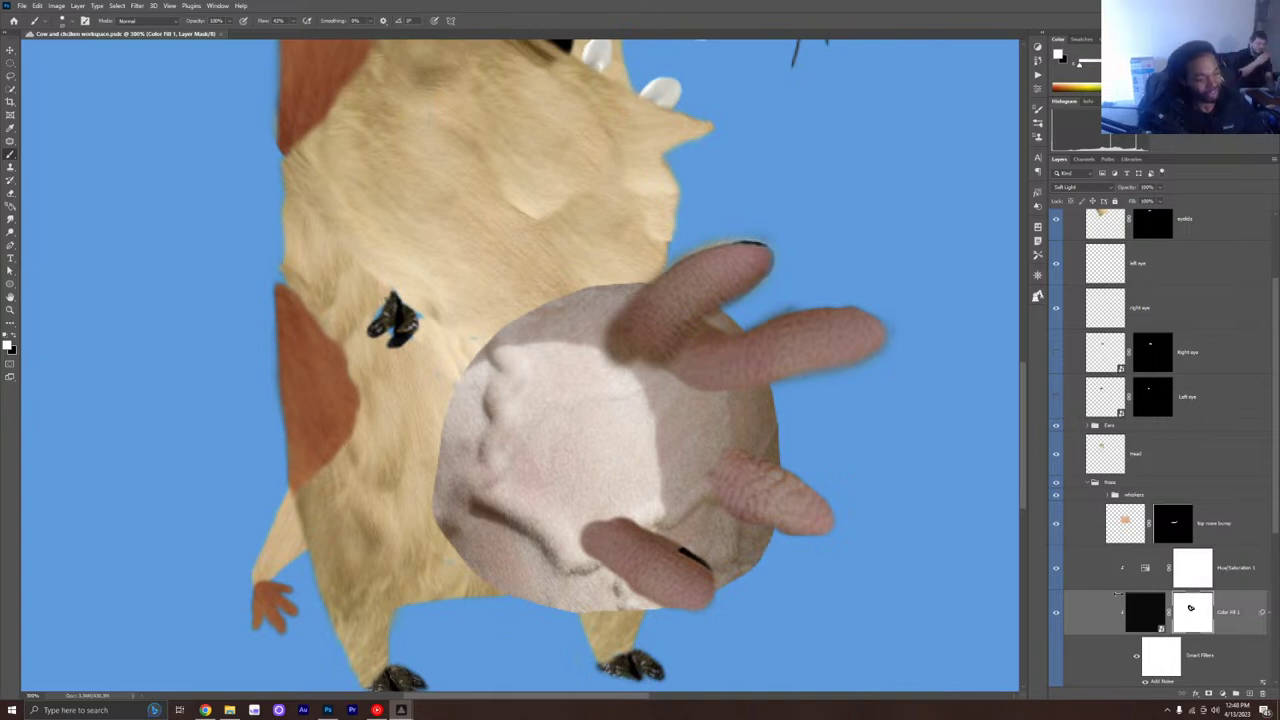
Step: Expand the Body group in the layer stack to reach its body-part layers
{"action": "scroll", "coordinate": [1153, 581], "scroll_direction": "down", "scroll_amount": 5}
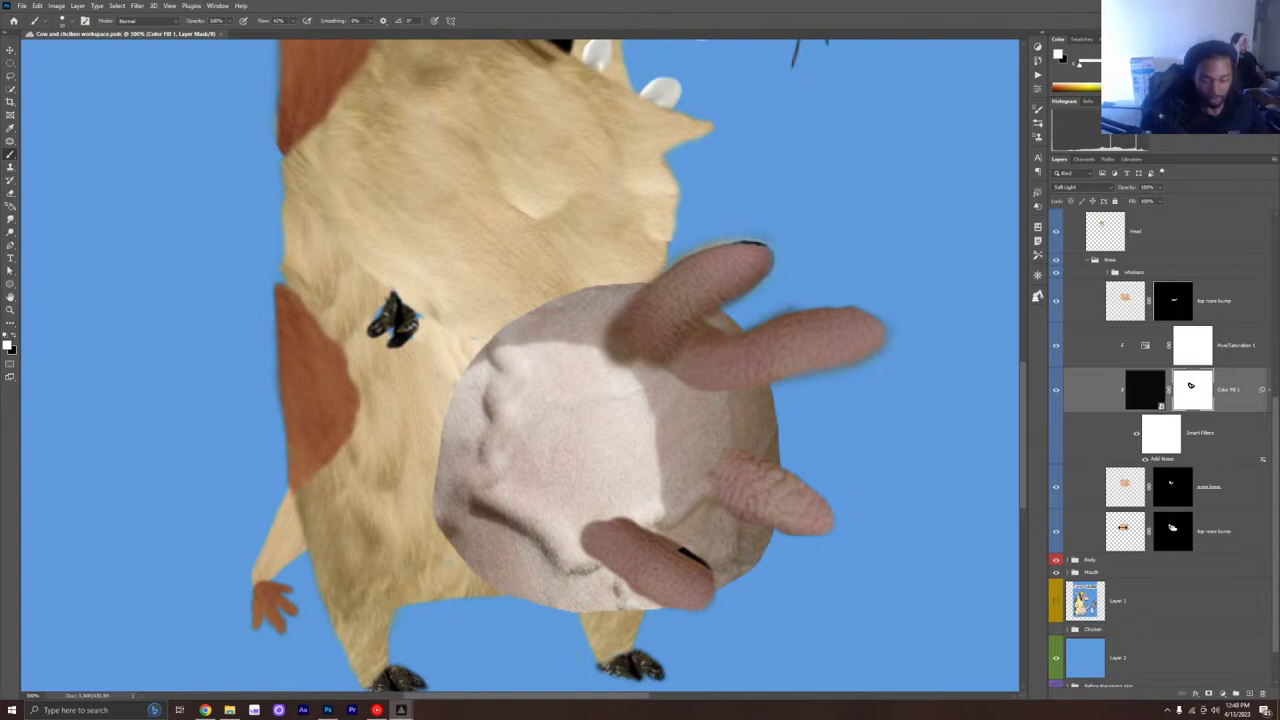
{"action": "left_click", "coordinate": [1066, 559]}
{"action": "scroll", "coordinate": [1118, 548], "scroll_direction": "down", "scroll_amount": 2}
{"action": "scroll", "coordinate": [1120, 546], "scroll_direction": "down", "scroll_amount": 6}
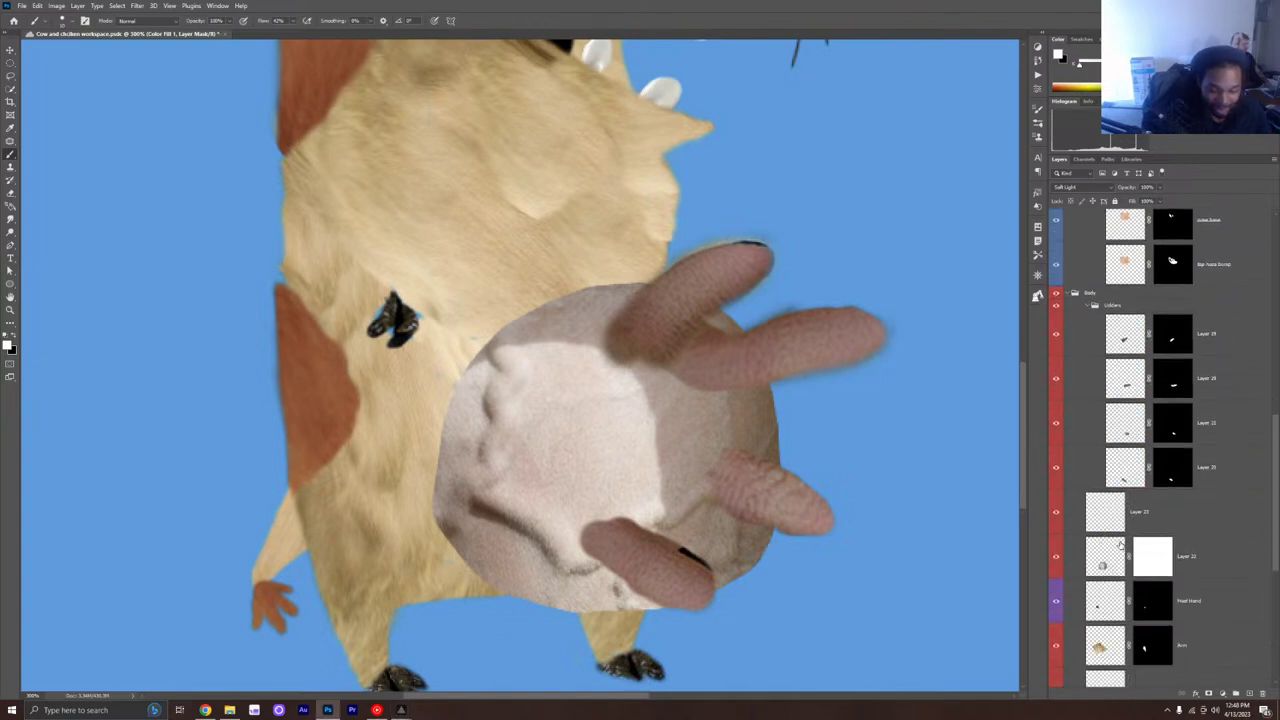
{"action": "scroll", "coordinate": [1120, 546], "scroll_direction": "down", "scroll_amount": 2}
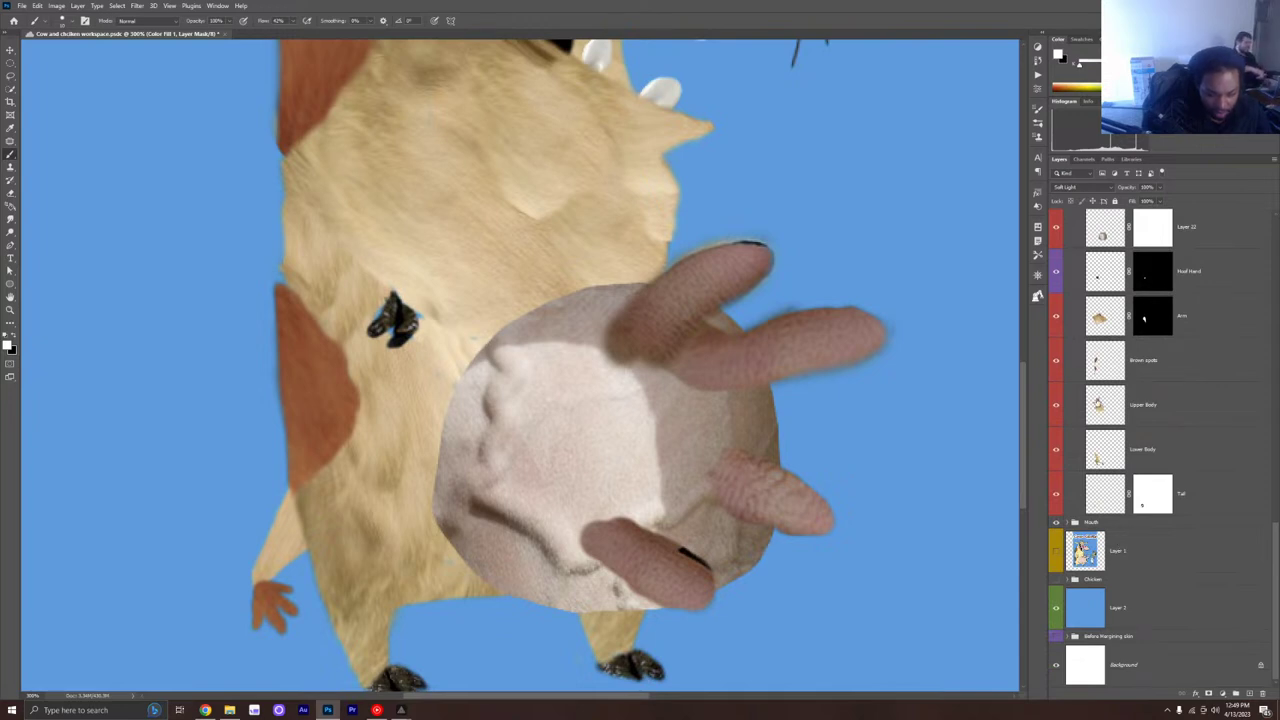
Step: Check what the Upper Body and Lower Body layers cover by toggling their visibility, leaving Lower Body selected
{"action": "left_click", "coordinate": [1097, 403]}
{"action": "left_click", "coordinate": [1055, 407]}
{"action": "left_click", "coordinate": [1055, 407]}
{"action": "left_click", "coordinate": [1056, 452]}
{"action": "left_click", "coordinate": [1056, 452]}
{"action": "left_click", "coordinate": [1056, 452]}
{"action": "left_click", "coordinate": [1056, 452]}
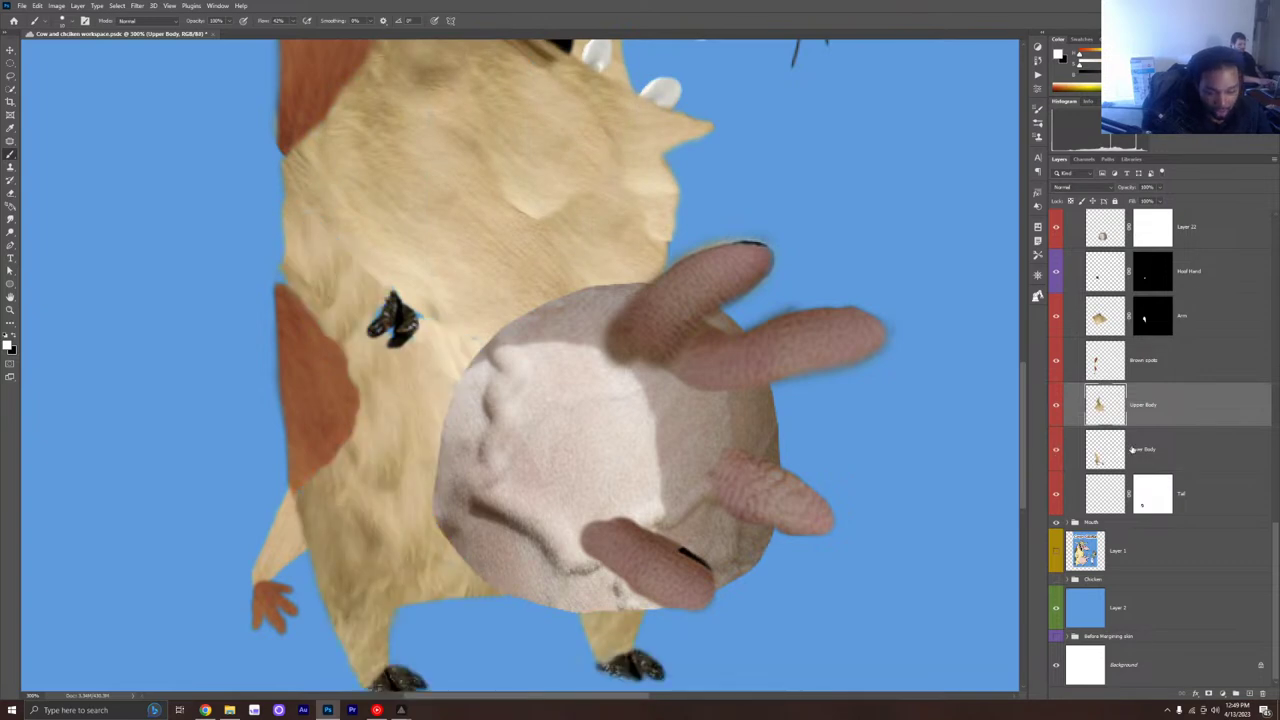
{"action": "left_click", "coordinate": [1059, 456]}
{"action": "left_click", "coordinate": [1056, 452]}
{"action": "left_click", "coordinate": [1056, 452]}
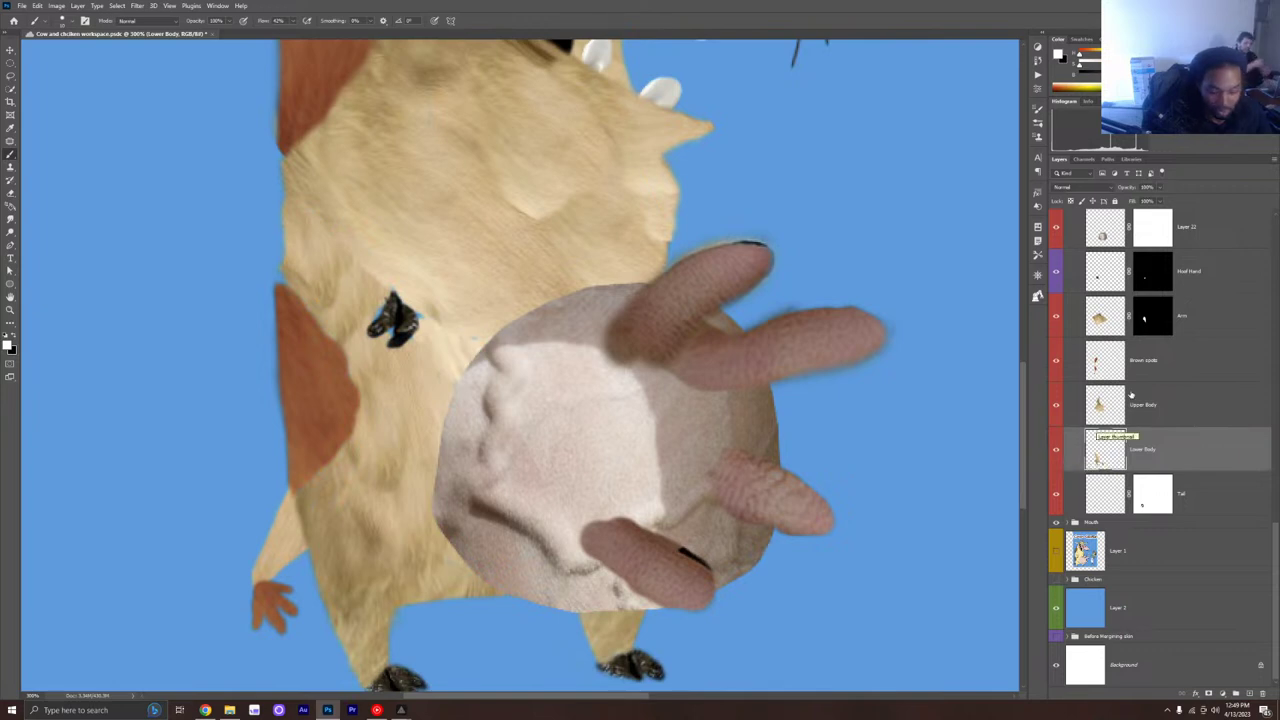
Step: Look through the layers of the Head, Nose and Udders groups
{"action": "scroll", "coordinate": [1140, 405], "scroll_direction": "up", "scroll_amount": 4}
{"action": "scroll", "coordinate": [1140, 410], "scroll_direction": "up", "scroll_amount": 6}
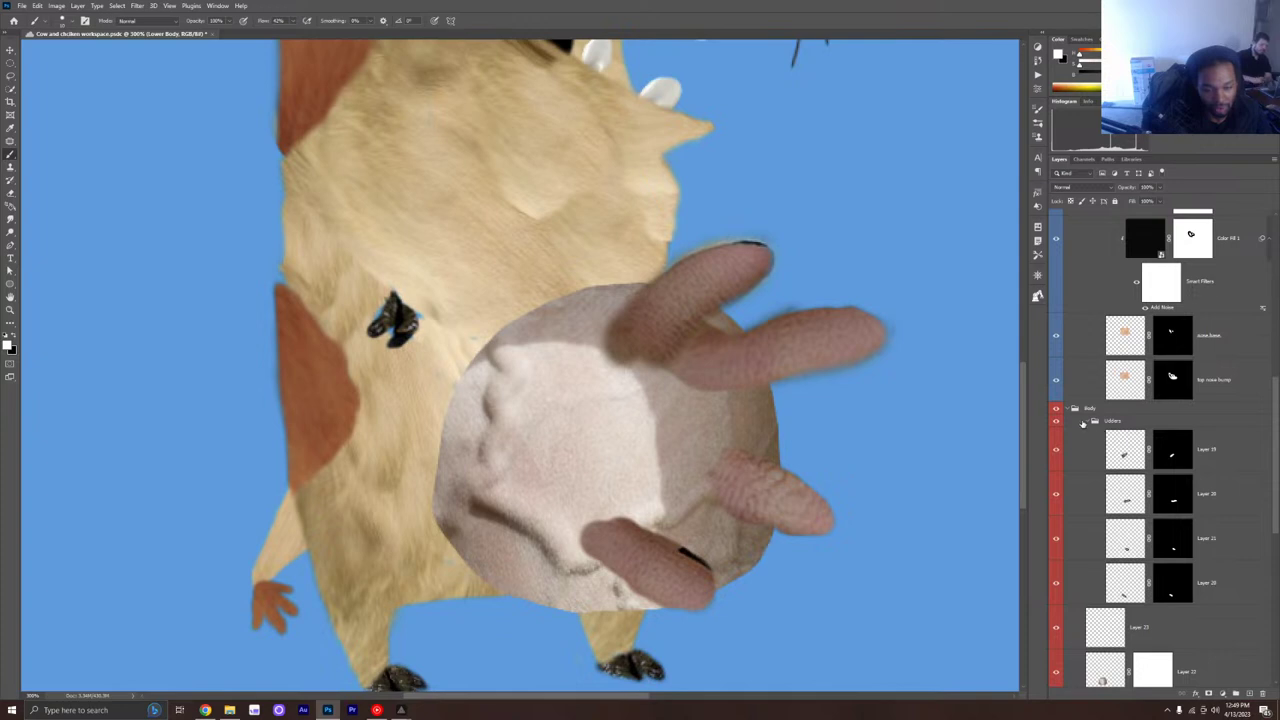
{"action": "left_click", "coordinate": [1087, 421]}
{"action": "left_click", "coordinate": [1087, 421]}
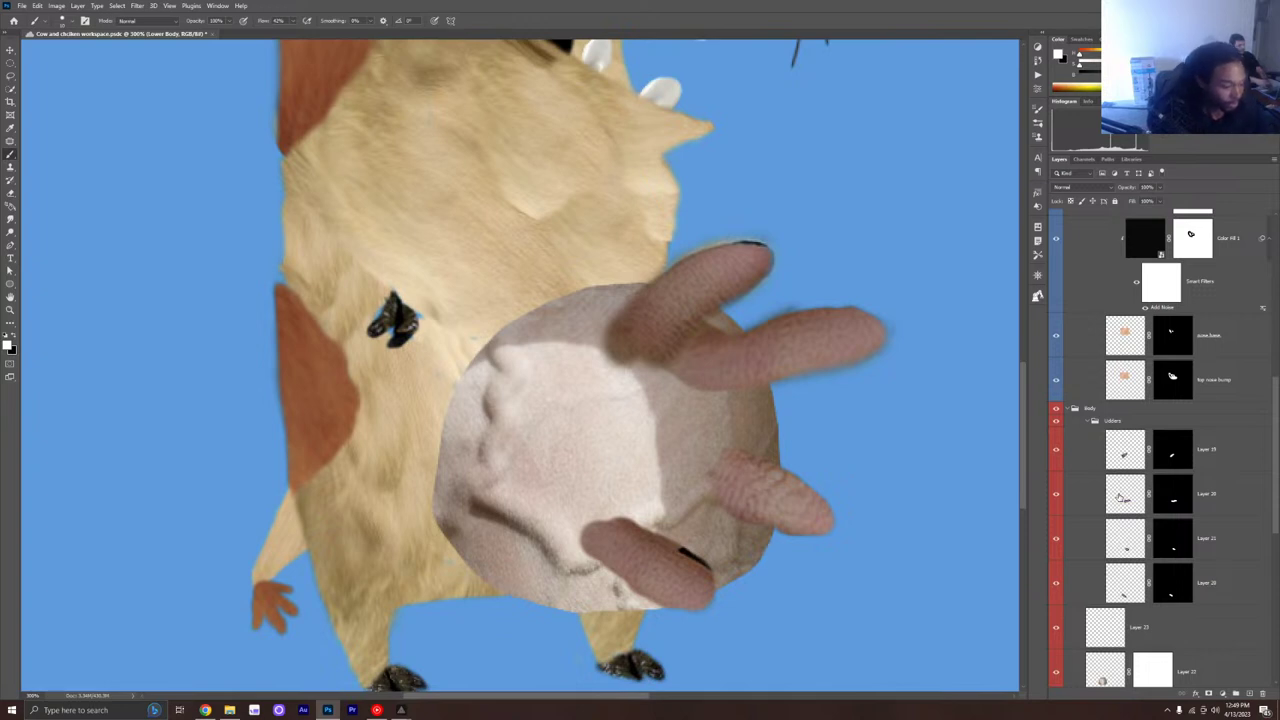
{"action": "scroll", "coordinate": [1125, 430], "scroll_direction": "up", "scroll_amount": 3}
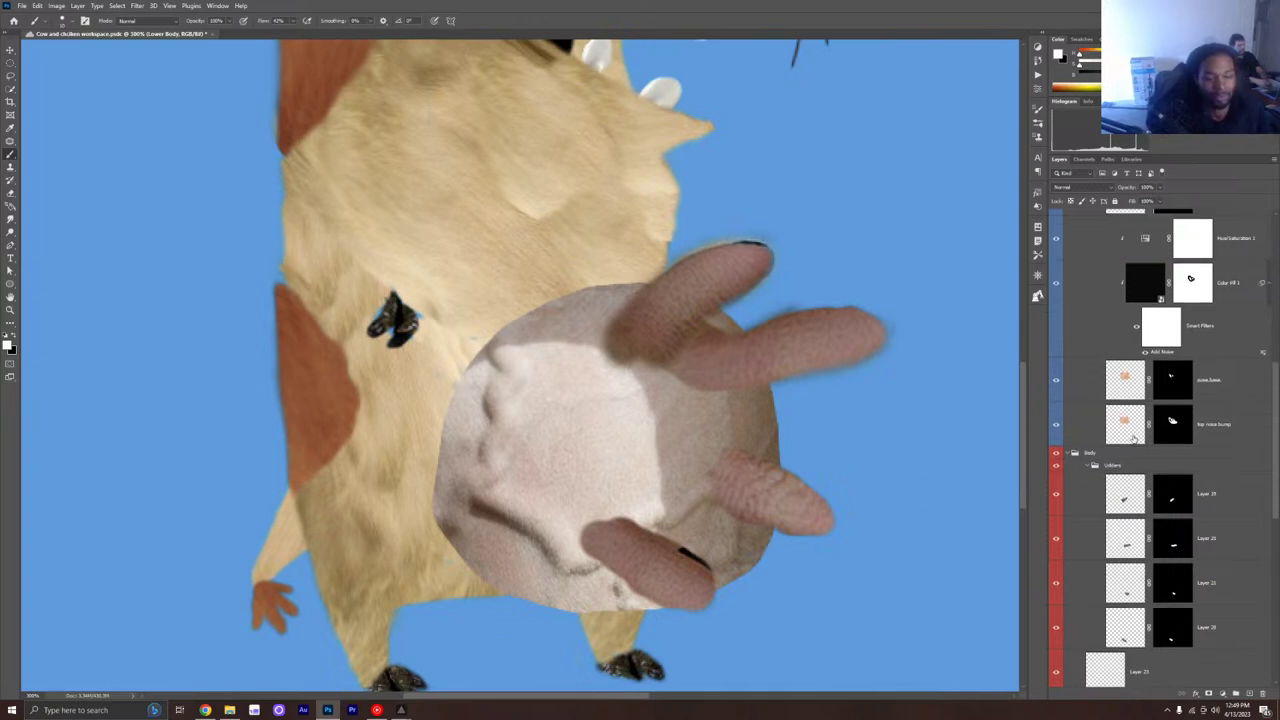
{"action": "scroll", "coordinate": [1122, 422], "scroll_direction": "up", "scroll_amount": 3}
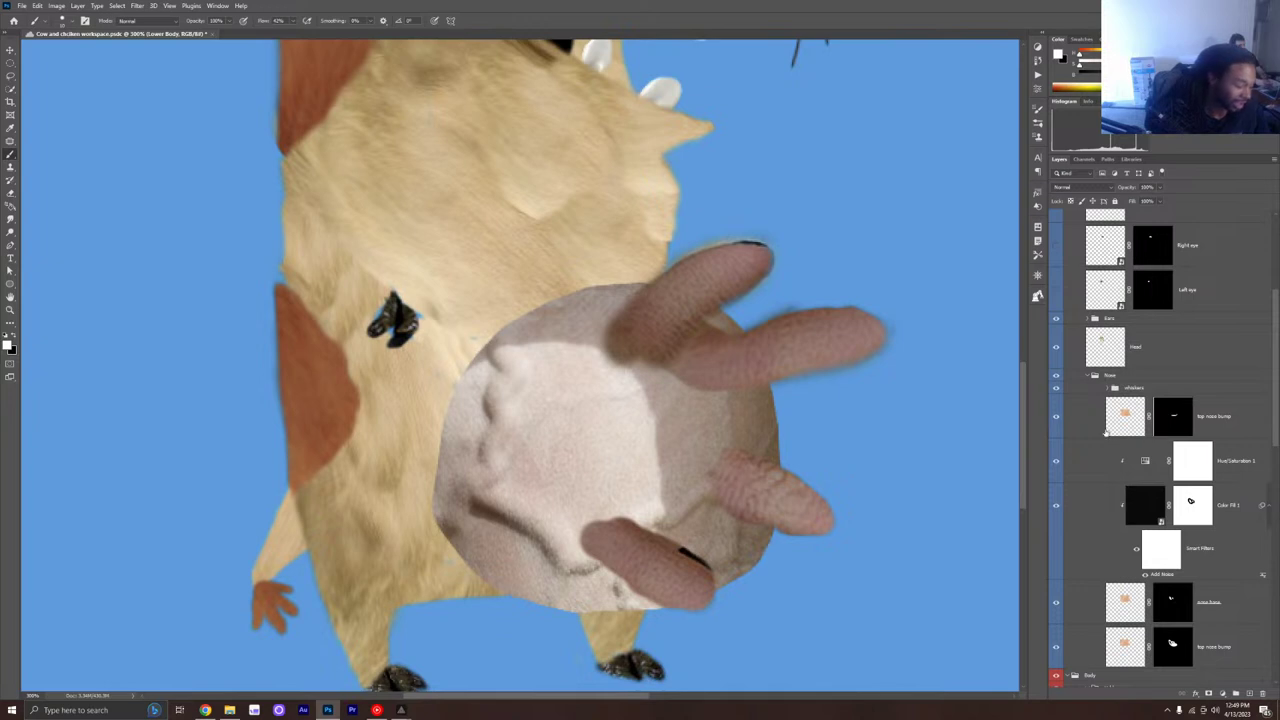
{"action": "scroll", "coordinate": [1108, 436], "scroll_direction": "up", "scroll_amount": 3}
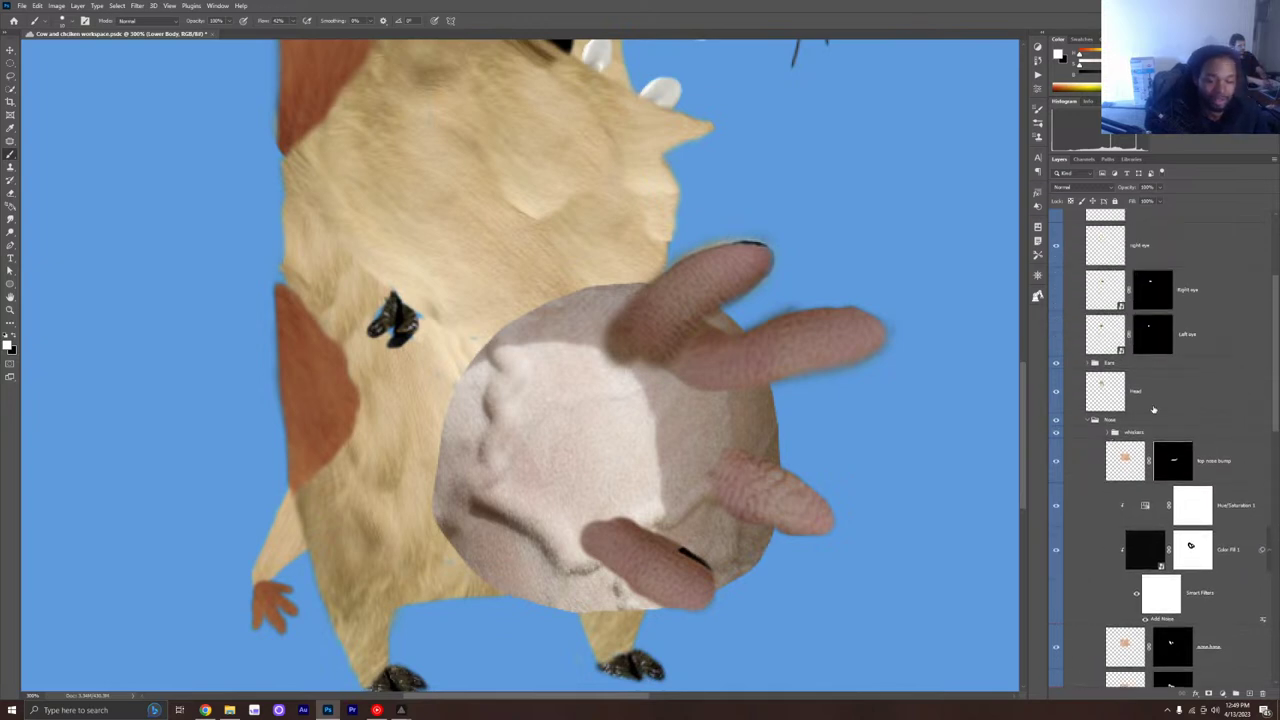
{"action": "scroll", "coordinate": [1168, 385], "scroll_direction": "up", "scroll_amount": 3}
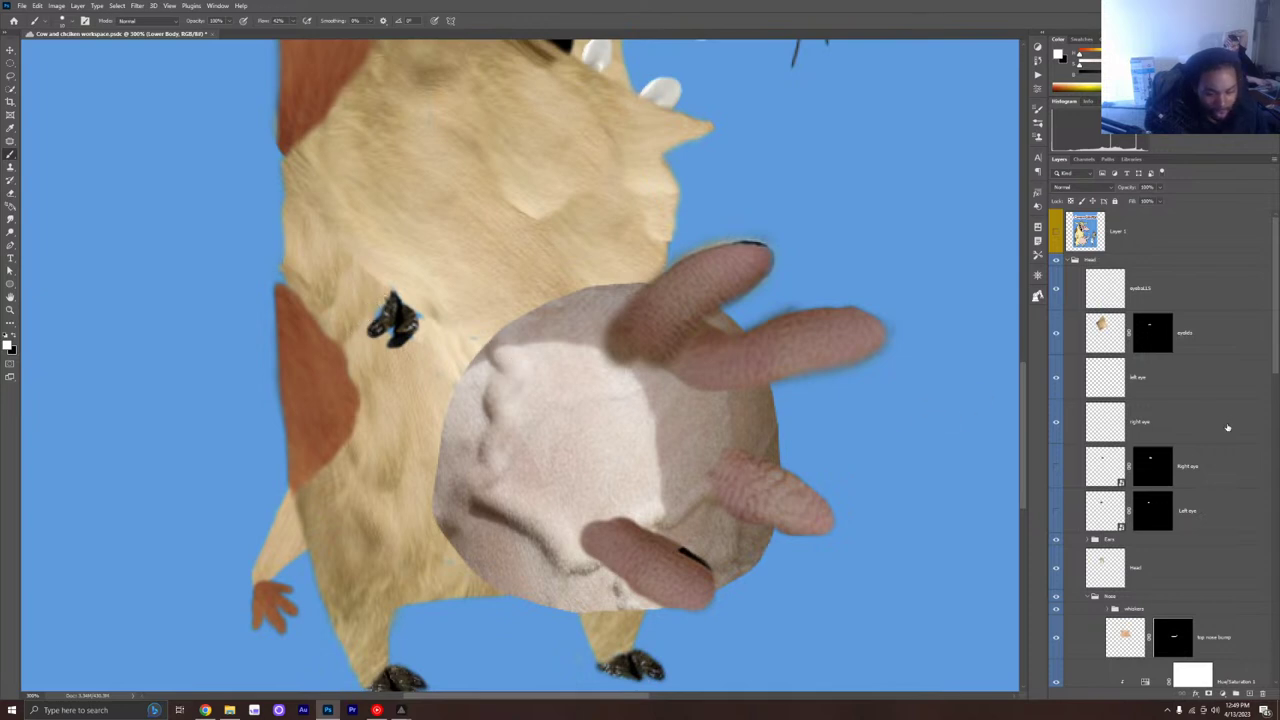
{"action": "scroll", "coordinate": [1190, 424], "scroll_direction": "down", "scroll_amount": 6}
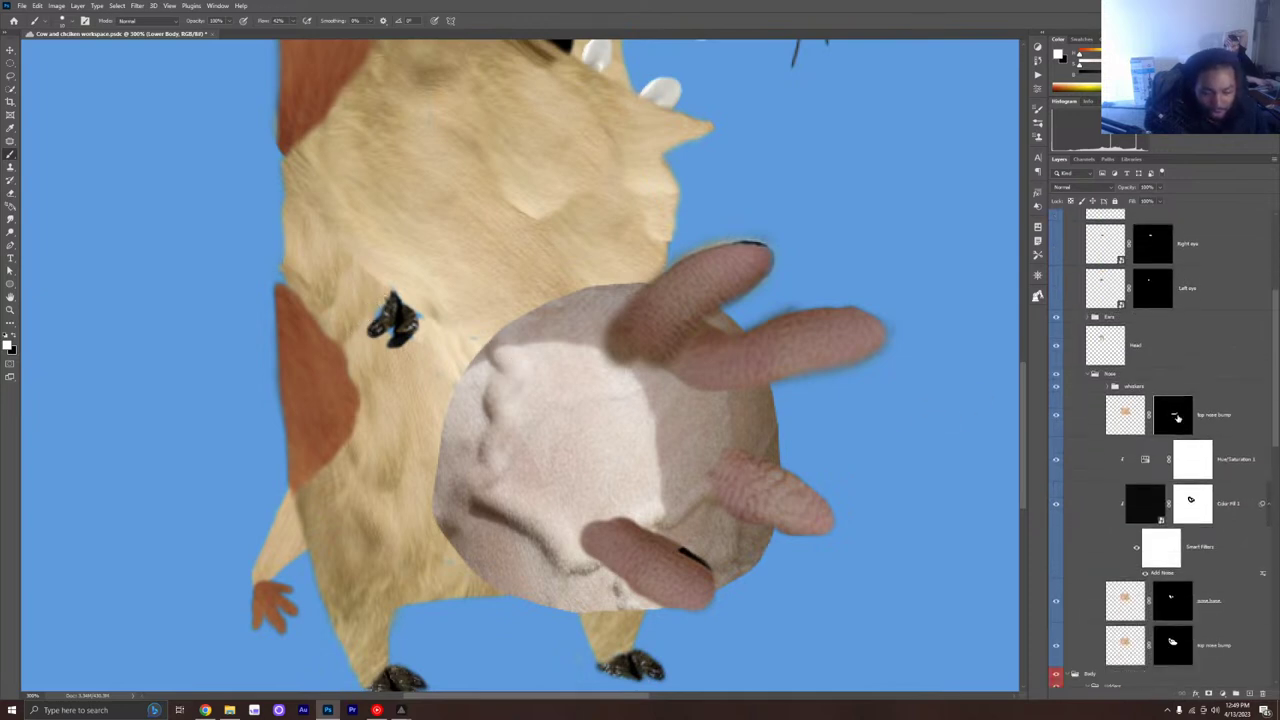
{"action": "scroll", "coordinate": [1128, 396], "scroll_direction": "up", "scroll_amount": 6}
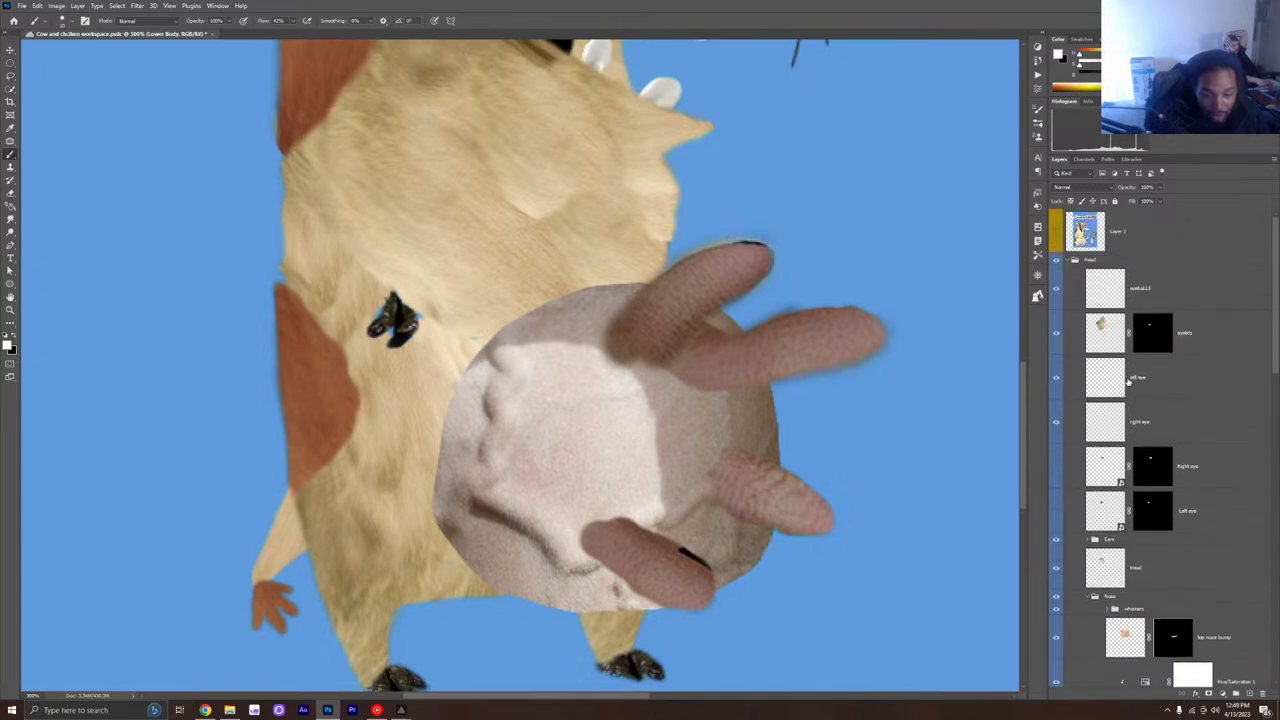
Step: Collapse the Head group and the Udders subgroup, and check the udders by toggling their visibility
{"action": "left_click", "coordinate": [1067, 261]}
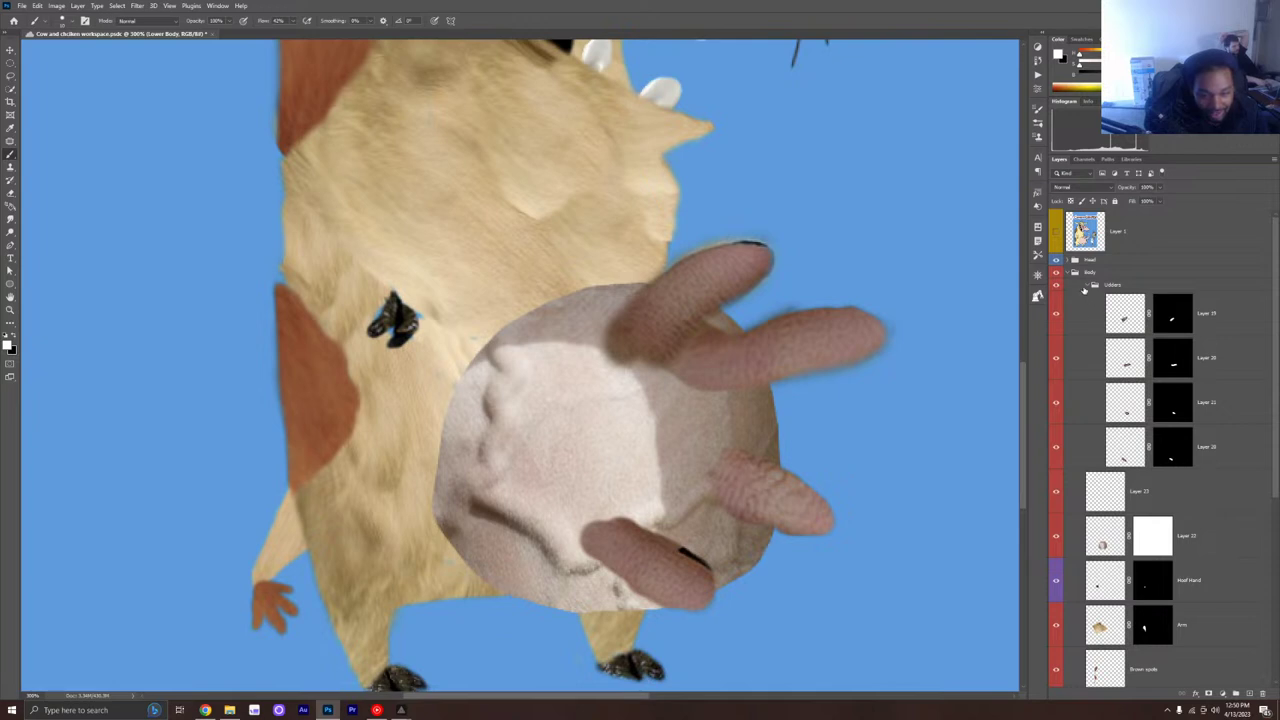
{"action": "left_click", "coordinate": [1088, 286]}
{"action": "left_click", "coordinate": [1057, 287]}
{"action": "left_click", "coordinate": [1057, 287]}
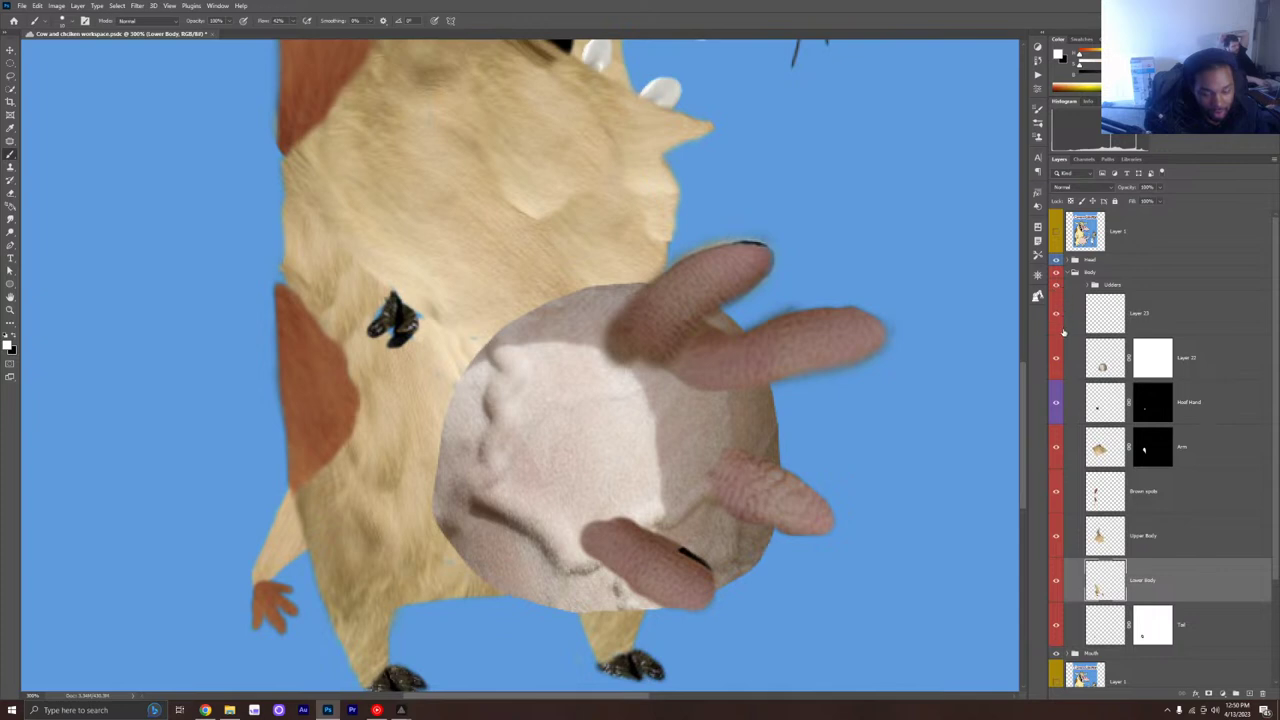
Step: Check what the Body group and the Arm layer cover by switching each one off and on
{"action": "scroll", "coordinate": [1058, 490], "scroll_direction": "down", "scroll_amount": 3}
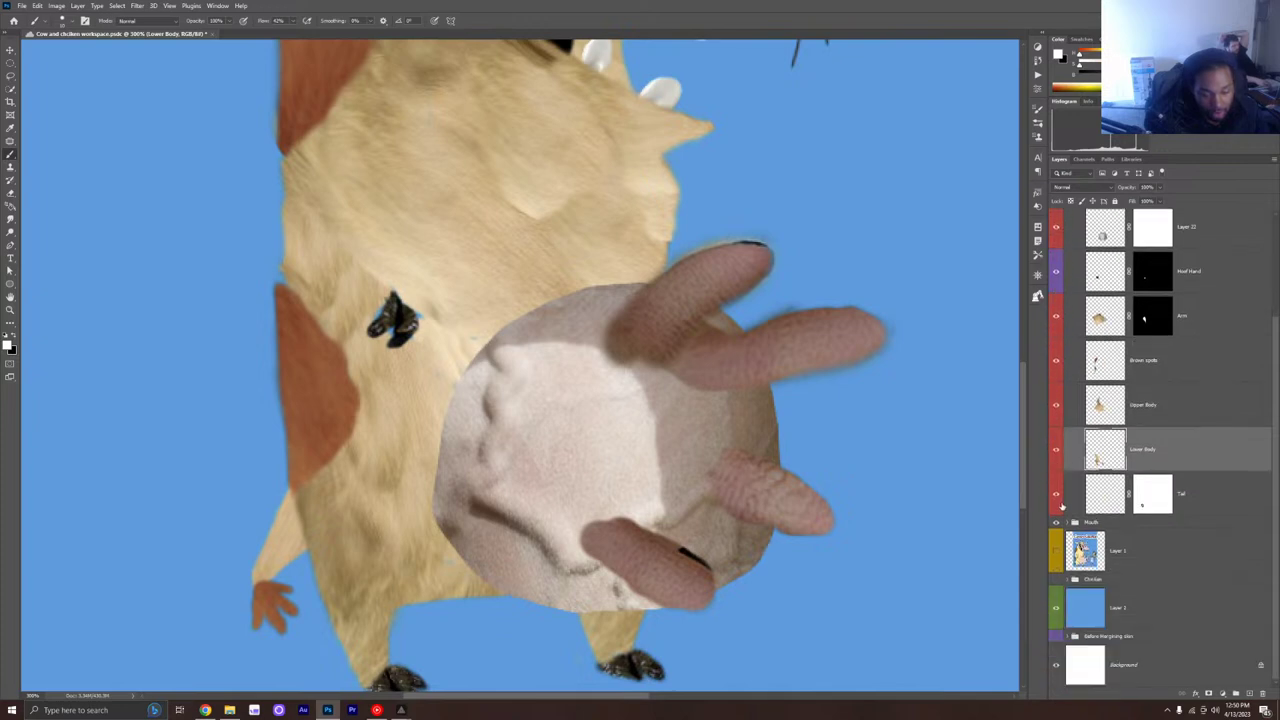
{"action": "scroll", "coordinate": [1070, 400], "scroll_direction": "up", "scroll_amount": 3}
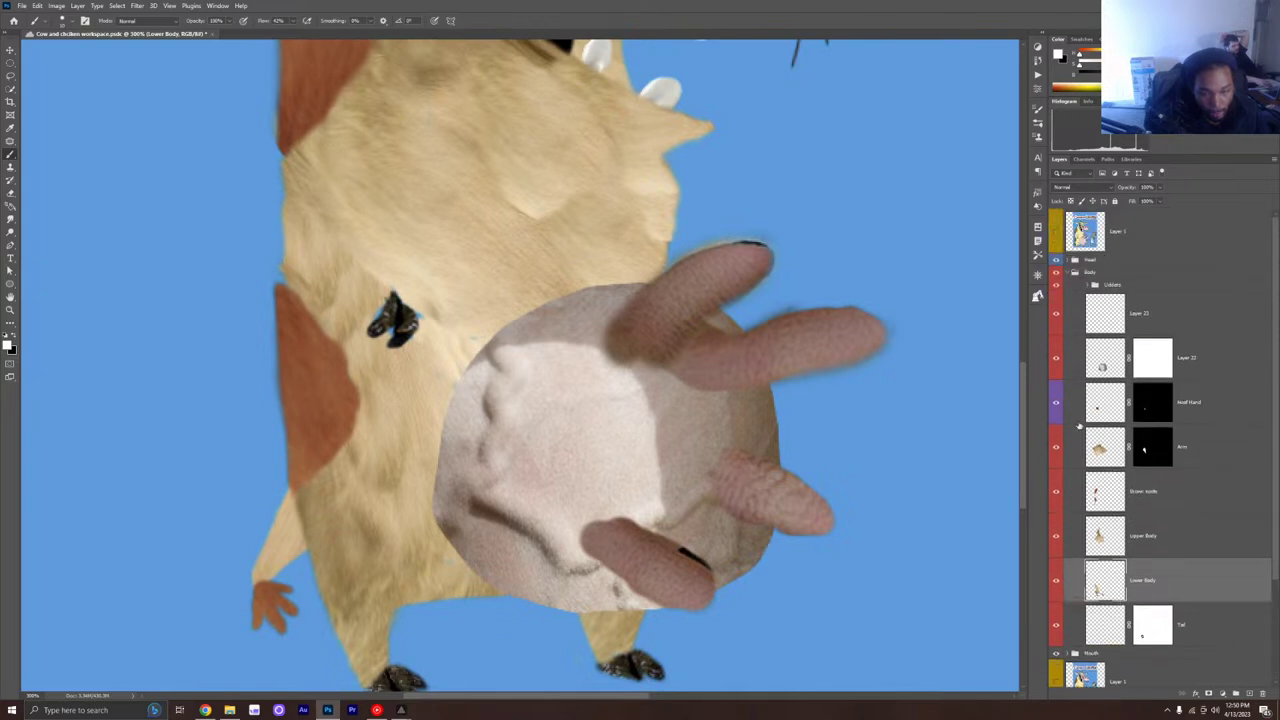
{"action": "left_click", "coordinate": [1057, 271]}
{"action": "left_click", "coordinate": [1057, 271]}
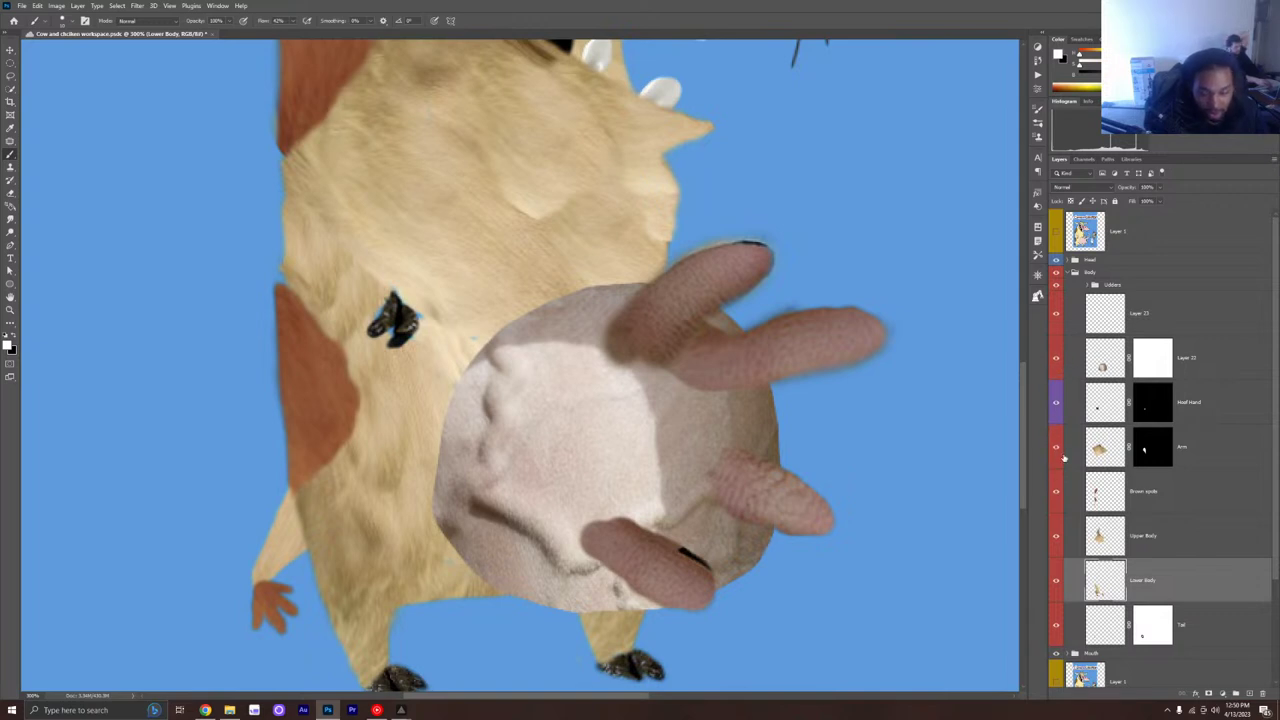
{"action": "left_click", "coordinate": [1054, 450]}
{"action": "left_click", "coordinate": [1054, 450]}
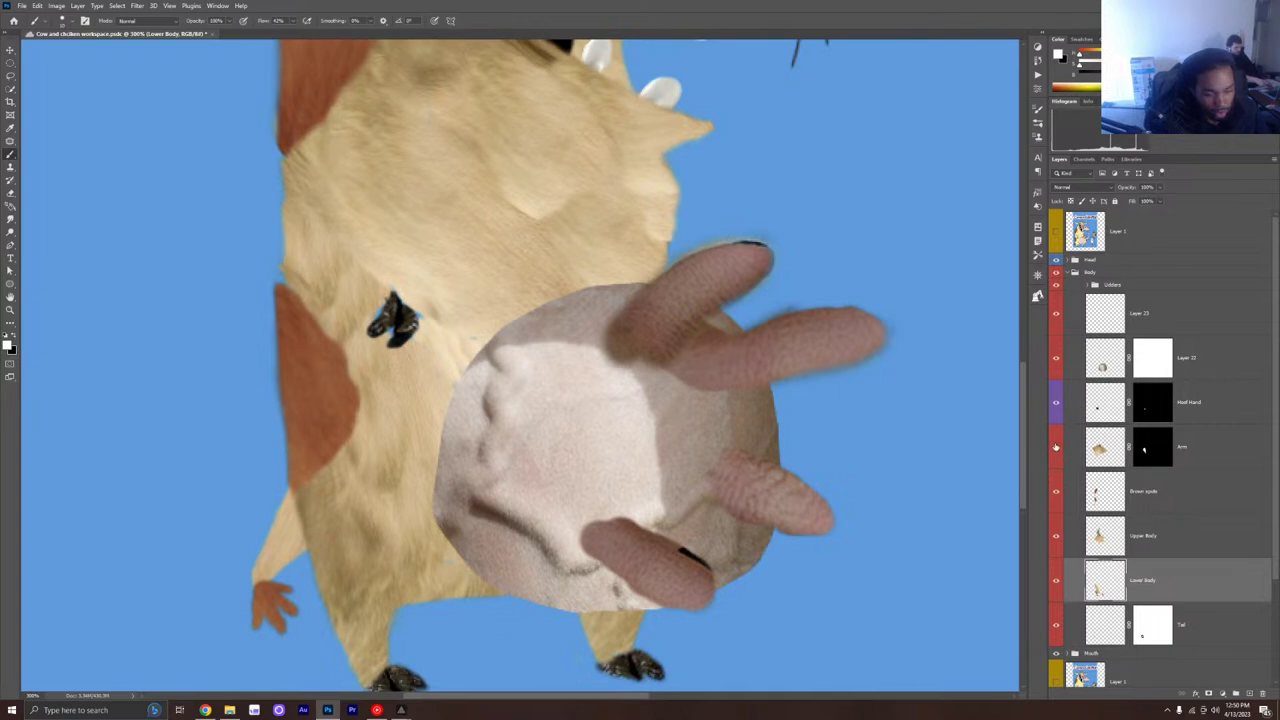
Step: Hide the Hoof Hand layer to expose the hole in the cow's body
{"action": "left_click", "coordinate": [1056, 404]}
{"action": "left_click", "coordinate": [1056, 404]}
{"action": "left_click", "coordinate": [1056, 405]}
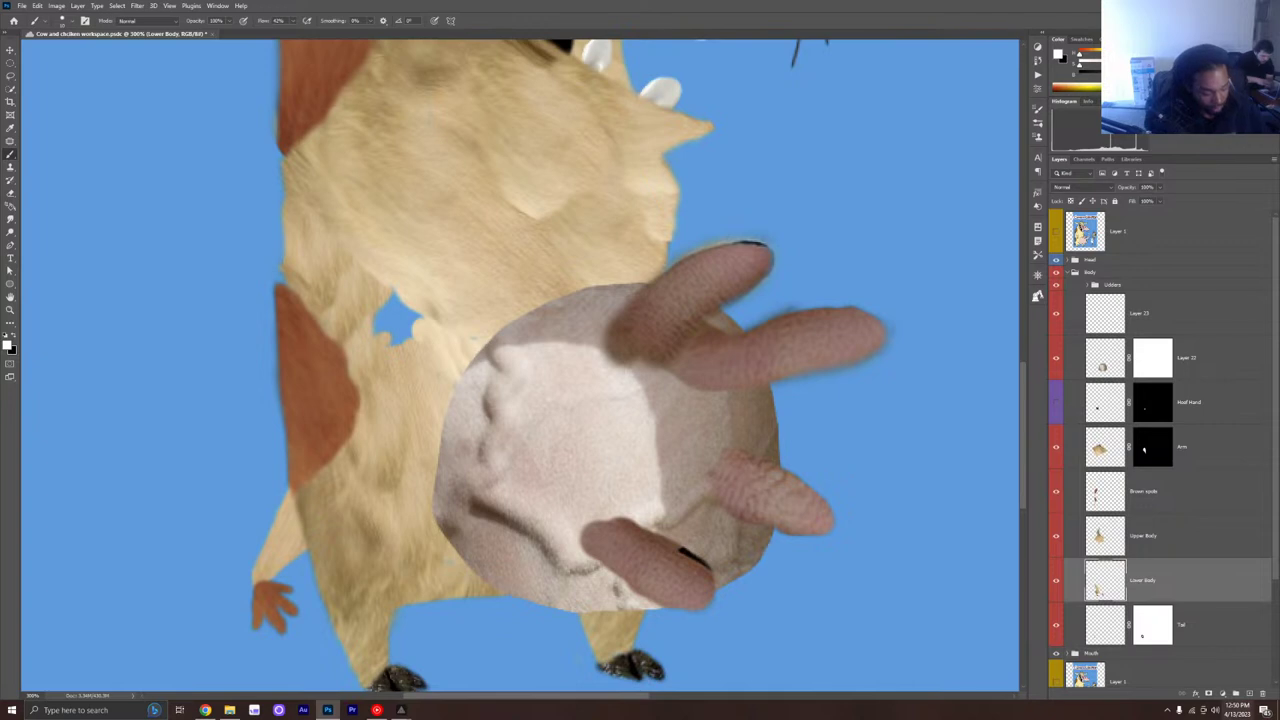
Step: Lasso a patch of fur just below the hole on the Lower Body layer and copy it to a new layer
{"action": "left_click", "coordinate": [10, 76]}
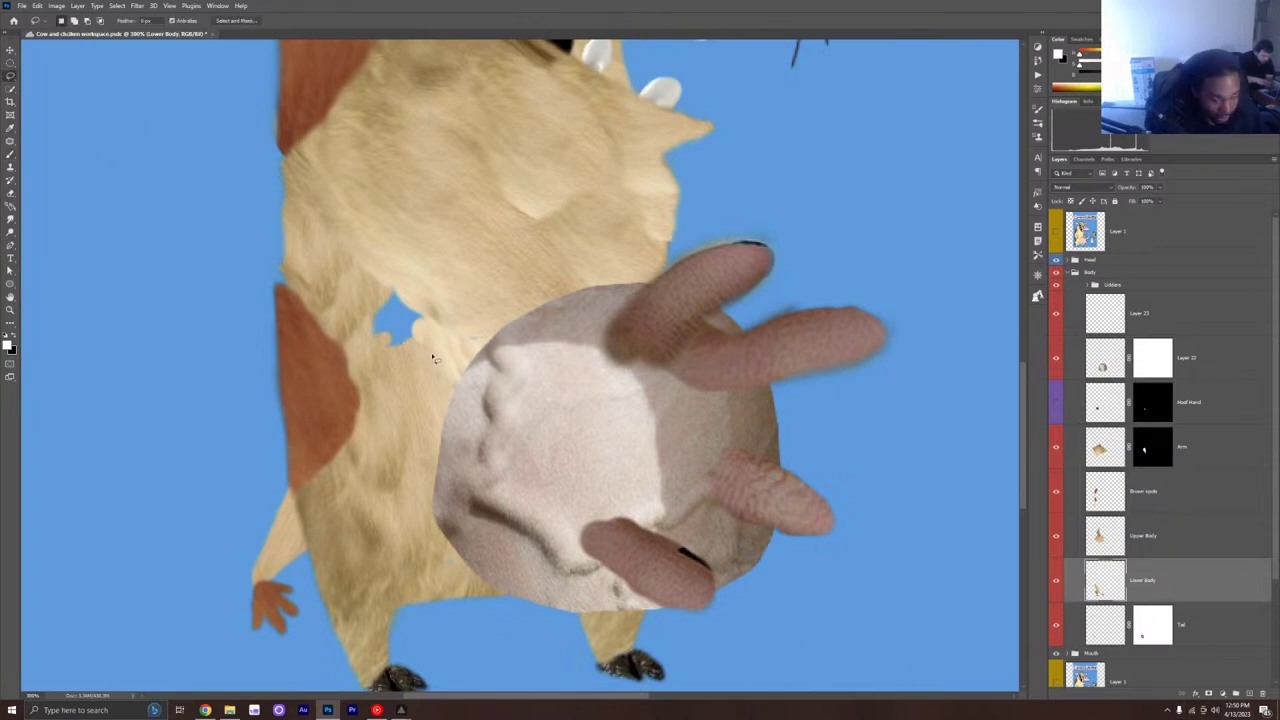
{"action": "left_click_drag", "start_coordinate": [434, 354], "coordinate": [412, 356]}
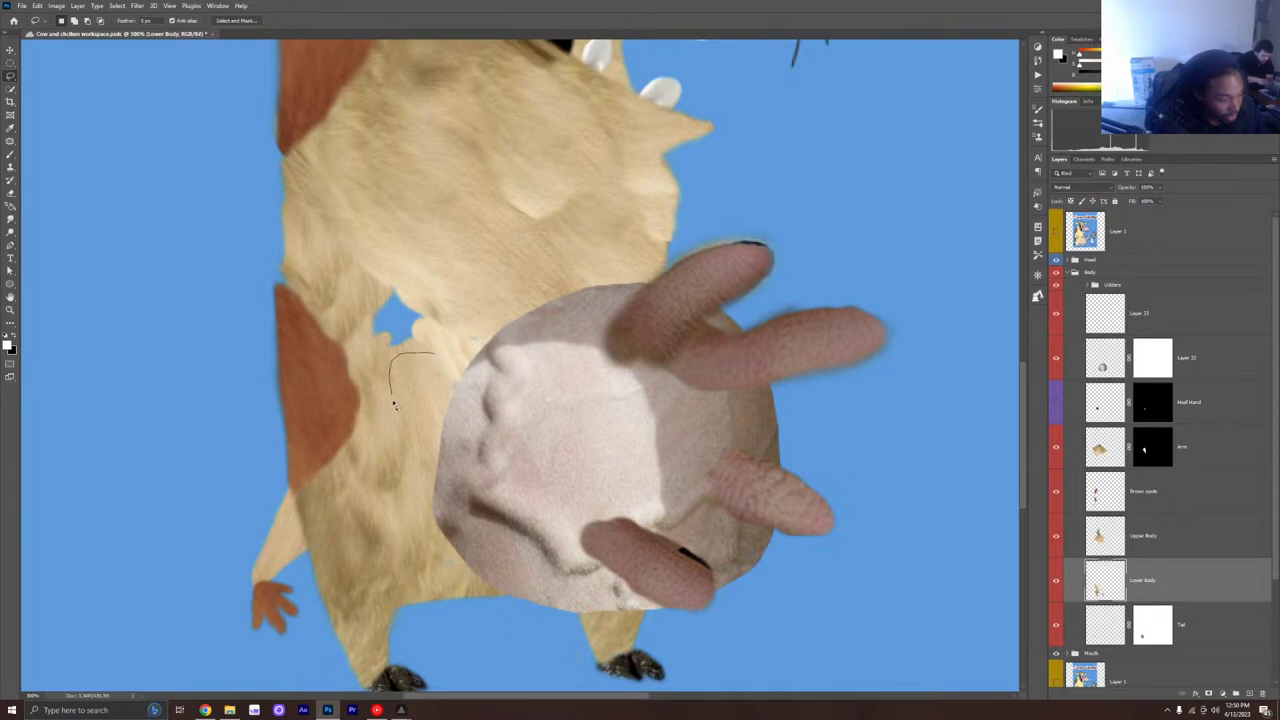
{"action": "mouse_move", "coordinate": [427, 439]}
{"action": "left_mouse_down"}
{"action": "mouse_move", "coordinate": [442, 395]}
{"action": "mouse_move", "coordinate": [434, 354]}
{"action": "left_mouse_up"}
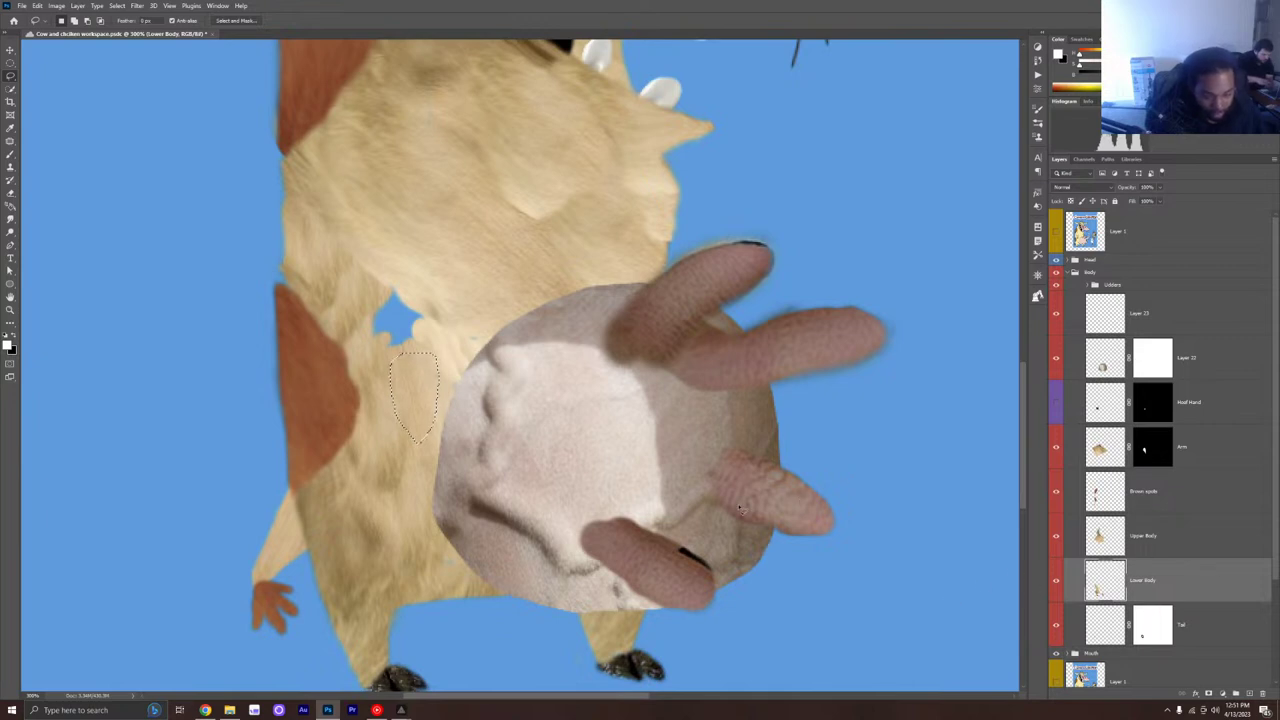
{"action": "key", "text": "ctrl+j"}
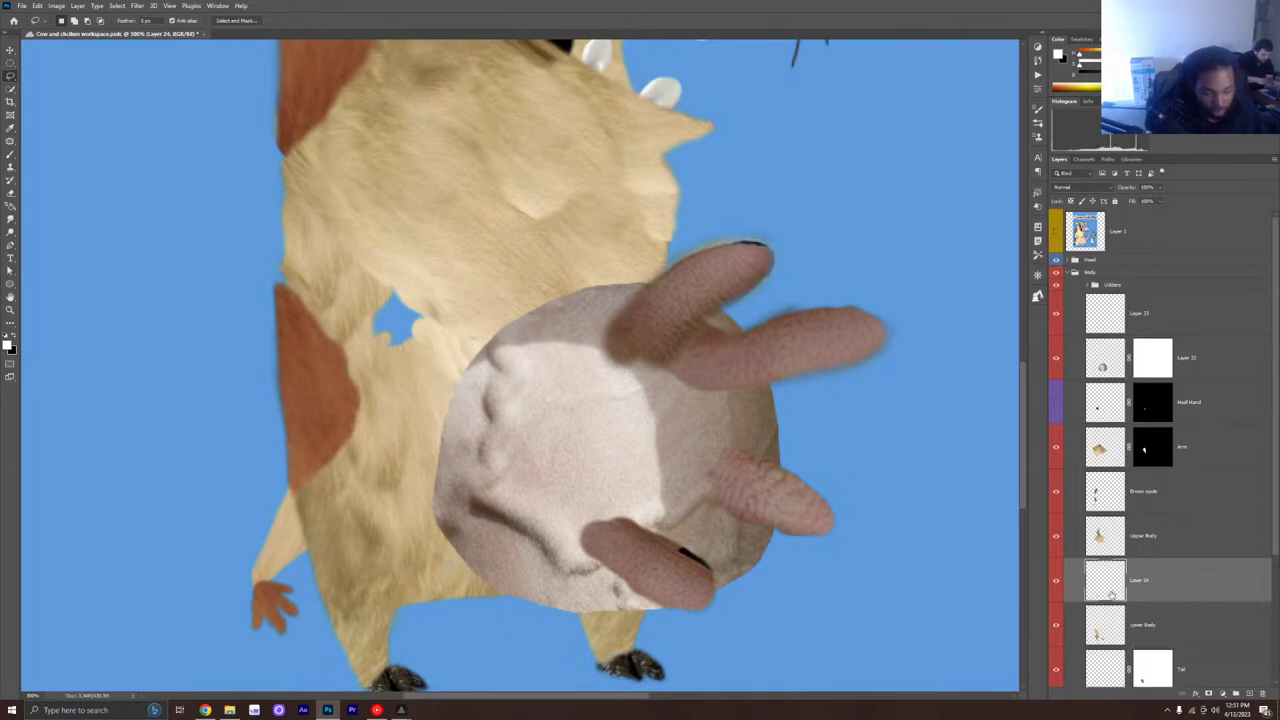
Step: Move the fur patch over the hole and rotate it about 25° counter-clockwise
{"action": "key", "text": "v"}
{"action": "left_click_drag", "start_coordinate": [414, 400], "coordinate": [386, 321]}
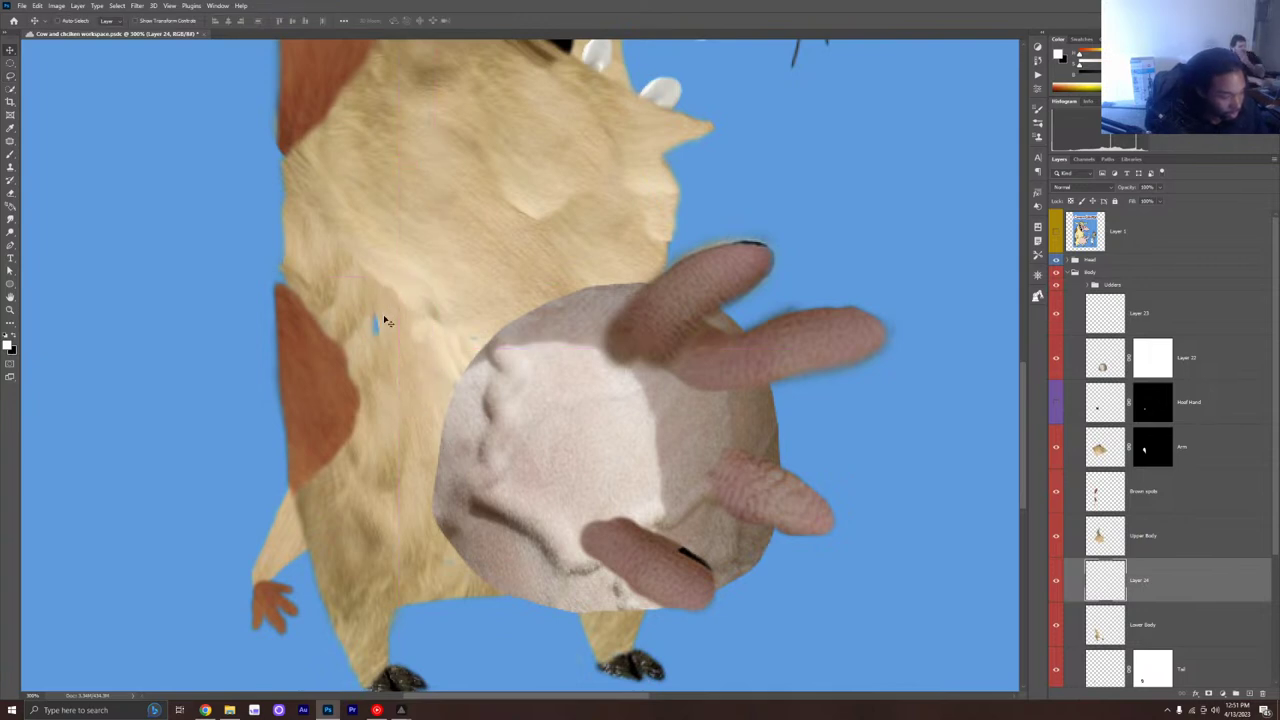
{"action": "key", "text": "ctrl+t"}
{"action": "left_click_drag", "start_coordinate": [364, 365], "coordinate": [394, 348]}
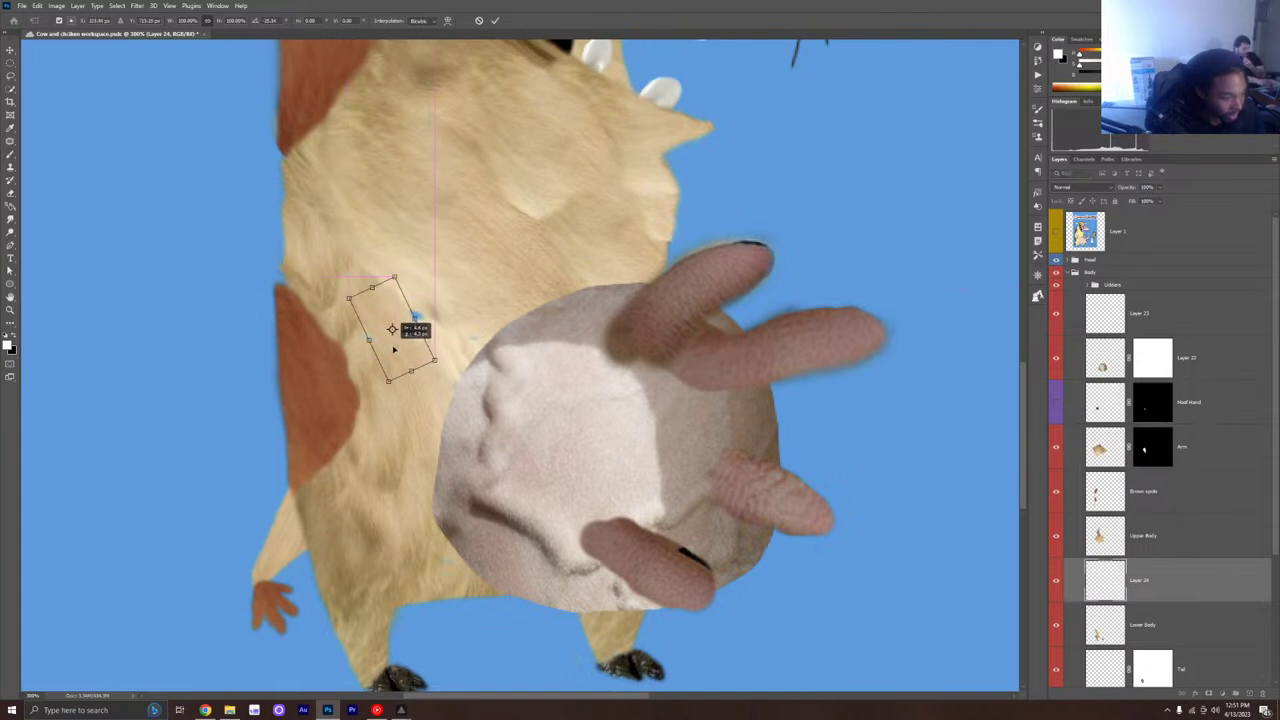
Step: Warp the fur patch, bulging its edge facing the udder outward to cover the remaining gap, and apply the transform
{"action": "right_click", "coordinate": [403, 321]}
{"action": "left_click", "coordinate": [440, 389]}
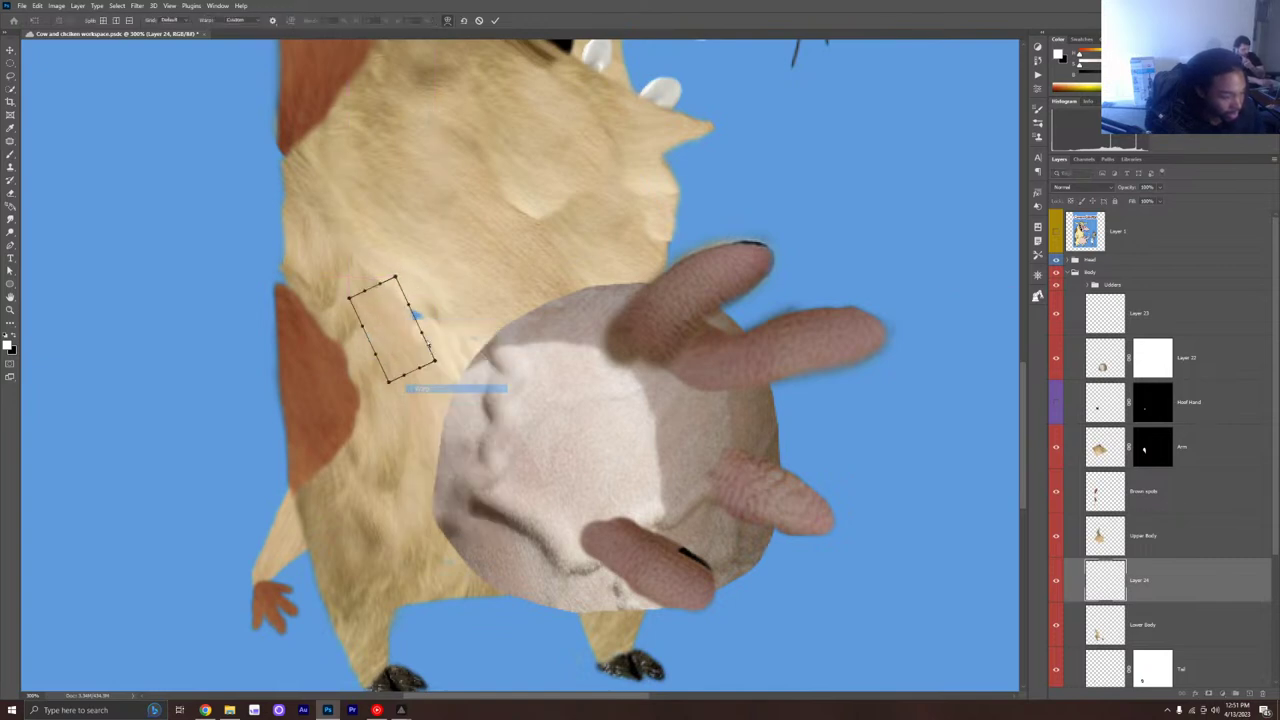
{"action": "left_click_drag", "start_coordinate": [414, 315], "coordinate": [430, 353]}
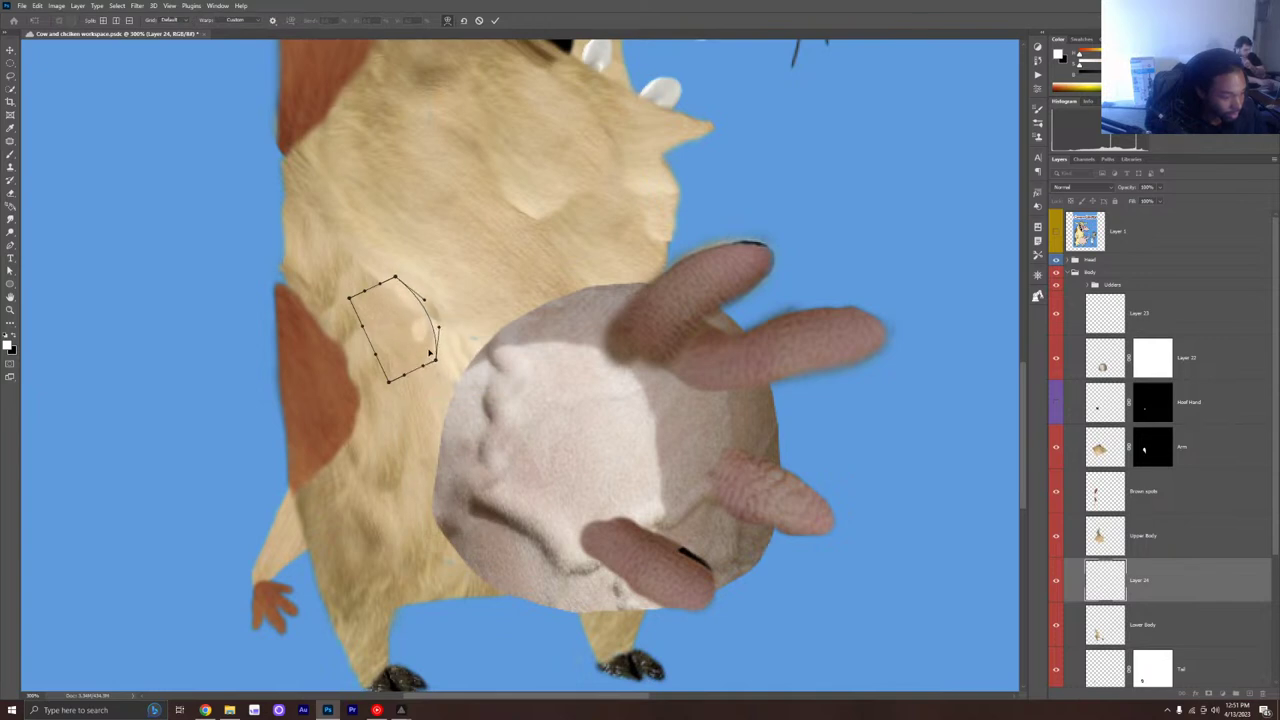
{"action": "left_click", "coordinate": [495, 24]}
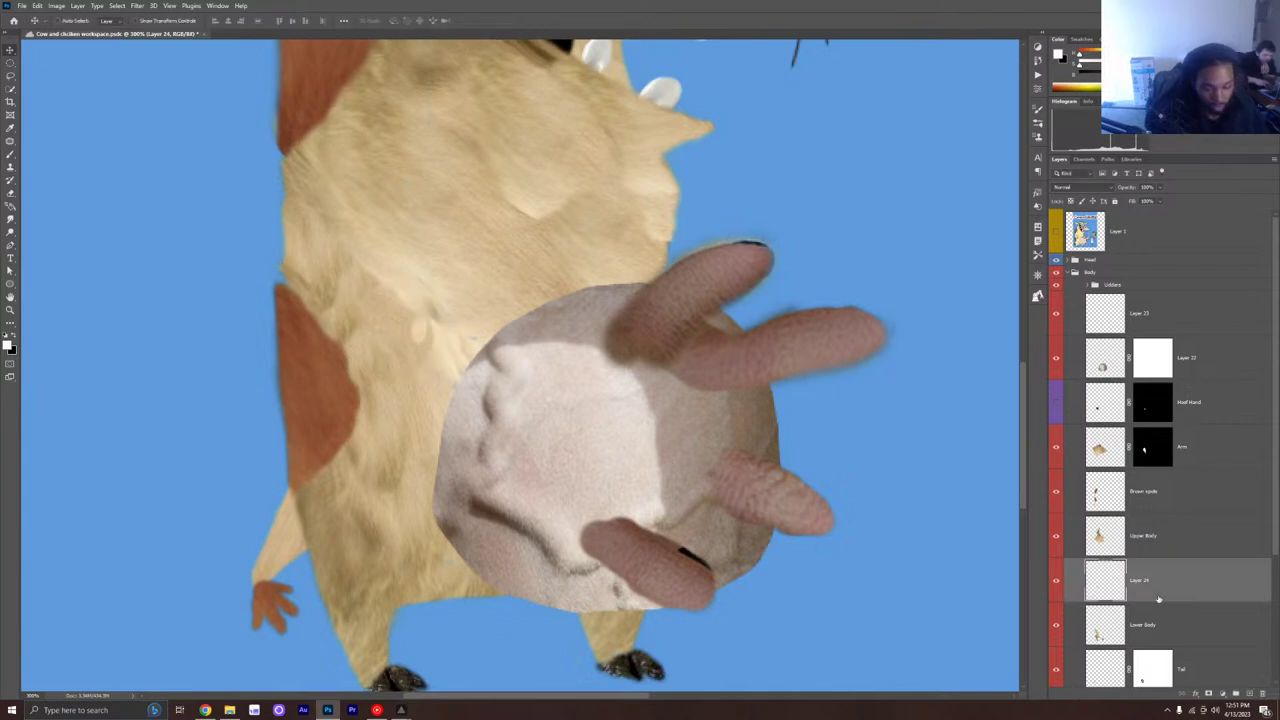
Step: Add a layer mask to the fur patch and brush on it to blend the patch's edges into the surrounding fur
{"action": "left_click", "coordinate": [1208, 694]}
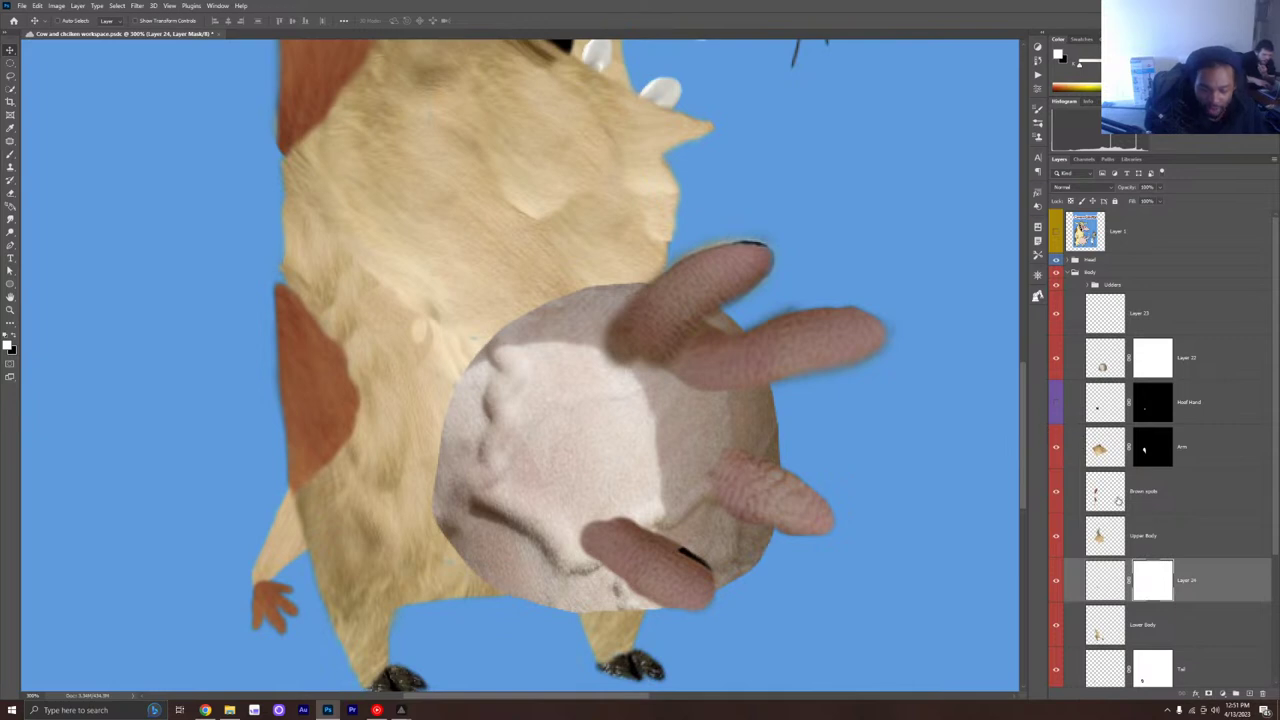
{"action": "key", "text": "b"}
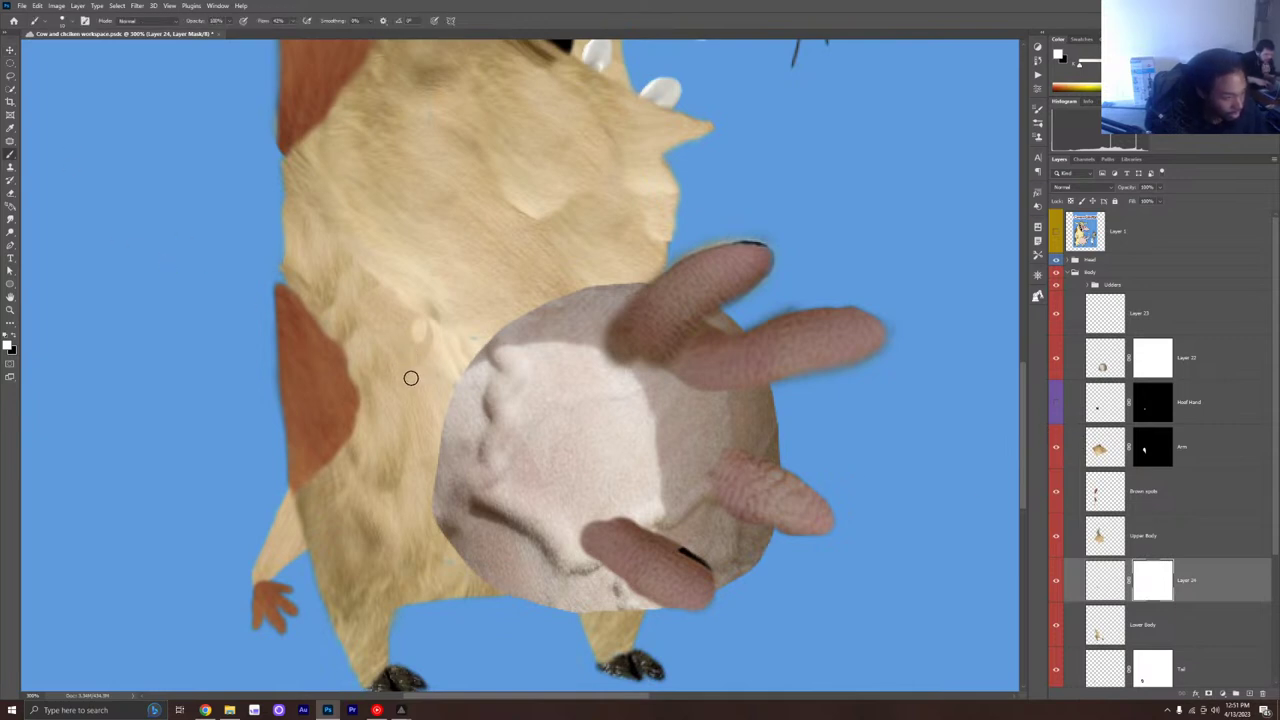
{"action": "key", "text": "x"}
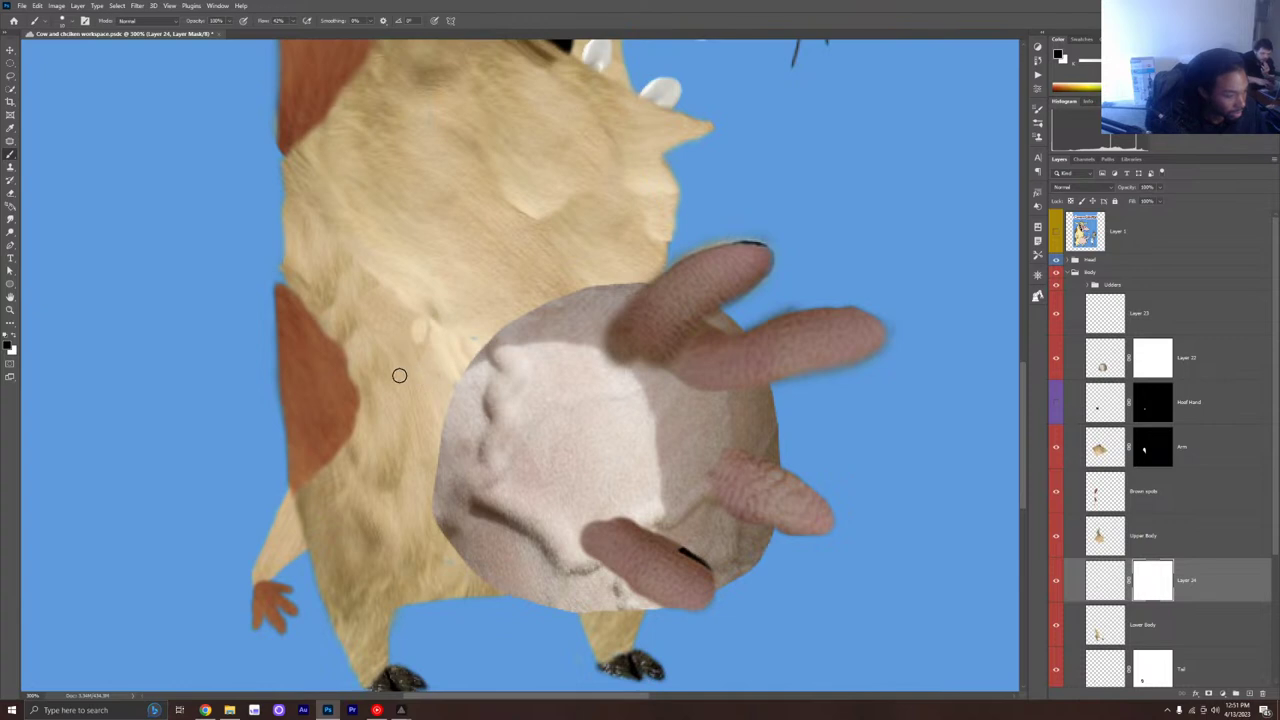
{"action": "key", "text": "x"}
{"action": "left_click", "coordinate": [391, 294]}
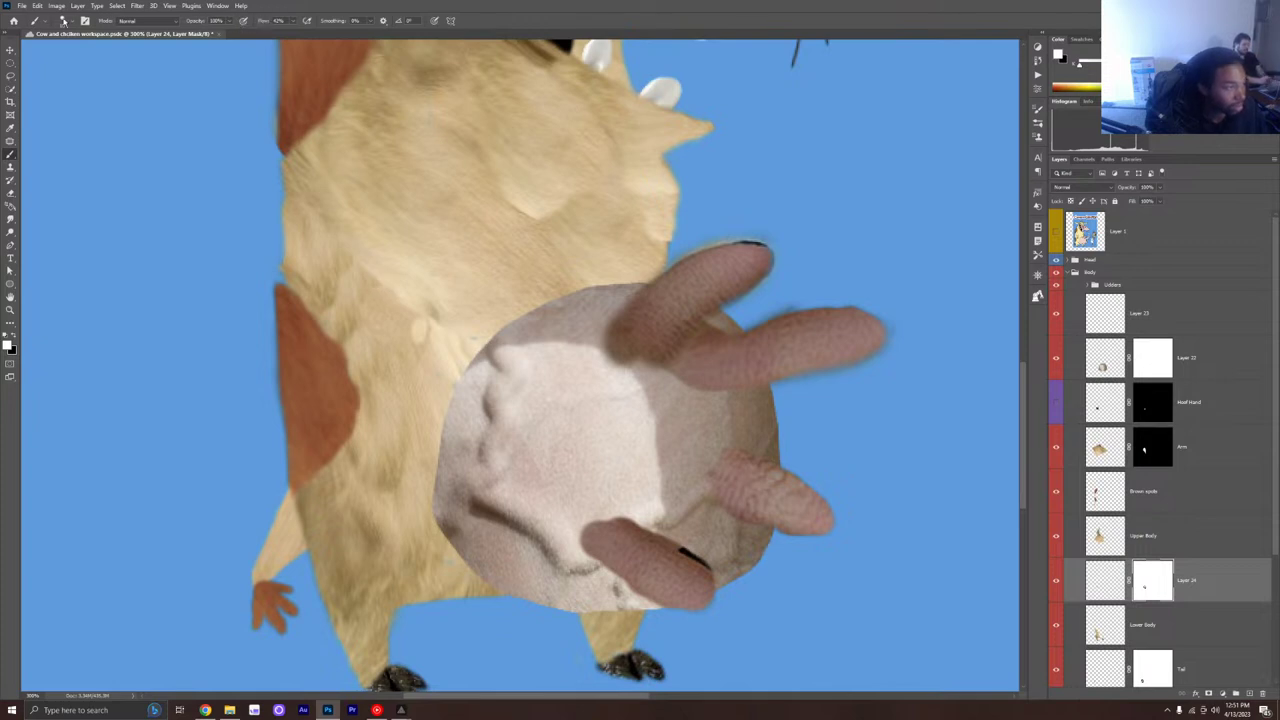
Step: Adjust the brush hardness for painting on the fur patch's mask
{"action": "left_click", "coordinate": [63, 21]}
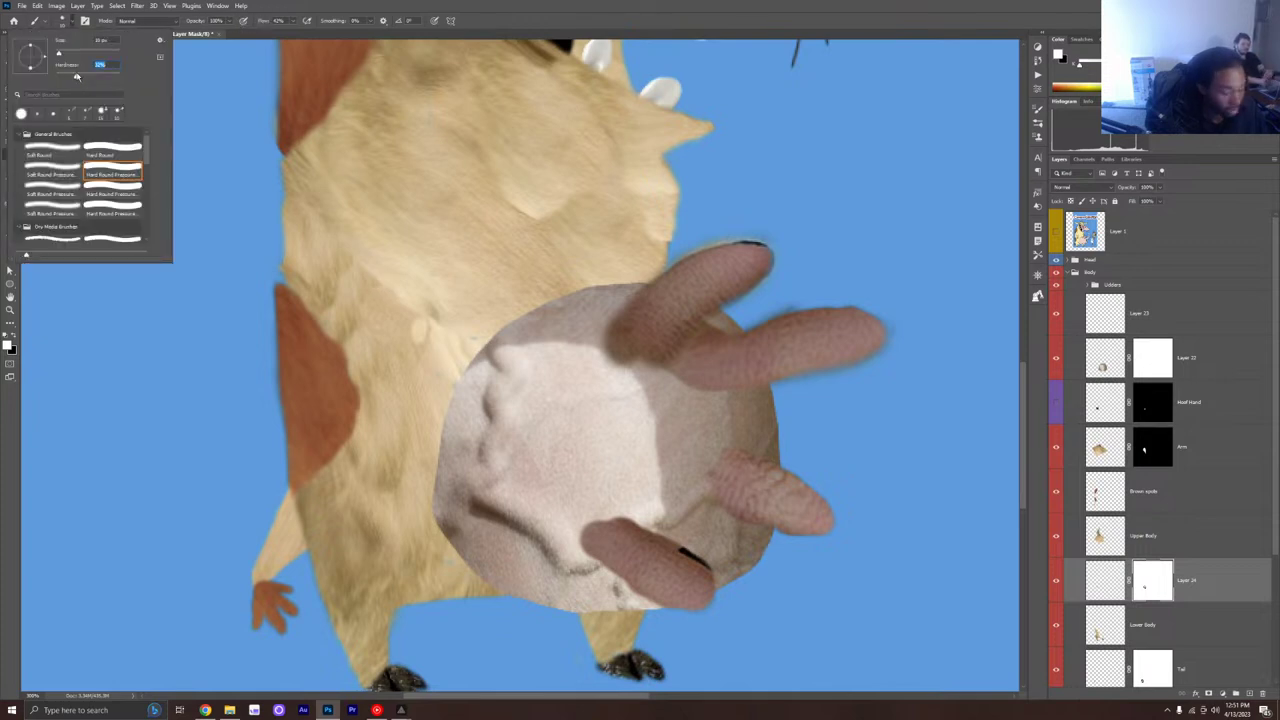
{"action": "key", "text": "Return"}
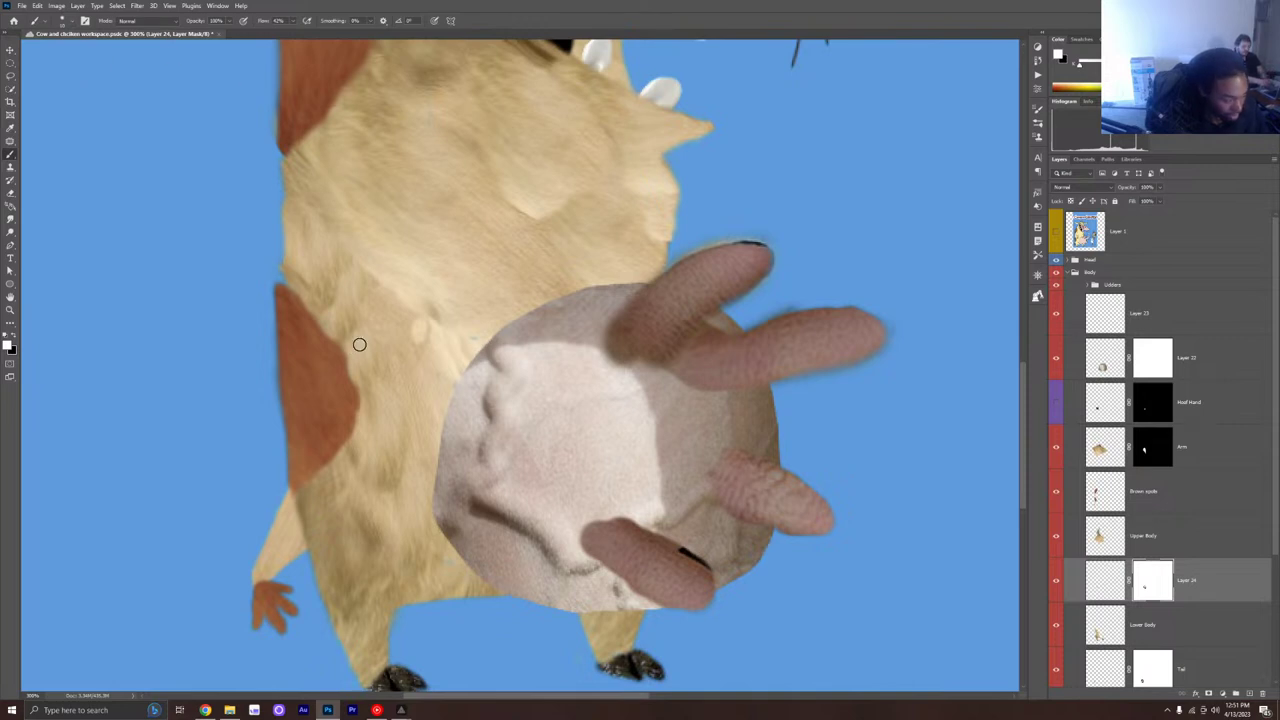
Step: Compare the cow's body with the masked fur patch hidden and shown, and delete the patch layer
{"action": "key", "text": "x"}
{"action": "key", "text": "x"}
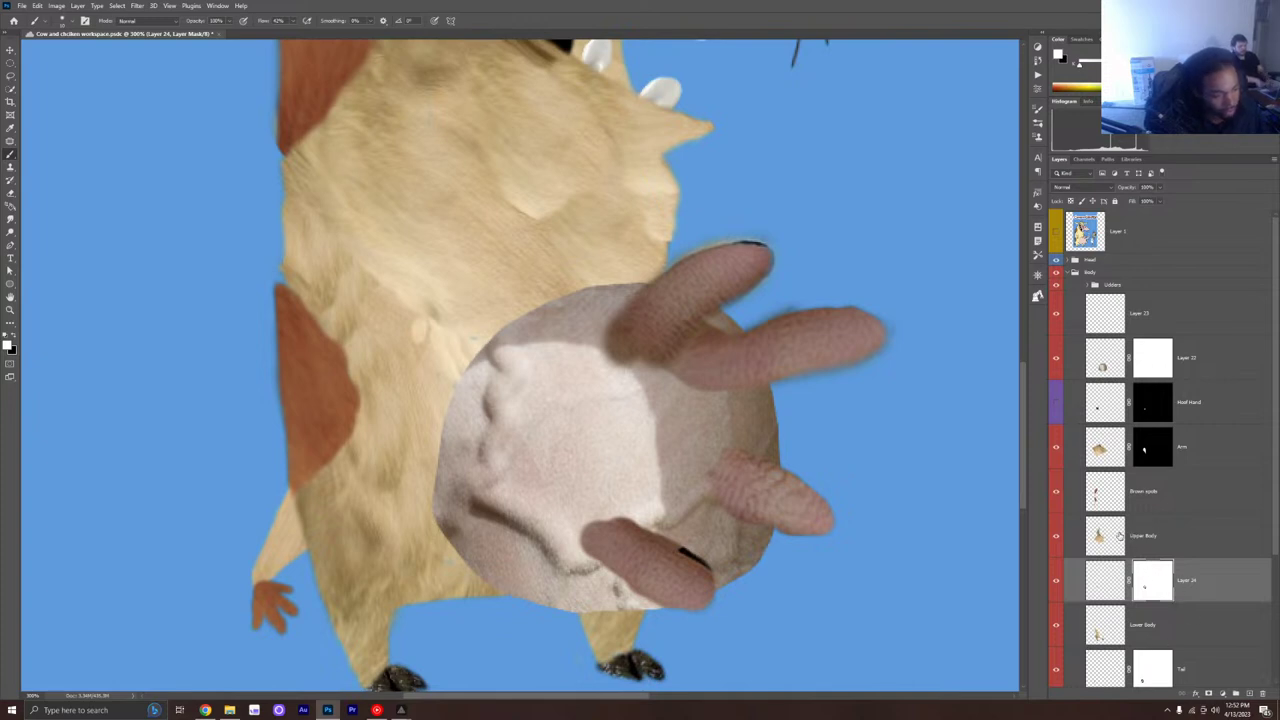
{"action": "left_click", "coordinate": [1055, 588]}
{"action": "left_click", "coordinate": [1055, 588]}
{"action": "left_click", "coordinate": [1055, 588]}
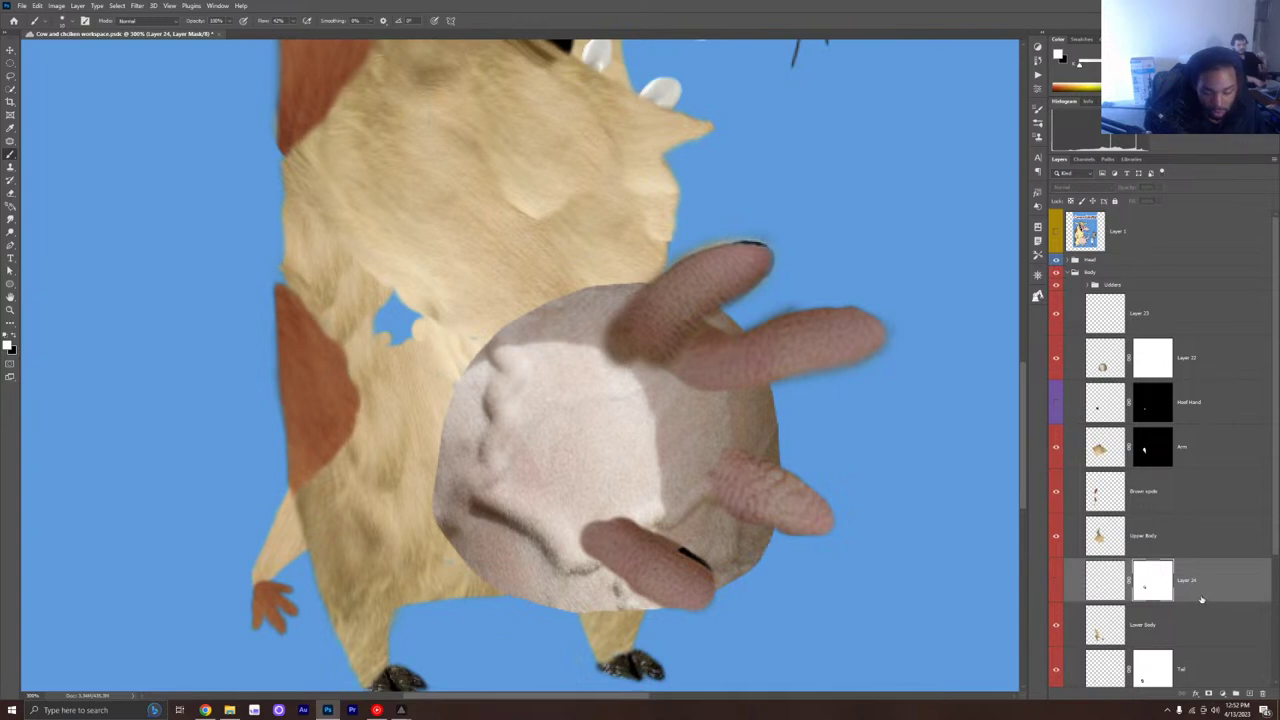
{"action": "key", "text": "ctrl+2"}
{"action": "key", "text": "Delete"}
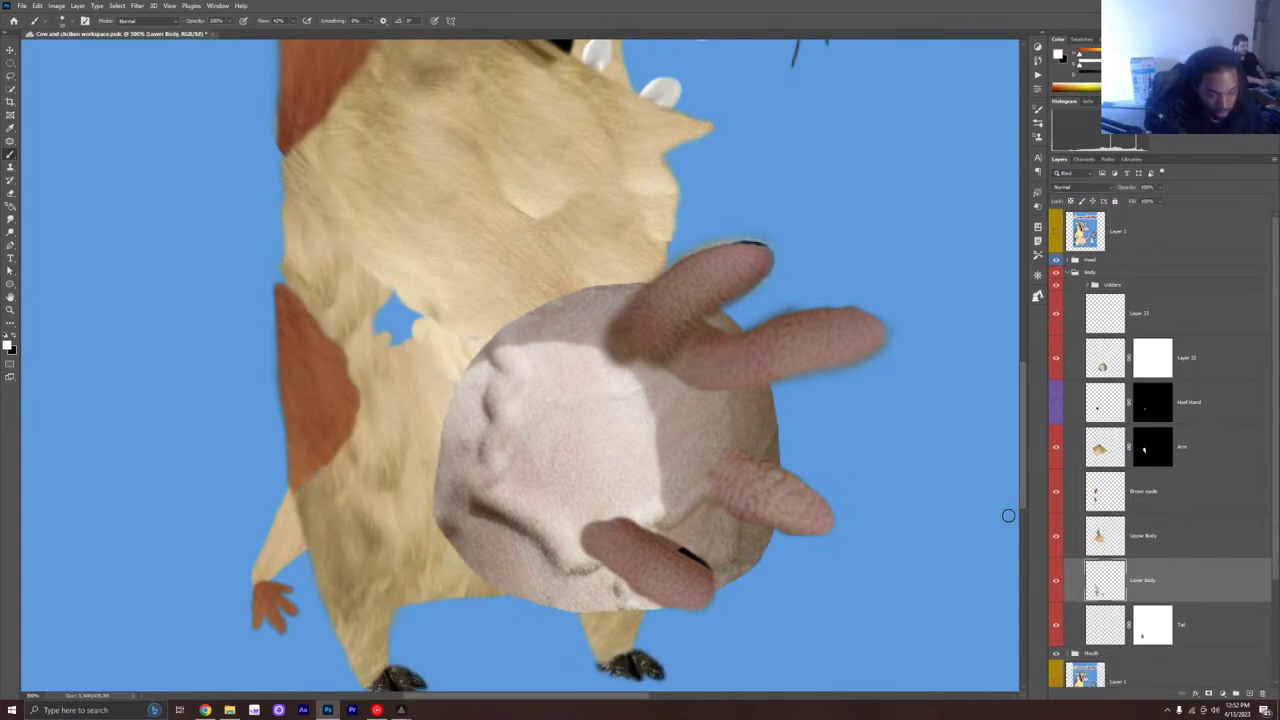
Step: Lasso a patch of fur beside the hole on the Lower Body layer, copy it to a new layer and move it over the hole
{"action": "left_click", "coordinate": [11, 77]}
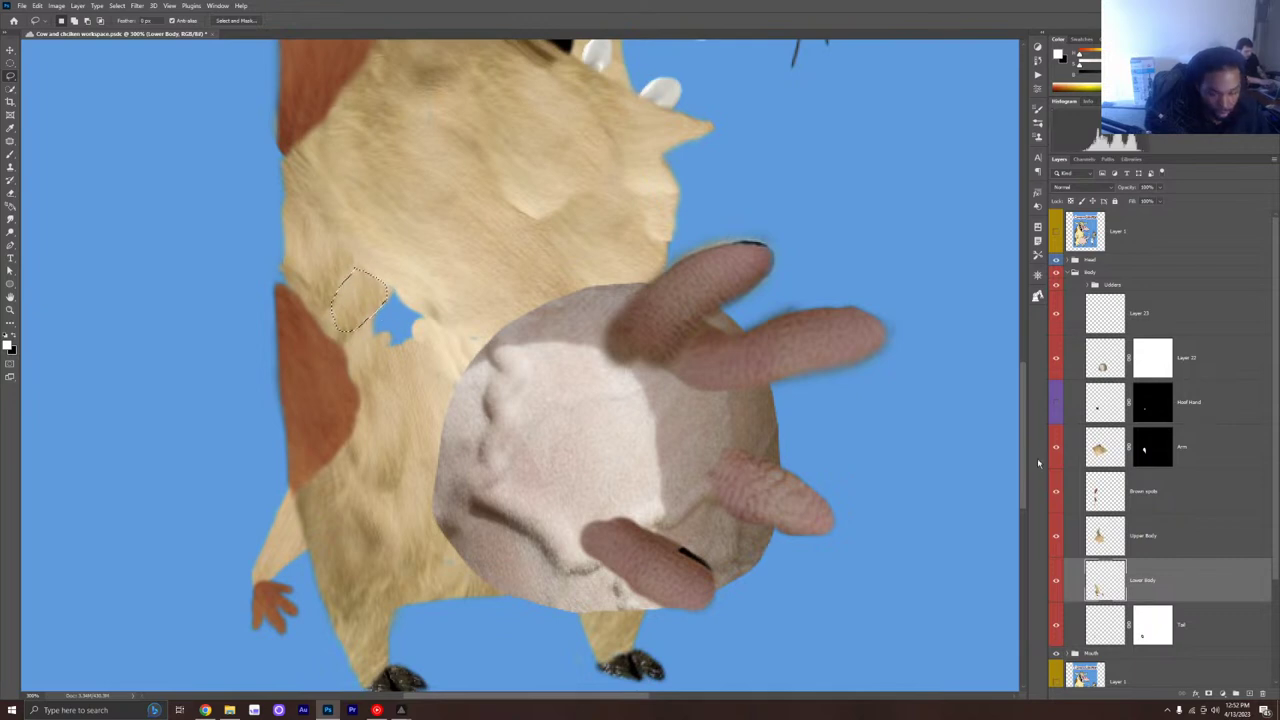
{"action": "key", "text": "ctrl+j"}
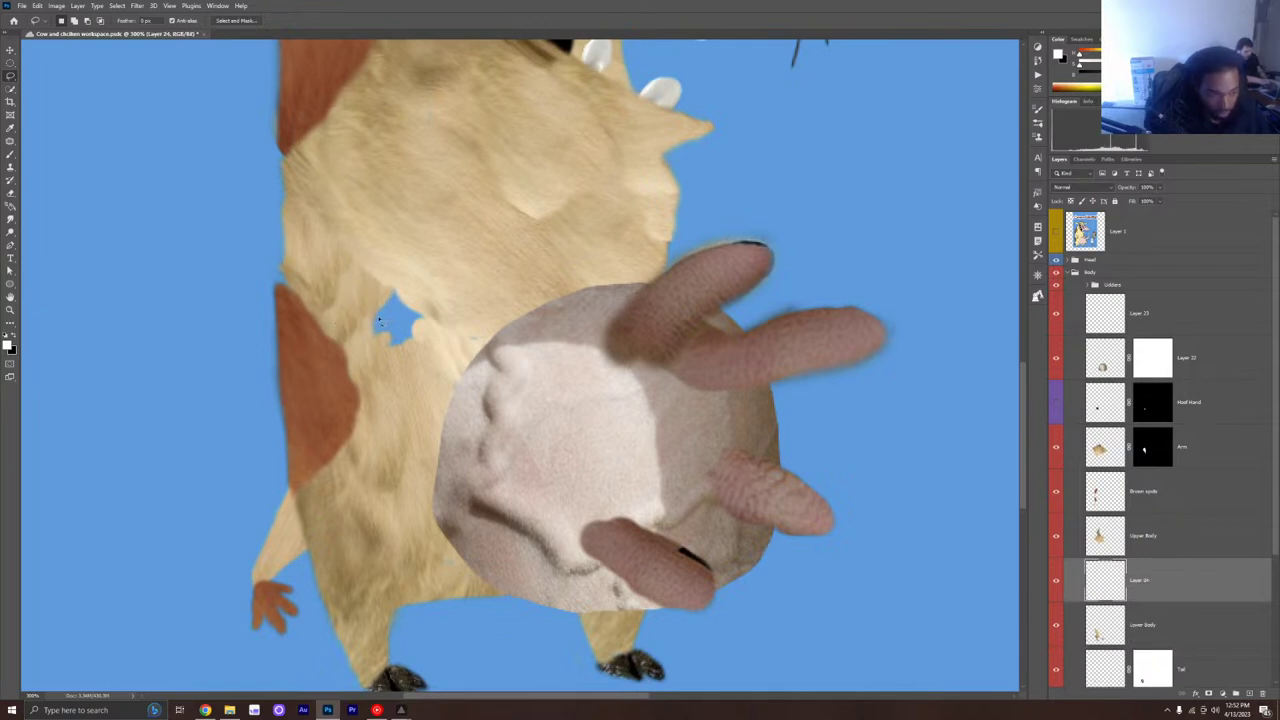
{"action": "key", "text": "v"}
{"action": "left_click_drag", "start_coordinate": [360, 318], "coordinate": [402, 320]}
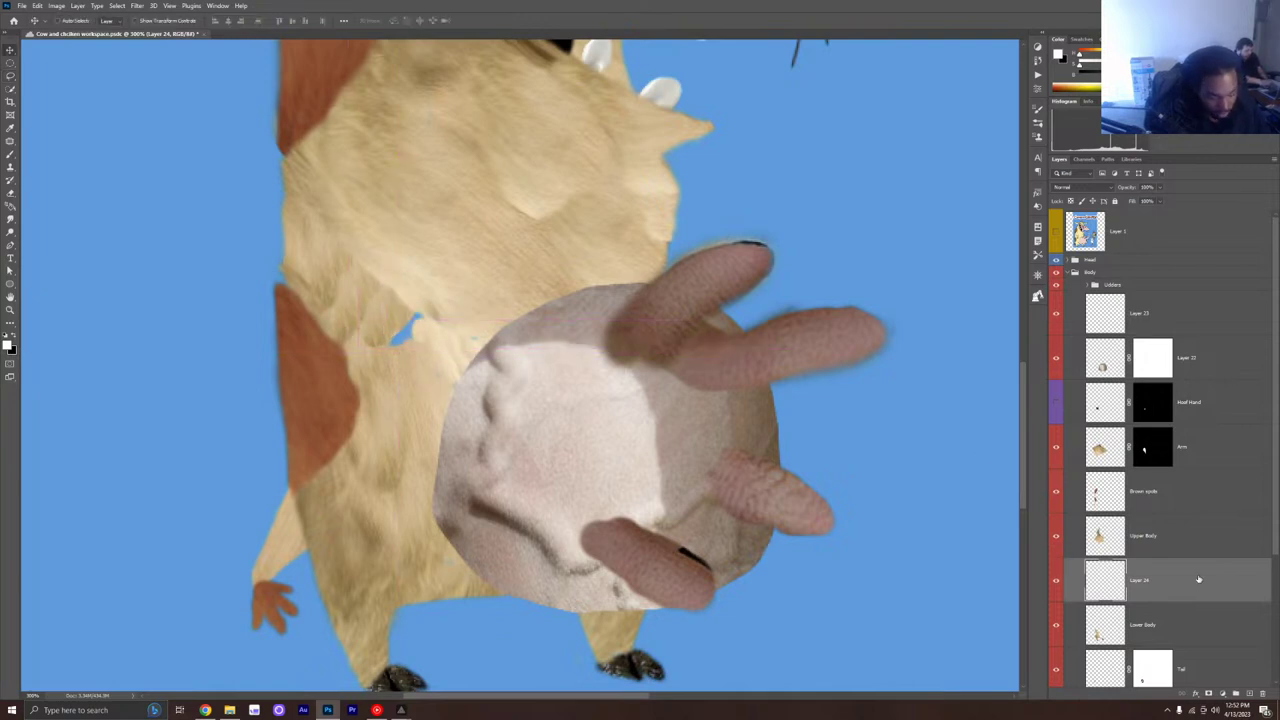
{"action": "left_click_drag", "start_coordinate": [1200, 580], "coordinate": [1190, 611]}
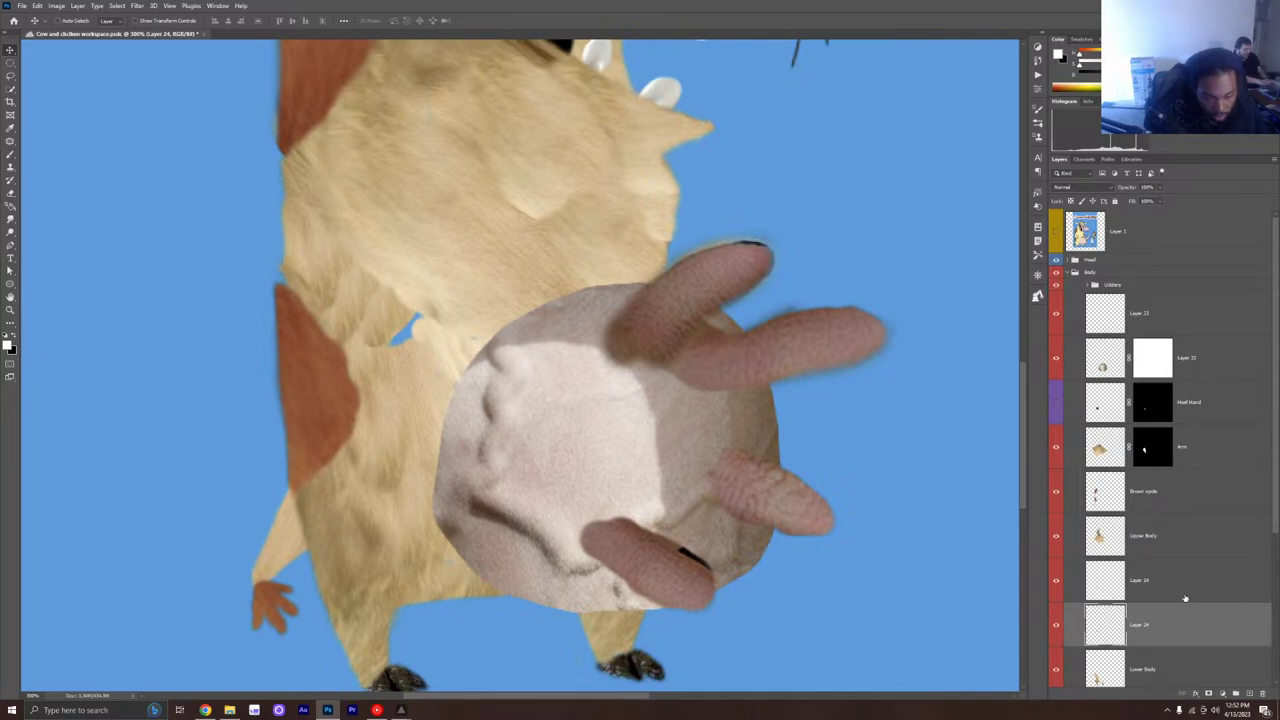
{"action": "mouse_move", "coordinate": [390, 330]}
{"action": "left_mouse_down"}
{"action": "mouse_move", "coordinate": [404, 341]}
{"action": "mouse_move", "coordinate": [381, 329]}
{"action": "left_mouse_up"}
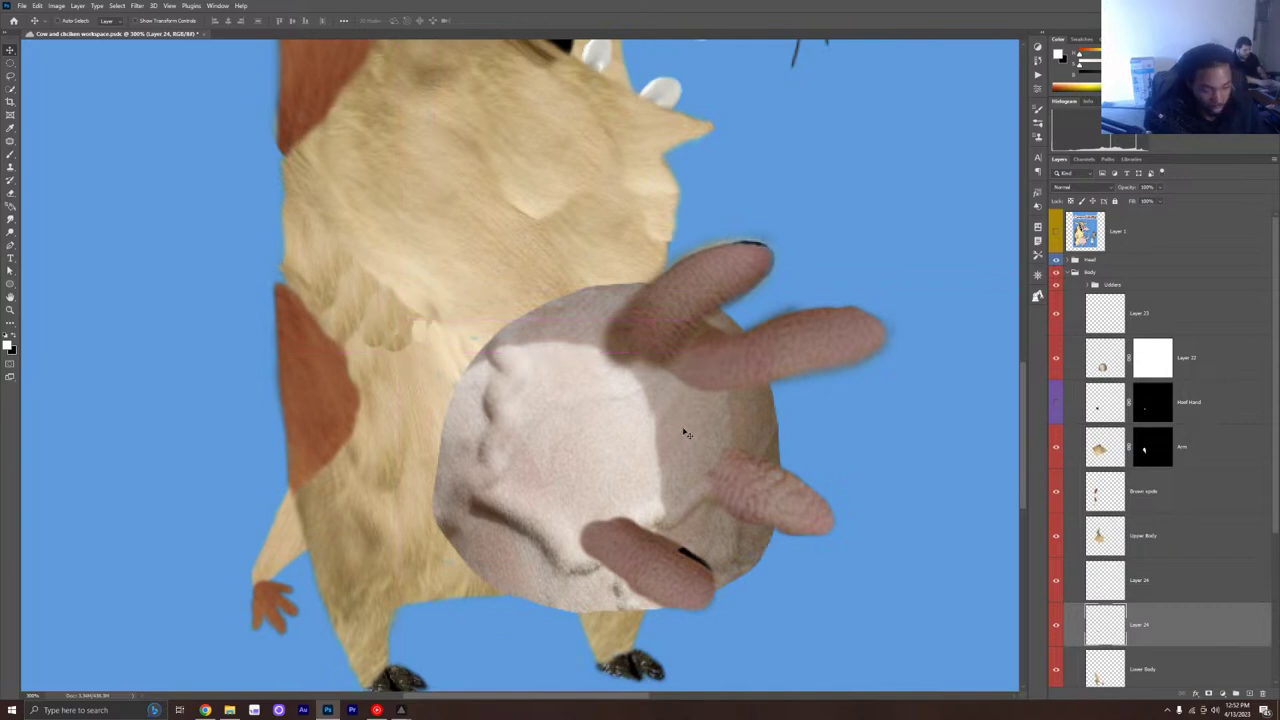
{"action": "key", "text": "Delete"}
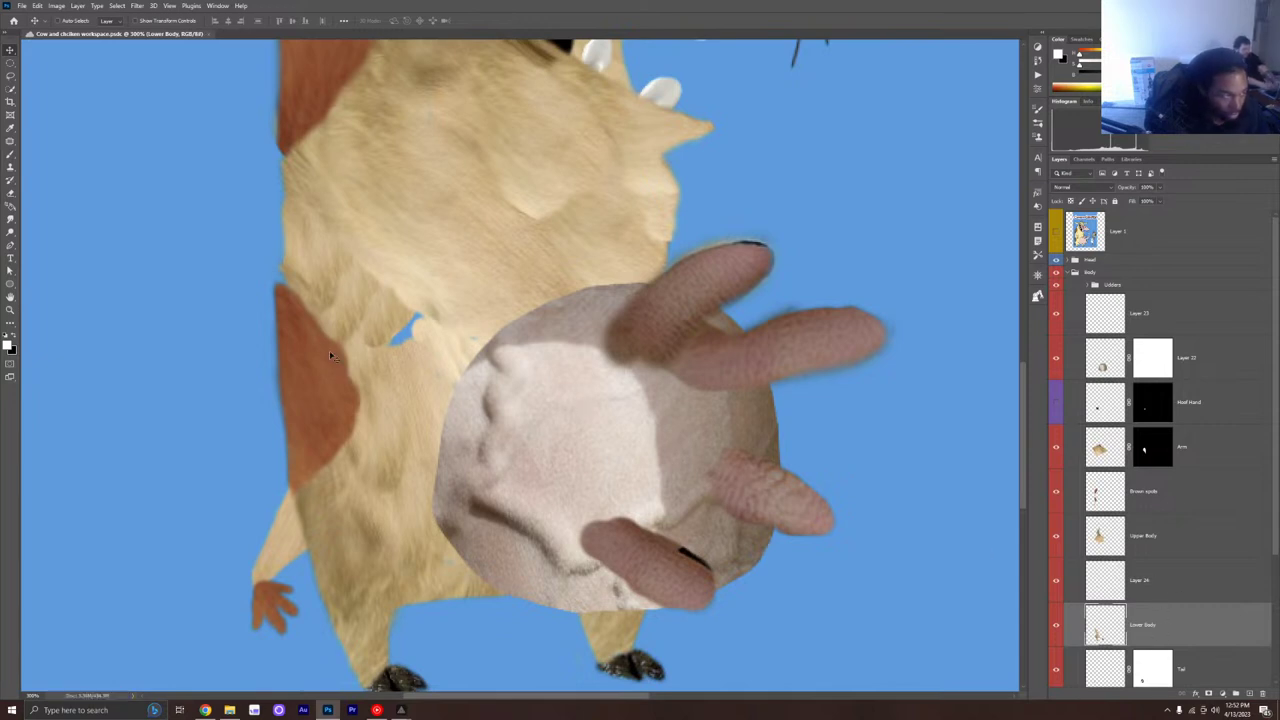
Step: Lasso a small fur area just below the remaining gap on Lower Body, copy it to a new layer and move it over the gap
{"action": "key", "text": "l"}
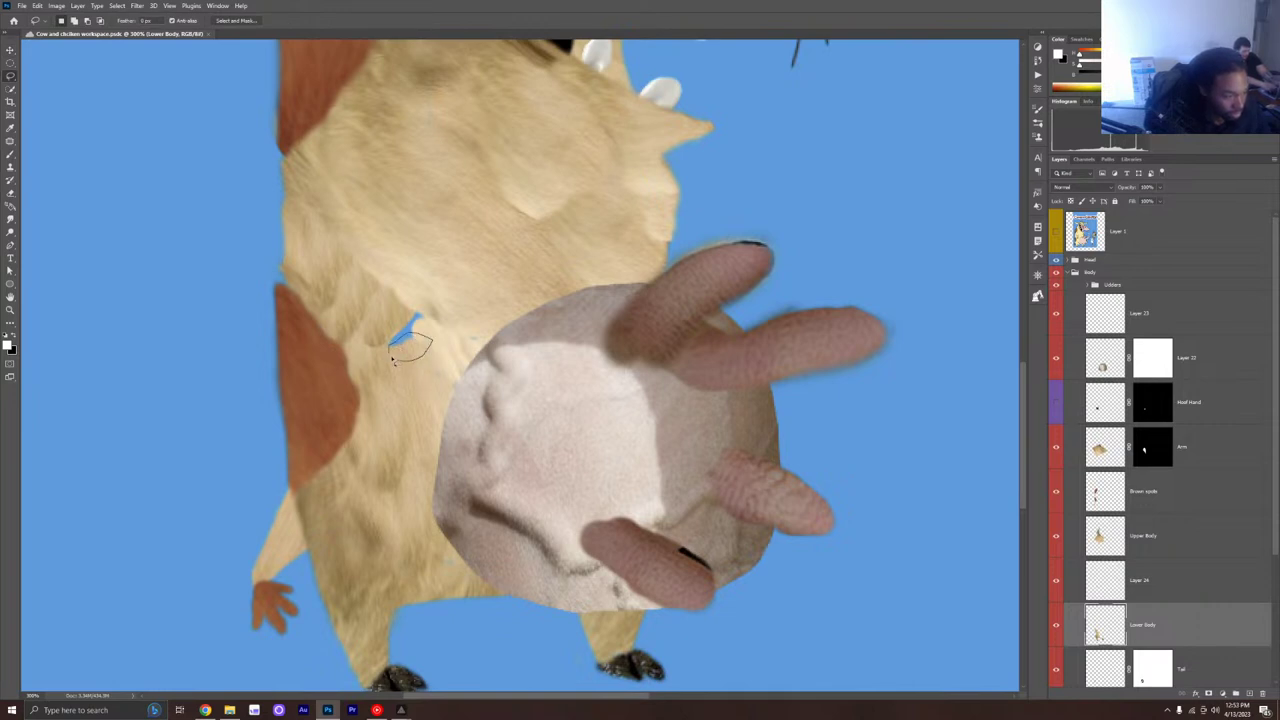
{"action": "left_click_drag", "start_coordinate": [400, 364], "coordinate": [402, 360]}
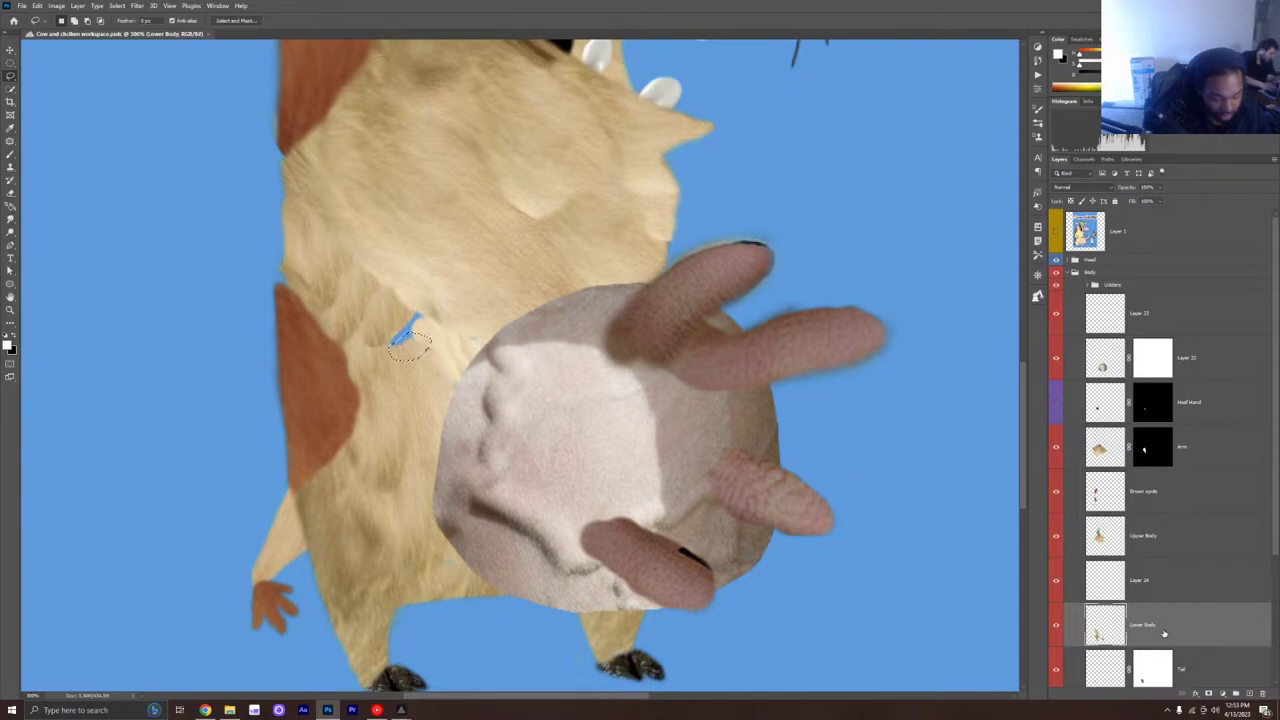
{"action": "key", "text": "ctrl+j"}
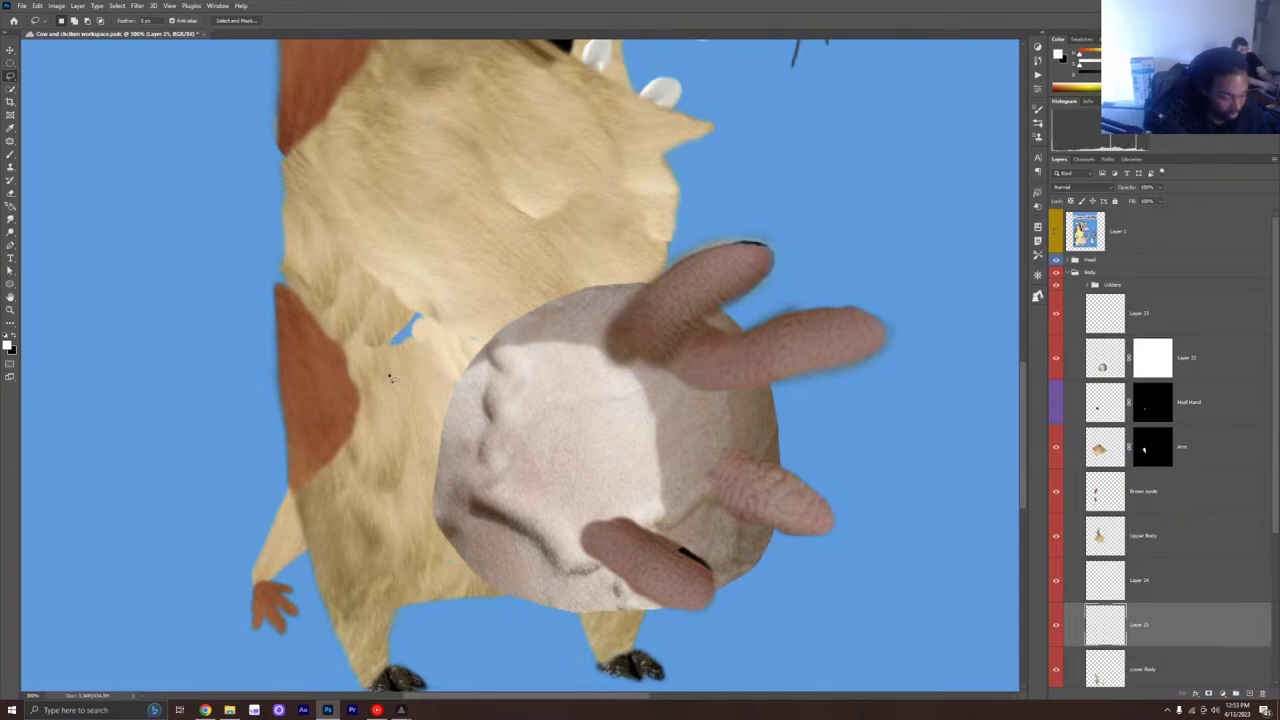
{"action": "key", "text": "v"}
{"action": "mouse_move", "coordinate": [386, 354]}
{"action": "left_mouse_down"}
{"action": "mouse_move", "coordinate": [411, 337]}
{"action": "mouse_move", "coordinate": [424, 300]}
{"action": "mouse_move", "coordinate": [412, 318]}
{"action": "mouse_move", "coordinate": [424, 328]}
{"action": "left_mouse_up"}
Step: Enlarge the small fur patch to about 113%, rotate it about 26° counter-clockwise over the gap, and switch the transform to Warp
{"action": "key", "text": "ctrl+t"}
{"action": "left_click_drag", "start_coordinate": [421, 323], "coordinate": [420, 317]}
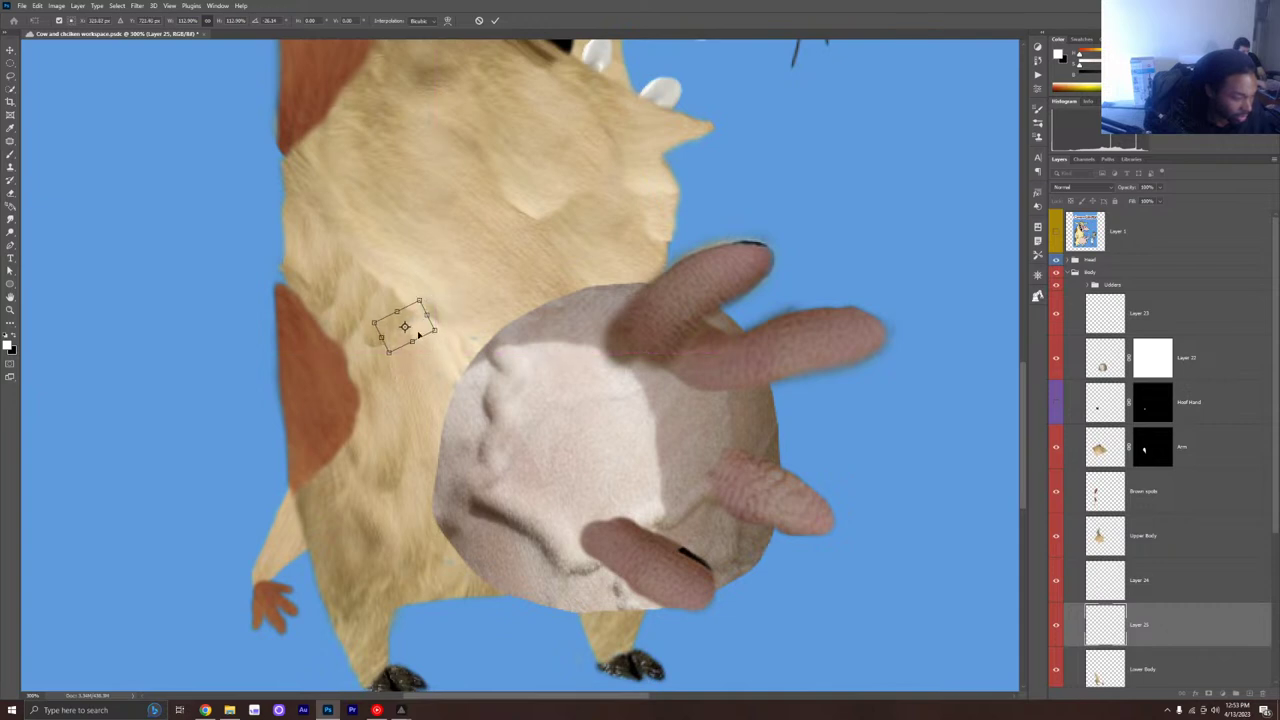
{"action": "right_click", "coordinate": [420, 333]}
{"action": "left_click", "coordinate": [447, 400]}
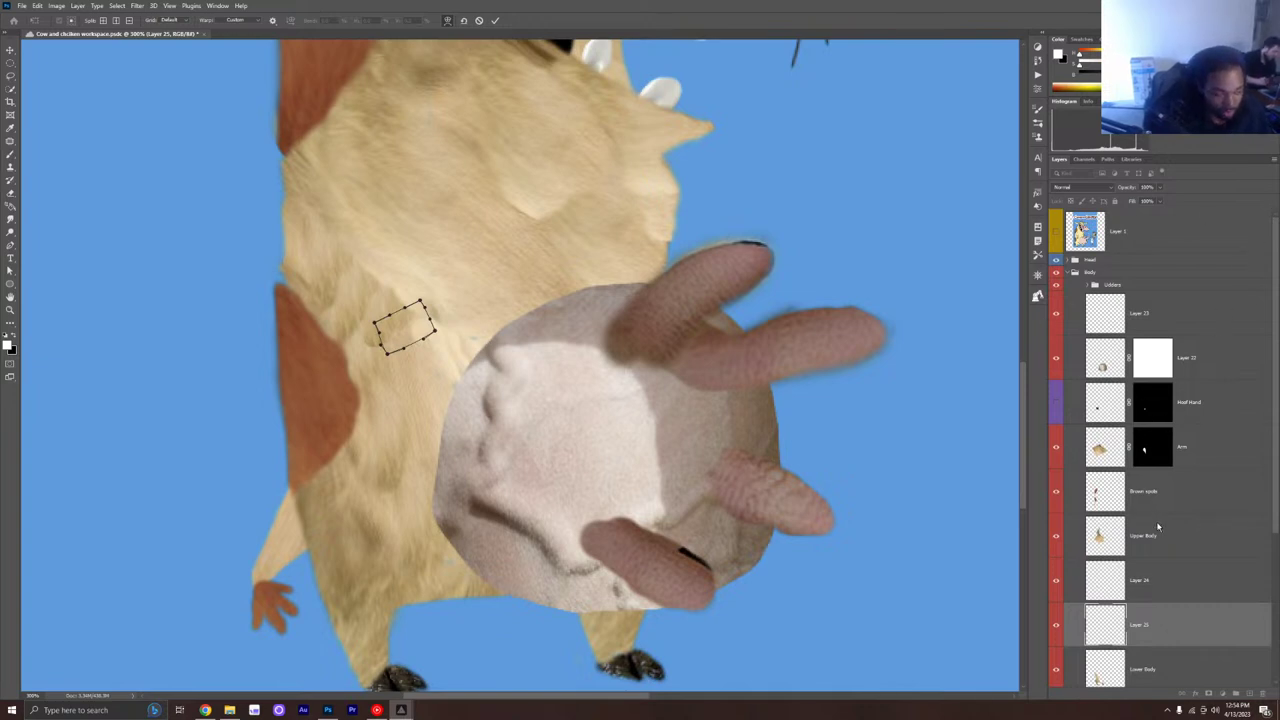
Step: Add a layer mask to the first fur patch, Layer 24, and brush on the mask to blend its edges into the surrounding fur
{"action": "left_click", "coordinate": [1178, 582]}
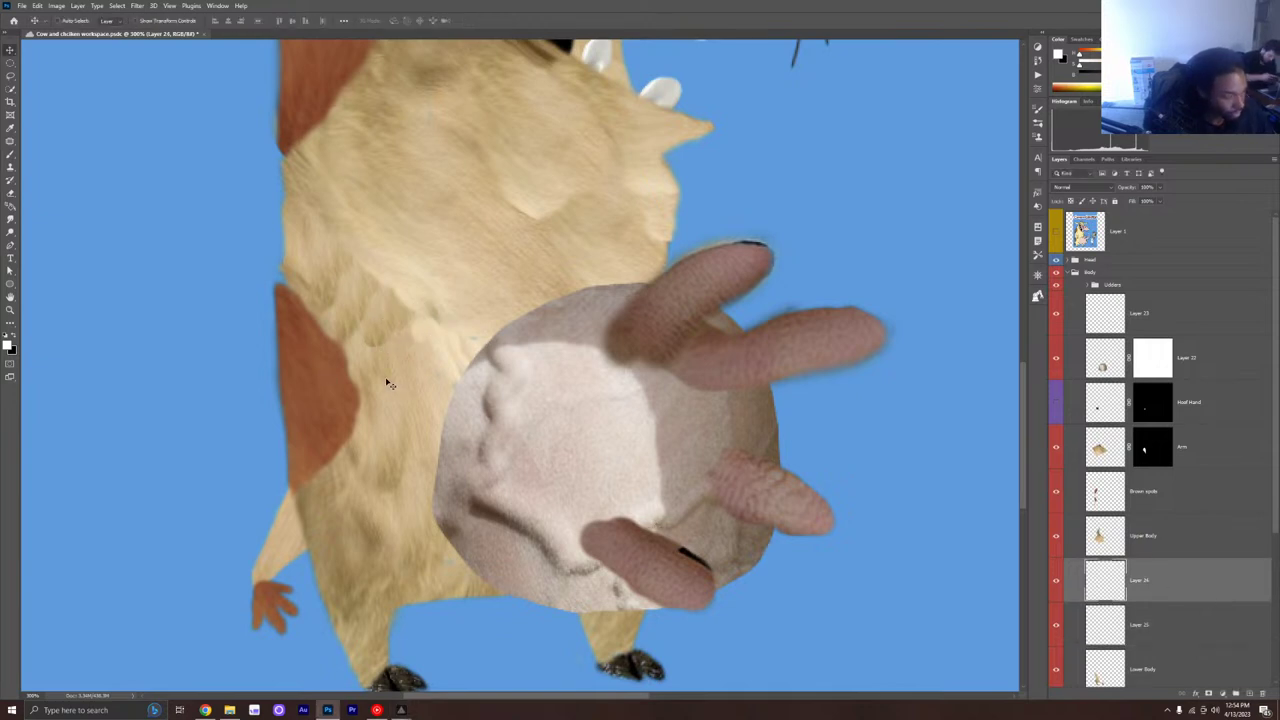
{"action": "key", "text": "b"}
{"action": "key", "text": "x"}
{"action": "left_click", "coordinate": [366, 350]}
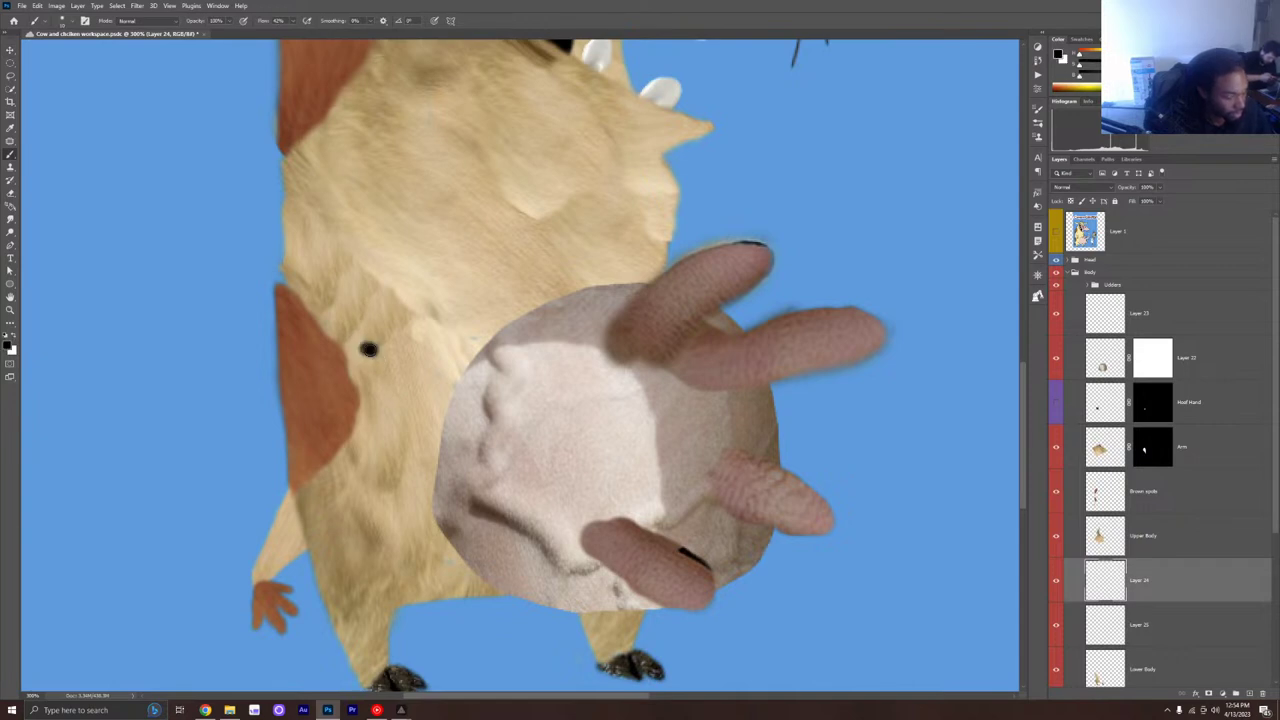
{"action": "key", "text": "ctrl+z"}
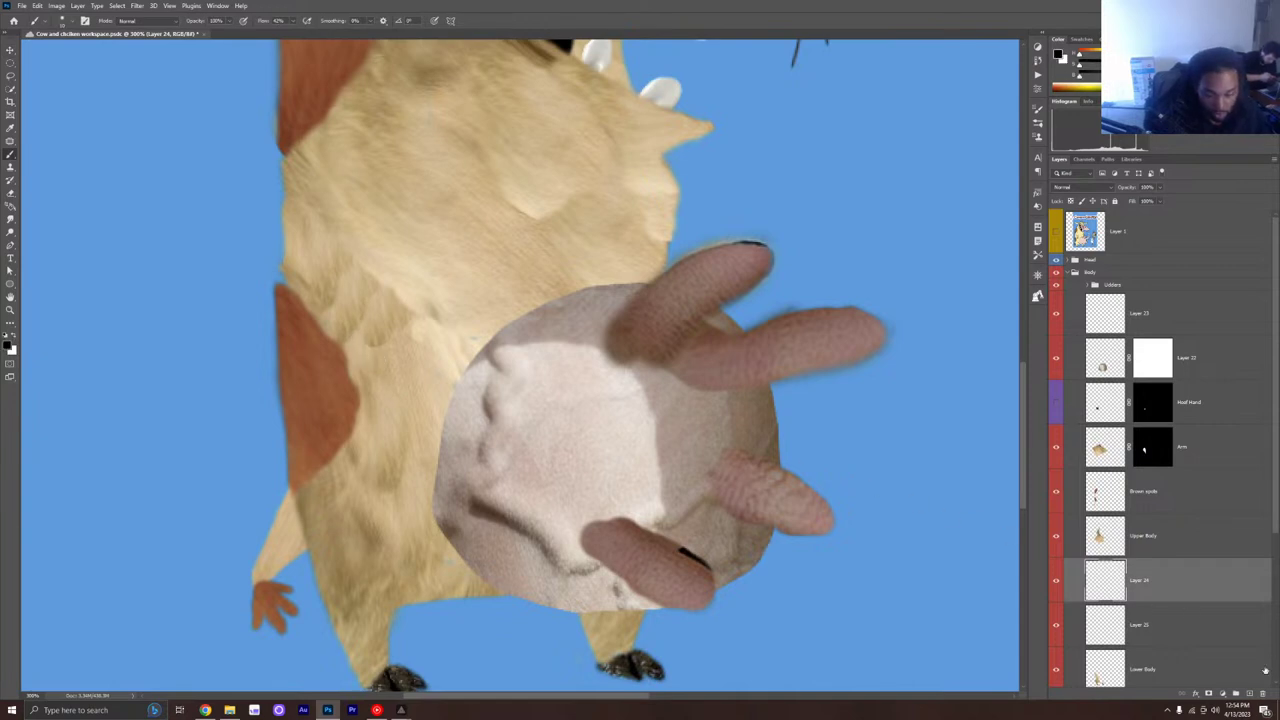
{"action": "left_click", "coordinate": [1208, 693]}
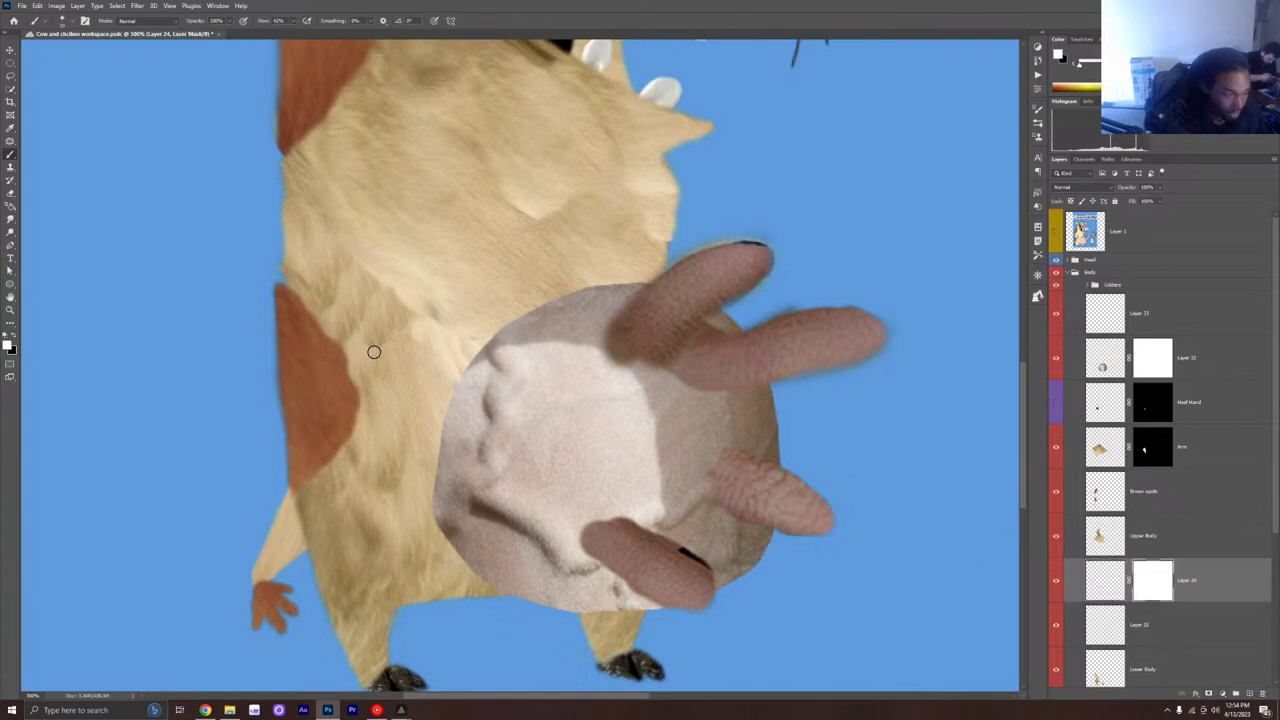
{"action": "key", "text": "x"}
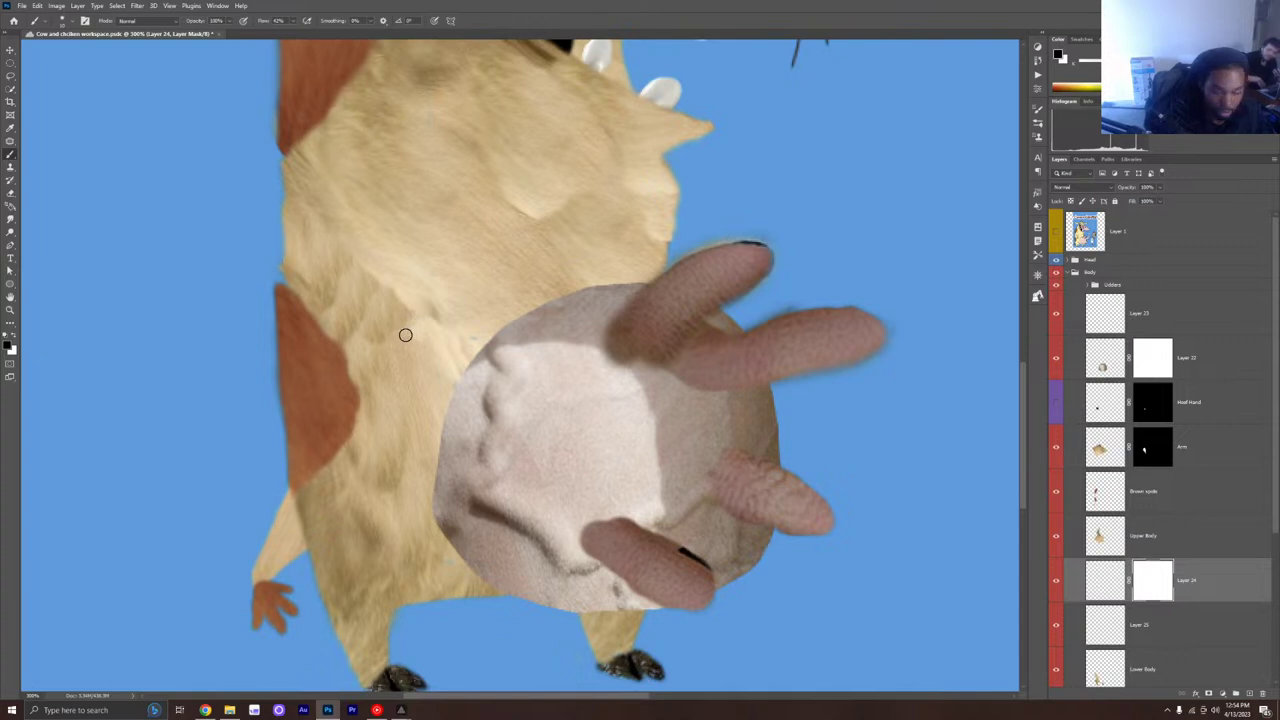
{"action": "left_click", "coordinate": [529, 394]}
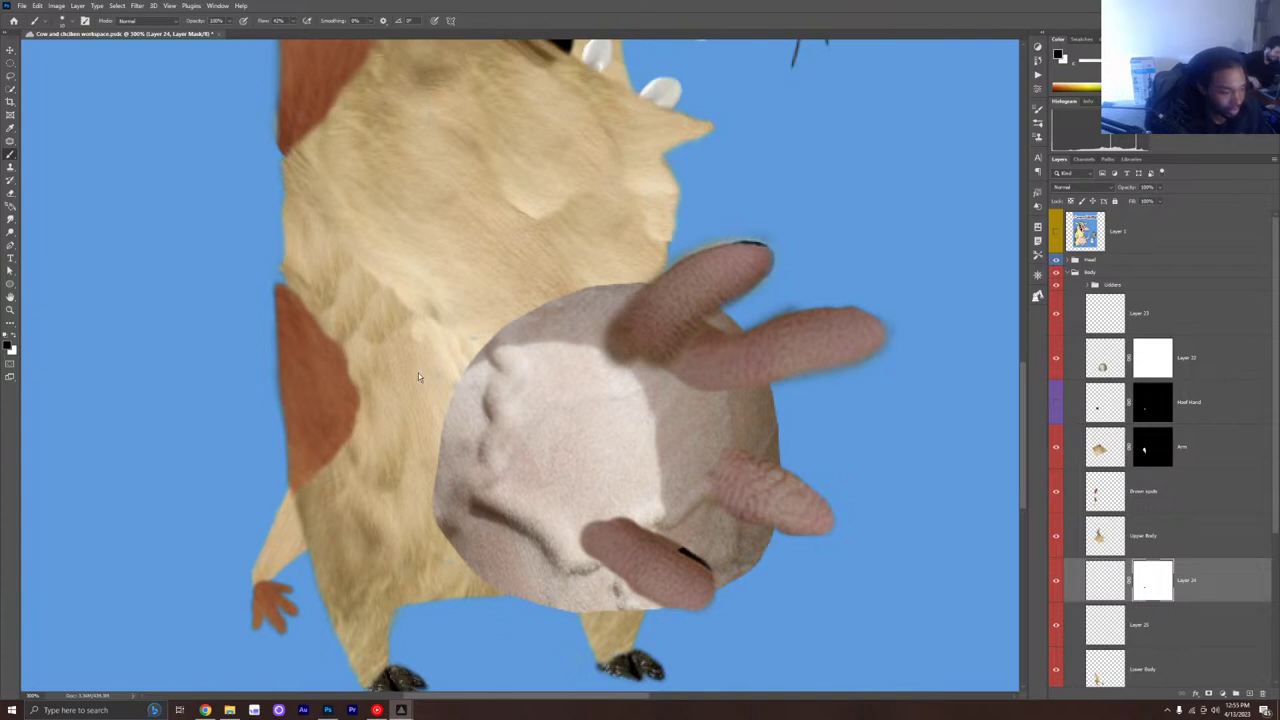
{"action": "left_click", "coordinate": [1160, 586]}
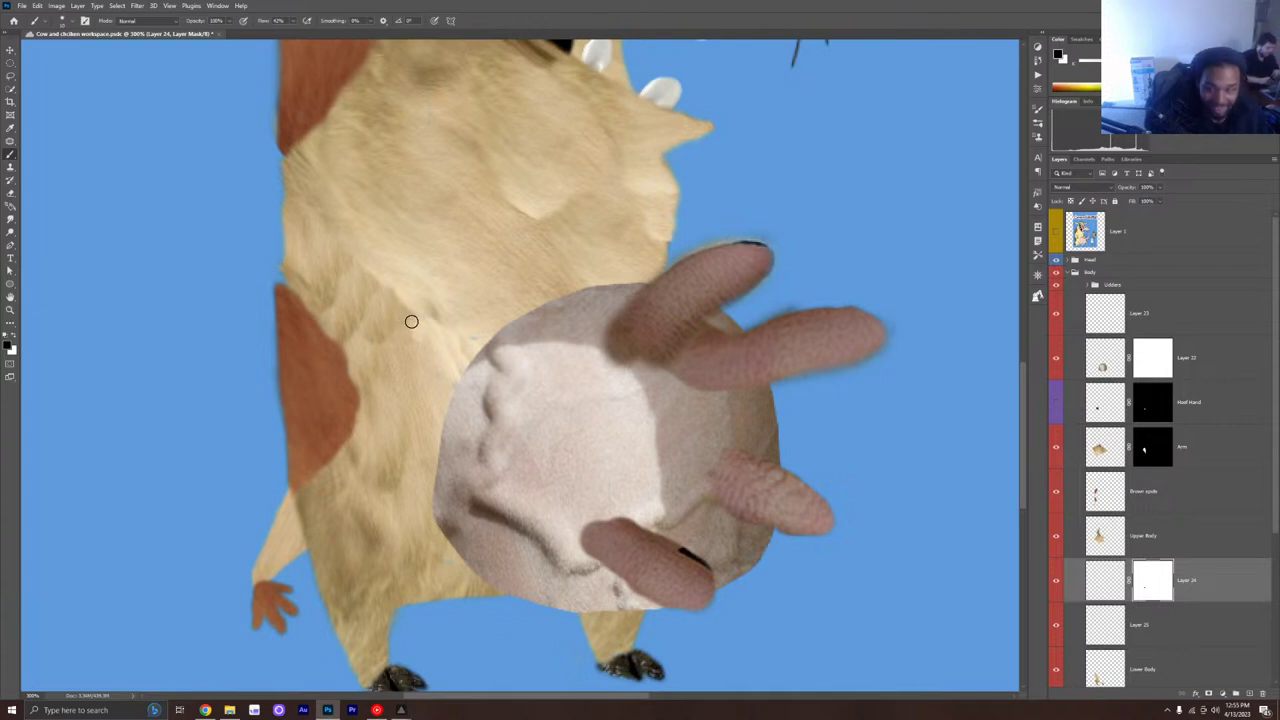
{"action": "key", "text": "x"}
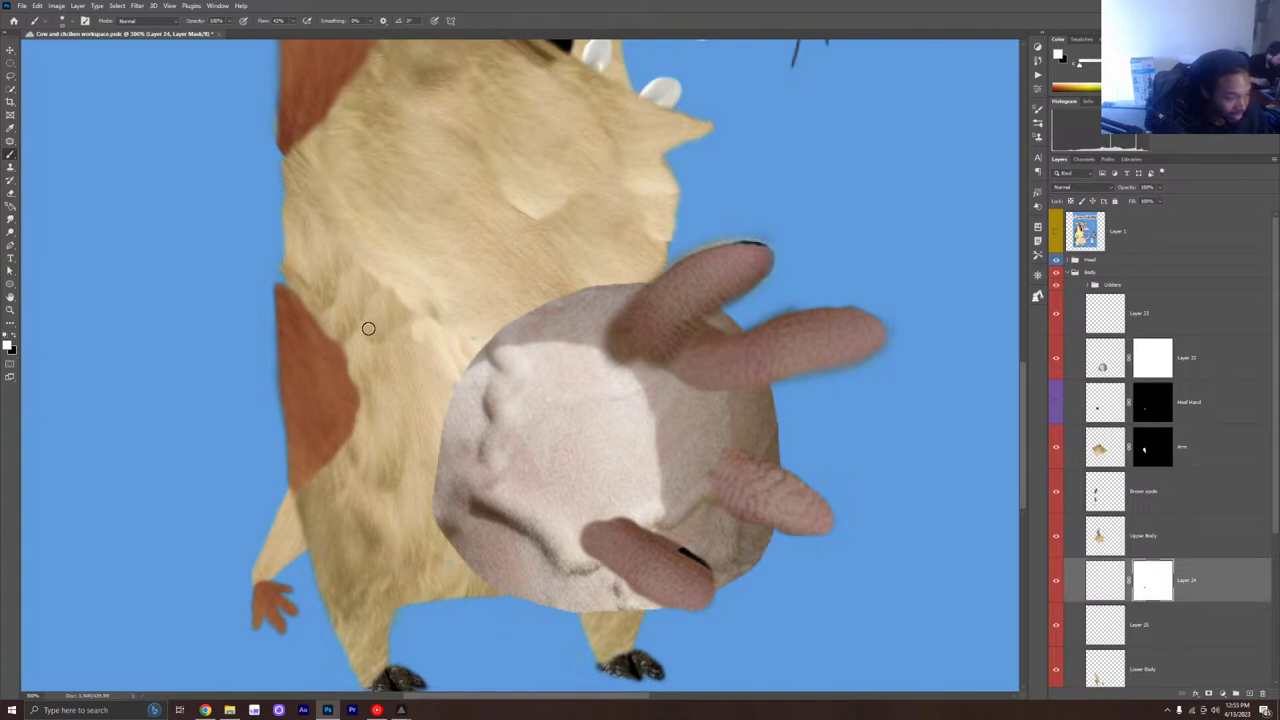
{"action": "key", "text": "x"}
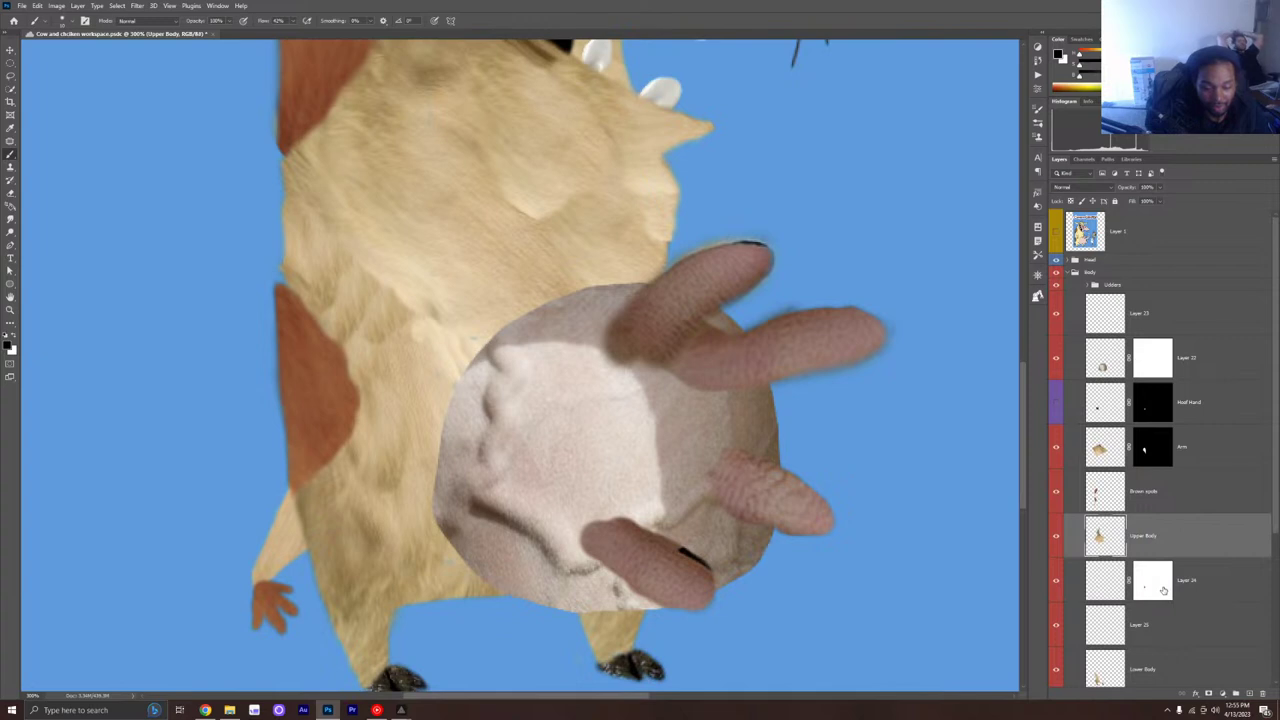
Step: Check the repaired area by hiding and showing the Upper Body layer and the masked fur patch
{"action": "left_click", "coordinate": [1054, 537]}
{"action": "left_click", "coordinate": [1054, 537]}
{"action": "left_click", "coordinate": [1054, 582]}
{"action": "left_click", "coordinate": [1054, 582]}
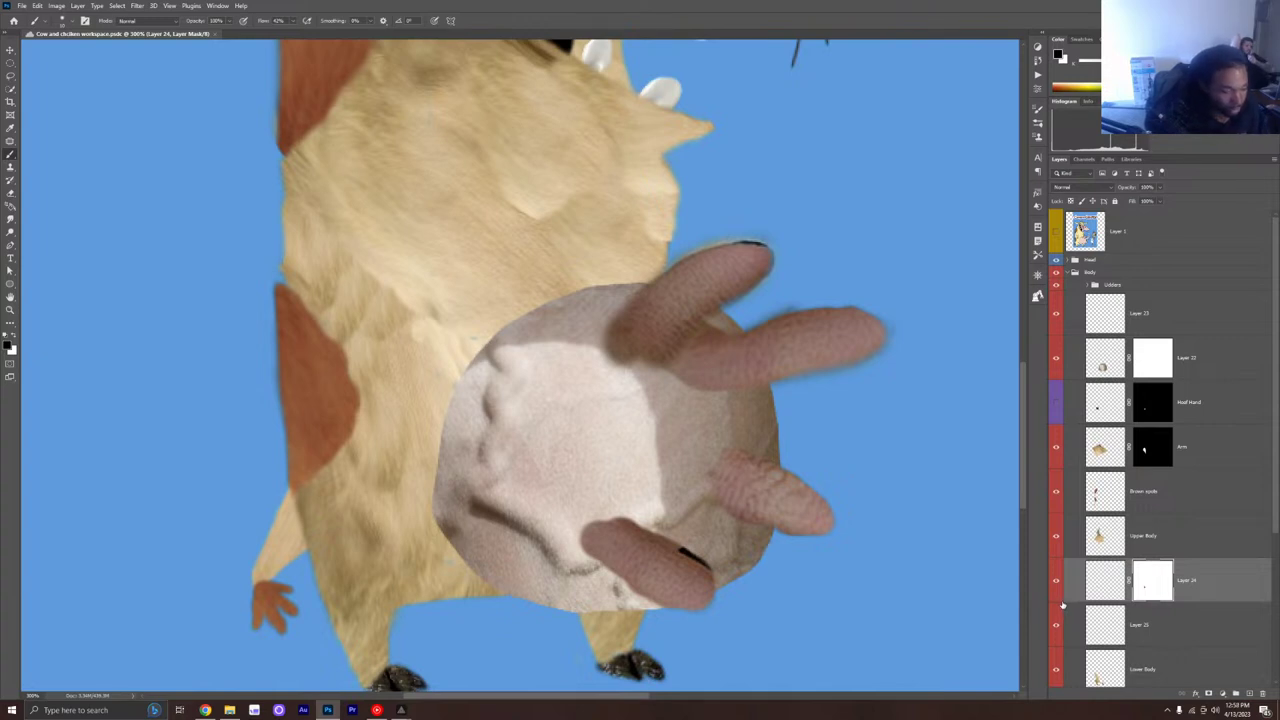
Step: Examine the whole cow at 200% from the feet up to the head to judge the blended fur repair
{"action": "key", "text": "ctrl+minus"}
{"action": "key", "text": "ctrl+plus"}
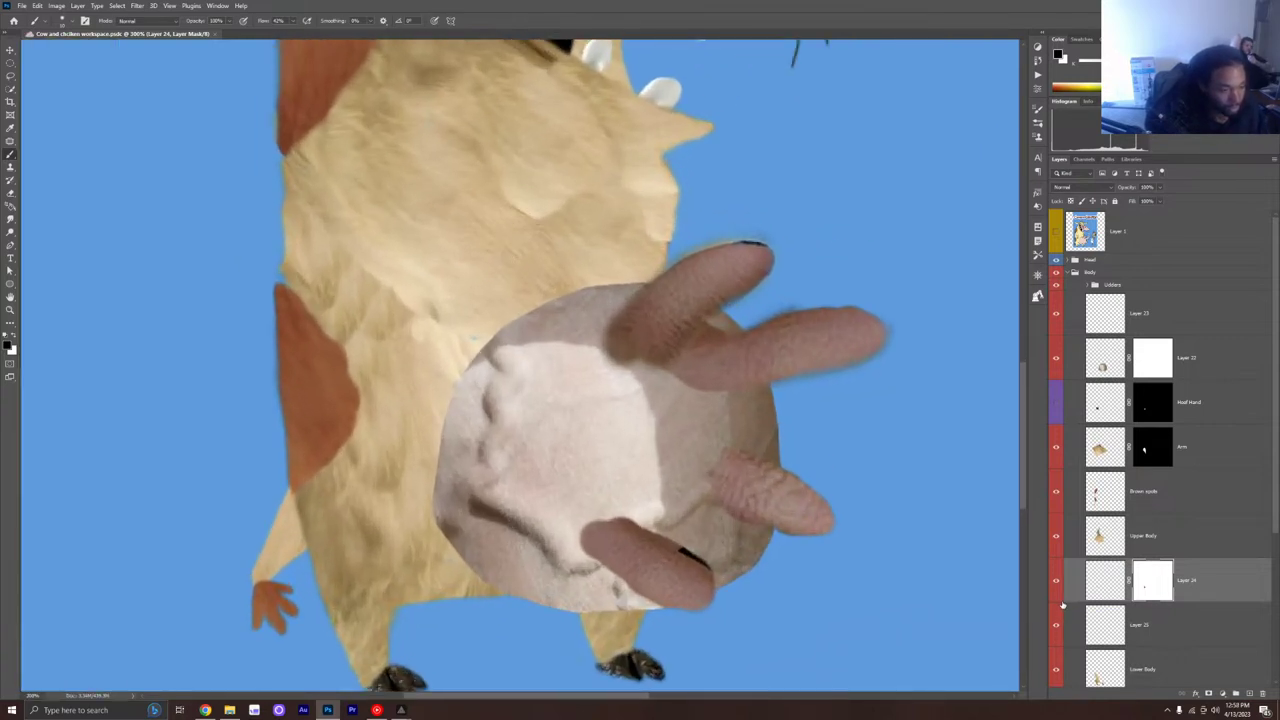
{"action": "key", "text": "ctrl+minus"}
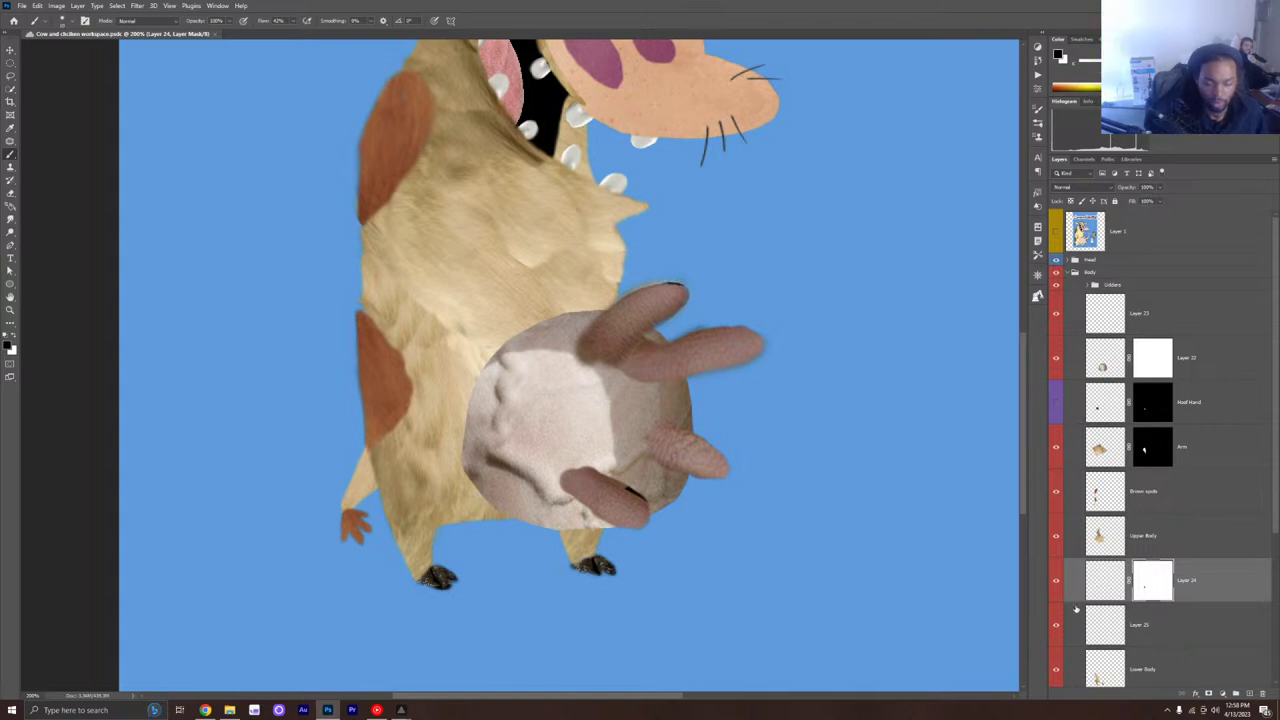
{"action": "scroll", "coordinate": [726, 475], "scroll_direction": "up", "scroll_amount": 2}
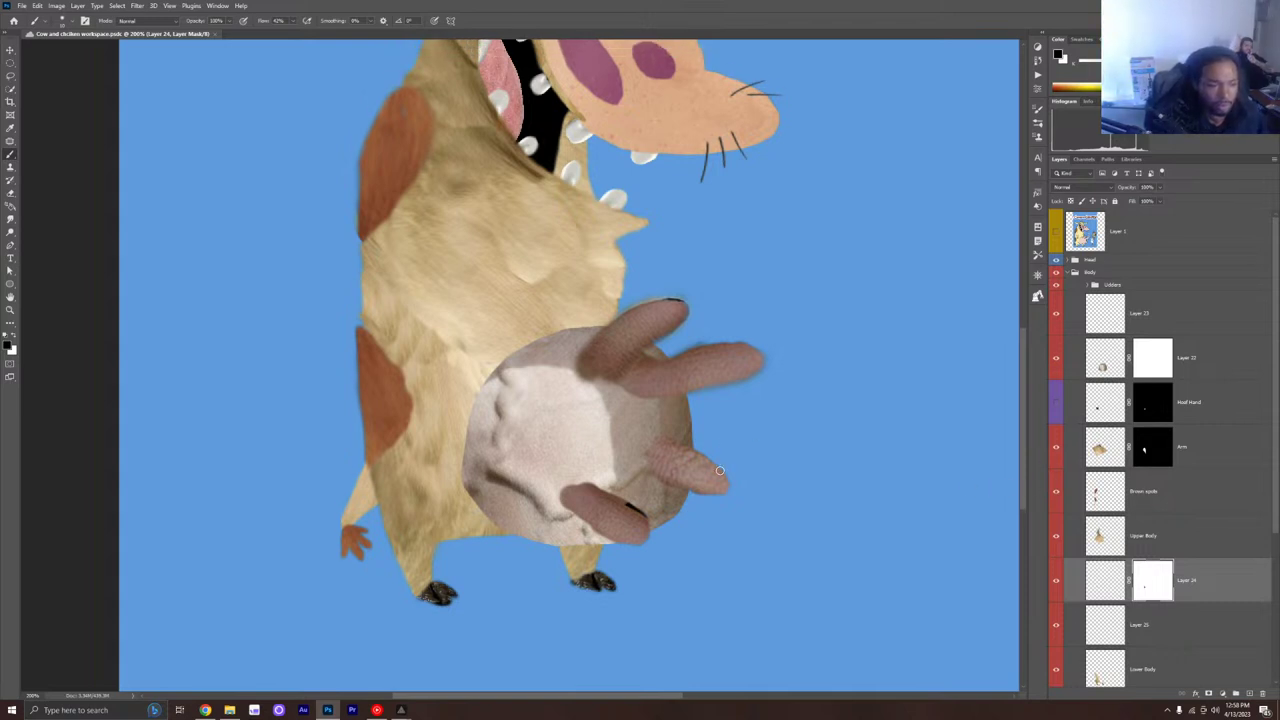
{"action": "scroll", "coordinate": [726, 475], "scroll_direction": "up", "scroll_amount": 3}
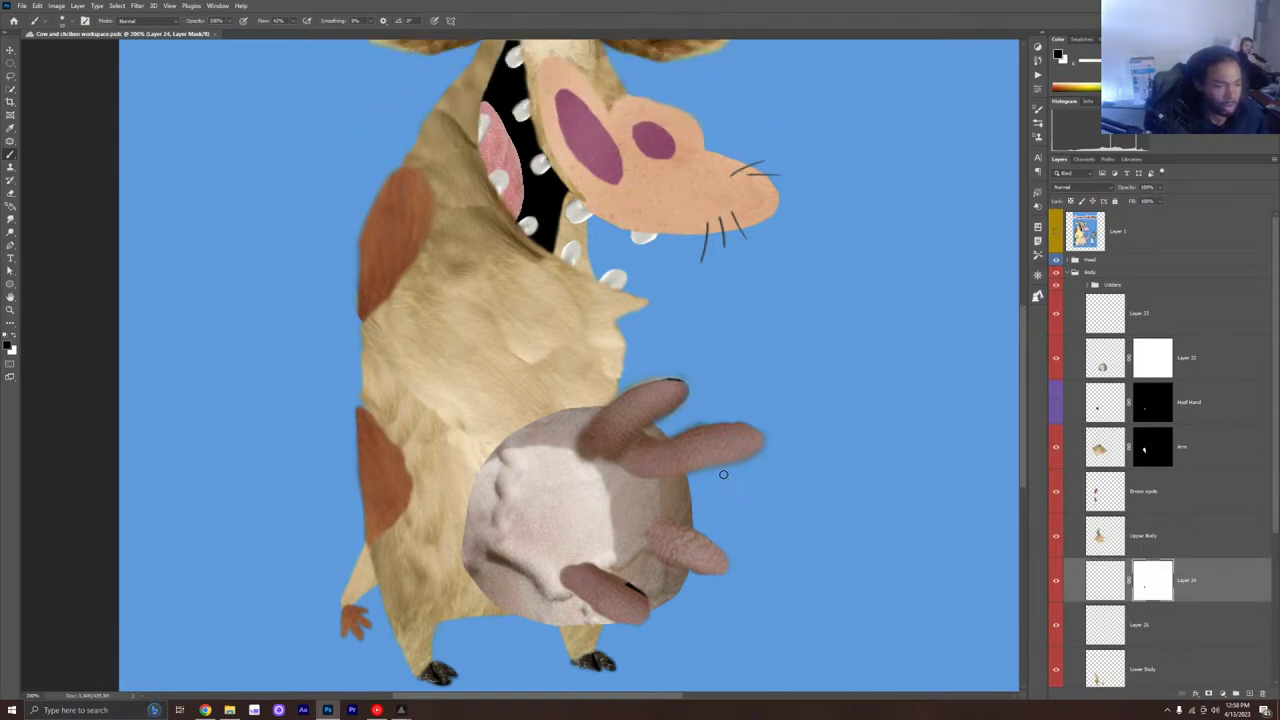
{"action": "scroll", "coordinate": [734, 498], "scroll_direction": "up", "scroll_amount": 1}
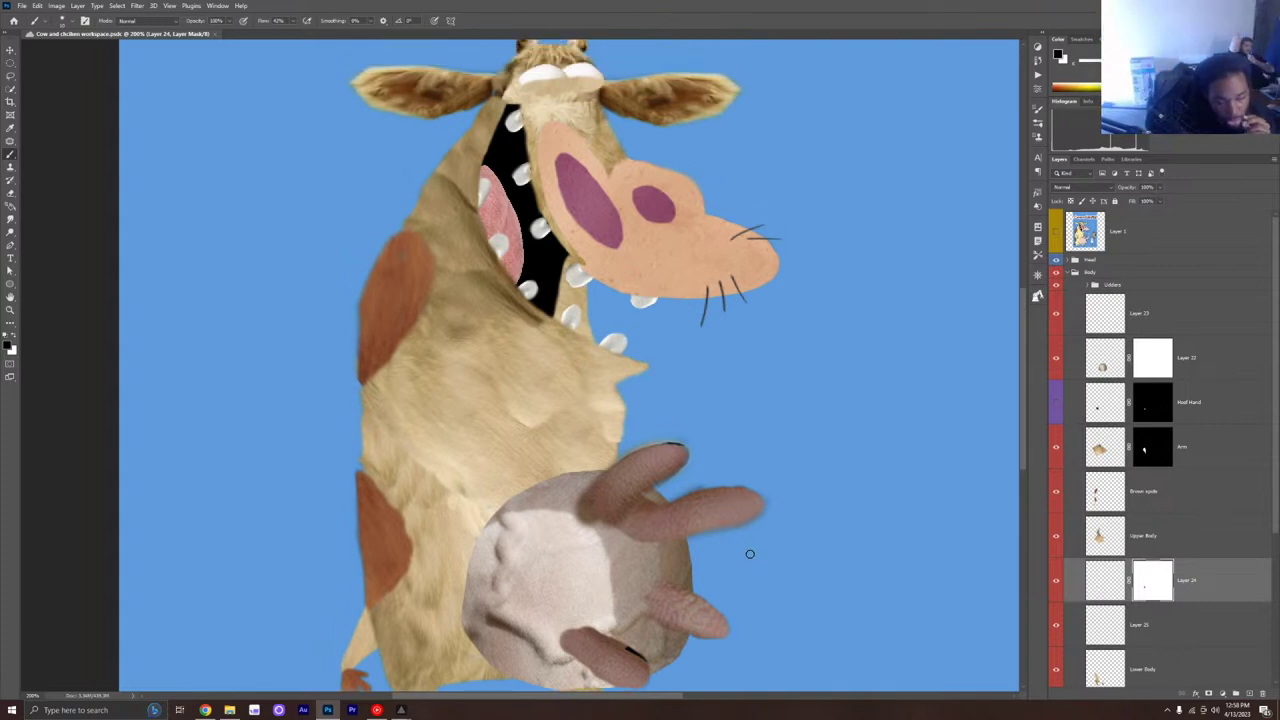
{"action": "scroll", "coordinate": [750, 554], "scroll_direction": "up", "scroll_amount": 1}
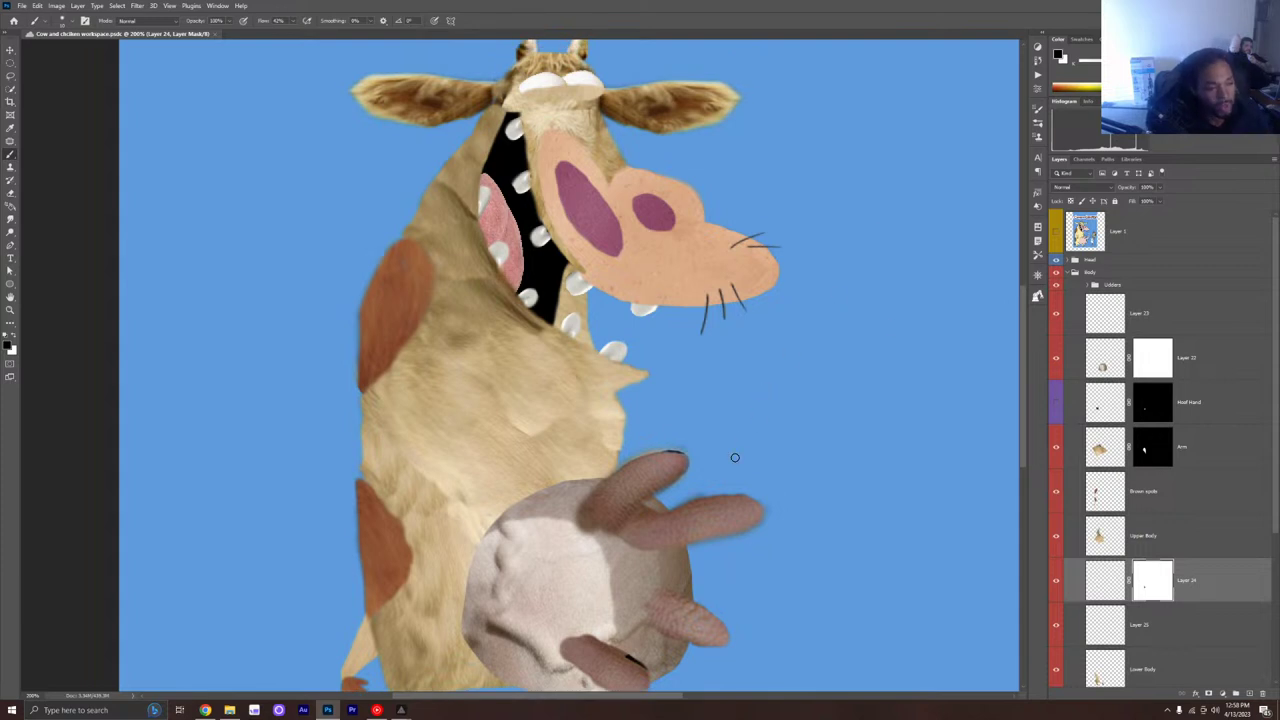
{"action": "scroll", "coordinate": [733, 455], "scroll_direction": "up", "scroll_amount": 3}
{"action": "scroll", "coordinate": [730, 451], "scroll_direction": "down", "scroll_amount": 5}
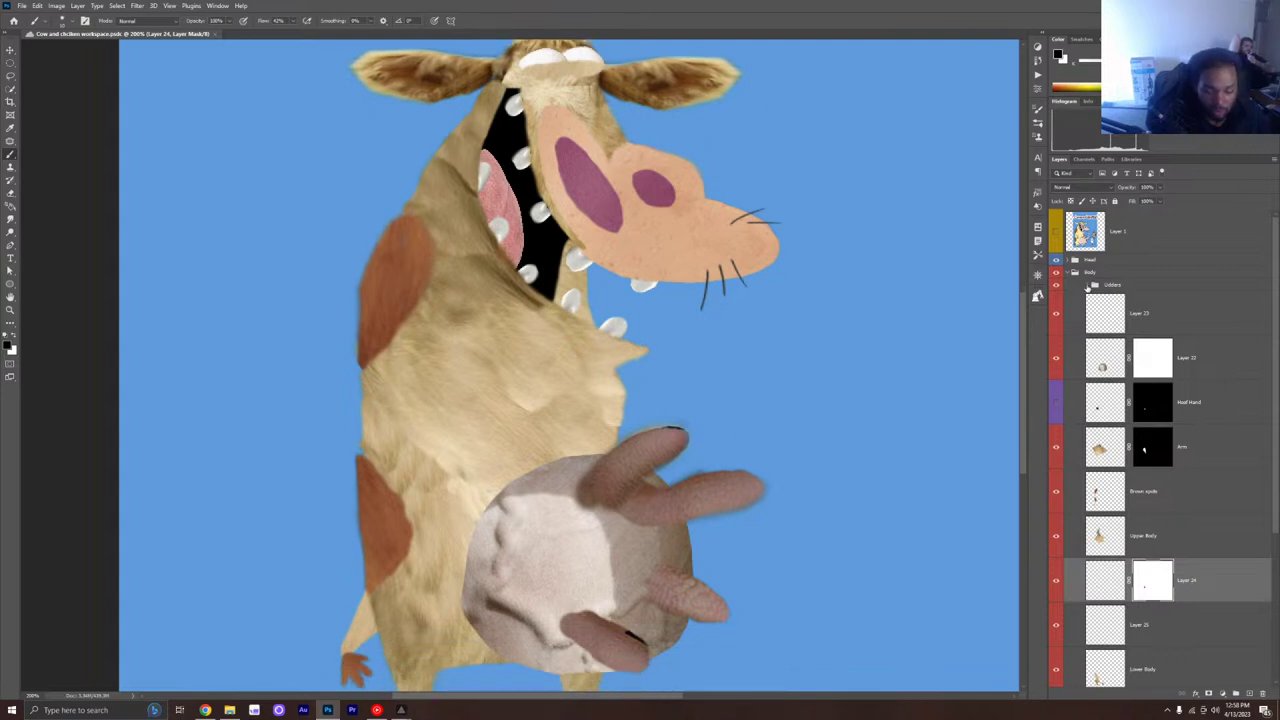
Step: Look through the layers of the Body group and collapse the group
{"action": "scroll", "coordinate": [1150, 540], "scroll_direction": "down", "scroll_amount": 4}
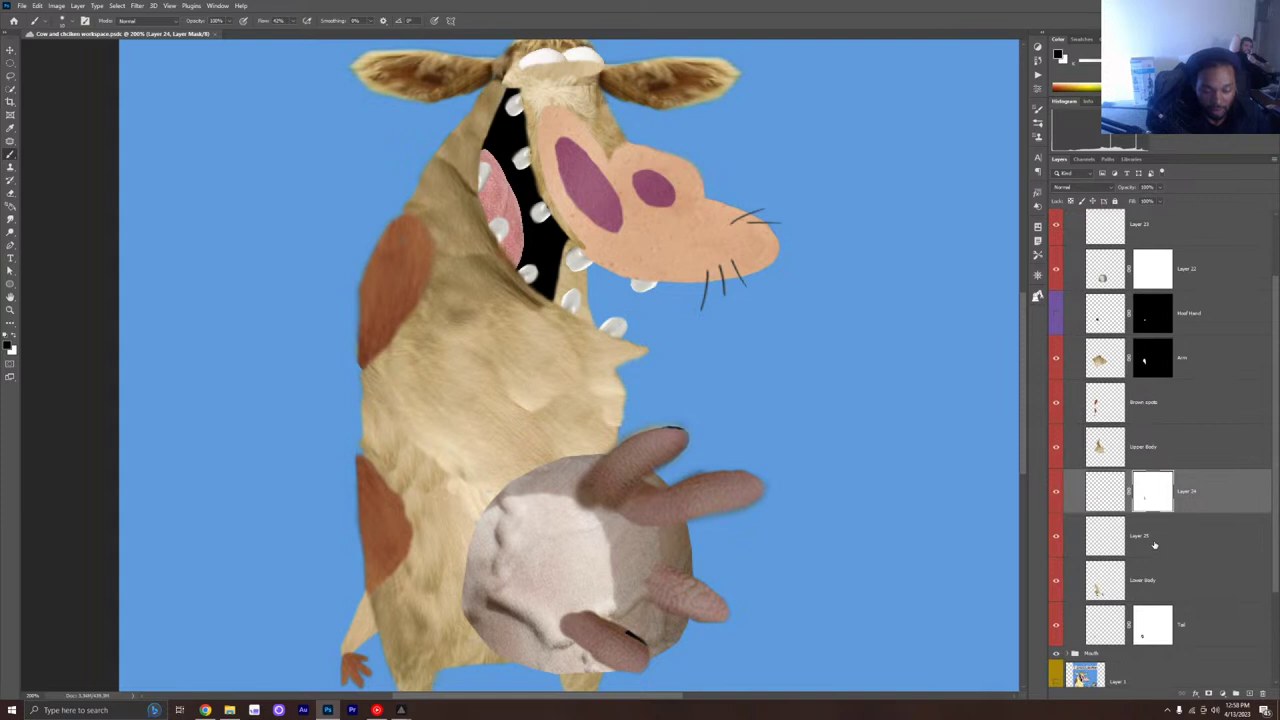
{"action": "scroll", "coordinate": [1148, 538], "scroll_direction": "down", "scroll_amount": 1}
{"action": "scroll", "coordinate": [1088, 518], "scroll_direction": "up", "scroll_amount": 4}
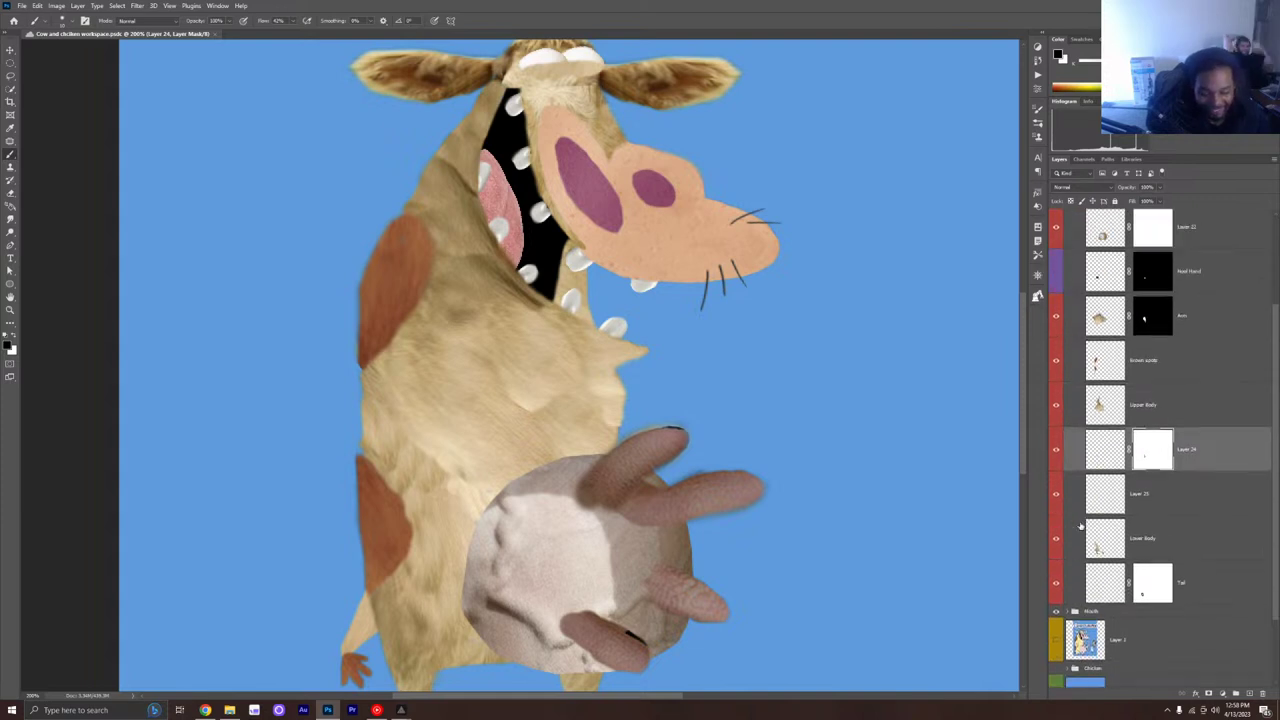
{"action": "scroll", "coordinate": [1080, 510], "scroll_direction": "up", "scroll_amount": 1}
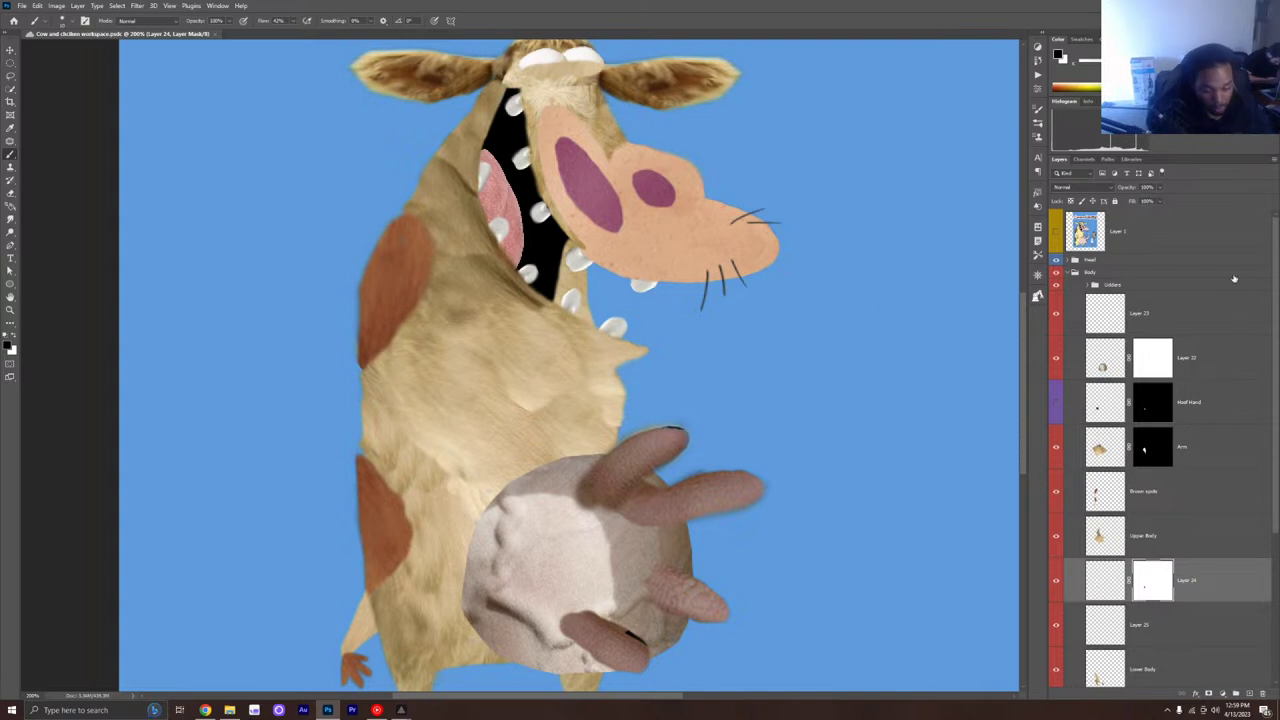
{"action": "left_click", "coordinate": [1067, 272]}
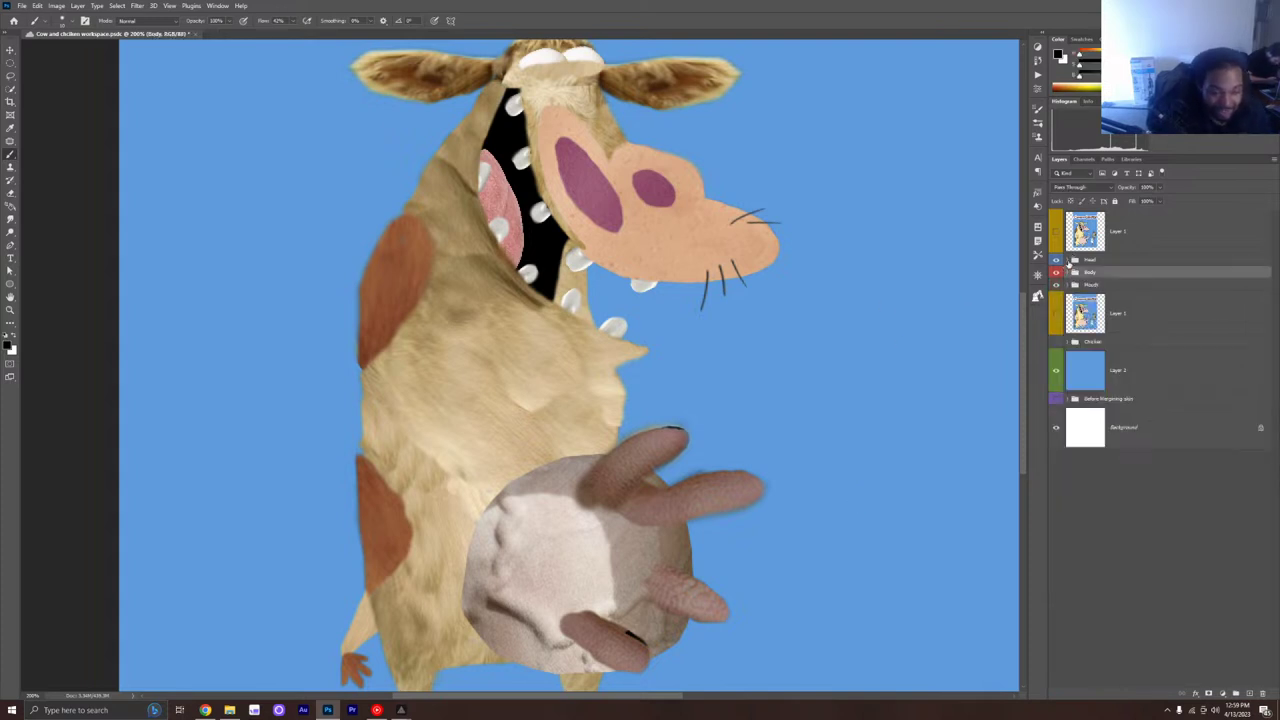
Step: Open the Head group, select the eyeballs layer and show the top Layer 1 sketch overlay as a guide for the eyes
{"action": "left_click", "coordinate": [1068, 261]}
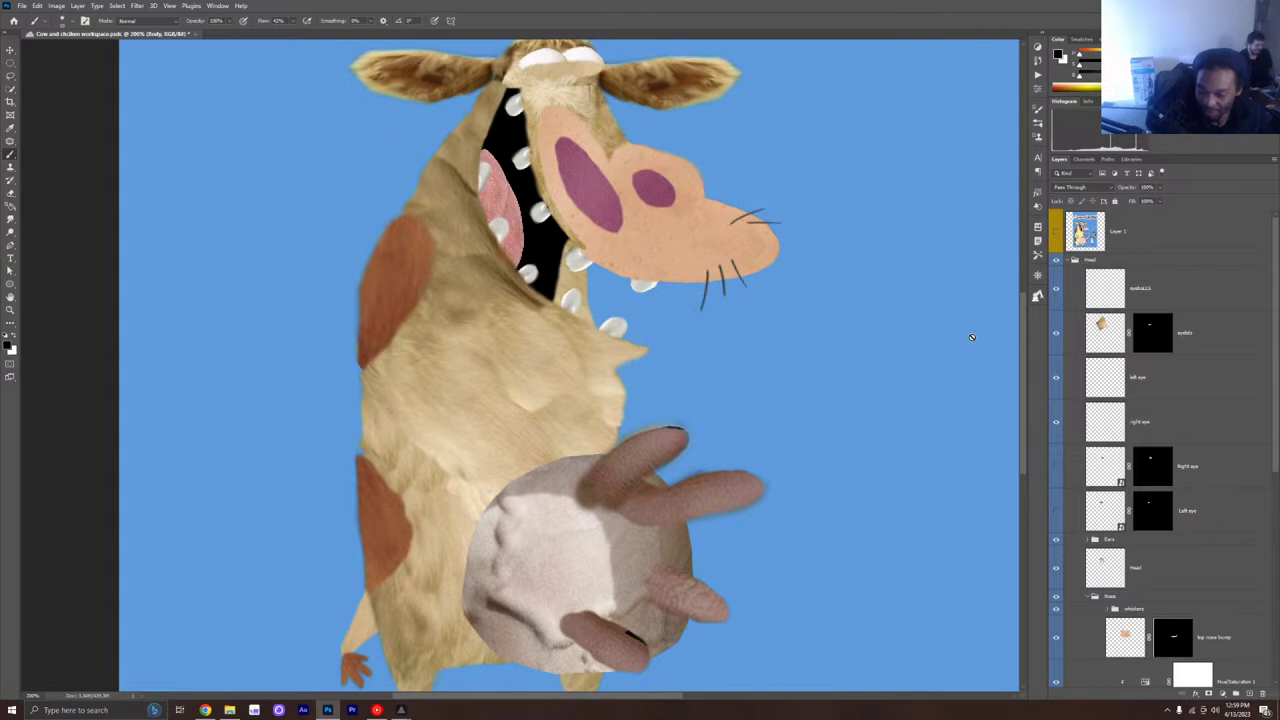
{"action": "left_click", "coordinate": [1166, 289]}
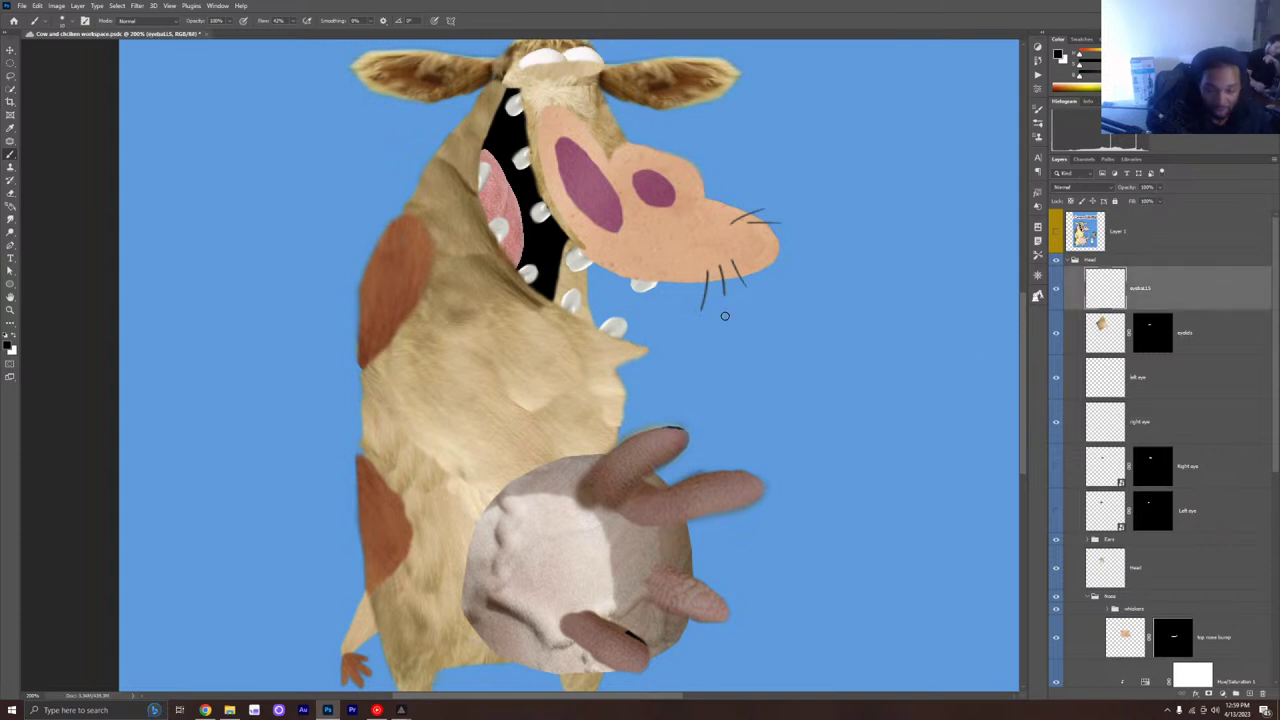
{"action": "left_click", "coordinate": [1056, 231]}
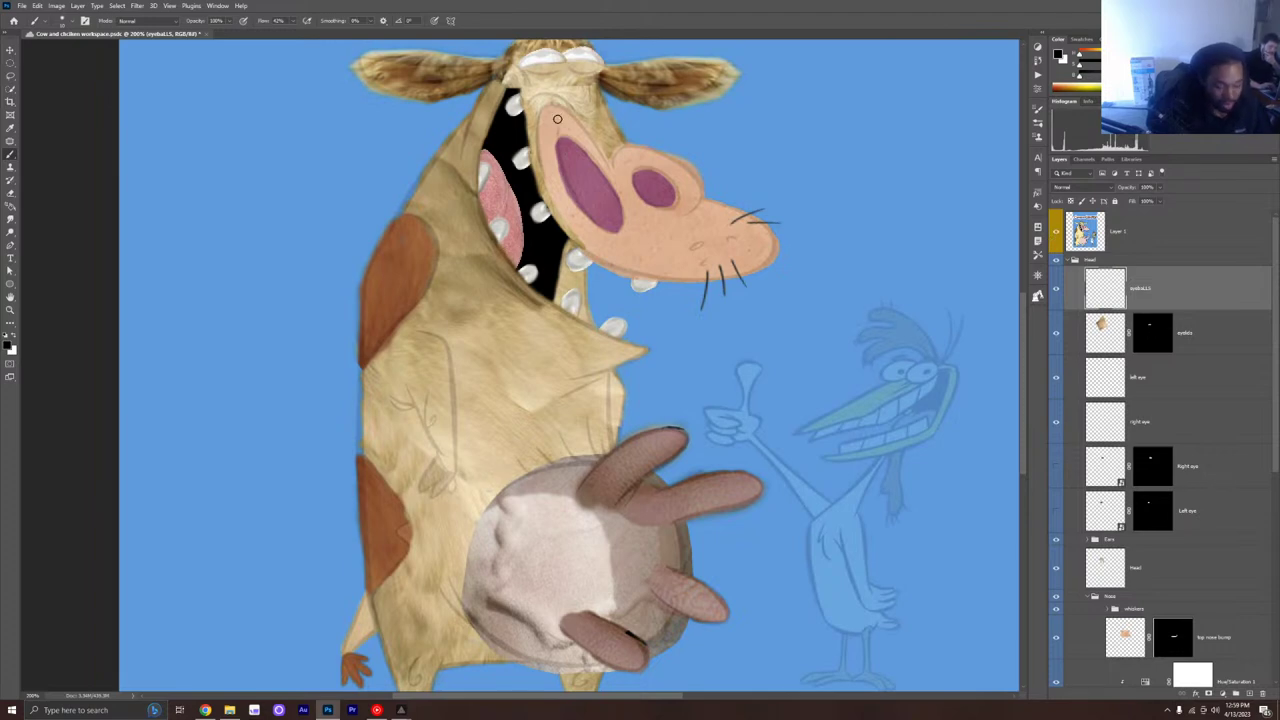
{"action": "key", "text": "ctrl+plus"}
{"action": "key", "text": "ctrl+plus"}
{"action": "scroll", "coordinate": [663, 449], "scroll_direction": "up", "scroll_amount": 2}
{"action": "scroll", "coordinate": [663, 449], "scroll_direction": "up", "scroll_amount": 5}
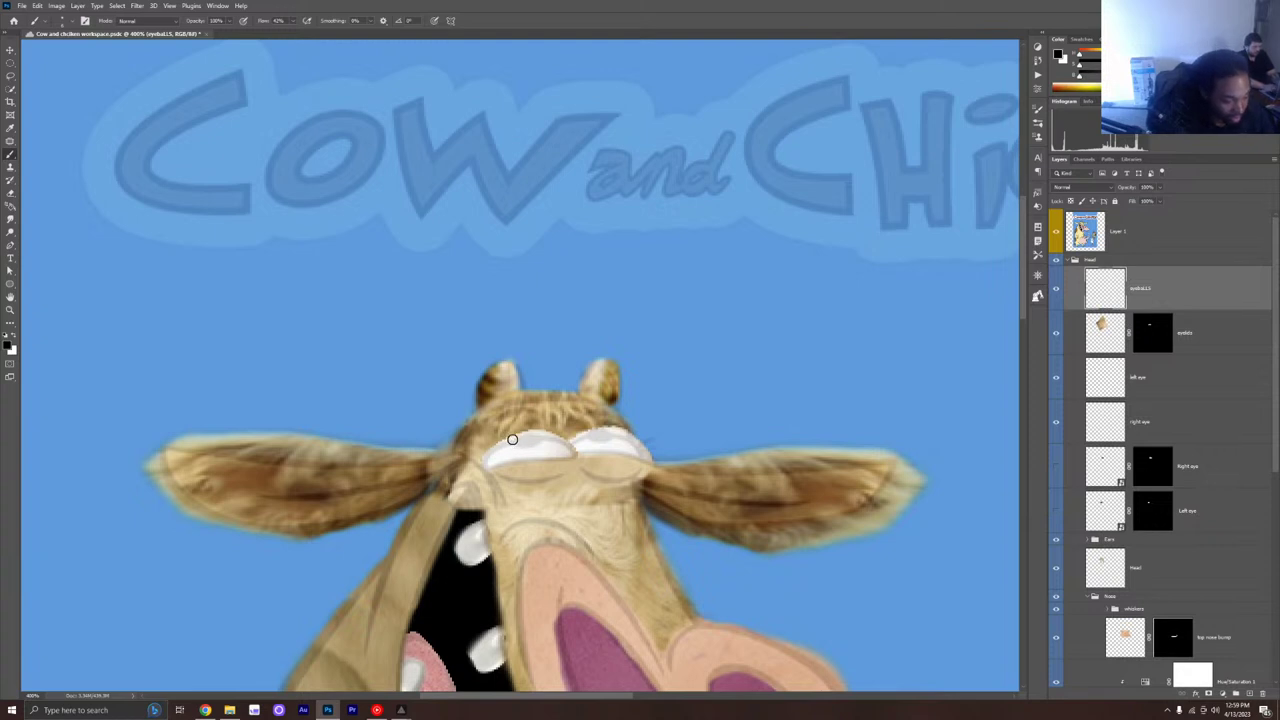
Step: Paint black oval pupils on both of the cow's eyes with the Brush, following the sketch overlay
{"action": "left_click", "coordinate": [519, 439]}
{"action": "key", "text": "ctrl+z"}
{"action": "left_click_drag", "start_coordinate": [532, 450], "coordinate": [508, 443]}
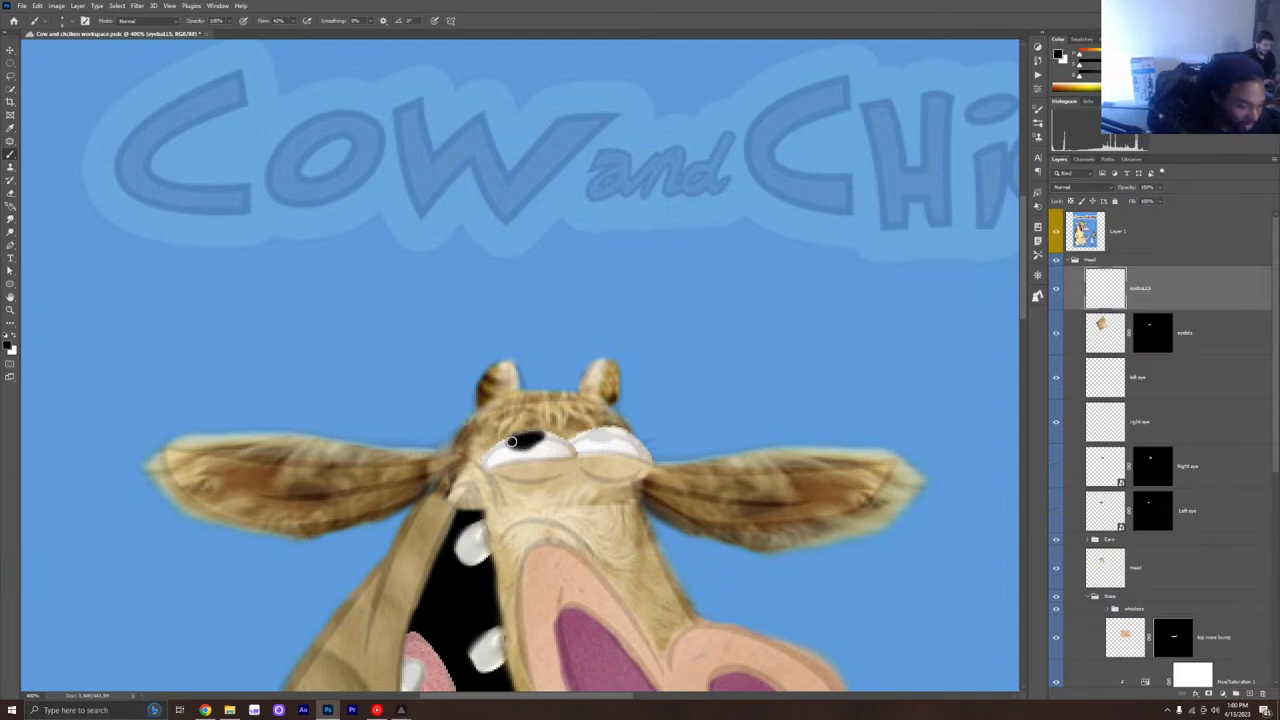
{"action": "left_click_drag", "start_coordinate": [511, 441], "coordinate": [547, 438]}
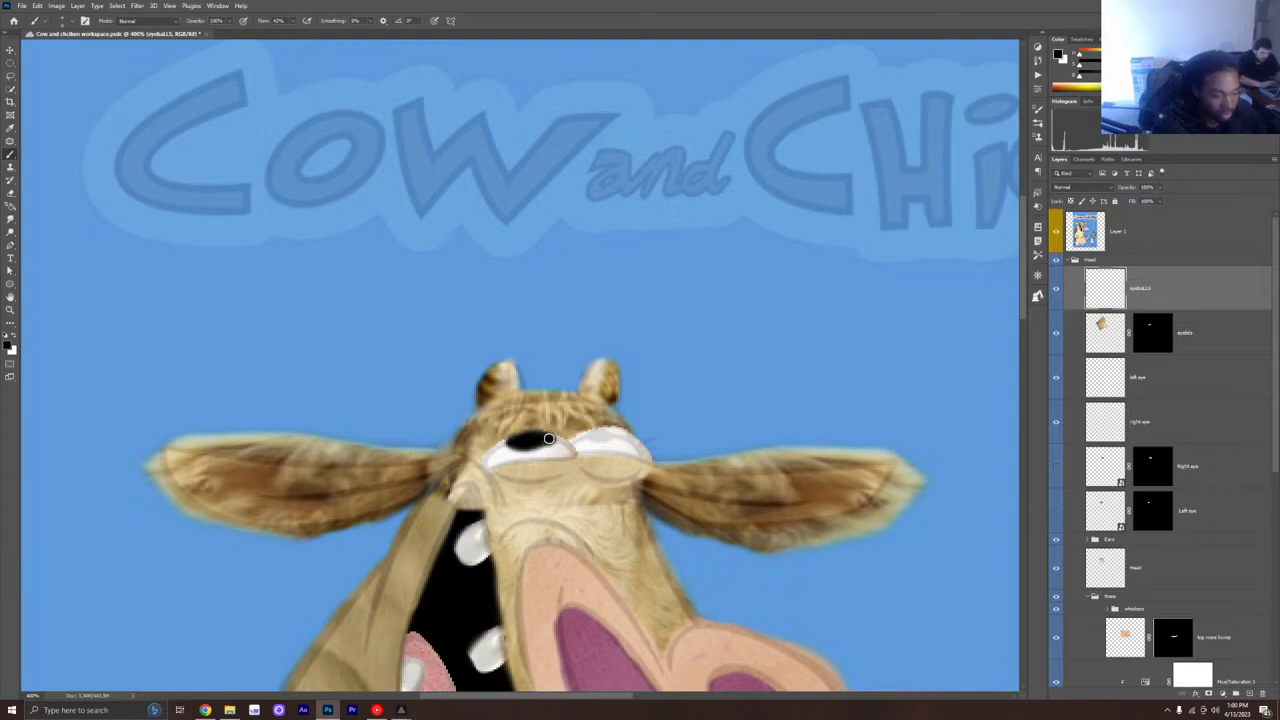
{"action": "mouse_move", "coordinate": [534, 444]}
{"action": "left_mouse_down"}
{"action": "mouse_move", "coordinate": [556, 440]}
{"action": "mouse_move", "coordinate": [508, 440]}
{"action": "mouse_move", "coordinate": [540, 438]}
{"action": "left_mouse_up"}
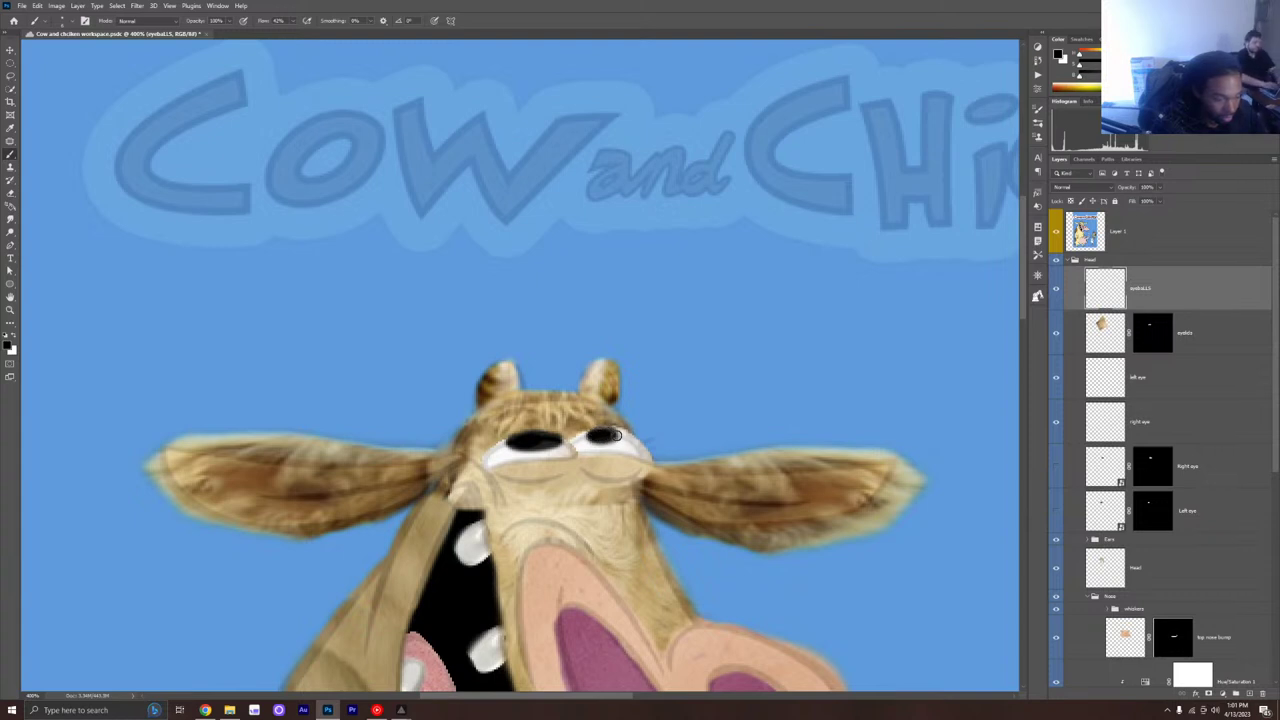
{"action": "mouse_move", "coordinate": [604, 432]}
{"action": "left_mouse_down"}
{"action": "mouse_move", "coordinate": [590, 440]}
{"action": "mouse_move", "coordinate": [621, 430]}
{"action": "mouse_move", "coordinate": [588, 440]}
{"action": "left_mouse_up"}
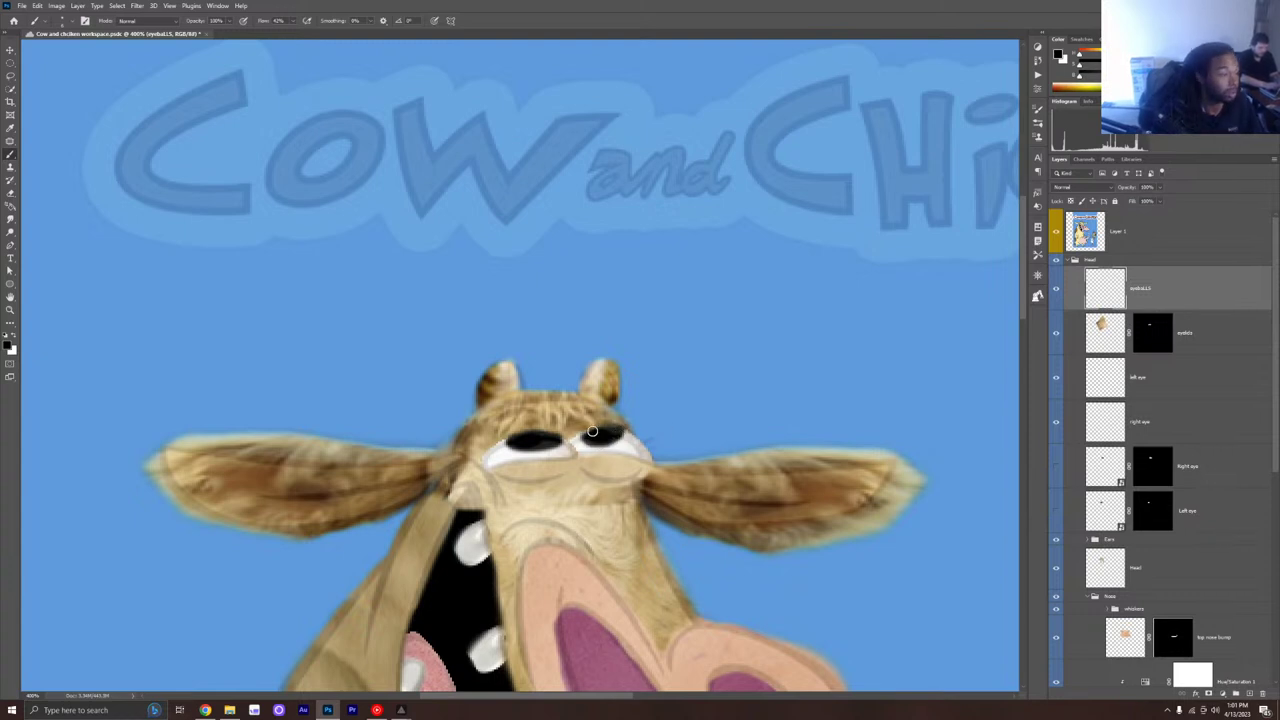
Step: Raise the brush flow to 100% and fill the cow's pupils in solid black
{"action": "left_click", "coordinate": [293, 21]}
{"action": "left_click_drag", "start_coordinate": [293, 32], "coordinate": [319, 32]}
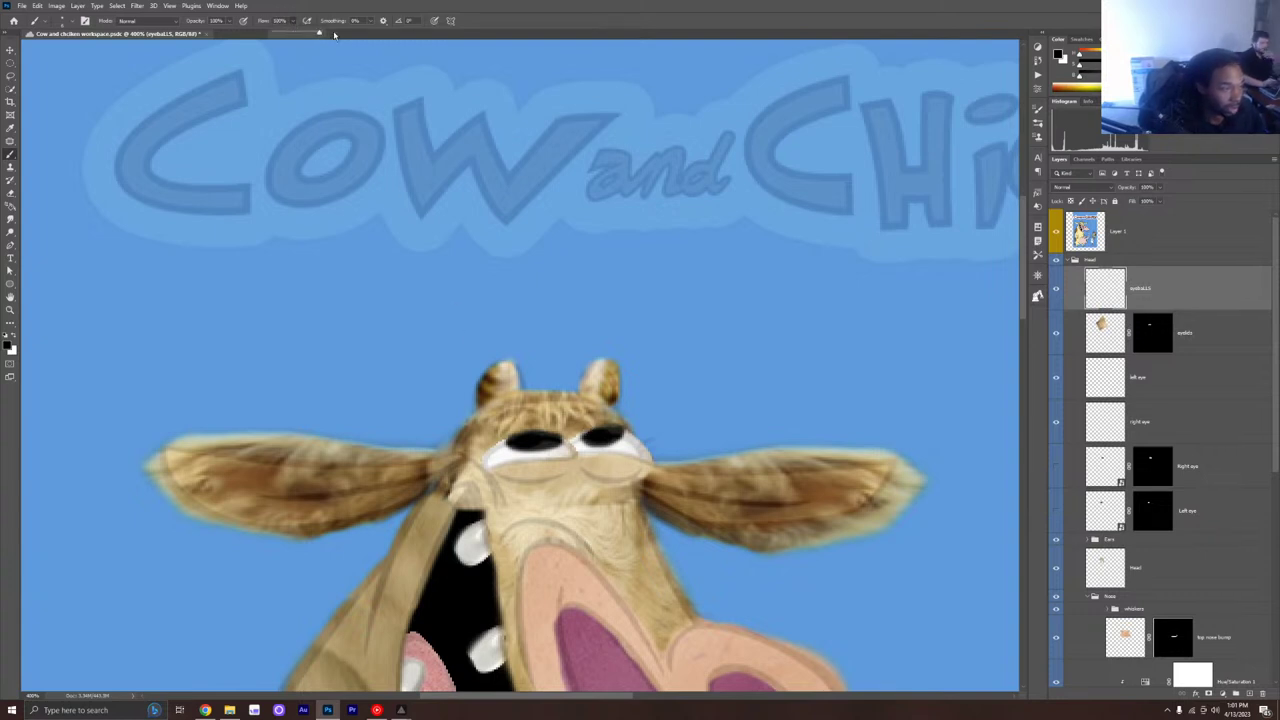
{"action": "left_click", "coordinate": [531, 441]}
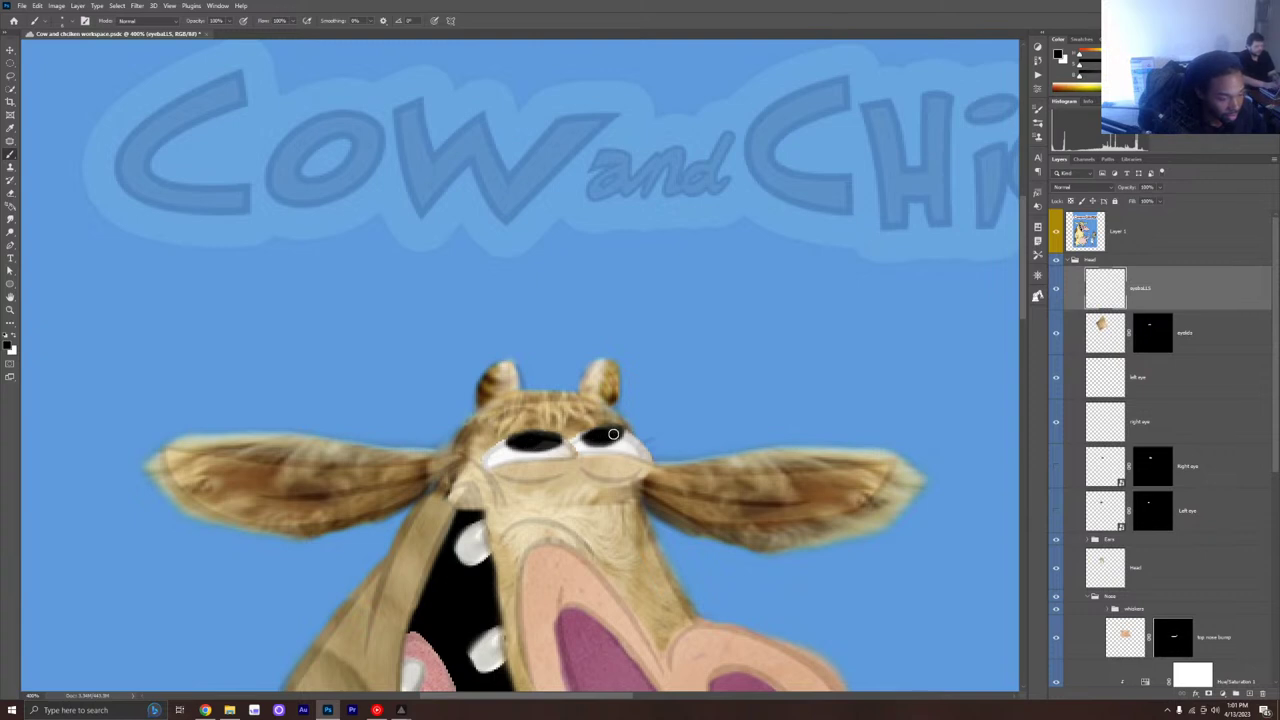
Step: Hide the Layer 1 sketch overlay, review the whole cow and save the document
{"action": "left_click", "coordinate": [1056, 236]}
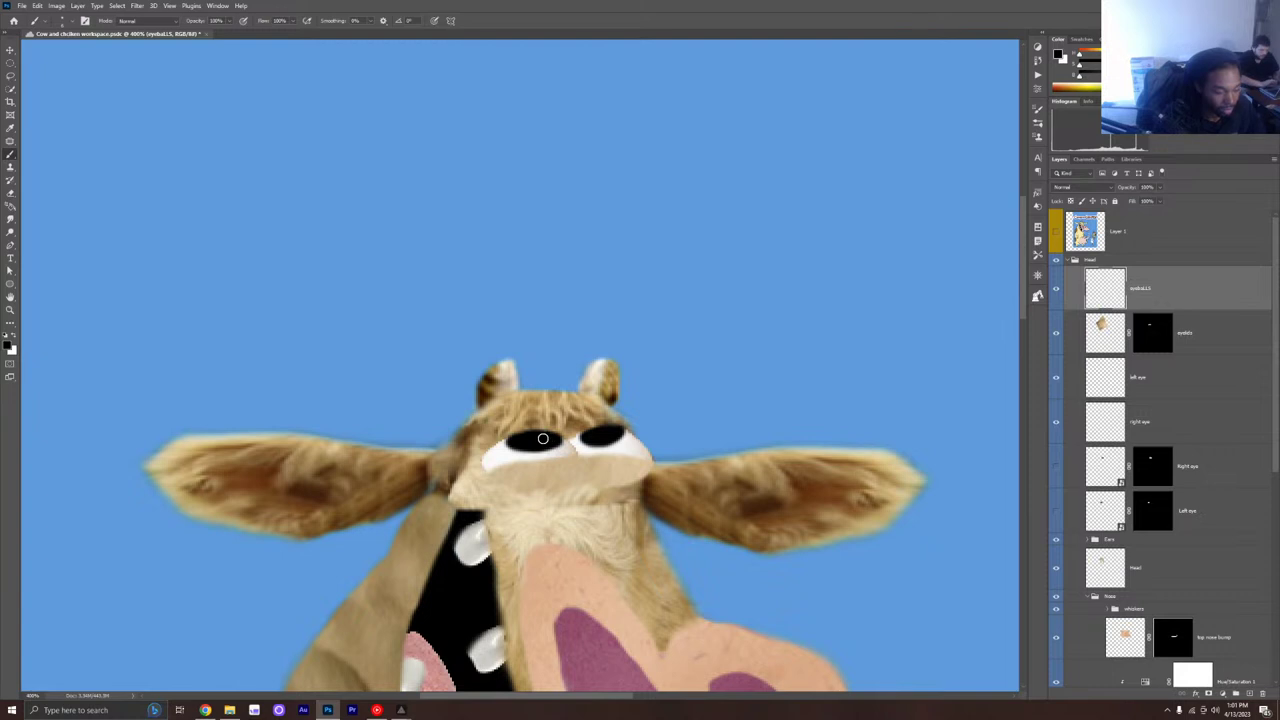
{"action": "scroll", "coordinate": [541, 440], "scroll_direction": "down", "scroll_amount": 10}
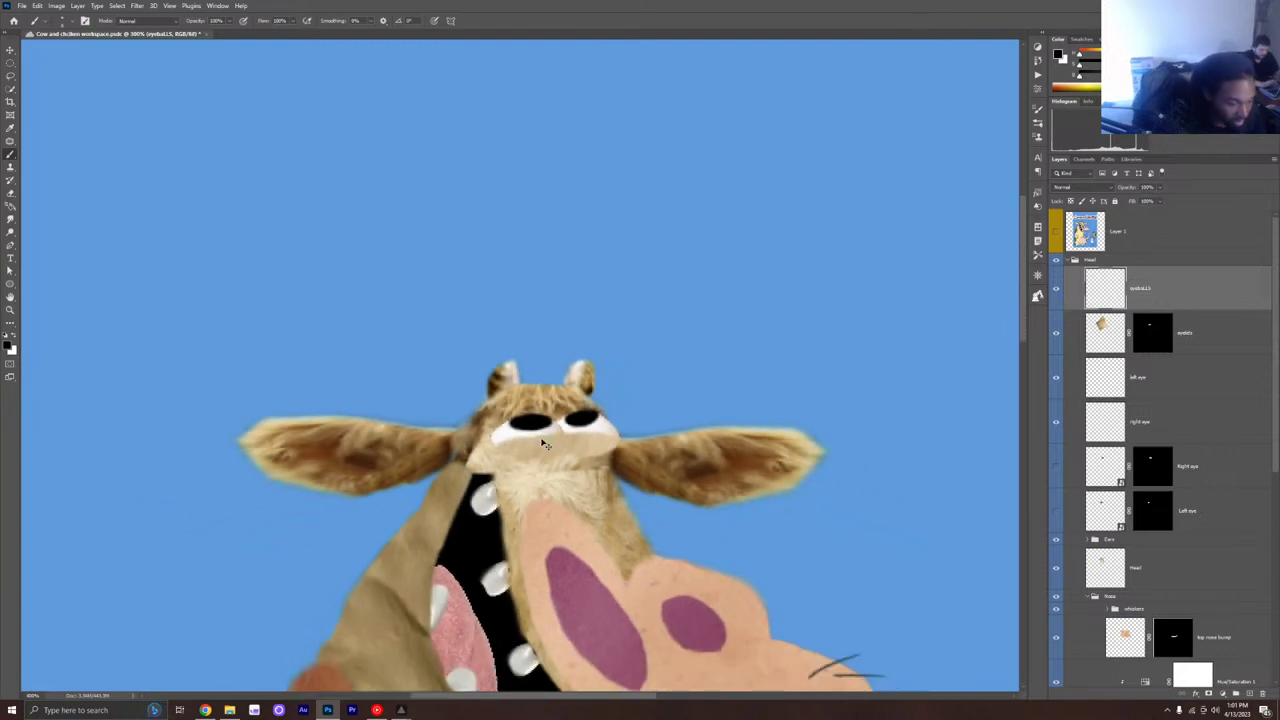
{"action": "scroll", "coordinate": [543, 443], "scroll_direction": "up", "scroll_amount": 2}
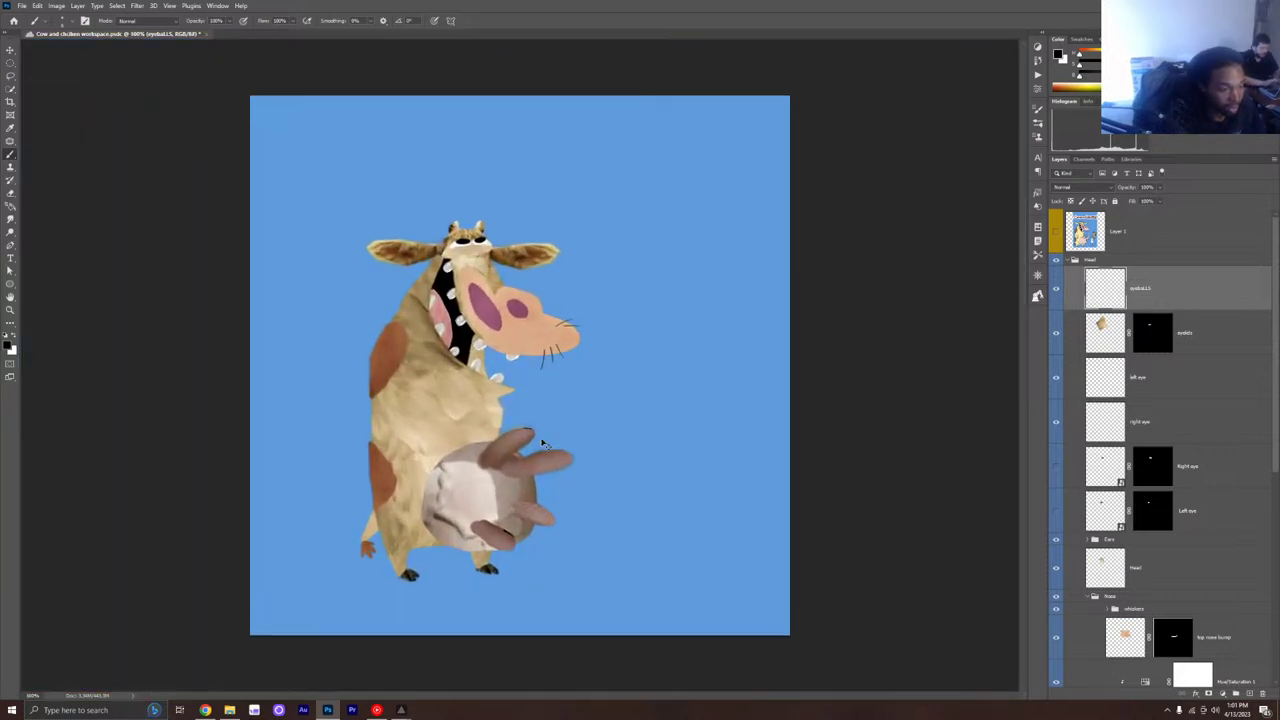
{"action": "scroll", "coordinate": [542, 442], "scroll_direction": "up", "scroll_amount": 3}
{"action": "scroll", "coordinate": [542, 440], "scroll_direction": "down", "scroll_amount": 3}
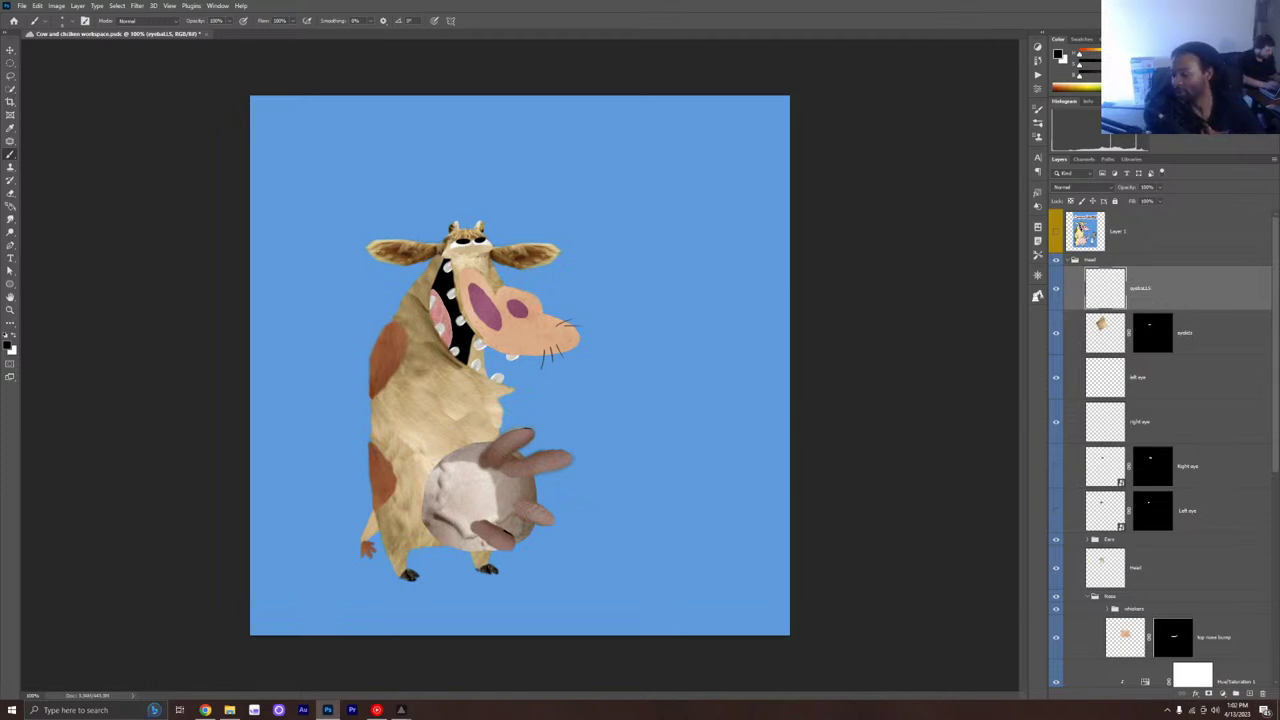
{"action": "key", "text": "alt+Tab"}
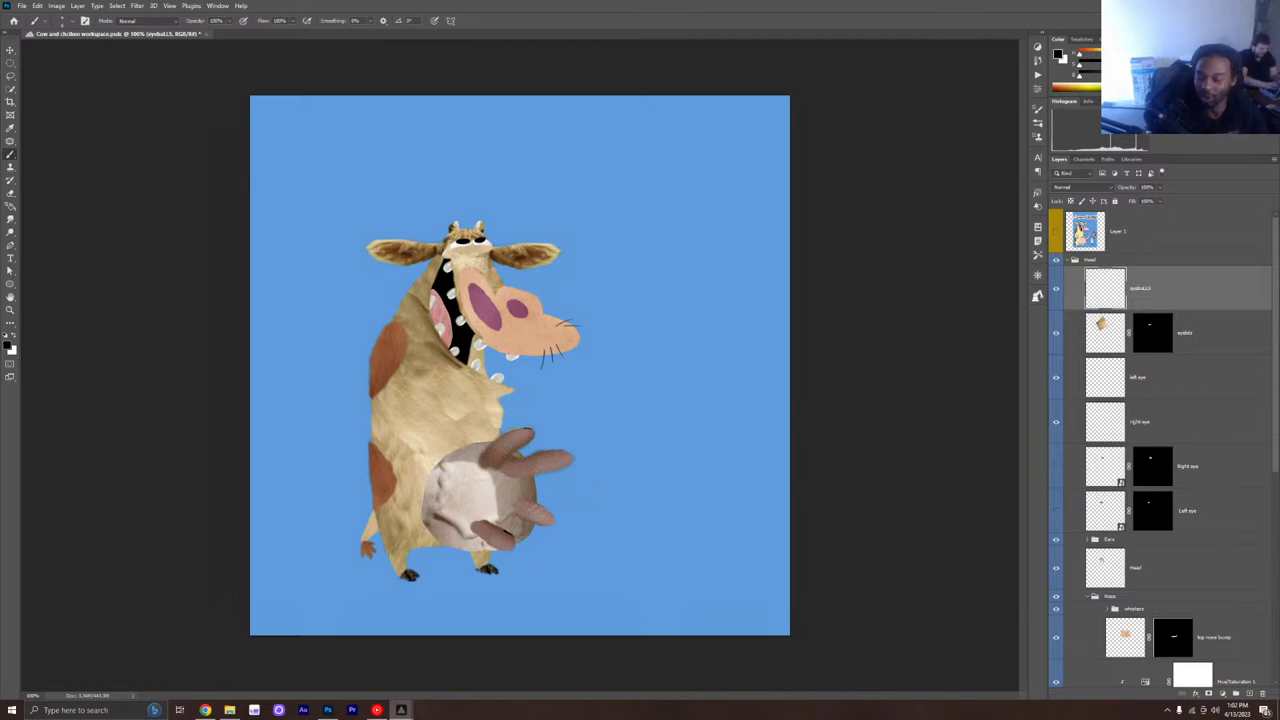
{"action": "key", "text": "ctrl+s"}
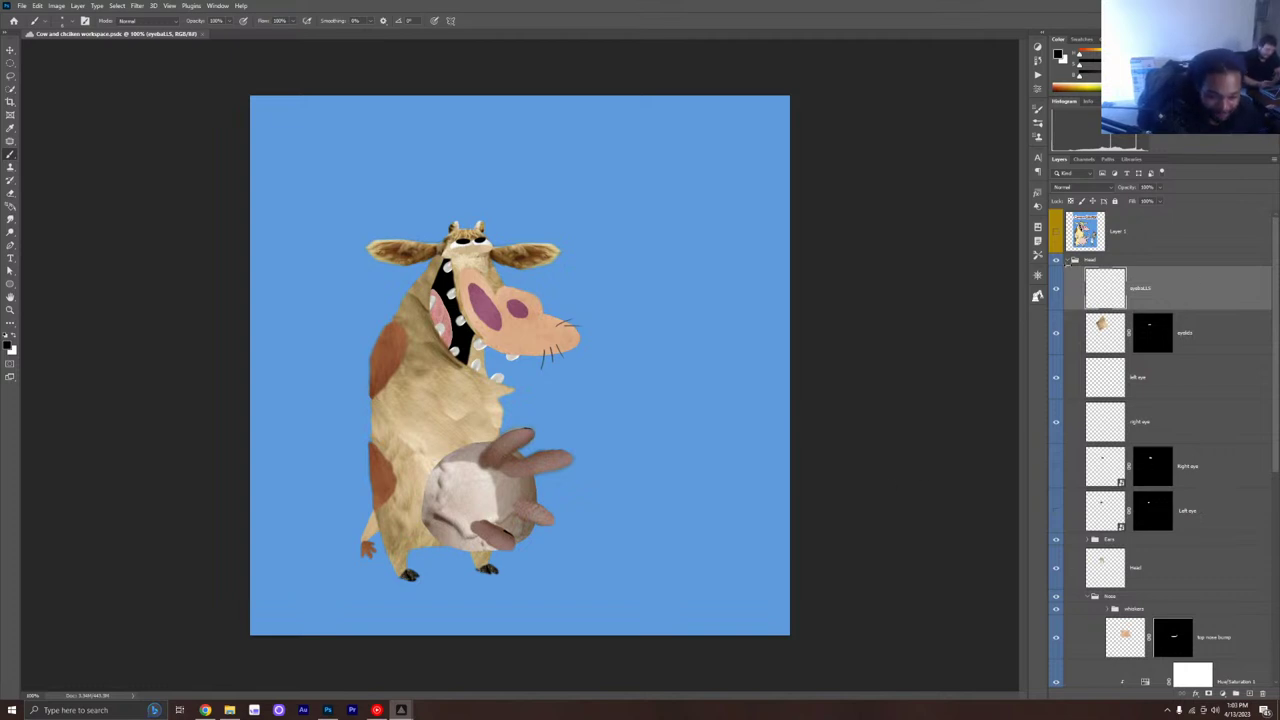
Step: Collapse the Head group, open the Body group and its udders subgroup, and check Layer 19 by hiding and showing it
{"action": "left_click", "coordinate": [1074, 260]}
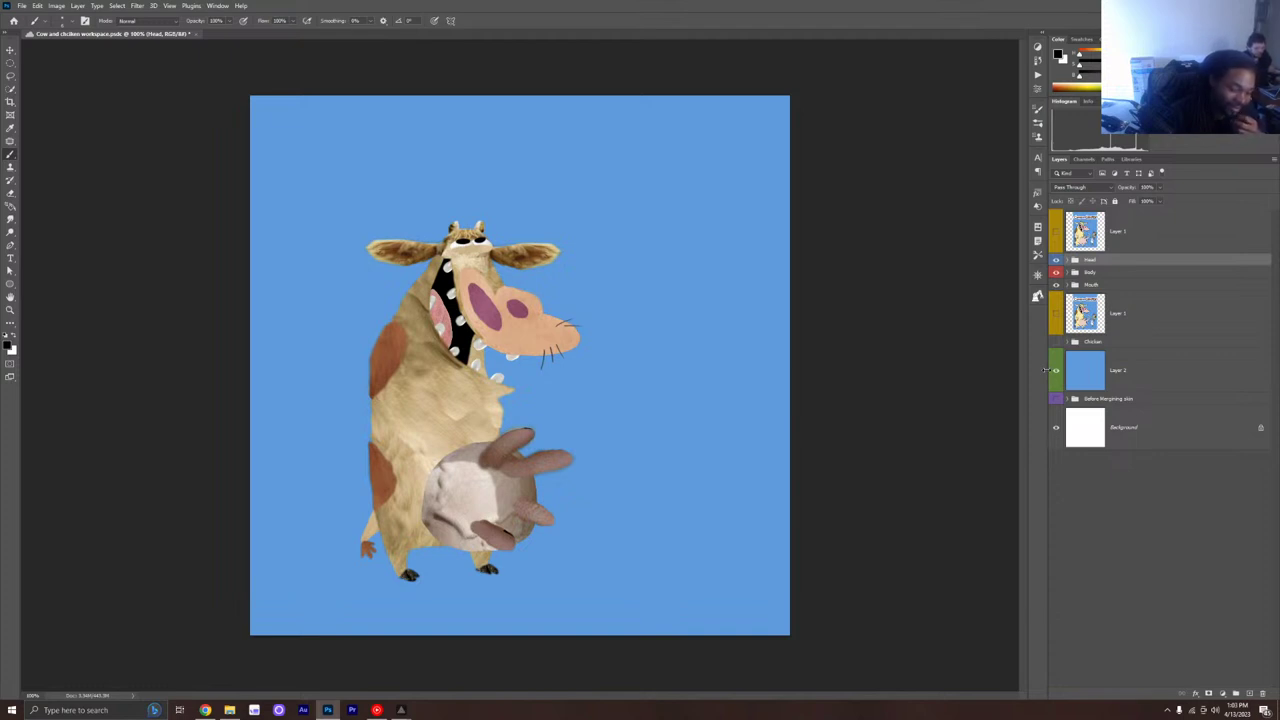
{"action": "left_click", "coordinate": [1072, 272]}
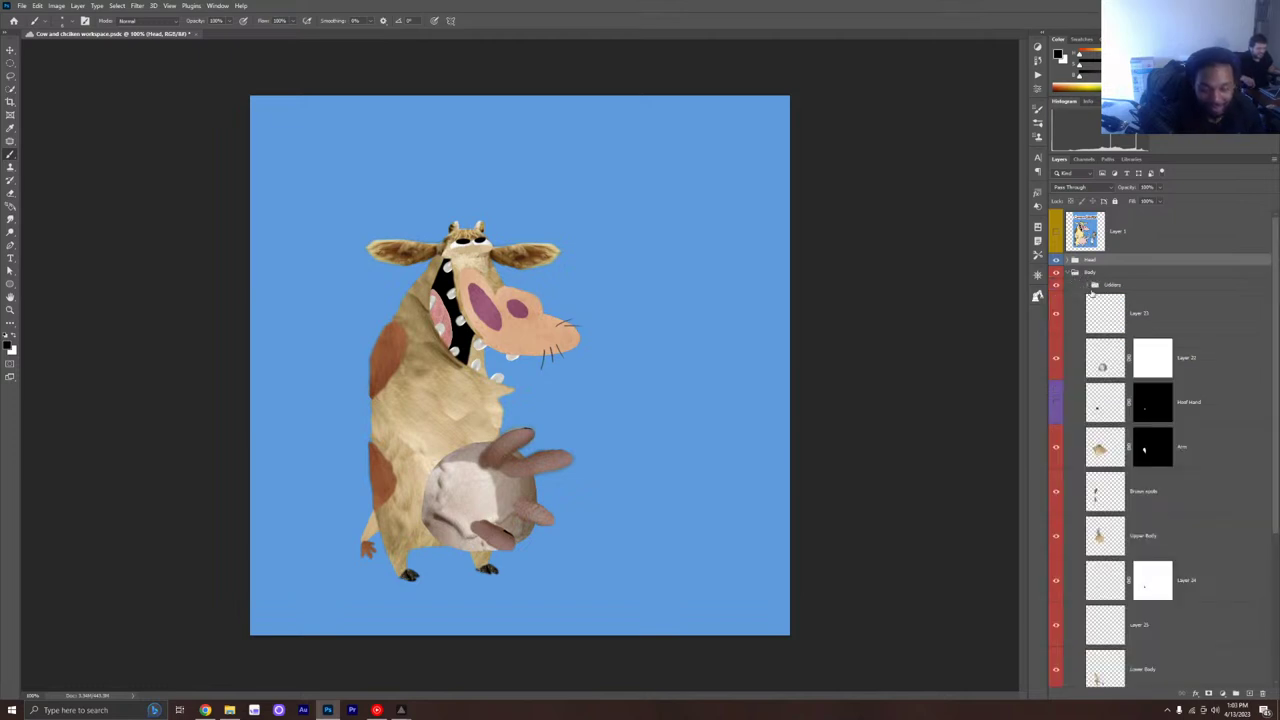
{"action": "left_click", "coordinate": [1087, 288]}
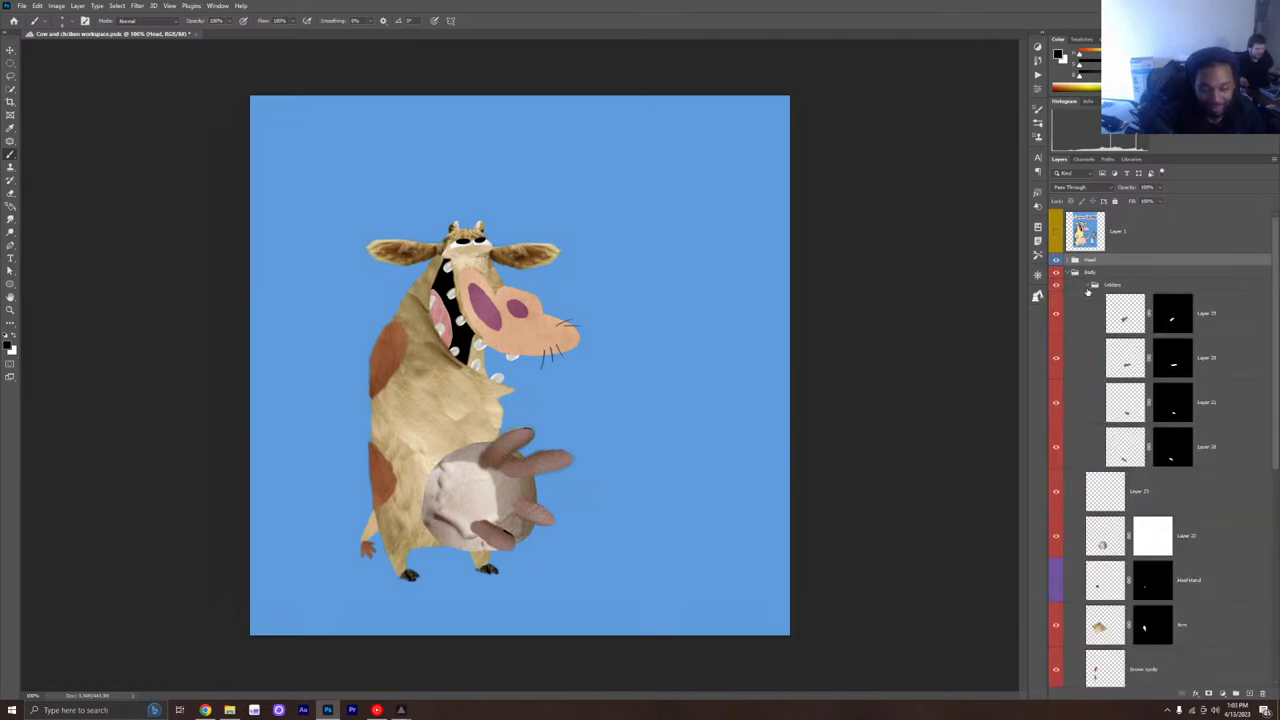
{"action": "left_click", "coordinate": [1056, 316]}
{"action": "left_click", "coordinate": [1056, 316]}
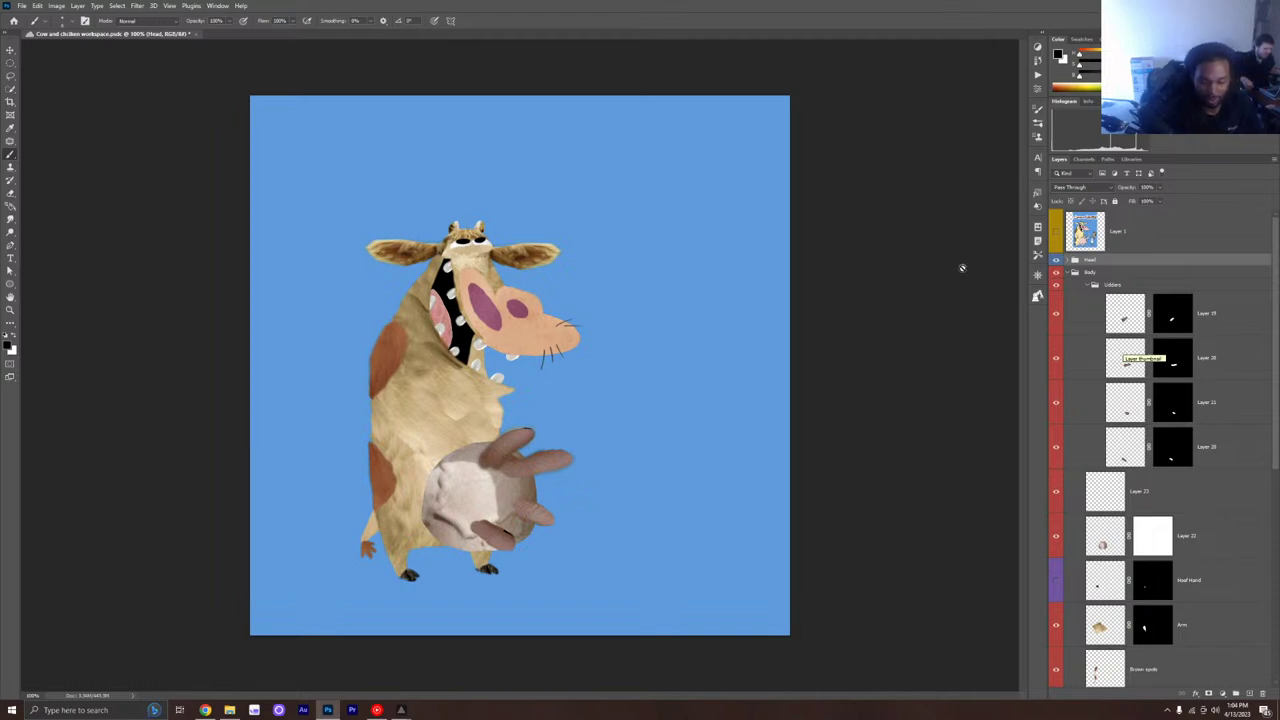
Step: Hide and show Layer 22 to check that it holds the udder, and select its layer mask
{"action": "left_click", "coordinate": [1056, 536]}
{"action": "left_click", "coordinate": [1057, 537]}
{"action": "left_click", "coordinate": [1057, 537]}
{"action": "left_click", "coordinate": [1057, 537]}
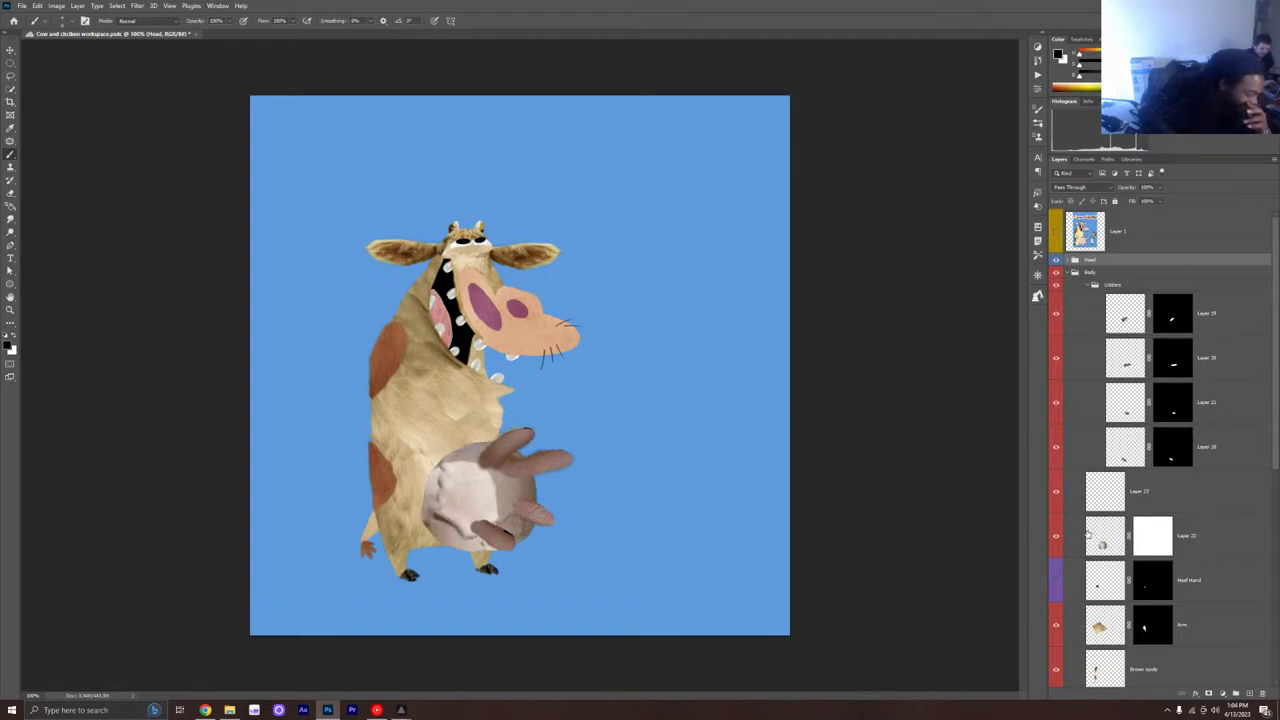
{"action": "left_click", "coordinate": [1085, 540]}
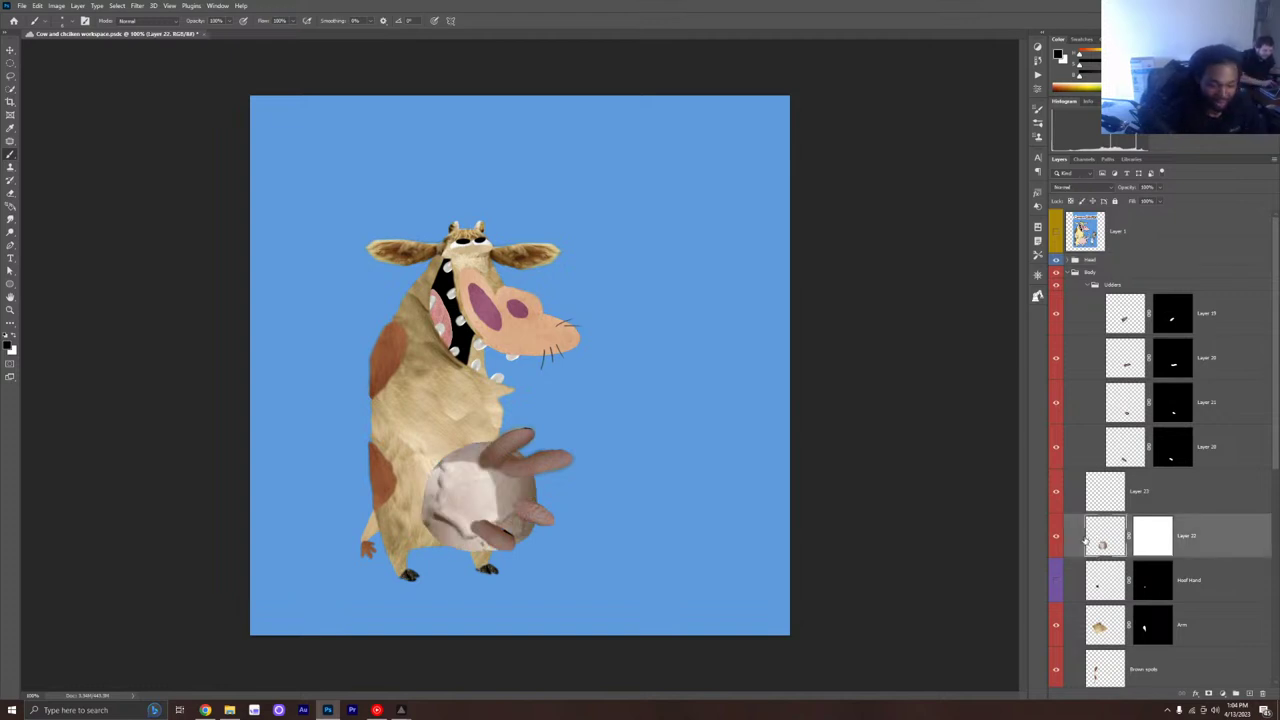
{"action": "left_click", "coordinate": [1160, 542]}
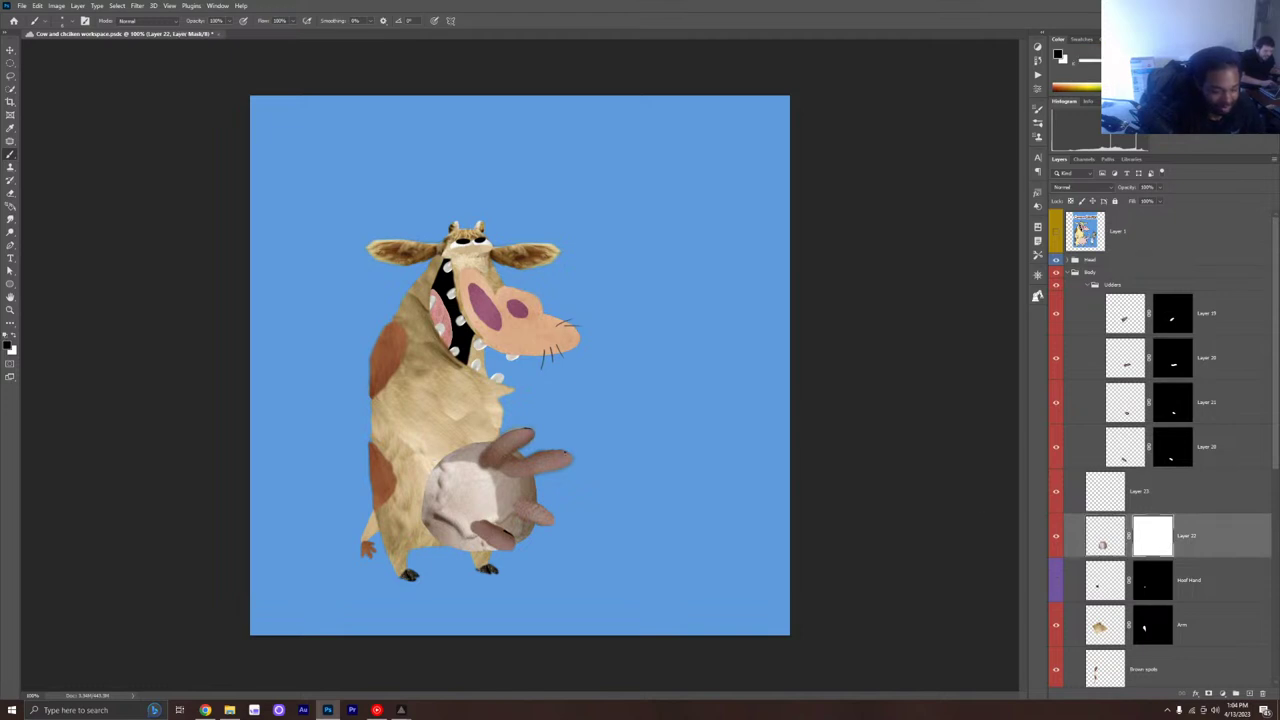
{"action": "key", "text": "shift+b"}
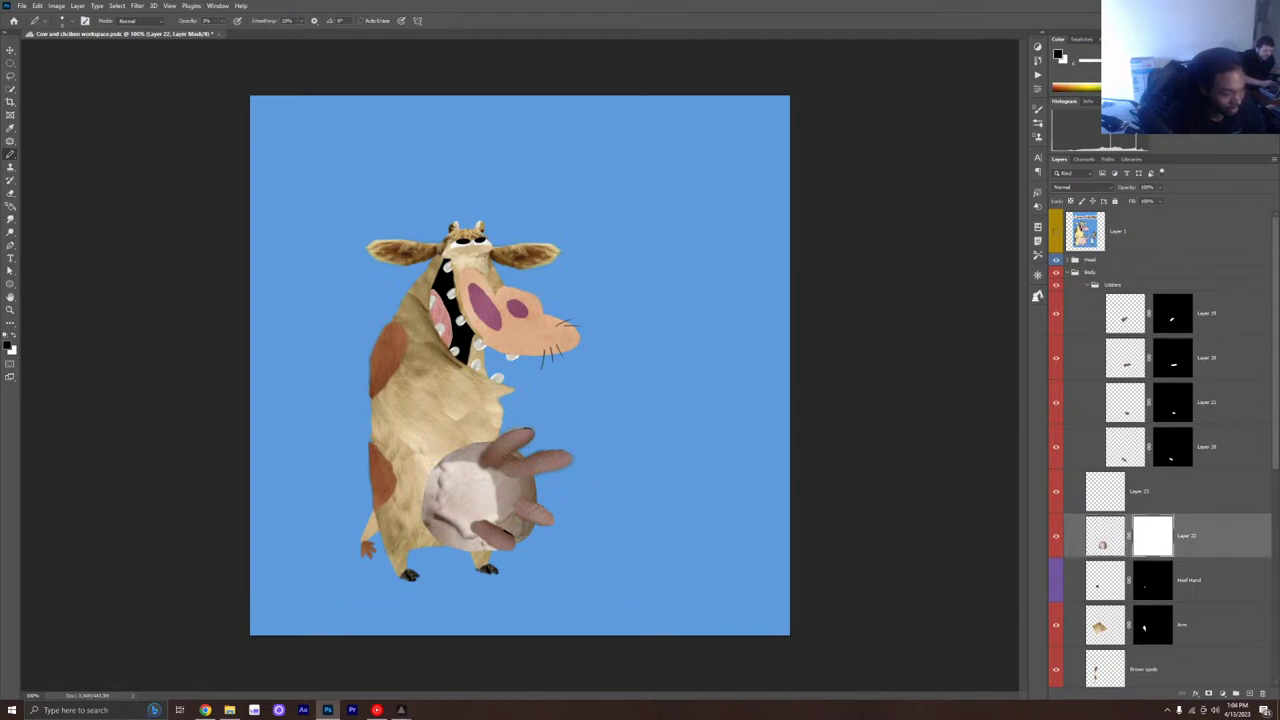
{"action": "key", "text": "bracketright"}
{"action": "key", "text": "bracketright"}
{"action": "key", "text": "bracketright"}
{"action": "key", "text": "bracketright"}
{"action": "key", "text": "bracketright"}
{"action": "key", "text": "bracketright"}
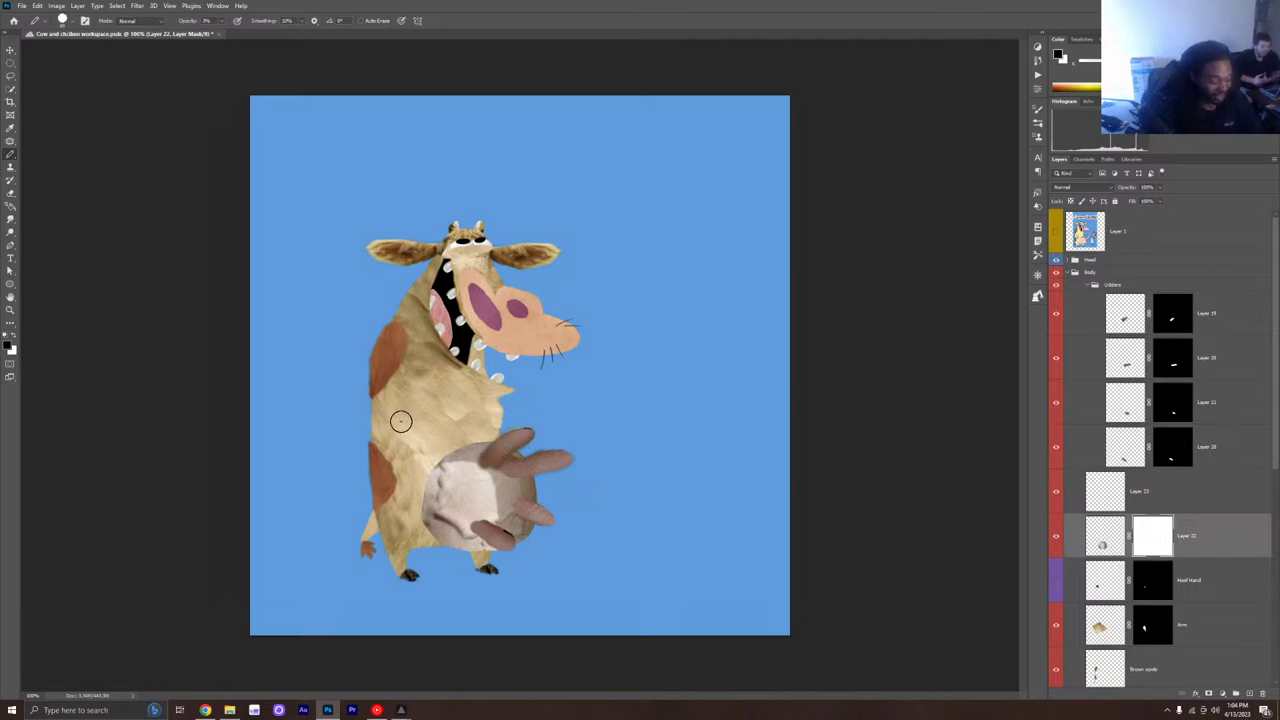
{"action": "key", "text": "shift+b"}
{"action": "key", "text": "shift+b"}
{"action": "key", "text": "shift+b"}
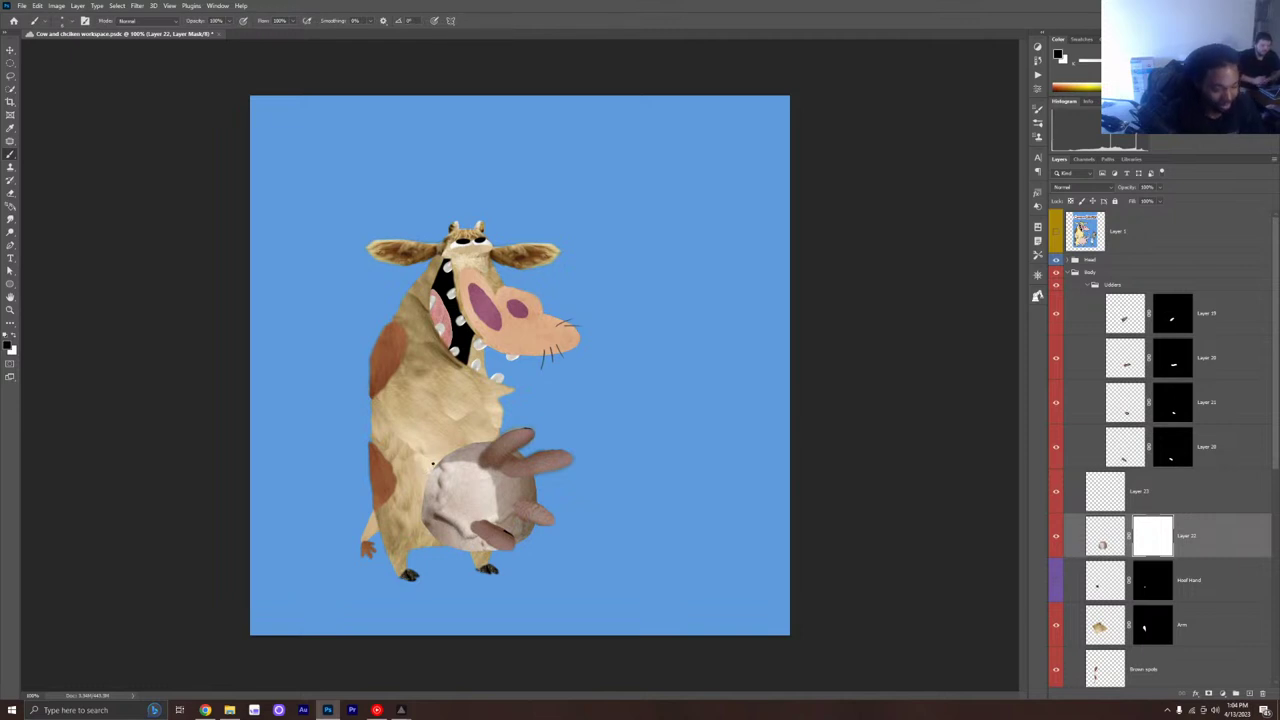
Step: Prepare a larger, soft brush for masking the udder, with flow at about 23% and hardness at about 28%
{"action": "key", "text": "bracketright"}
{"action": "key", "text": "bracketright"}
{"action": "key", "text": "bracketright"}
{"action": "key", "text": "bracketright"}
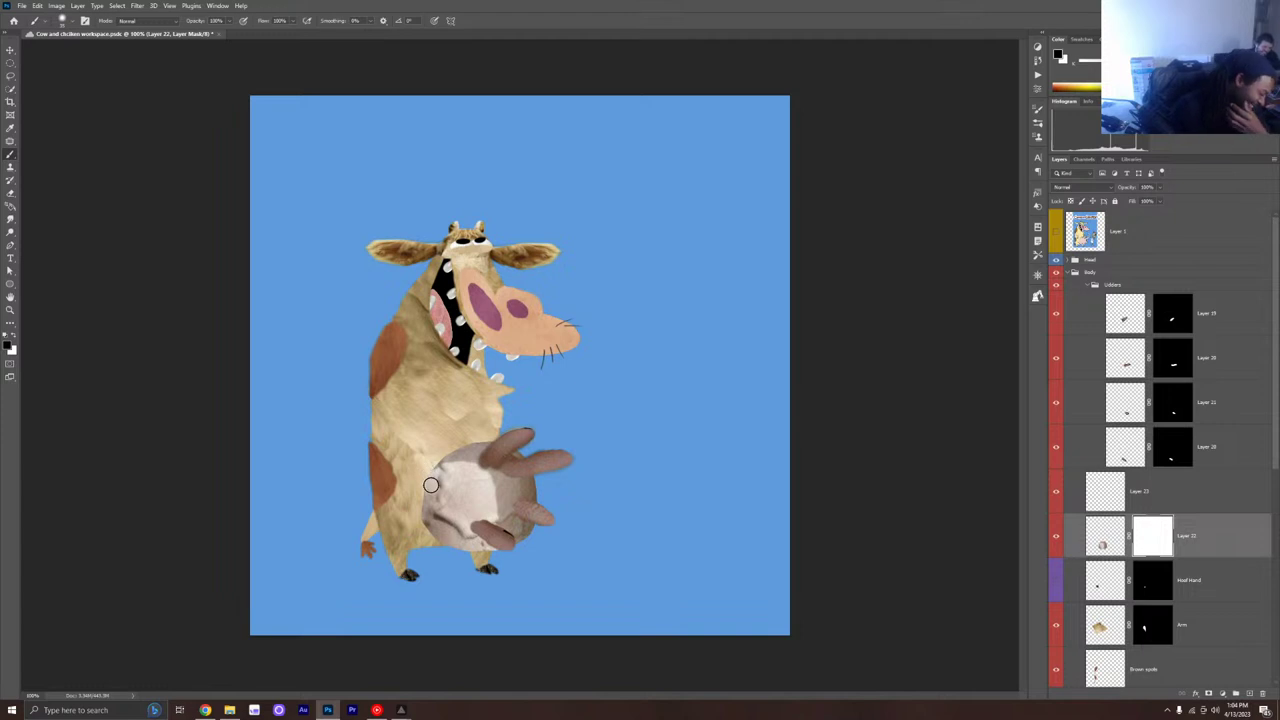
{"action": "scroll", "coordinate": [430, 492], "scroll_direction": "up", "scroll_amount": 2}
{"action": "scroll", "coordinate": [432, 494], "scroll_direction": "up", "scroll_amount": 1}
{"action": "scroll", "coordinate": [431, 491], "scroll_direction": "down", "scroll_amount": 1}
{"action": "left_click_drag", "start_coordinate": [344, 463], "coordinate": [540, 264]}
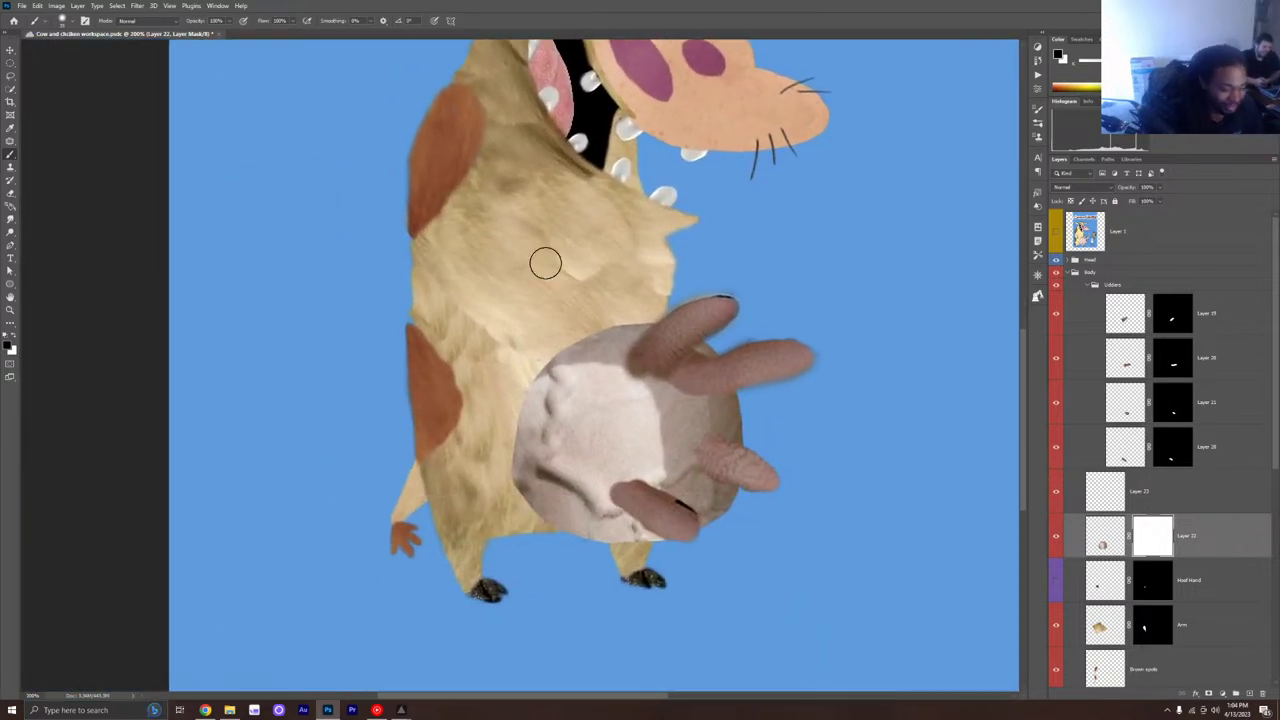
{"action": "left_click", "coordinate": [293, 22]}
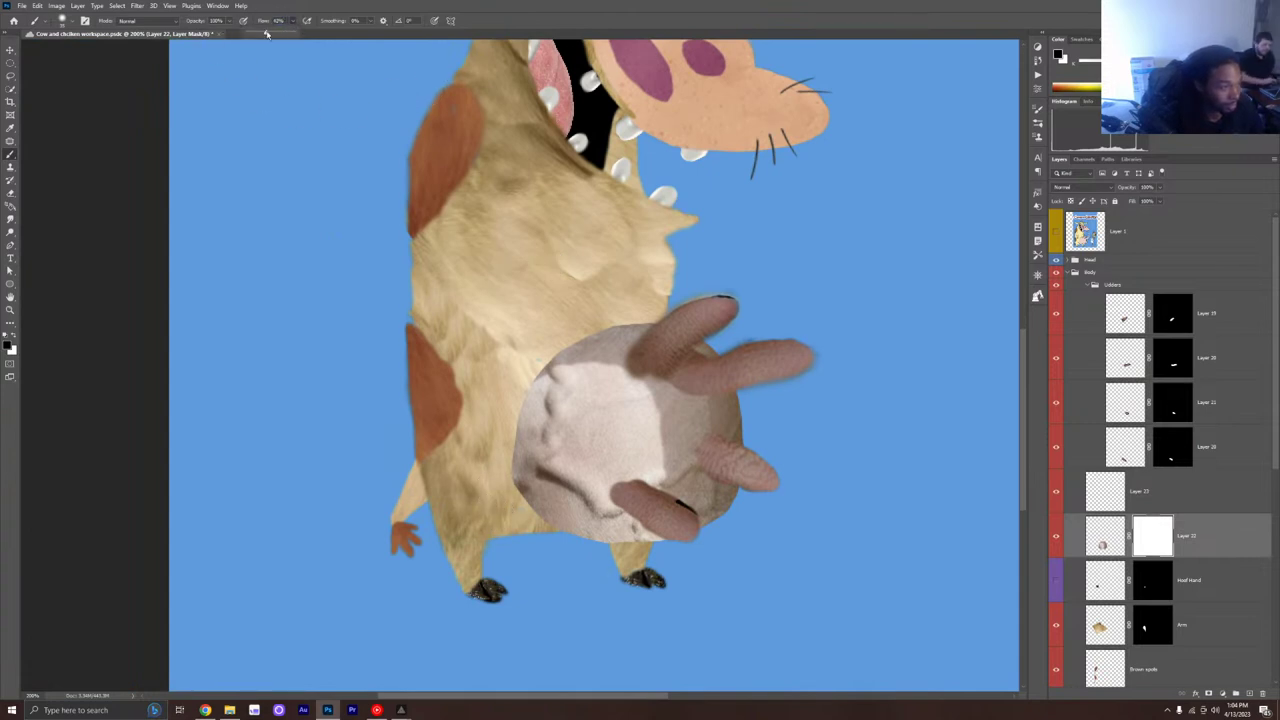
{"action": "left_click_drag", "start_coordinate": [256, 35], "coordinate": [263, 35]}
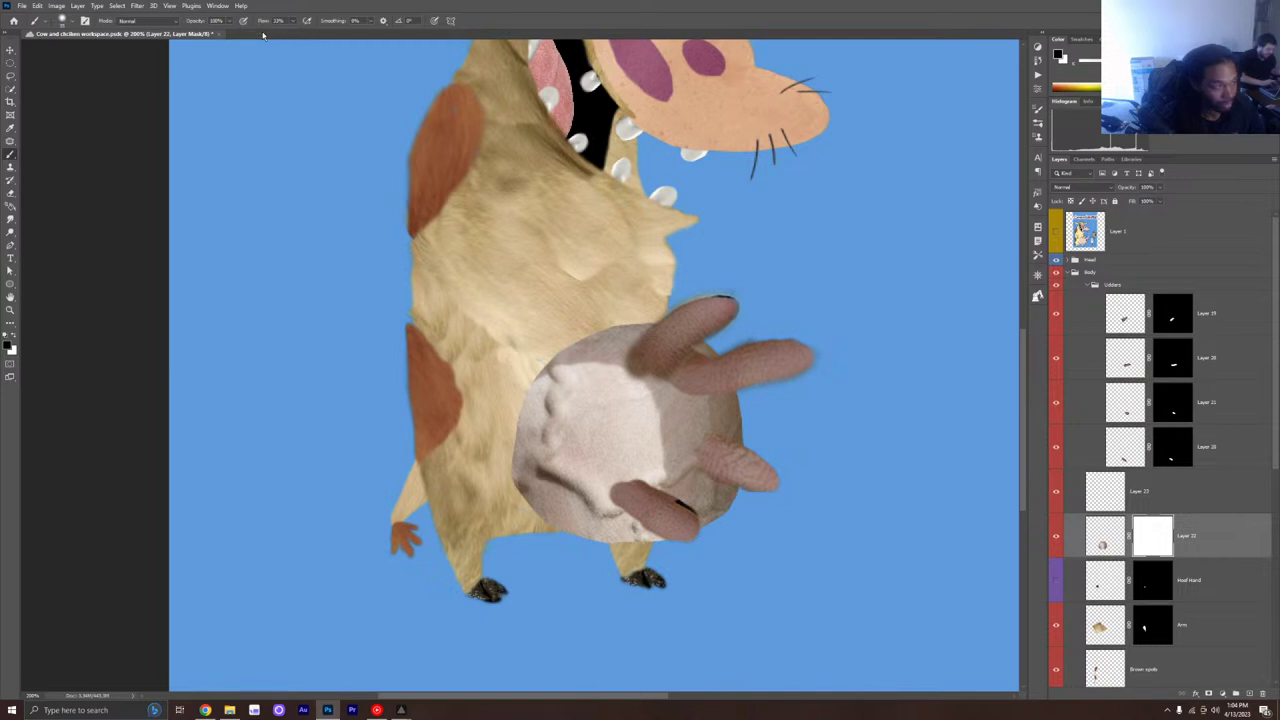
{"action": "left_click", "coordinate": [70, 21]}
{"action": "left_click_drag", "start_coordinate": [77, 80], "coordinate": [72, 81]}
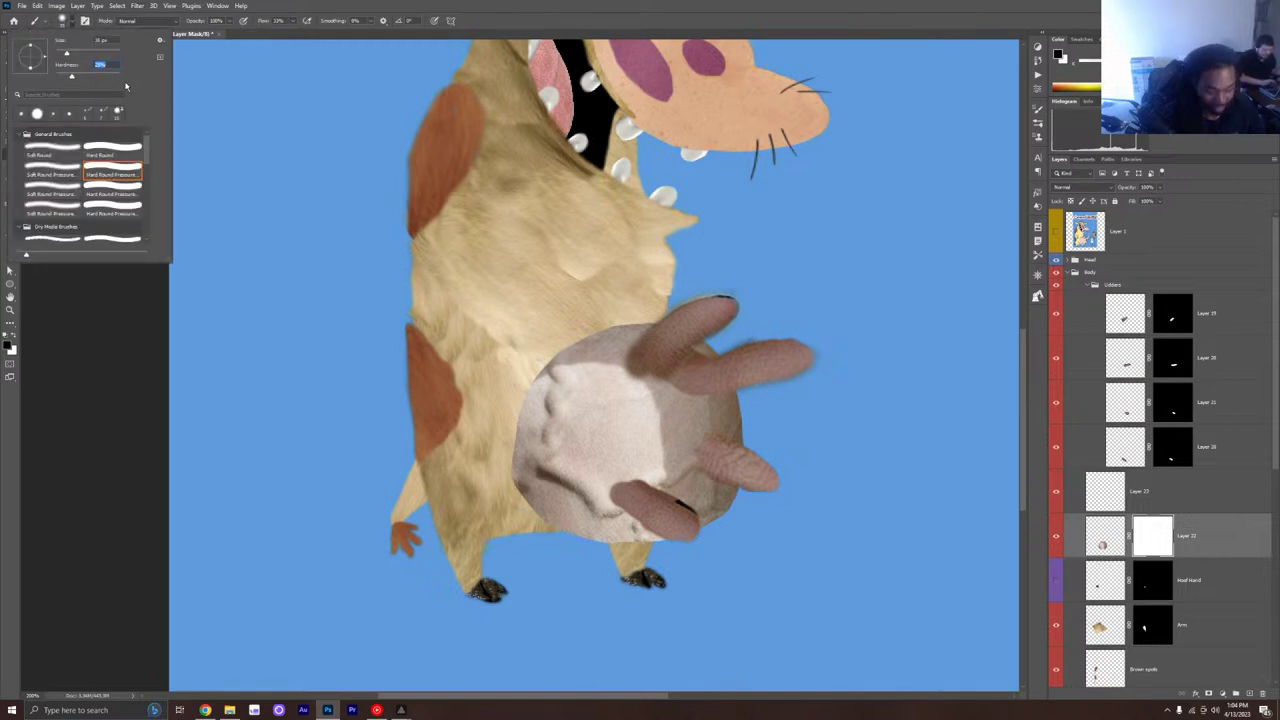
{"action": "key", "text": "Return"}
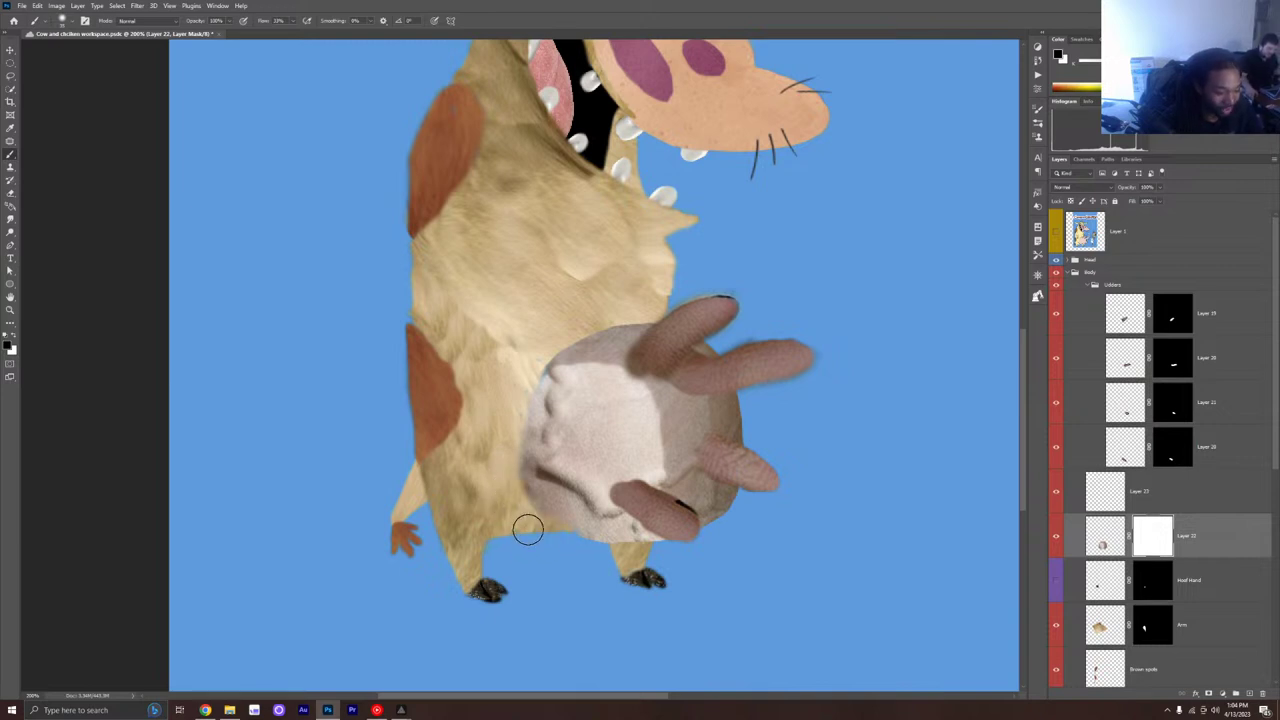
Step: Mask the udder's left edge on Layer 22 with soft black strokes to blend it into the body fur, undoing the last stroke
{"action": "left_click_drag", "start_coordinate": [529, 520], "coordinate": [497, 514]}
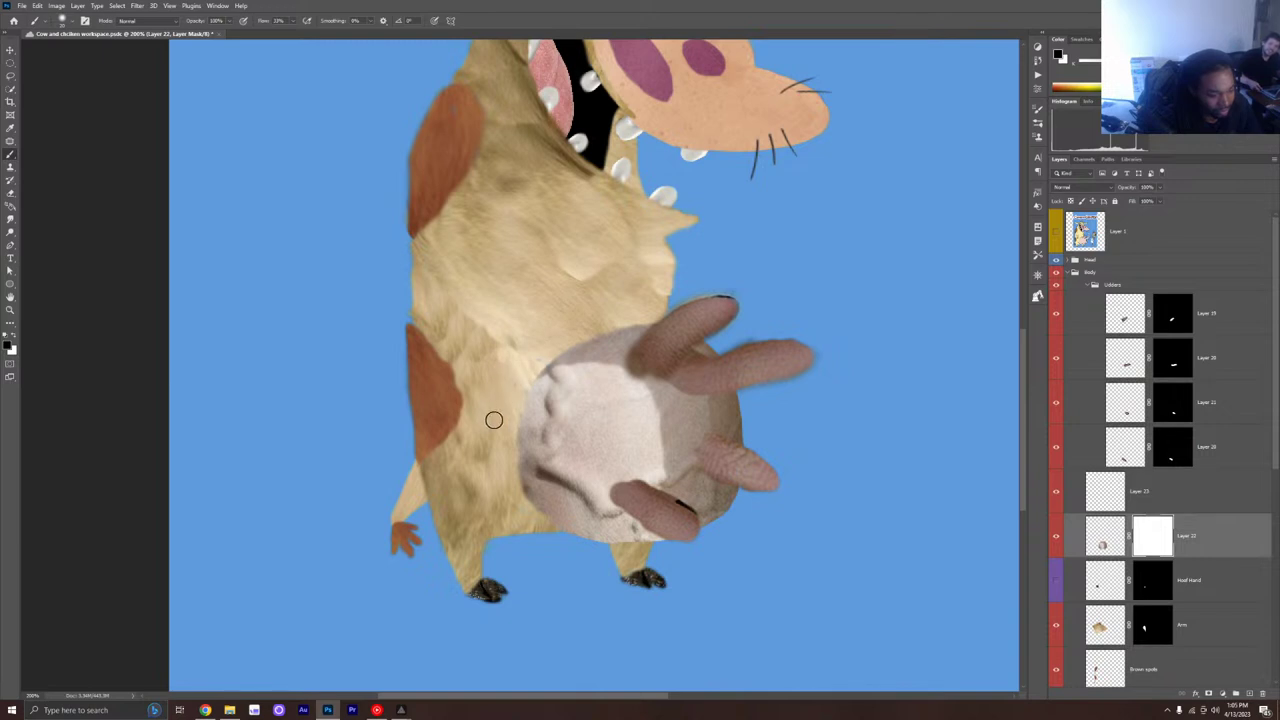
{"action": "left_click_drag", "start_coordinate": [494, 455], "coordinate": [500, 445]}
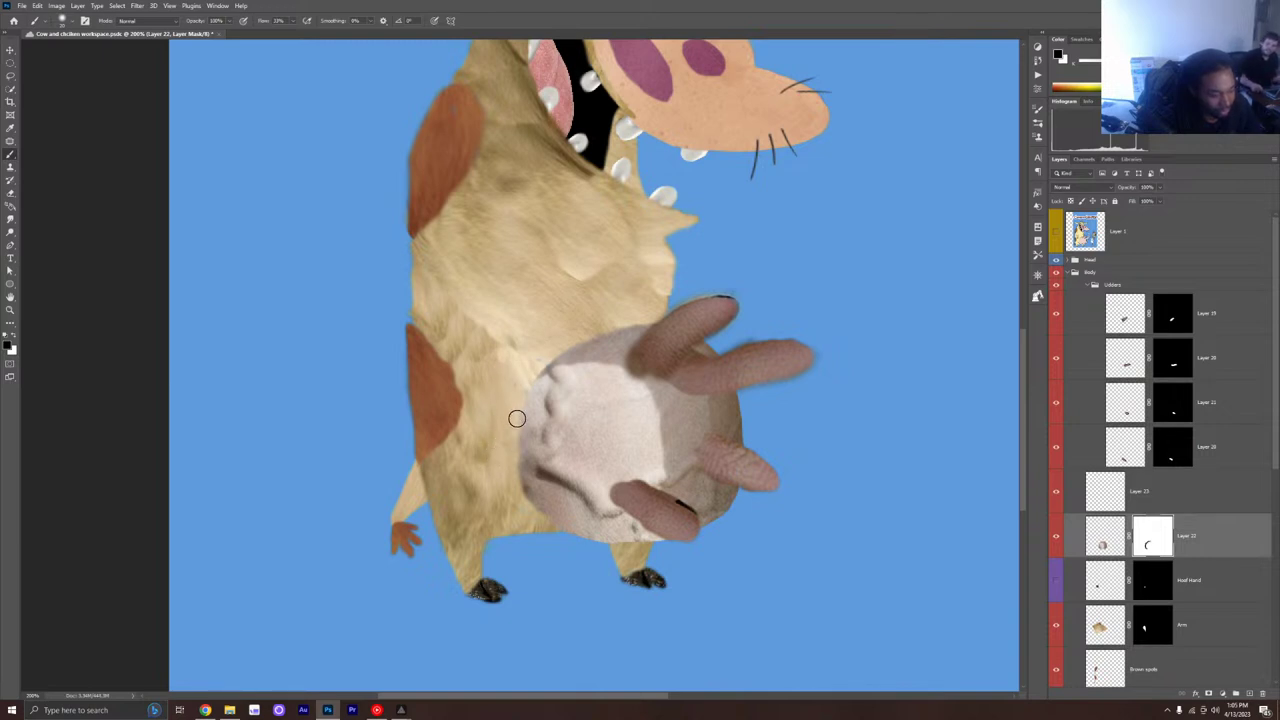
{"action": "left_click_drag", "start_coordinate": [540, 371], "coordinate": [555, 352]}
{"action": "key", "text": "ctrl+z"}
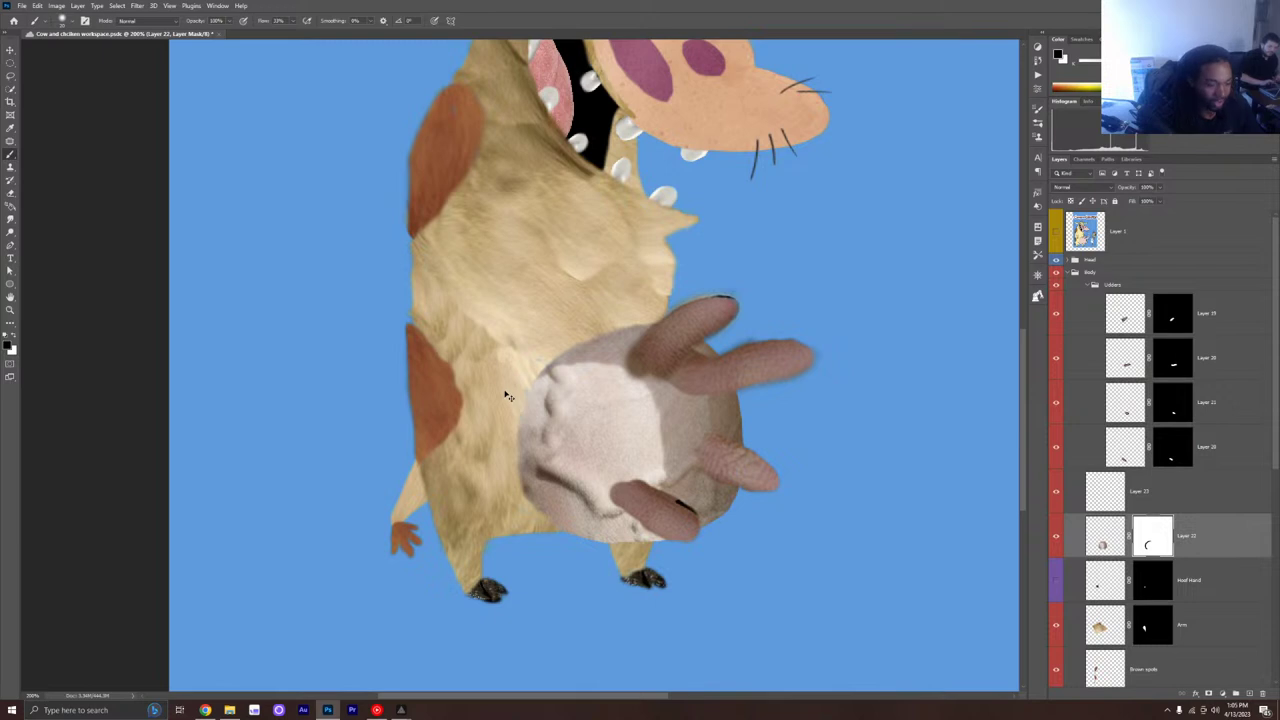
{"action": "left_click", "coordinate": [14, 6]}
{"action": "mouse_move", "coordinate": [35, 6]}
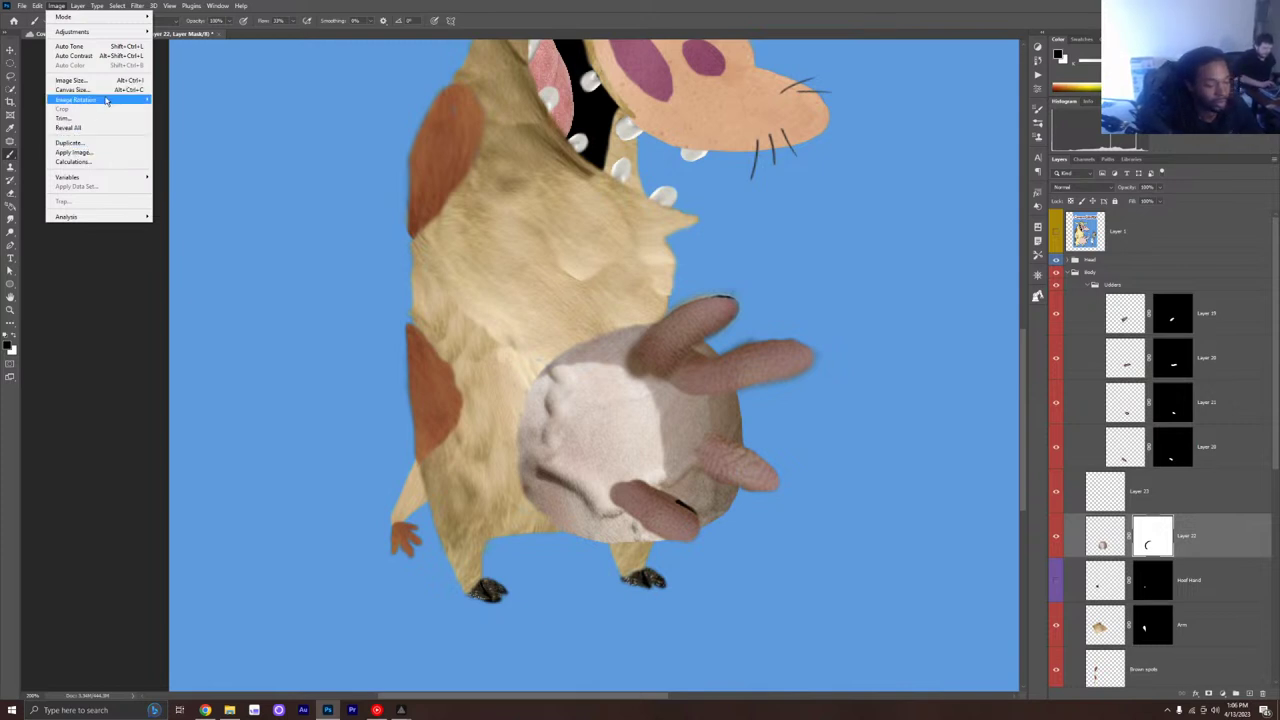
{"action": "left_click", "coordinate": [474, 431]}
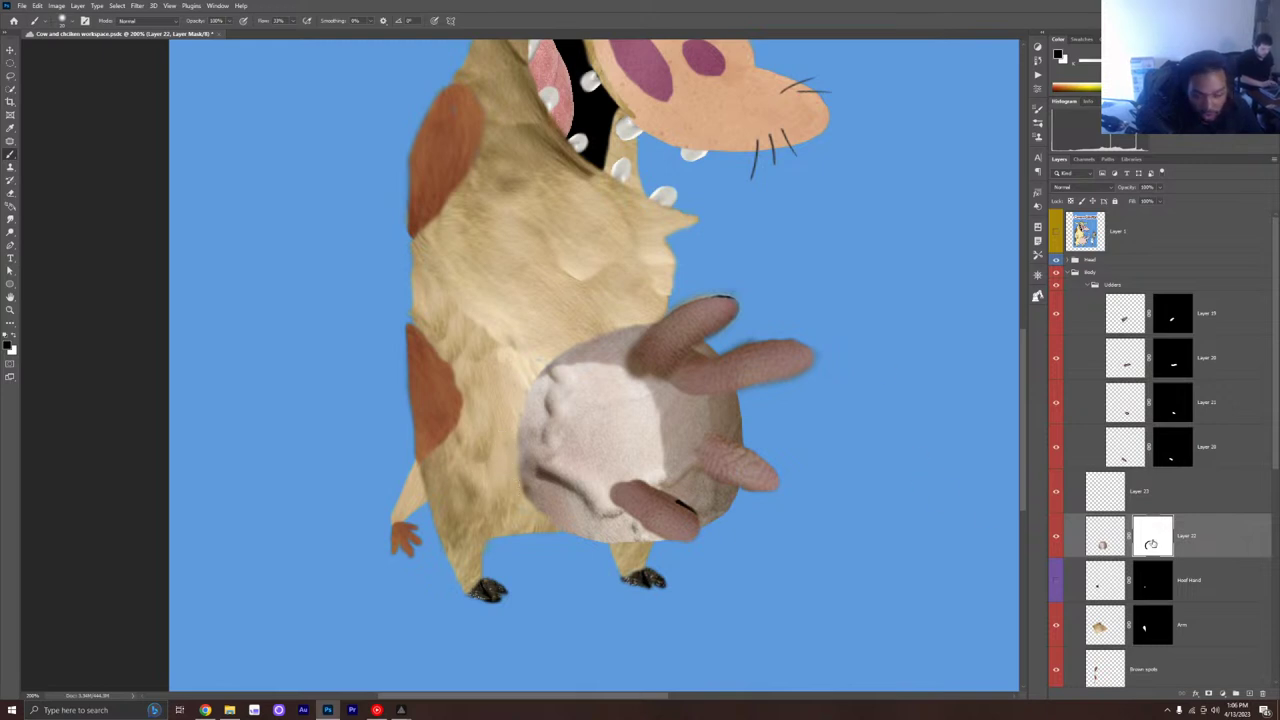
Step: Mask the base of the uppermost teat on Layer 19 so that it fades into the udder
{"action": "left_click", "coordinate": [1174, 318]}
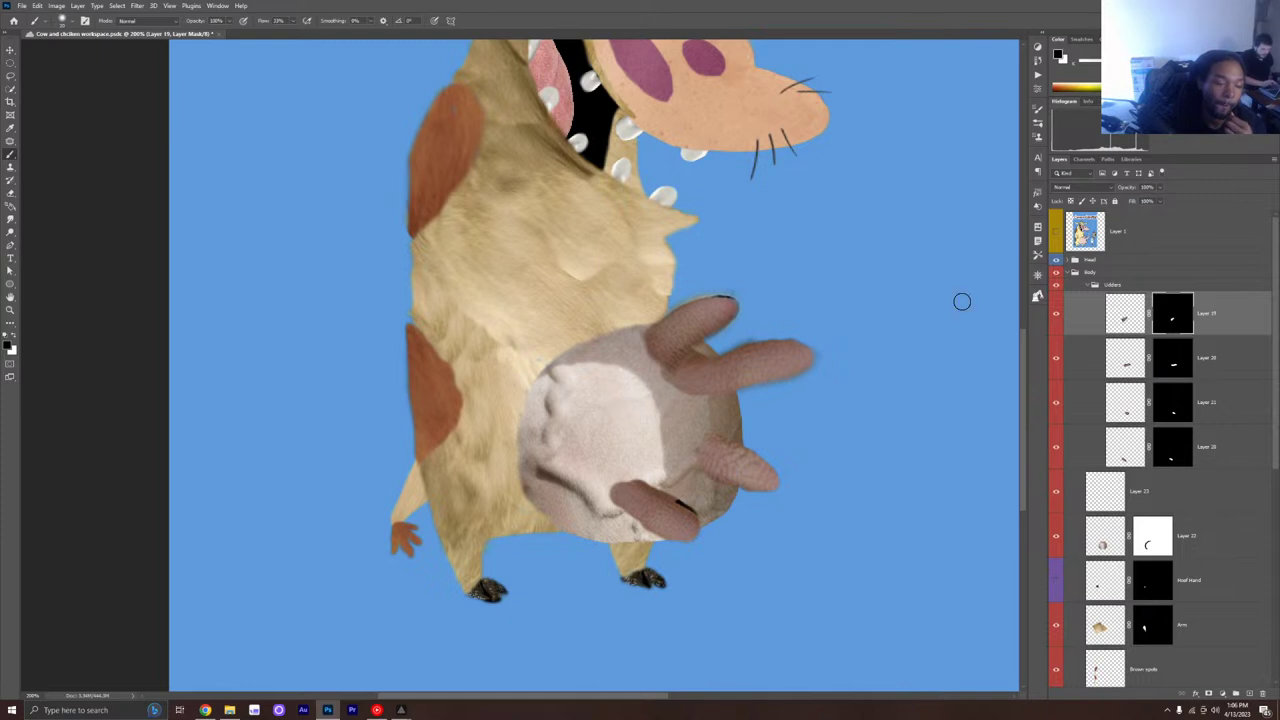
Step: Add a Hue/Saturation adjustment with a slightly negative hue above the udder on Layer 22 and clip it to that layer
{"action": "left_click", "coordinate": [1205, 540]}
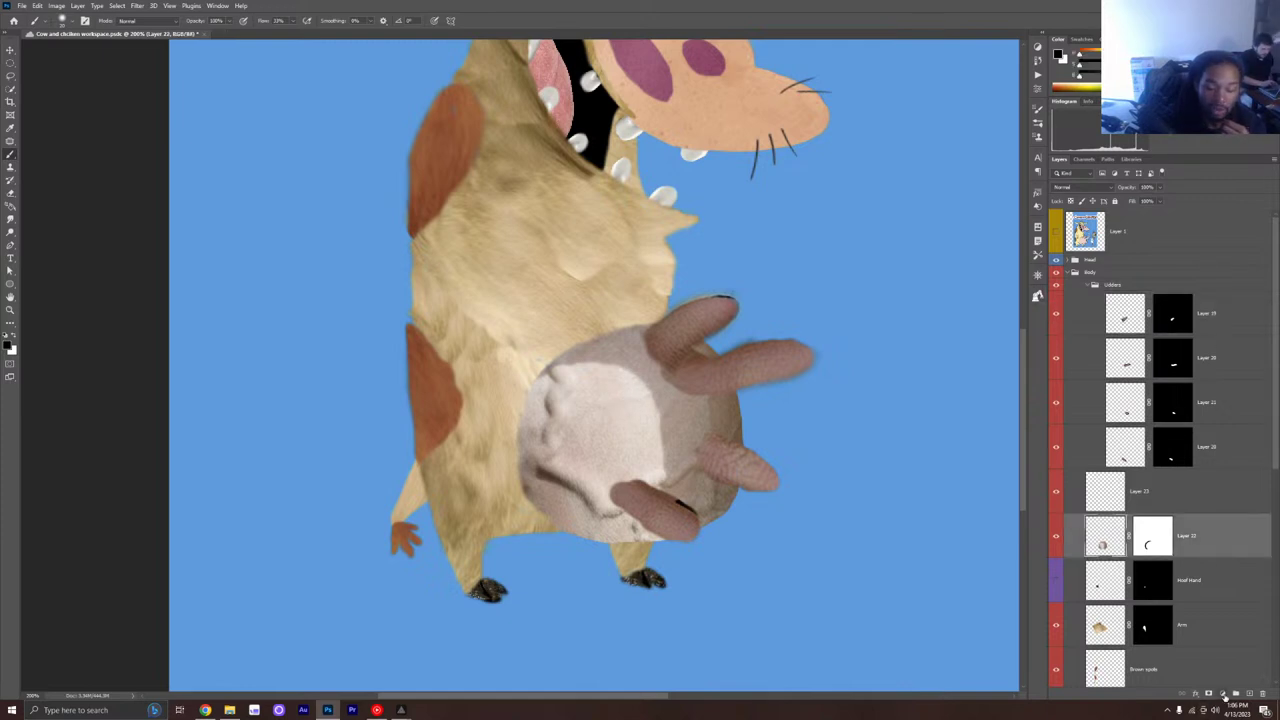
{"action": "left_click", "coordinate": [1222, 693]}
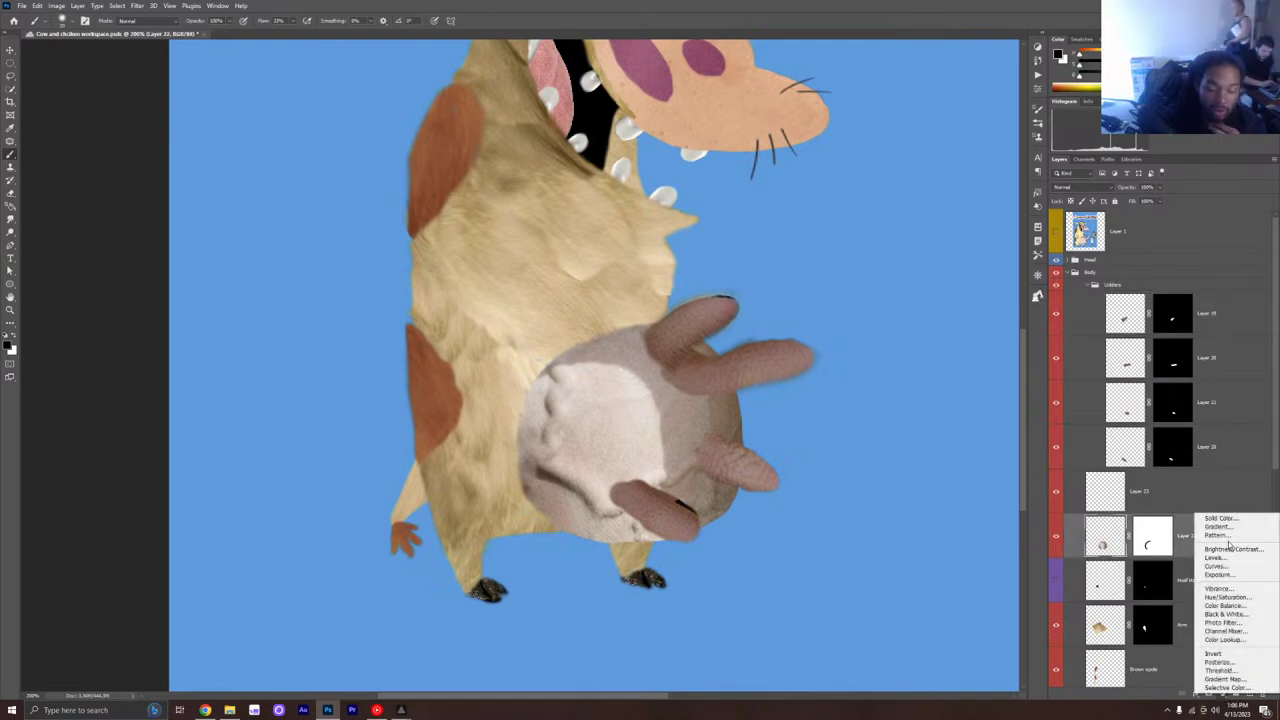
{"action": "left_click", "coordinate": [1226, 597]}
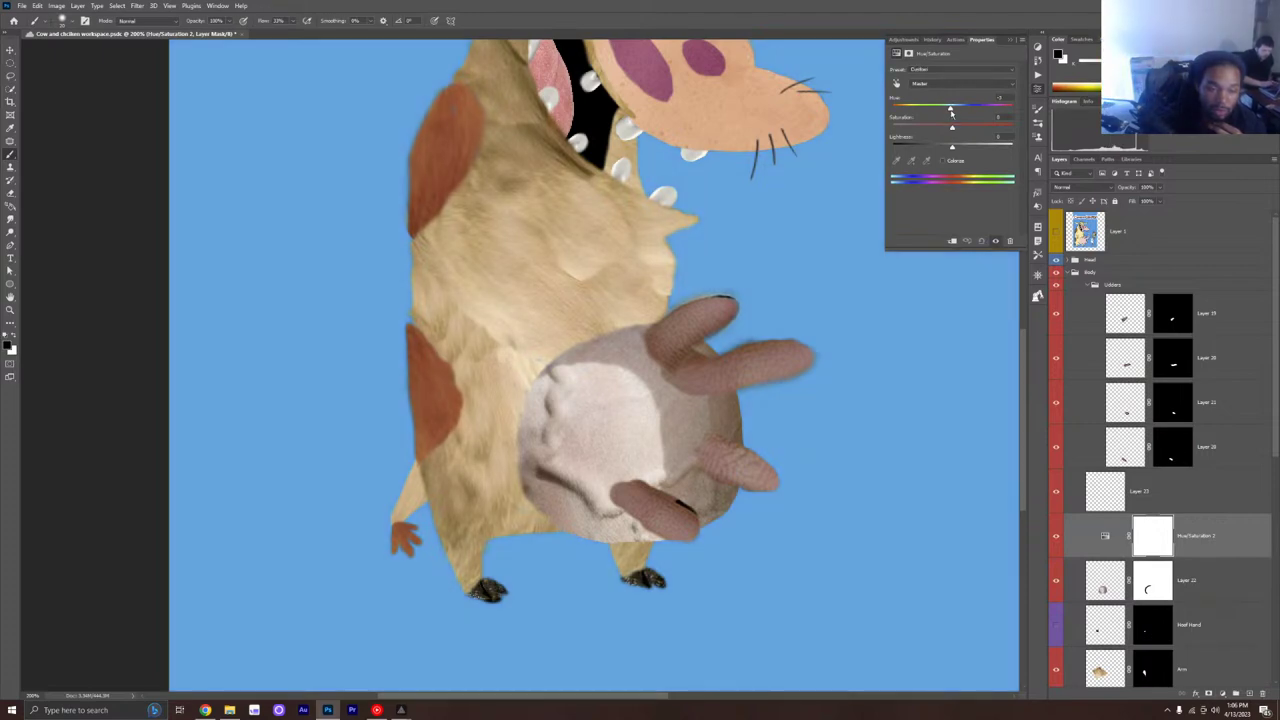
{"action": "mouse_move", "coordinate": [953, 116]}
{"action": "left_mouse_down"}
{"action": "mouse_move", "coordinate": [925, 113]}
{"action": "mouse_move", "coordinate": [945, 113]}
{"action": "left_mouse_up"}
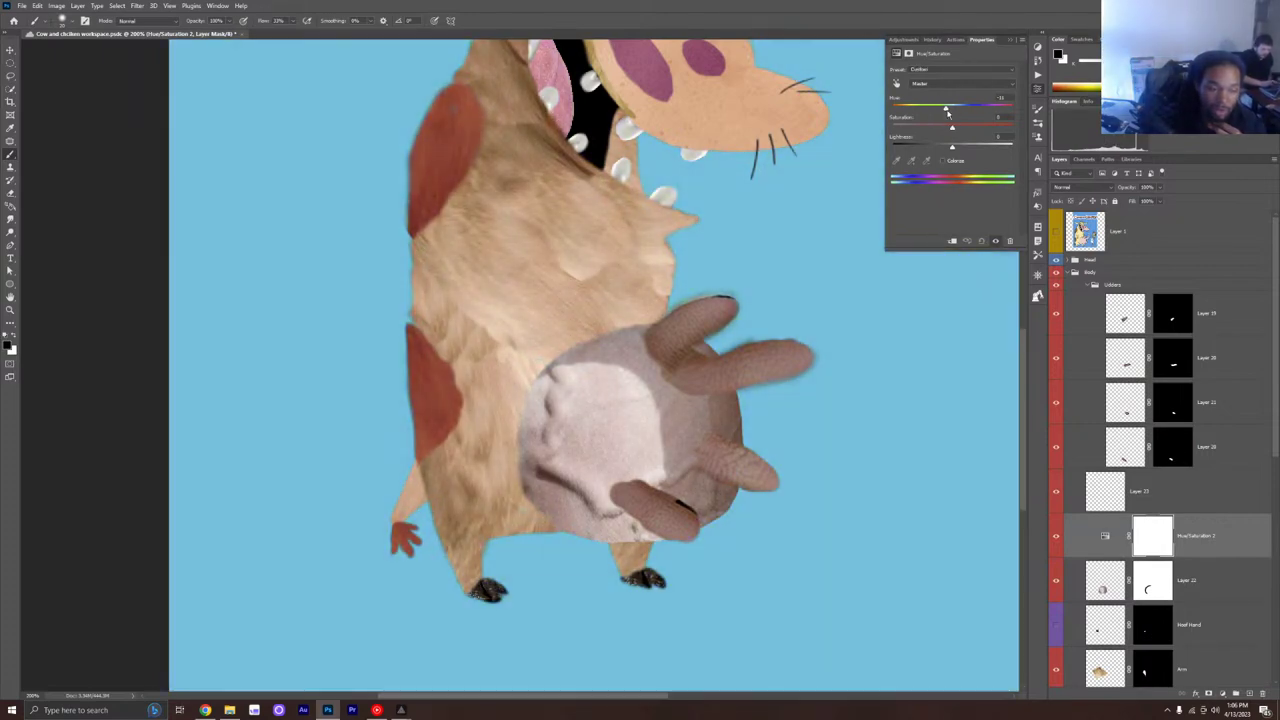
{"action": "left_click", "coordinate": [983, 100]}
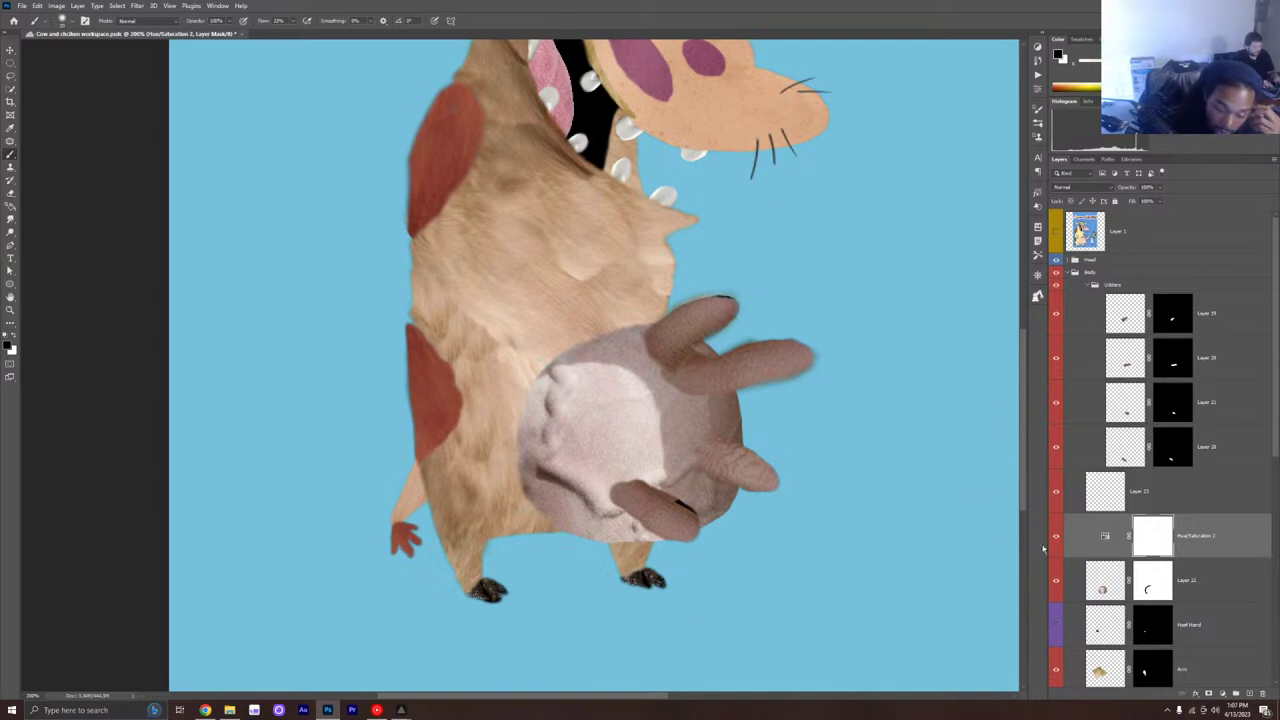
{"action": "right_click", "coordinate": [1237, 548]}
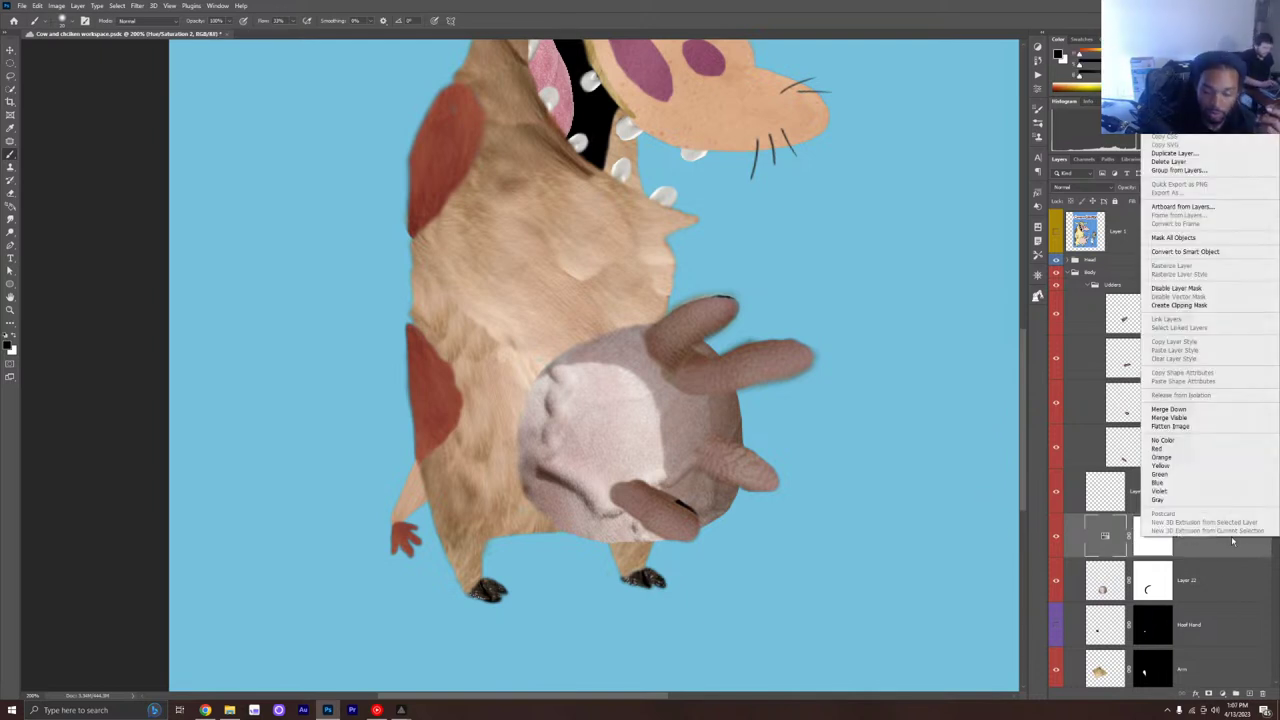
{"action": "left_click", "coordinate": [1179, 305]}
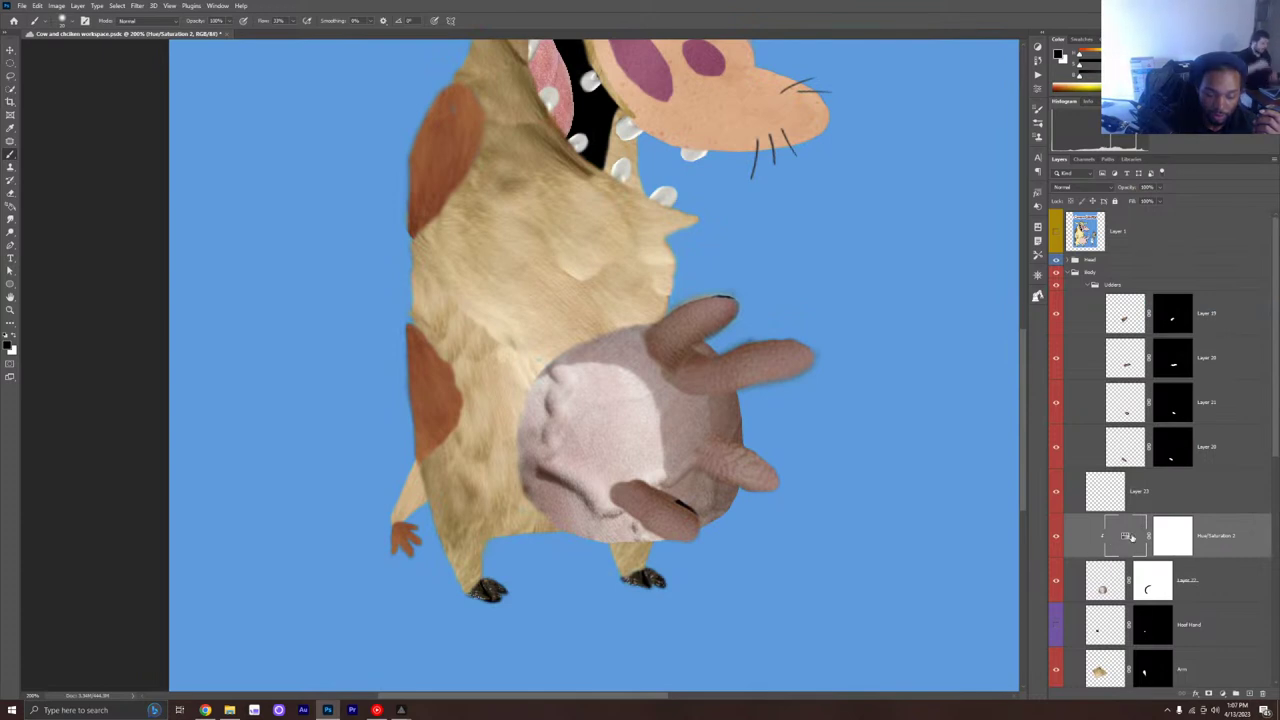
Step: Shift the clipped Hue/Saturation adjustment's hue further into the negative to give the udder a pinker tone
{"action": "double_click", "coordinate": [1127, 537]}
{"action": "mouse_move", "coordinate": [946, 110]}
{"action": "left_mouse_down"}
{"action": "mouse_move", "coordinate": [922, 121]}
{"action": "mouse_move", "coordinate": [949, 125]}
{"action": "left_mouse_up"}
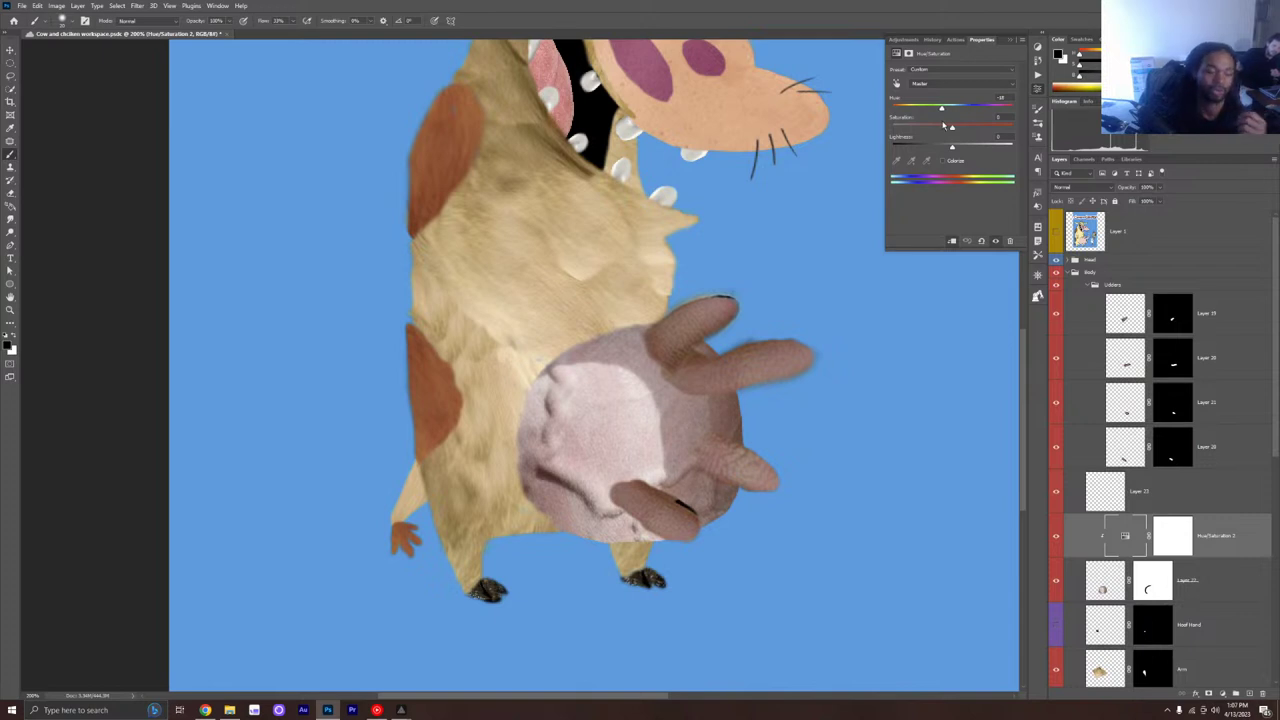
{"action": "left_click_drag", "start_coordinate": [938, 135], "coordinate": [940, 139]}
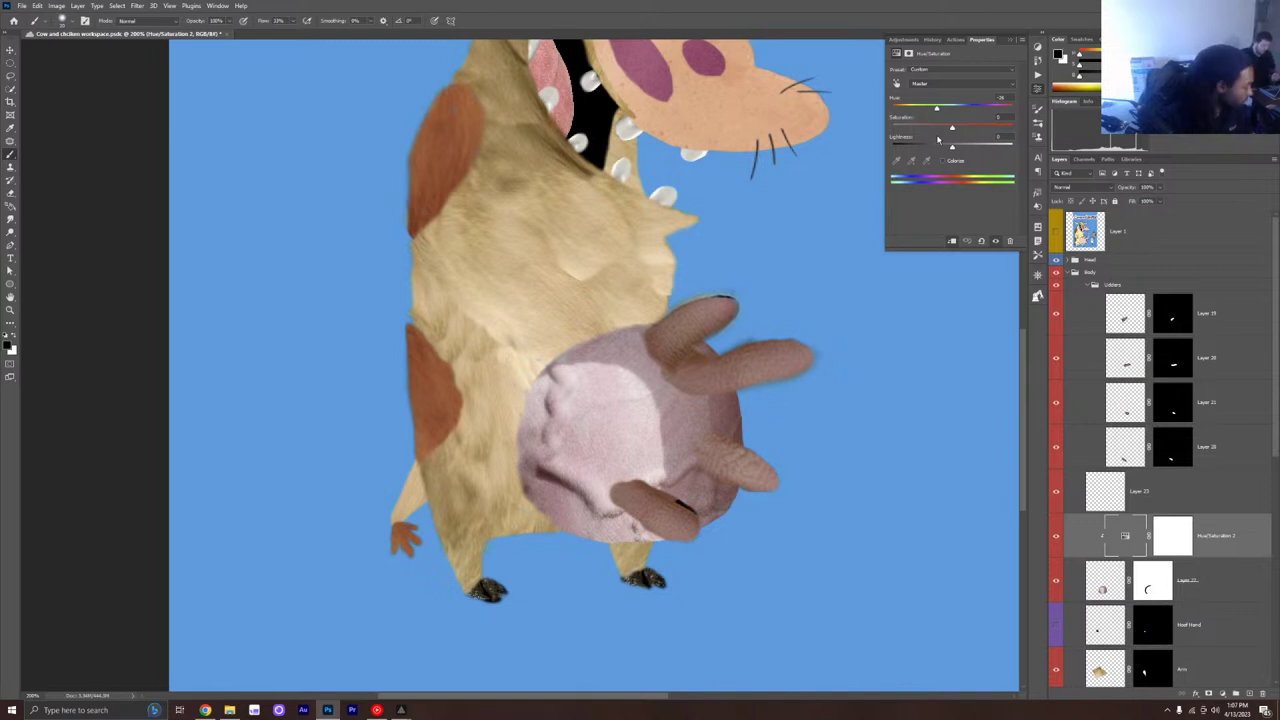
{"action": "mouse_move", "coordinate": [942, 141]}
{"action": "left_mouse_down"}
{"action": "mouse_move", "coordinate": [960, 144]}
{"action": "mouse_move", "coordinate": [944, 146]}
{"action": "left_mouse_up"}
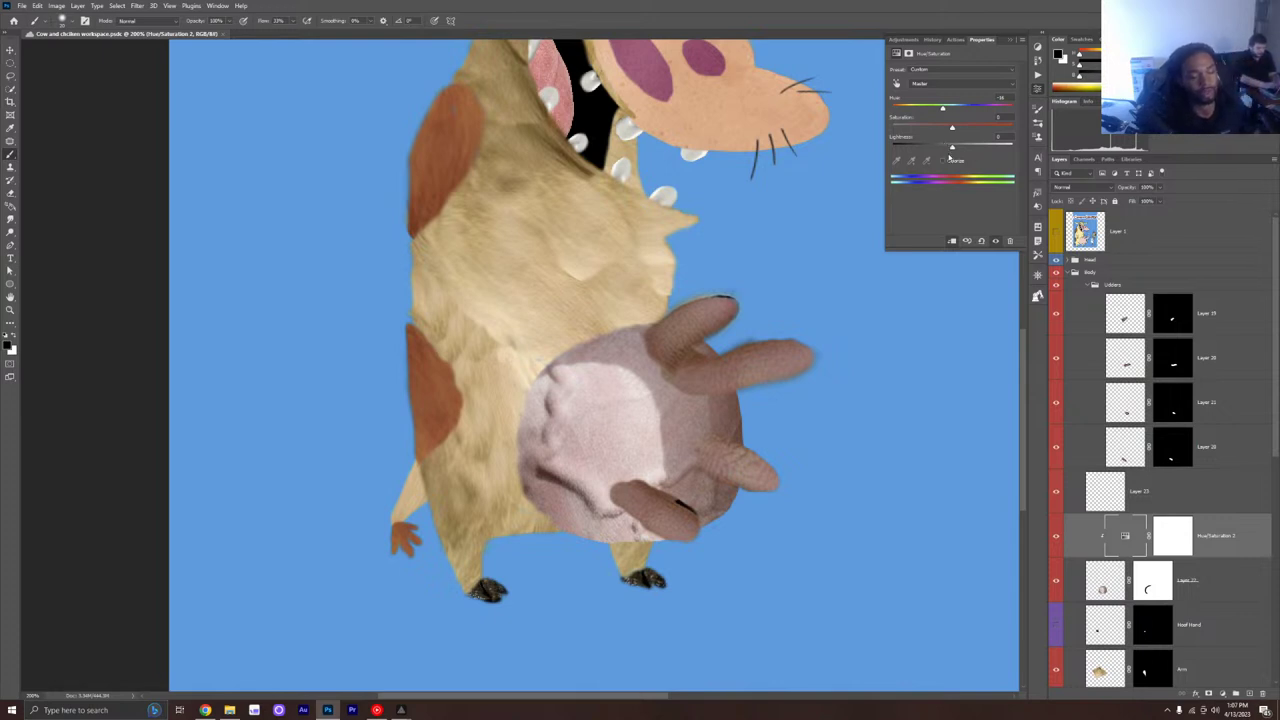
{"action": "left_click", "coordinate": [1010, 42]}
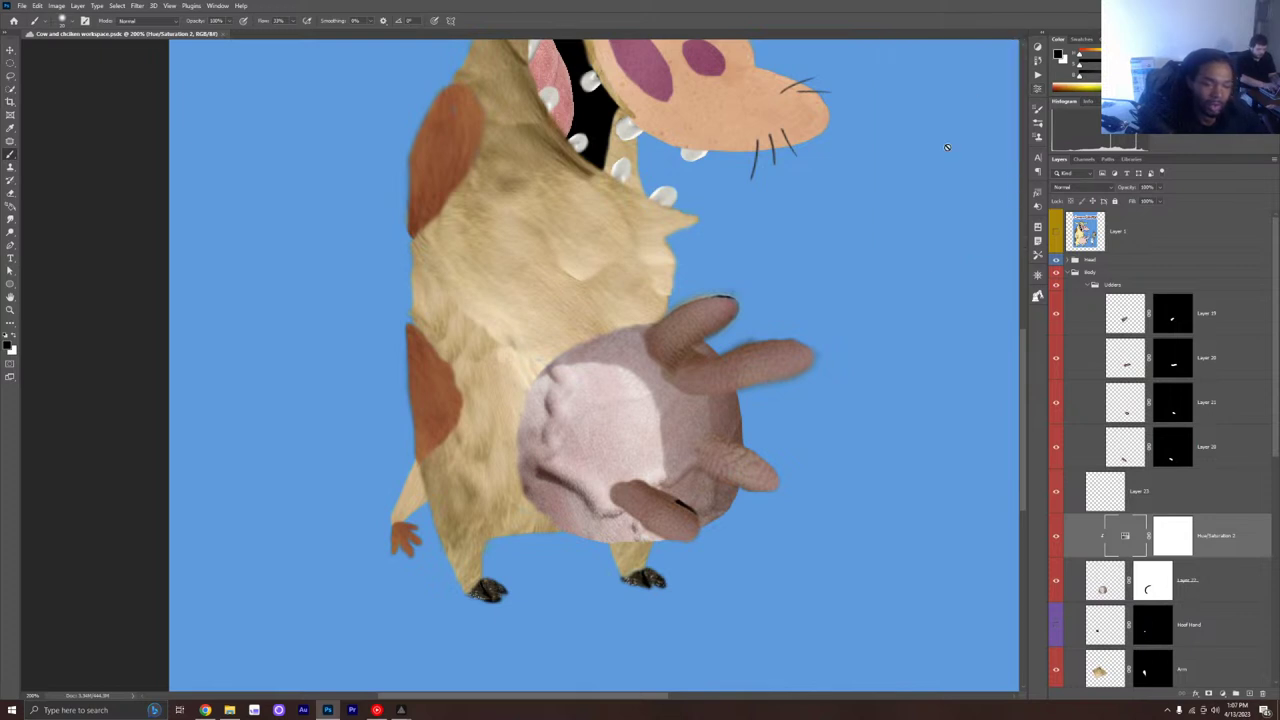
{"action": "left_click", "coordinate": [1166, 503]}
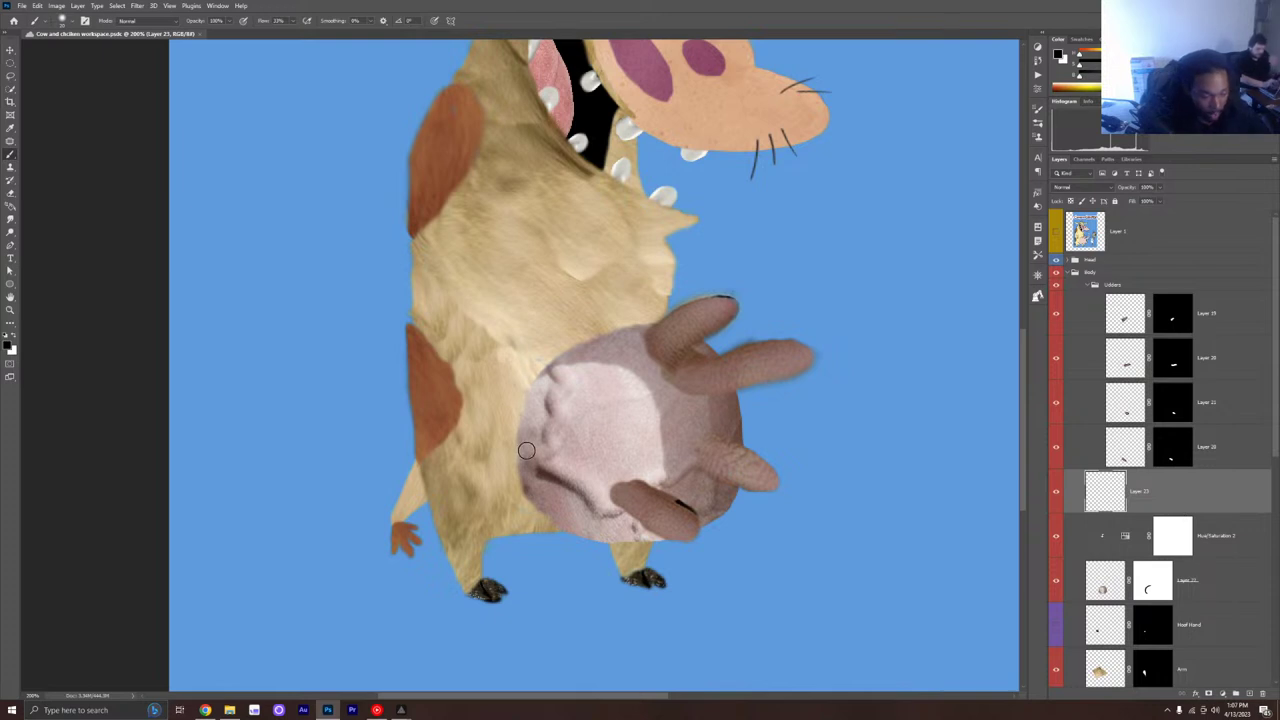
{"action": "left_click", "coordinate": [1119, 443]}
{"action": "mouse_move", "coordinate": [605, 472]}
{"action": "left_mouse_down"}
{"action": "mouse_move", "coordinate": [614, 496]}
{"action": "mouse_move", "coordinate": [641, 494]}
{"action": "mouse_move", "coordinate": [612, 500]}
{"action": "mouse_move", "coordinate": [636, 515]}
{"action": "left_mouse_up"}
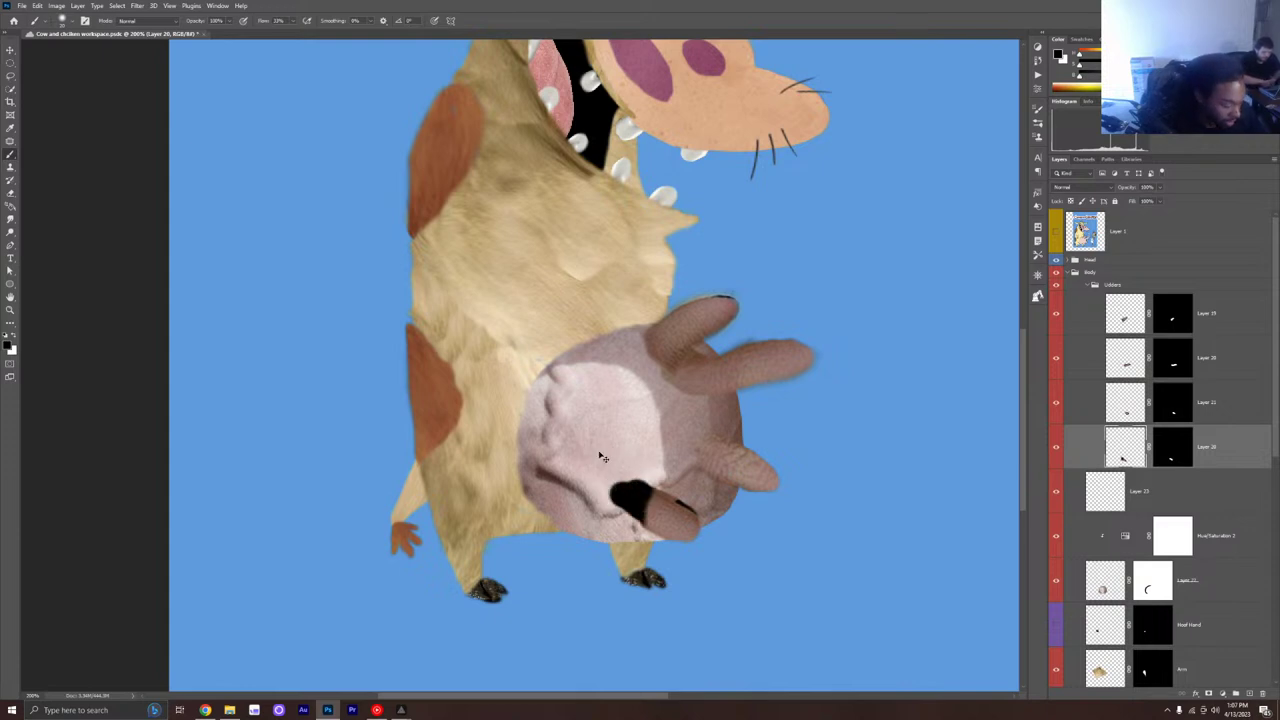
{"action": "key", "text": "ctrl+z"}
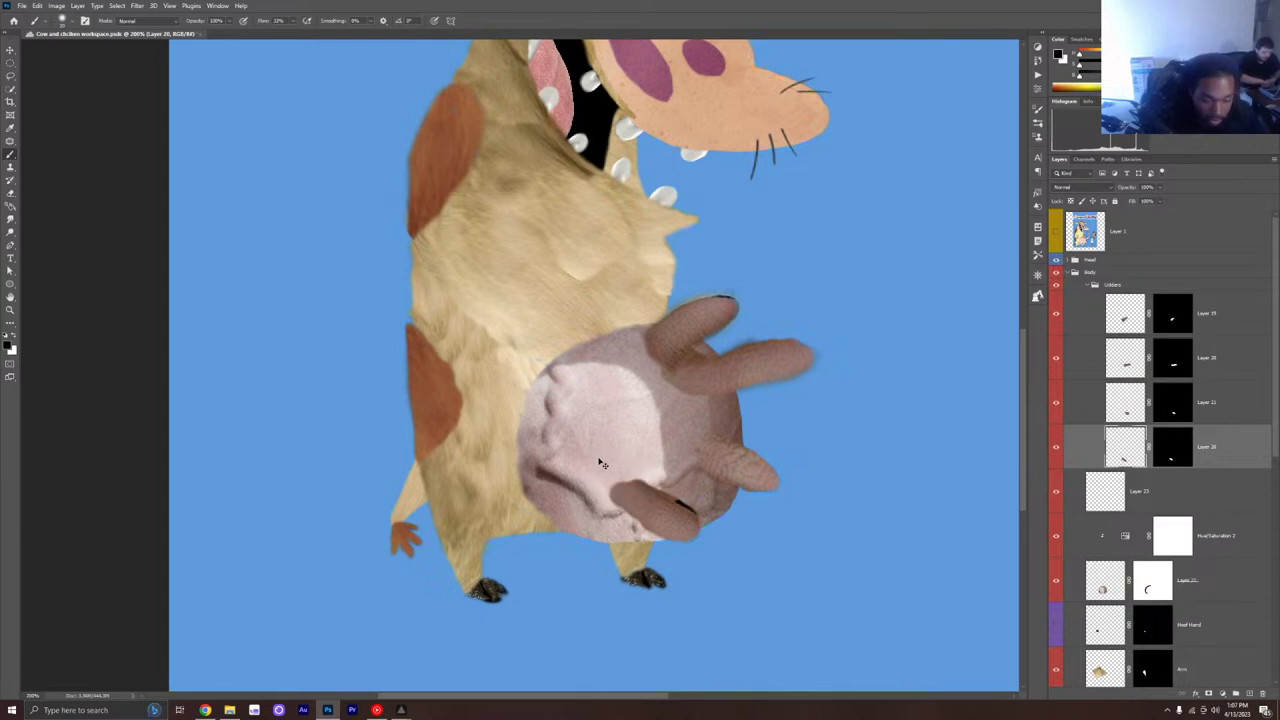
Step: Fade the base of the lowest teat into the udder on that teat's layer mask
{"action": "left_click", "coordinate": [1189, 452]}
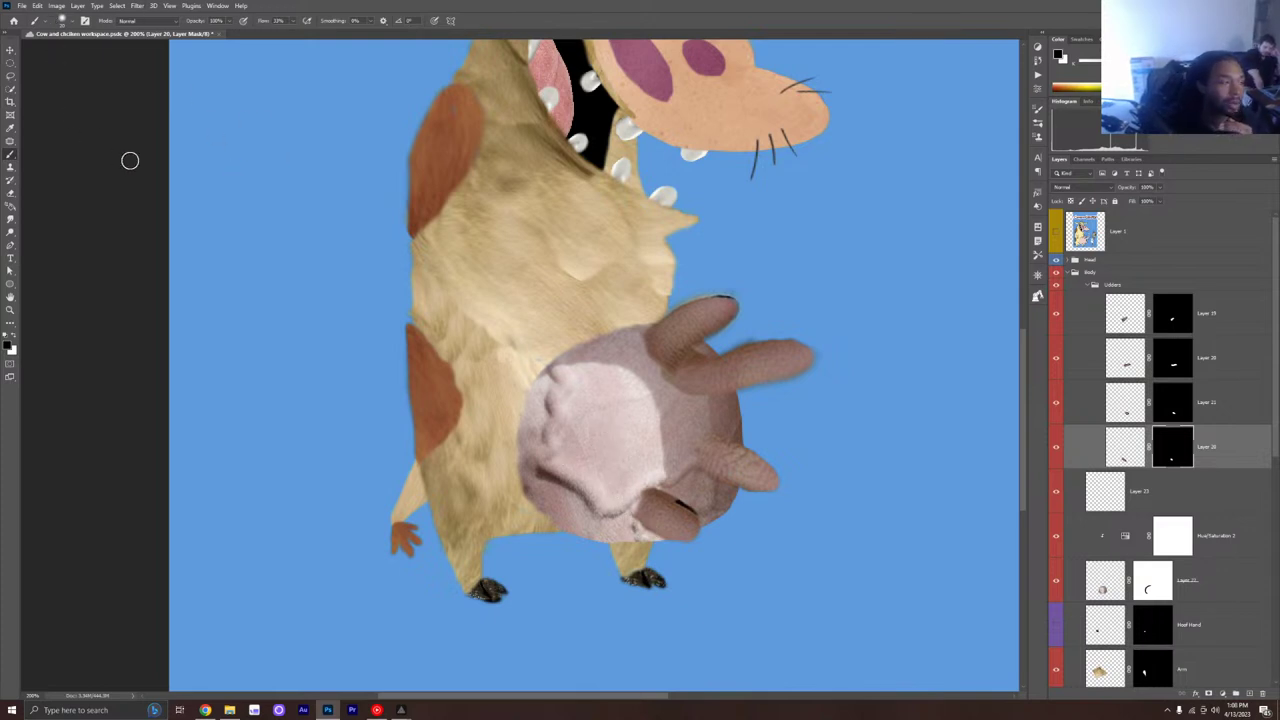
Step: Open the Cow and Chicken resources.psdc document, show the udder cutout layer and move the cutout left, clear of the udder photo
{"action": "left_click", "coordinate": [14, 20]}
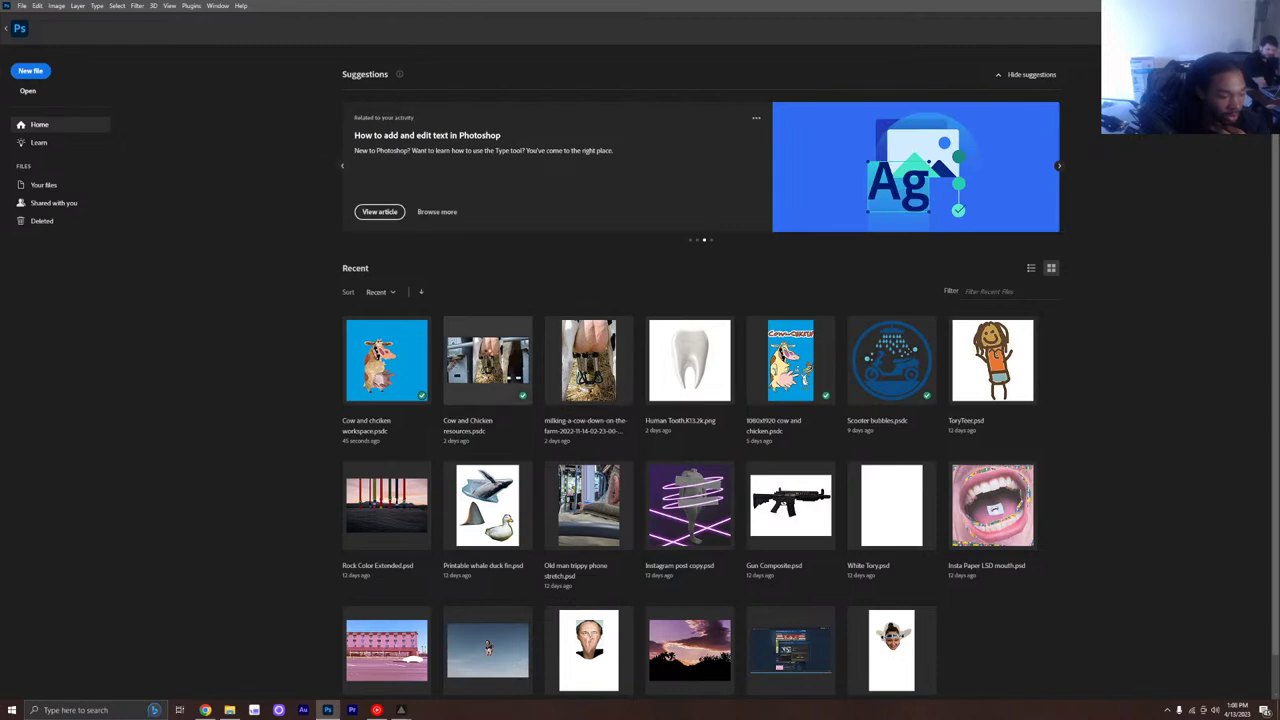
{"action": "left_click", "coordinate": [487, 360]}
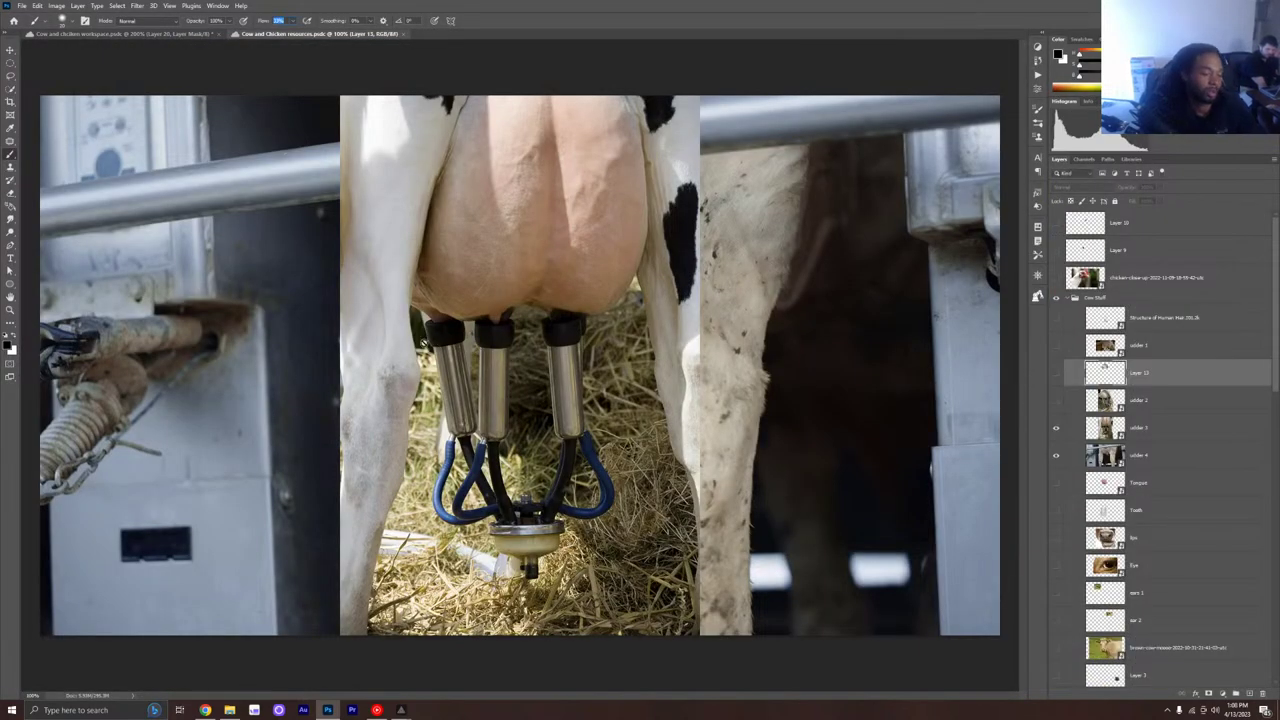
{"action": "left_click", "coordinate": [1056, 372]}
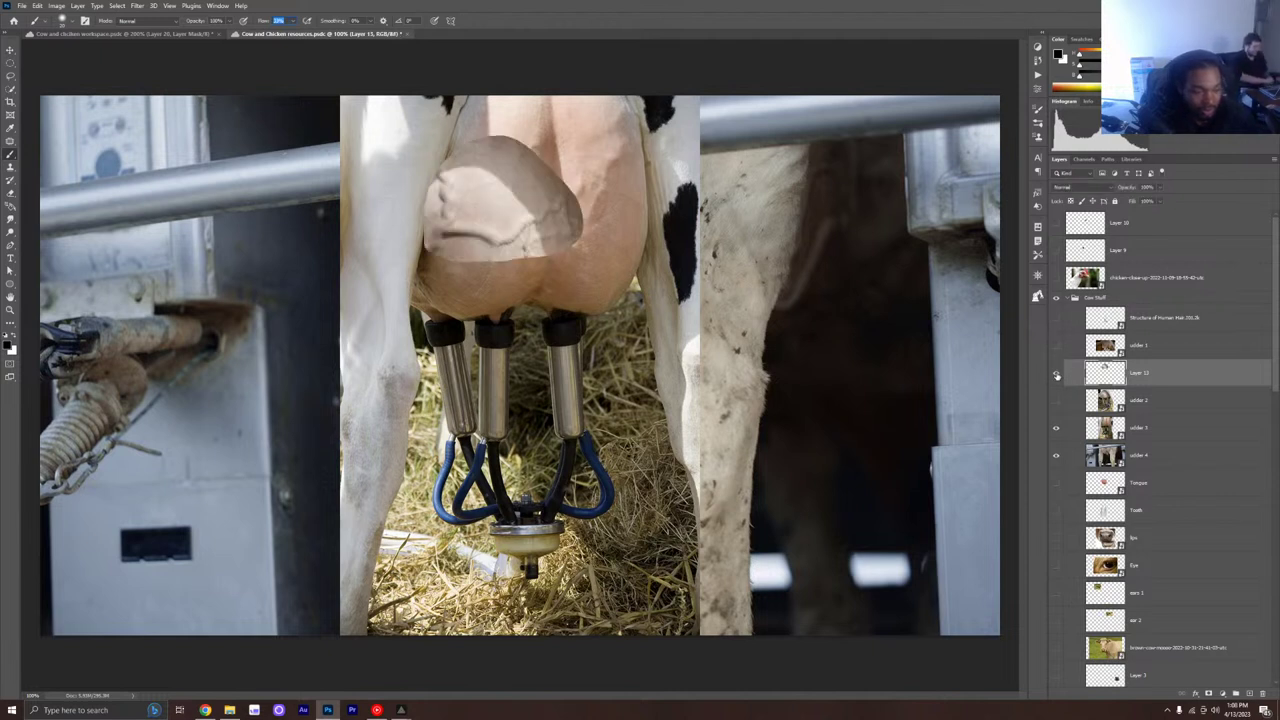
{"action": "left_click", "coordinate": [1056, 372]}
{"action": "left_click", "coordinate": [1056, 372]}
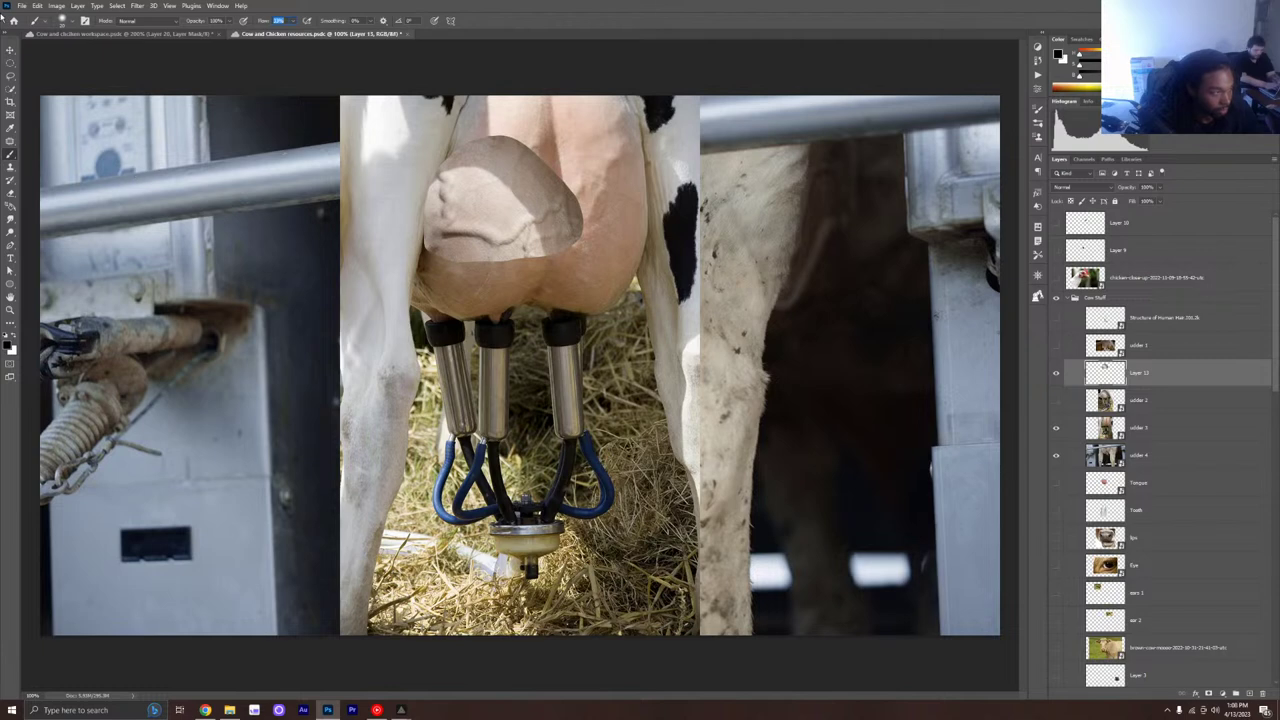
{"action": "key", "text": "v"}
{"action": "mouse_move", "coordinate": [420, 240]}
{"action": "left_mouse_down"}
{"action": "mouse_move", "coordinate": [340, 318]}
{"action": "mouse_move", "coordinate": [206, 241]}
{"action": "left_mouse_up"}
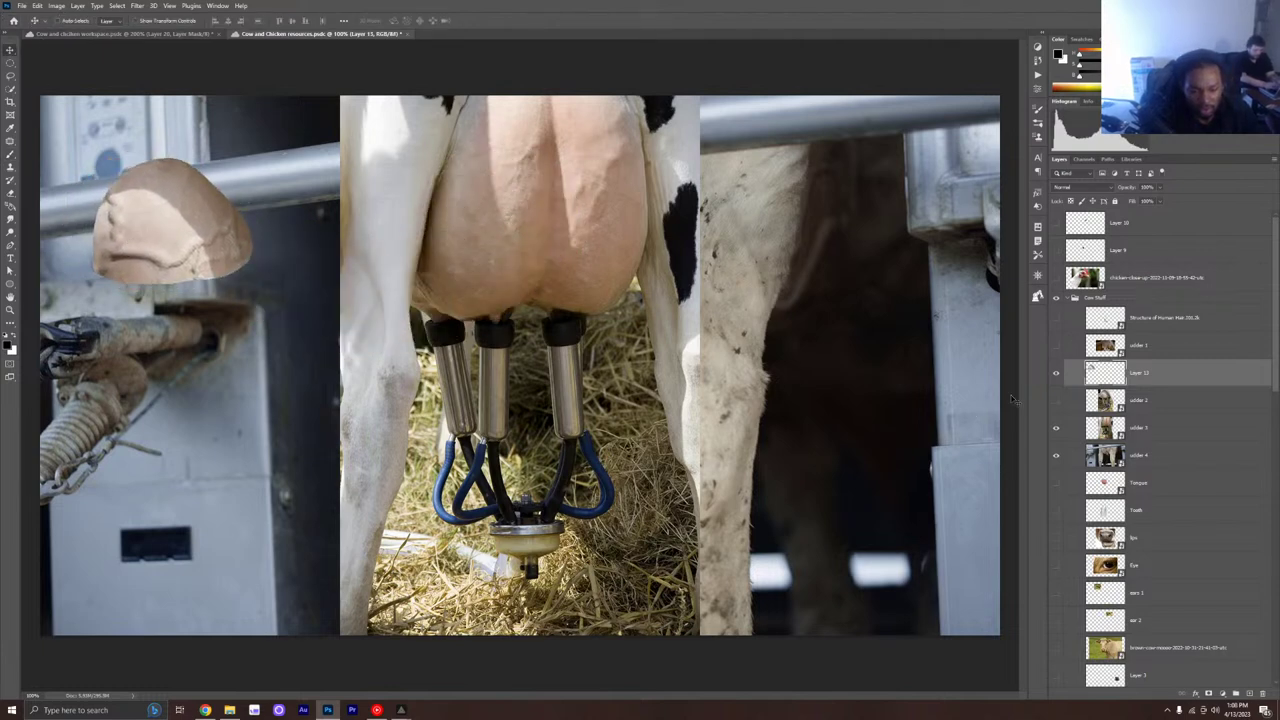
Step: Compare the udder 1, udder 2, udder 3 and udder 4 reference photos by hiding and showing their layers, with the cutout hidden
{"action": "left_click", "coordinate": [1056, 344]}
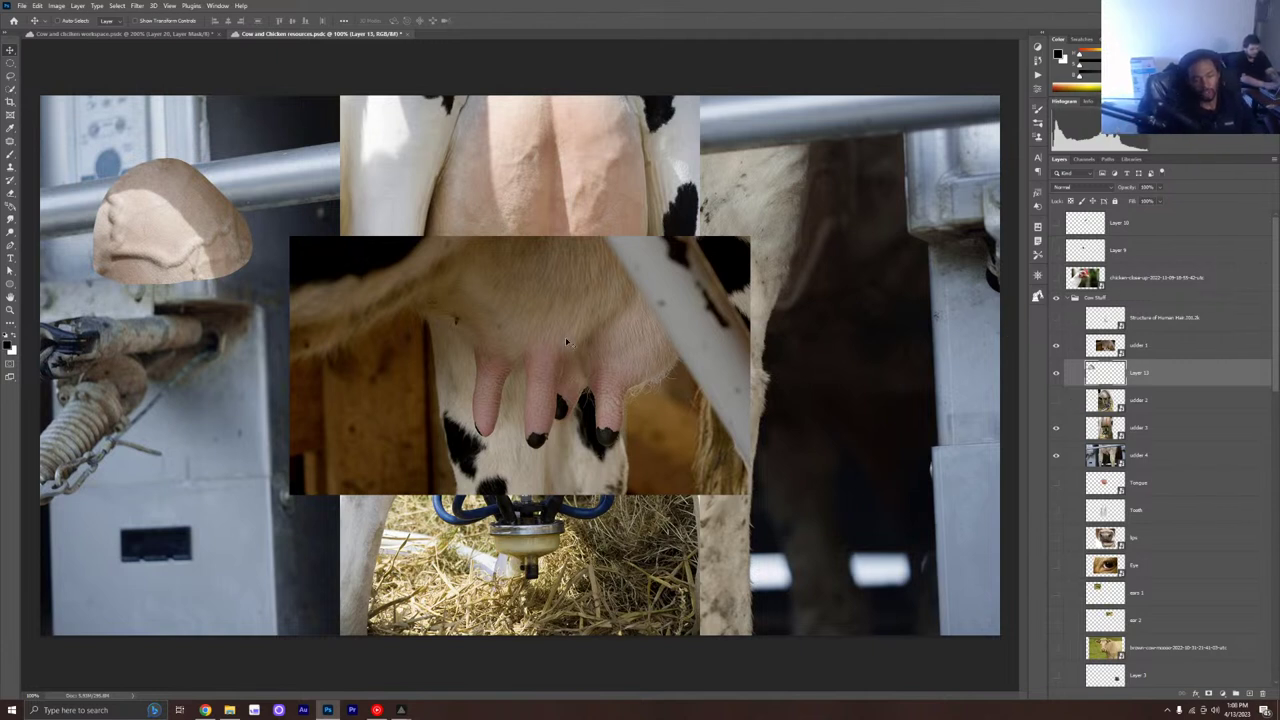
{"action": "left_click", "coordinate": [1056, 373]}
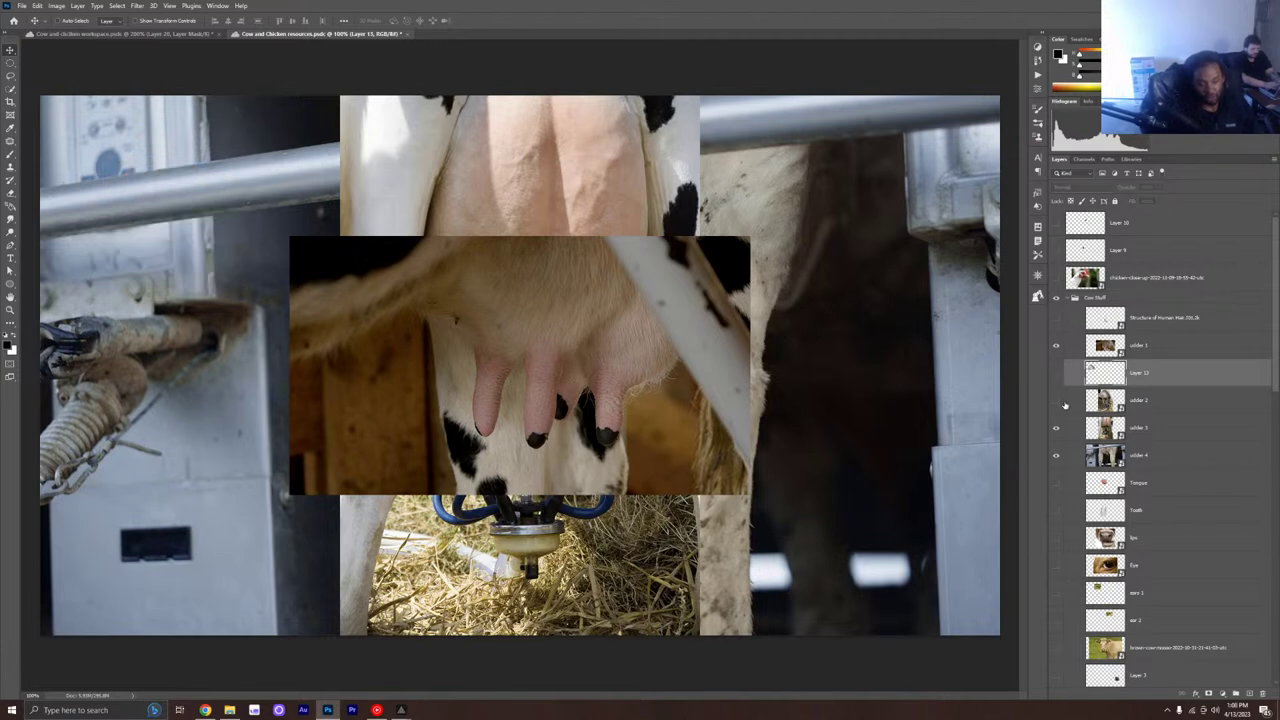
{"action": "left_click", "coordinate": [1056, 400]}
{"action": "left_click", "coordinate": [1064, 403]}
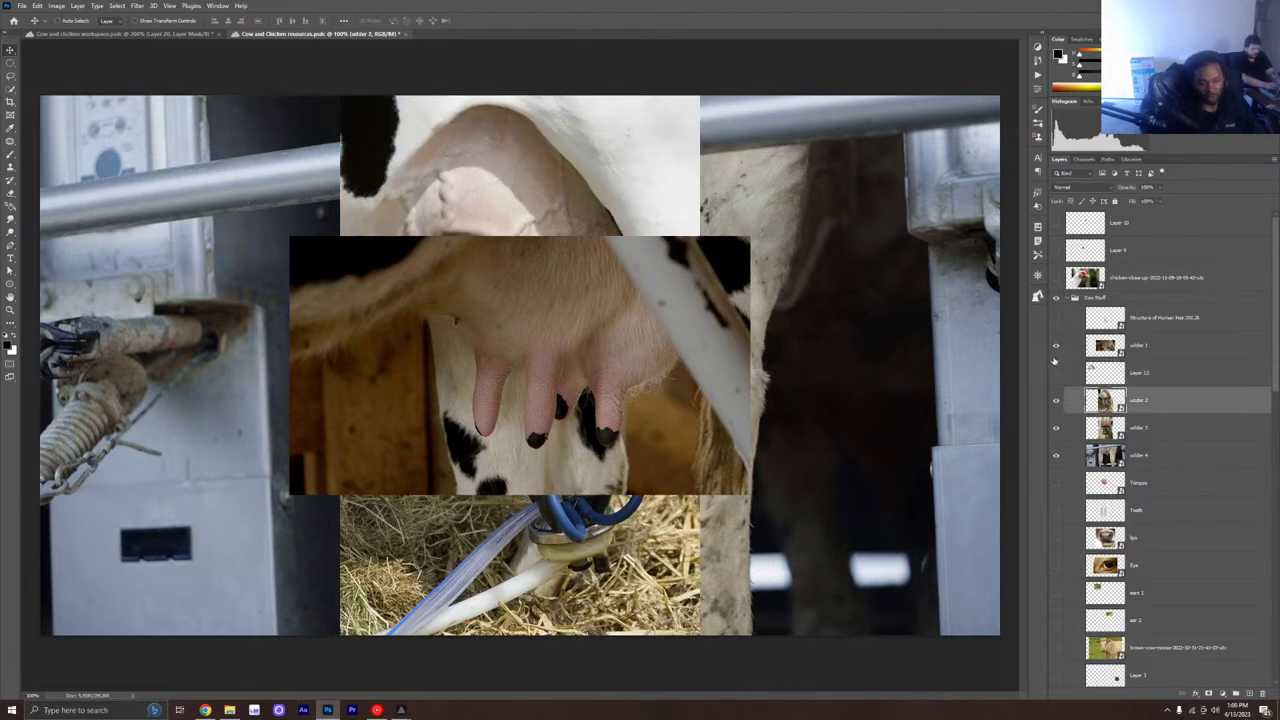
{"action": "left_click", "coordinate": [1056, 345]}
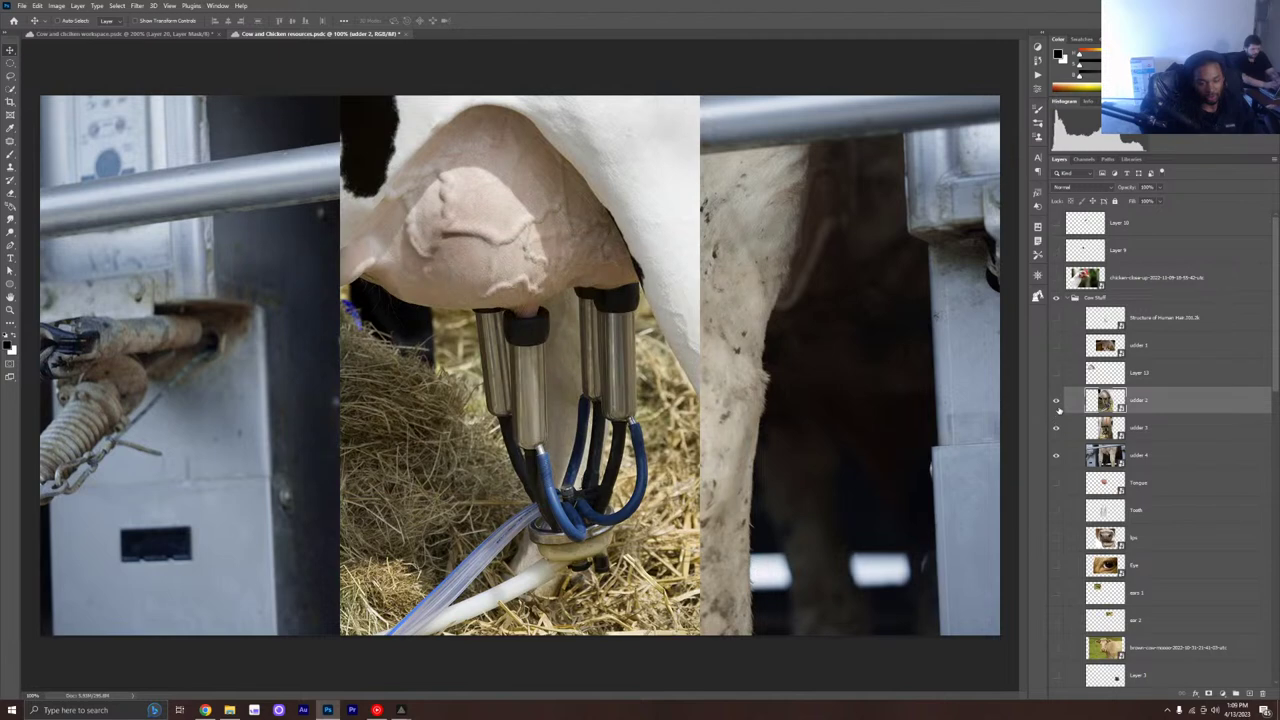
{"action": "left_click", "coordinate": [1057, 401]}
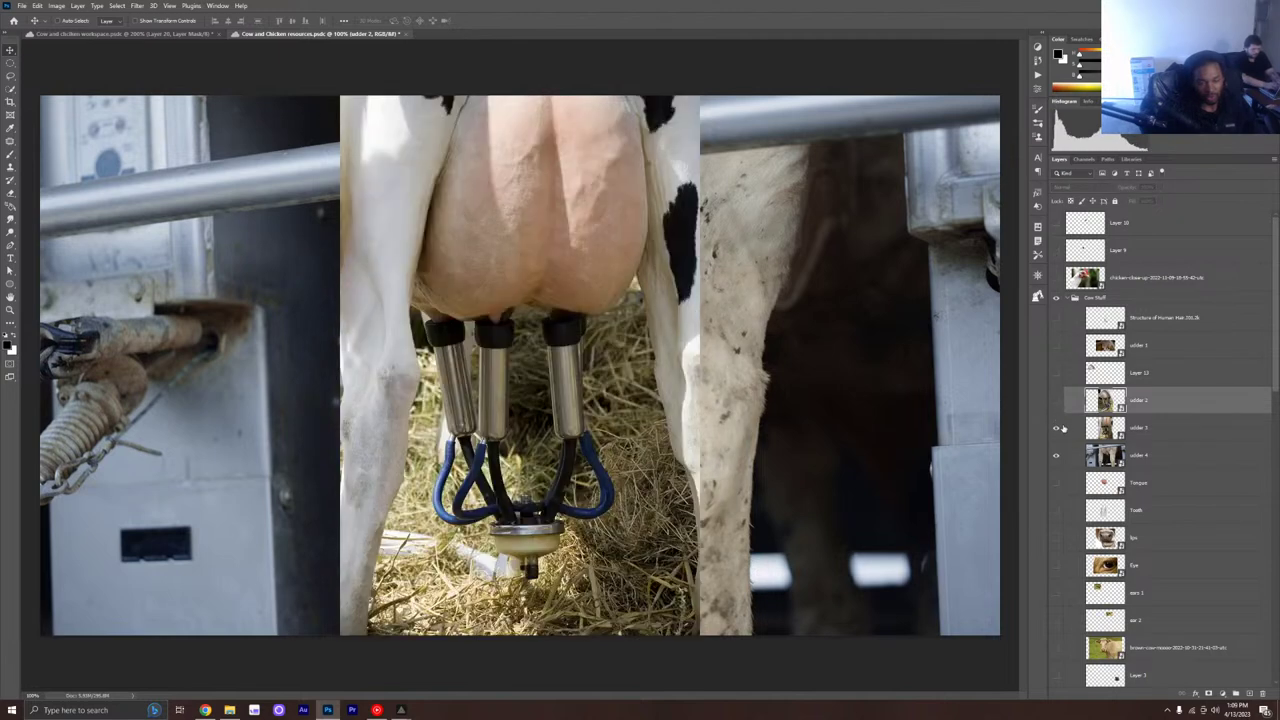
{"action": "left_click", "coordinate": [1057, 428]}
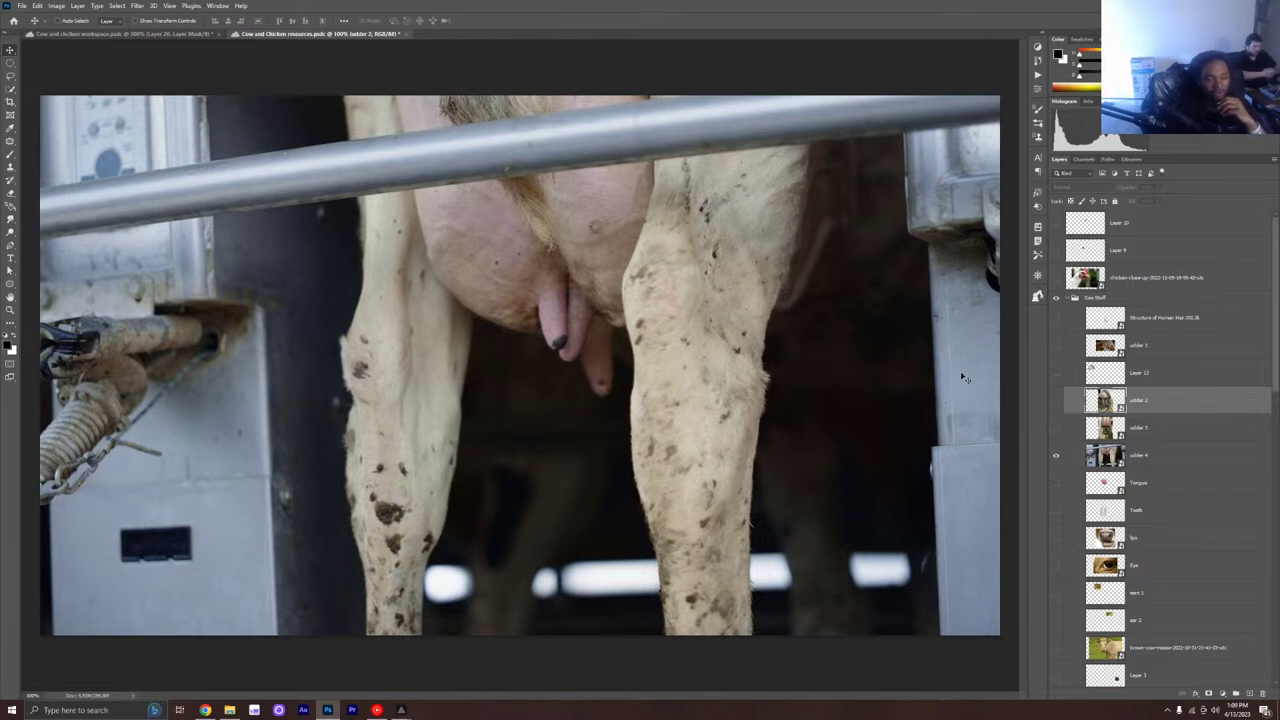
{"action": "left_click", "coordinate": [1055, 457]}
{"action": "left_click", "coordinate": [1054, 457]}
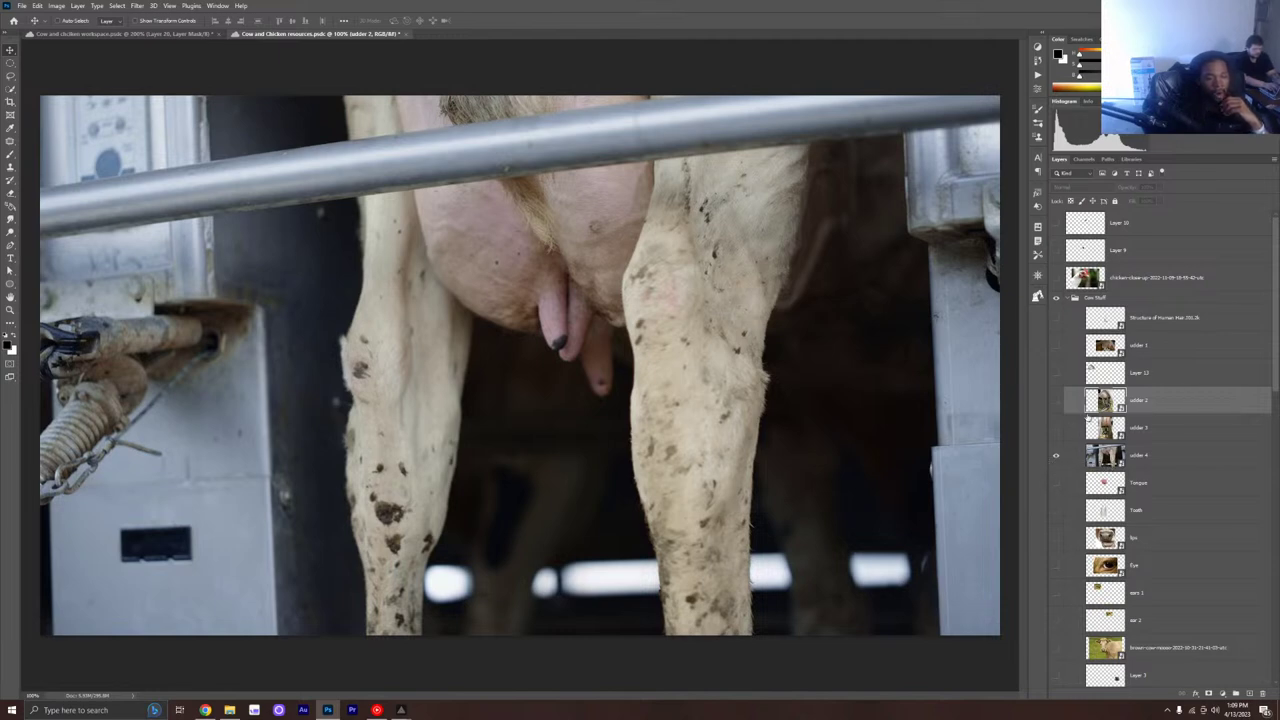
{"action": "left_click", "coordinate": [1056, 428]}
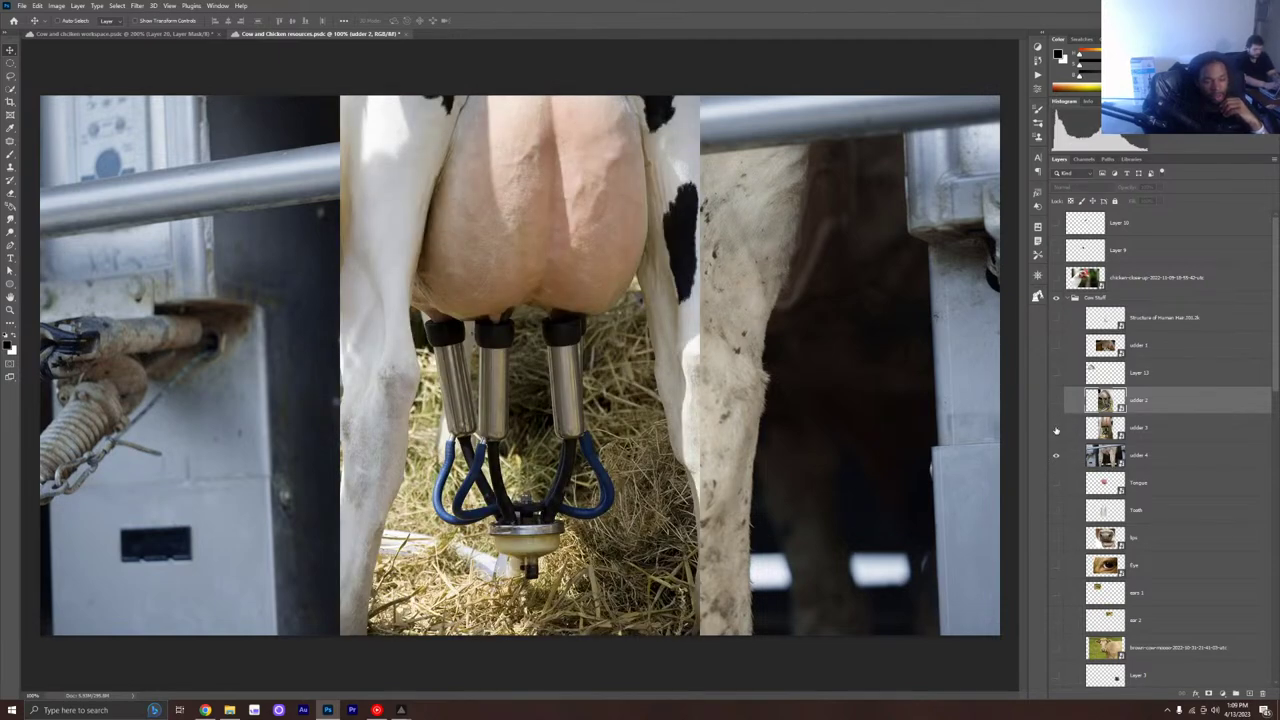
{"action": "left_click", "coordinate": [1056, 428]}
{"action": "left_click", "coordinate": [1057, 400]}
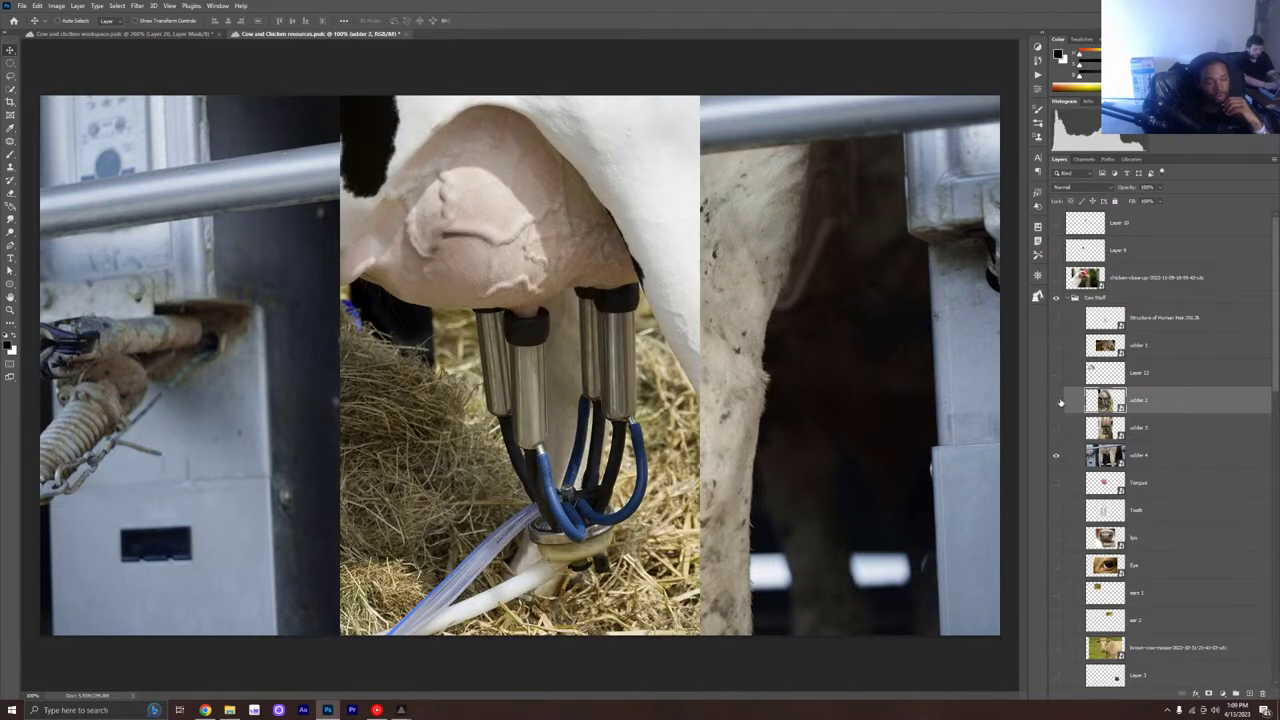
Step: Hide the udder 2 photo and show the udder 1 photo, leaving the earlier udder cutout hidden
{"action": "left_click", "coordinate": [1058, 401]}
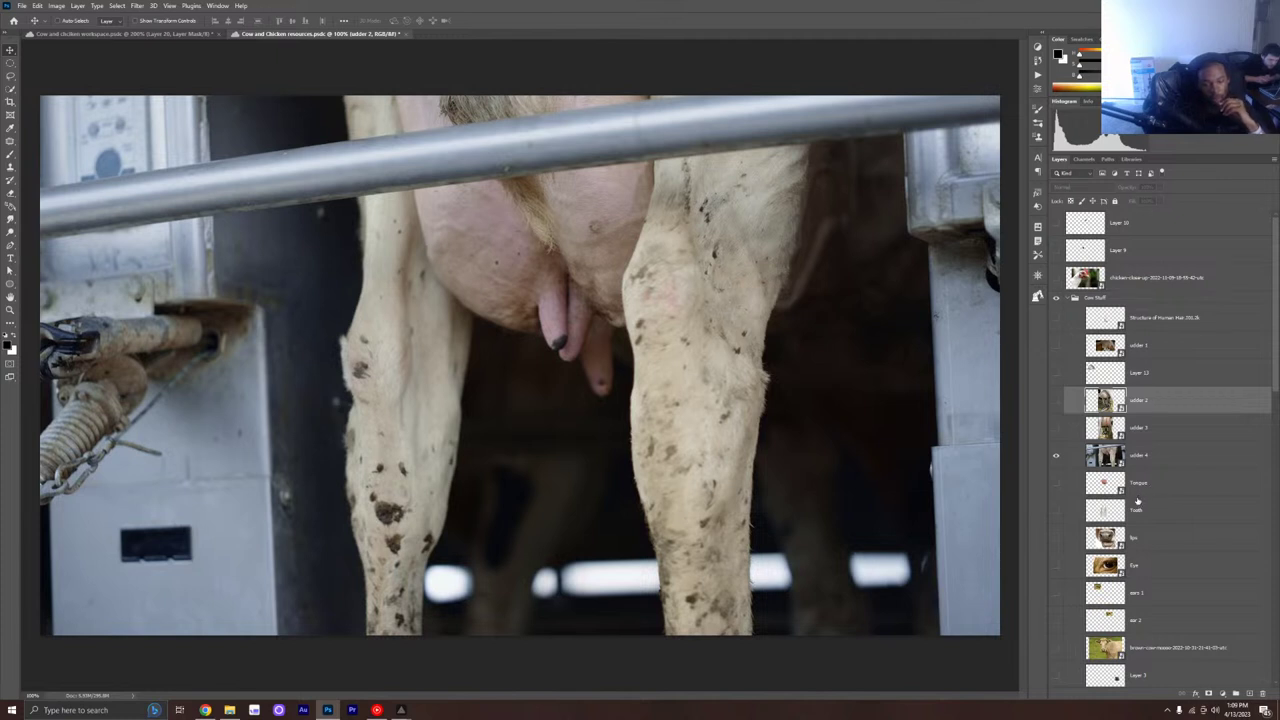
{"action": "left_click", "coordinate": [1056, 373]}
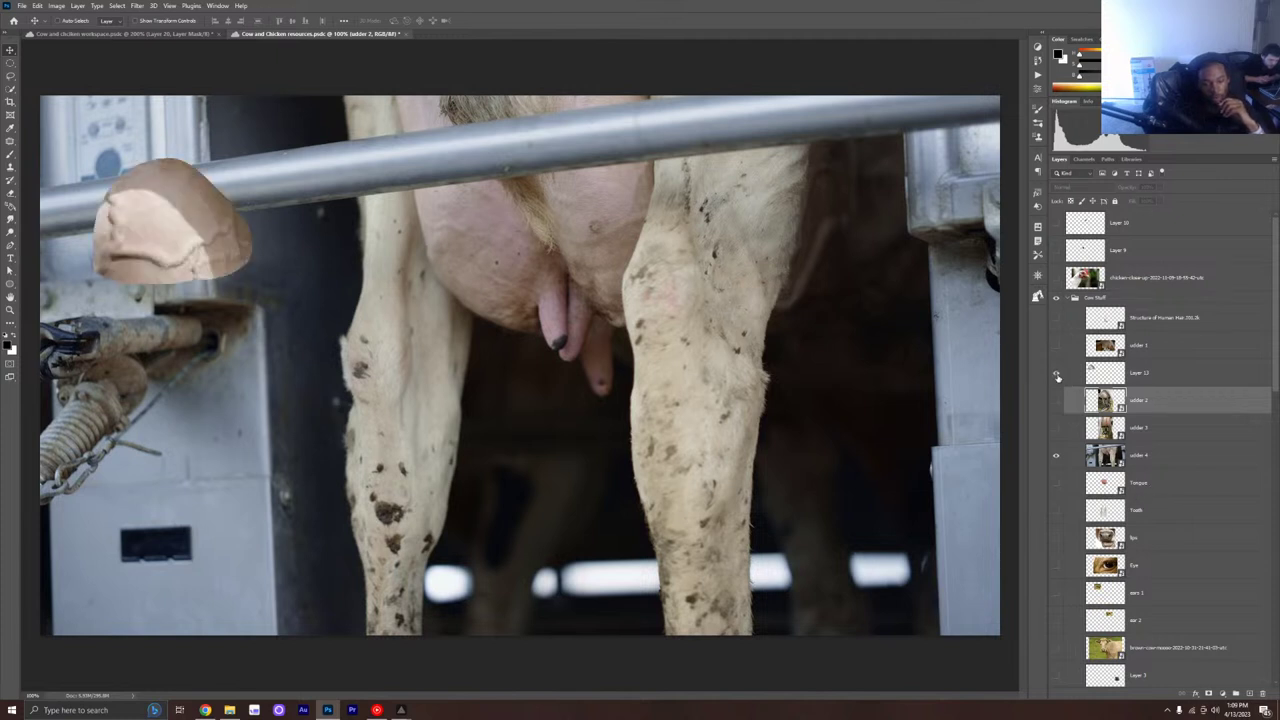
{"action": "left_click", "coordinate": [1056, 374]}
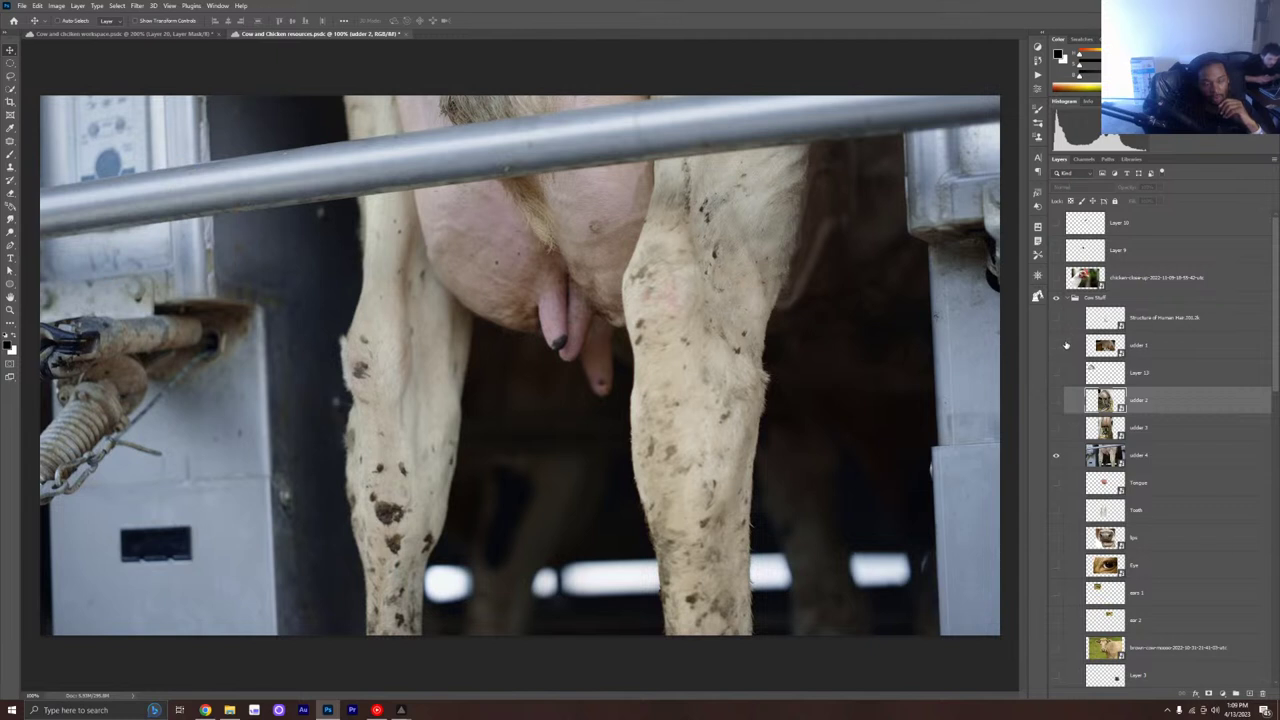
{"action": "left_click", "coordinate": [1066, 345]}
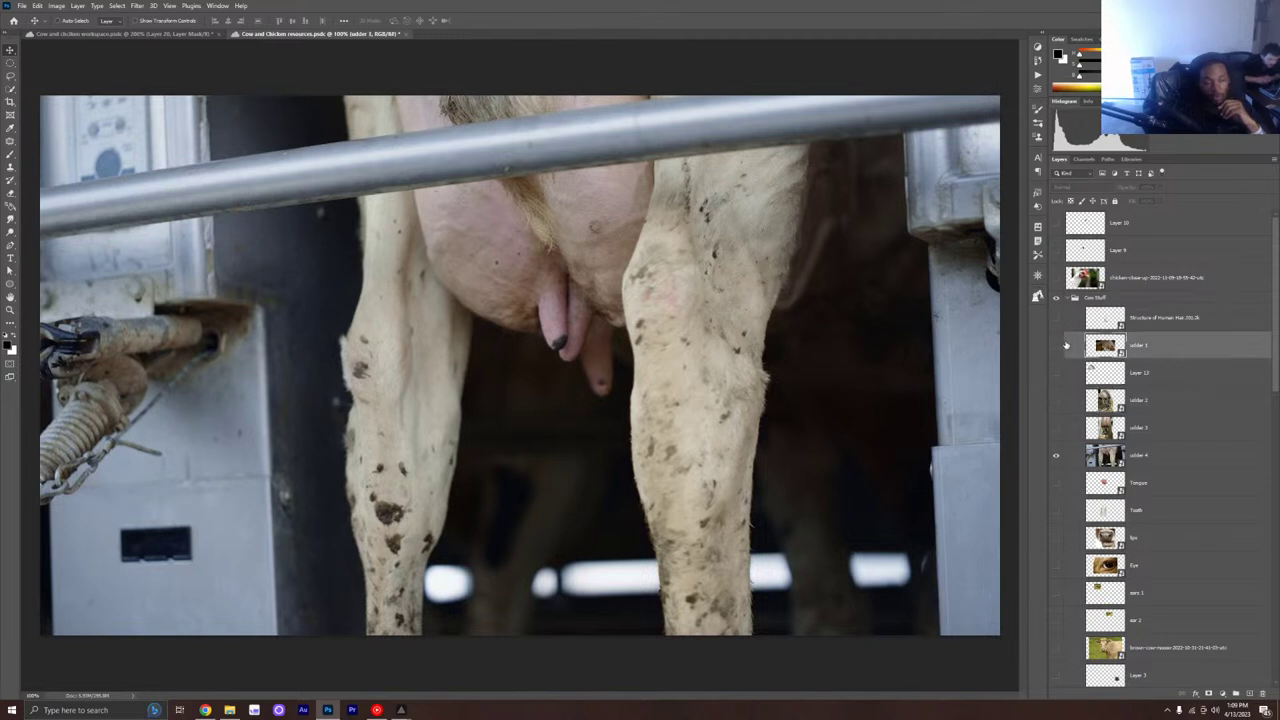
{"action": "left_click", "coordinate": [1059, 347]}
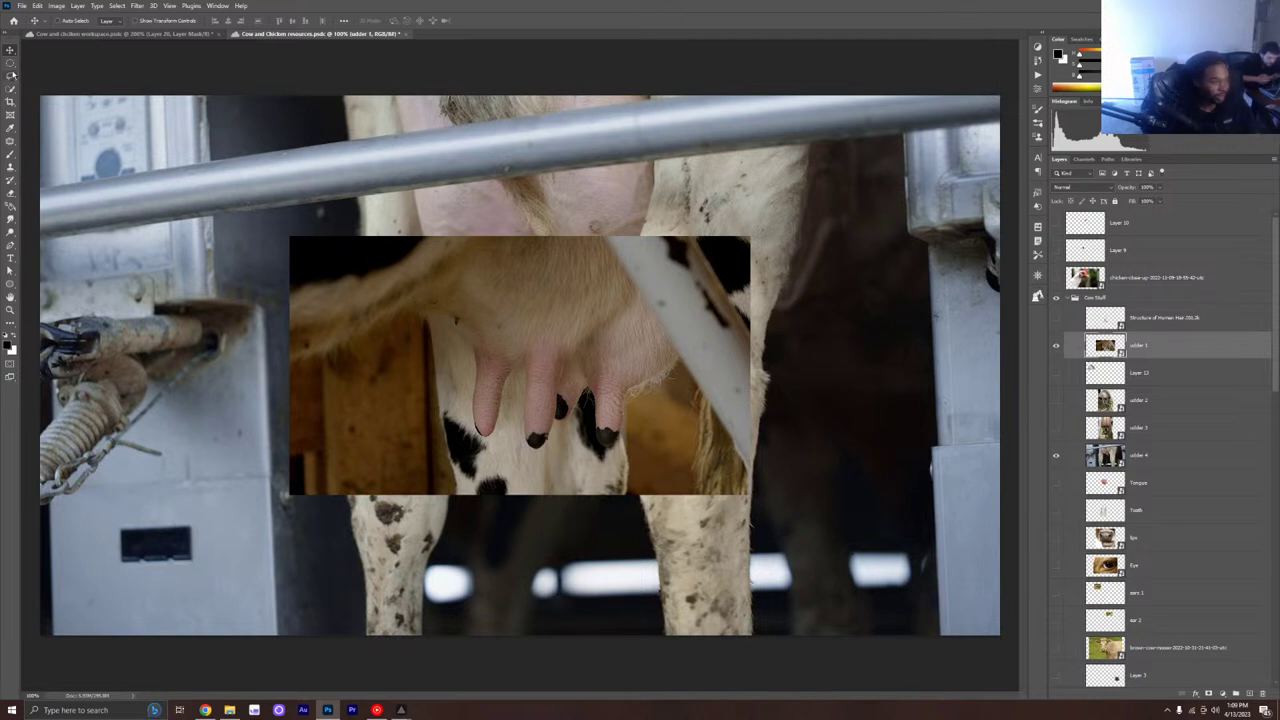
Step: Lasso the udder with its teats in the udder 1 photo, copy it to a new layer and select that layer
{"action": "left_click", "coordinate": [10, 75]}
{"action": "mouse_move", "coordinate": [465, 260]}
{"action": "left_mouse_down"}
{"action": "mouse_move", "coordinate": [454, 391]}
{"action": "mouse_move", "coordinate": [471, 451]}
{"action": "mouse_move", "coordinate": [522, 466]}
{"action": "mouse_move", "coordinate": [627, 462]}
{"action": "mouse_move", "coordinate": [686, 376]}
{"action": "mouse_move", "coordinate": [681, 347]}
{"action": "mouse_move", "coordinate": [587, 254]}
{"action": "mouse_move", "coordinate": [465, 259]}
{"action": "left_mouse_up"}
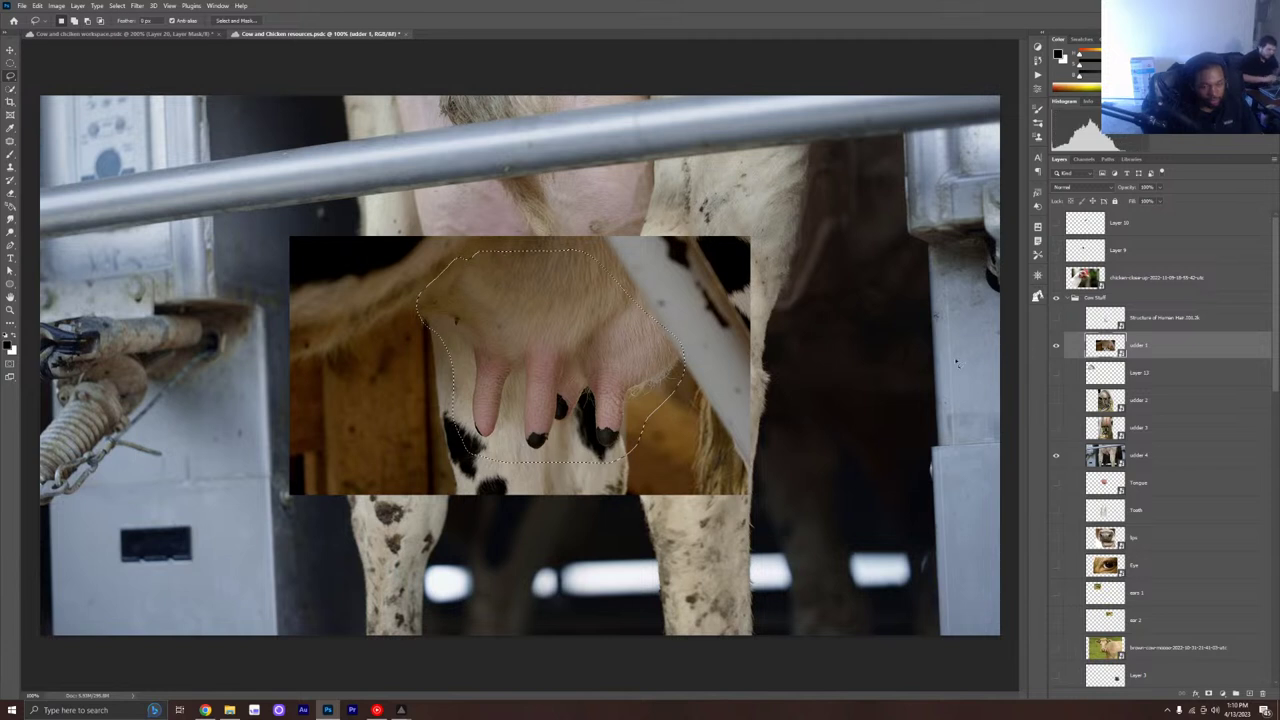
{"action": "key", "text": "ctrl+j"}
{"action": "left_click", "coordinate": [1172, 332]}
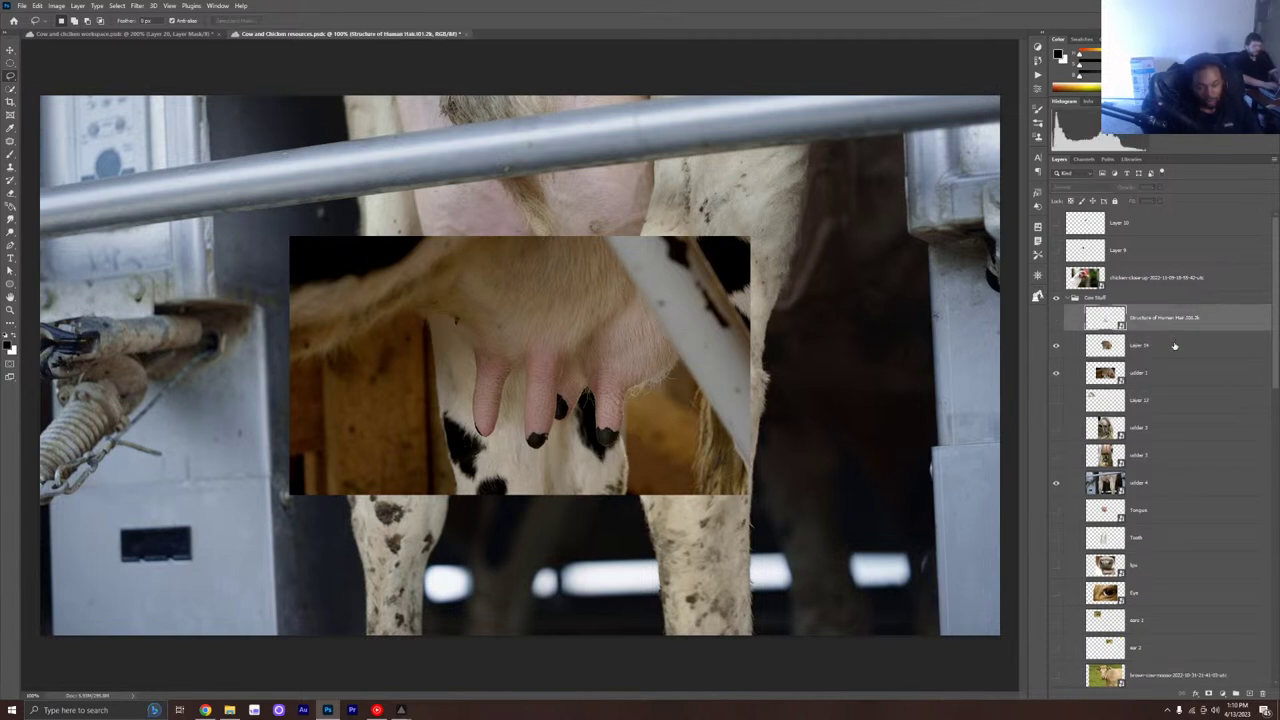
{"action": "left_click", "coordinate": [1174, 347]}
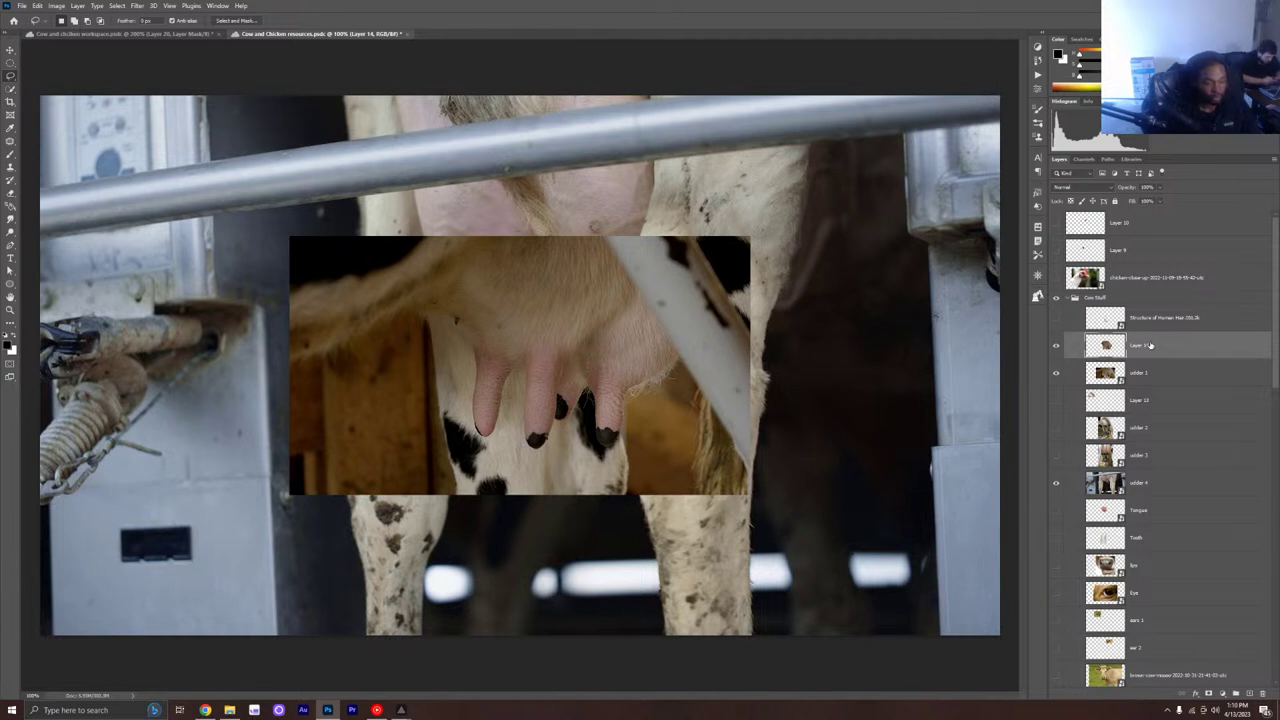
Step: In the Cow and chicken workspace document, hide the old udder layer and paste the new udder cutout above the Hoof Hand layer
{"action": "left_click", "coordinate": [106, 36]}
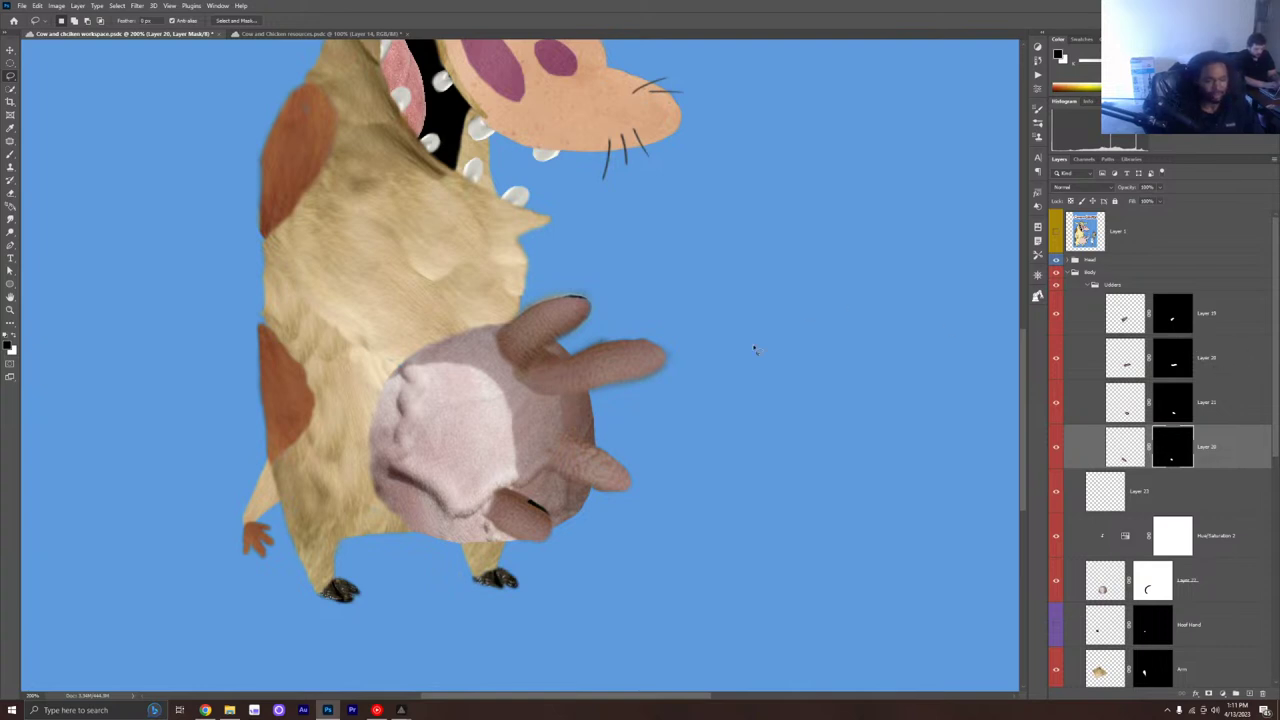
{"action": "scroll", "coordinate": [1086, 363], "scroll_direction": "down", "scroll_amount": 2}
{"action": "scroll", "coordinate": [1084, 380], "scroll_direction": "up", "scroll_amount": 2}
{"action": "scroll", "coordinate": [1082, 393], "scroll_direction": "down", "scroll_amount": 1}
{"action": "scroll", "coordinate": [1082, 393], "scroll_direction": "up", "scroll_amount": 1}
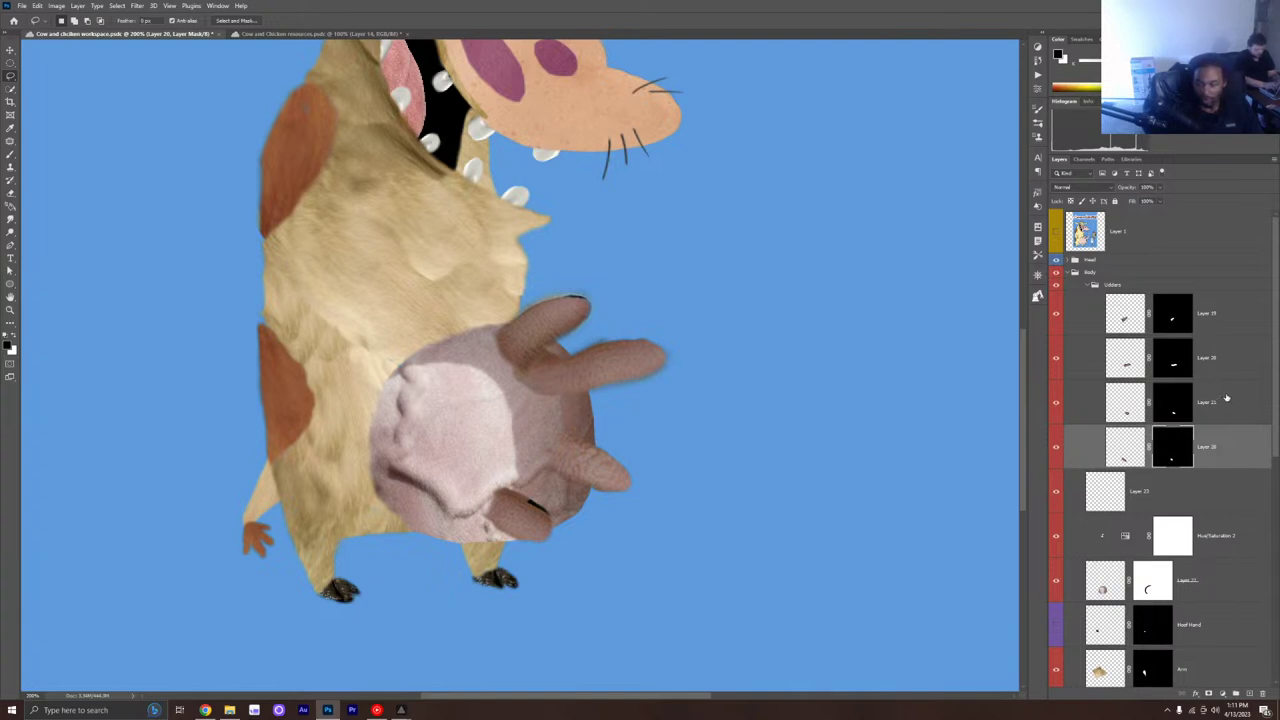
{"action": "left_click", "coordinate": [1055, 578]}
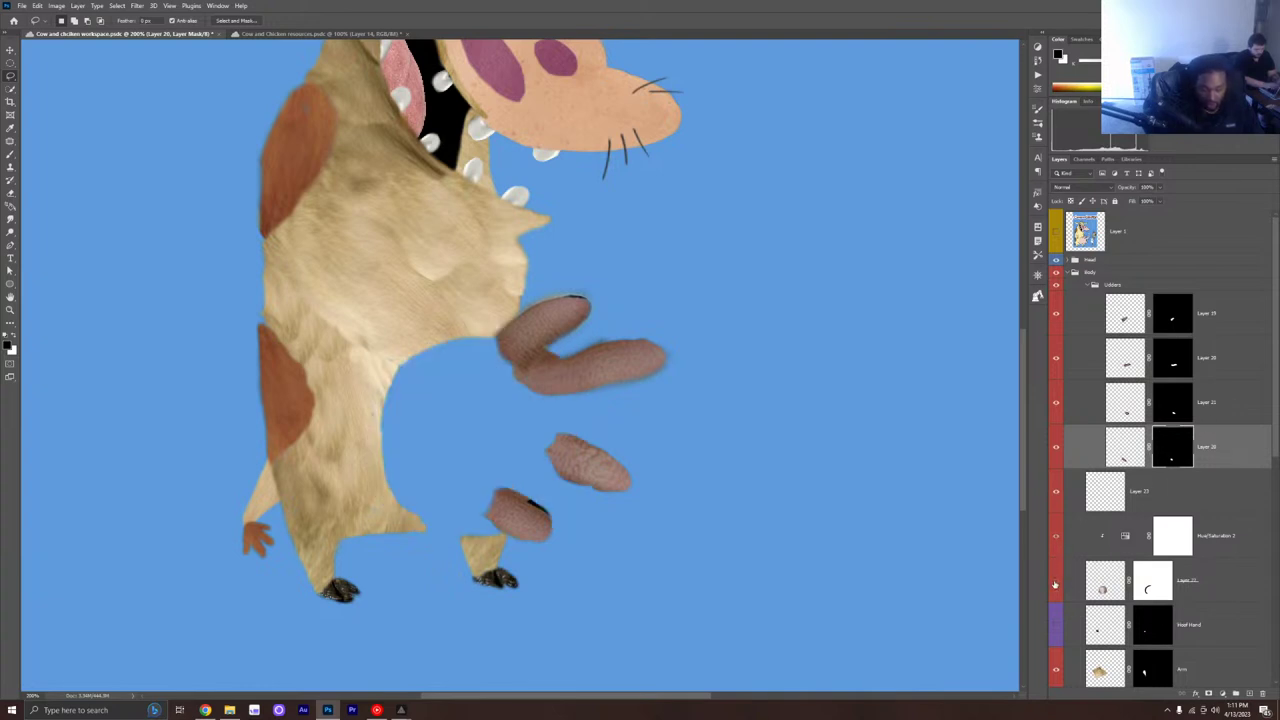
{"action": "left_click", "coordinate": [1221, 595]}
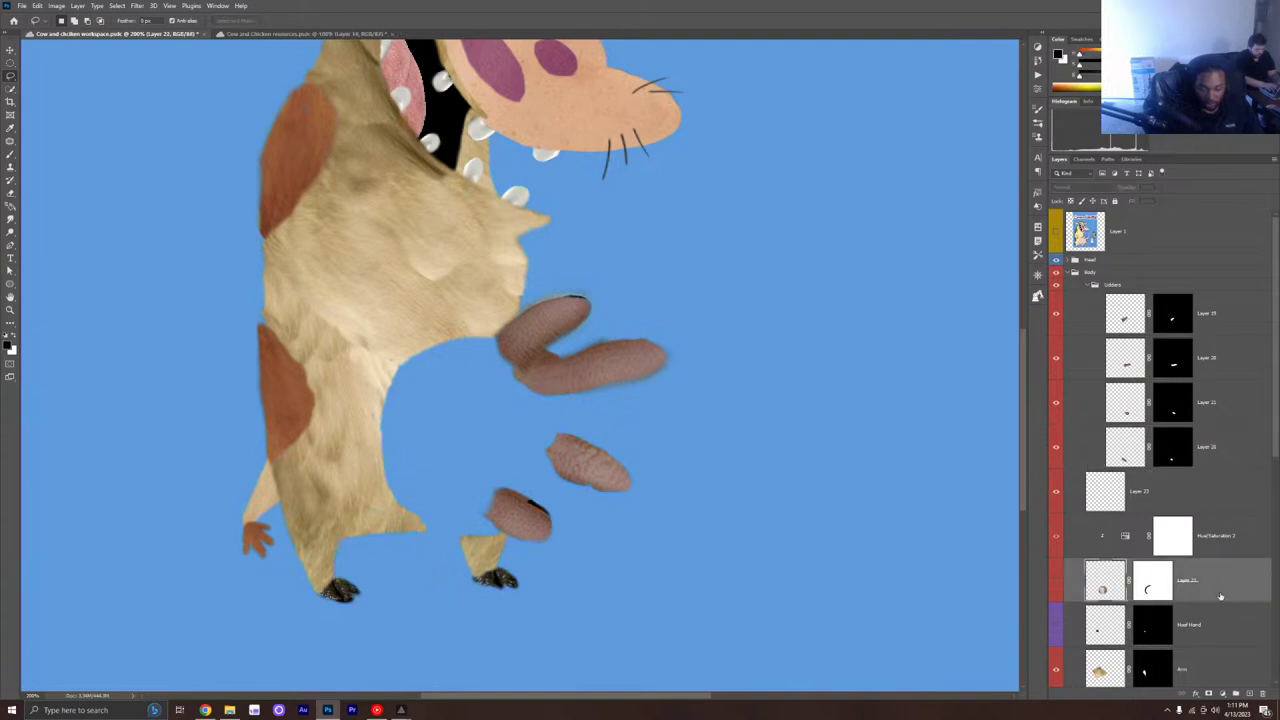
{"action": "left_click", "coordinate": [1226, 622]}
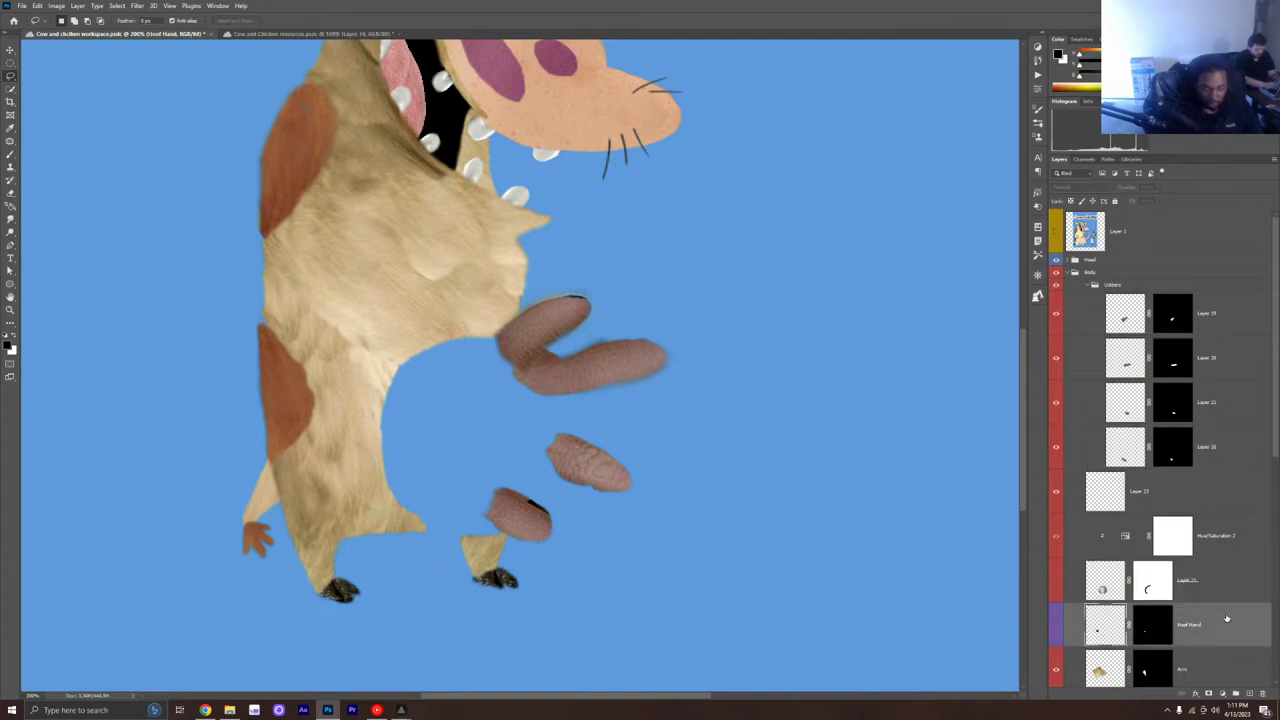
{"action": "key", "text": "ctrl+v"}
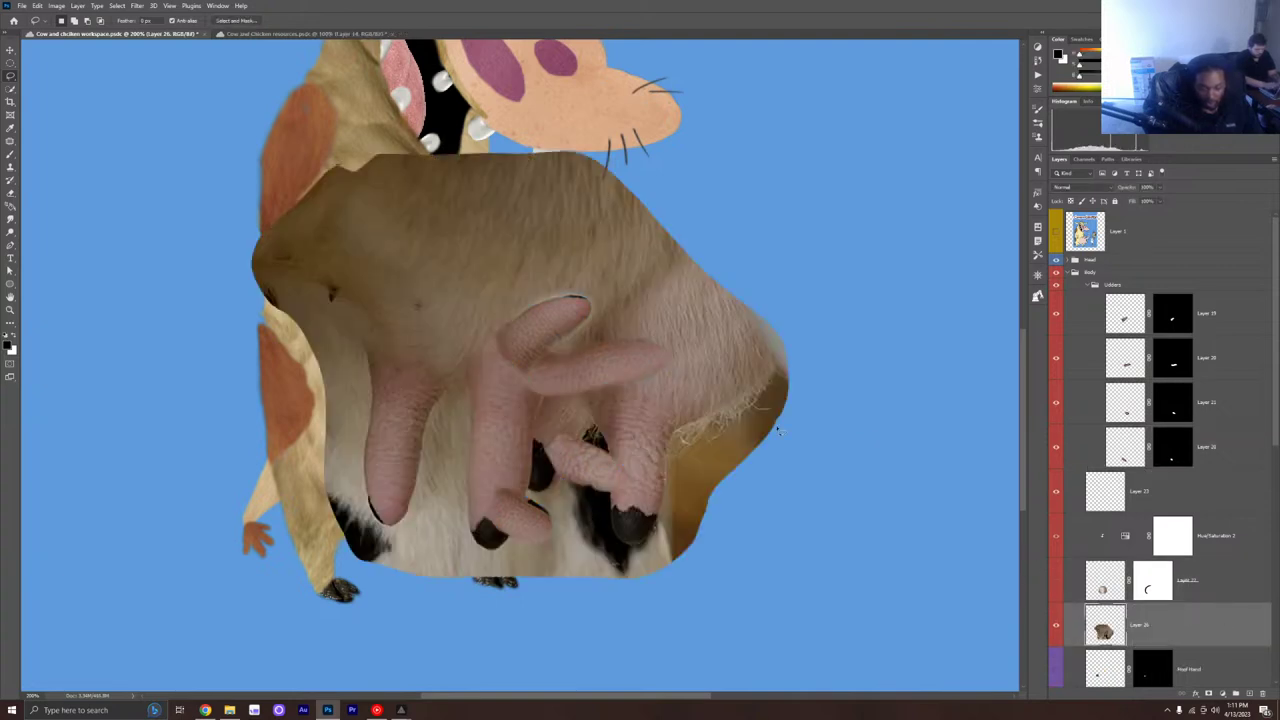
Step: Rotate the pasted udder about -79°, scale it to about 50% and place it against the cow's belly with the teats pointing outward
{"action": "key", "text": "v"}
{"action": "left_click_drag", "start_coordinate": [630, 397], "coordinate": [663, 503]}
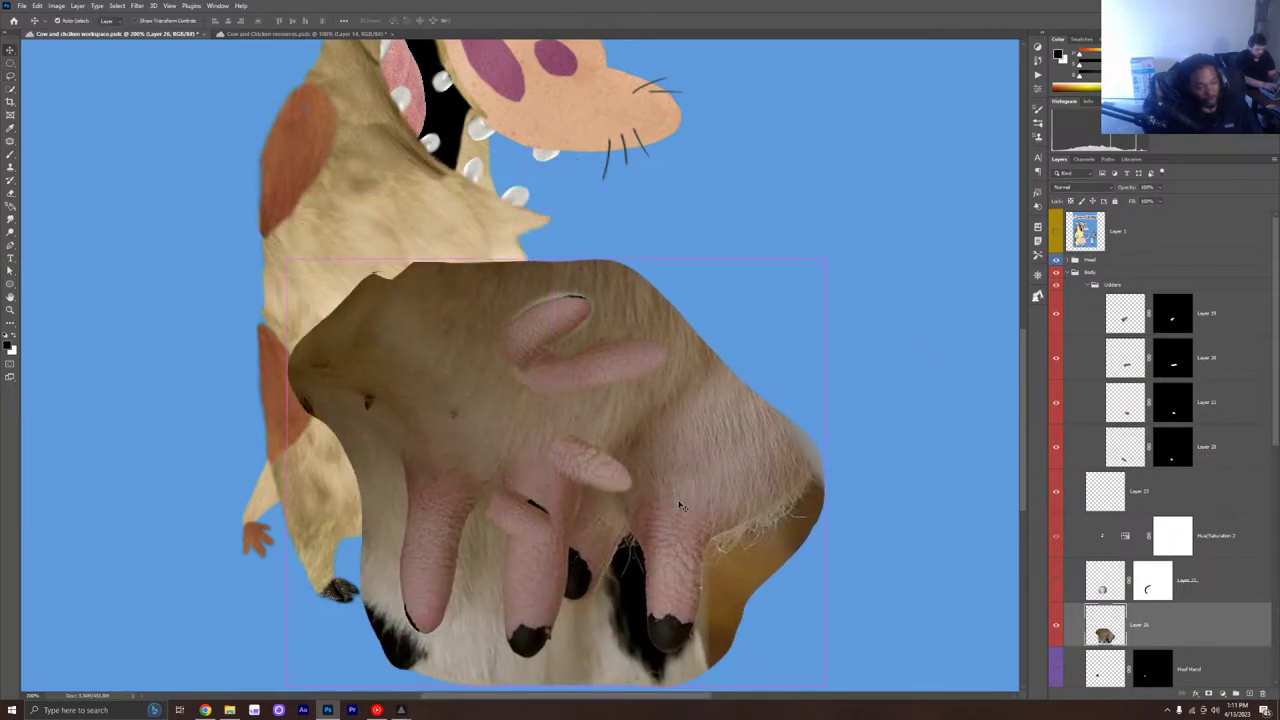
{"action": "key", "text": "ctrl+t"}
{"action": "left_click_drag", "start_coordinate": [263, 253], "coordinate": [385, 632]}
{"action": "left_click_drag", "start_coordinate": [456, 535], "coordinate": [421, 525]}
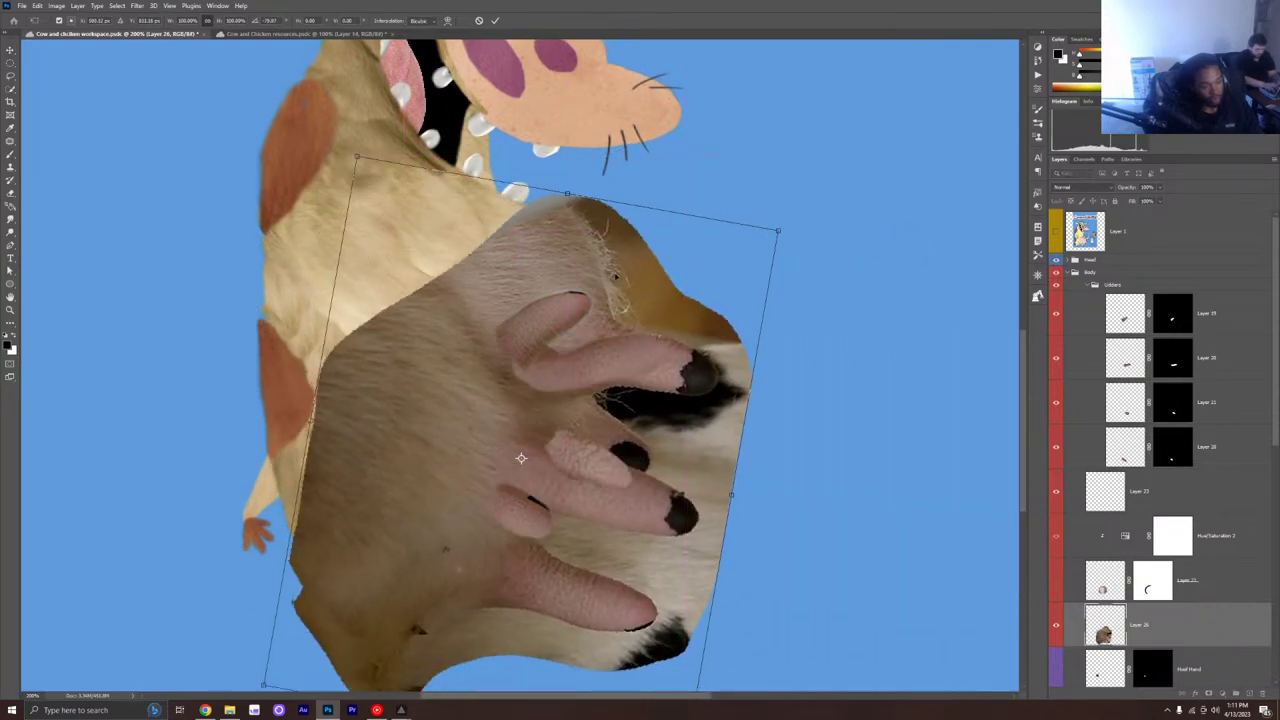
{"action": "left_click_drag", "start_coordinate": [781, 229], "coordinate": [492, 483]}
{"action": "left_click_drag", "start_coordinate": [405, 513], "coordinate": [447, 451]}
{"action": "left_click_drag", "start_coordinate": [398, 403], "coordinate": [376, 399]}
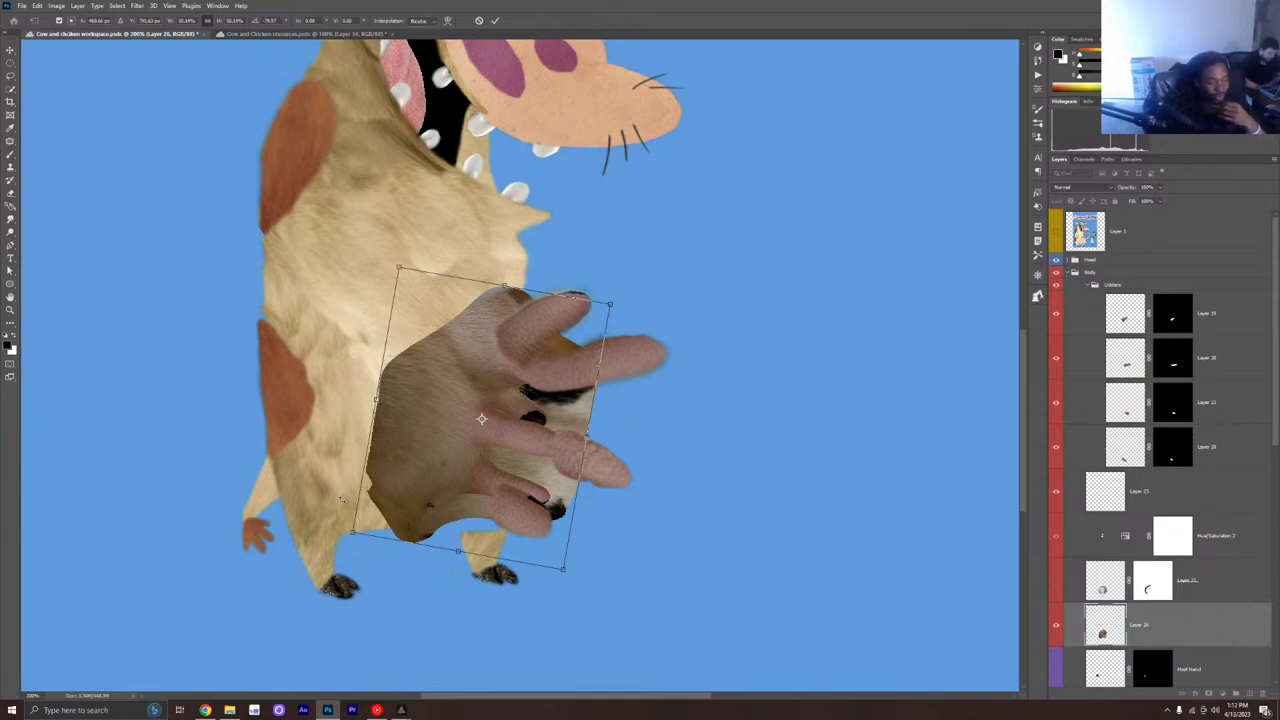
{"action": "left_click", "coordinate": [494, 20]}
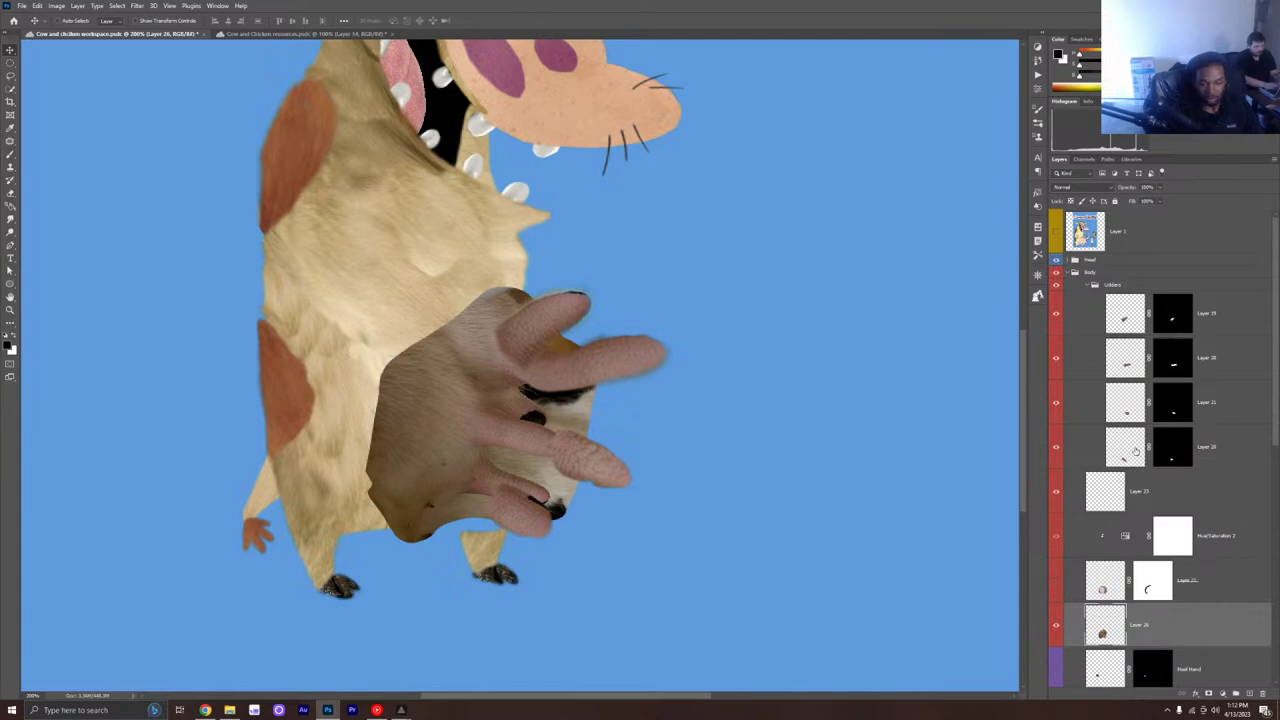
Step: Hide the four old teat layers and nudge the new udder to fit the cartoon reference, showing the reference only for the alignment
{"action": "left_click", "coordinate": [1055, 402]}
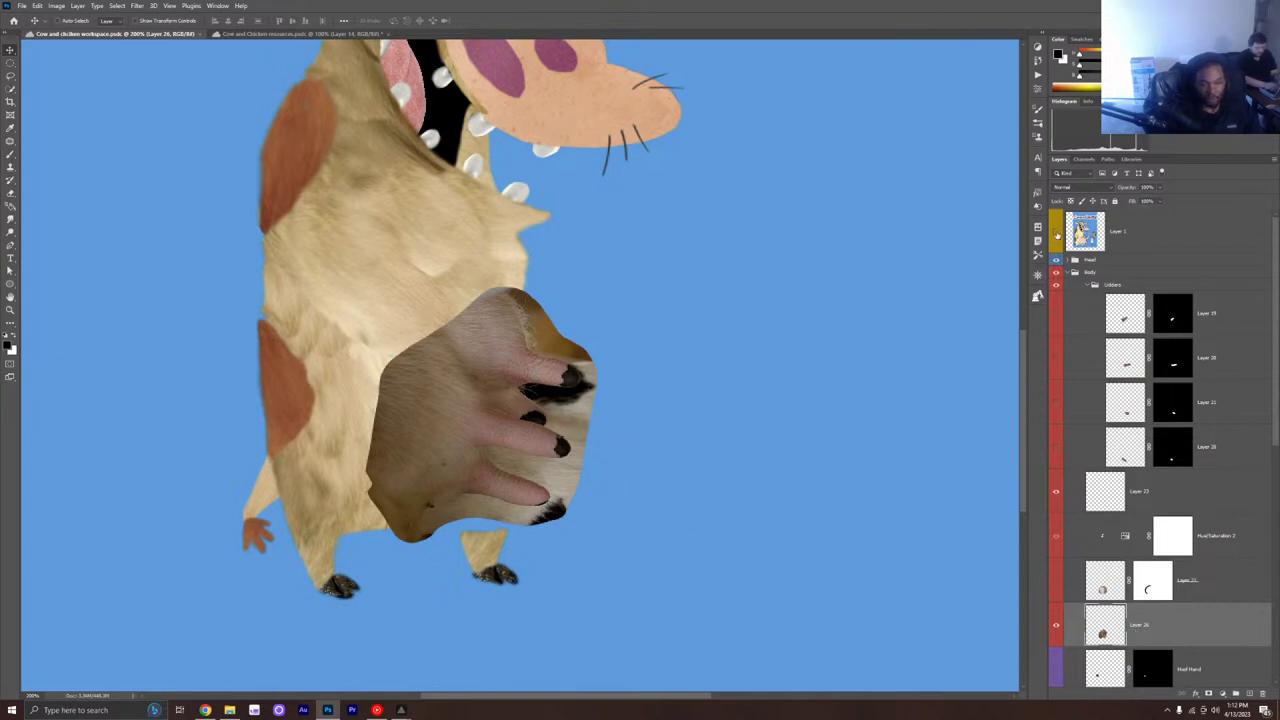
{"action": "left_click", "coordinate": [1057, 233]}
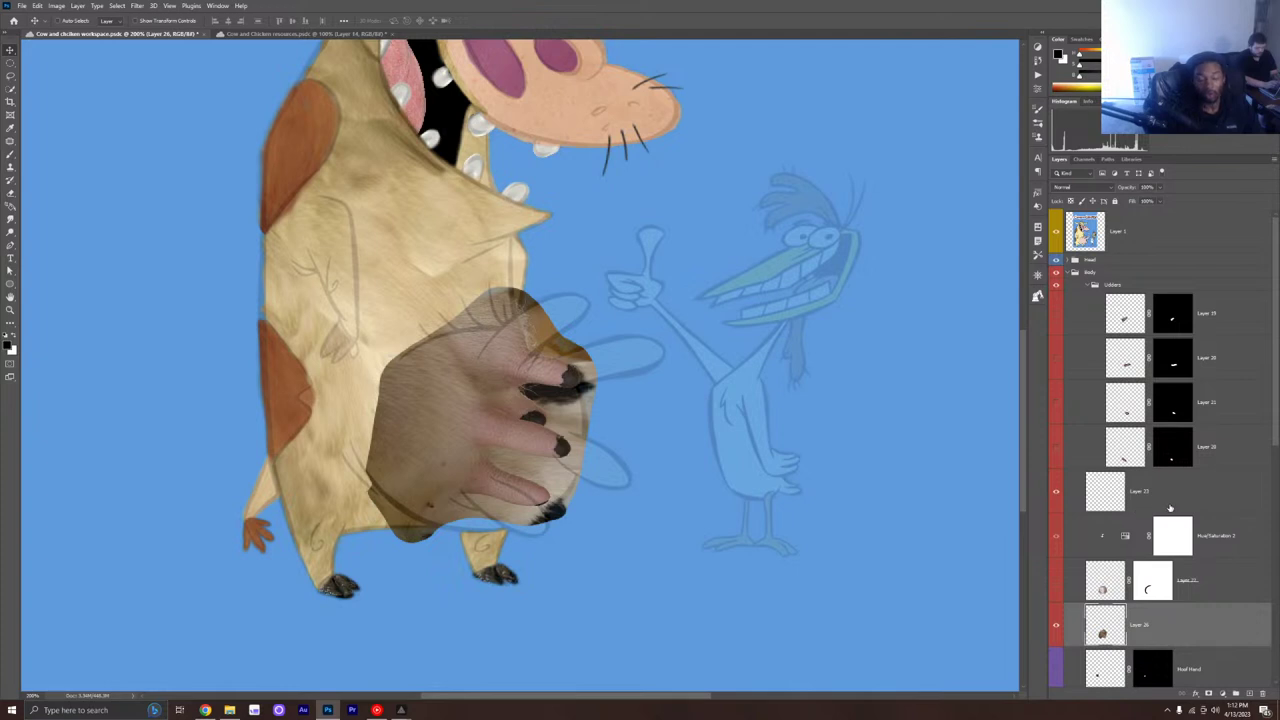
{"action": "left_click", "coordinate": [1055, 624]}
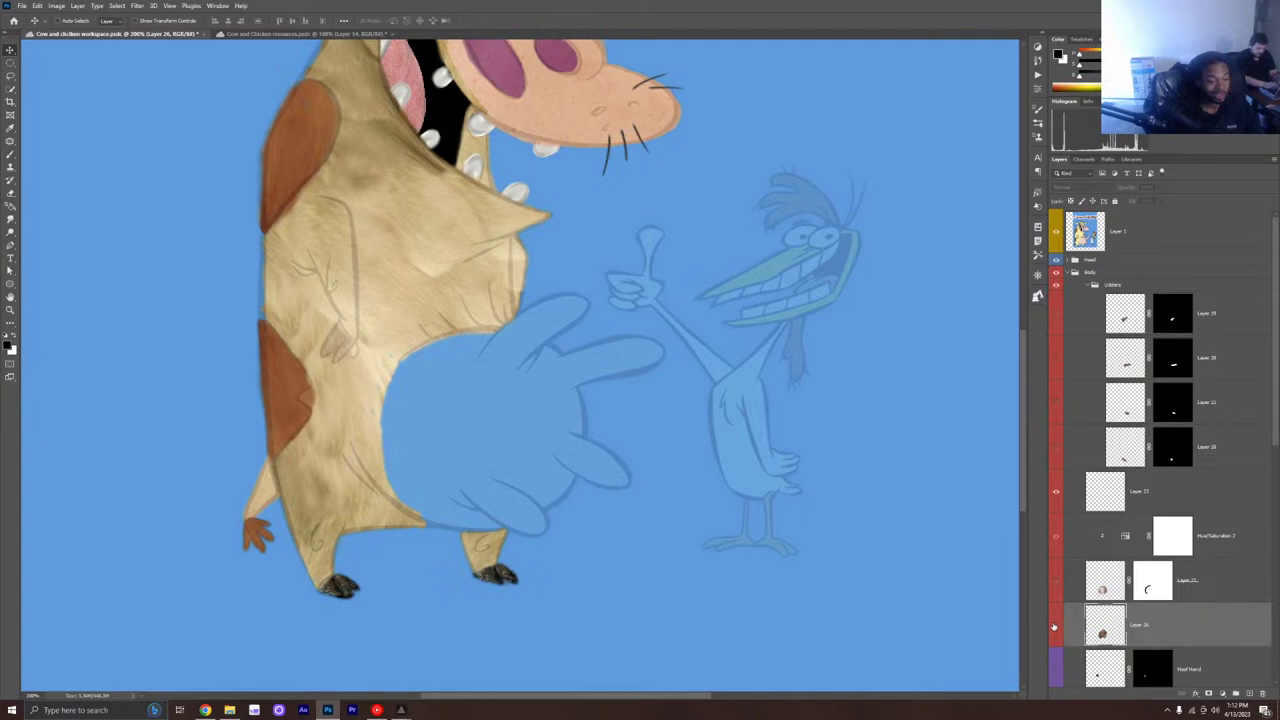
{"action": "left_click", "coordinate": [1055, 625]}
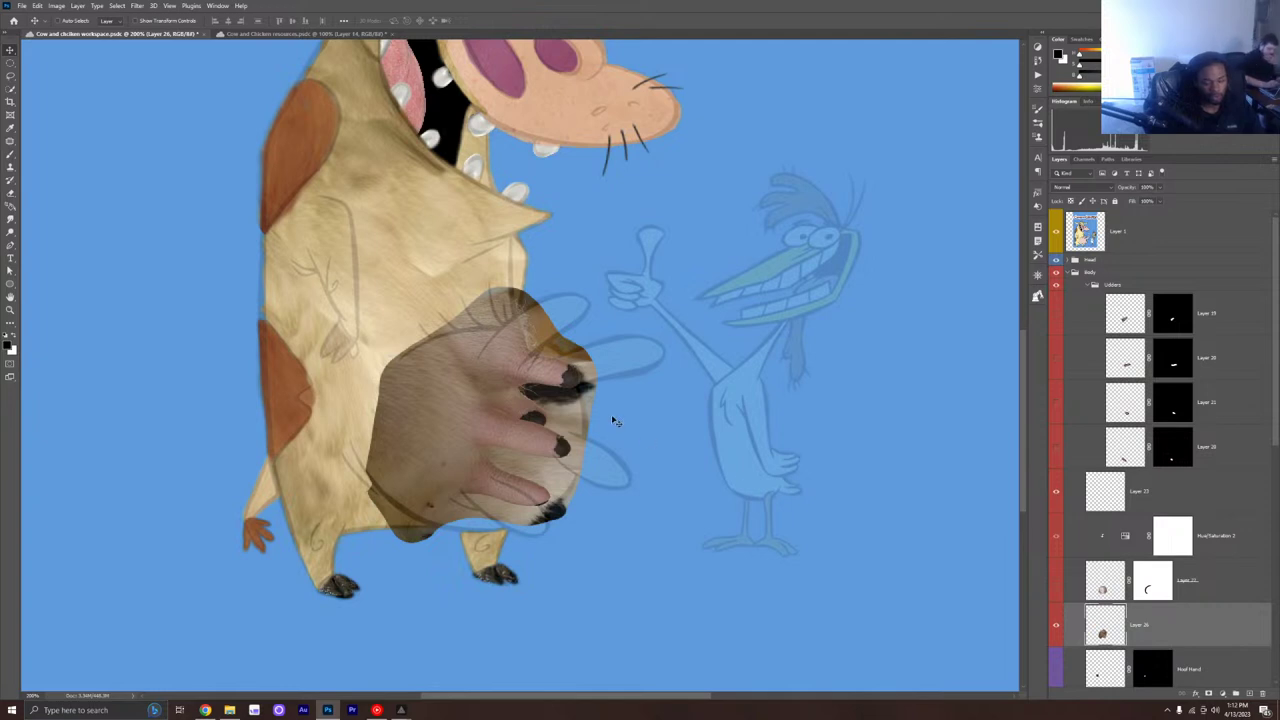
{"action": "mouse_move", "coordinate": [551, 420]}
{"action": "left_mouse_down"}
{"action": "mouse_move", "coordinate": [590, 425]}
{"action": "mouse_move", "coordinate": [566, 424]}
{"action": "left_mouse_up"}
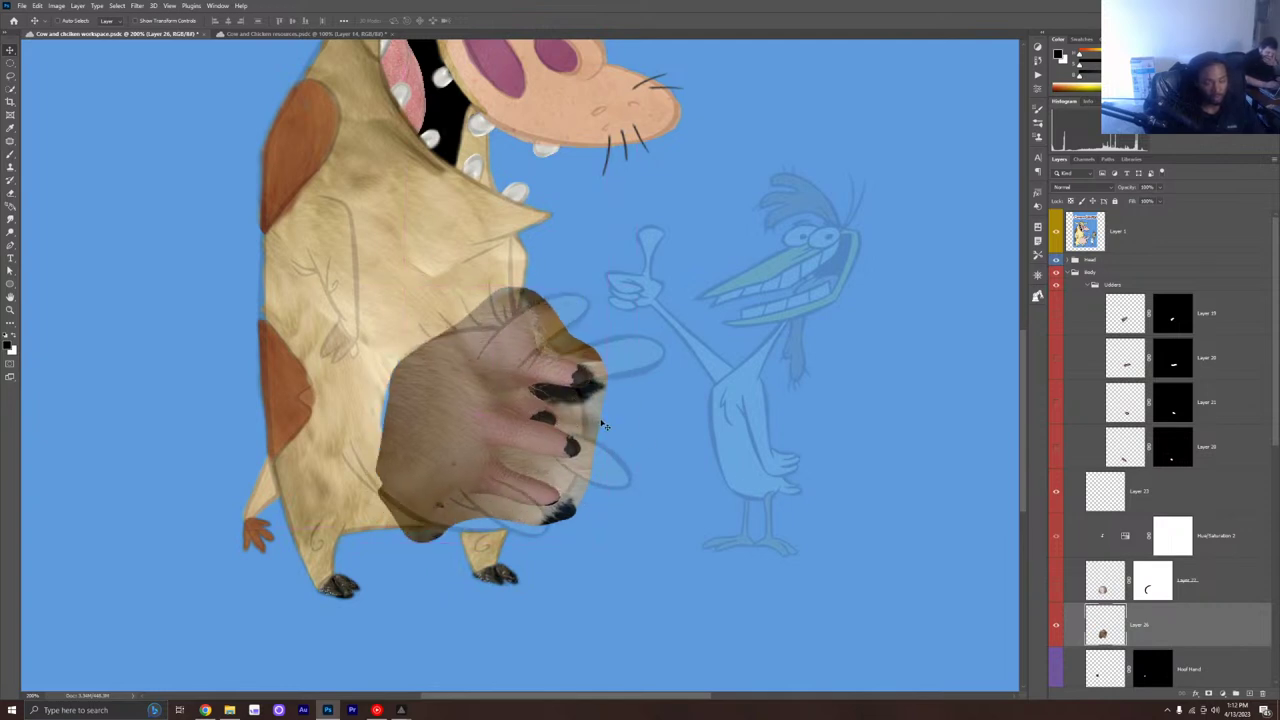
{"action": "mouse_move", "coordinate": [595, 431]}
{"action": "left_mouse_down"}
{"action": "mouse_move", "coordinate": [642, 425]}
{"action": "mouse_move", "coordinate": [588, 432]}
{"action": "left_mouse_up"}
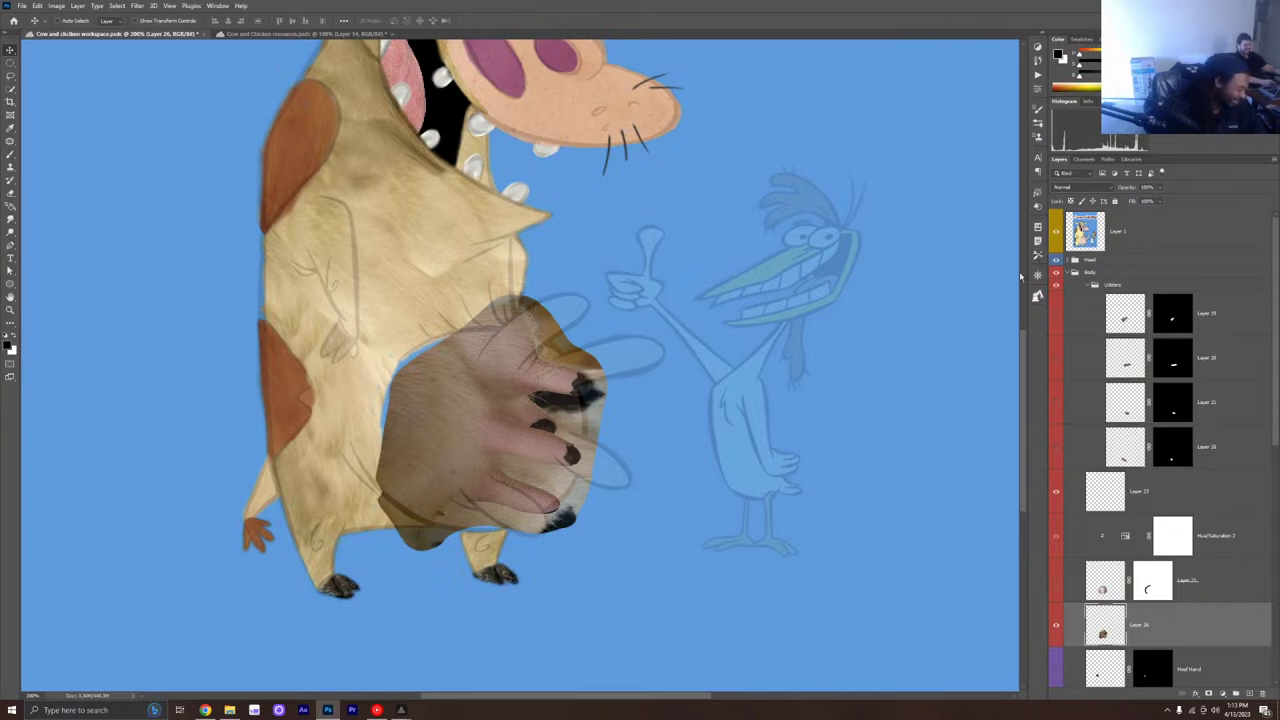
{"action": "left_click", "coordinate": [1055, 233]}
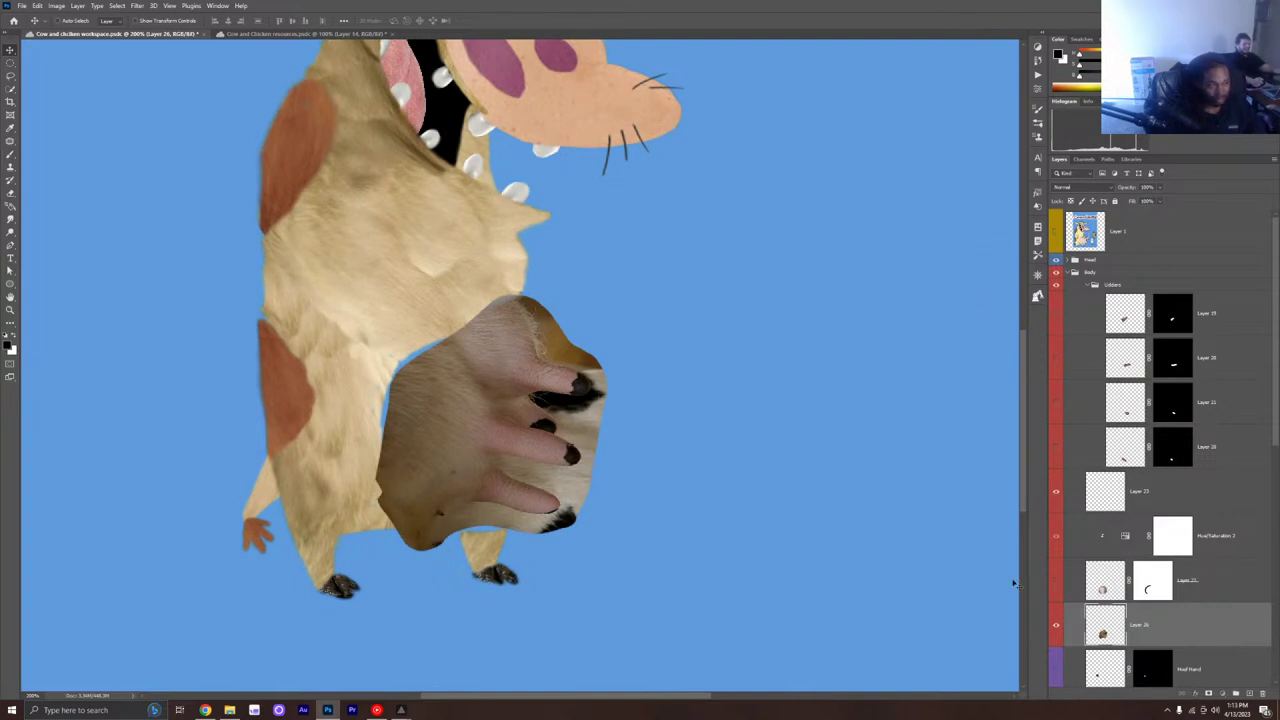
Step: Lasso the uppermost teat of the new udder, copy it to its own layer and name that layer "nip 1"
{"action": "left_click", "coordinate": [11, 77]}
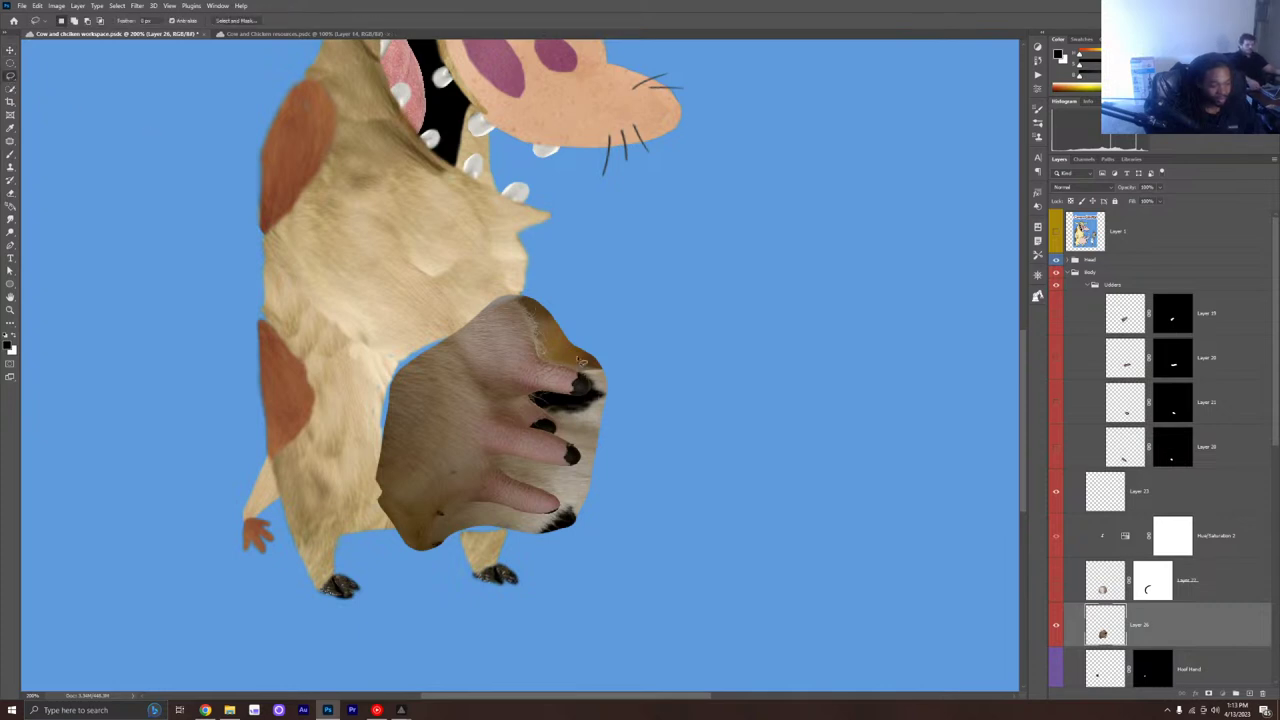
{"action": "mouse_move", "coordinate": [580, 360]}
{"action": "left_mouse_down"}
{"action": "mouse_move", "coordinate": [526, 305]}
{"action": "mouse_move", "coordinate": [485, 298]}
{"action": "mouse_move", "coordinate": [466, 348]}
{"action": "mouse_move", "coordinate": [482, 395]}
{"action": "mouse_move", "coordinate": [559, 417]}
{"action": "mouse_move", "coordinate": [602, 406]}
{"action": "mouse_move", "coordinate": [584, 357]}
{"action": "left_mouse_up"}
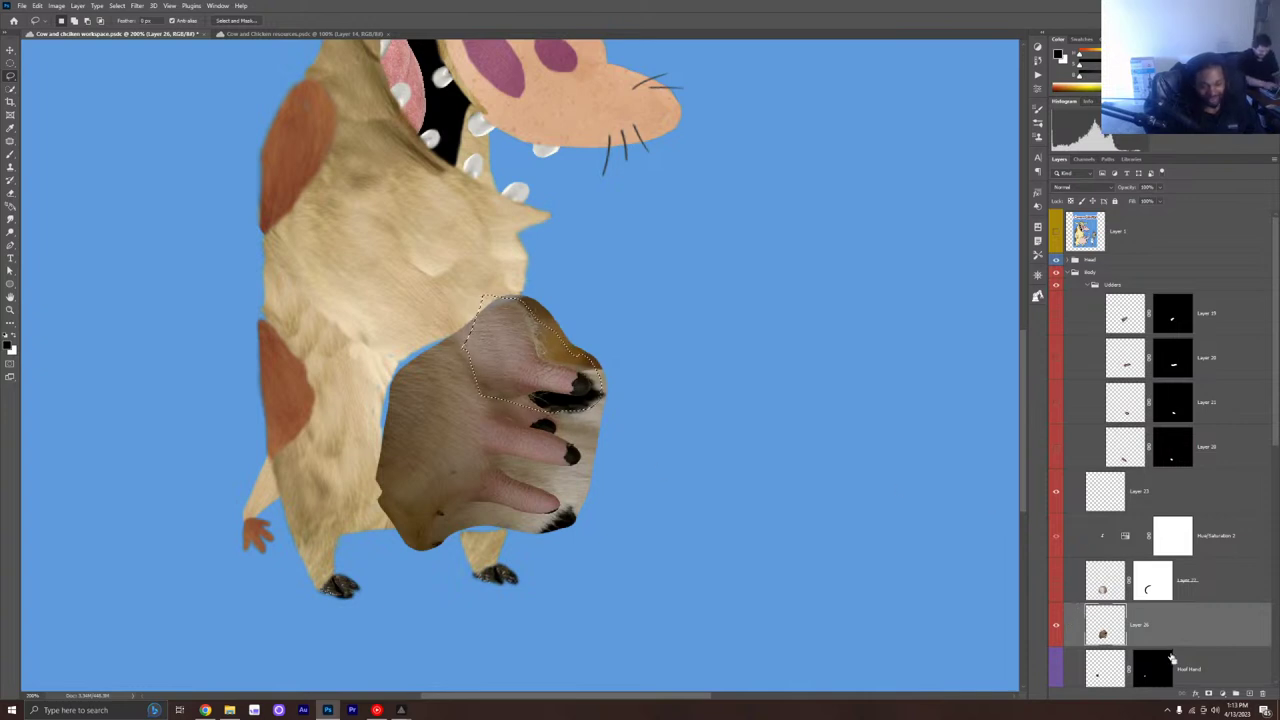
{"action": "key", "text": "ctrl+j"}
{"action": "double_click", "coordinate": [1137, 625]}
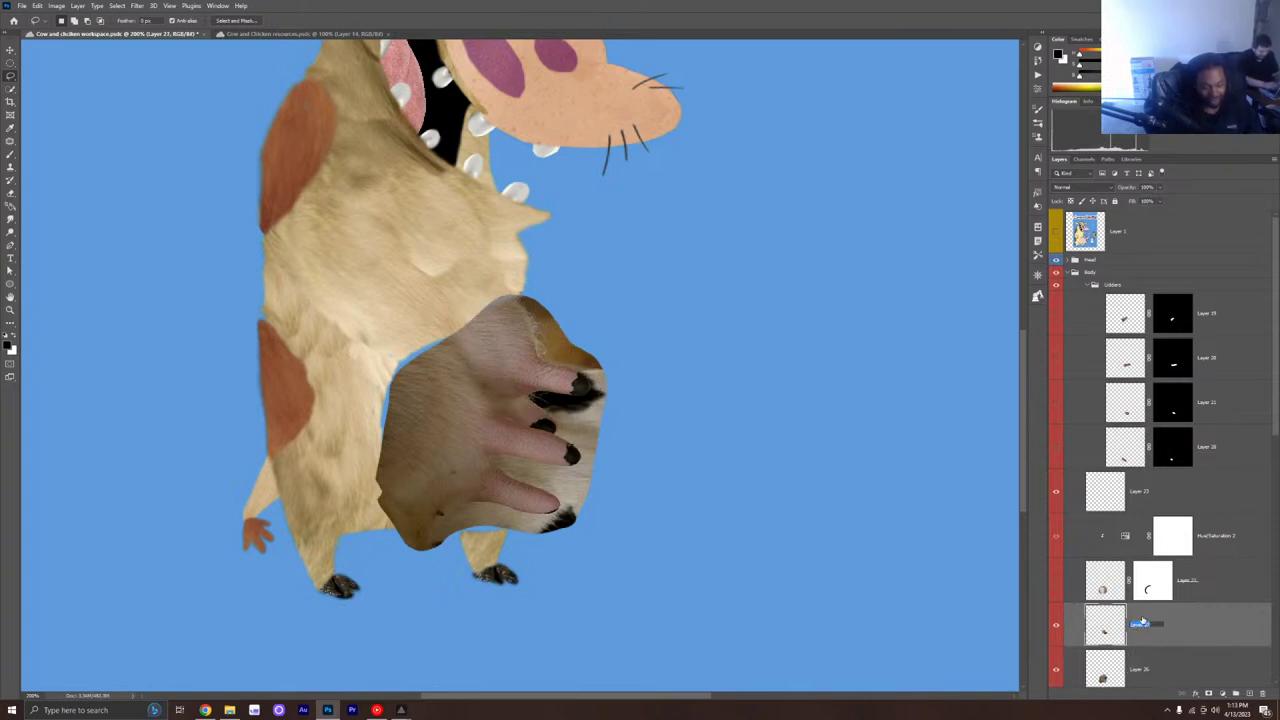
{"action": "key", "text": "BackSpace"}
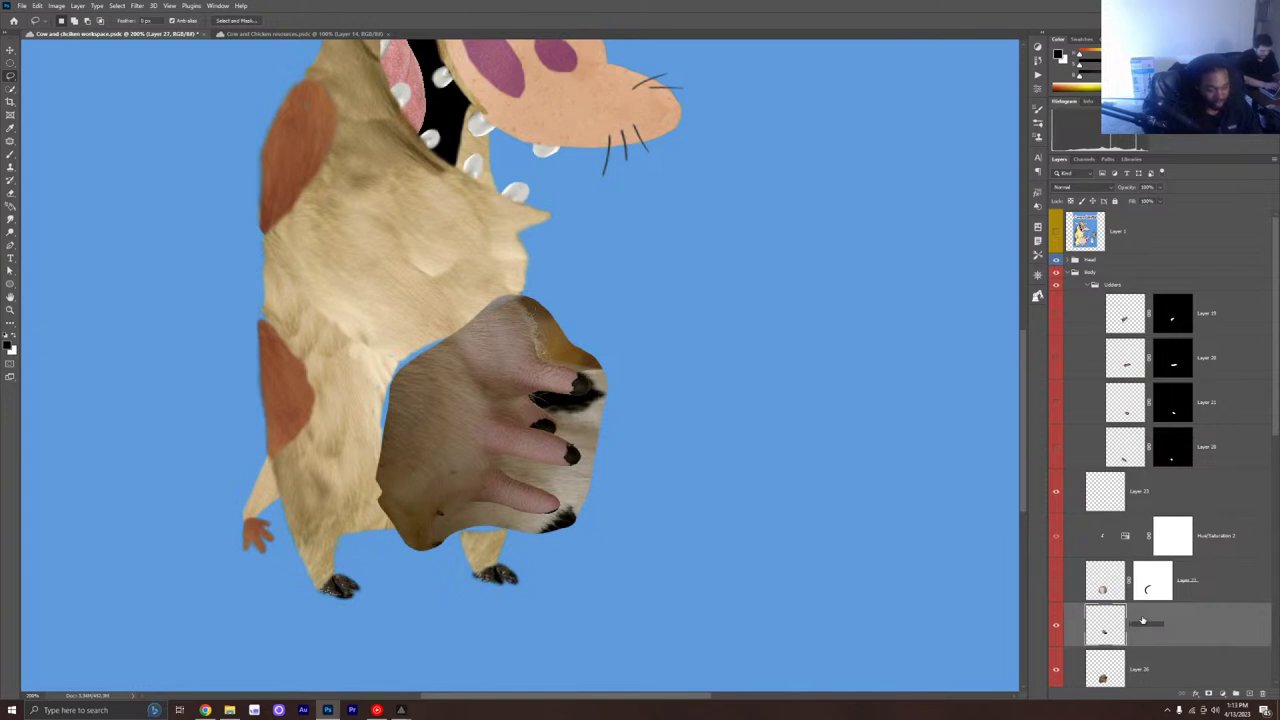
{"action": "type", "text": "nip 1"}
{"action": "key", "text": "Return"}
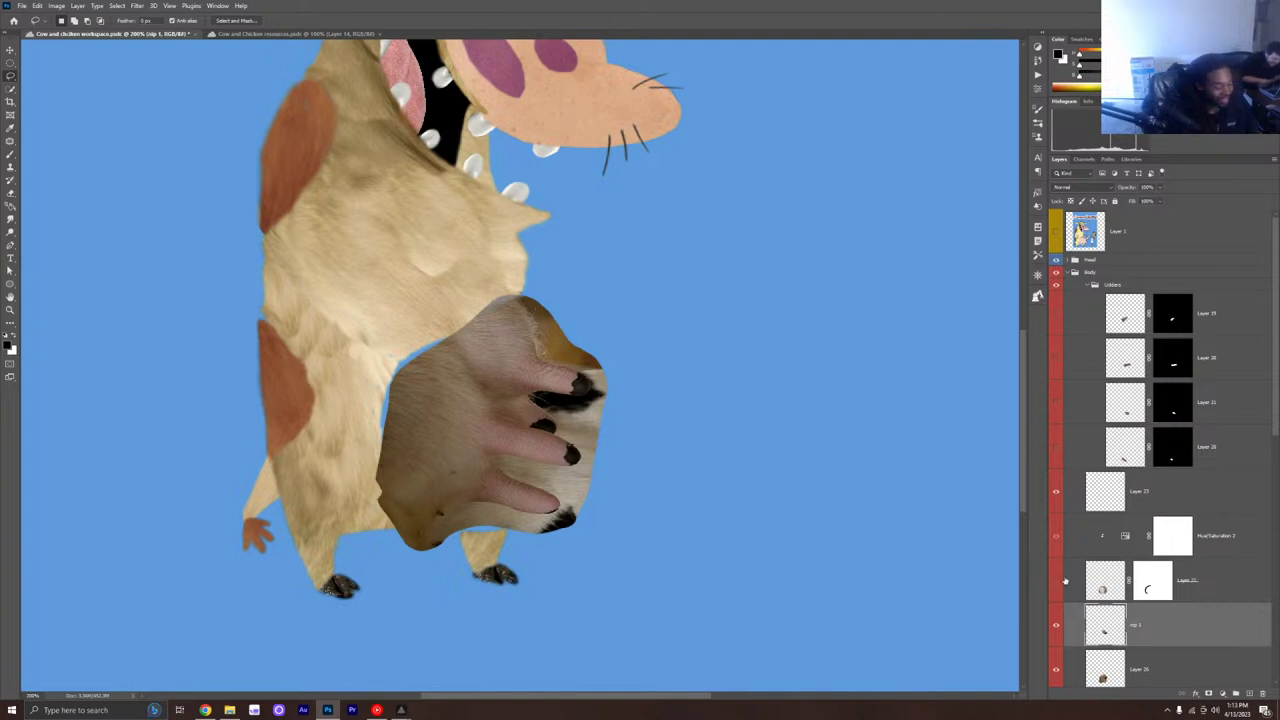
Step: Lasso the middle teat on the new udder layer, copy it to its own layer and name that layer "nip 2"
{"action": "left_click", "coordinate": [1153, 677]}
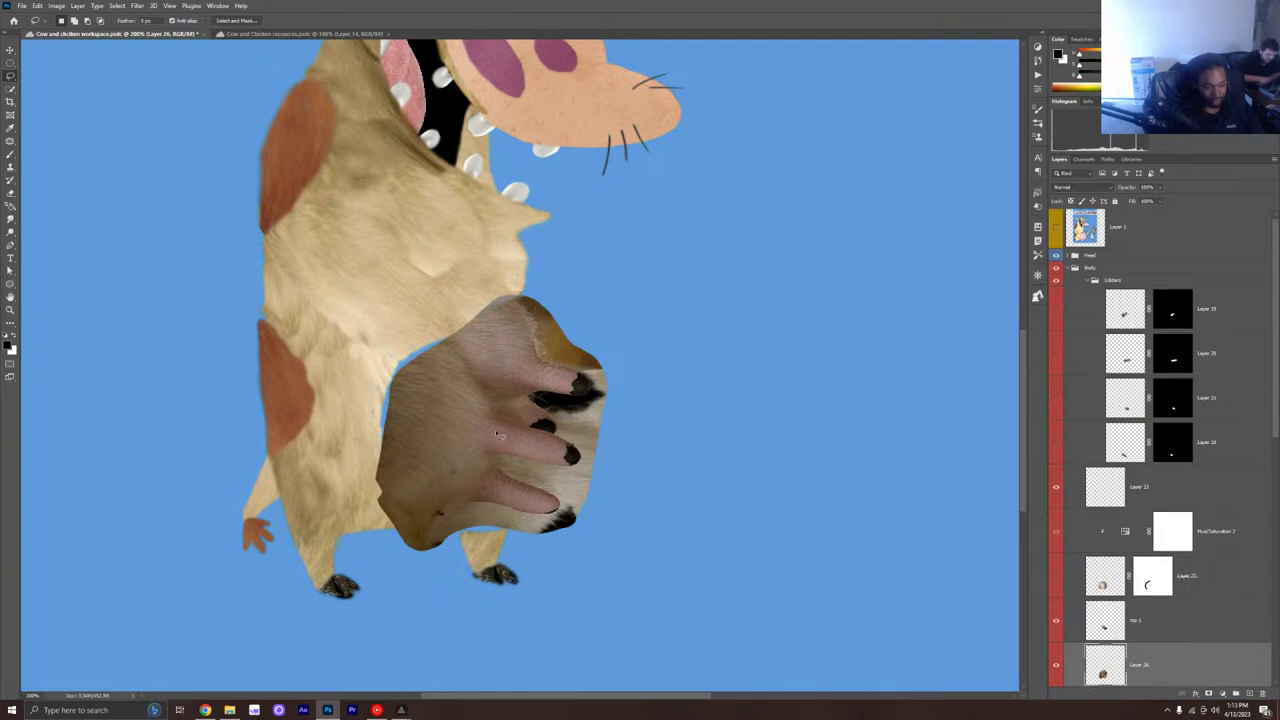
{"action": "mouse_move", "coordinate": [491, 412]}
{"action": "left_mouse_down"}
{"action": "mouse_move", "coordinate": [585, 452]}
{"action": "mouse_move", "coordinate": [568, 472]}
{"action": "mouse_move", "coordinate": [515, 470]}
{"action": "mouse_move", "coordinate": [474, 452]}
{"action": "mouse_move", "coordinate": [463, 418]}
{"action": "mouse_move", "coordinate": [490, 412]}
{"action": "left_mouse_up"}
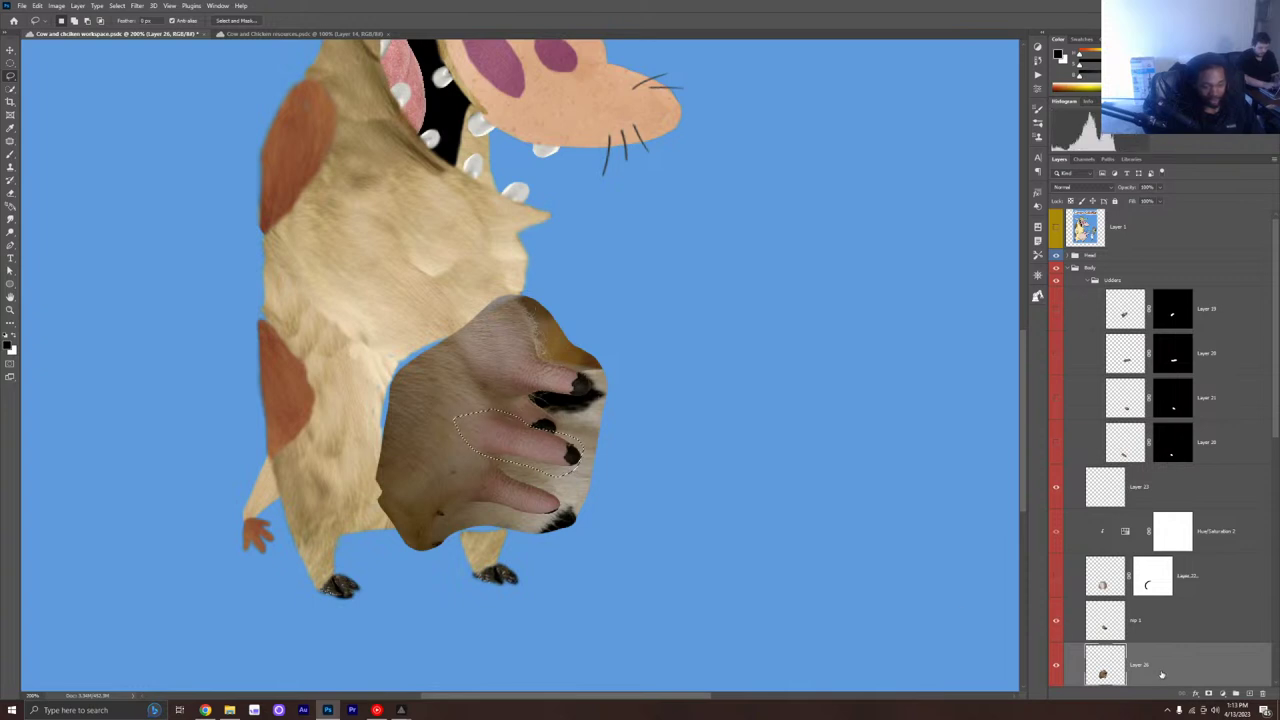
{"action": "key", "text": "ctrl+j"}
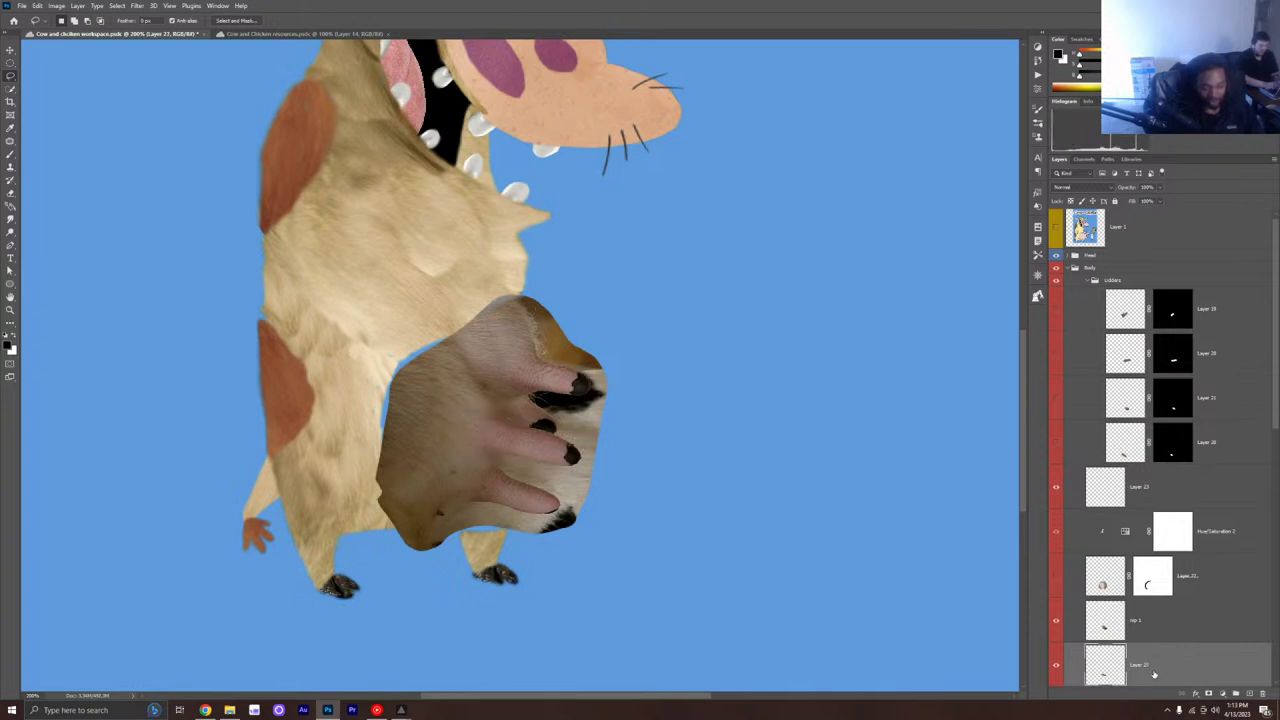
{"action": "double_click", "coordinate": [1145, 667]}
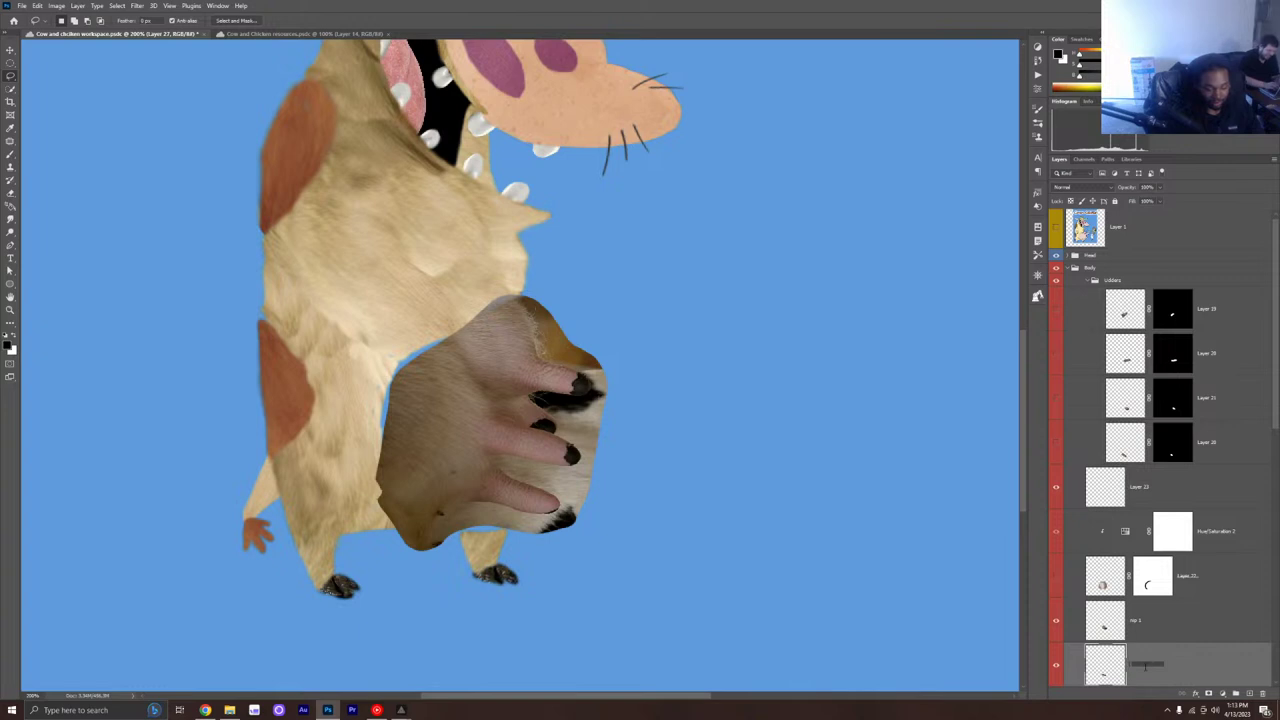
{"action": "type", "text": "tip 2"}
{"action": "key", "text": "Return"}
{"action": "scroll", "coordinate": [1161, 655], "scroll_direction": "down", "scroll_amount": 3}
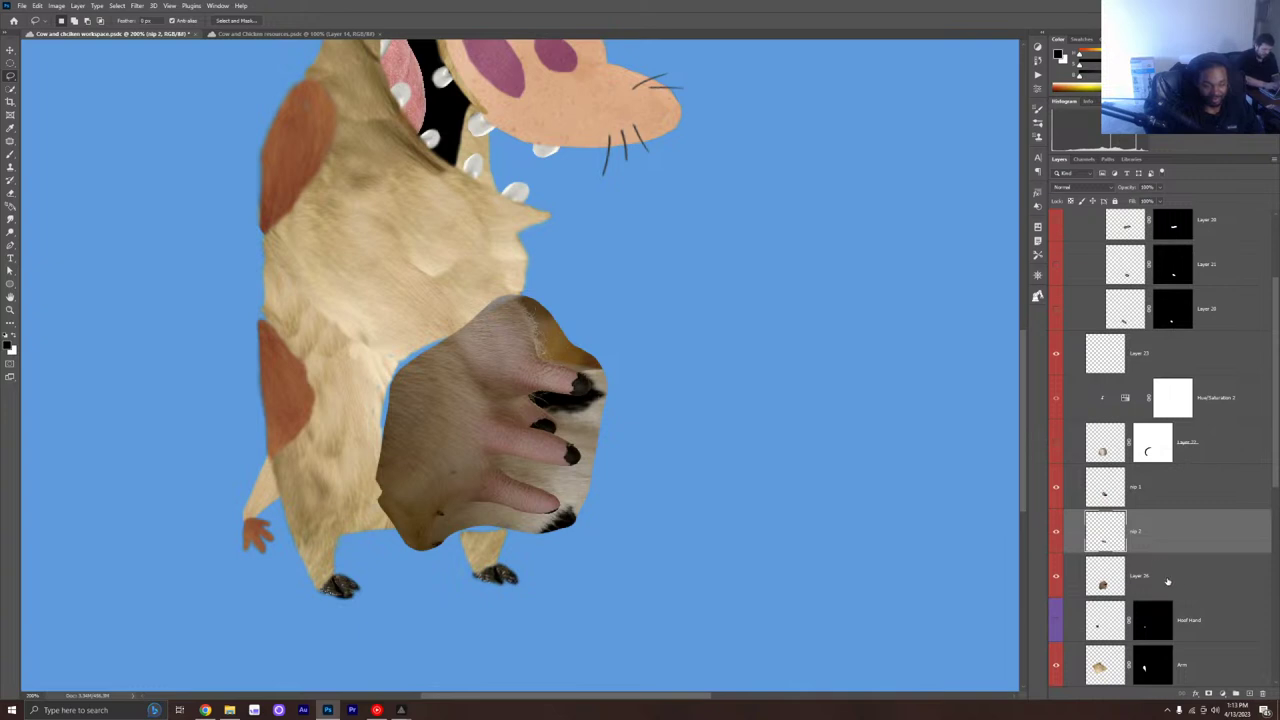
Step: Lasso the lowest teat on the new udder layer and copy it to its own layer, checking it against the udder beneath
{"action": "left_click", "coordinate": [1170, 580]}
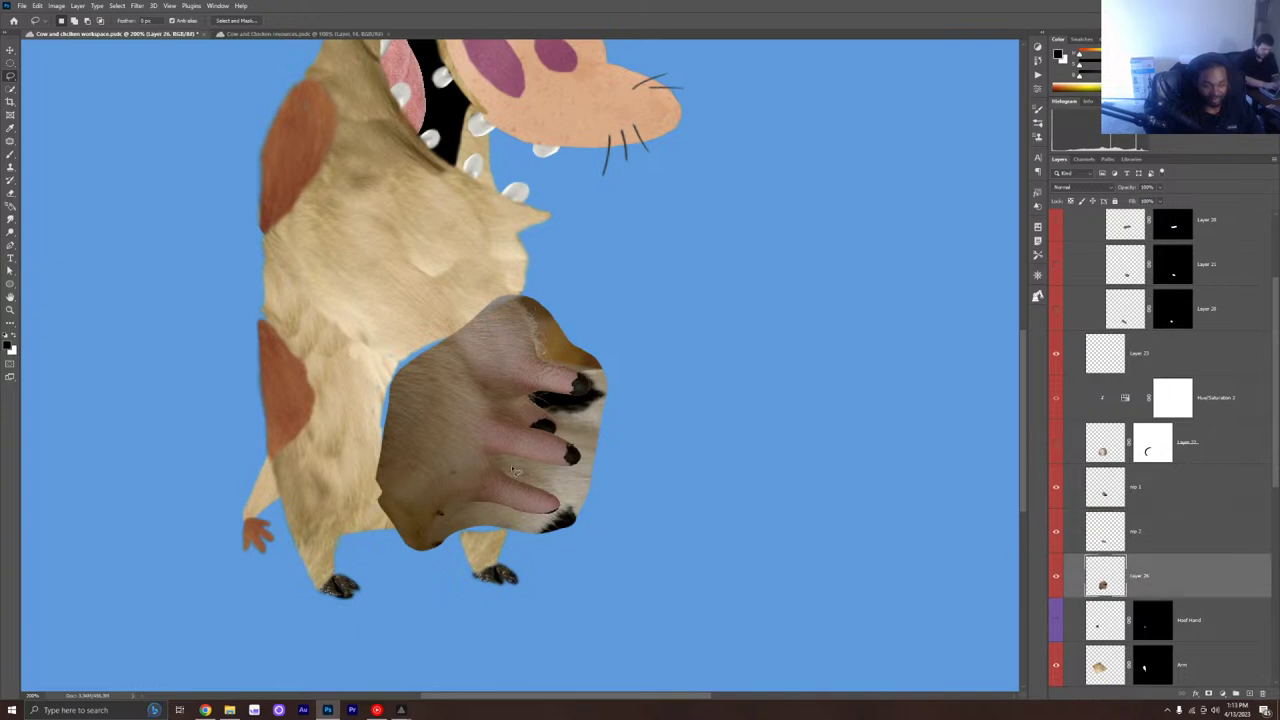
{"action": "mouse_move", "coordinate": [502, 465]}
{"action": "left_mouse_down"}
{"action": "mouse_move", "coordinate": [465, 478]}
{"action": "mouse_move", "coordinate": [459, 506]}
{"action": "mouse_move", "coordinate": [561, 519]}
{"action": "mouse_move", "coordinate": [564, 500]}
{"action": "mouse_move", "coordinate": [530, 452]}
{"action": "left_mouse_up"}
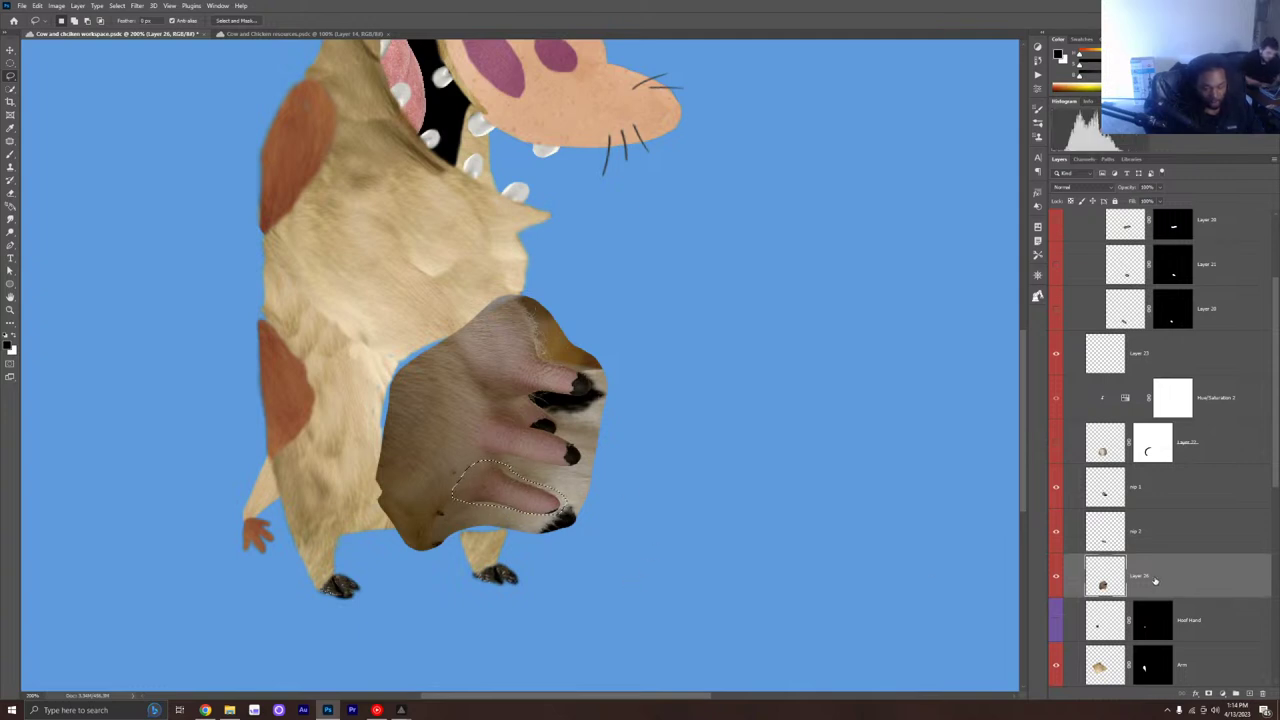
{"action": "key", "text": "ctrl+j"}
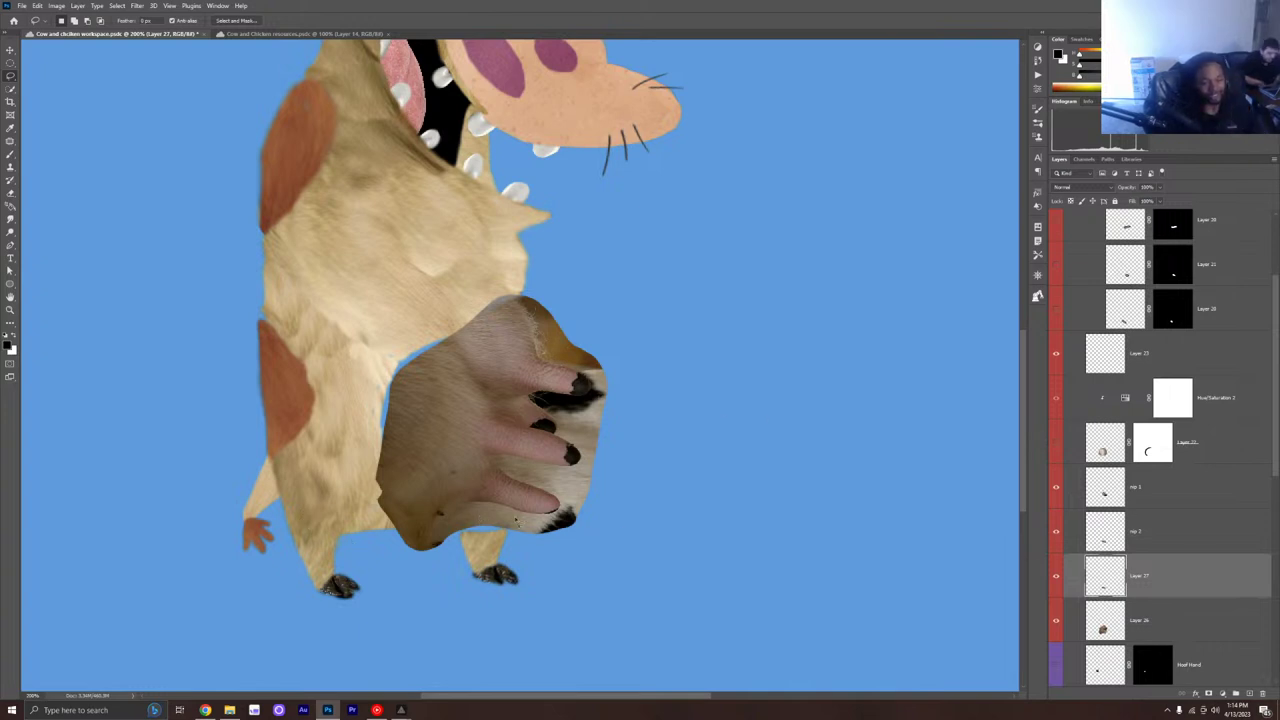
{"action": "left_click", "coordinate": [1057, 623]}
{"action": "left_click", "coordinate": [1057, 623]}
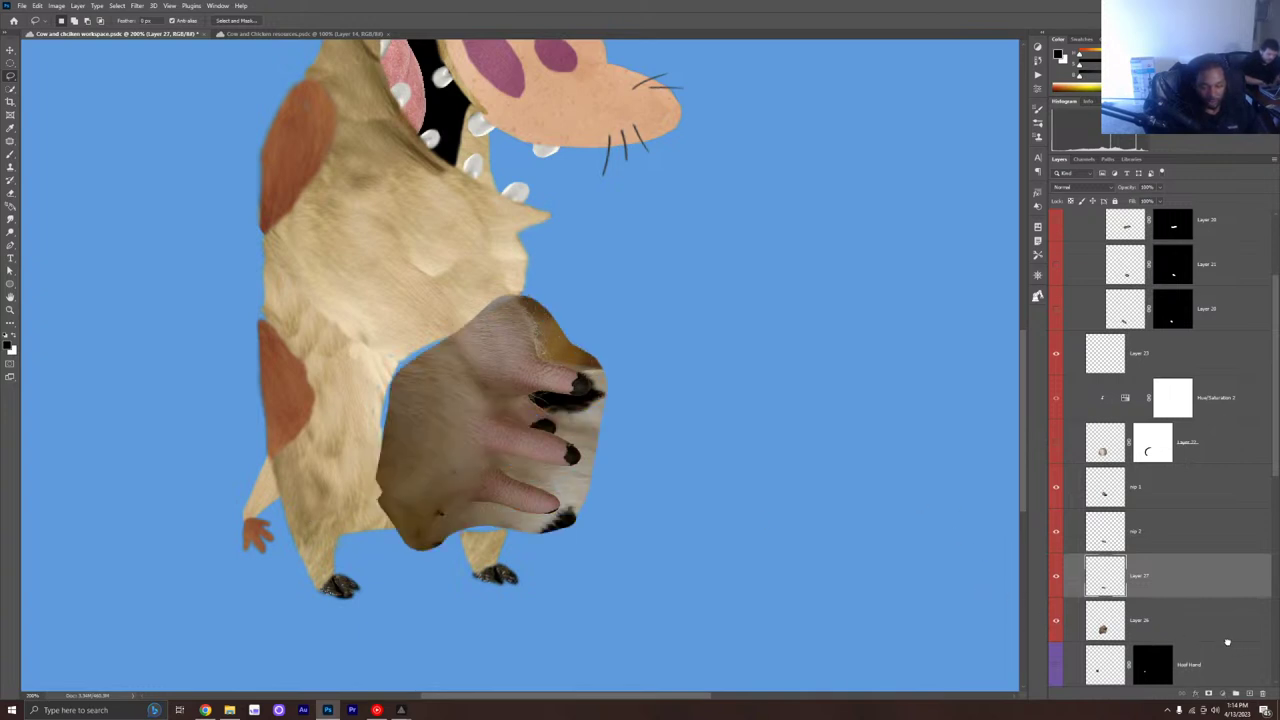
Step: Warp the main udder layer, stretching it inward and upward over the belly and bulging its teat side outward
{"action": "left_click", "coordinate": [1101, 618]}
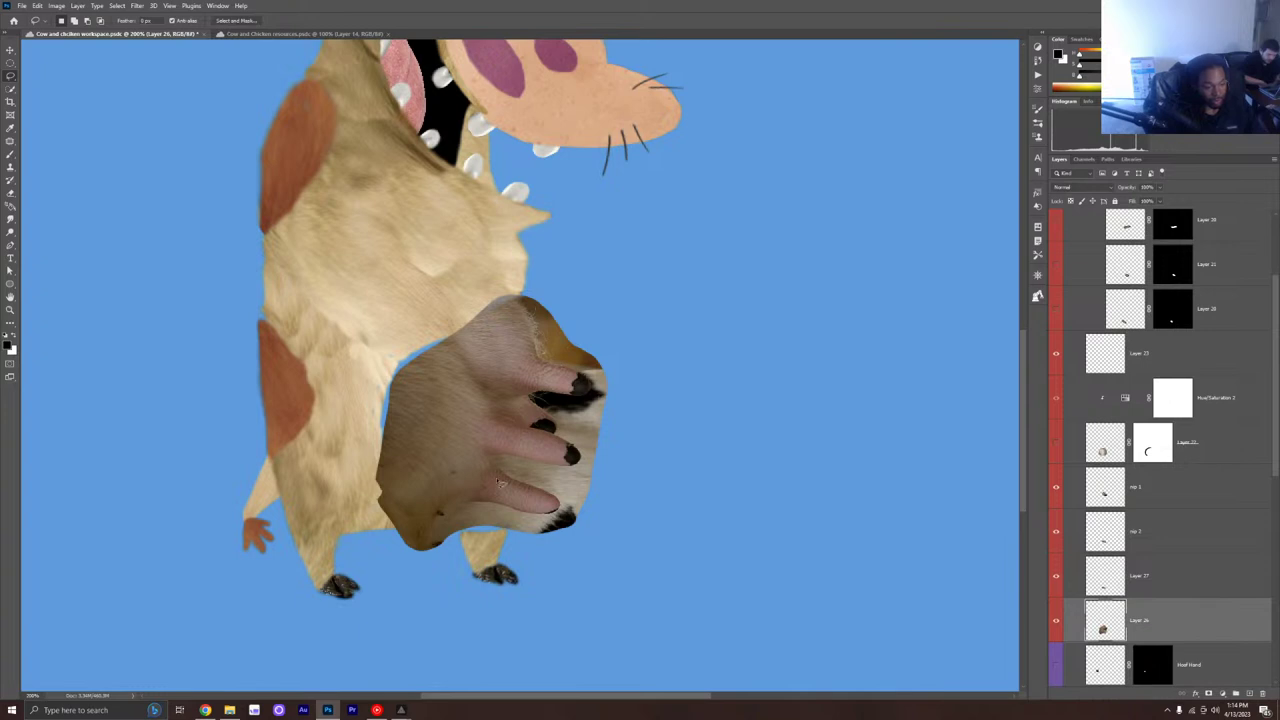
{"action": "key", "text": "ctrl+t"}
{"action": "right_click", "coordinate": [404, 422]}
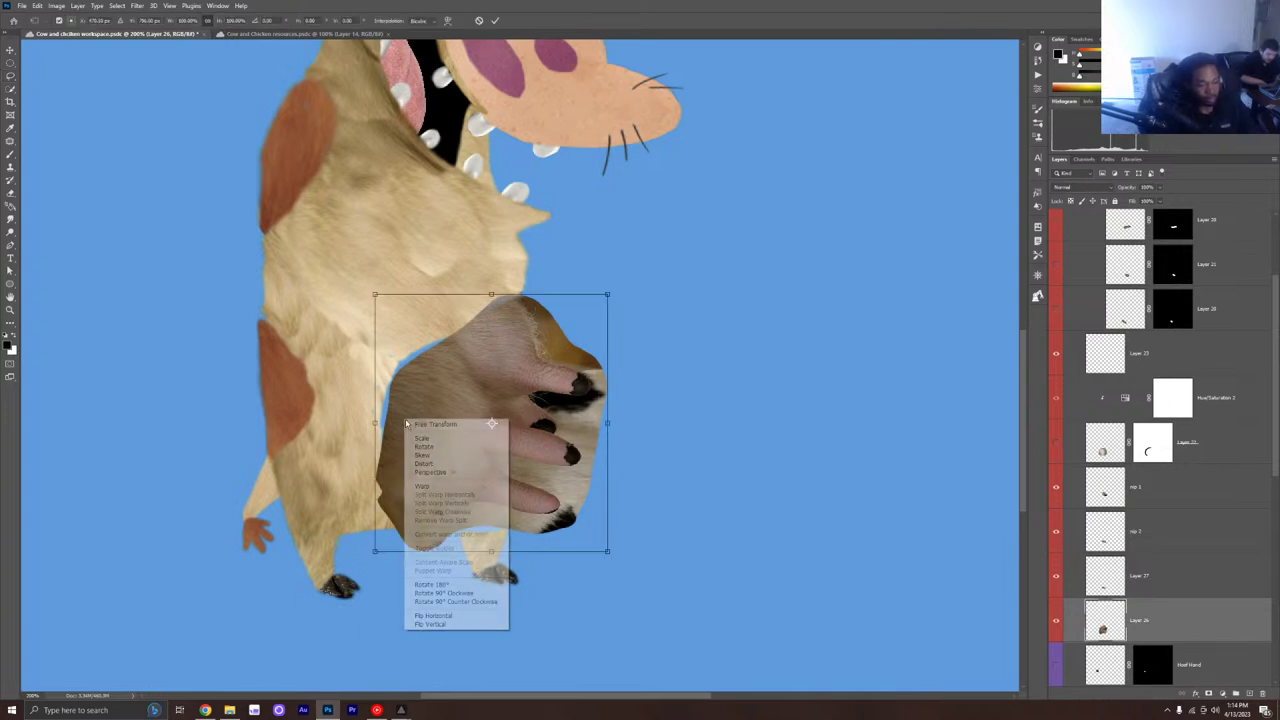
{"action": "left_click", "coordinate": [420, 486]}
{"action": "left_click_drag", "start_coordinate": [379, 327], "coordinate": [349, 284]}
{"action": "left_click_drag", "start_coordinate": [363, 410], "coordinate": [370, 498]}
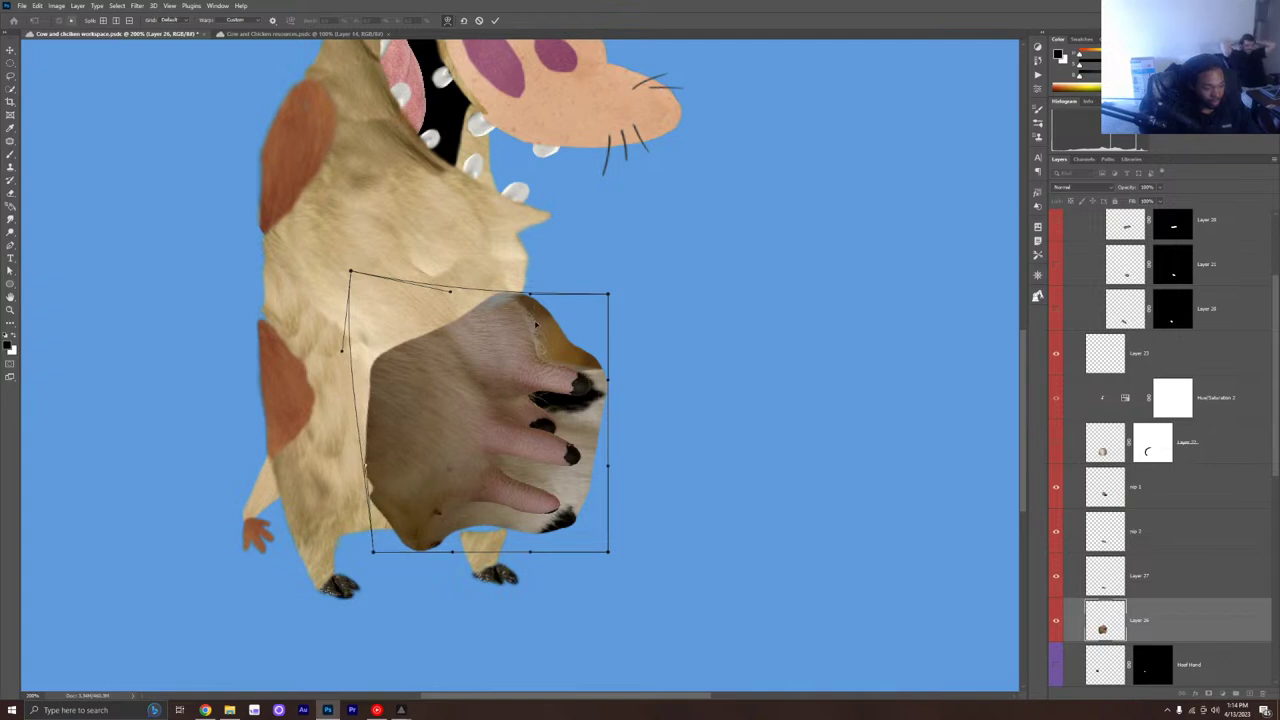
{"action": "left_click_drag", "start_coordinate": [508, 310], "coordinate": [508, 300]}
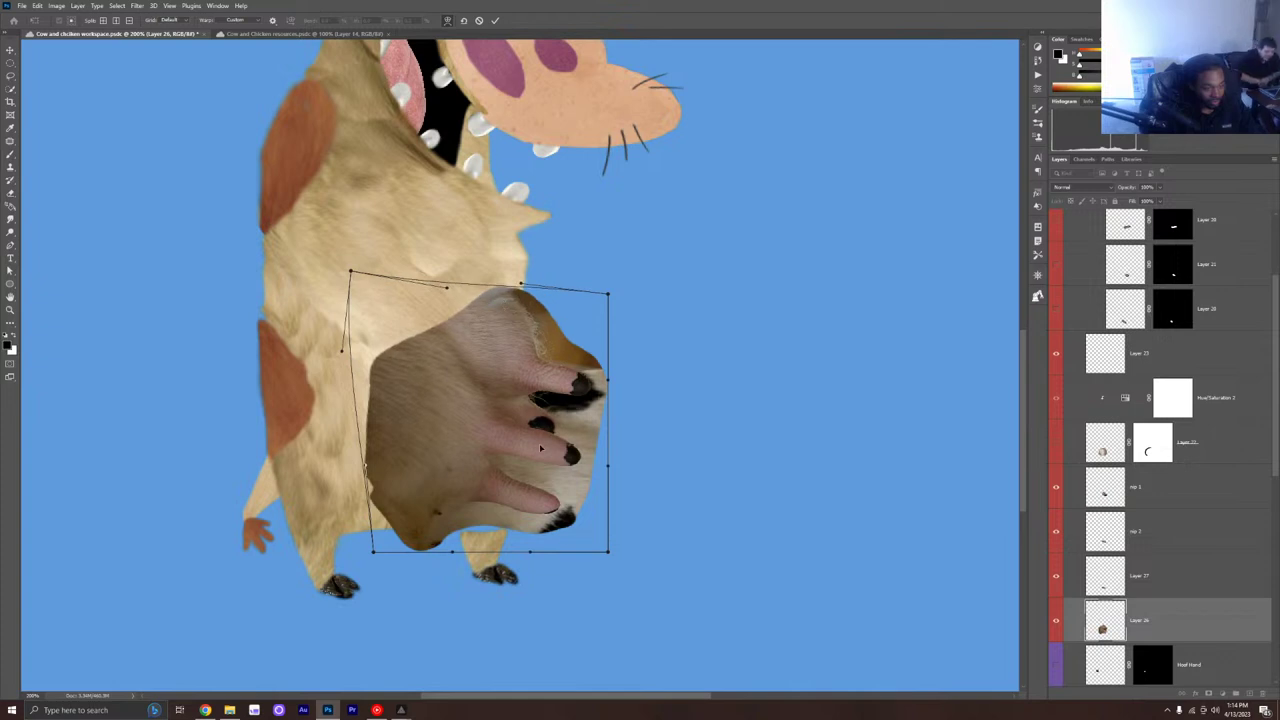
{"action": "left_click_drag", "start_coordinate": [607, 465], "coordinate": [622, 462]}
{"action": "left_click_drag", "start_coordinate": [587, 414], "coordinate": [604, 408]}
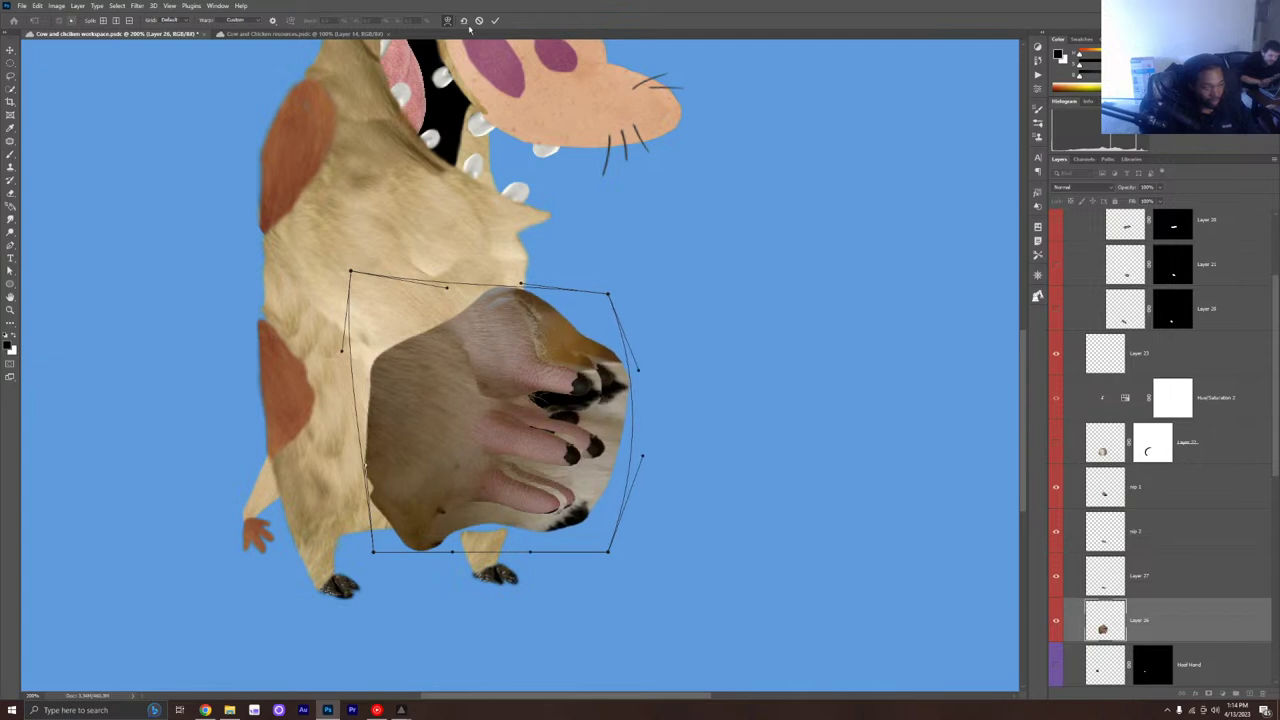
{"action": "left_click_drag", "start_coordinate": [588, 366], "coordinate": [582, 364]}
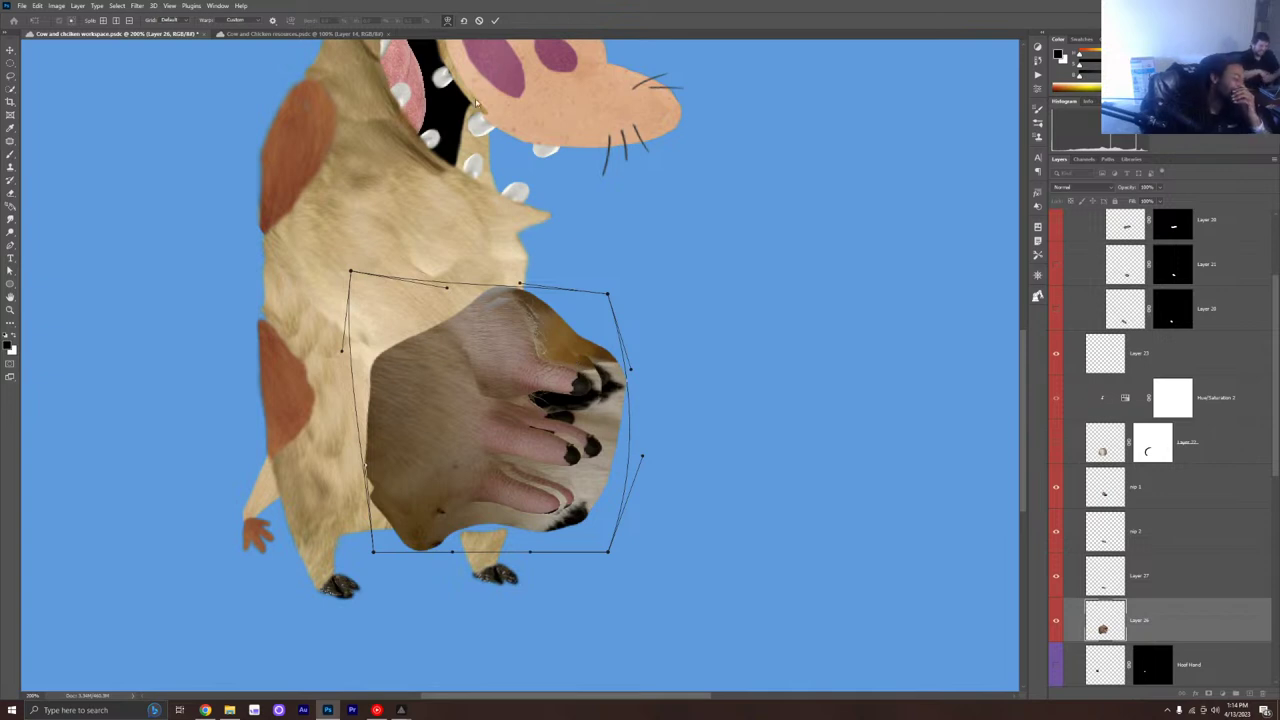
{"action": "key", "text": "Return"}
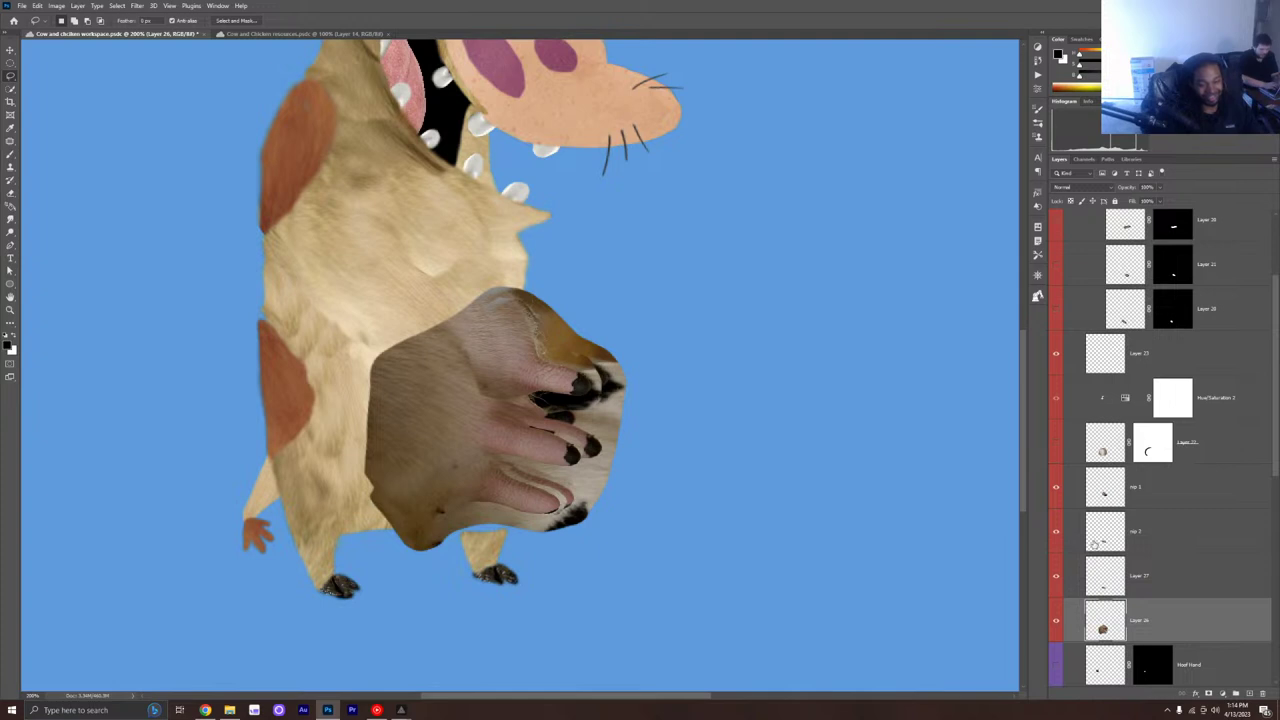
Step: Hide the three separated teat layers and hide the whole main udder layer behind an inverted black layer mask
{"action": "left_click", "coordinate": [1054, 502]}
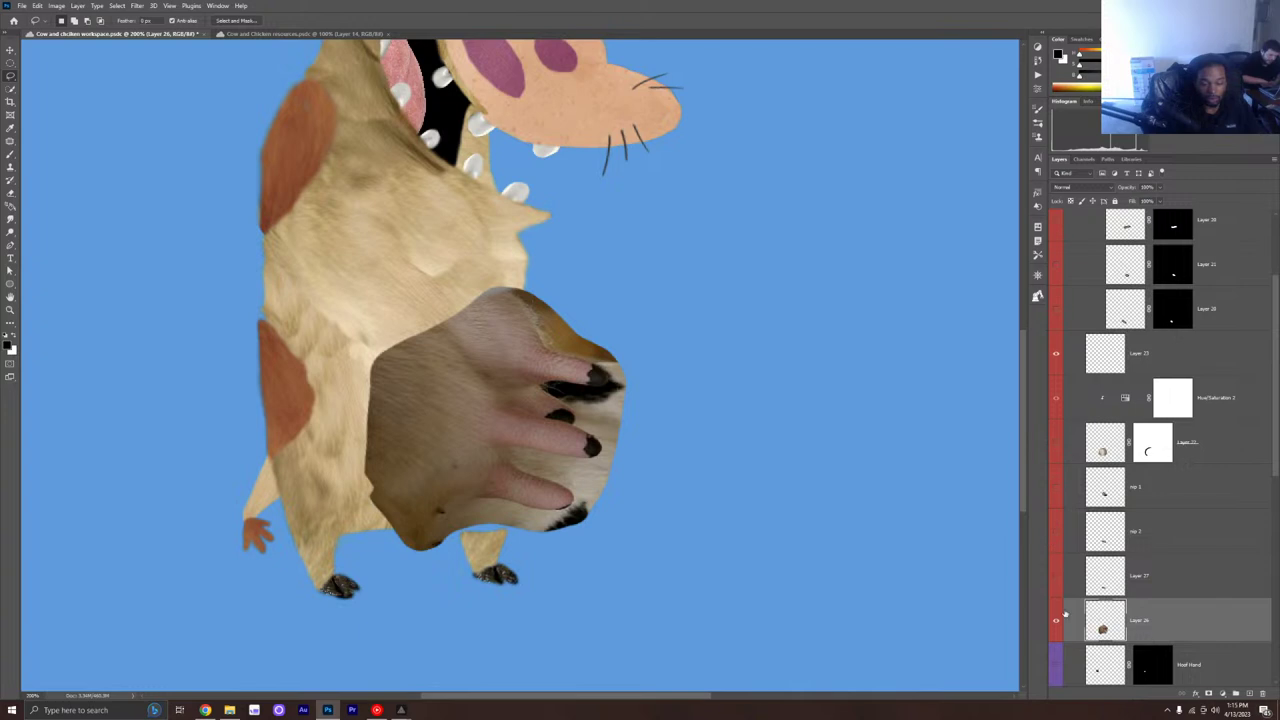
{"action": "left_click", "coordinate": [1208, 693]}
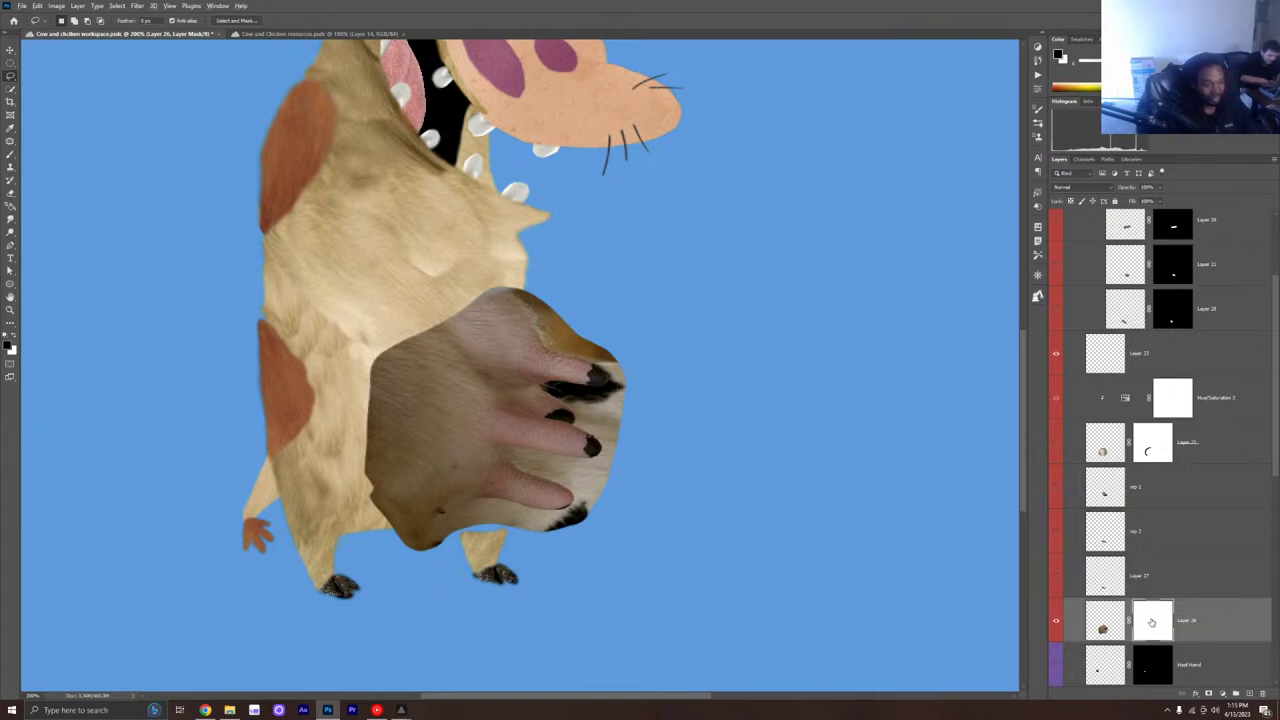
{"action": "key", "text": "ctrl+i"}
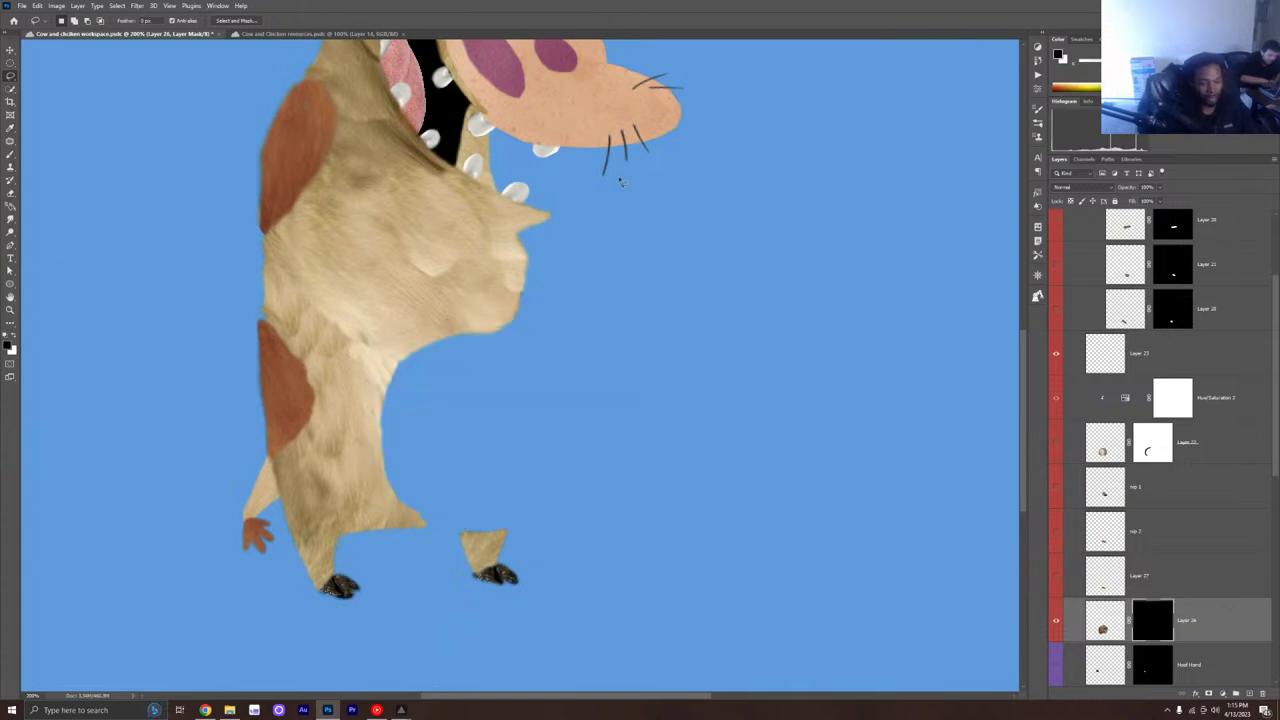
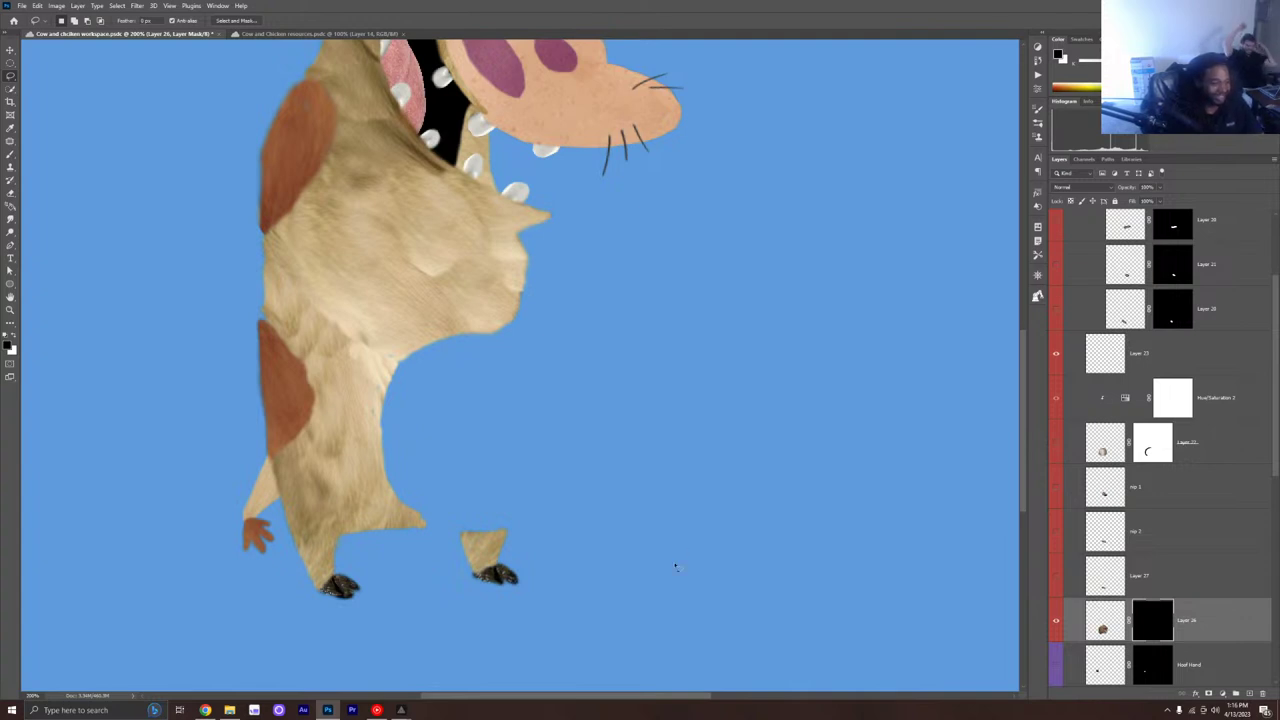
Step: Paint white on the udder mask to reveal a patch beside the cow's lower belly, and undo the last stroke
{"action": "key", "text": "b"}
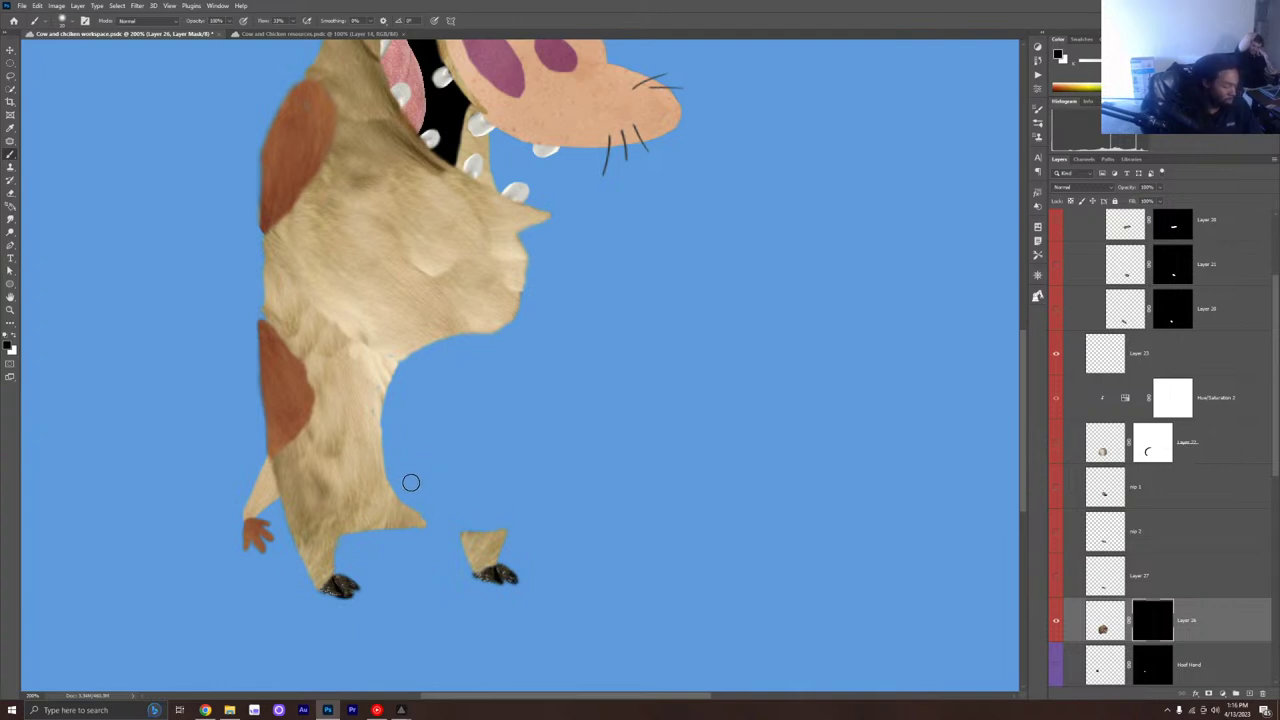
{"action": "key", "text": "x"}
{"action": "mouse_move", "coordinate": [404, 508]}
{"action": "left_mouse_down"}
{"action": "mouse_move", "coordinate": [390, 469]}
{"action": "mouse_move", "coordinate": [399, 497]}
{"action": "mouse_move", "coordinate": [391, 474]}
{"action": "mouse_move", "coordinate": [427, 506]}
{"action": "mouse_move", "coordinate": [406, 483]}
{"action": "mouse_move", "coordinate": [425, 500]}
{"action": "mouse_move", "coordinate": [454, 478]}
{"action": "mouse_move", "coordinate": [413, 474]}
{"action": "mouse_move", "coordinate": [433, 484]}
{"action": "mouse_move", "coordinate": [442, 516]}
{"action": "mouse_move", "coordinate": [426, 471]}
{"action": "mouse_move", "coordinate": [427, 514]}
{"action": "mouse_move", "coordinate": [441, 521]}
{"action": "mouse_move", "coordinate": [416, 500]}
{"action": "mouse_move", "coordinate": [417, 518]}
{"action": "mouse_move", "coordinate": [450, 516]}
{"action": "left_mouse_up"}
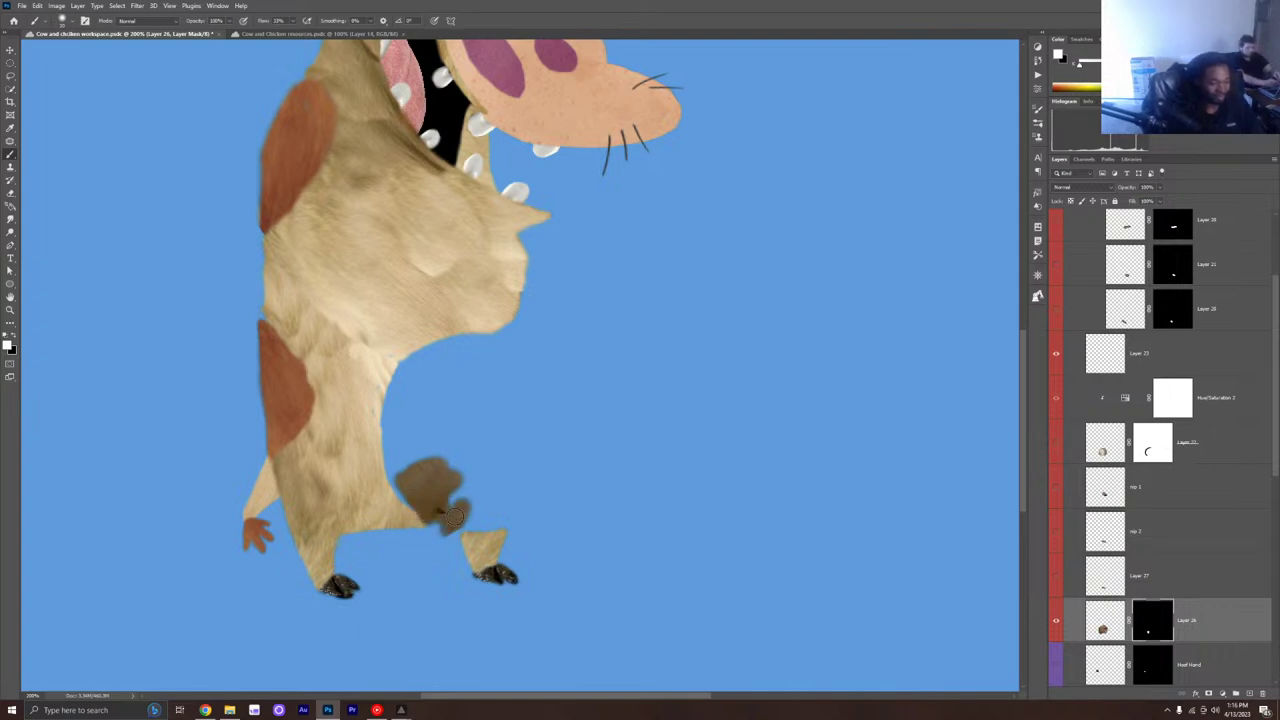
{"action": "key", "text": "ctrl+z"}
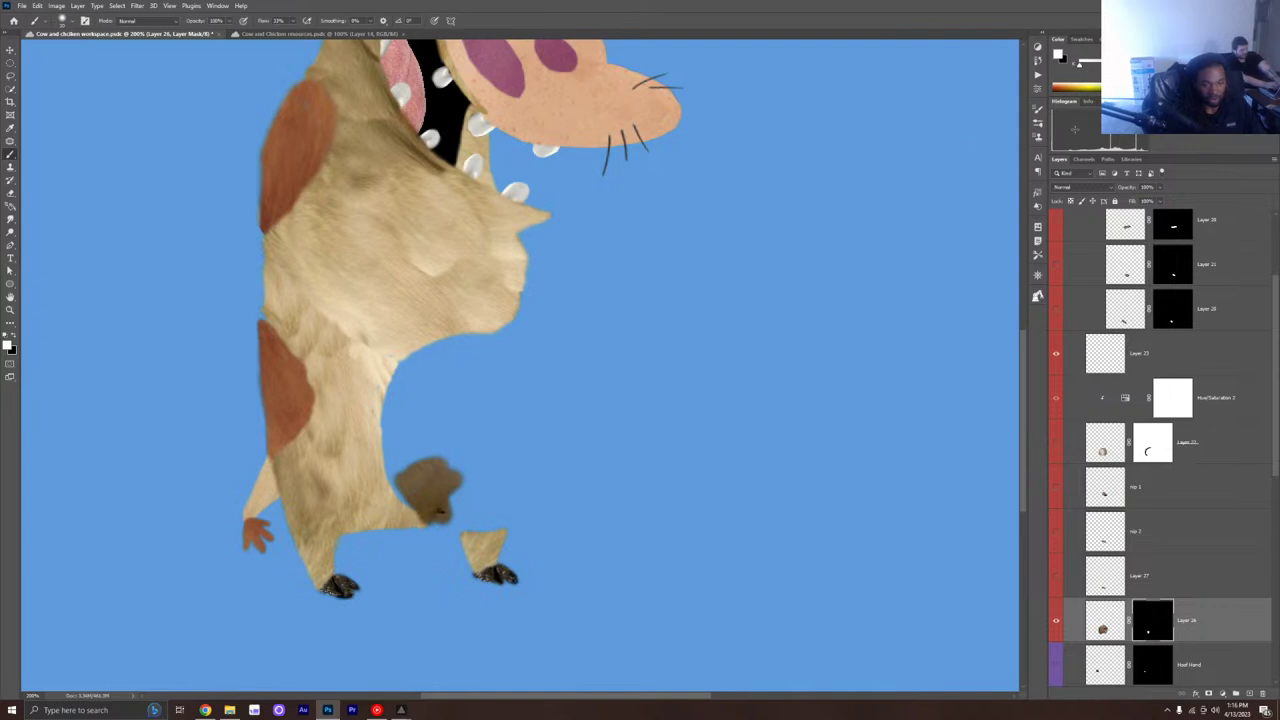
Step: Show the cartoon reference on Layer 1 and paint the udder mask white to reveal the udder inside the round reference outline
{"action": "scroll", "coordinate": [1107, 263], "scroll_direction": "up", "scroll_amount": 3}
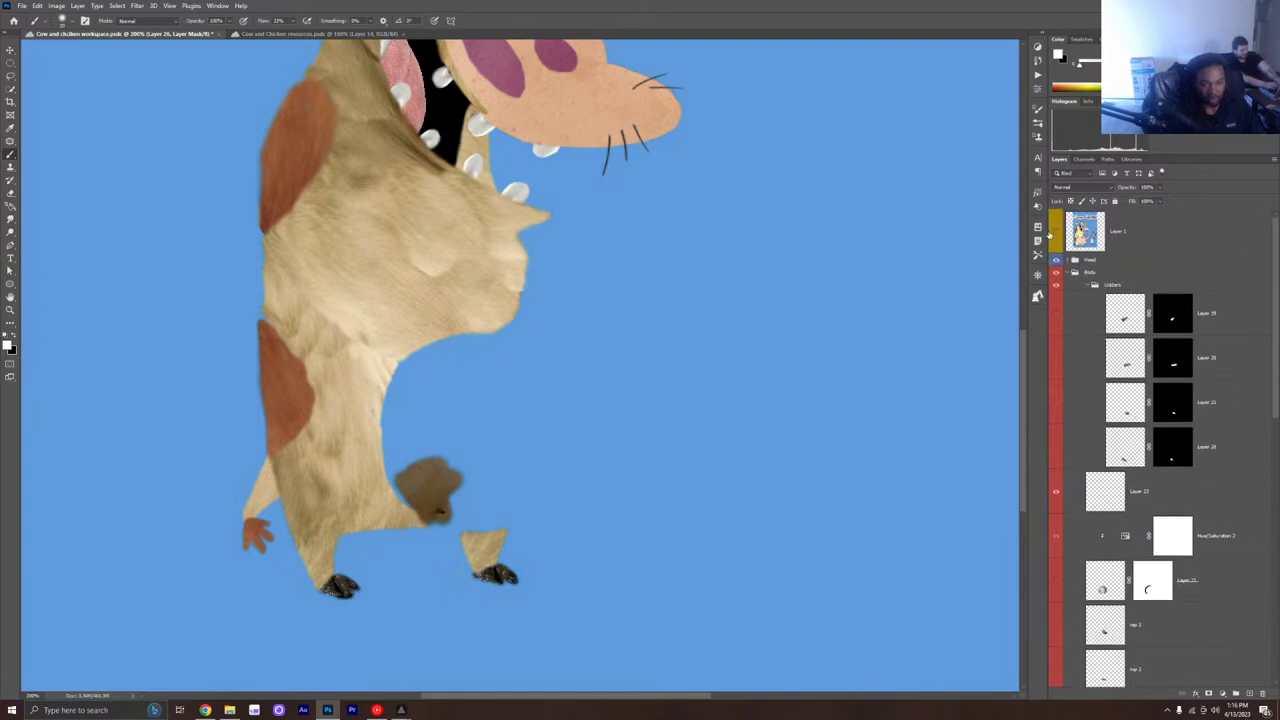
{"action": "left_click", "coordinate": [1055, 232]}
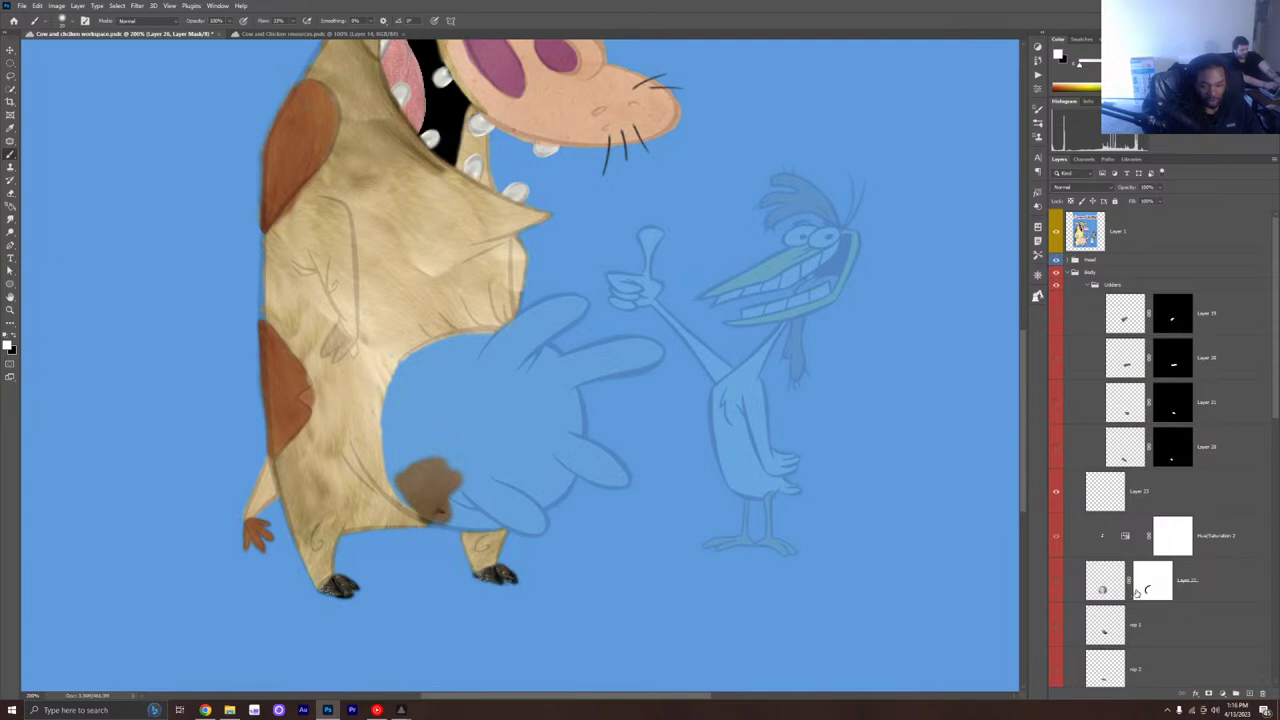
{"action": "scroll", "coordinate": [1140, 595], "scroll_direction": "down", "scroll_amount": 4}
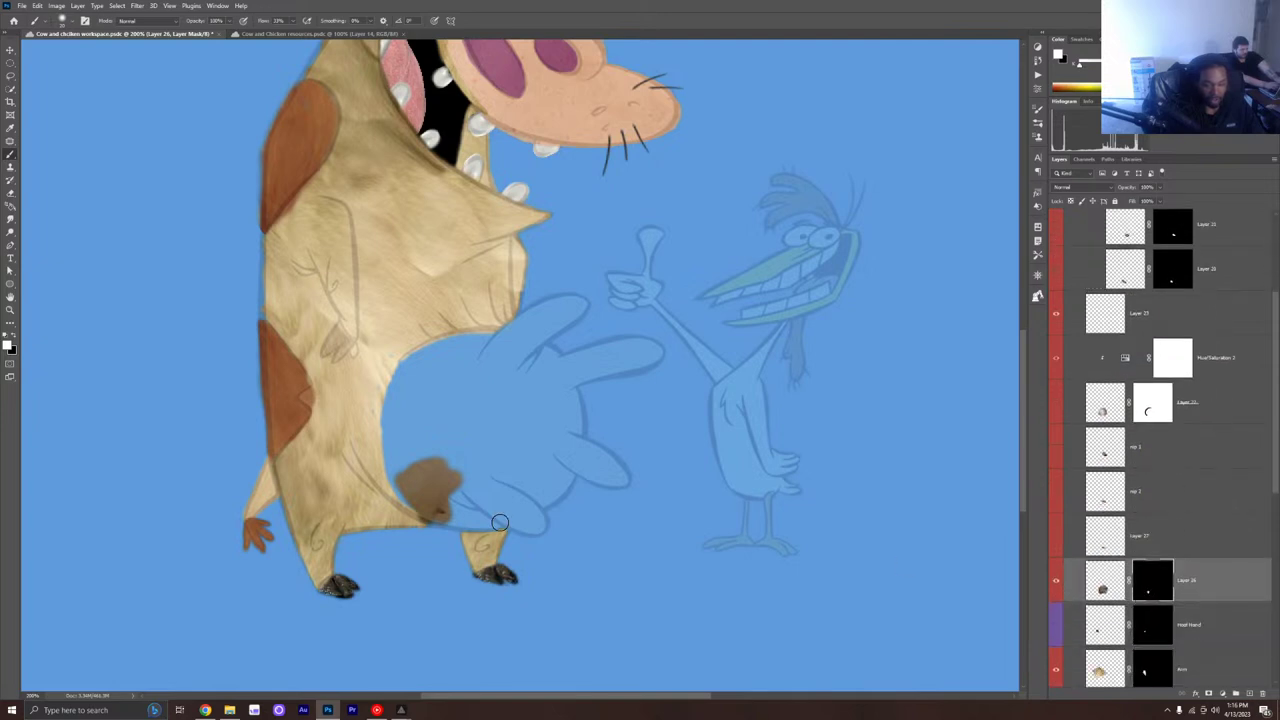
{"action": "mouse_move", "coordinate": [457, 514]}
{"action": "left_mouse_down"}
{"action": "mouse_move", "coordinate": [393, 476]}
{"action": "mouse_move", "coordinate": [387, 406]}
{"action": "mouse_move", "coordinate": [413, 354]}
{"action": "mouse_move", "coordinate": [462, 338]}
{"action": "mouse_move", "coordinate": [535, 350]}
{"action": "mouse_move", "coordinate": [575, 405]}
{"action": "mouse_move", "coordinate": [555, 492]}
{"action": "mouse_move", "coordinate": [498, 521]}
{"action": "mouse_move", "coordinate": [457, 522]}
{"action": "mouse_move", "coordinate": [509, 515]}
{"action": "mouse_move", "coordinate": [546, 445]}
{"action": "mouse_move", "coordinate": [539, 484]}
{"action": "mouse_move", "coordinate": [558, 459]}
{"action": "mouse_move", "coordinate": [565, 429]}
{"action": "mouse_move", "coordinate": [545, 488]}
{"action": "mouse_move", "coordinate": [522, 508]}
{"action": "left_mouse_up"}
{"action": "mouse_move", "coordinate": [510, 474]}
{"action": "left_mouse_down"}
{"action": "mouse_move", "coordinate": [498, 504]}
{"action": "mouse_move", "coordinate": [492, 420]}
{"action": "mouse_move", "coordinate": [481, 480]}
{"action": "mouse_move", "coordinate": [467, 376]}
{"action": "mouse_move", "coordinate": [454, 457]}
{"action": "mouse_move", "coordinate": [461, 428]}
{"action": "mouse_move", "coordinate": [523, 409]}
{"action": "mouse_move", "coordinate": [525, 456]}
{"action": "mouse_move", "coordinate": [548, 420]}
{"action": "mouse_move", "coordinate": [519, 384]}
{"action": "mouse_move", "coordinate": [546, 382]}
{"action": "mouse_move", "coordinate": [495, 356]}
{"action": "left_mouse_up"}
{"action": "mouse_move", "coordinate": [550, 437]}
{"action": "left_mouse_down"}
{"action": "mouse_move", "coordinate": [529, 389]}
{"action": "mouse_move", "coordinate": [475, 368]}
{"action": "mouse_move", "coordinate": [516, 368]}
{"action": "left_mouse_up"}
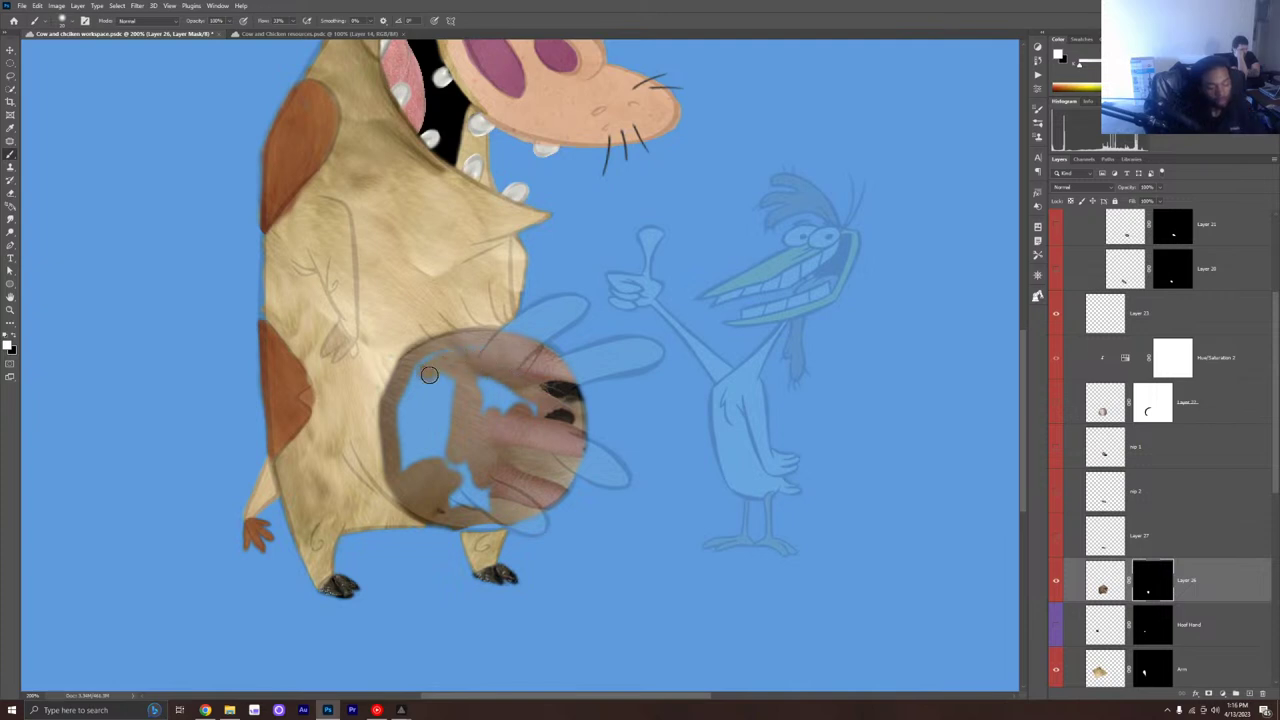
{"action": "mouse_move", "coordinate": [438, 371]}
{"action": "left_mouse_down"}
{"action": "mouse_move", "coordinate": [466, 359]}
{"action": "mouse_move", "coordinate": [437, 378]}
{"action": "mouse_move", "coordinate": [424, 368]}
{"action": "left_mouse_up"}
{"action": "mouse_move", "coordinate": [413, 423]}
{"action": "left_mouse_down"}
{"action": "mouse_move", "coordinate": [421, 386]}
{"action": "mouse_move", "coordinate": [404, 439]}
{"action": "mouse_move", "coordinate": [405, 397]}
{"action": "mouse_move", "coordinate": [421, 469]}
{"action": "mouse_move", "coordinate": [439, 484]}
{"action": "mouse_move", "coordinate": [412, 461]}
{"action": "mouse_move", "coordinate": [408, 449]}
{"action": "mouse_move", "coordinate": [450, 488]}
{"action": "mouse_move", "coordinate": [480, 467]}
{"action": "mouse_move", "coordinate": [461, 504]}
{"action": "mouse_move", "coordinate": [499, 489]}
{"action": "mouse_move", "coordinate": [469, 515]}
{"action": "mouse_move", "coordinate": [513, 507]}
{"action": "mouse_move", "coordinate": [482, 475]}
{"action": "mouse_move", "coordinate": [443, 464]}
{"action": "mouse_move", "coordinate": [438, 395]}
{"action": "mouse_move", "coordinate": [472, 437]}
{"action": "mouse_move", "coordinate": [456, 459]}
{"action": "mouse_move", "coordinate": [456, 347]}
{"action": "left_mouse_up"}
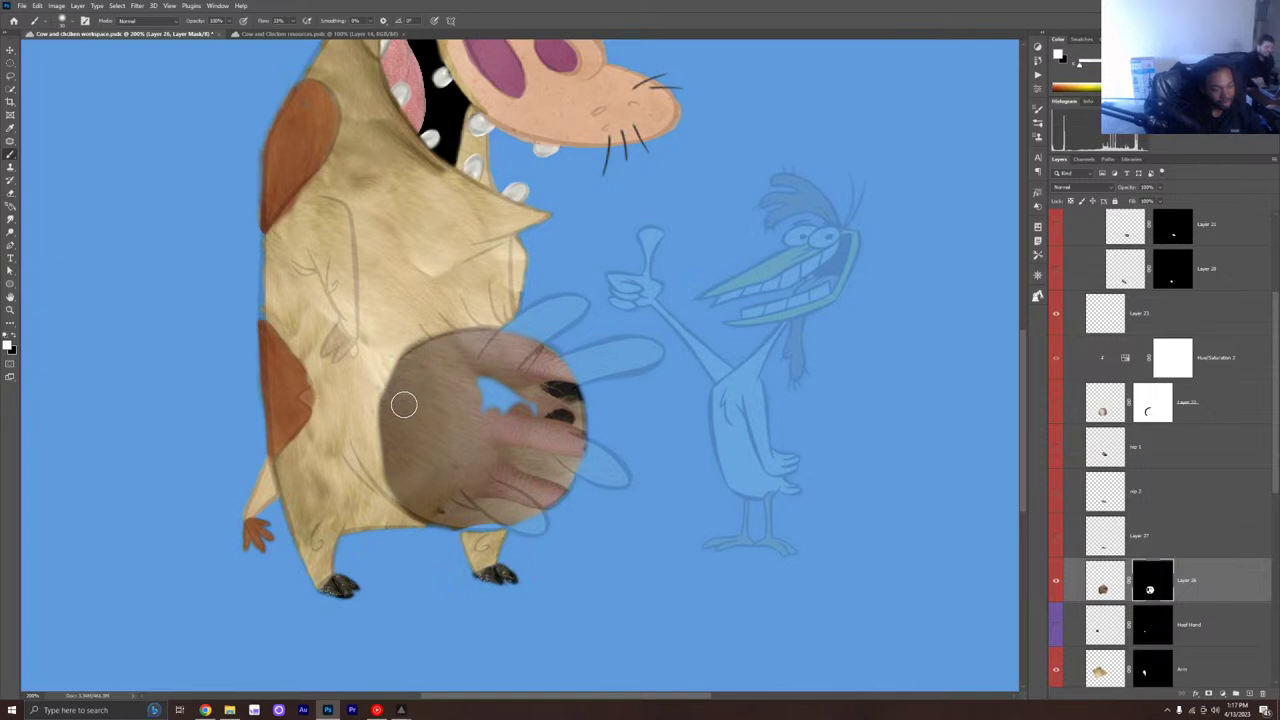
{"action": "mouse_move", "coordinate": [398, 434]}
{"action": "left_mouse_down"}
{"action": "mouse_move", "coordinate": [400, 408]}
{"action": "mouse_move", "coordinate": [394, 443]}
{"action": "mouse_move", "coordinate": [412, 478]}
{"action": "left_mouse_up"}
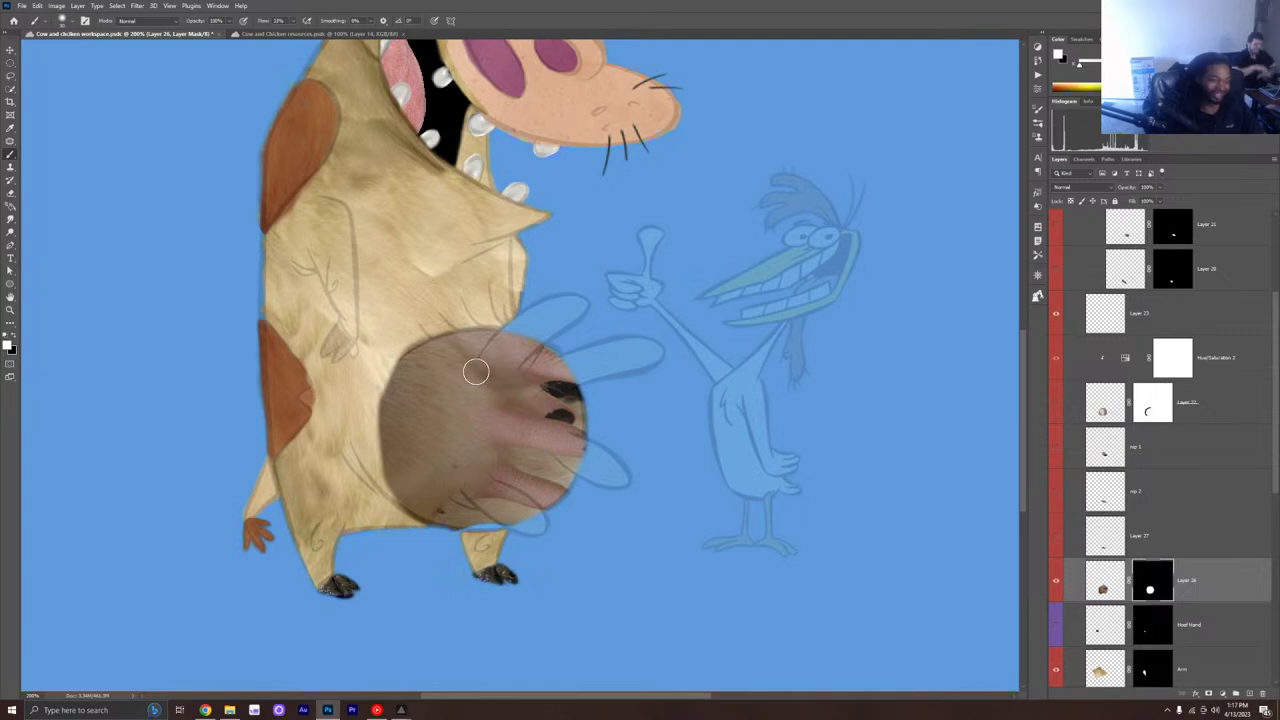
Step: Paint the mask black over the udder's teat side, keeping only the plain furry patch next to the belly
{"action": "key", "text": "x"}
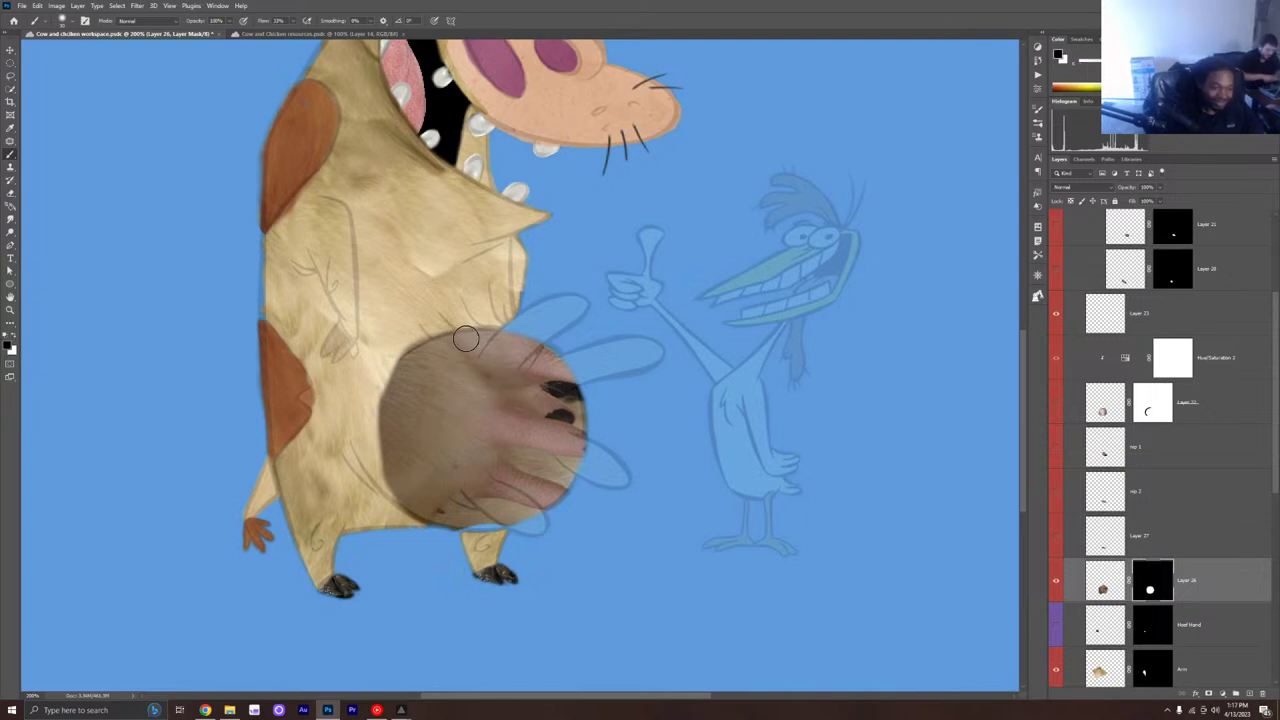
{"action": "mouse_move", "coordinate": [479, 336]}
{"action": "left_mouse_down"}
{"action": "mouse_move", "coordinate": [512, 372]}
{"action": "mouse_move", "coordinate": [478, 332]}
{"action": "mouse_move", "coordinate": [538, 355]}
{"action": "mouse_move", "coordinate": [529, 345]}
{"action": "mouse_move", "coordinate": [551, 369]}
{"action": "mouse_move", "coordinate": [569, 357]}
{"action": "mouse_move", "coordinate": [547, 373]}
{"action": "mouse_move", "coordinate": [558, 414]}
{"action": "mouse_move", "coordinate": [581, 414]}
{"action": "mouse_move", "coordinate": [579, 442]}
{"action": "mouse_move", "coordinate": [550, 442]}
{"action": "mouse_move", "coordinate": [566, 441]}
{"action": "mouse_move", "coordinate": [527, 401]}
{"action": "mouse_move", "coordinate": [514, 433]}
{"action": "mouse_move", "coordinate": [517, 398]}
{"action": "mouse_move", "coordinate": [504, 435]}
{"action": "mouse_move", "coordinate": [548, 456]}
{"action": "mouse_move", "coordinate": [550, 480]}
{"action": "mouse_move", "coordinate": [578, 471]}
{"action": "mouse_move", "coordinate": [533, 521]}
{"action": "mouse_move", "coordinate": [528, 465]}
{"action": "mouse_move", "coordinate": [510, 469]}
{"action": "mouse_move", "coordinate": [491, 503]}
{"action": "mouse_move", "coordinate": [502, 500]}
{"action": "mouse_move", "coordinate": [466, 533]}
{"action": "mouse_move", "coordinate": [523, 504]}
{"action": "mouse_move", "coordinate": [516, 445]}
{"action": "left_mouse_up"}
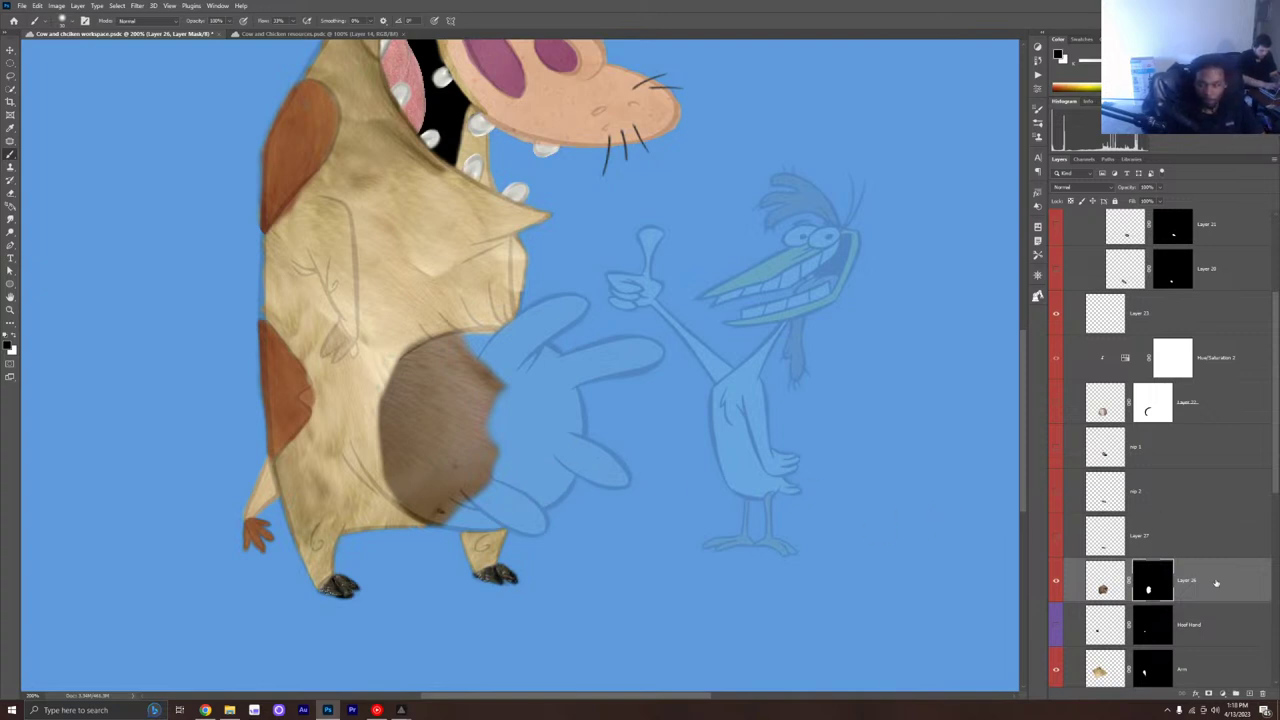
Step: Duplicate the plain udder patch three times and offset the copies outward, upward and toward the outer edge to fill the reference outline
{"action": "key", "text": "ctrl+j"}
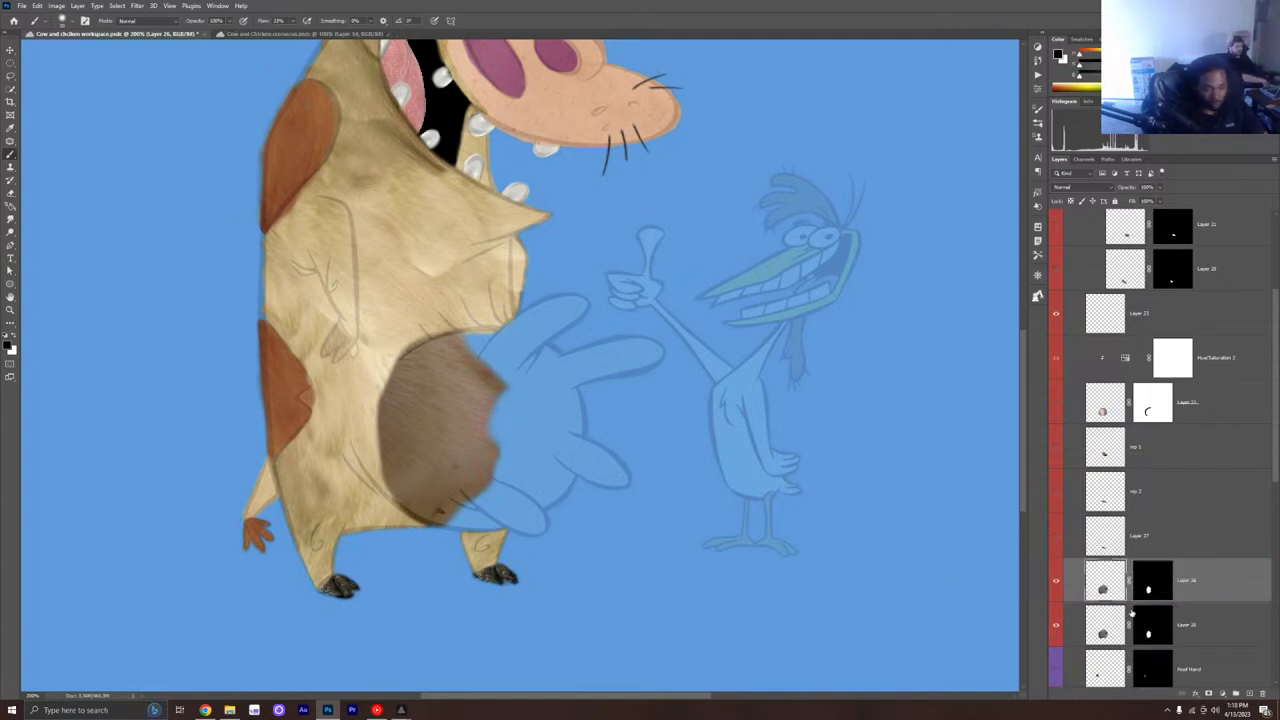
{"action": "key", "text": "v"}
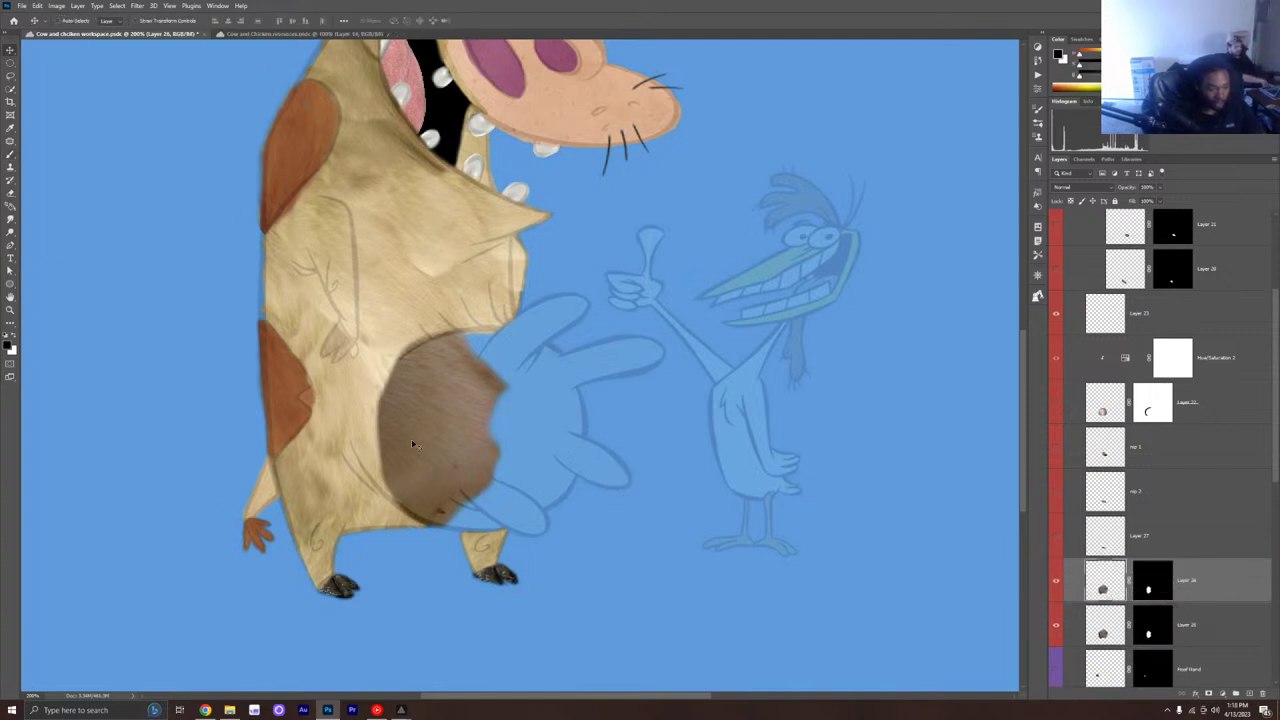
{"action": "left_click_drag", "start_coordinate": [455, 445], "coordinate": [509, 454]}
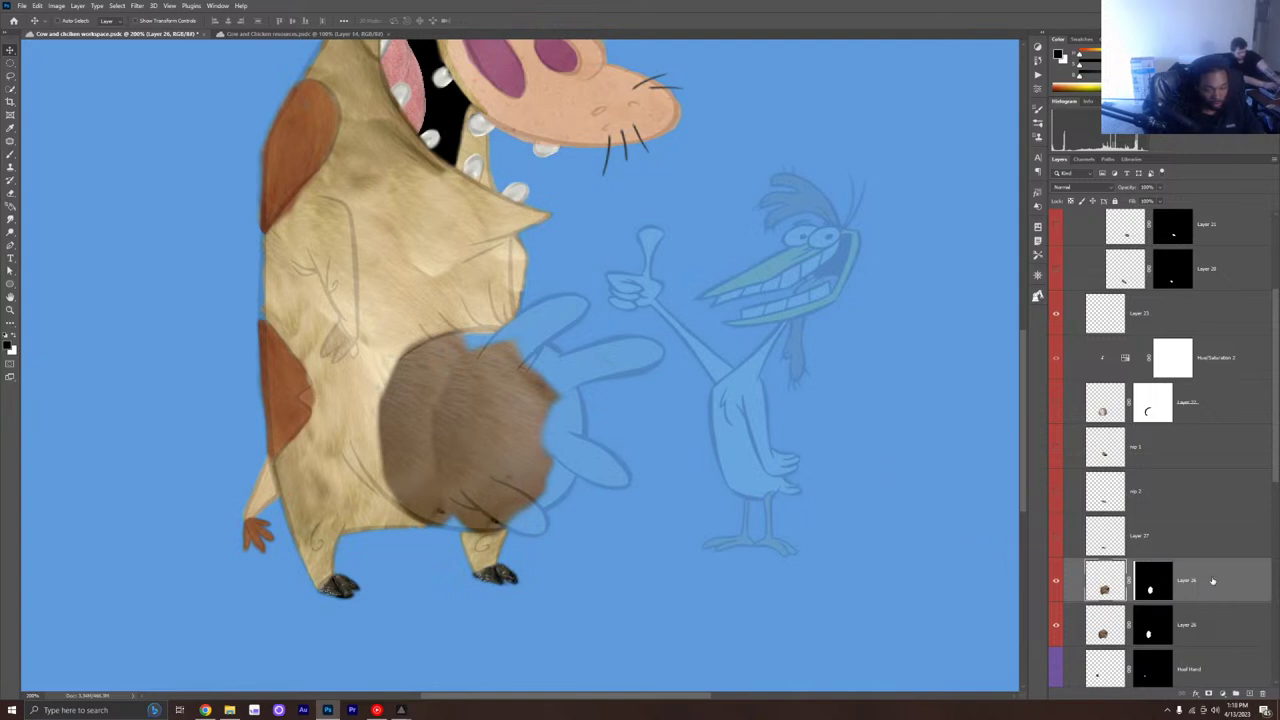
{"action": "key", "text": "ctrl+j"}
{"action": "left_click_drag", "start_coordinate": [476, 434], "coordinate": [484, 393]}
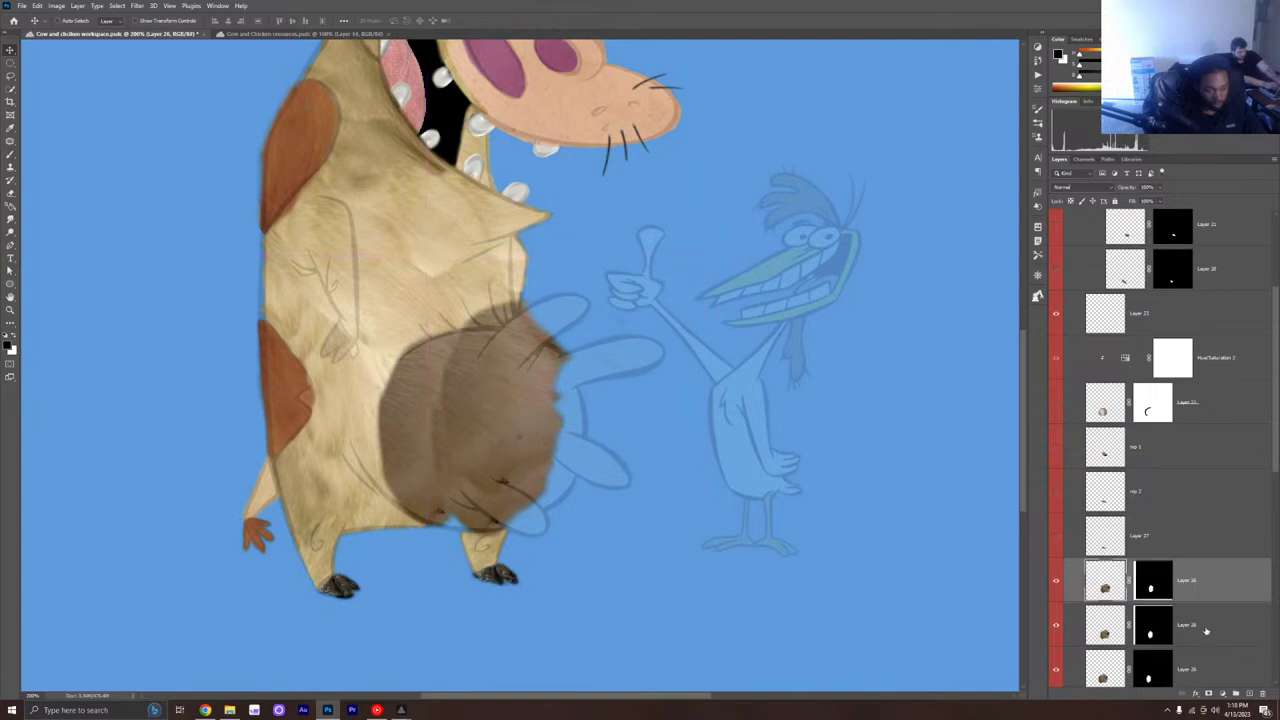
{"action": "left_click", "coordinate": [1215, 577]}
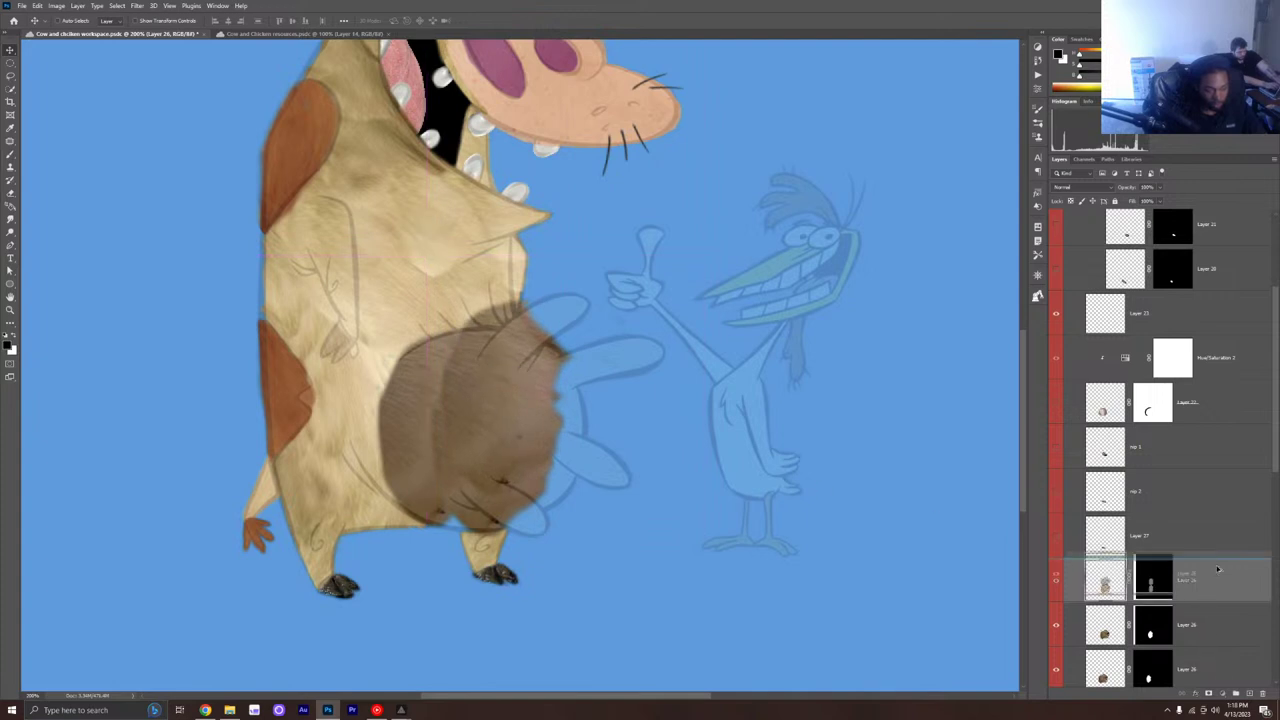
{"action": "left_click_drag", "start_coordinate": [522, 420], "coordinate": [557, 448]}
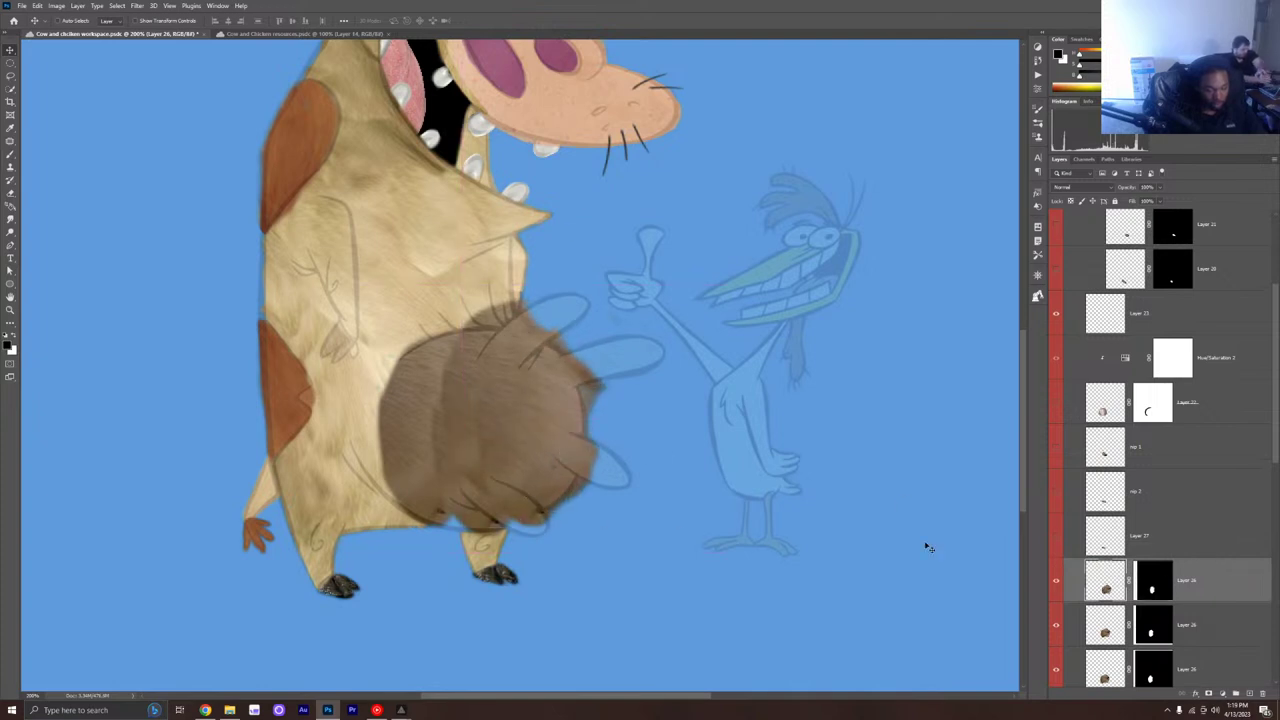
Step: Duplicate a lower udder patch layer once more and place the copy over the gap along the udder's lower edge
{"action": "scroll", "coordinate": [1200, 635], "scroll_direction": "down", "scroll_amount": 2}
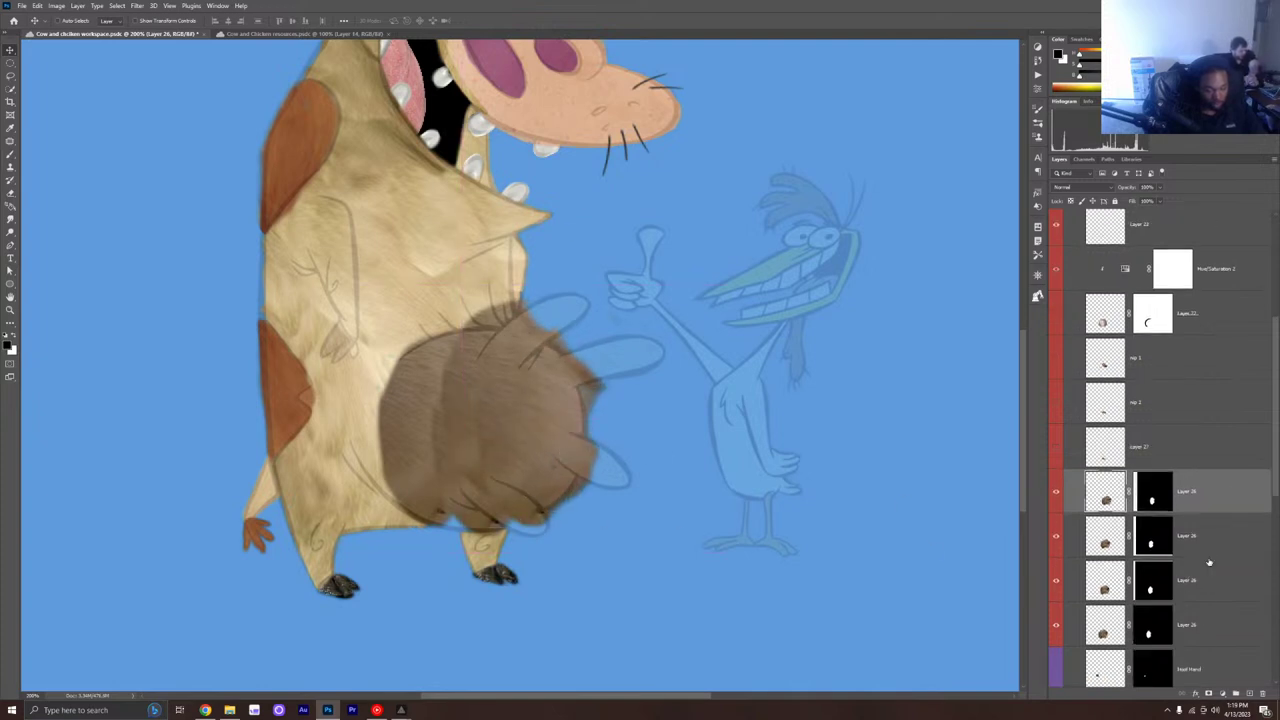
{"action": "left_click", "coordinate": [1218, 578]}
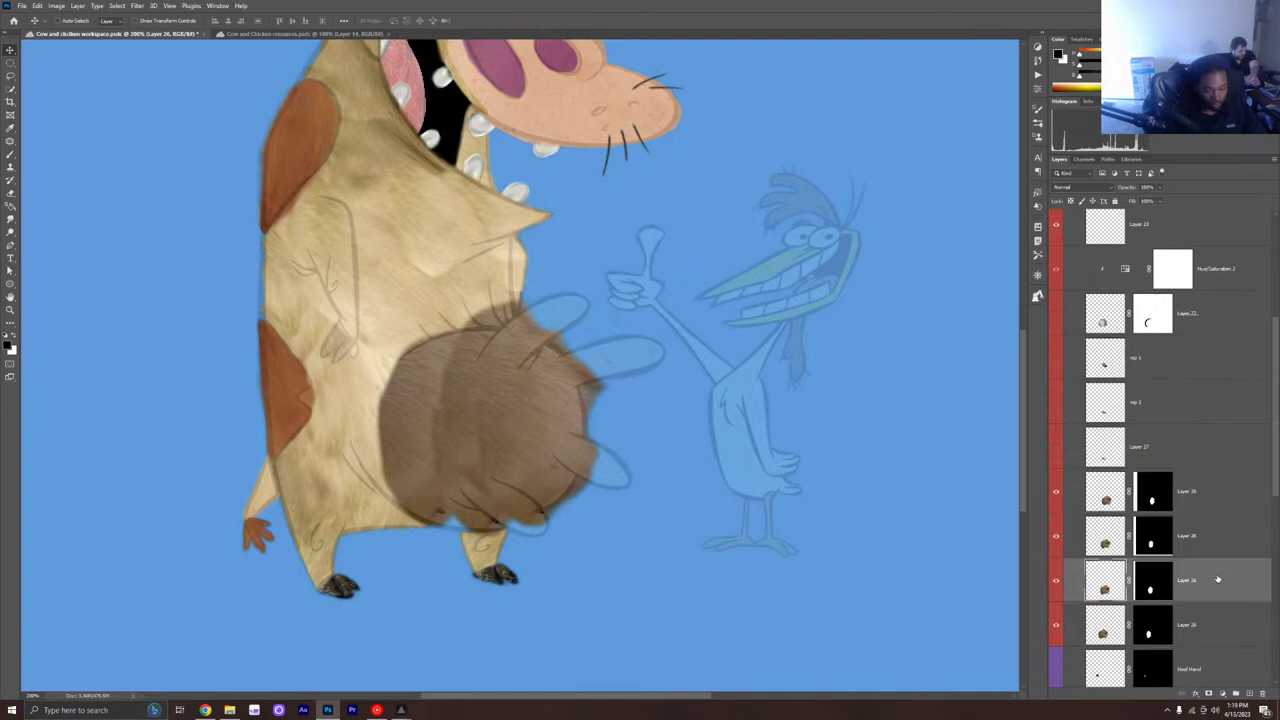
{"action": "key", "text": "ctrl+j"}
{"action": "left_click_drag", "start_coordinate": [470, 447], "coordinate": [440, 447]}
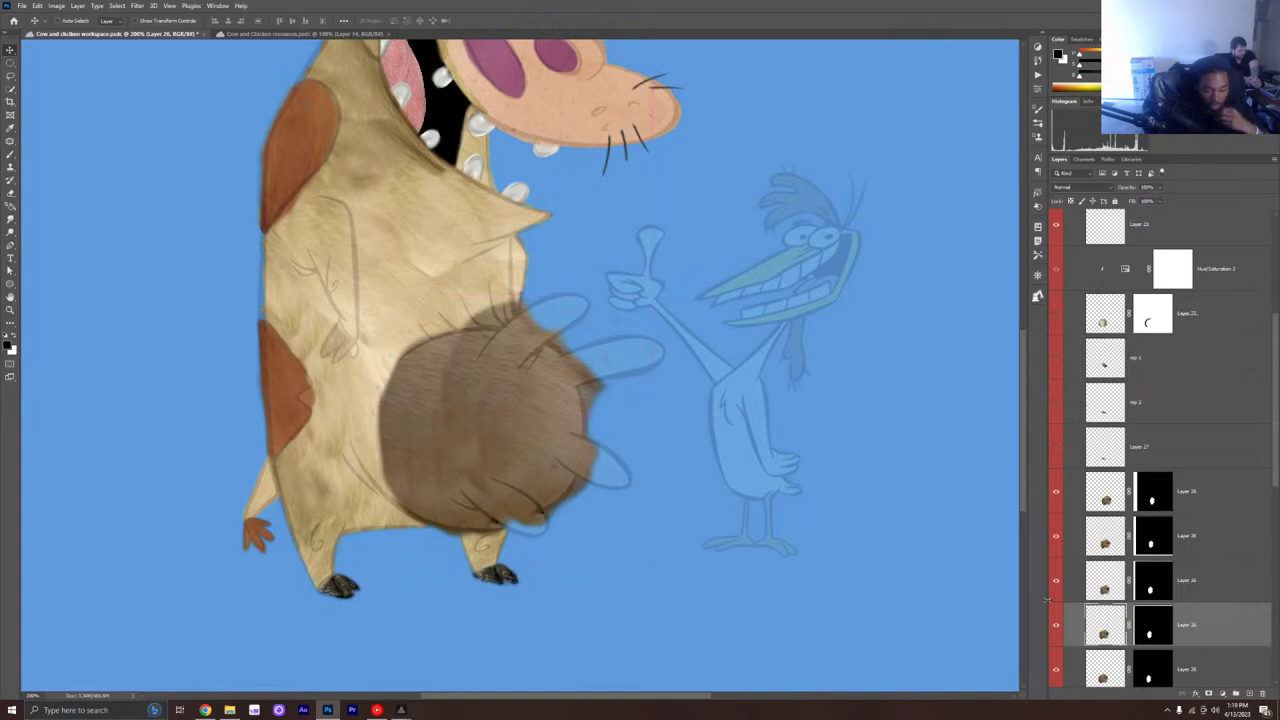
Step: Fill the masks of the four upper udder copies with black, leaving only the base furry patch beside the belly showing
{"action": "left_click", "coordinate": [1220, 493]}
{"action": "left_click", "coordinate": [1055, 493]}
{"action": "left_click", "coordinate": [1055, 493]}
{"action": "left_click", "coordinate": [1055, 494]}
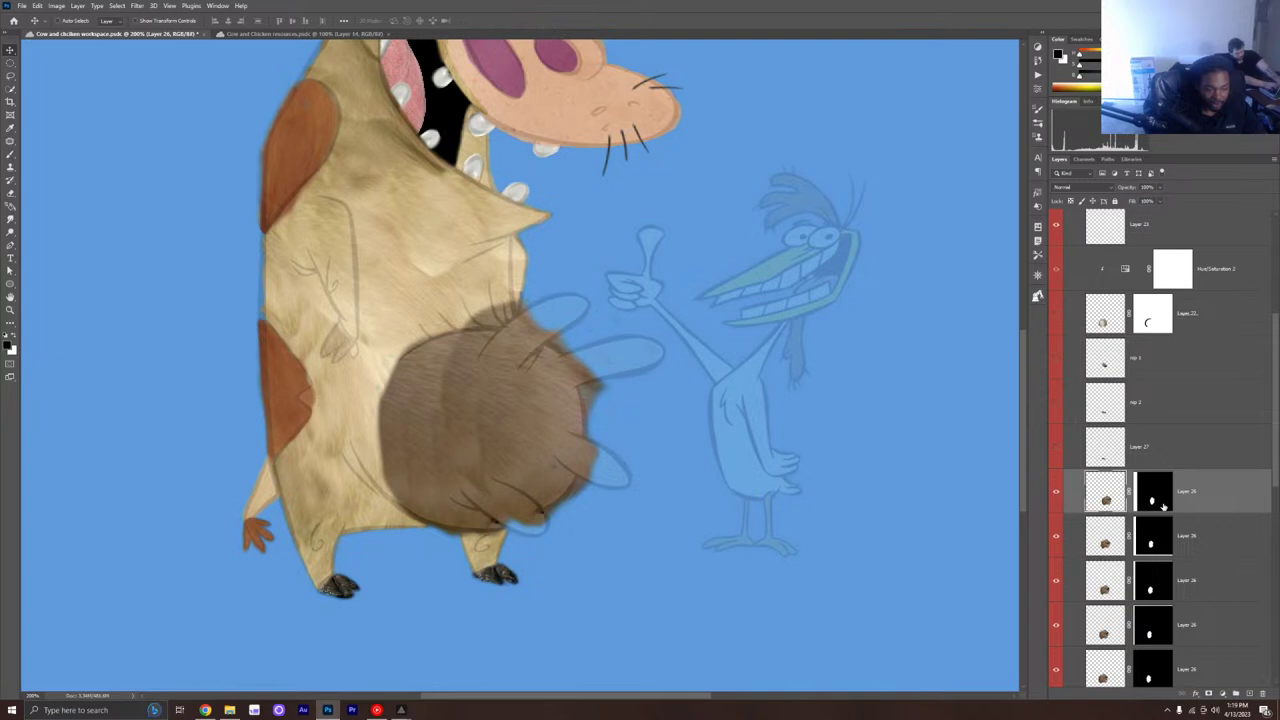
{"action": "left_click", "coordinate": [1163, 507]}
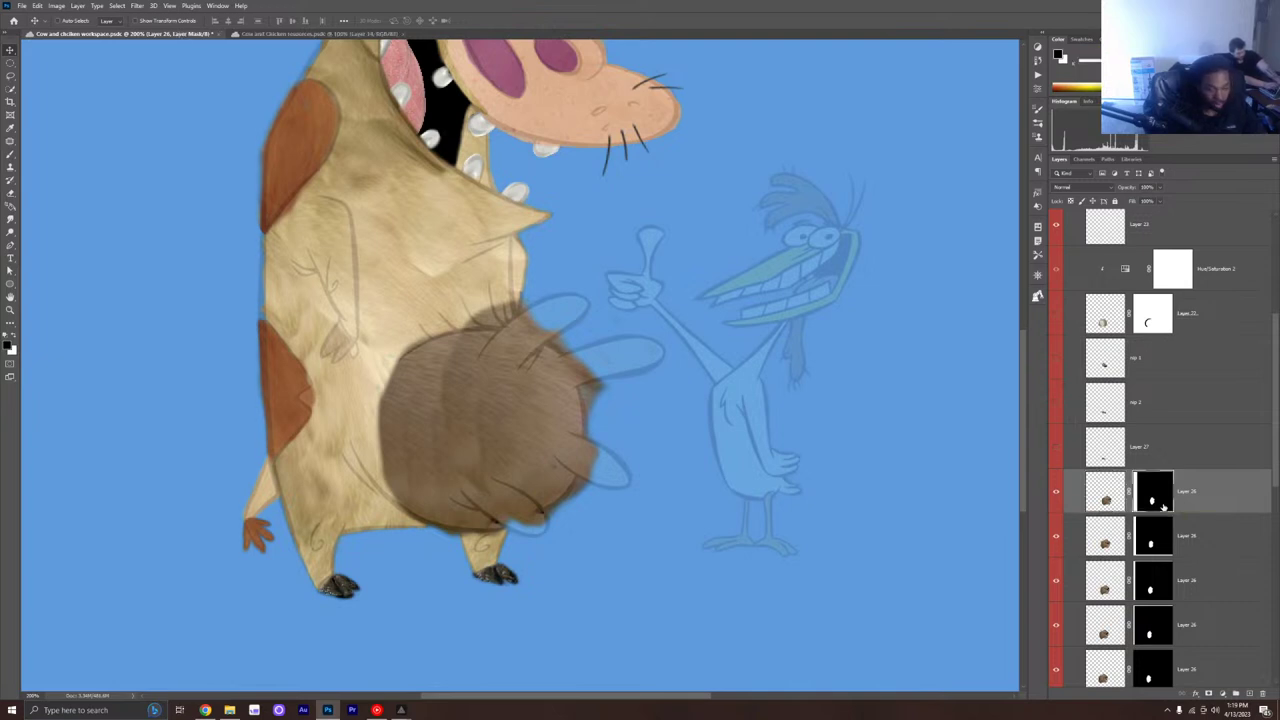
{"action": "key", "text": "alt+Delete"}
{"action": "left_click", "coordinate": [1157, 535]}
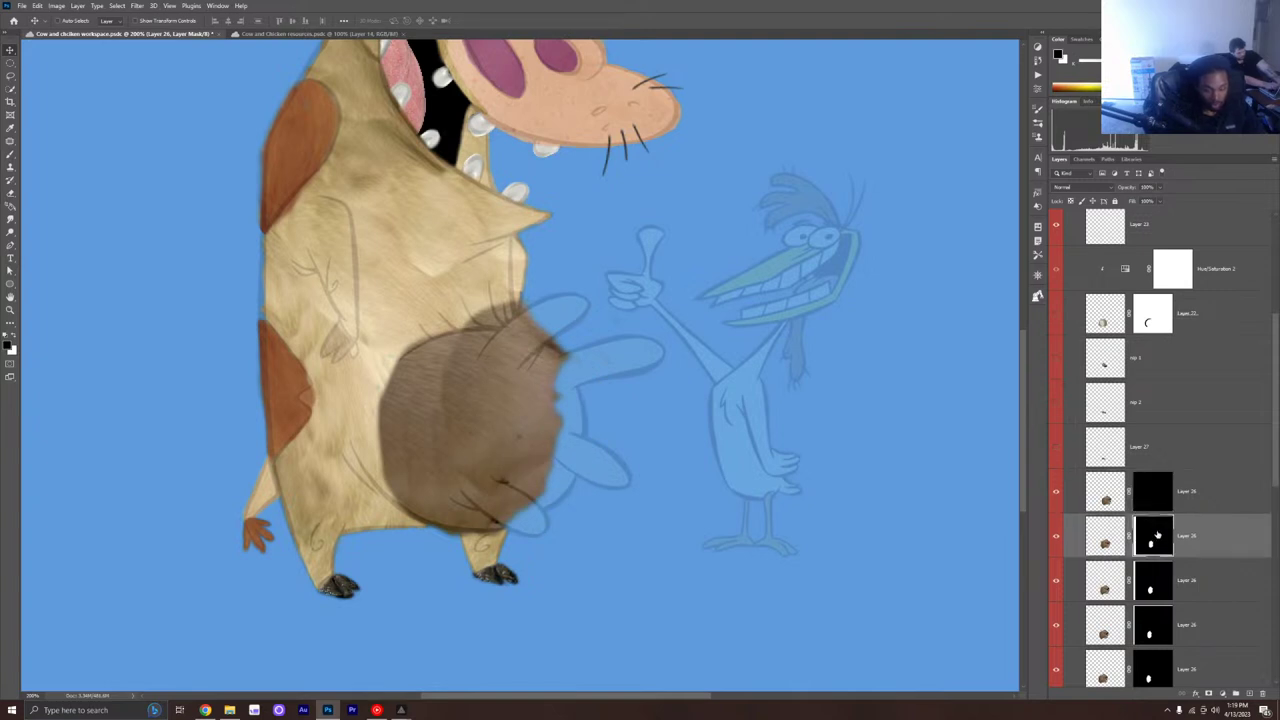
{"action": "key", "text": "alt+Delete"}
{"action": "left_click", "coordinate": [1157, 590]}
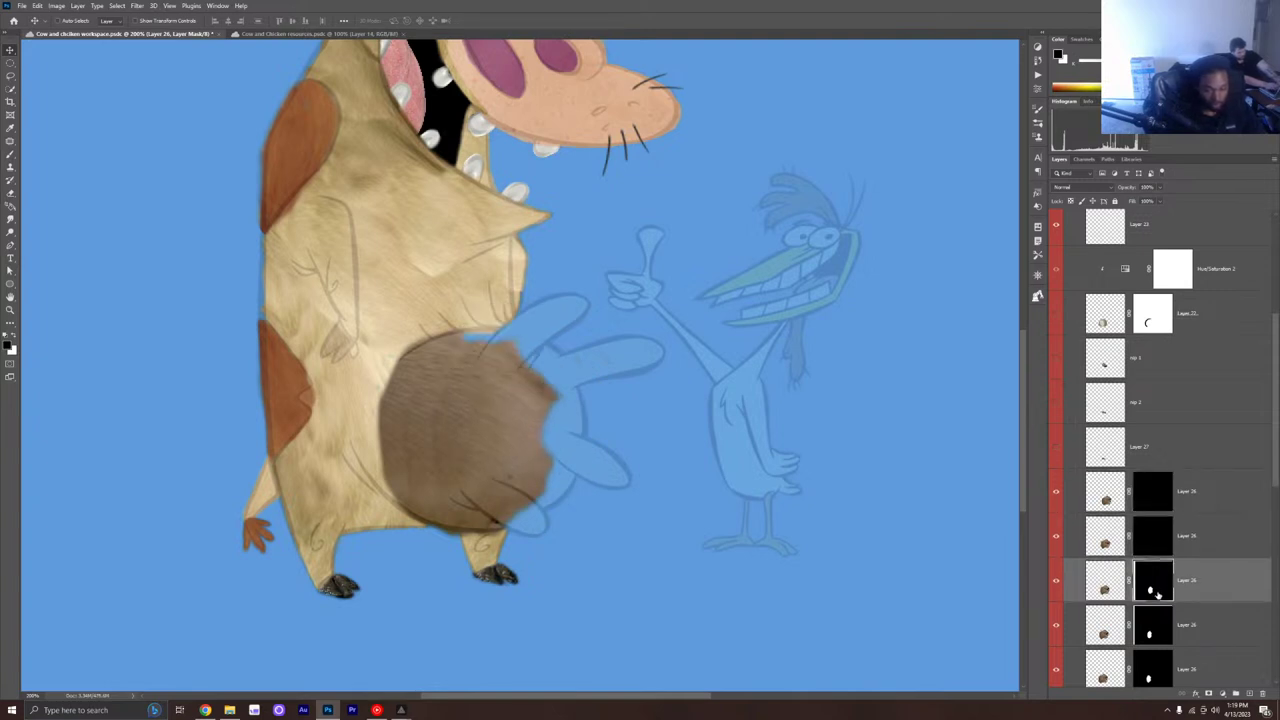
{"action": "key", "text": "alt+Delete"}
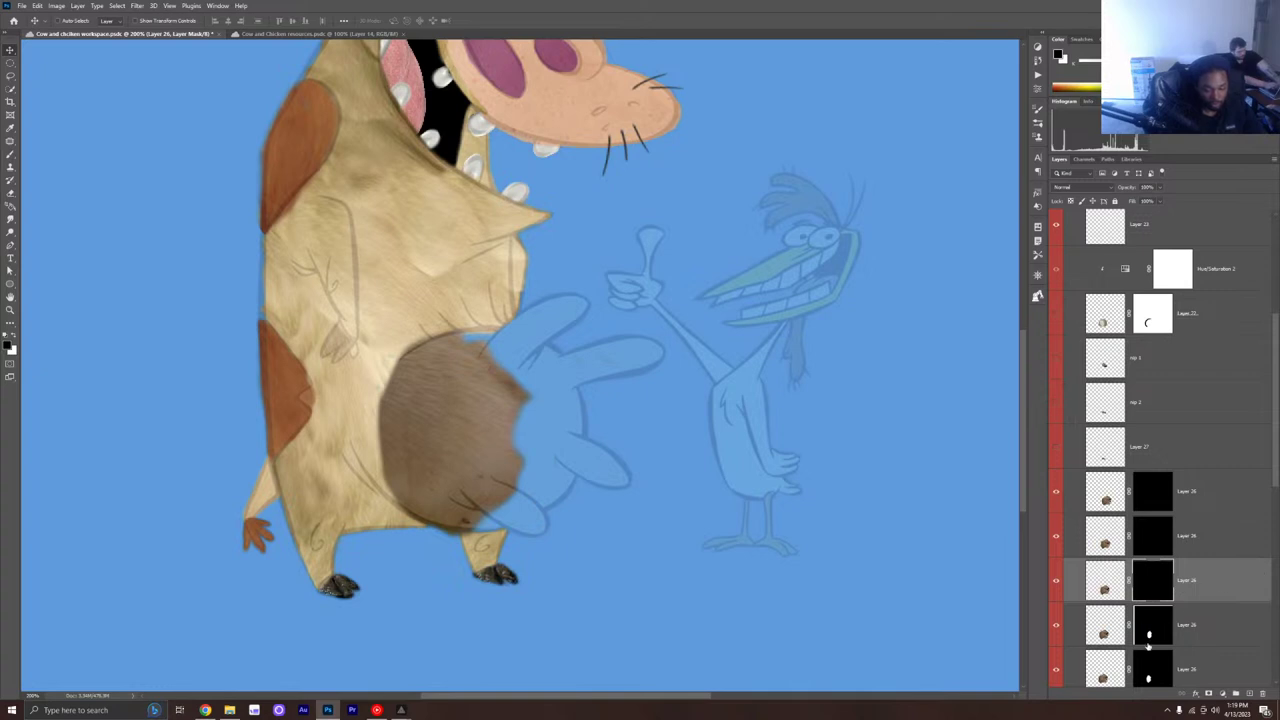
{"action": "left_click", "coordinate": [1153, 632]}
{"action": "key", "text": "alt+Delete"}
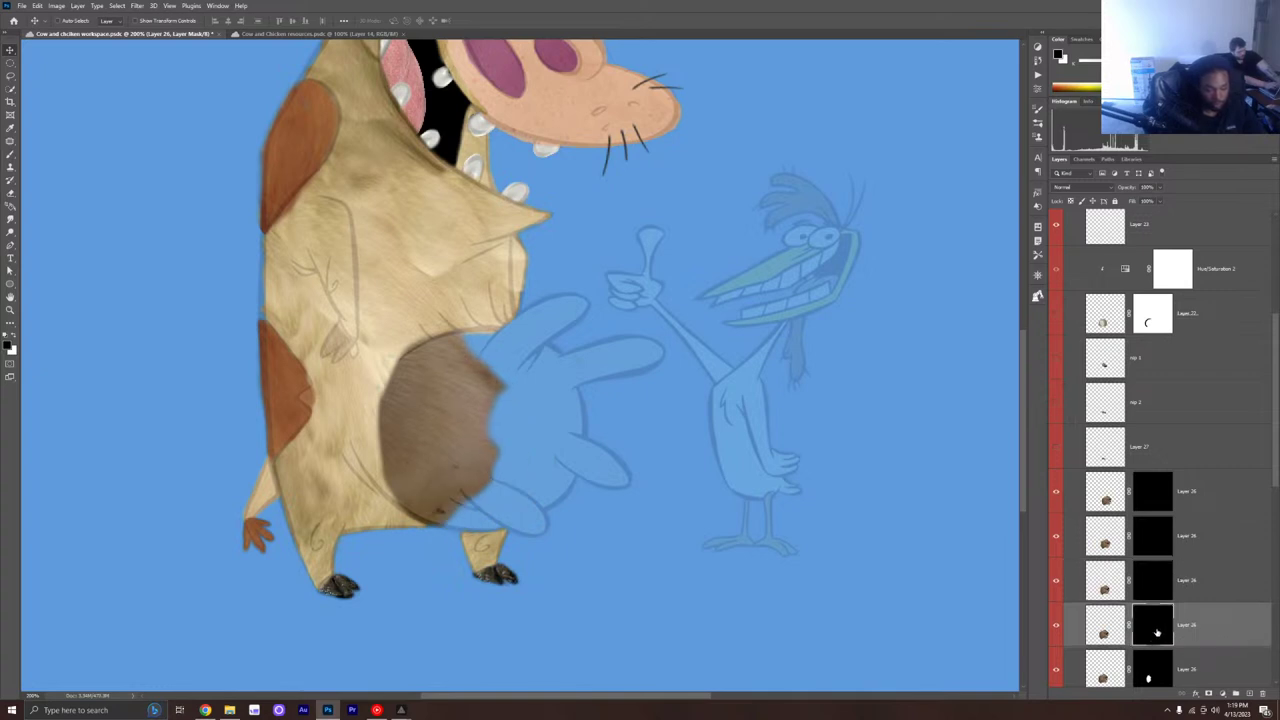
Step: Paint white on the lowest blacked-out udder copy's mask to extend the fur outward from the base patch
{"action": "scroll", "coordinate": [1150, 600], "scroll_direction": "down", "scroll_amount": 3}
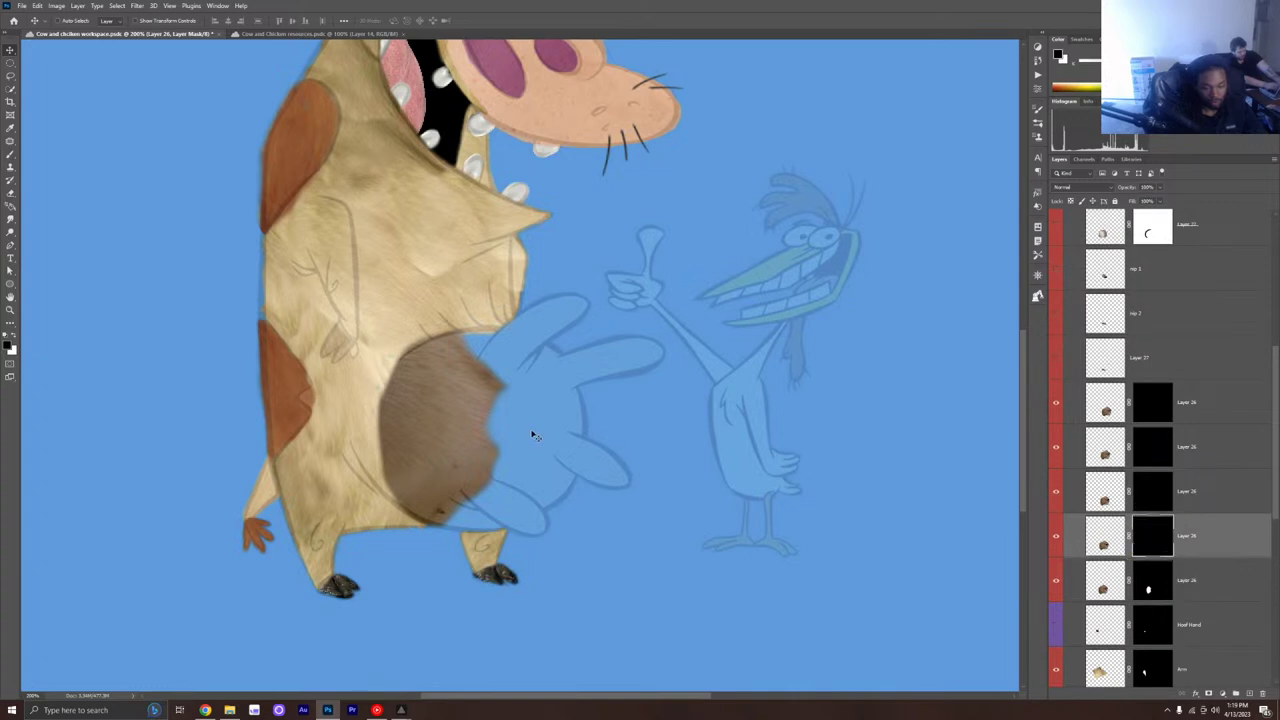
{"action": "key", "text": "b"}
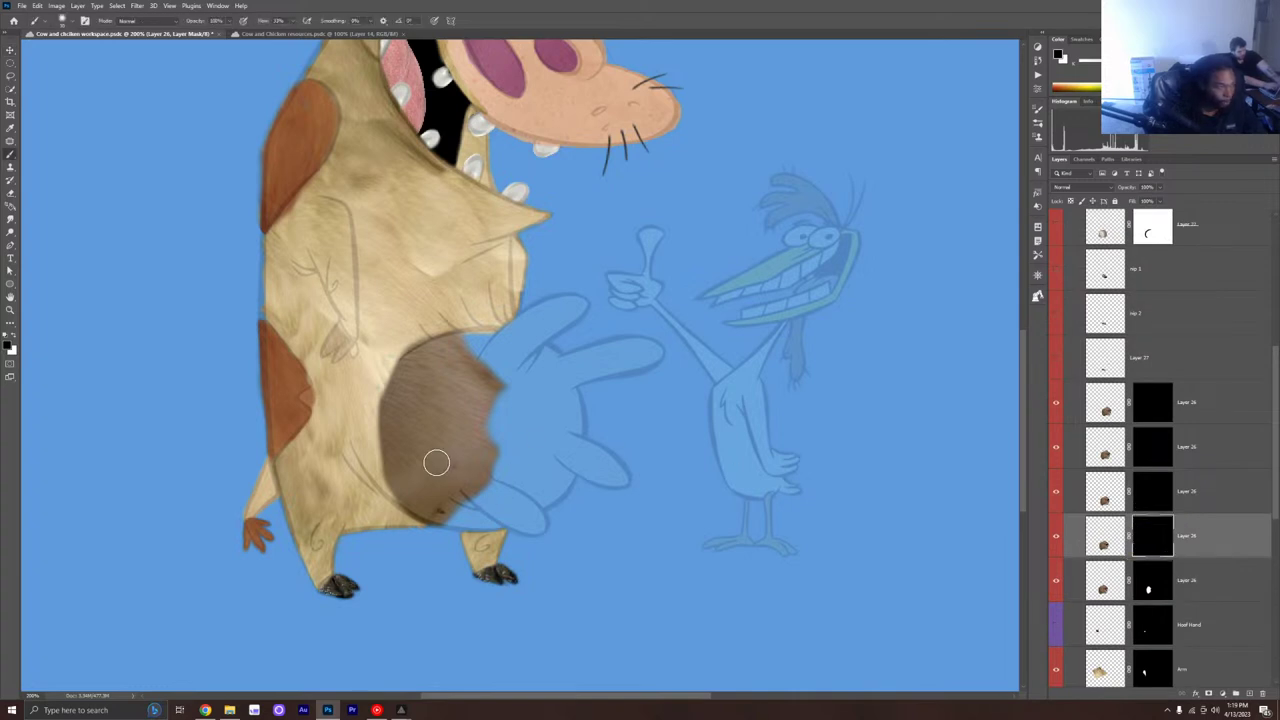
{"action": "key", "text": "x"}
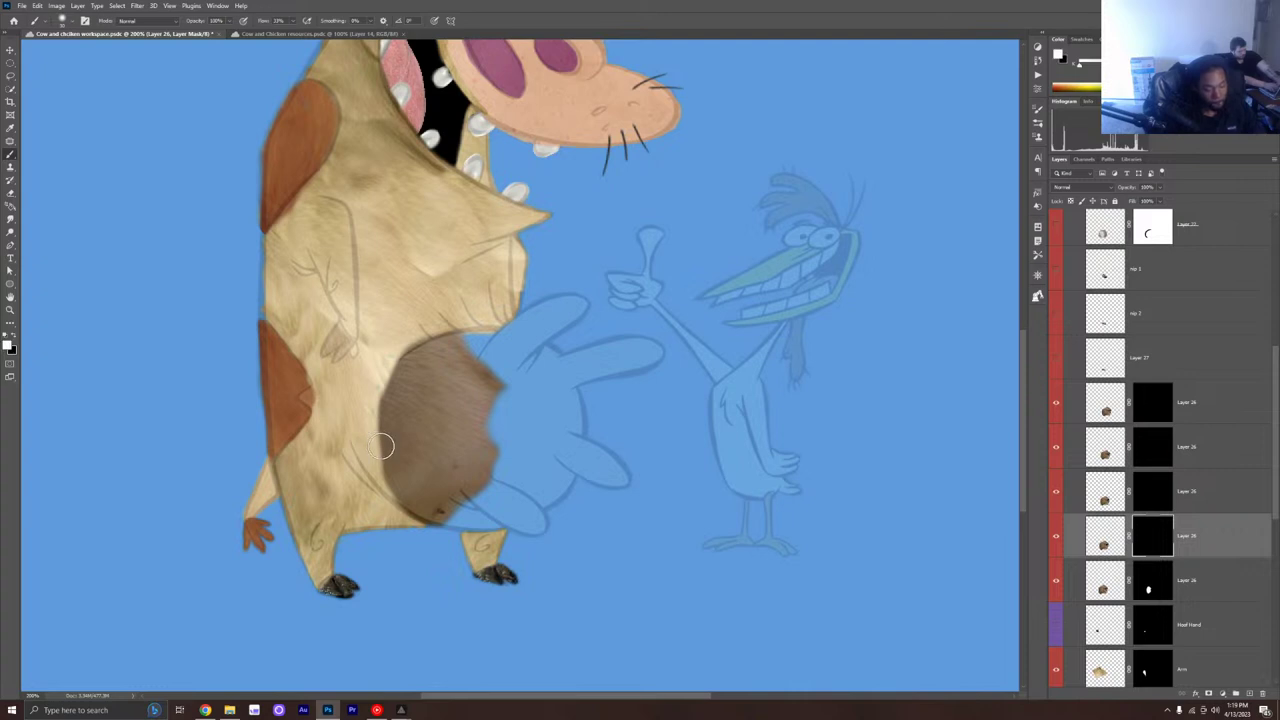
{"action": "mouse_move", "coordinate": [471, 449]}
{"action": "left_mouse_down"}
{"action": "mouse_move", "coordinate": [499, 404]}
{"action": "mouse_move", "coordinate": [492, 441]}
{"action": "mouse_move", "coordinate": [510, 442]}
{"action": "mouse_move", "coordinate": [454, 506]}
{"action": "mouse_move", "coordinate": [470, 507]}
{"action": "mouse_move", "coordinate": [447, 506]}
{"action": "mouse_move", "coordinate": [514, 506]}
{"action": "mouse_move", "coordinate": [473, 509]}
{"action": "mouse_move", "coordinate": [506, 505]}
{"action": "mouse_move", "coordinate": [494, 502]}
{"action": "mouse_move", "coordinate": [529, 483]}
{"action": "mouse_move", "coordinate": [540, 490]}
{"action": "mouse_move", "coordinate": [523, 529]}
{"action": "mouse_move", "coordinate": [541, 452]}
{"action": "mouse_move", "coordinate": [560, 436]}
{"action": "mouse_move", "coordinate": [540, 357]}
{"action": "mouse_move", "coordinate": [562, 427]}
{"action": "mouse_move", "coordinate": [547, 383]}
{"action": "mouse_move", "coordinate": [502, 362]}
{"action": "left_mouse_up"}
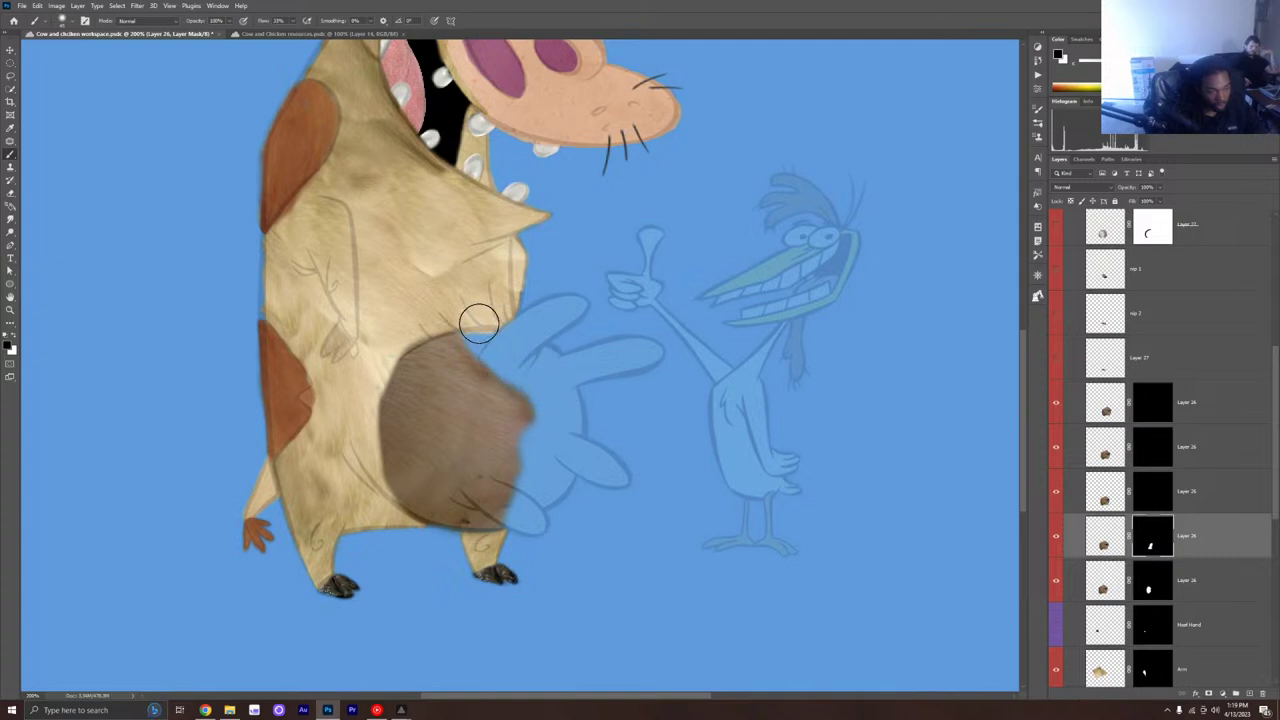
Step: Paint white on the next two udder copies' masks to reveal fur along the upper edge and the lower outer side
{"action": "left_click", "coordinate": [1140, 493]}
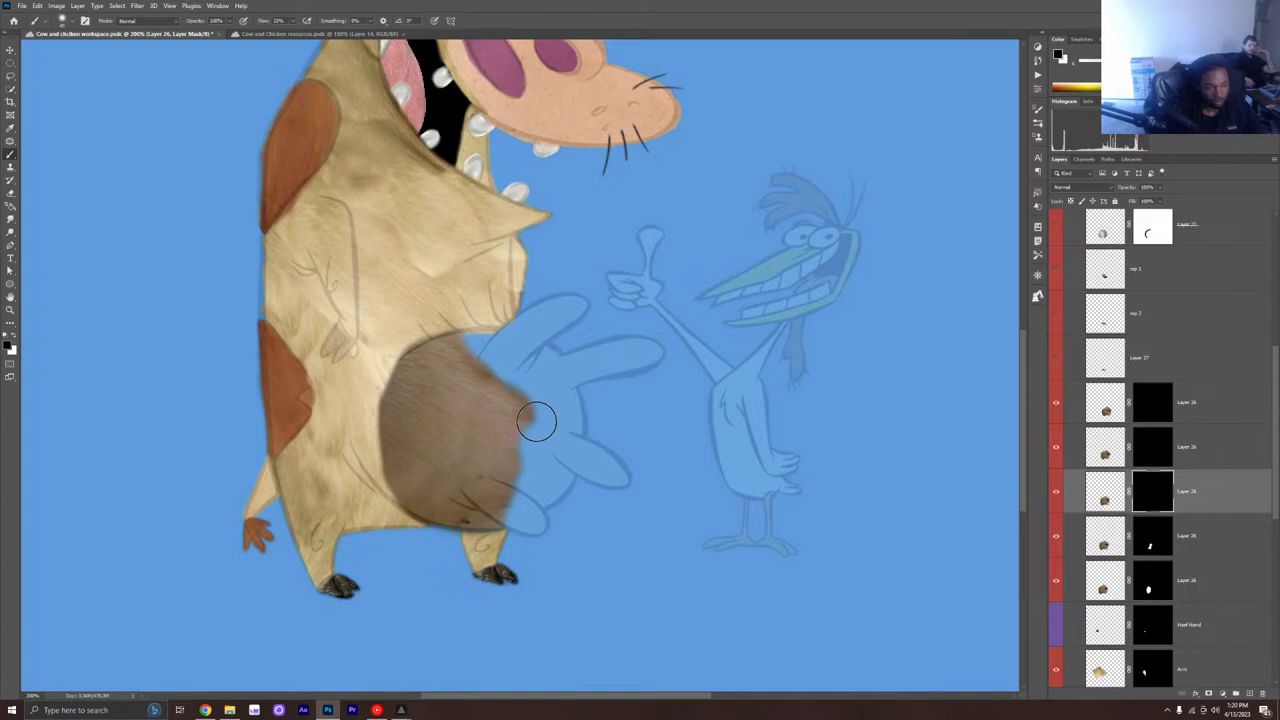
{"action": "mouse_move", "coordinate": [524, 417]}
{"action": "left_mouse_down"}
{"action": "mouse_move", "coordinate": [529, 389]}
{"action": "mouse_move", "coordinate": [552, 402]}
{"action": "mouse_move", "coordinate": [486, 374]}
{"action": "left_mouse_up"}
{"action": "mouse_move", "coordinate": [473, 357]}
{"action": "left_mouse_down"}
{"action": "mouse_move", "coordinate": [508, 354]}
{"action": "mouse_move", "coordinate": [475, 345]}
{"action": "mouse_move", "coordinate": [573, 398]}
{"action": "mouse_move", "coordinate": [515, 361]}
{"action": "mouse_move", "coordinate": [550, 365]}
{"action": "mouse_move", "coordinate": [525, 356]}
{"action": "mouse_move", "coordinate": [540, 323]}
{"action": "mouse_move", "coordinate": [616, 393]}
{"action": "mouse_move", "coordinate": [569, 337]}
{"action": "mouse_move", "coordinate": [511, 309]}
{"action": "mouse_move", "coordinate": [569, 338]}
{"action": "mouse_move", "coordinate": [611, 411]}
{"action": "mouse_move", "coordinate": [573, 432]}
{"action": "left_mouse_up"}
{"action": "key", "text": "x"}
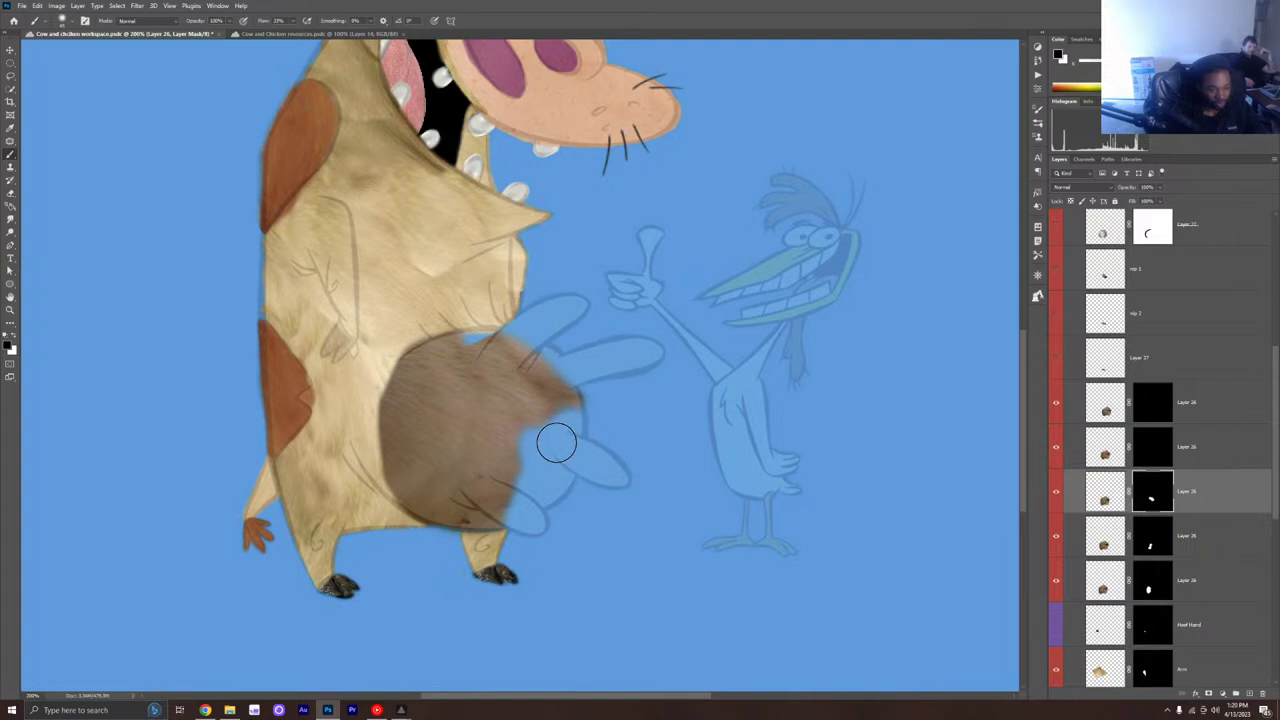
{"action": "left_click", "coordinate": [1156, 459]}
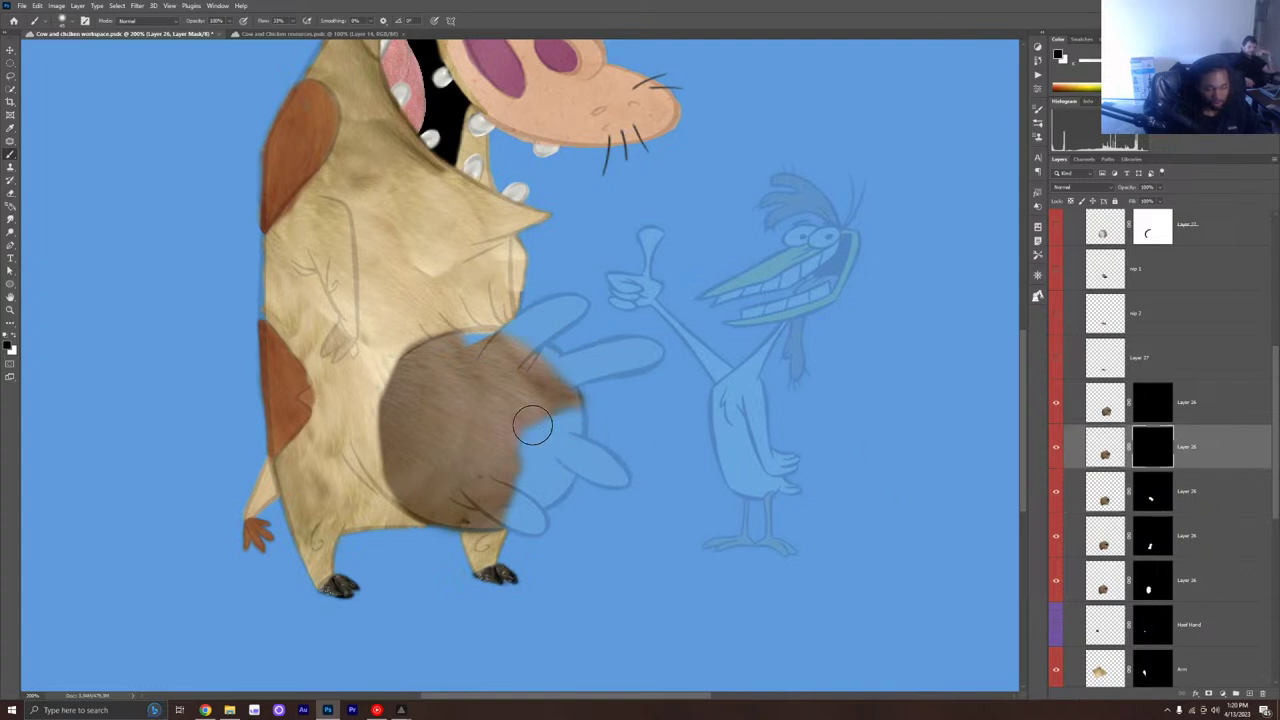
{"action": "mouse_move", "coordinate": [529, 428]}
{"action": "left_mouse_down"}
{"action": "mouse_move", "coordinate": [524, 498]}
{"action": "mouse_move", "coordinate": [552, 443]}
{"action": "mouse_move", "coordinate": [545, 451]}
{"action": "mouse_move", "coordinate": [580, 449]}
{"action": "mouse_move", "coordinate": [556, 406]}
{"action": "mouse_move", "coordinate": [622, 427]}
{"action": "mouse_move", "coordinate": [579, 387]}
{"action": "mouse_move", "coordinate": [592, 385]}
{"action": "mouse_move", "coordinate": [598, 471]}
{"action": "mouse_move", "coordinate": [586, 481]}
{"action": "mouse_move", "coordinate": [594, 438]}
{"action": "mouse_move", "coordinate": [528, 533]}
{"action": "mouse_move", "coordinate": [550, 500]}
{"action": "mouse_move", "coordinate": [547, 529]}
{"action": "mouse_move", "coordinate": [590, 452]}
{"action": "mouse_move", "coordinate": [578, 370]}
{"action": "left_mouse_up"}
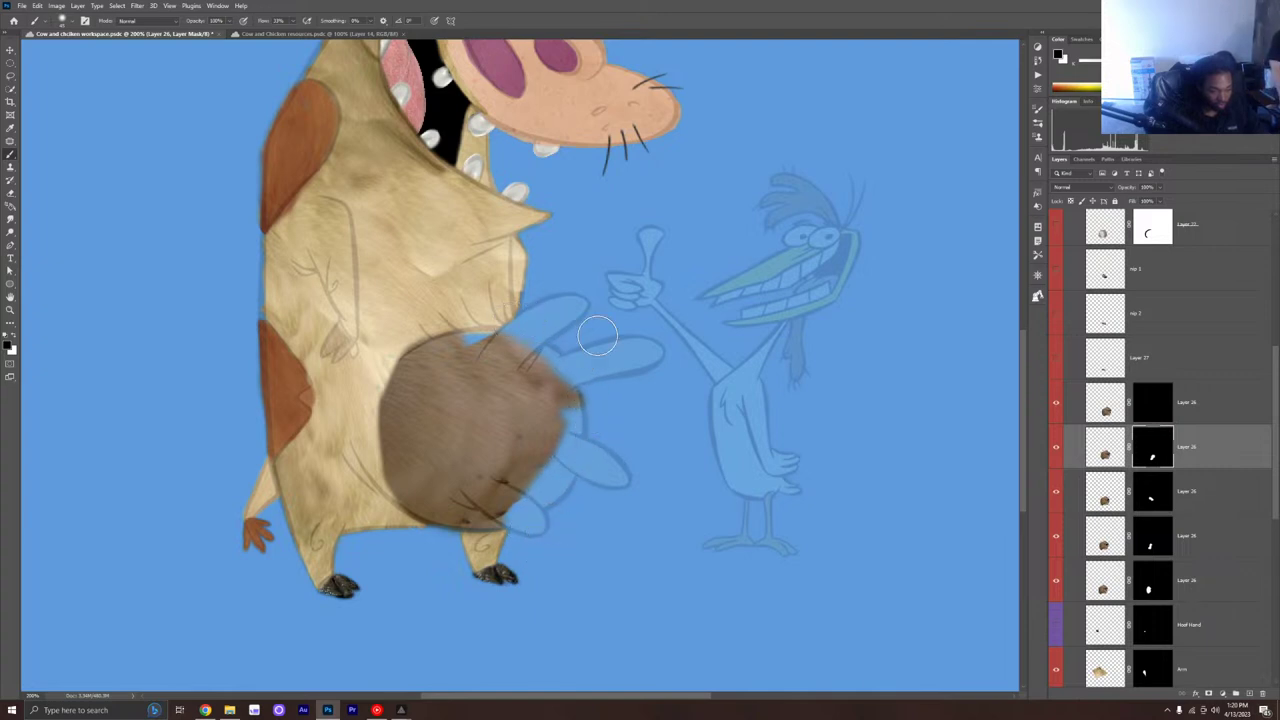
Step: Paint the topmost udder copy's mask to fill the outer rim of the round reference outline with fur
{"action": "key", "text": "alt+bracketright"}
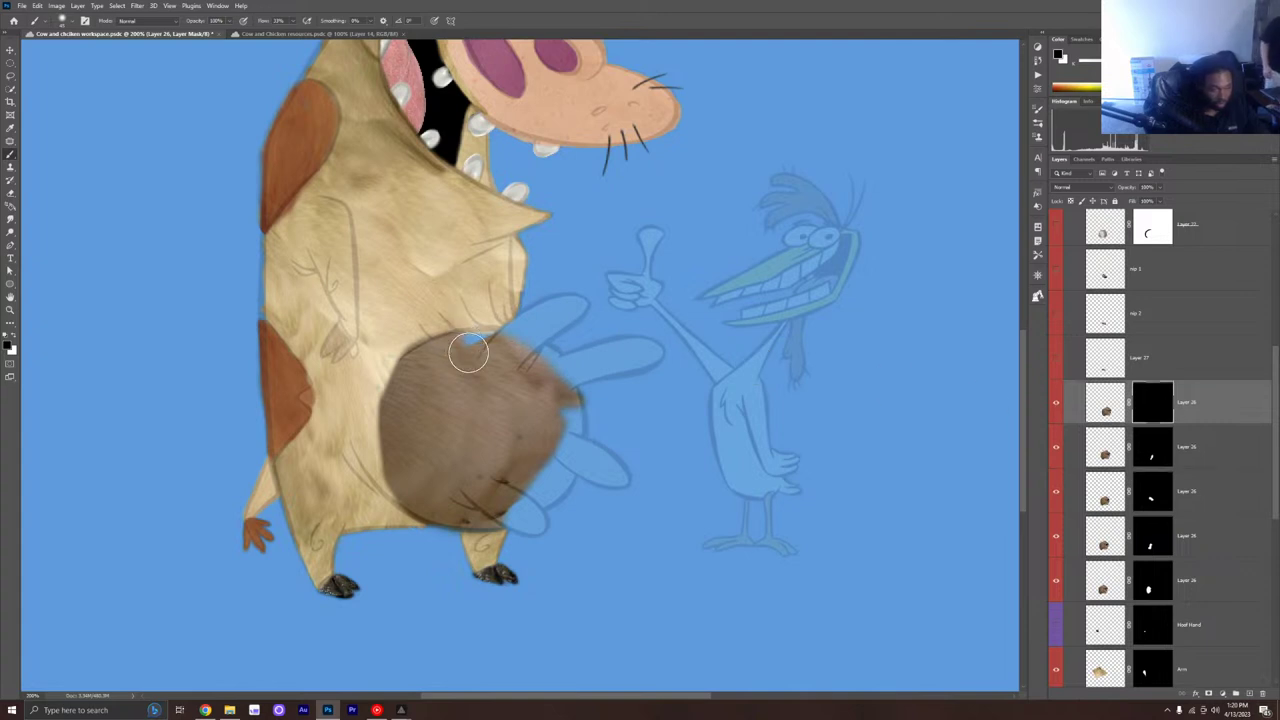
{"action": "key", "text": "x"}
{"action": "mouse_move", "coordinate": [480, 358]}
{"action": "left_mouse_down"}
{"action": "mouse_move", "coordinate": [520, 351]}
{"action": "mouse_move", "coordinate": [495, 355]}
{"action": "mouse_move", "coordinate": [563, 378]}
{"action": "mouse_move", "coordinate": [551, 373]}
{"action": "mouse_move", "coordinate": [553, 482]}
{"action": "mouse_move", "coordinate": [529, 507]}
{"action": "mouse_move", "coordinate": [473, 513]}
{"action": "mouse_move", "coordinate": [514, 563]}
{"action": "mouse_move", "coordinate": [532, 553]}
{"action": "mouse_move", "coordinate": [501, 551]}
{"action": "mouse_move", "coordinate": [558, 534]}
{"action": "mouse_move", "coordinate": [520, 550]}
{"action": "mouse_move", "coordinate": [572, 528]}
{"action": "left_mouse_up"}
{"action": "key", "text": "x"}
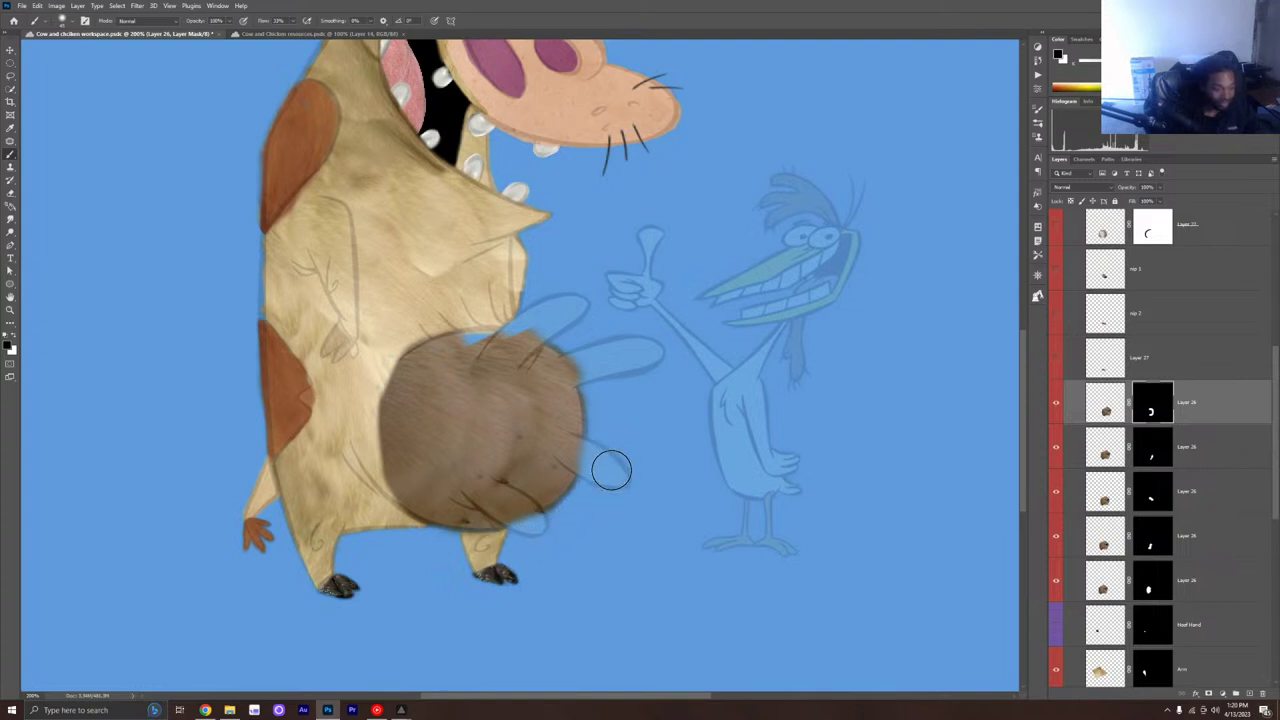
{"action": "key", "text": "x"}
{"action": "mouse_move", "coordinate": [563, 446]}
{"action": "left_mouse_down"}
{"action": "mouse_move", "coordinate": [551, 410]}
{"action": "mouse_move", "coordinate": [516, 367]}
{"action": "mouse_move", "coordinate": [466, 363]}
{"action": "mouse_move", "coordinate": [521, 357]}
{"action": "mouse_move", "coordinate": [492, 345]}
{"action": "mouse_move", "coordinate": [514, 364]}
{"action": "mouse_move", "coordinate": [479, 360]}
{"action": "left_mouse_up"}
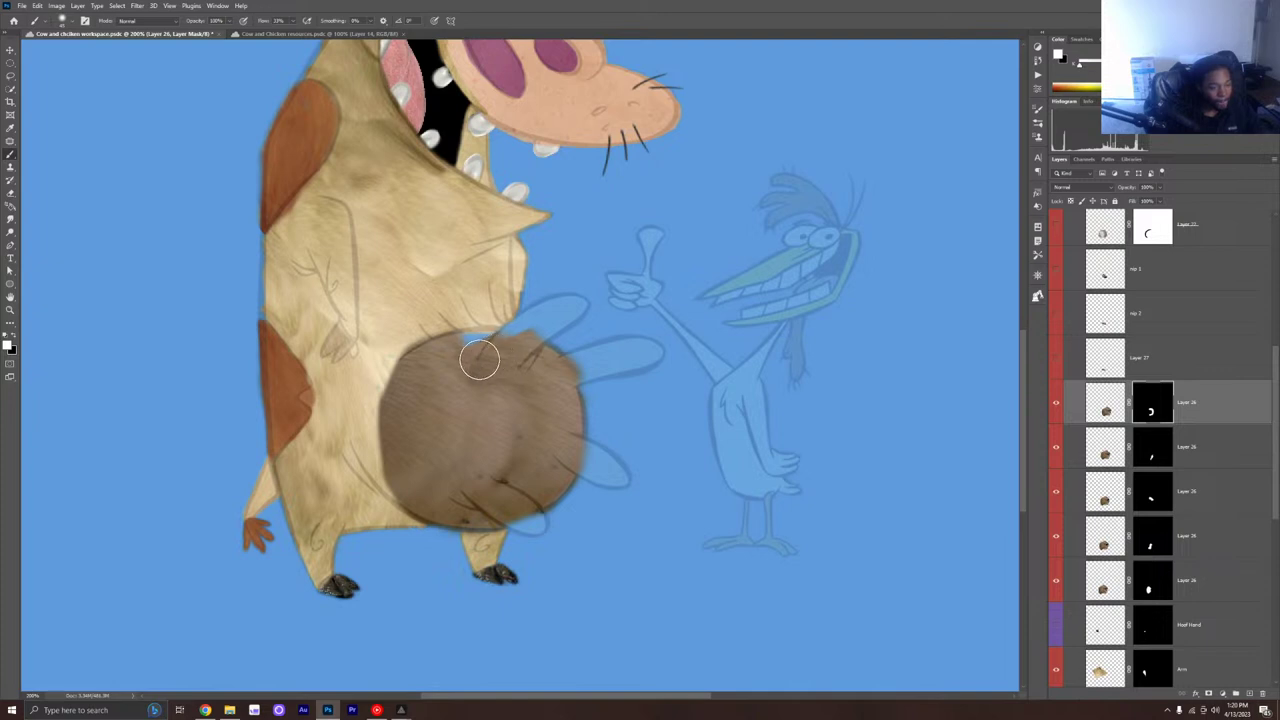
Step: Check the second udder copy with its mask disabled, then paint its mask white over the gap at the udder's upper edge
{"action": "left_click", "coordinate": [1158, 457], "text": "shift"}
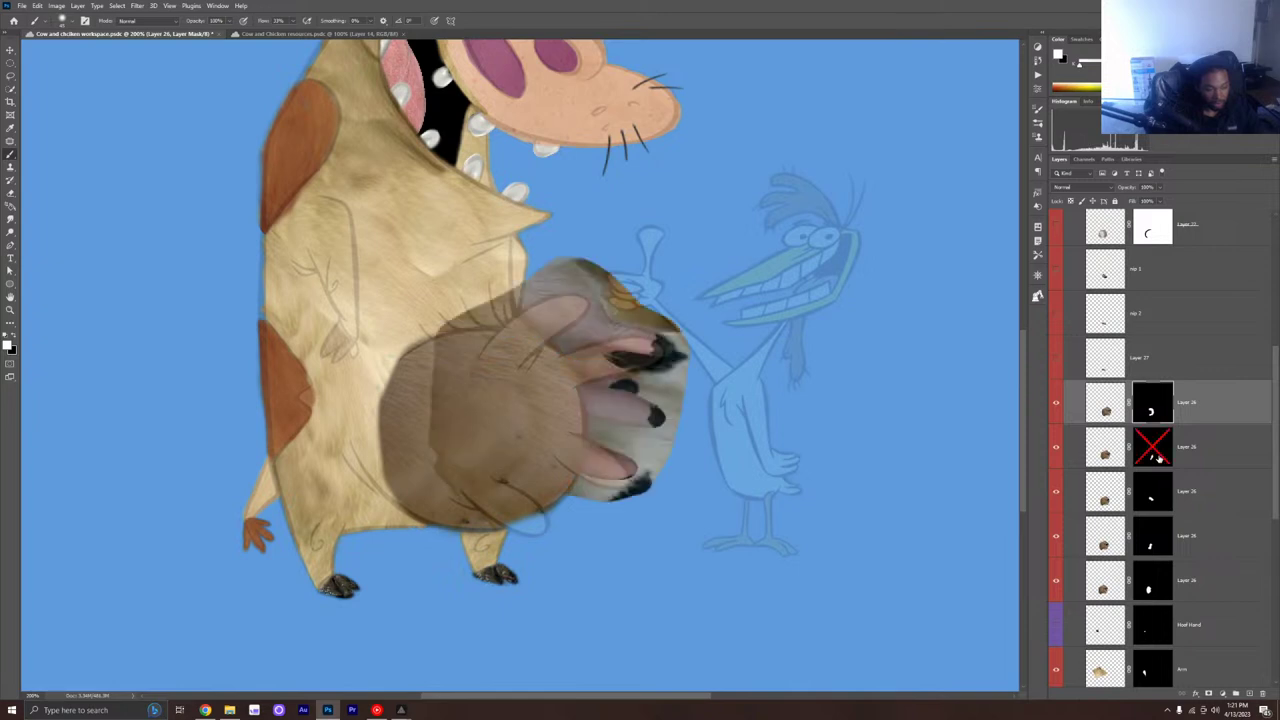
{"action": "left_click", "coordinate": [1158, 457], "text": "shift"}
{"action": "left_click", "coordinate": [1158, 457]}
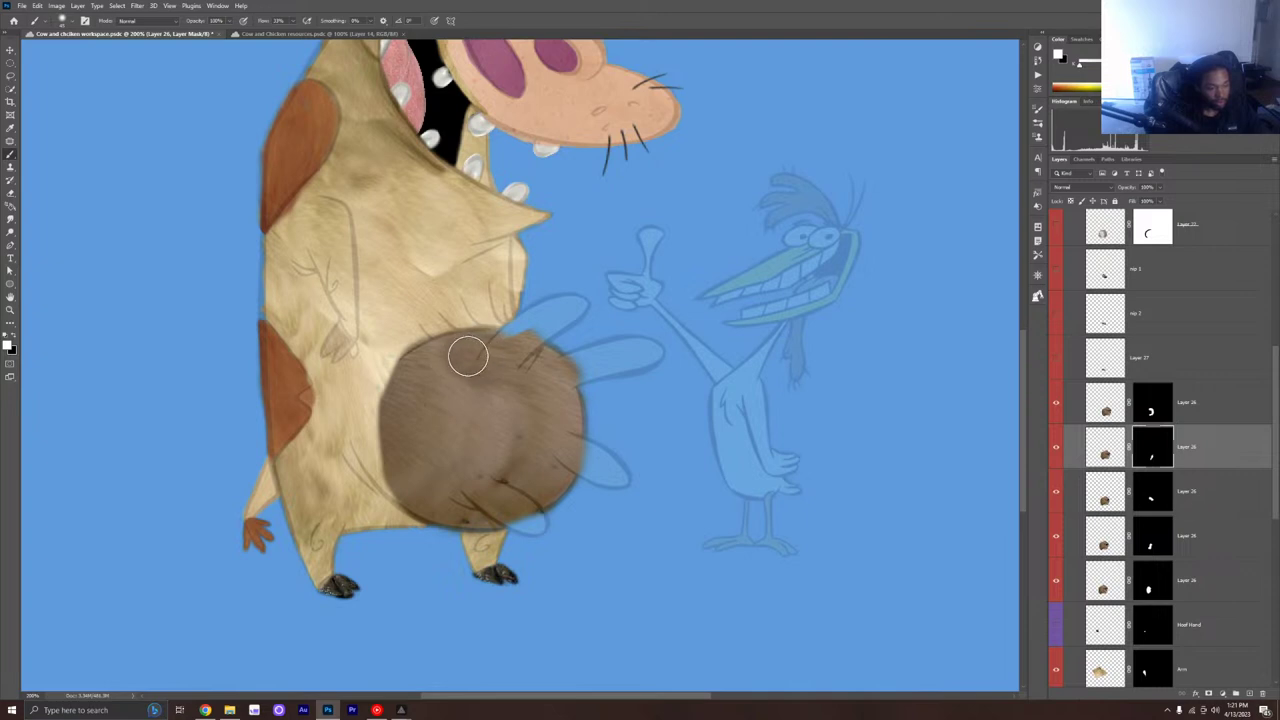
{"action": "mouse_move", "coordinate": [460, 358]}
{"action": "left_mouse_down"}
{"action": "mouse_move", "coordinate": [427, 372]}
{"action": "mouse_move", "coordinate": [426, 432]}
{"action": "mouse_move", "coordinate": [419, 338]}
{"action": "mouse_move", "coordinate": [426, 373]}
{"action": "mouse_move", "coordinate": [431, 337]}
{"action": "mouse_move", "coordinate": [404, 413]}
{"action": "left_mouse_up"}
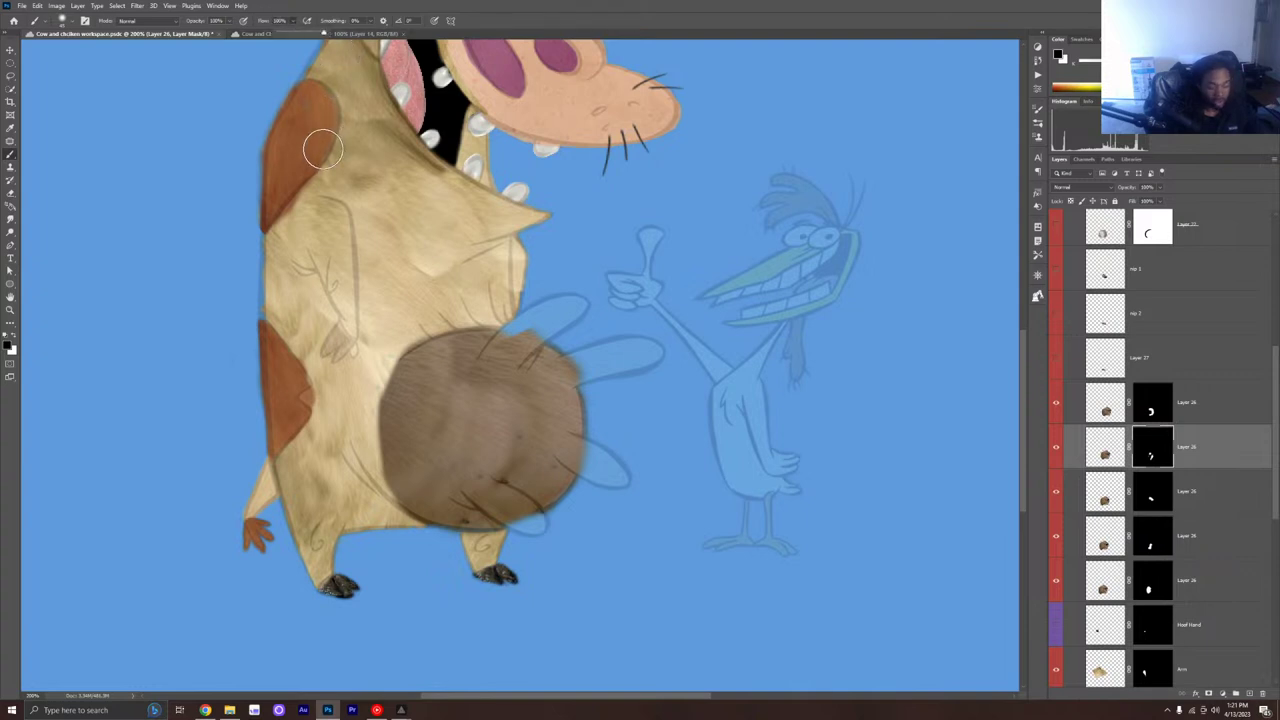
Step: Preview the topmost udder copy unmasked, then paint its mask white across the udder's middle to cover the patchy centre with fur
{"action": "left_click", "coordinate": [1134, 412]}
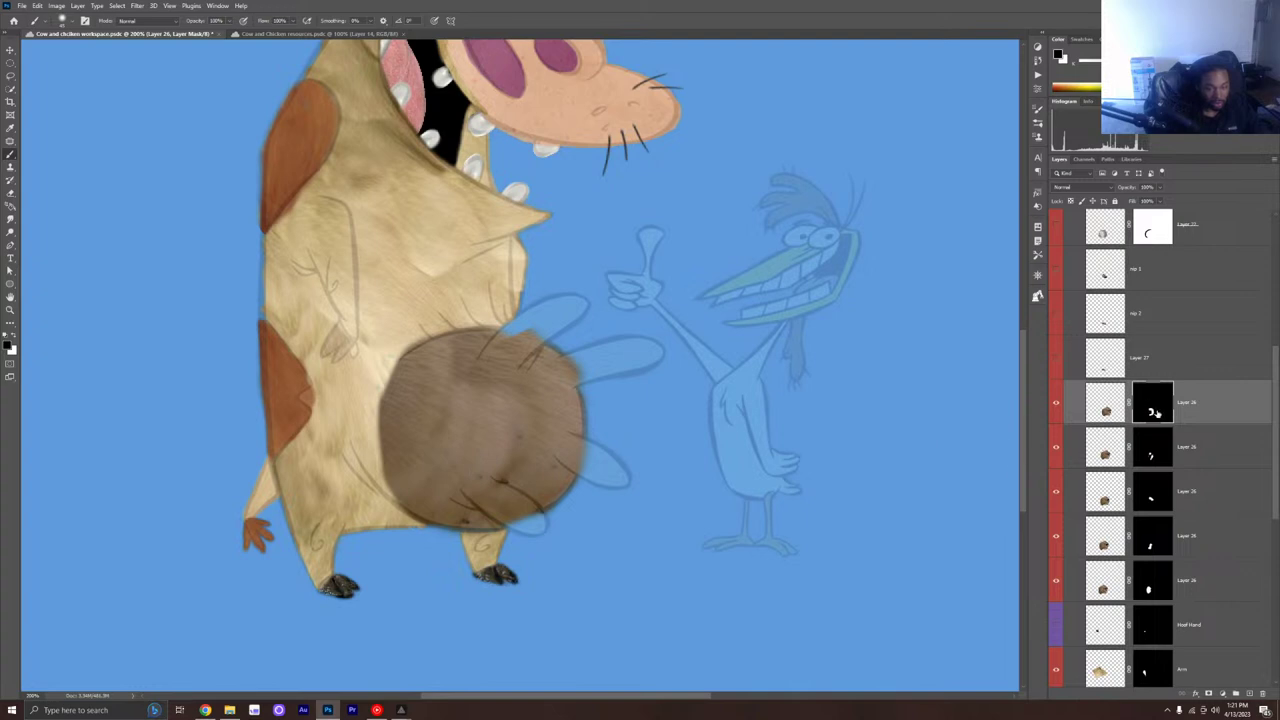
{"action": "left_click", "coordinate": [1155, 412], "text": "shift"}
{"action": "left_click", "coordinate": [1155, 410], "text": "shift"}
{"action": "key", "text": "x"}
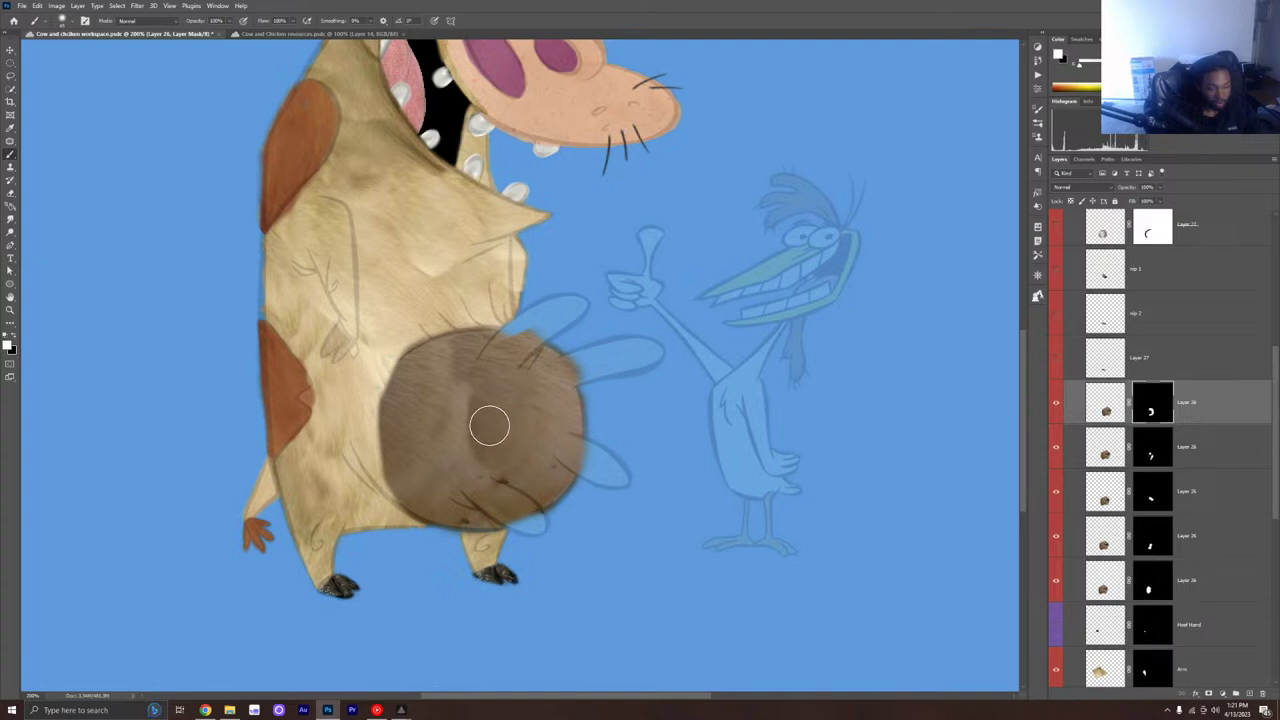
{"action": "left_click_drag", "start_coordinate": [486, 423], "coordinate": [488, 472]}
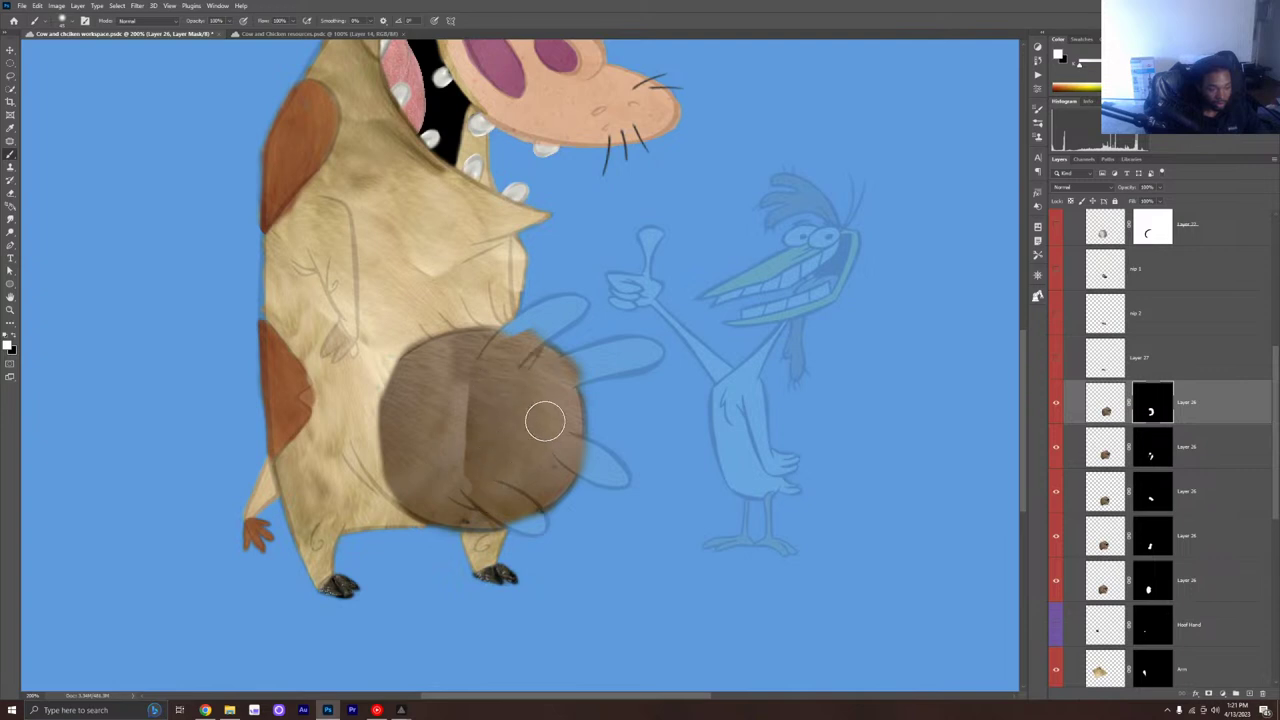
{"action": "mouse_move", "coordinate": [557, 434]}
{"action": "left_mouse_down"}
{"action": "mouse_move", "coordinate": [527, 431]}
{"action": "mouse_move", "coordinate": [472, 467]}
{"action": "mouse_move", "coordinate": [461, 419]}
{"action": "mouse_move", "coordinate": [447, 467]}
{"action": "mouse_move", "coordinate": [454, 399]}
{"action": "mouse_move", "coordinate": [447, 474]}
{"action": "mouse_move", "coordinate": [467, 406]}
{"action": "mouse_move", "coordinate": [488, 420]}
{"action": "mouse_move", "coordinate": [487, 452]}
{"action": "mouse_move", "coordinate": [498, 438]}
{"action": "mouse_move", "coordinate": [487, 393]}
{"action": "mouse_move", "coordinate": [498, 432]}
{"action": "left_mouse_up"}
{"action": "key", "text": "x"}
{"action": "left_click", "coordinate": [1153, 458]}
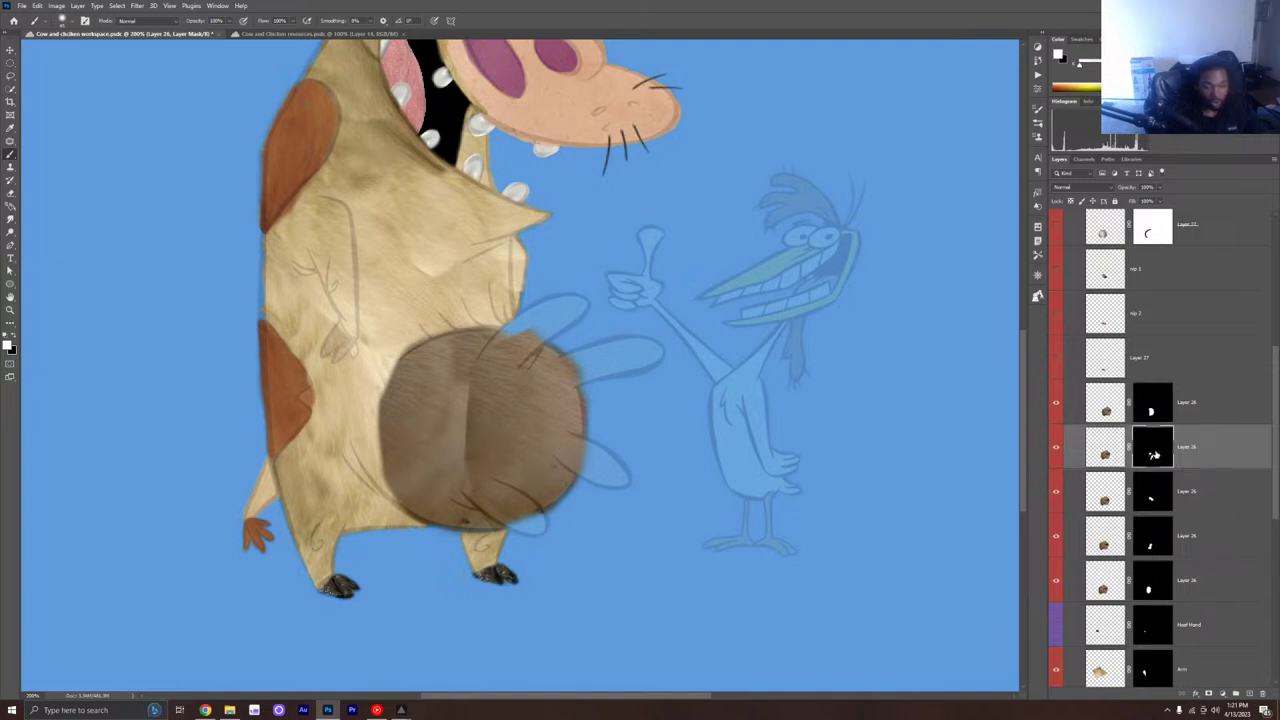
Step: Paint on the mask of the second Layer 26 copy to extend the udder fur over the middle seam and outer edge, trimming excess with black
{"action": "left_click", "coordinate": [1156, 455], "text": "shift"}
{"action": "left_click", "coordinate": [1156, 455], "text": "shift"}
{"action": "left_click", "coordinate": [1156, 455], "text": "shift"}
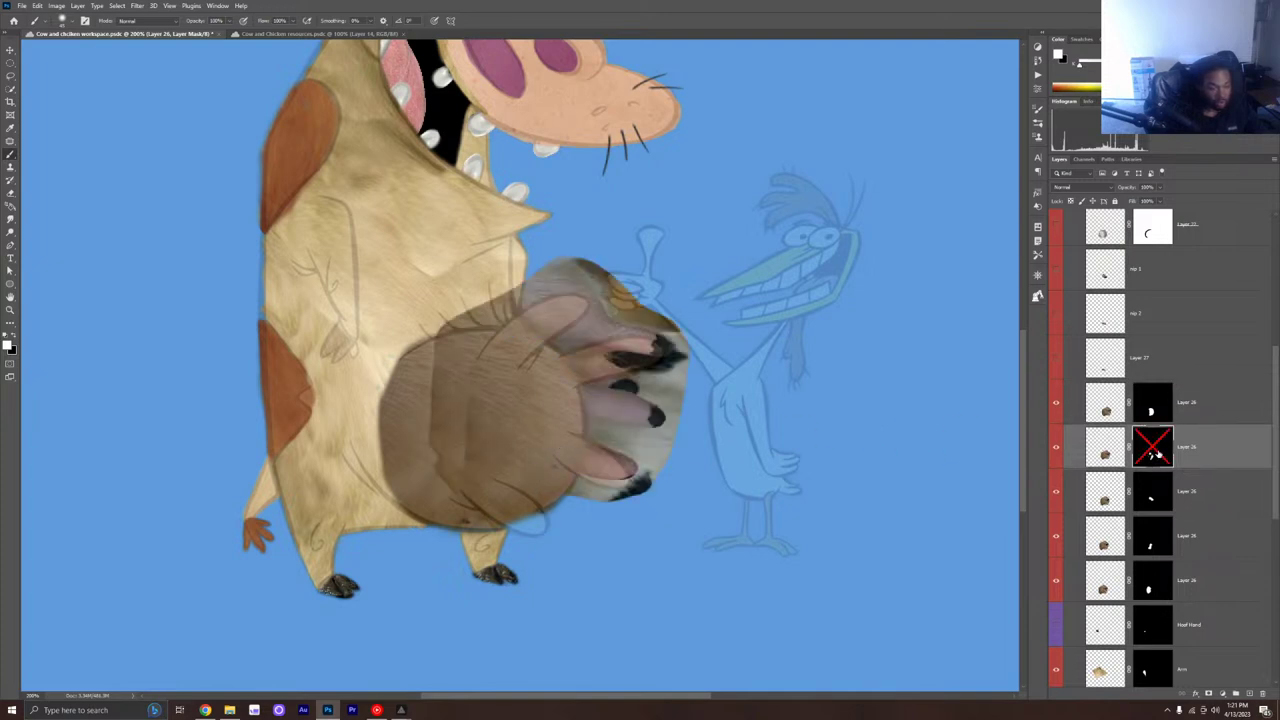
{"action": "left_click", "coordinate": [1156, 455], "text": "shift"}
{"action": "left_click", "coordinate": [1156, 455], "text": "shift"}
{"action": "left_click", "coordinate": [1158, 455], "text": "shift"}
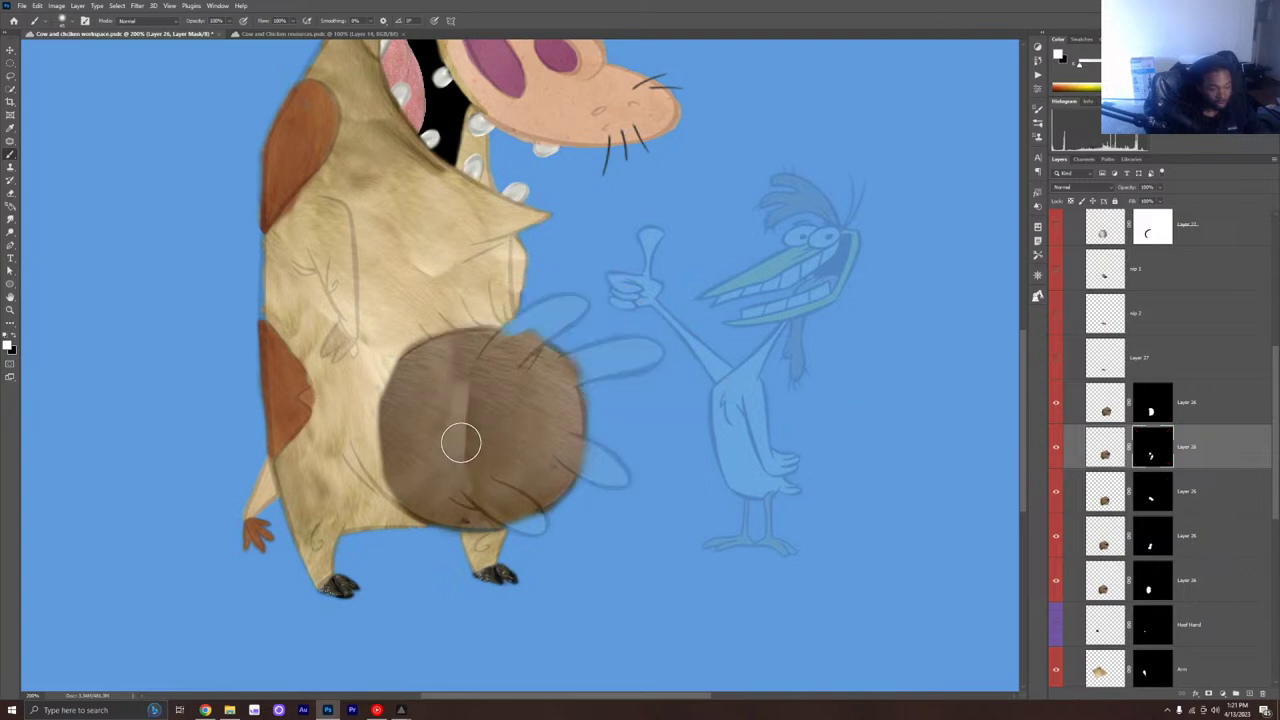
{"action": "mouse_move", "coordinate": [460, 443]}
{"action": "left_mouse_down"}
{"action": "mouse_move", "coordinate": [467, 397]}
{"action": "mouse_move", "coordinate": [458, 513]}
{"action": "mouse_move", "coordinate": [442, 508]}
{"action": "mouse_move", "coordinate": [454, 405]}
{"action": "mouse_move", "coordinate": [463, 358]}
{"action": "left_mouse_up"}
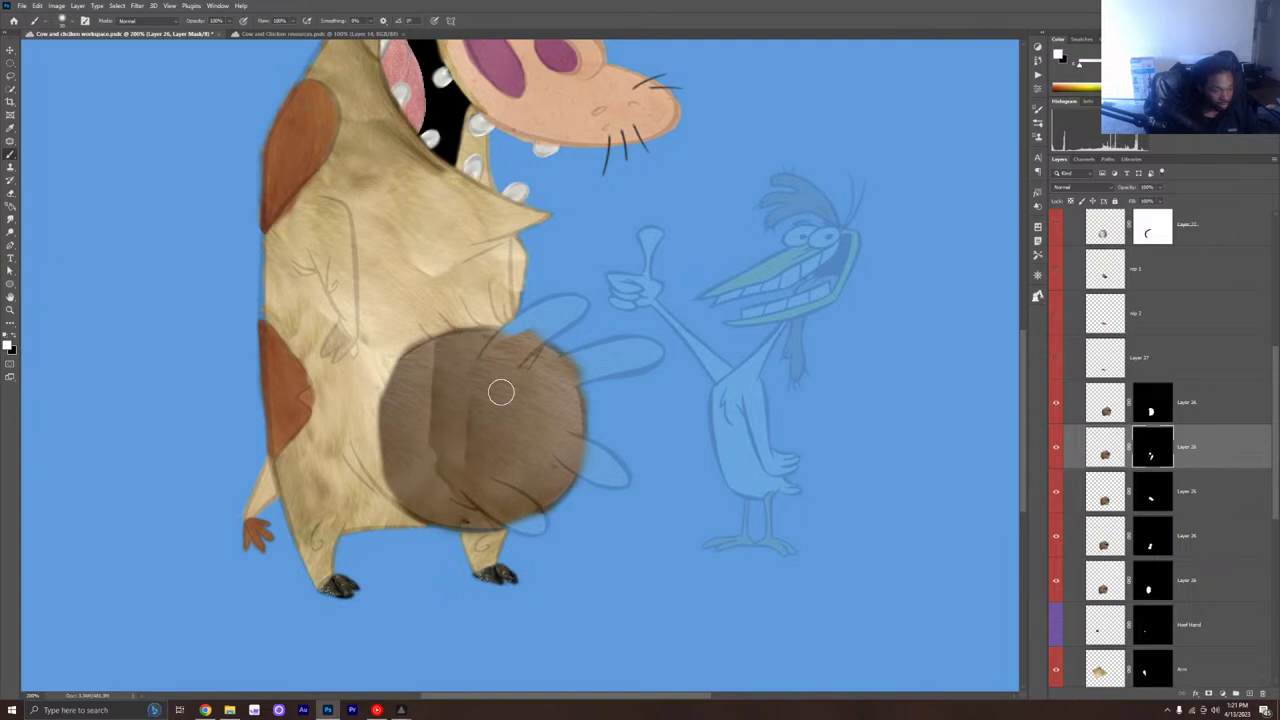
{"action": "left_click_drag", "start_coordinate": [571, 410], "coordinate": [560, 442]}
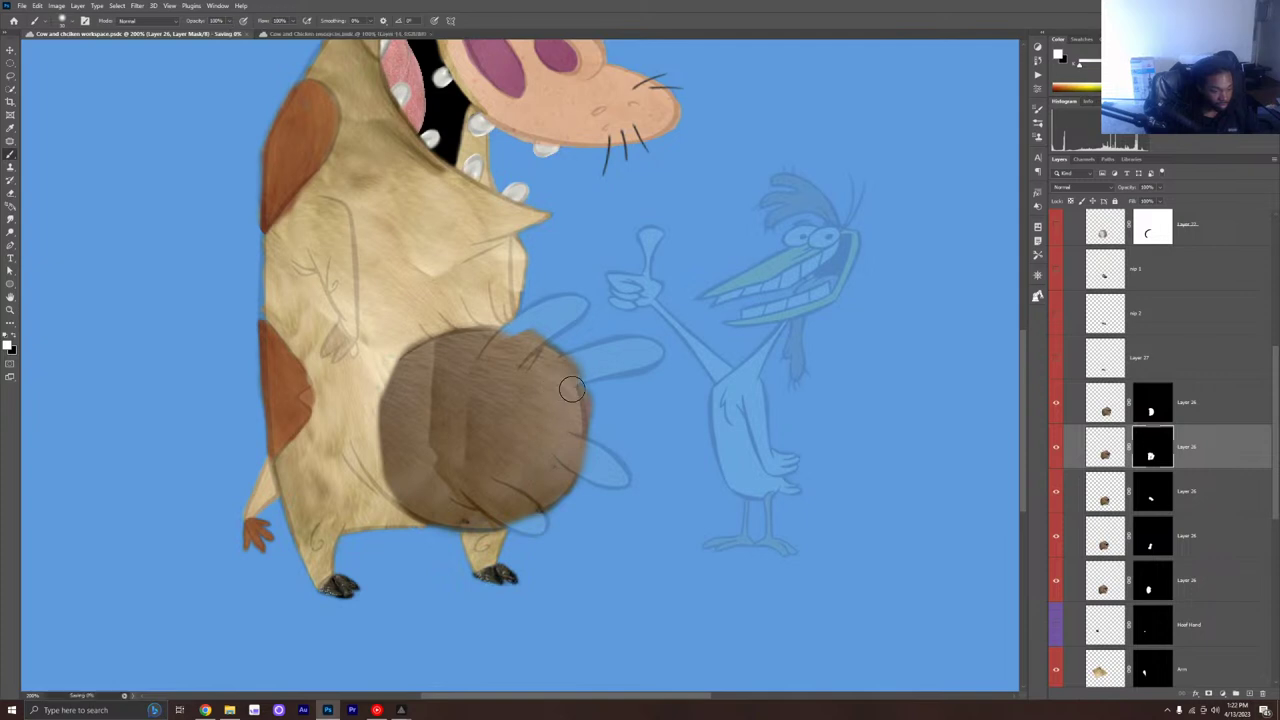
{"action": "key", "text": "x"}
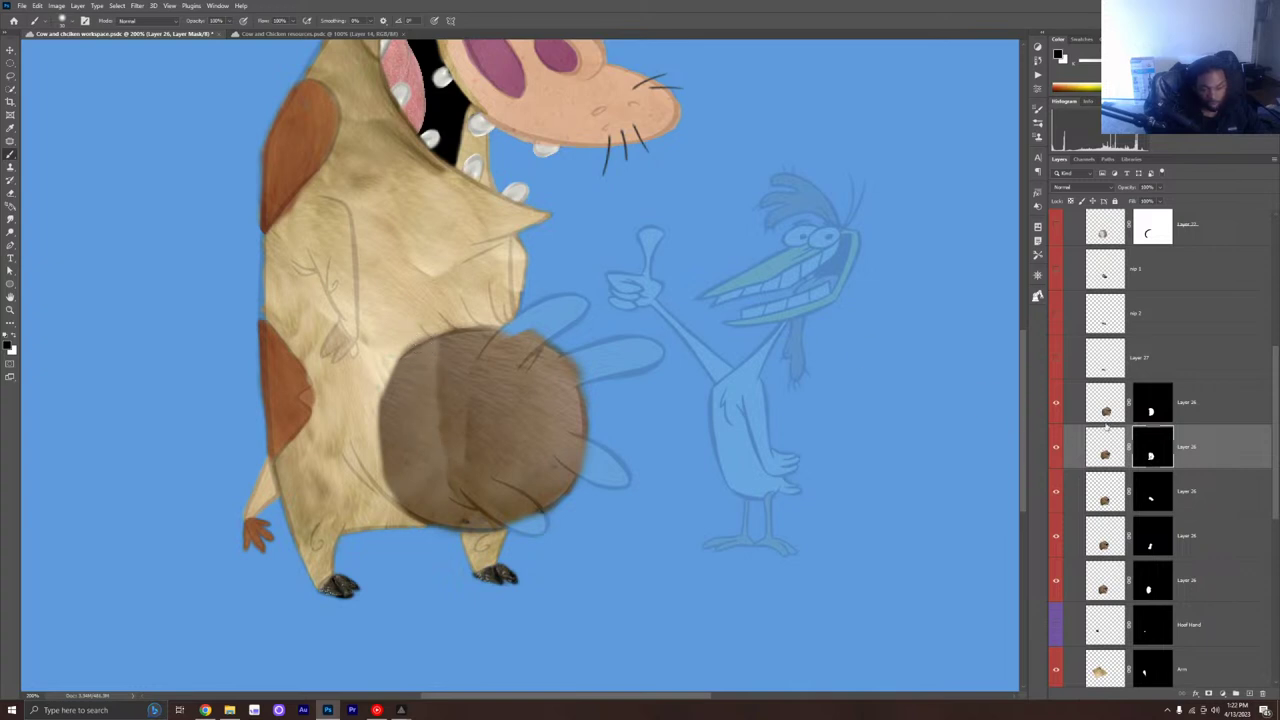
Step: Compare the udder with the mask of the third Layer 26 copy disabled and enabled, and reset the brush colour to white
{"action": "left_click", "coordinate": [1157, 494], "text": "shift"}
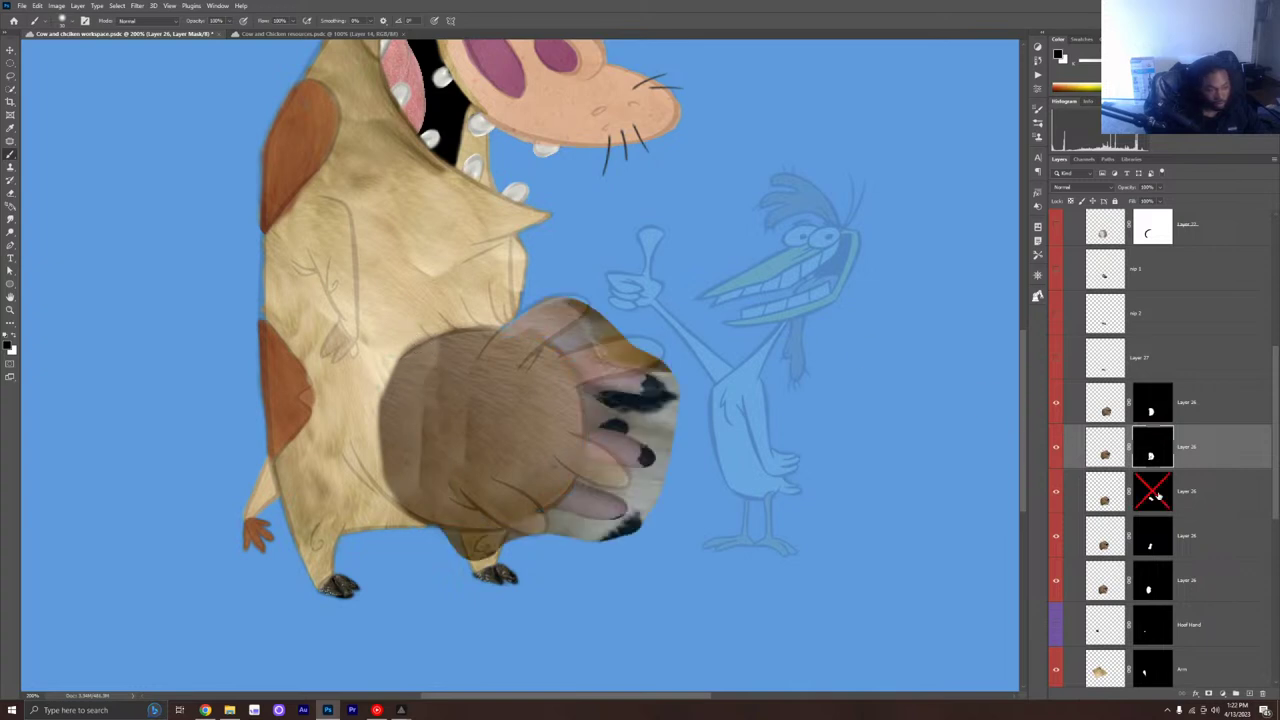
{"action": "left_click", "coordinate": [1157, 494], "text": "shift"}
{"action": "left_click", "coordinate": [1157, 494], "text": "shift"}
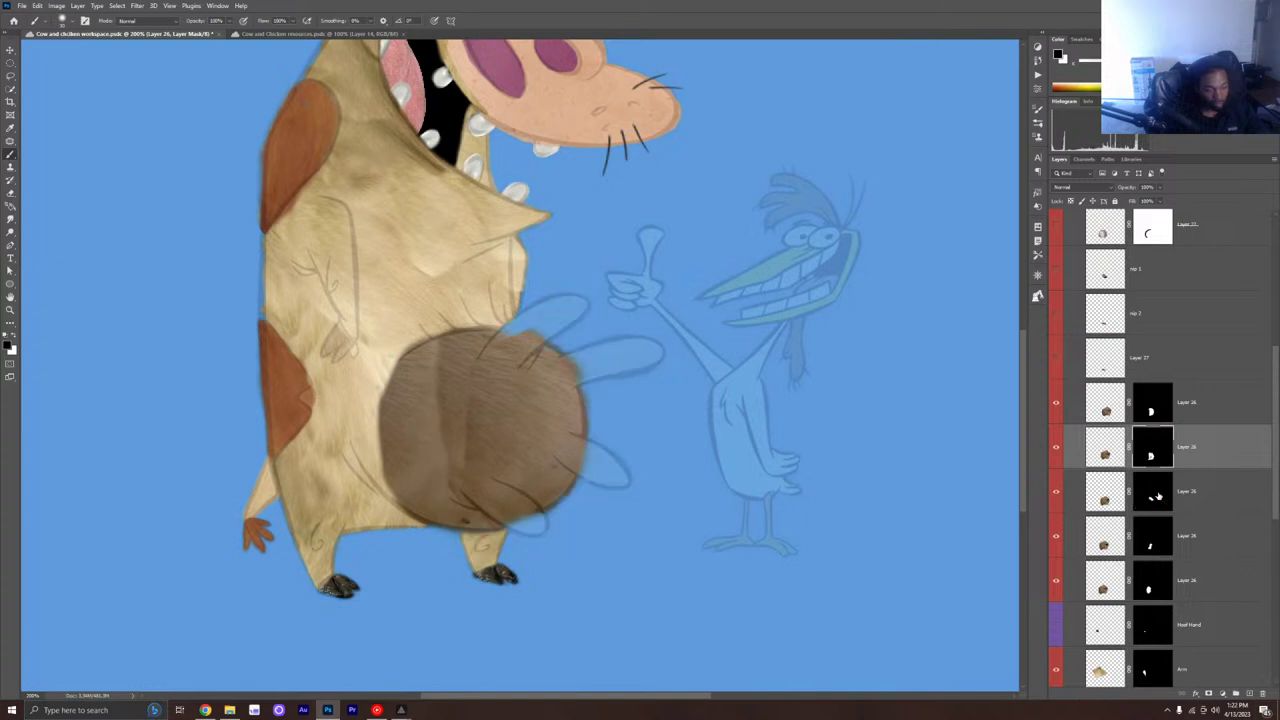
{"action": "left_click", "coordinate": [1157, 494], "text": "shift"}
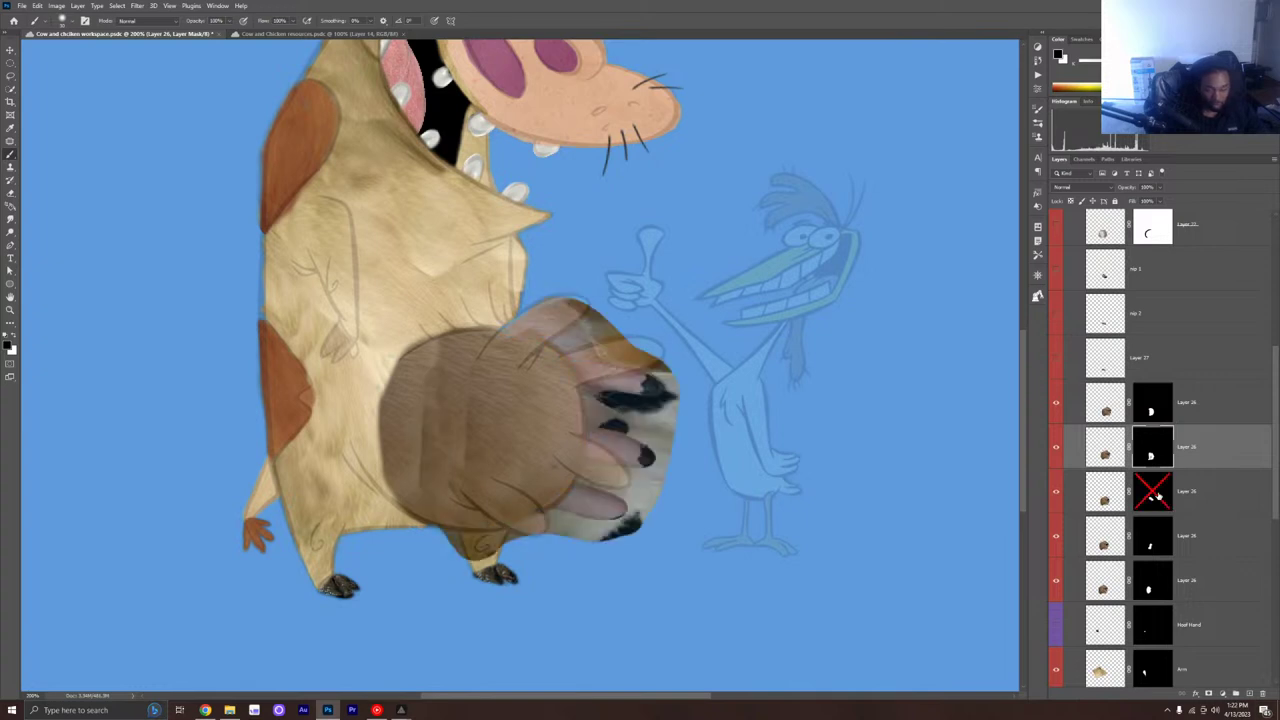
{"action": "left_click", "coordinate": [1157, 494], "text": "shift"}
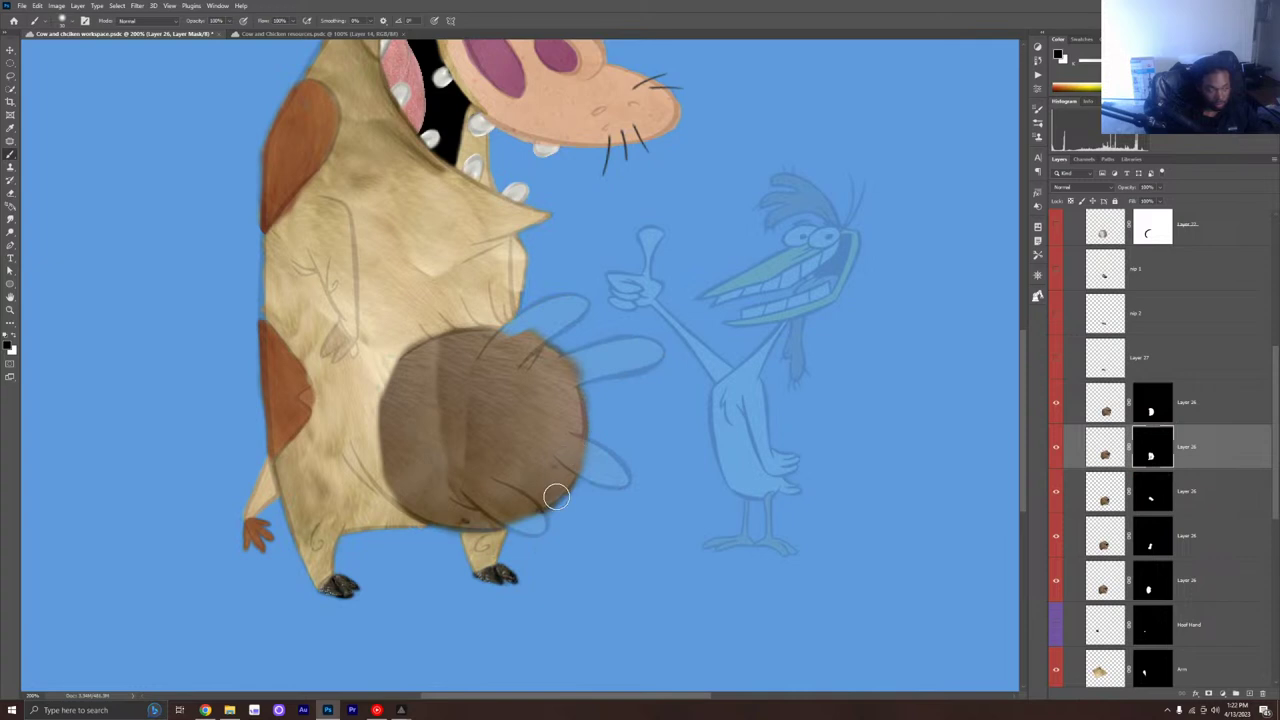
{"action": "key", "text": "x"}
Step: Hide the cartoon reference sketch on Layer 1 so only the photo composite shows
{"action": "scroll", "coordinate": [1146, 226], "scroll_direction": "up", "scroll_amount": 6}
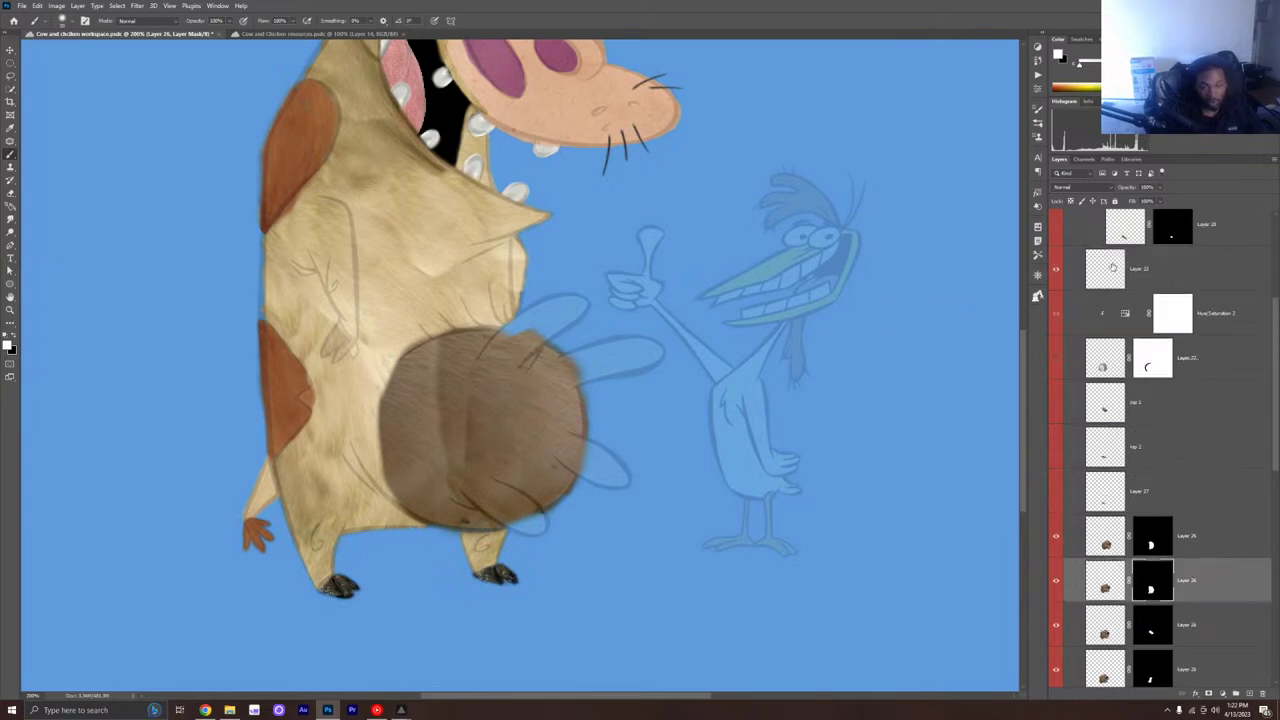
{"action": "scroll", "coordinate": [1146, 226], "scroll_direction": "up", "scroll_amount": 2}
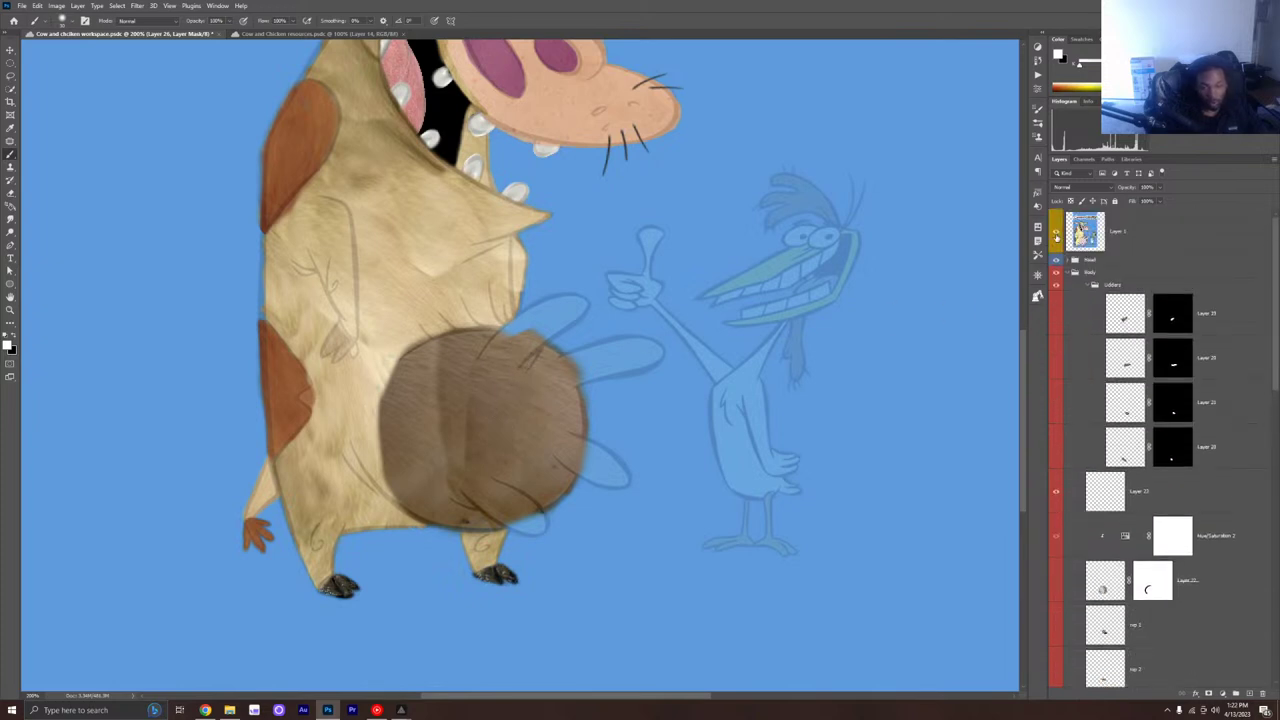
{"action": "left_click", "coordinate": [1056, 236]}
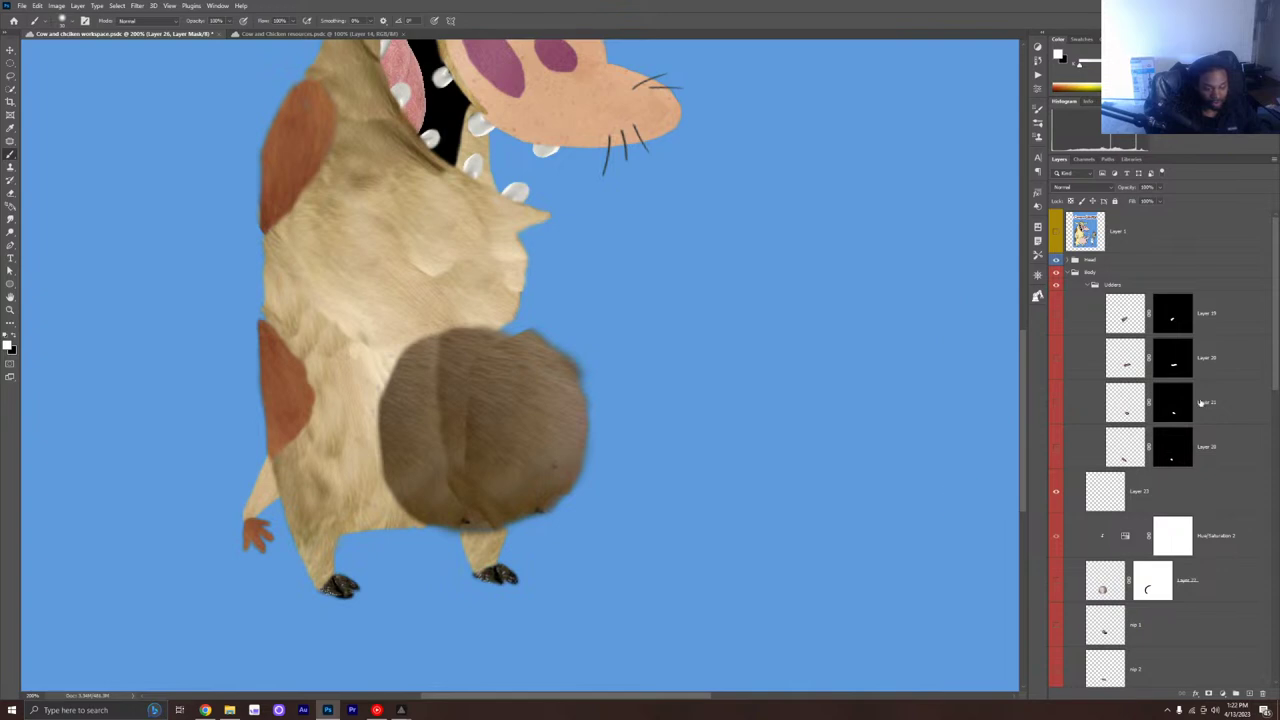
Step: Examine which part of the udder each stacked Layer 26 copy covers by switching the layers' visibility off and on
{"action": "scroll", "coordinate": [1131, 567], "scroll_direction": "down", "scroll_amount": 5}
{"action": "scroll", "coordinate": [1131, 567], "scroll_direction": "down", "scroll_amount": 1}
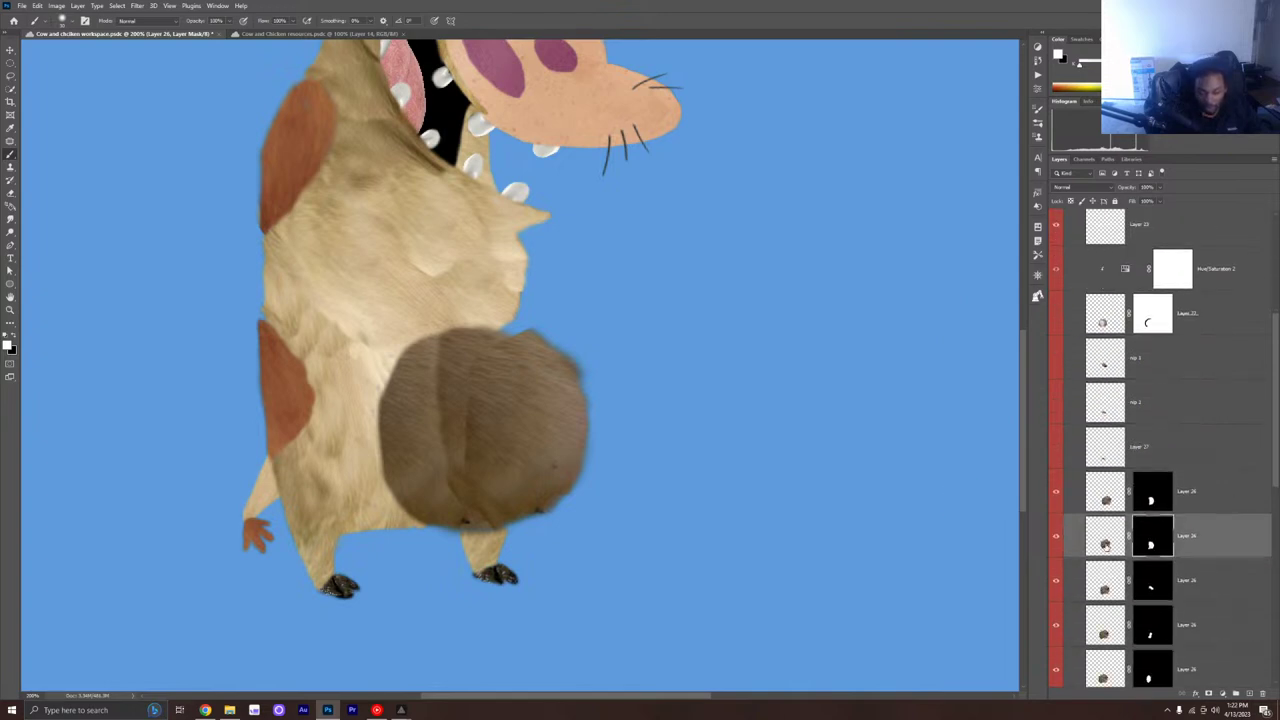
{"action": "scroll", "coordinate": [1139, 583], "scroll_direction": "down", "scroll_amount": 1}
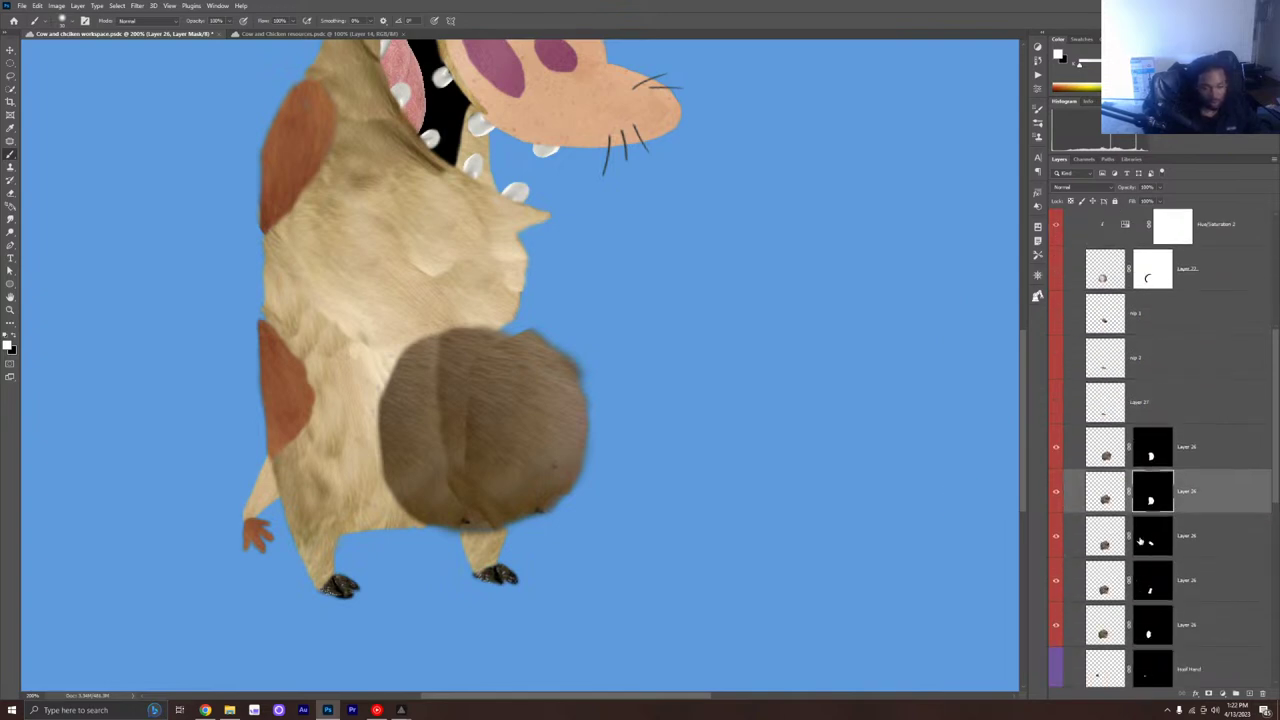
{"action": "left_click", "coordinate": [1138, 541]}
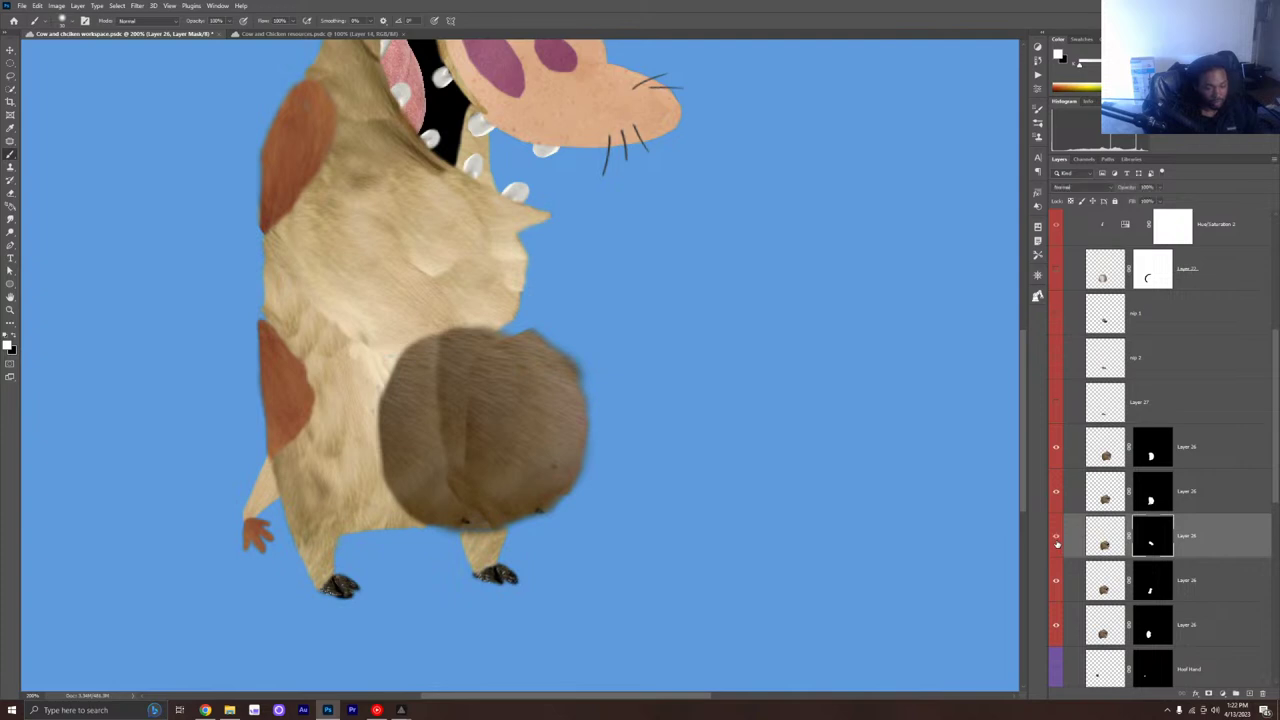
{"action": "left_click", "coordinate": [1056, 497]}
{"action": "left_click", "coordinate": [1056, 497]}
{"action": "left_click", "coordinate": [1053, 452]}
{"action": "left_click", "coordinate": [1053, 452]}
{"action": "left_click", "coordinate": [1053, 452]}
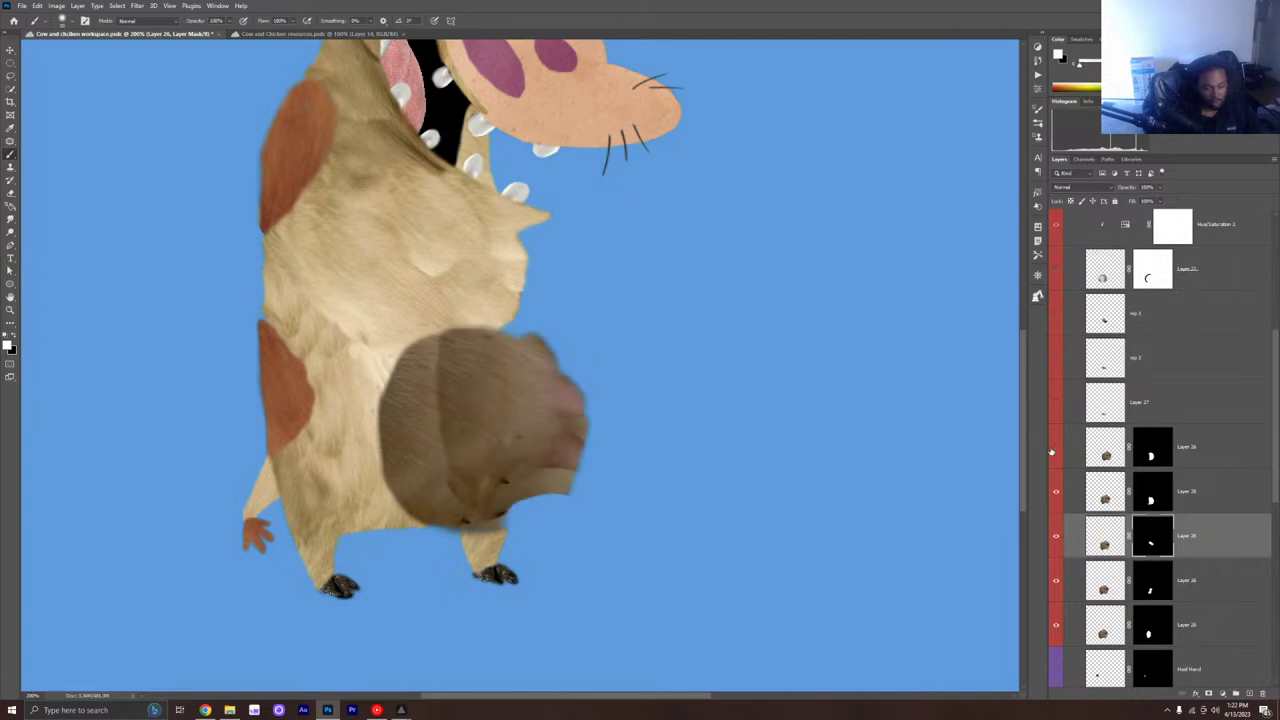
{"action": "left_click", "coordinate": [1053, 452]}
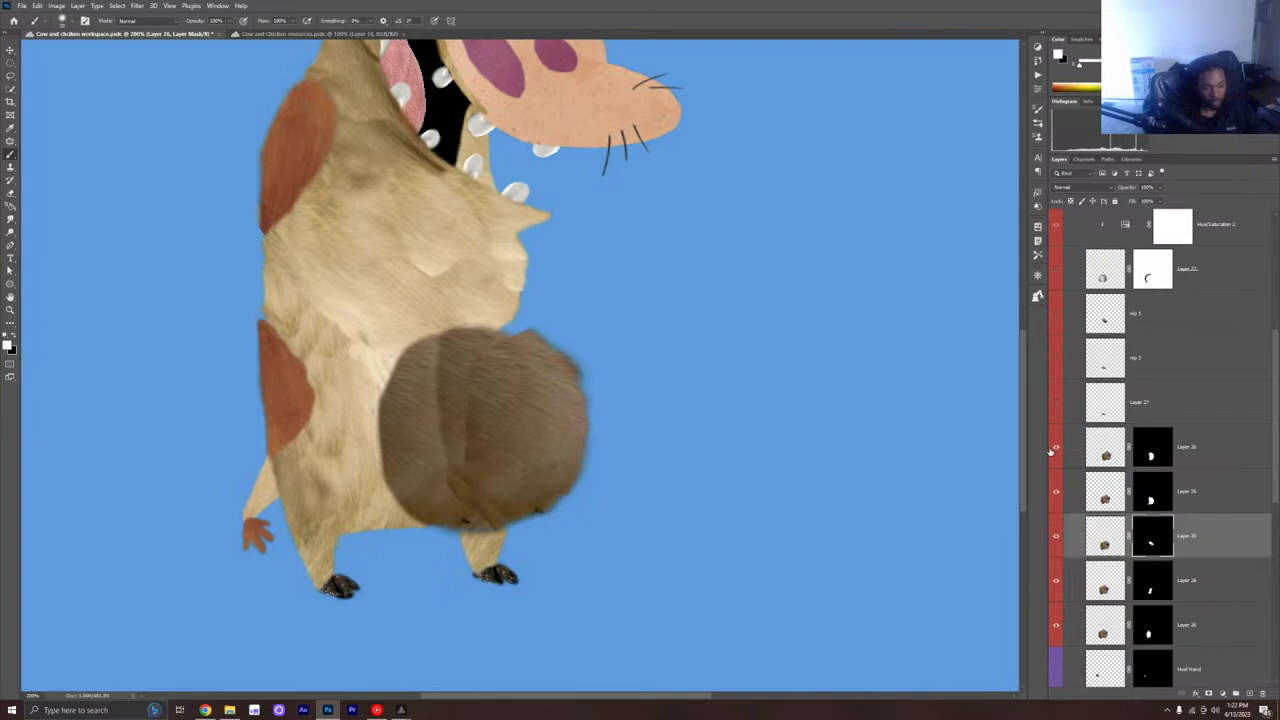
{"action": "left_click", "coordinate": [1053, 583]}
{"action": "left_click", "coordinate": [1053, 583]}
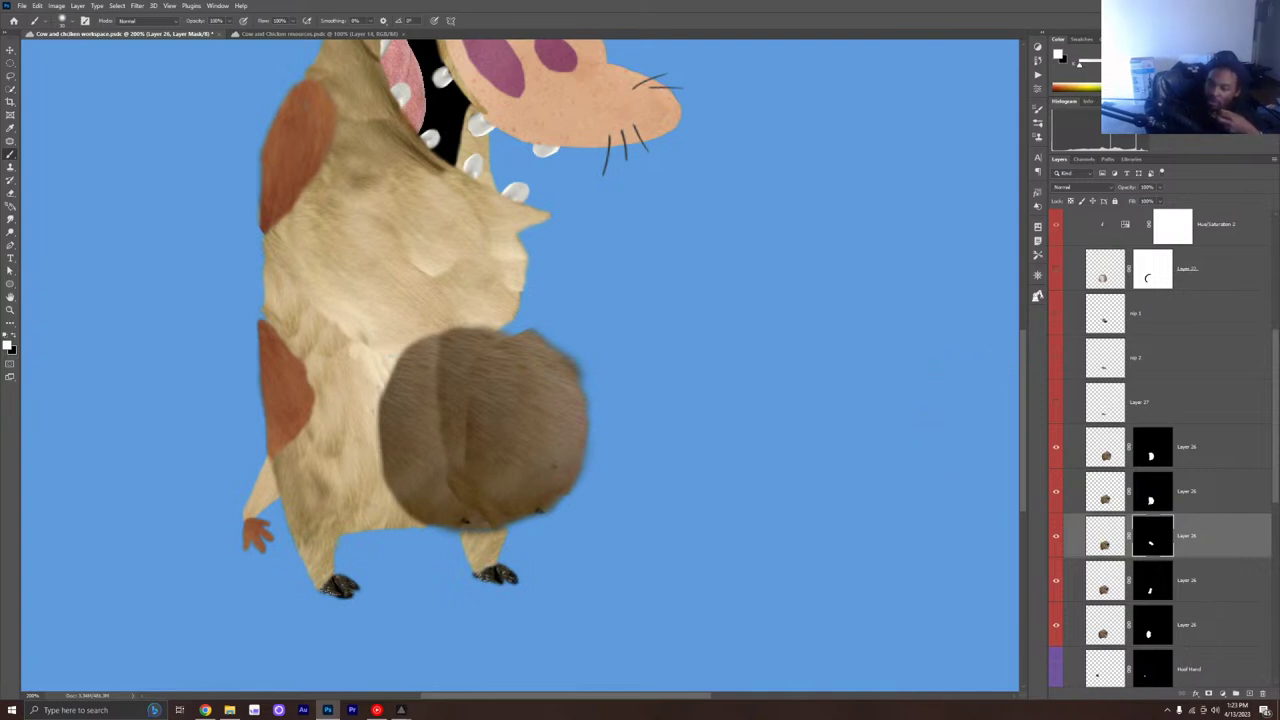
{"action": "left_click", "coordinate": [401, 710]}
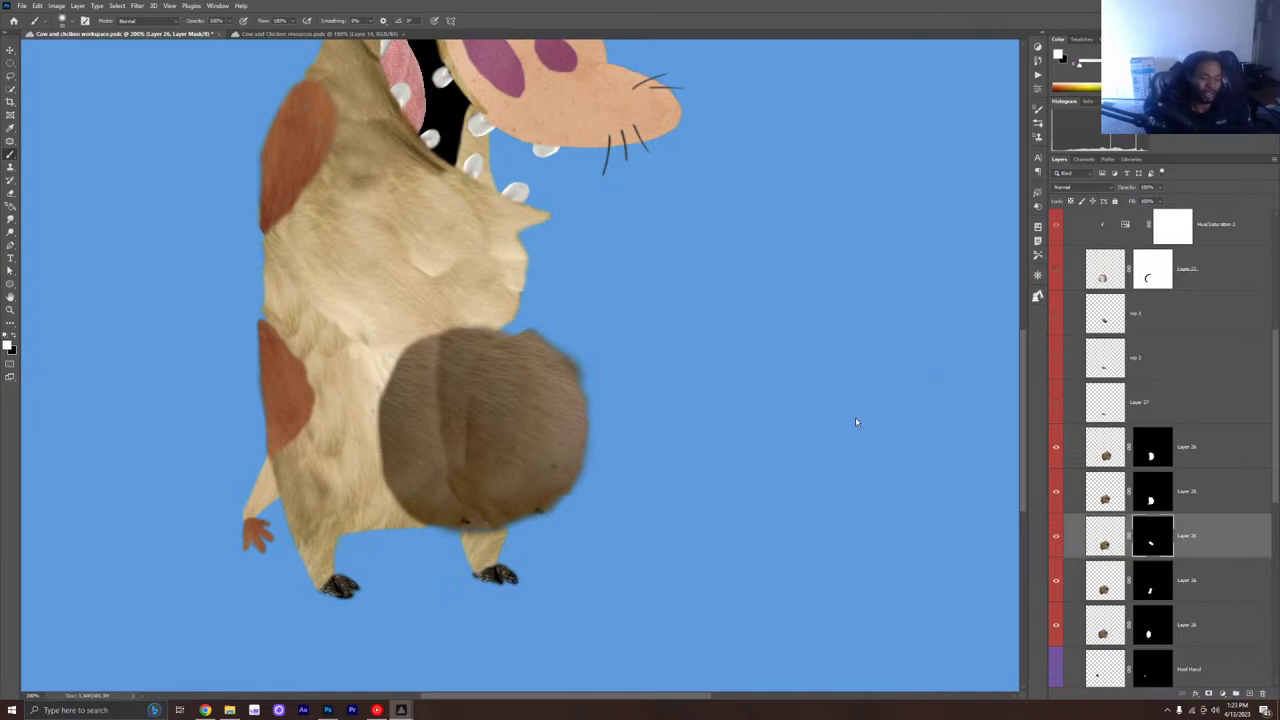
{"action": "left_click", "coordinate": [1068, 444]}
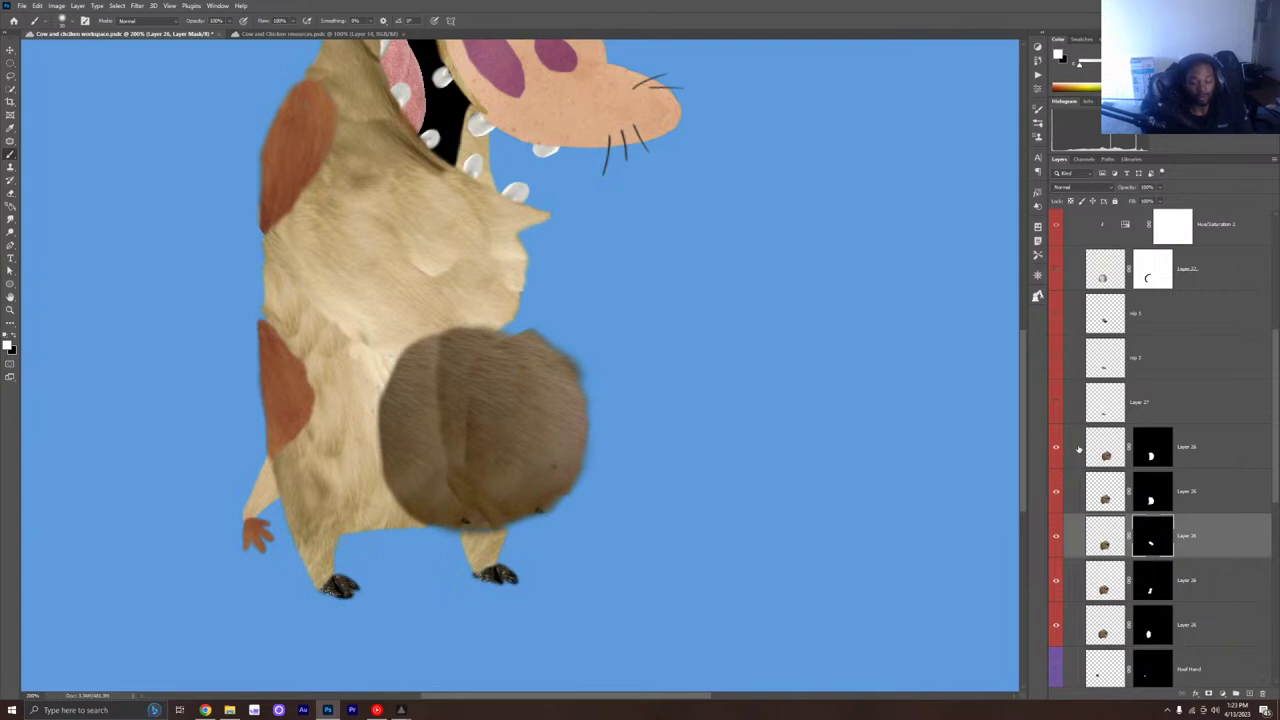
Step: Check the coverage of the two topmost Layer 26 copies by hiding and showing each one
{"action": "left_click", "coordinate": [1104, 446]}
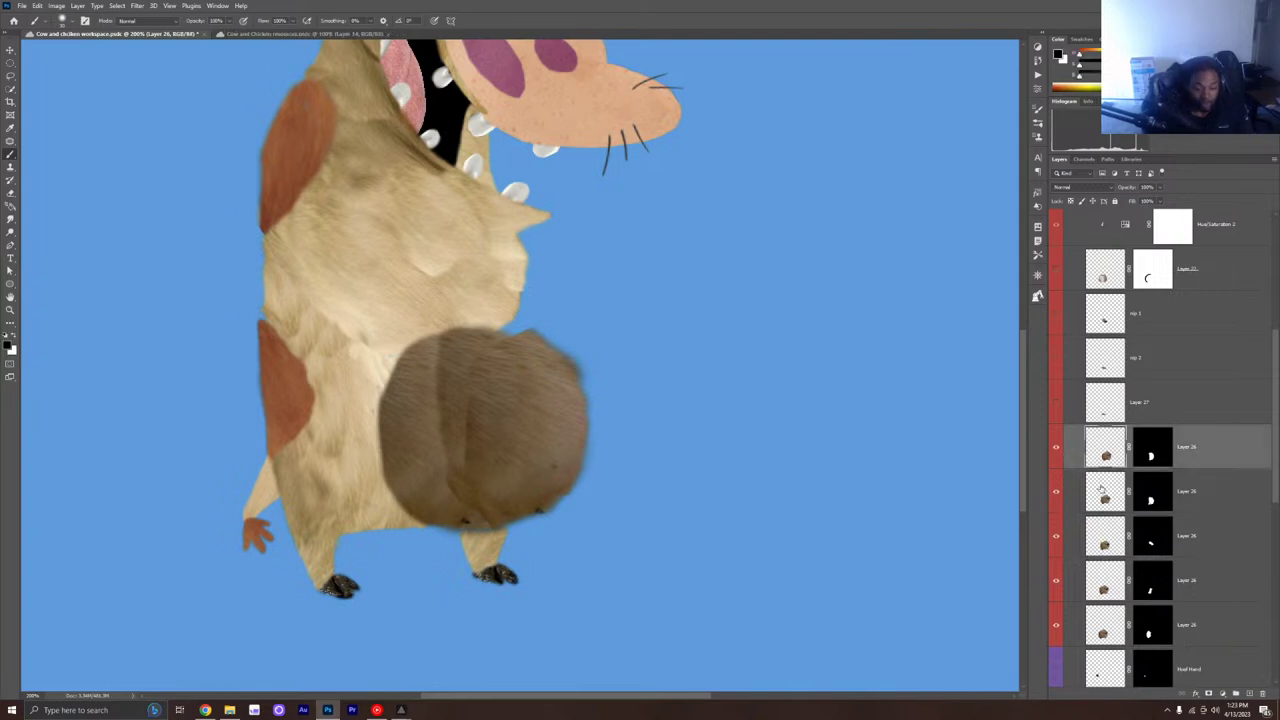
{"action": "left_click", "coordinate": [1056, 448]}
{"action": "left_click", "coordinate": [1056, 448]}
{"action": "left_click", "coordinate": [1055, 492]}
{"action": "left_click", "coordinate": [1055, 492]}
Step: Fade the inner vertical edge of the topmost Layer 26 copy by painting black on its mask with brush flow at 11%
{"action": "left_click", "coordinate": [1141, 445]}
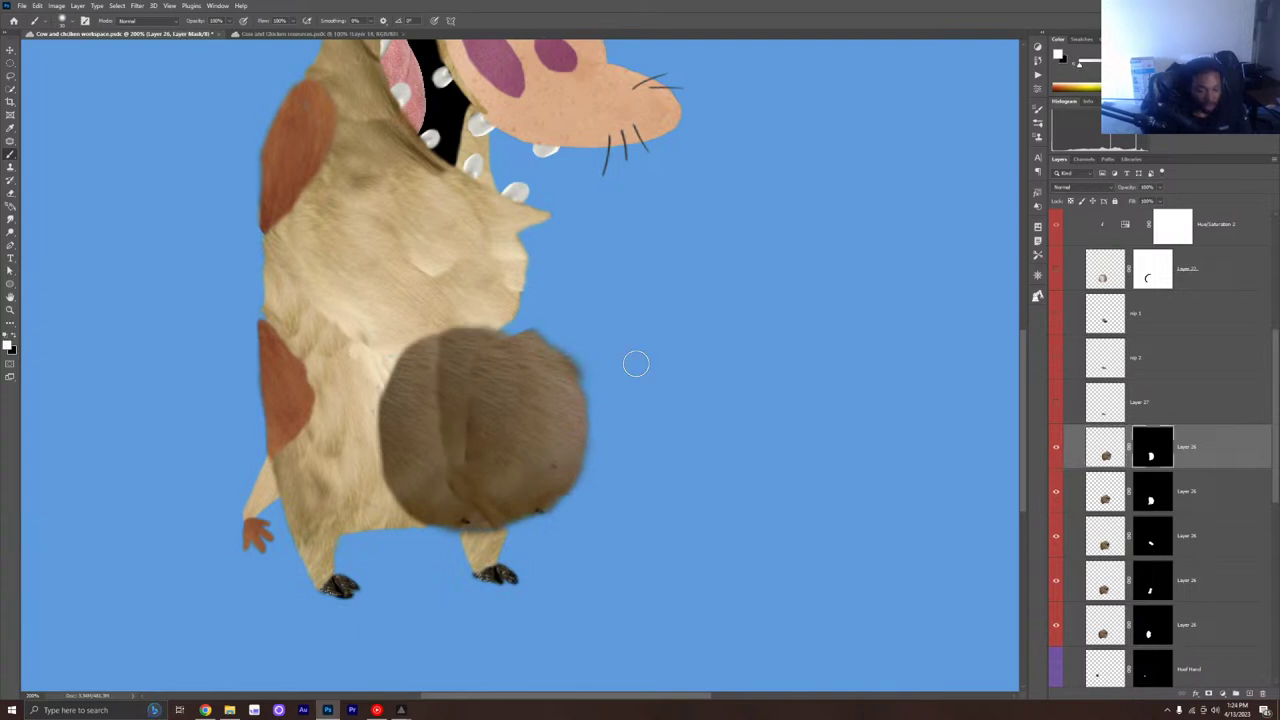
{"action": "scroll", "coordinate": [505, 460], "scroll_direction": "up", "scroll_amount": 2}
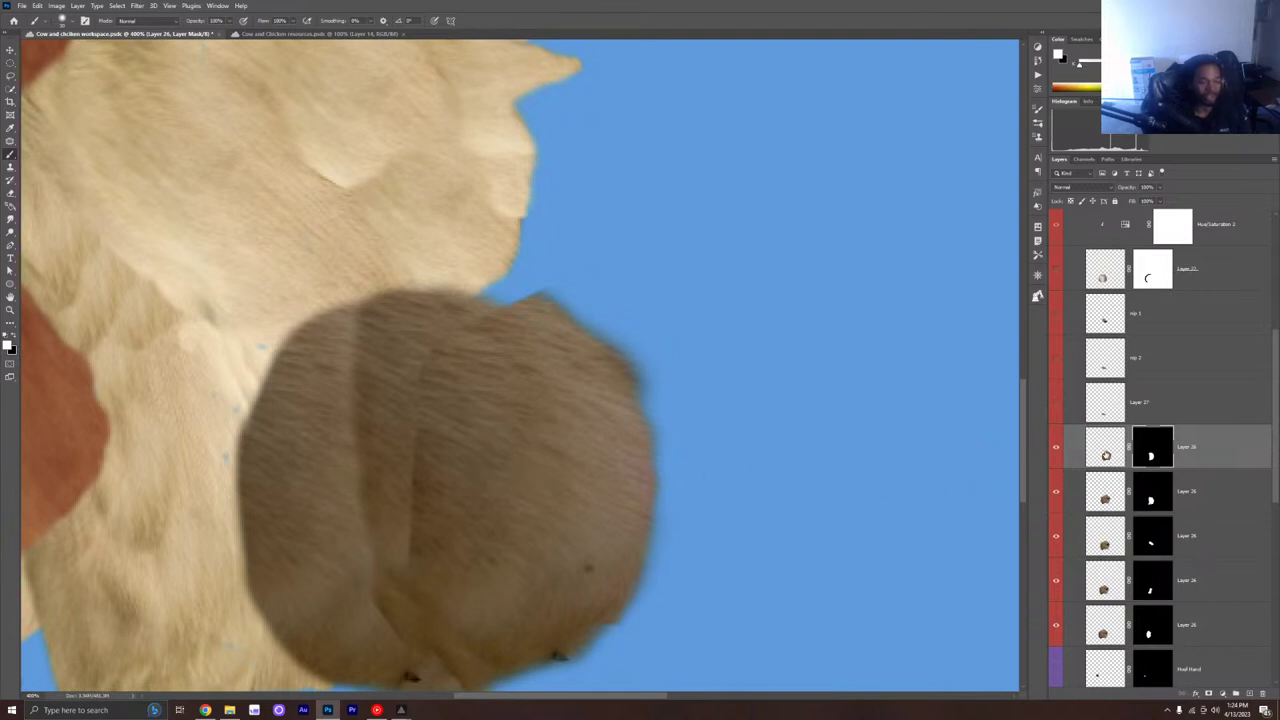
{"action": "left_click", "coordinate": [1057, 445]}
{"action": "left_click", "coordinate": [1057, 445]}
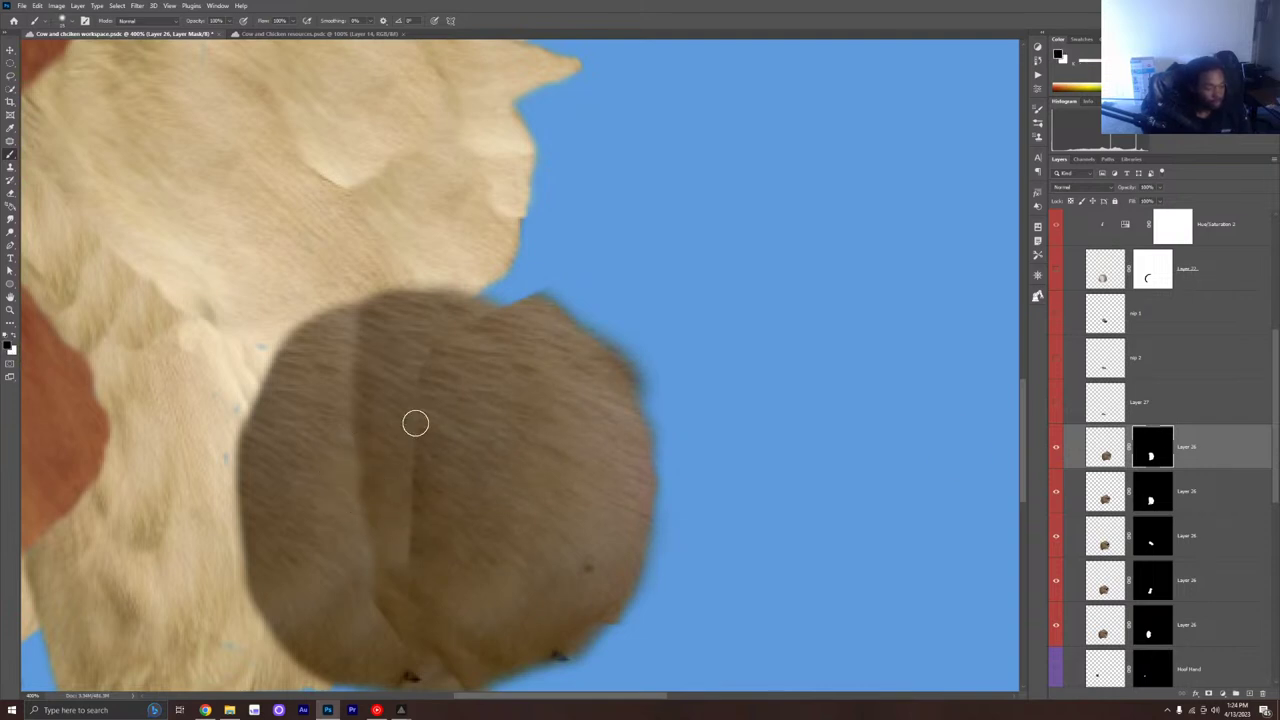
{"action": "left_click", "coordinate": [292, 22]}
{"action": "left_click", "coordinate": [268, 36]}
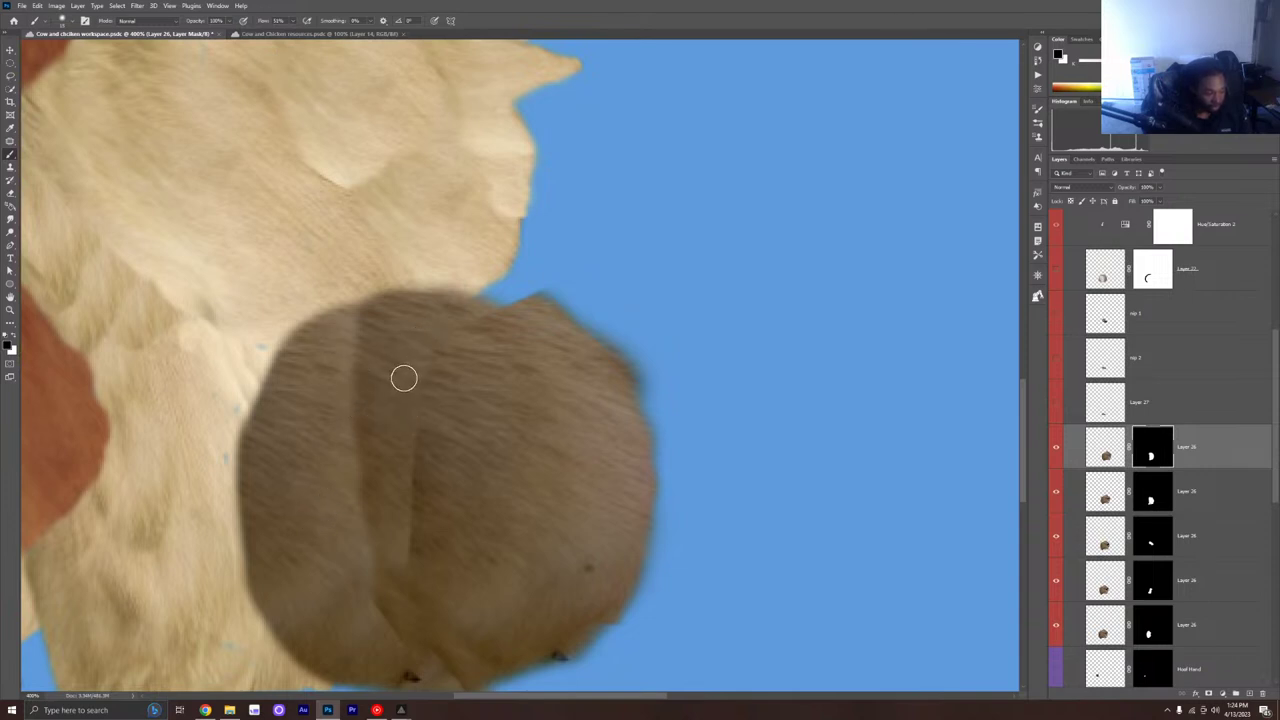
{"action": "mouse_move", "coordinate": [403, 386]}
{"action": "left_mouse_down"}
{"action": "mouse_move", "coordinate": [424, 425]}
{"action": "mouse_move", "coordinate": [408, 562]}
{"action": "mouse_move", "coordinate": [426, 374]}
{"action": "mouse_move", "coordinate": [416, 554]}
{"action": "mouse_move", "coordinate": [439, 439]}
{"action": "mouse_move", "coordinate": [402, 508]}
{"action": "mouse_move", "coordinate": [422, 505]}
{"action": "mouse_move", "coordinate": [432, 535]}
{"action": "mouse_move", "coordinate": [418, 535]}
{"action": "mouse_move", "coordinate": [417, 503]}
{"action": "left_mouse_up"}
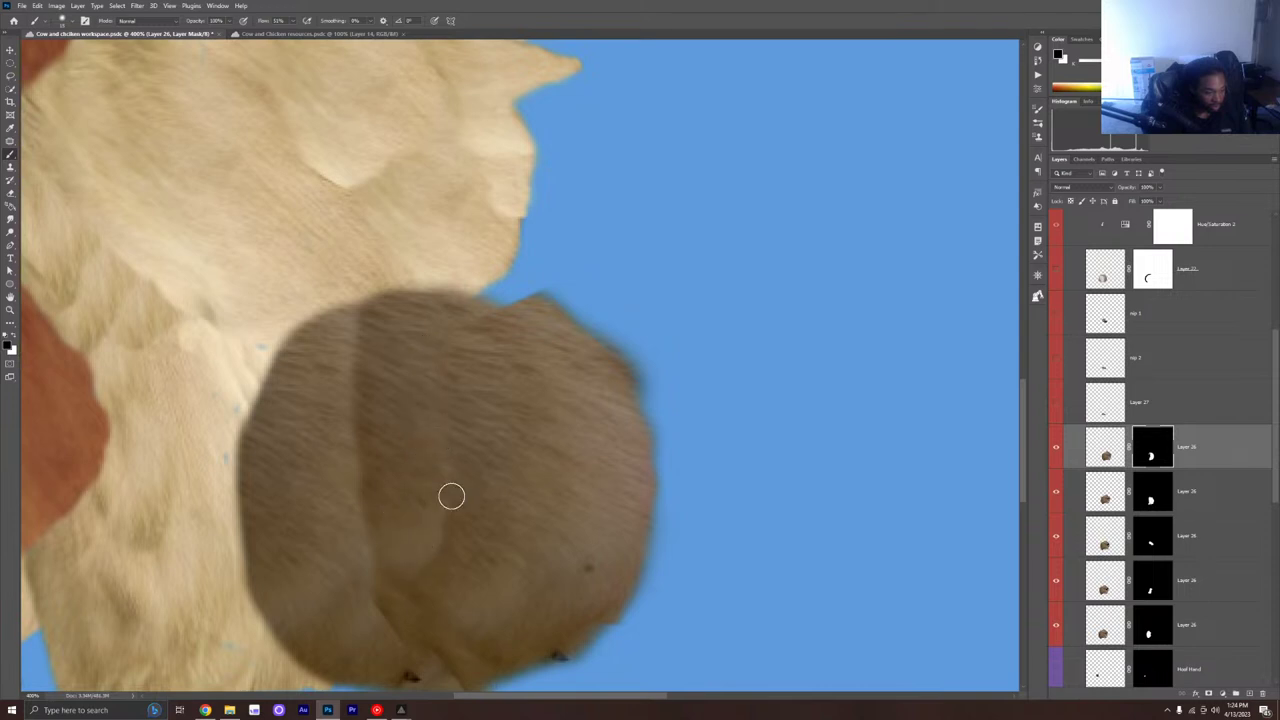
Step: Target the second Layer 26 copy's mask, lower the brush opacity to 40%, and try fading the vertical seam with black strokes
{"action": "left_click", "coordinate": [1139, 509]}
{"action": "left_click", "coordinate": [1055, 491]}
{"action": "left_click", "coordinate": [1055, 491]}
{"action": "mouse_move", "coordinate": [348, 342]}
{"action": "left_mouse_down"}
{"action": "mouse_move", "coordinate": [339, 452]}
{"action": "mouse_move", "coordinate": [362, 413]}
{"action": "mouse_move", "coordinate": [348, 434]}
{"action": "mouse_move", "coordinate": [366, 498]}
{"action": "mouse_move", "coordinate": [377, 475]}
{"action": "mouse_move", "coordinate": [365, 480]}
{"action": "mouse_move", "coordinate": [351, 441]}
{"action": "mouse_move", "coordinate": [359, 495]}
{"action": "mouse_move", "coordinate": [344, 489]}
{"action": "mouse_move", "coordinate": [351, 552]}
{"action": "mouse_move", "coordinate": [371, 570]}
{"action": "mouse_move", "coordinate": [363, 489]}
{"action": "left_mouse_up"}
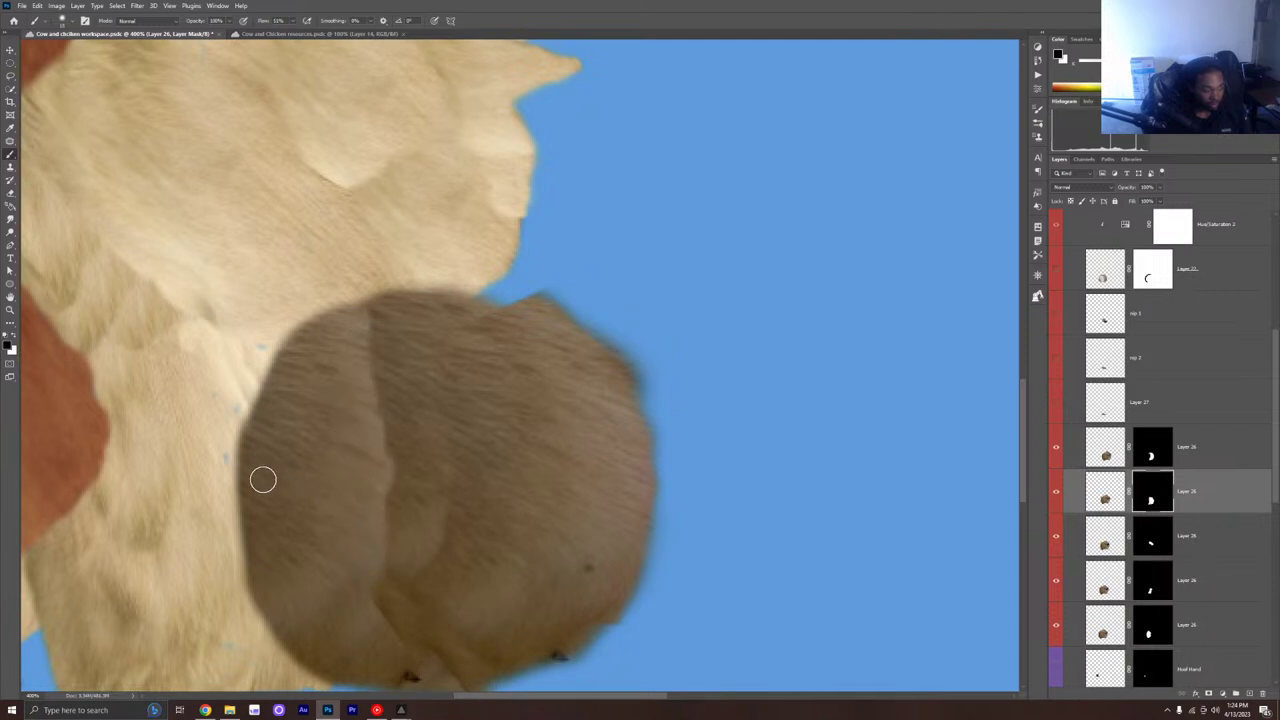
{"action": "key", "text": "ctrl+z"}
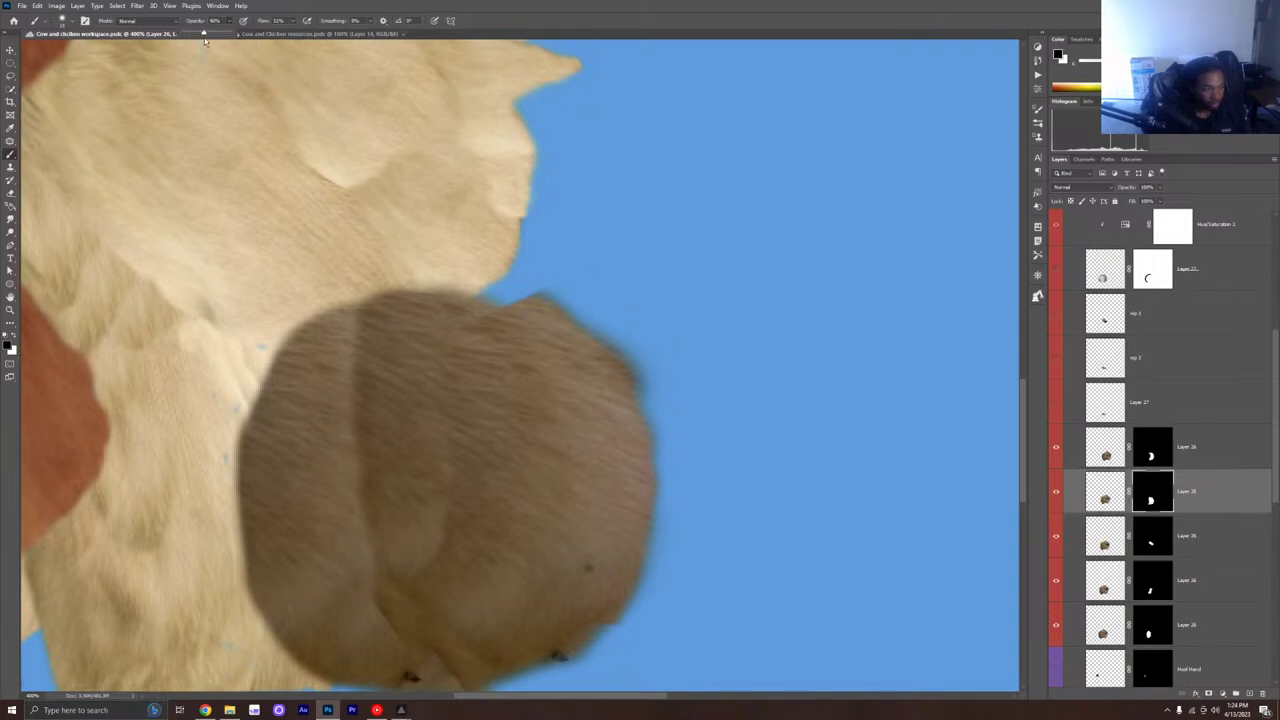
{"action": "left_click", "coordinate": [205, 40]}
{"action": "mouse_move", "coordinate": [350, 481]}
{"action": "left_mouse_down"}
{"action": "mouse_move", "coordinate": [363, 559]}
{"action": "mouse_move", "coordinate": [353, 333]}
{"action": "mouse_move", "coordinate": [364, 337]}
{"action": "mouse_move", "coordinate": [372, 306]}
{"action": "mouse_move", "coordinate": [383, 451]}
{"action": "mouse_move", "coordinate": [368, 545]}
{"action": "mouse_move", "coordinate": [353, 446]}
{"action": "mouse_move", "coordinate": [359, 392]}
{"action": "mouse_move", "coordinate": [380, 593]}
{"action": "mouse_move", "coordinate": [384, 520]}
{"action": "mouse_move", "coordinate": [346, 437]}
{"action": "mouse_move", "coordinate": [360, 502]}
{"action": "mouse_move", "coordinate": [369, 312]}
{"action": "mouse_move", "coordinate": [378, 327]}
{"action": "mouse_move", "coordinate": [353, 425]}
{"action": "mouse_move", "coordinate": [370, 566]}
{"action": "mouse_move", "coordinate": [399, 501]}
{"action": "mouse_move", "coordinate": [357, 354]}
{"action": "mouse_move", "coordinate": [355, 428]}
{"action": "left_mouse_up"}
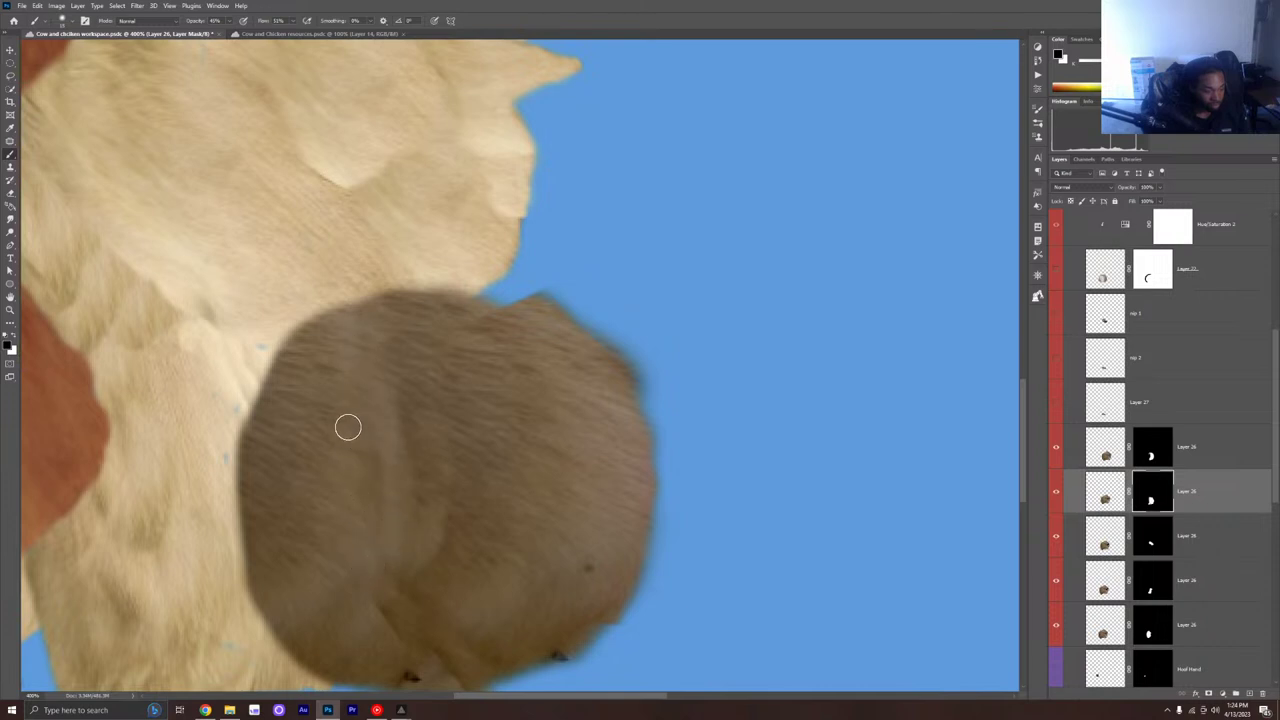
{"action": "key", "text": "ctrl+z"}
{"action": "key", "text": "ctrl+z"}
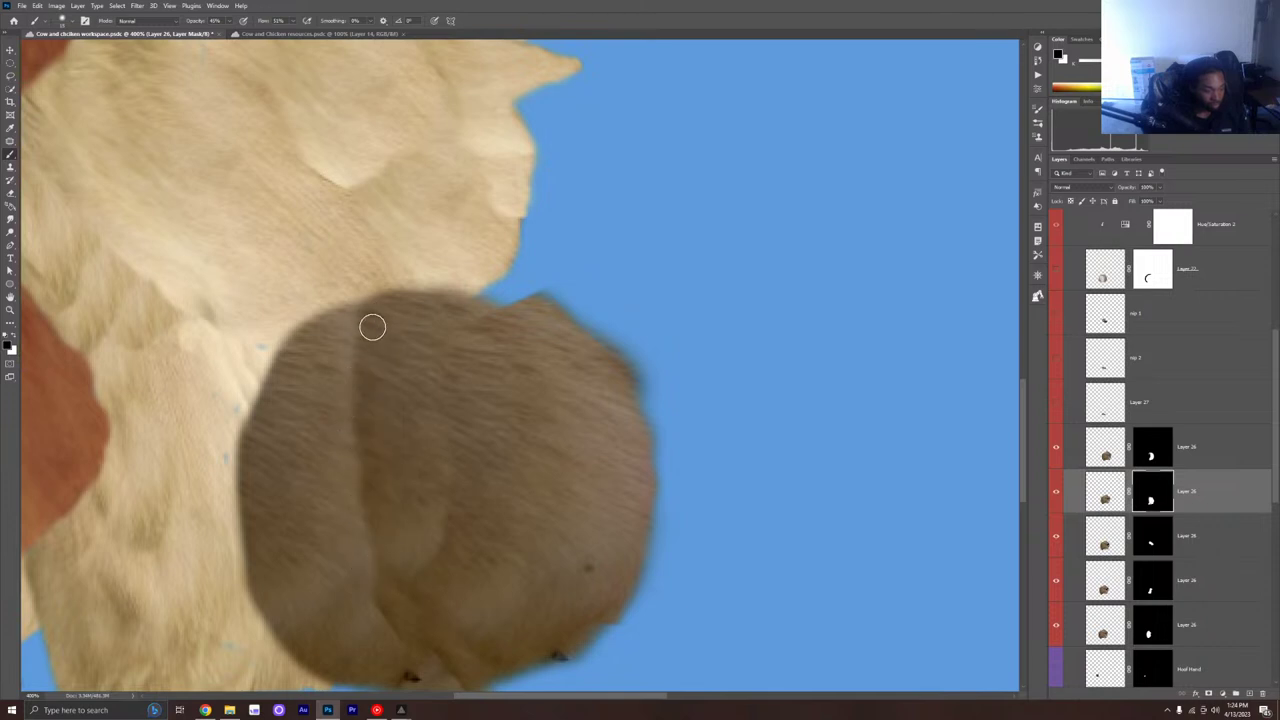
{"action": "mouse_move", "coordinate": [373, 328]}
{"action": "left_mouse_down"}
{"action": "mouse_move", "coordinate": [380, 558]}
{"action": "mouse_move", "coordinate": [356, 474]}
{"action": "mouse_move", "coordinate": [363, 413]}
{"action": "mouse_move", "coordinate": [372, 545]}
{"action": "mouse_move", "coordinate": [365, 326]}
{"action": "mouse_move", "coordinate": [355, 507]}
{"action": "mouse_move", "coordinate": [367, 392]}
{"action": "mouse_move", "coordinate": [368, 520]}
{"action": "mouse_move", "coordinate": [365, 356]}
{"action": "mouse_move", "coordinate": [367, 507]}
{"action": "mouse_move", "coordinate": [374, 434]}
{"action": "left_mouse_up"}
{"action": "key", "text": "ctrl+z"}
Step: Enlarge the brush, with hardness at 20%, and blend out the second Layer 26 copy's vertical seam by painting black on its mask
{"action": "left_click", "coordinate": [61, 21]}
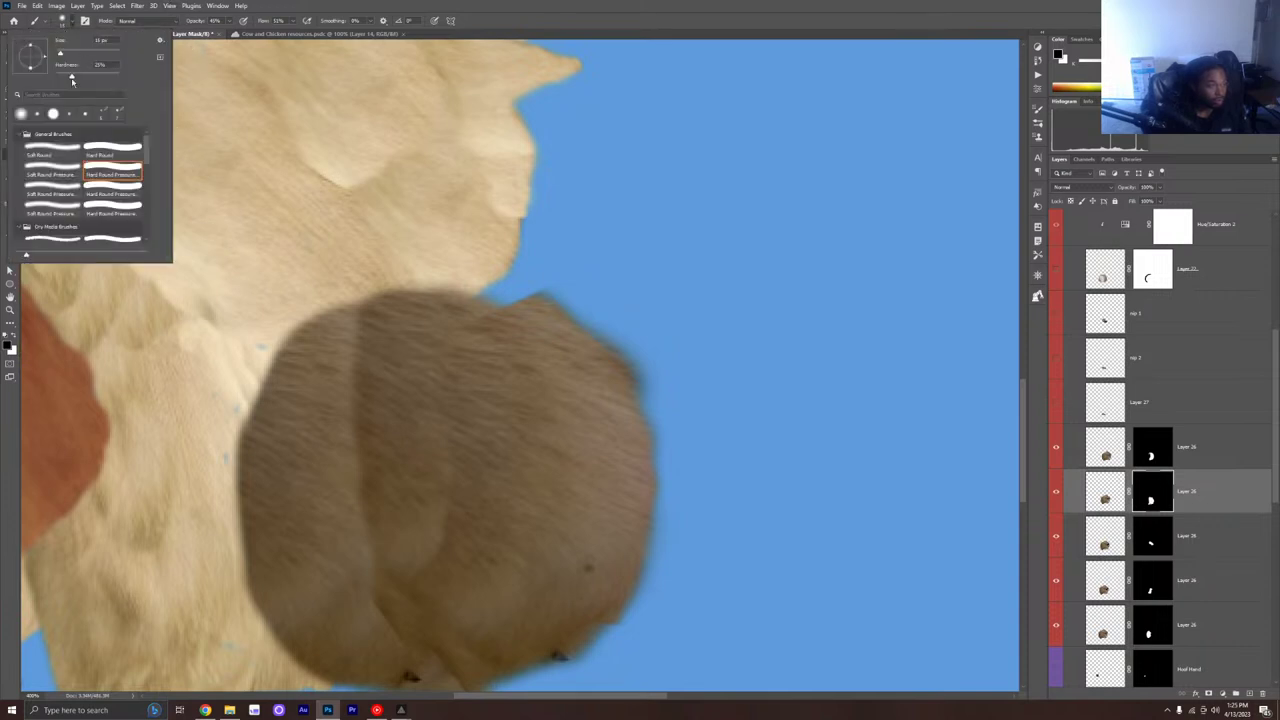
{"action": "key", "text": "Escape"}
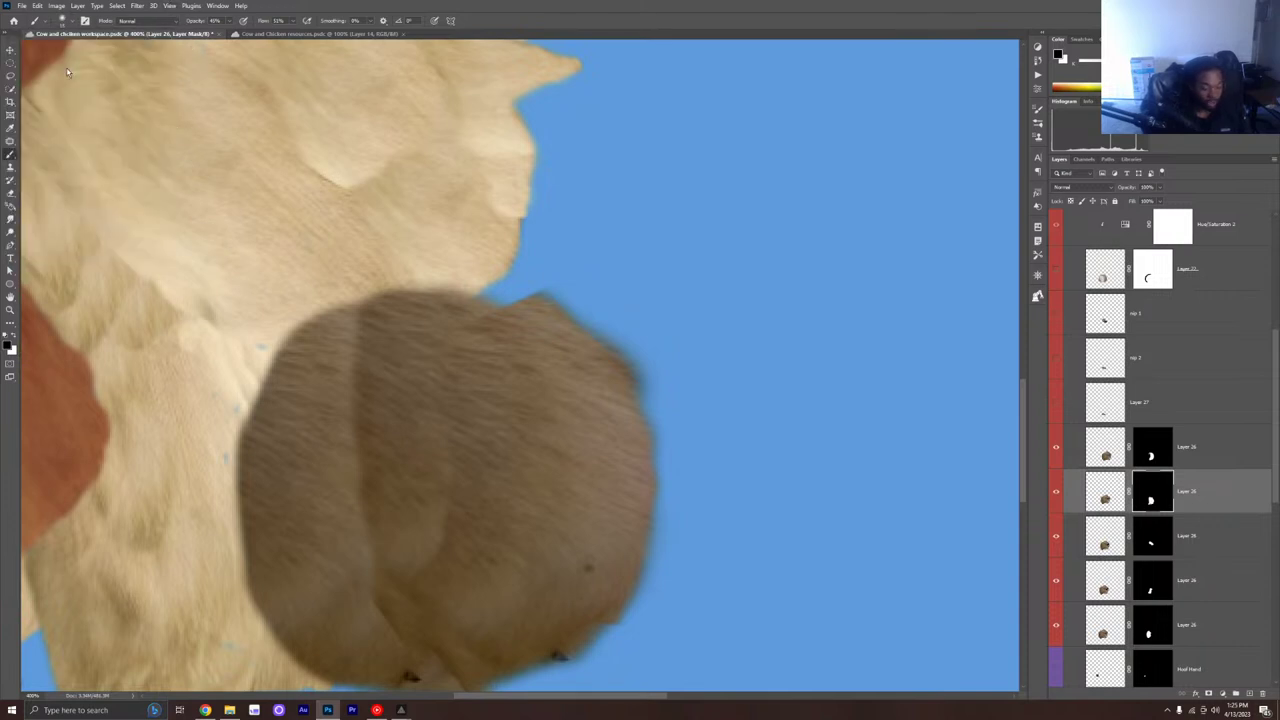
{"action": "key", "text": "bracketright"}
{"action": "key", "text": "bracketright"}
{"action": "key", "text": "bracketright"}
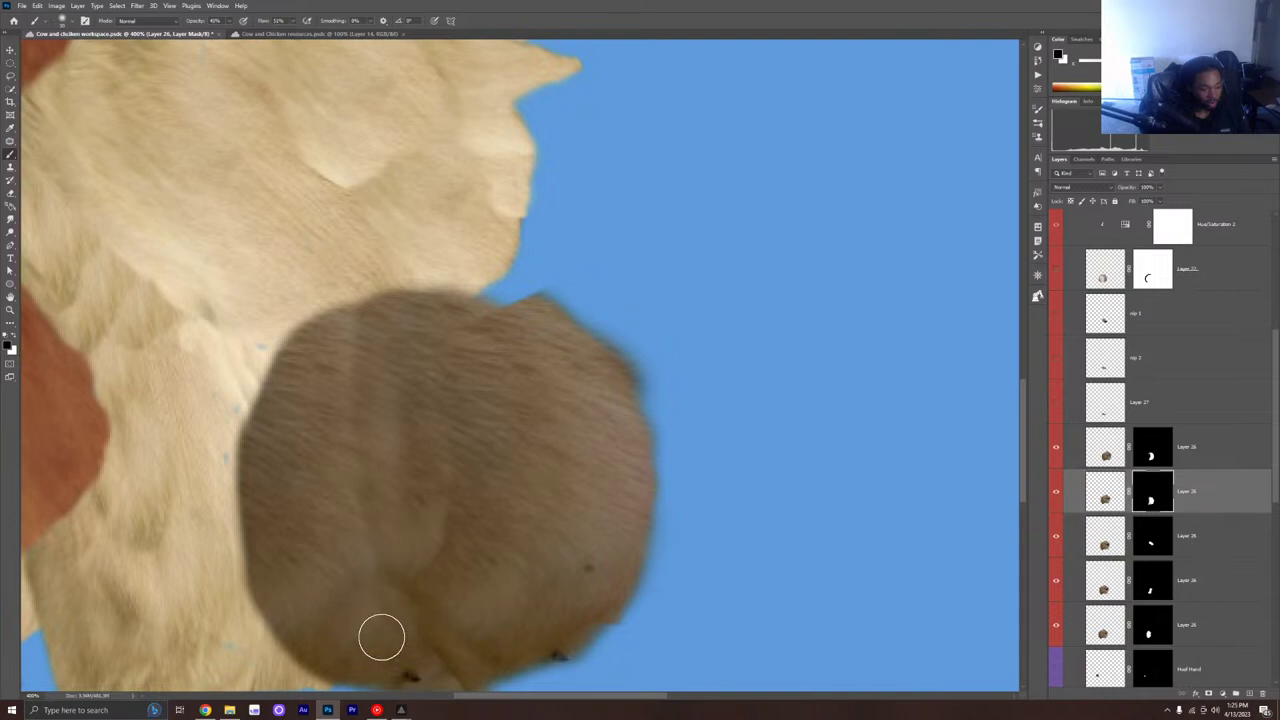
Step: Check what each of the two topmost Layer 26 copies covers on the udder by toggling their visibility
{"action": "left_click_drag", "start_coordinate": [486, 609], "coordinate": [471, 458]}
{"action": "left_click", "coordinate": [1056, 493]}
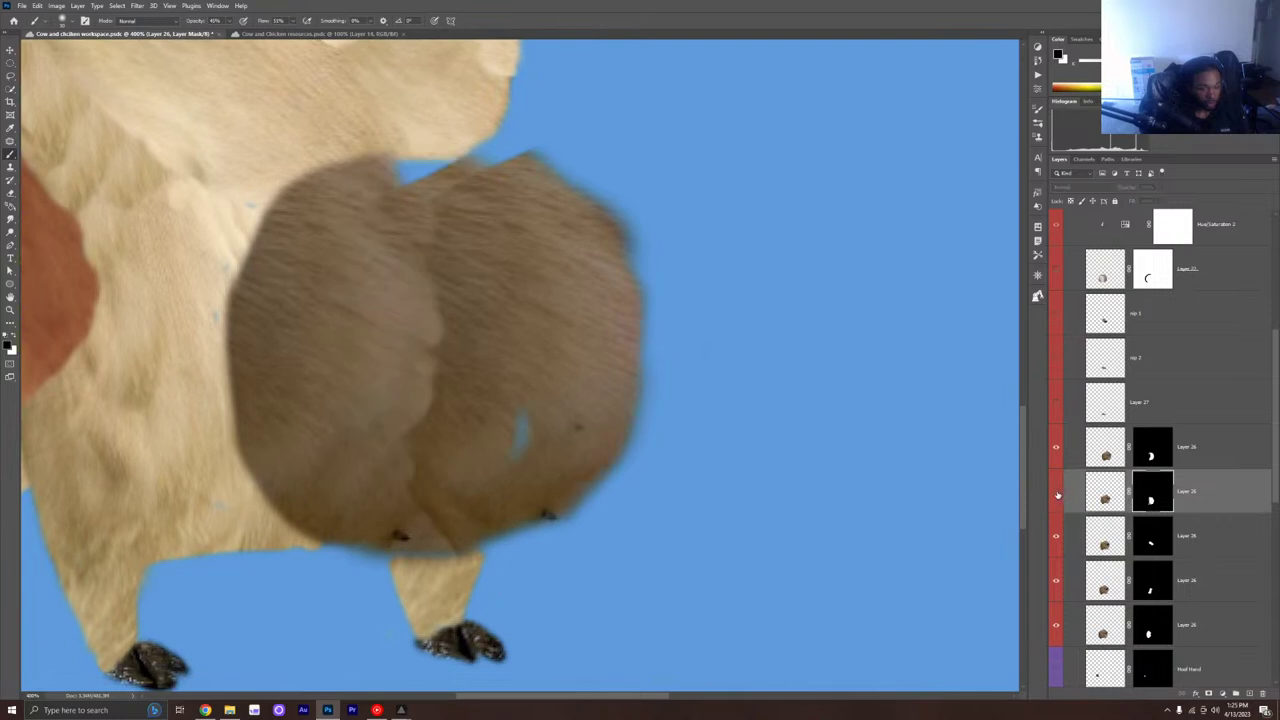
{"action": "left_click", "coordinate": [1056, 493]}
{"action": "left_click", "coordinate": [1057, 450]}
{"action": "left_click", "coordinate": [1057, 450]}
Step: With a smaller brush, paint on the topmost Layer 26 copy's mask to reduce the pale patch at the udder's bottom edge
{"action": "left_click", "coordinate": [1149, 453]}
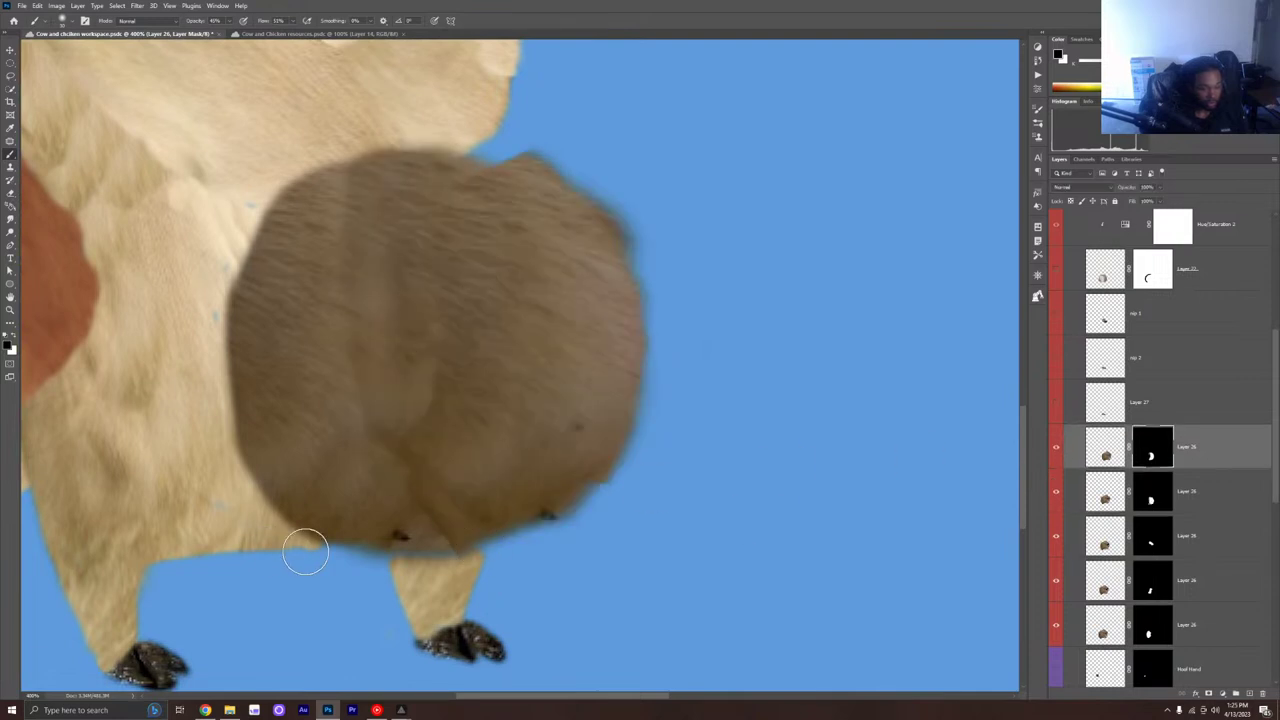
{"action": "key", "text": "bracketleft"}
{"action": "key", "text": "bracketleft"}
{"action": "key", "text": "bracketleft"}
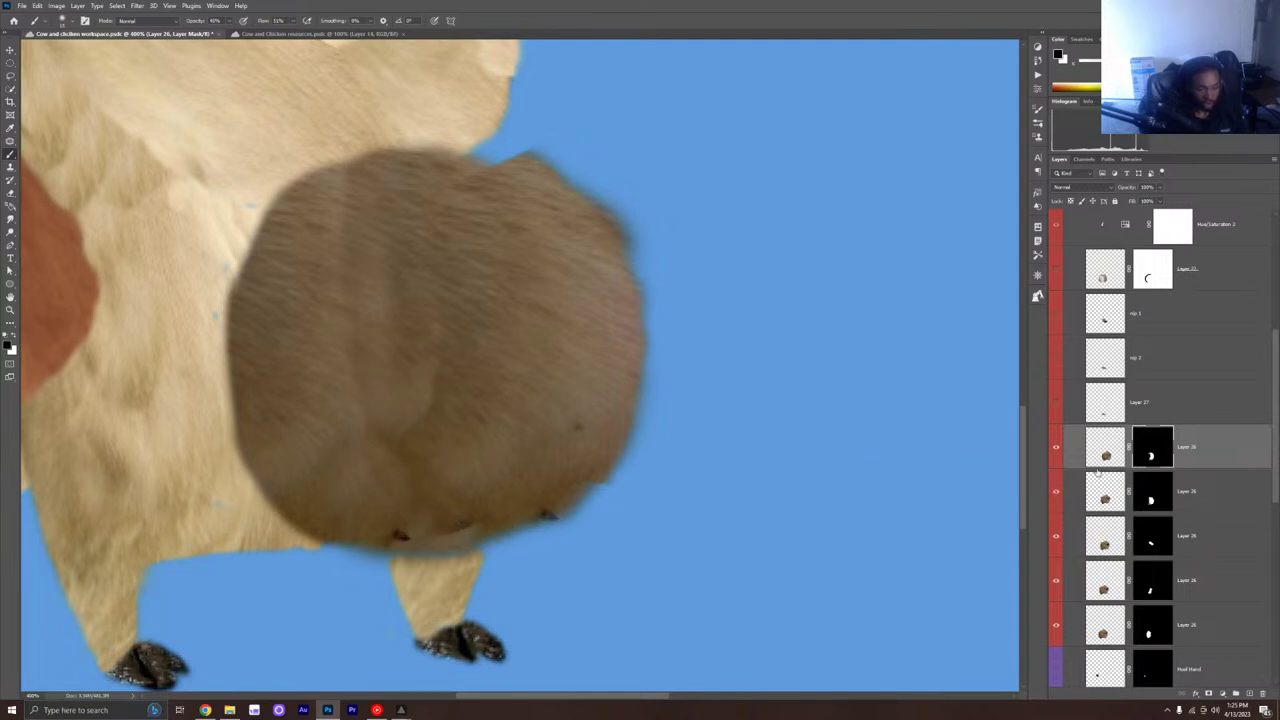
Step: Compare the udder with and without each of the two topmost Layer 26 copies, and target the second copy's mask
{"action": "left_click", "coordinate": [1052, 448]}
{"action": "left_click", "coordinate": [1052, 448]}
{"action": "left_click", "coordinate": [1057, 492]}
{"action": "left_click", "coordinate": [1057, 492]}
{"action": "left_click", "coordinate": [1057, 492]}
{"action": "left_click", "coordinate": [1057, 492]}
{"action": "left_click", "coordinate": [1058, 492]}
{"action": "left_click", "coordinate": [1058, 492]}
{"action": "left_click", "coordinate": [1152, 495]}
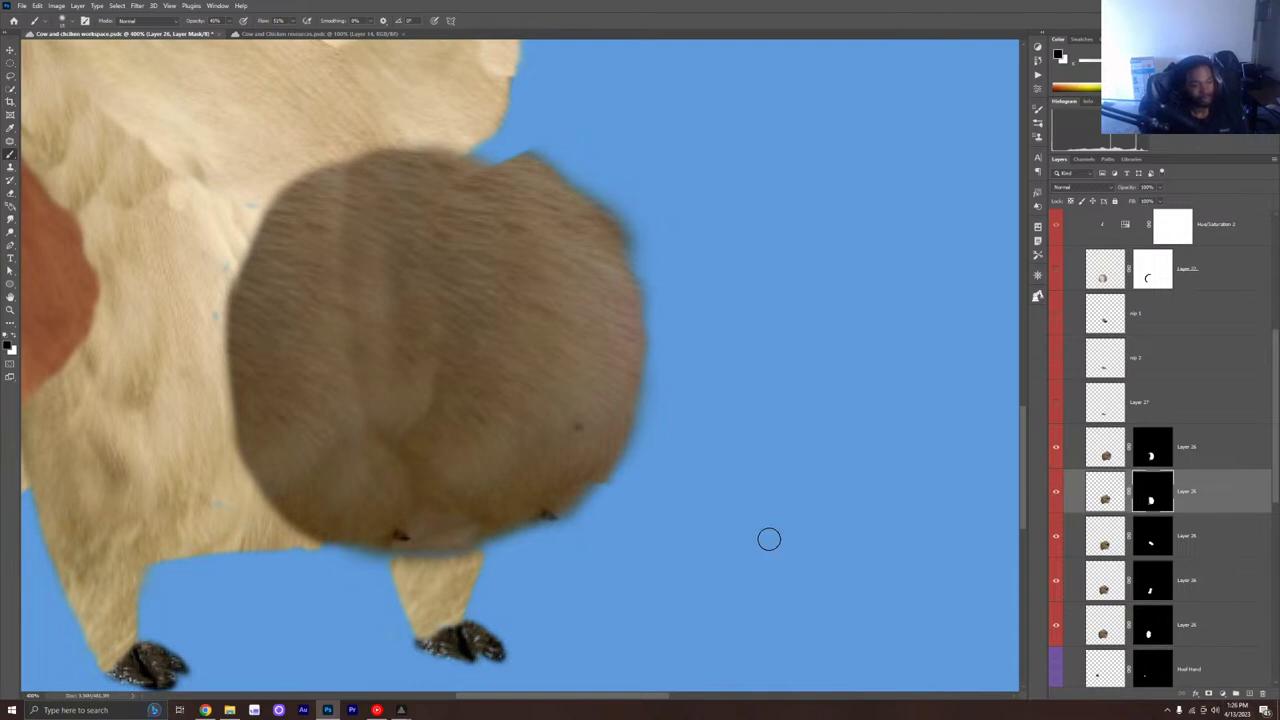
Step: Mask out the dark spot on the udder's lower right edge on the topmost Layer 26 copy's mask and save the document
{"action": "left_click", "coordinate": [1060, 460]}
{"action": "left_click", "coordinate": [1057, 448]}
{"action": "left_click", "coordinate": [1057, 448]}
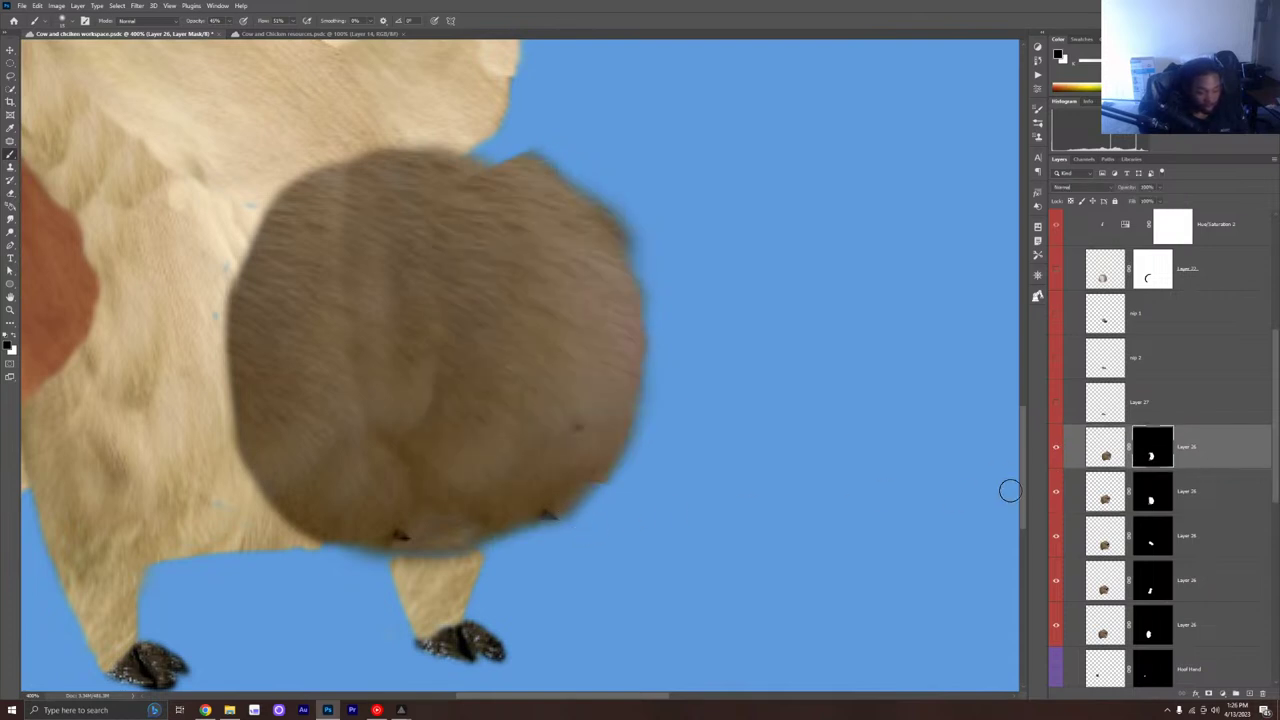
{"action": "left_click", "coordinate": [1055, 448]}
{"action": "left_click", "coordinate": [1055, 448]}
{"action": "left_click", "coordinate": [604, 494]}
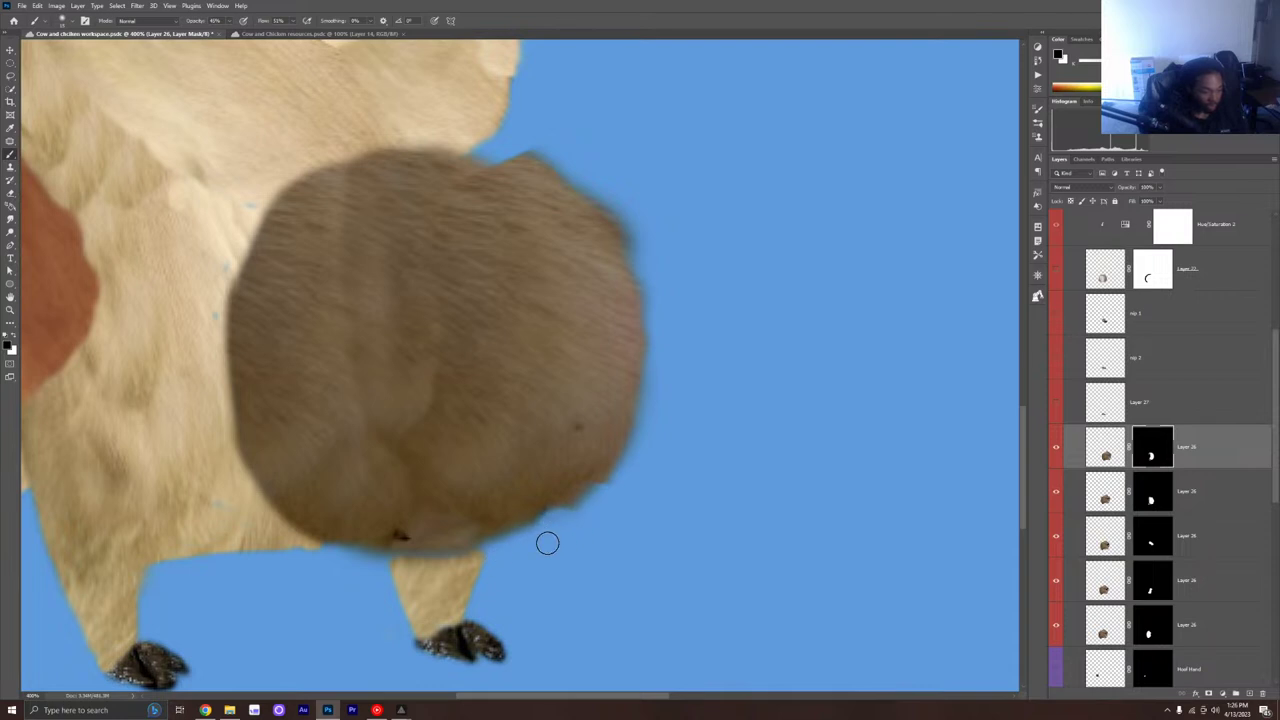
{"action": "key", "text": "ctrl+s"}
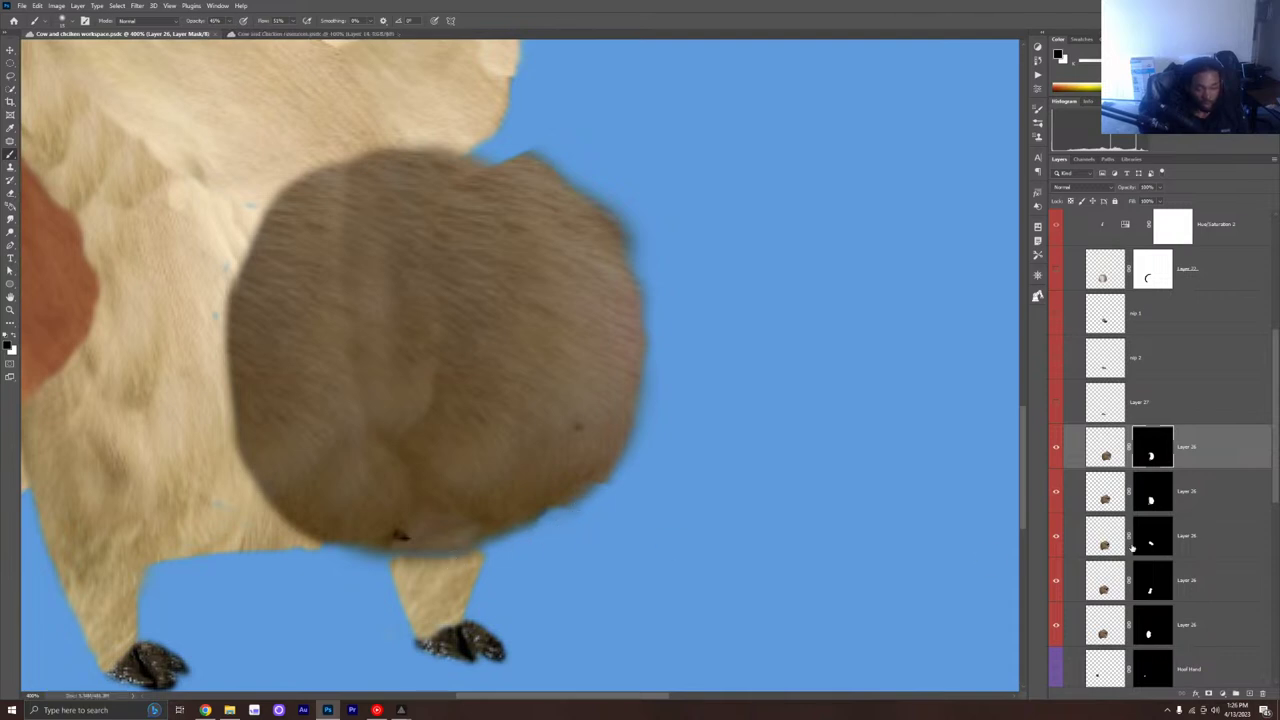
Step: Try to remove the dark spot at the udder's bottom edge by painting black on the fourth Layer 26 copy's mask
{"action": "left_click", "coordinate": [1056, 581]}
{"action": "left_click", "coordinate": [1056, 581]}
{"action": "left_click", "coordinate": [1170, 584]}
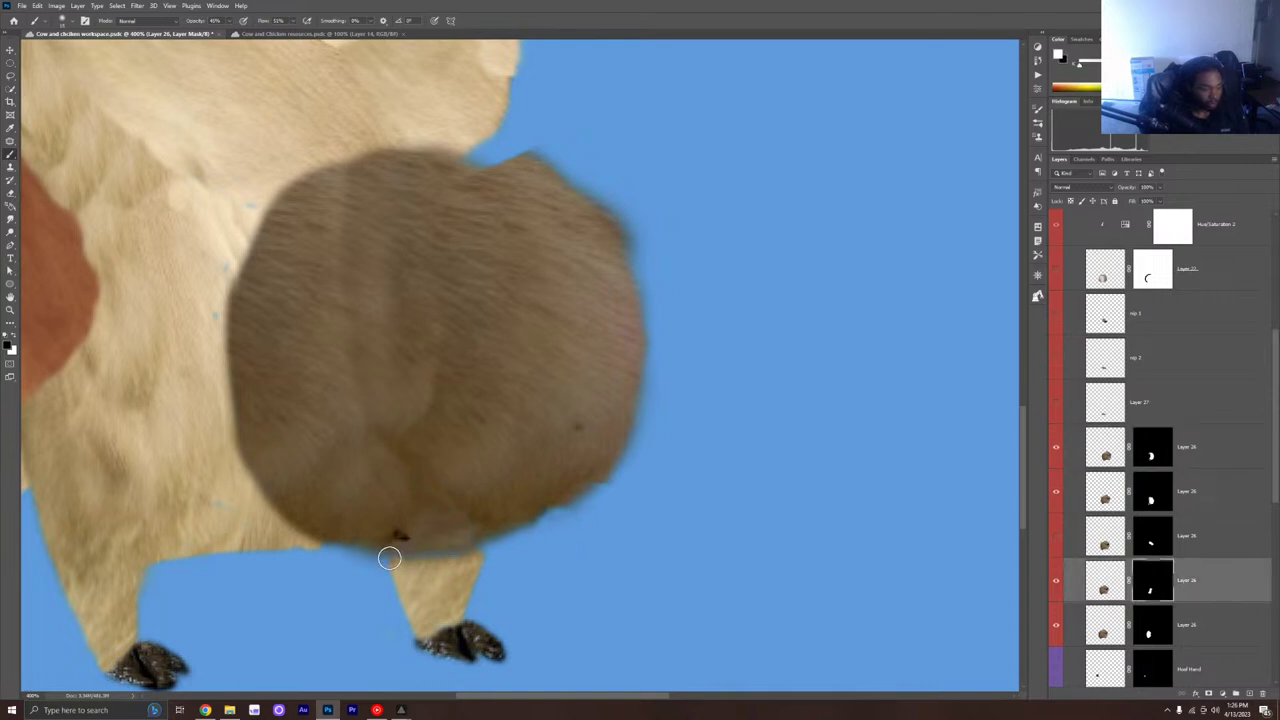
{"action": "left_click_drag", "start_coordinate": [405, 542], "coordinate": [404, 542]}
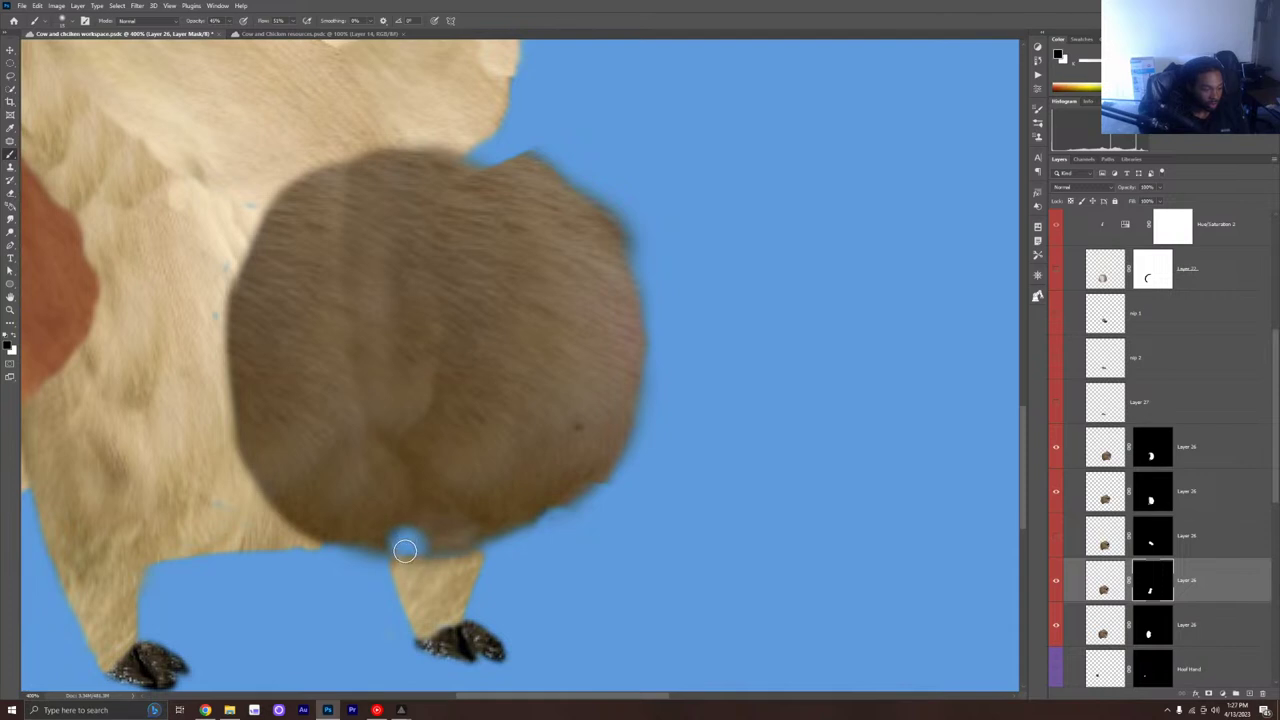
{"action": "left_click", "coordinate": [405, 546]}
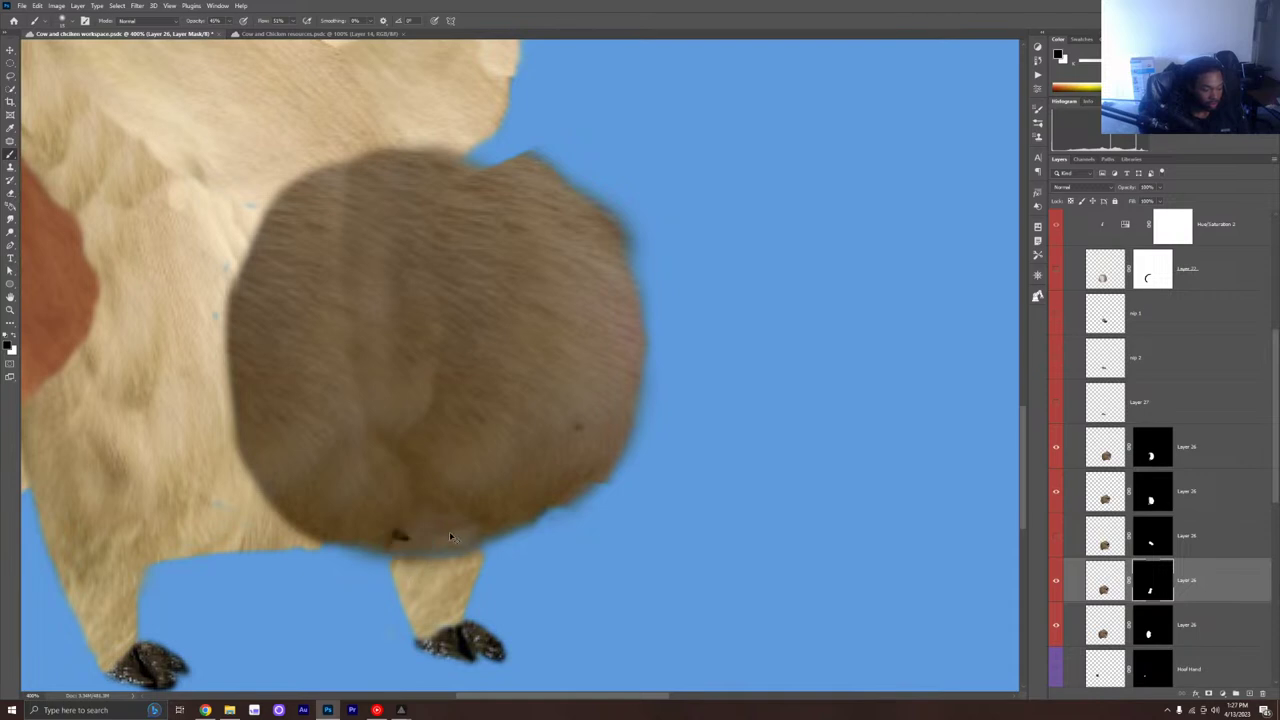
Step: Try painting along the udder's bottom edge on the fourth Layer 26 copy's pixels, undo the stroke, and target its mask again
{"action": "key", "text": "ctrl+comma"}
{"action": "key", "text": "ctrl+comma"}
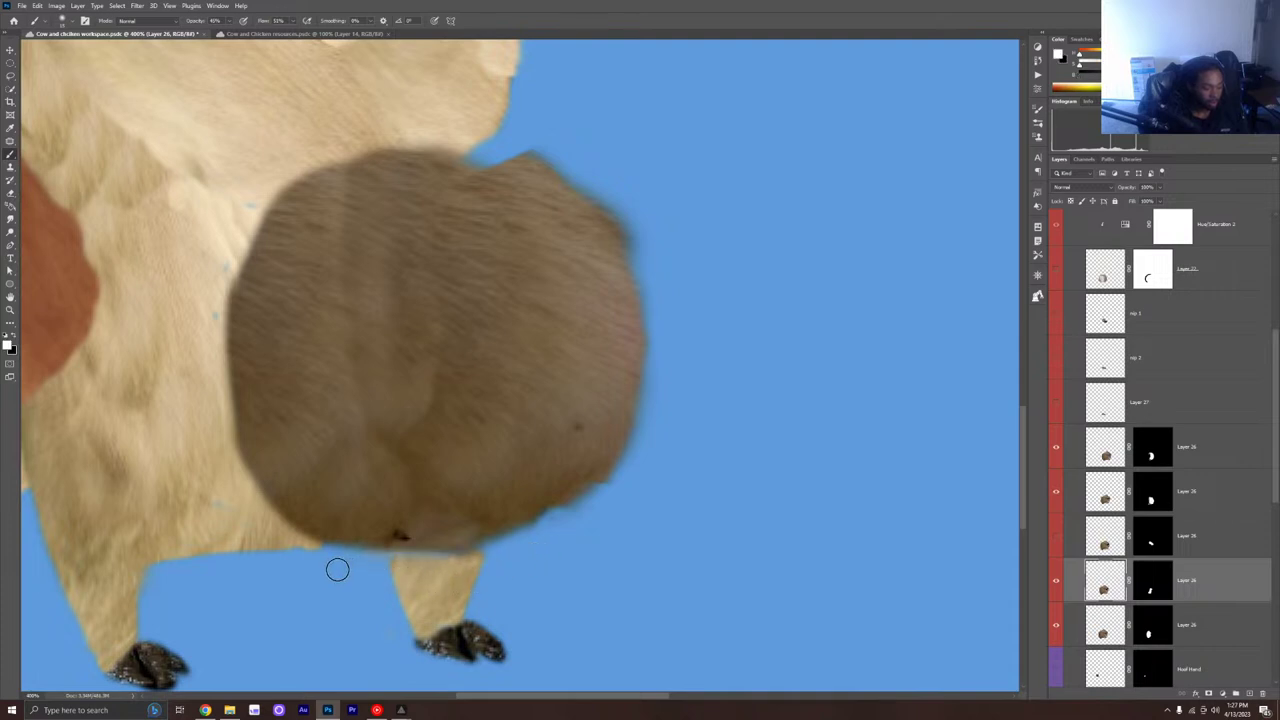
{"action": "key", "text": "x"}
{"action": "mouse_move", "coordinate": [323, 551]}
{"action": "left_mouse_down"}
{"action": "mouse_move", "coordinate": [329, 531]}
{"action": "mouse_move", "coordinate": [402, 543]}
{"action": "left_mouse_up"}
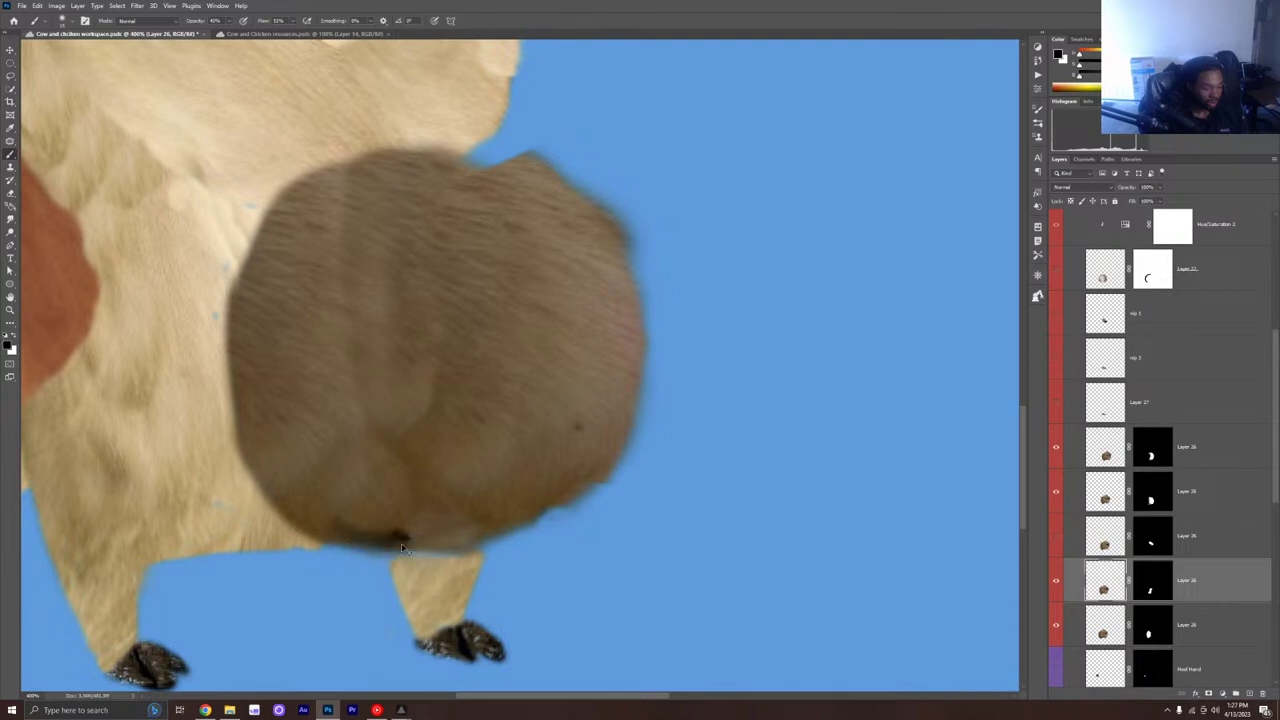
{"action": "key", "text": "ctrl+z"}
{"action": "left_click", "coordinate": [1152, 580]}
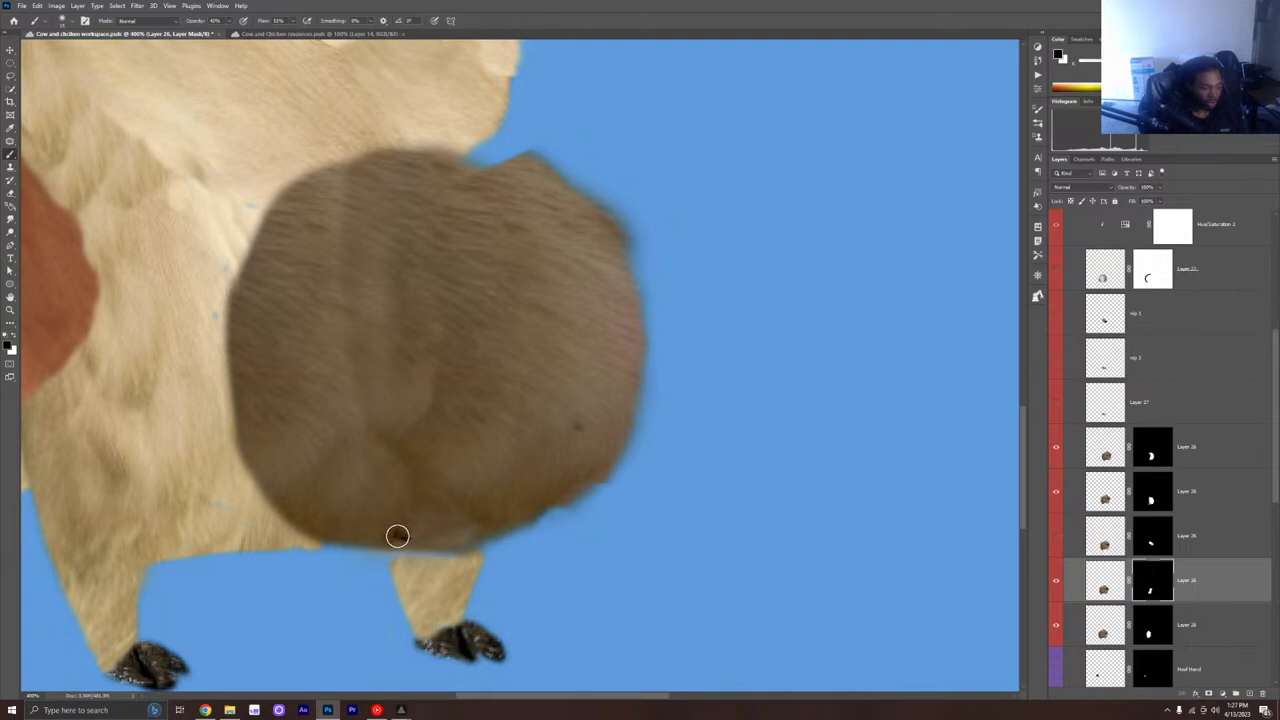
{"action": "key", "text": "x"}
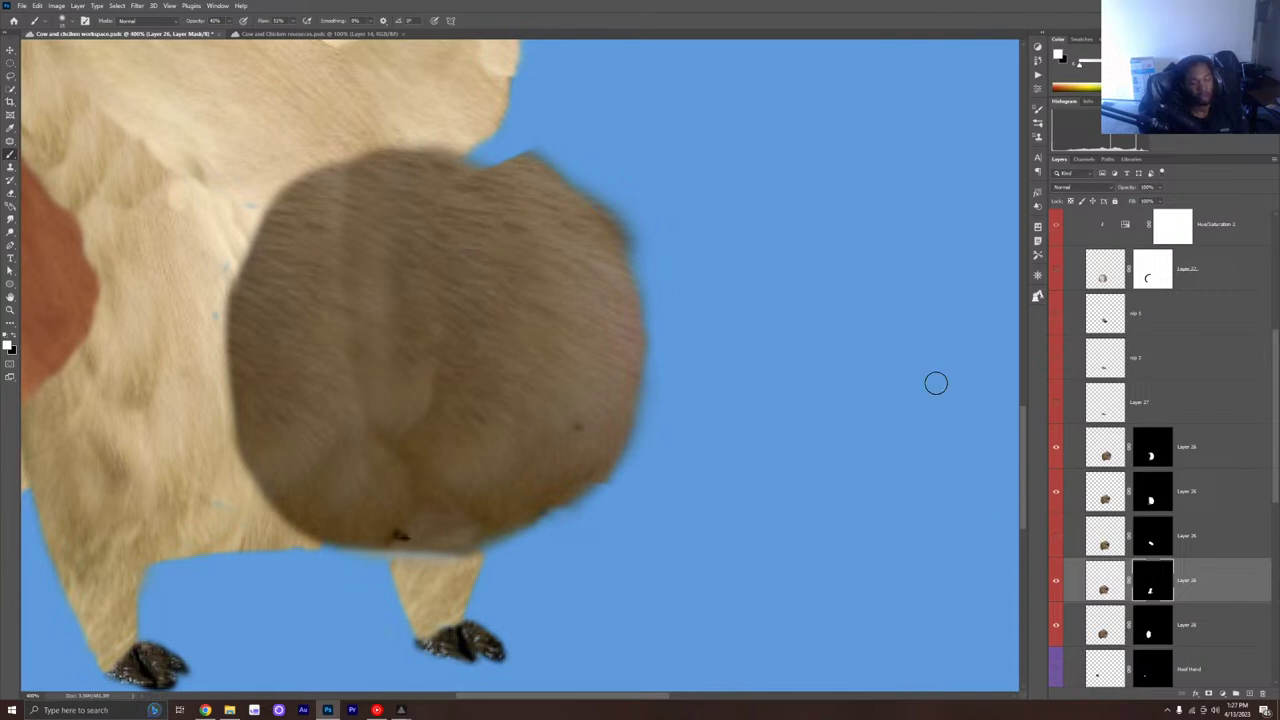
Step: Compare the udder's shape with the cartoon sketch by showing and hiding Layer 1 over the composite
{"action": "scroll", "coordinate": [1128, 265], "scroll_direction": "up", "scroll_amount": 3}
{"action": "scroll", "coordinate": [1125, 258], "scroll_direction": "up", "scroll_amount": 2}
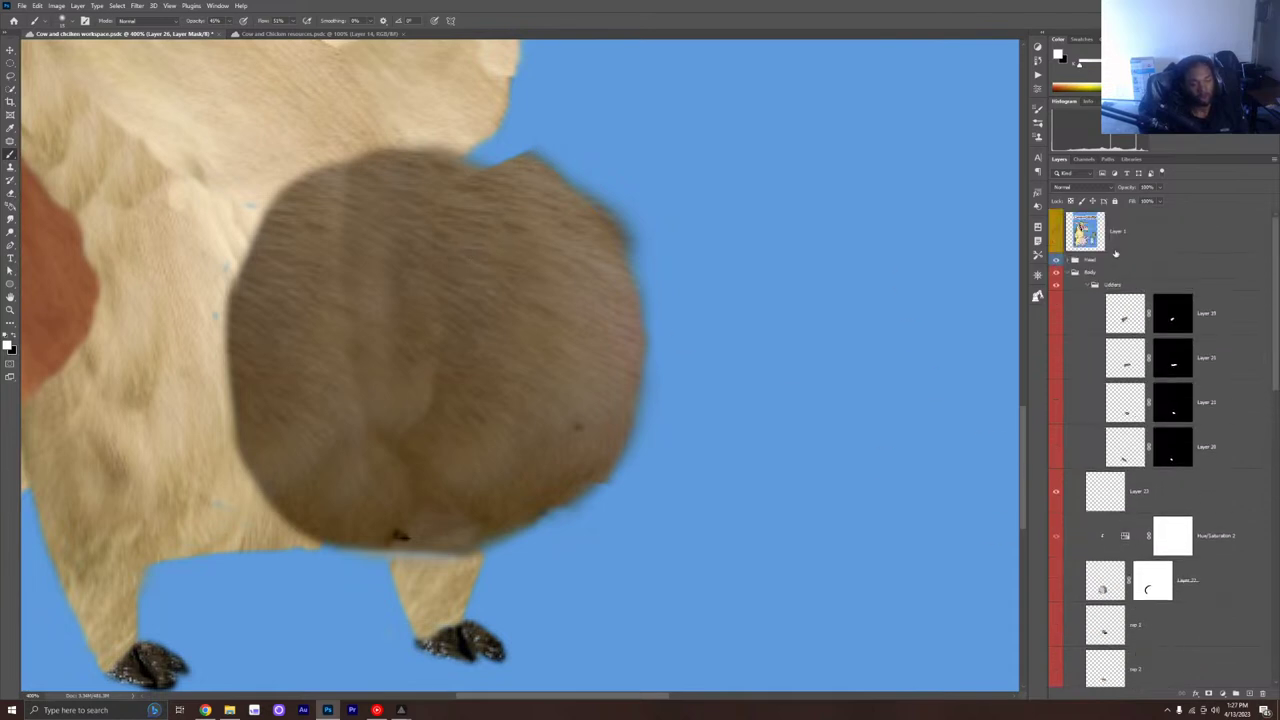
{"action": "left_click", "coordinate": [1057, 231]}
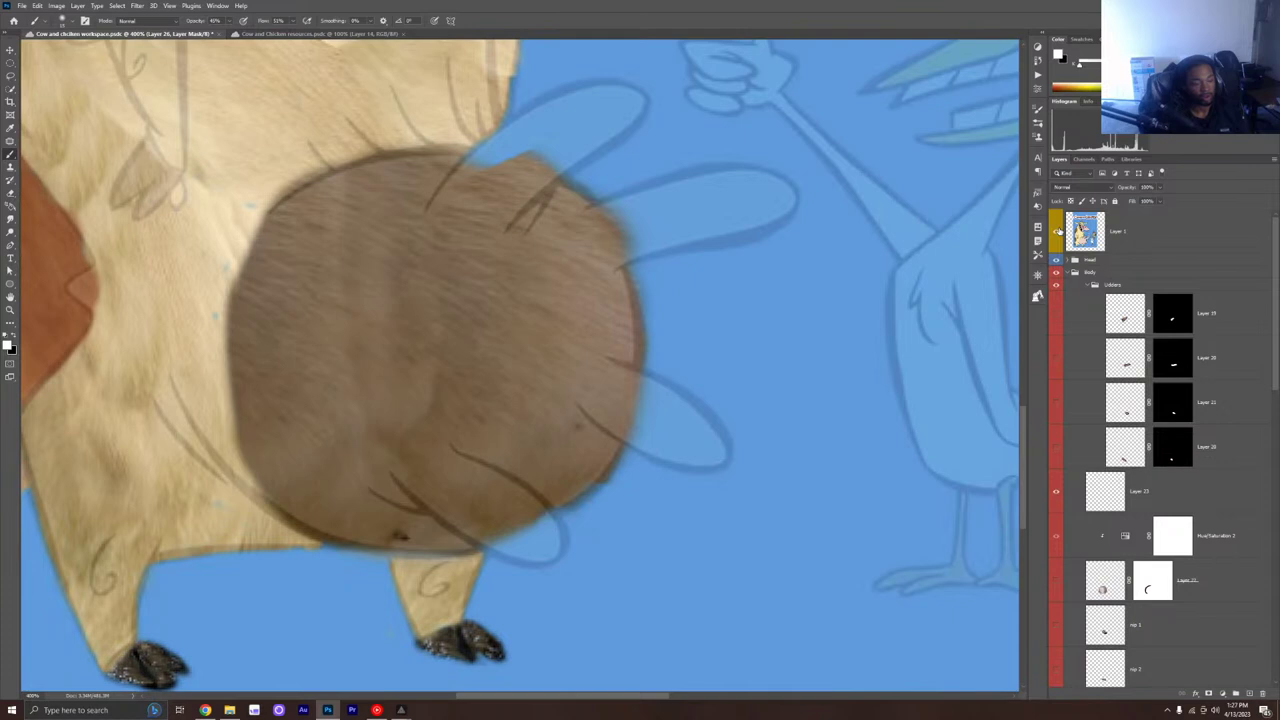
{"action": "left_click", "coordinate": [1057, 231]}
{"action": "left_click", "coordinate": [1057, 231]}
{"action": "left_click", "coordinate": [1057, 231]}
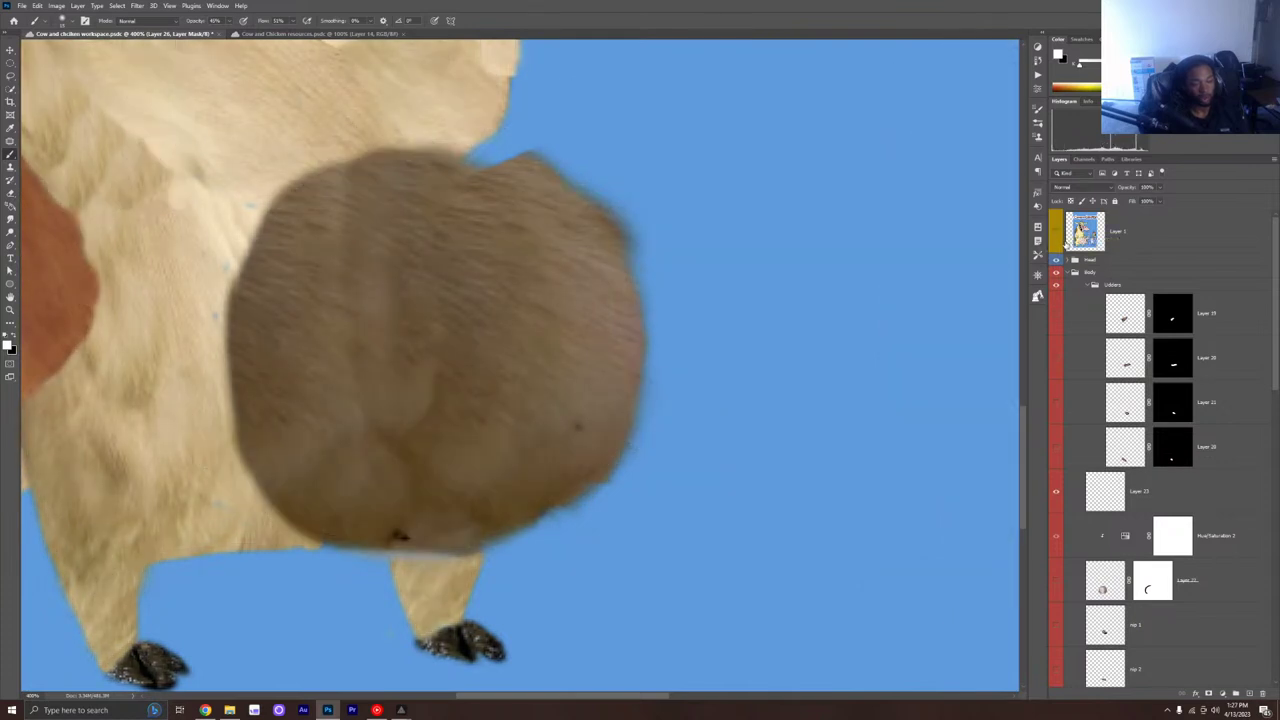
{"action": "left_click", "coordinate": [1057, 231]}
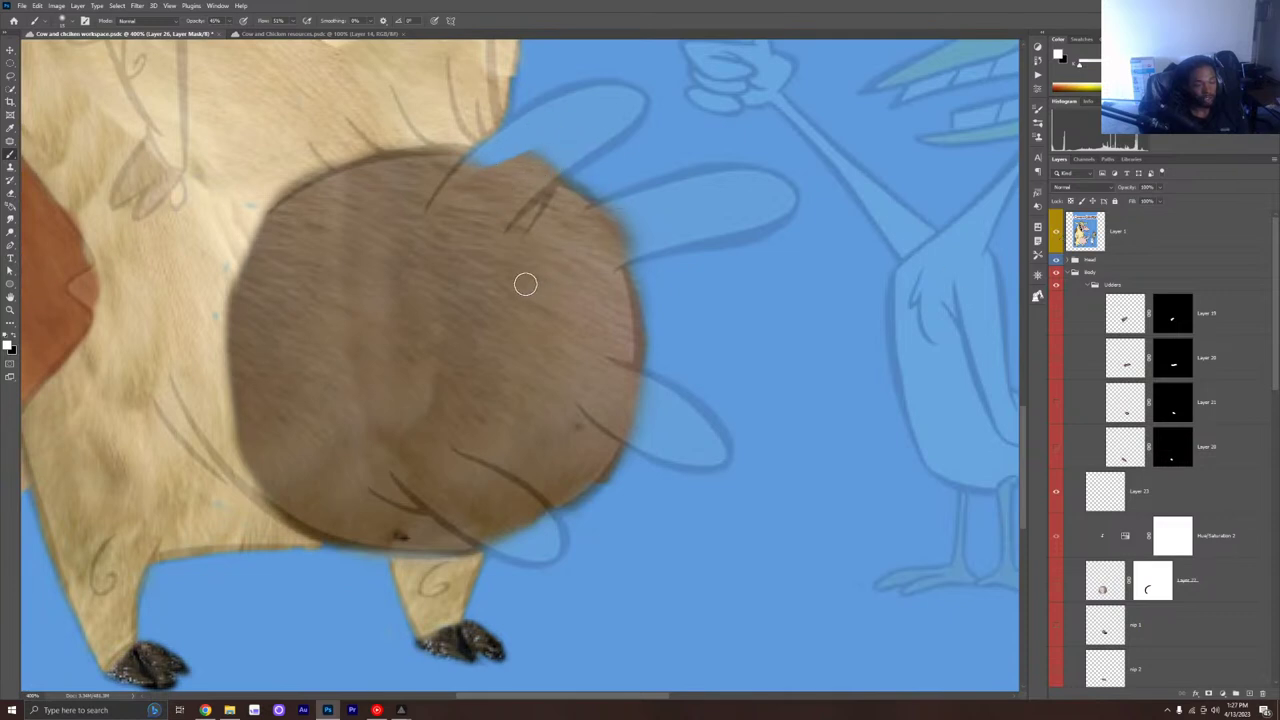
{"action": "left_click", "coordinate": [1057, 231]}
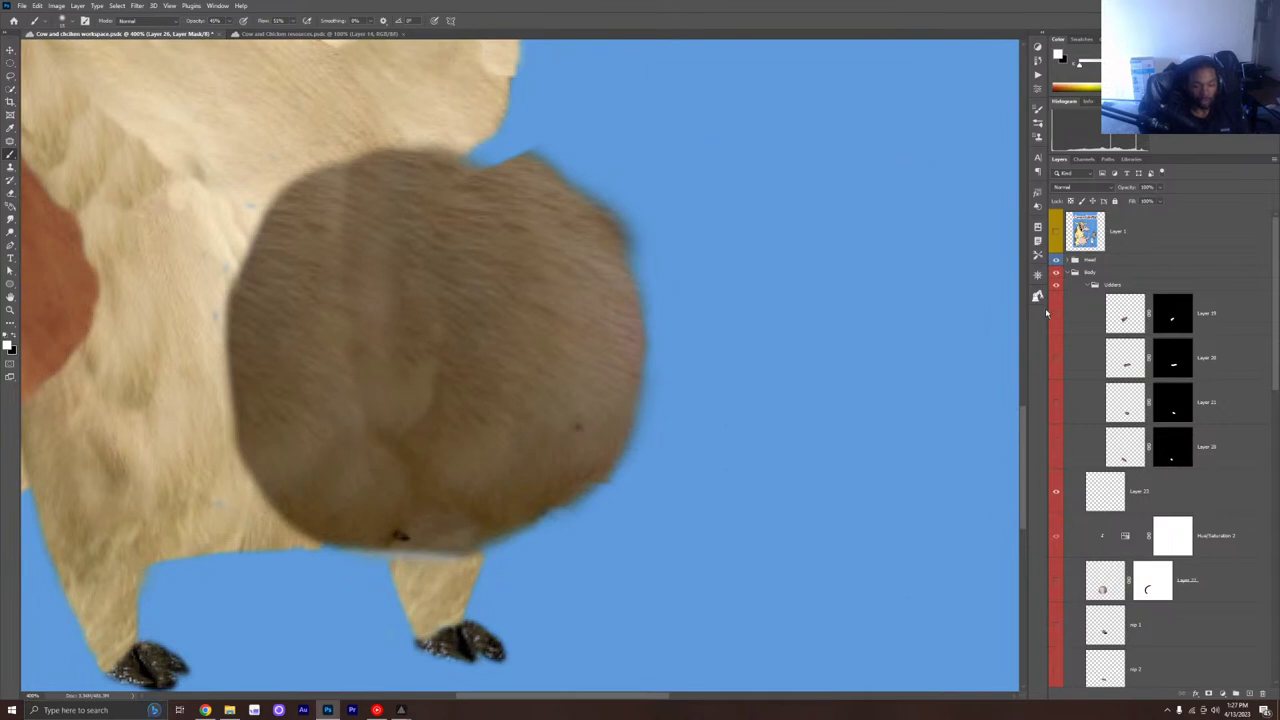
Step: Show the nip 1 teat layer and select it for editing
{"action": "left_click", "coordinate": [1055, 313]}
{"action": "left_click", "coordinate": [1055, 313]}
{"action": "scroll", "coordinate": [1124, 532], "scroll_direction": "down", "scroll_amount": 3}
{"action": "left_click", "coordinate": [1055, 492]}
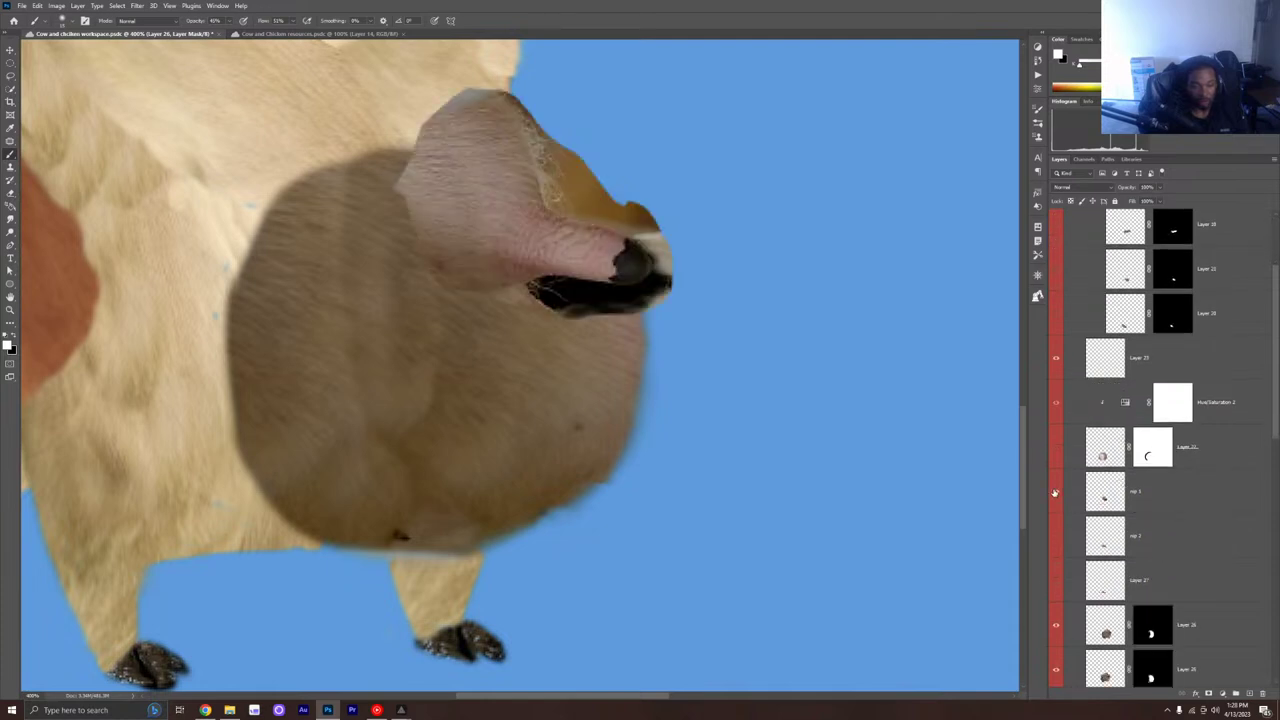
{"action": "left_click", "coordinate": [1055, 492]}
{"action": "left_click", "coordinate": [1055, 492]}
{"action": "left_click", "coordinate": [1140, 492]}
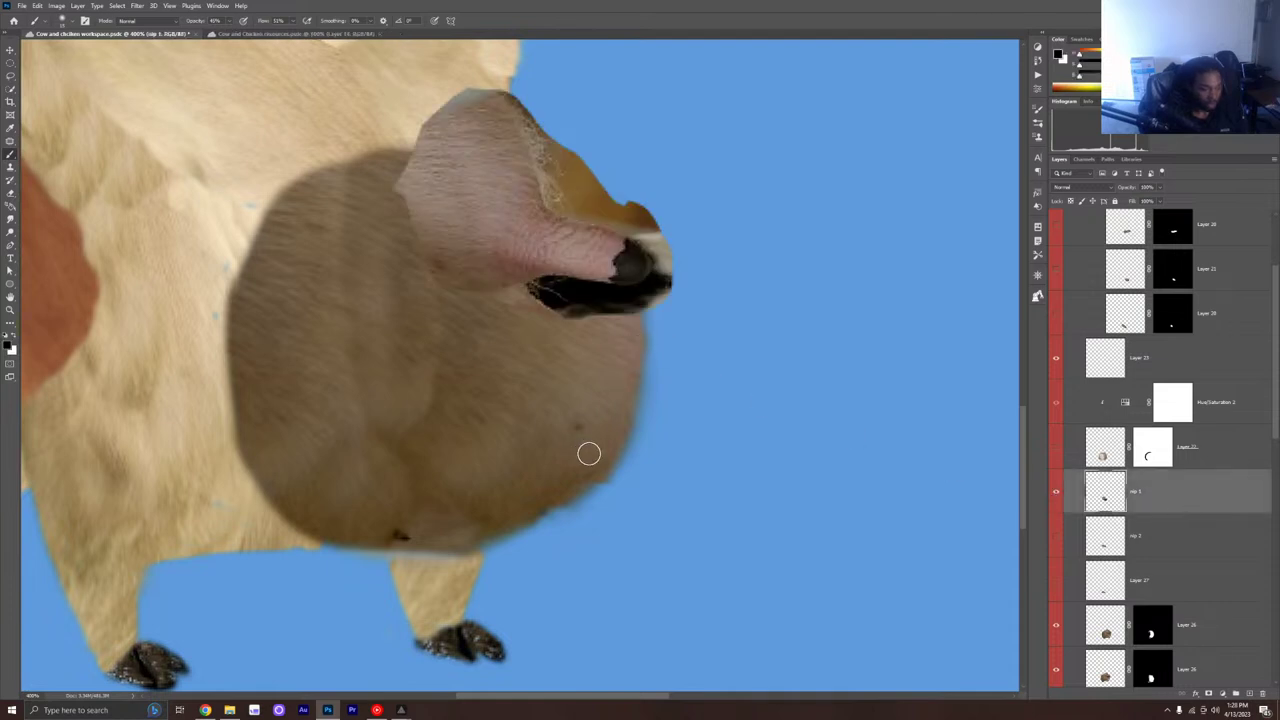
Step: Show the Layer 1 sketch as a guide and move the nip 1 teat onto the upper part of the udder
{"action": "key", "text": "v"}
{"action": "mouse_move", "coordinate": [494, 252]}
{"action": "left_mouse_down"}
{"action": "mouse_move", "coordinate": [694, 340]}
{"action": "mouse_move", "coordinate": [564, 315]}
{"action": "left_mouse_up"}
{"action": "scroll", "coordinate": [1082, 268], "scroll_direction": "up", "scroll_amount": 3}
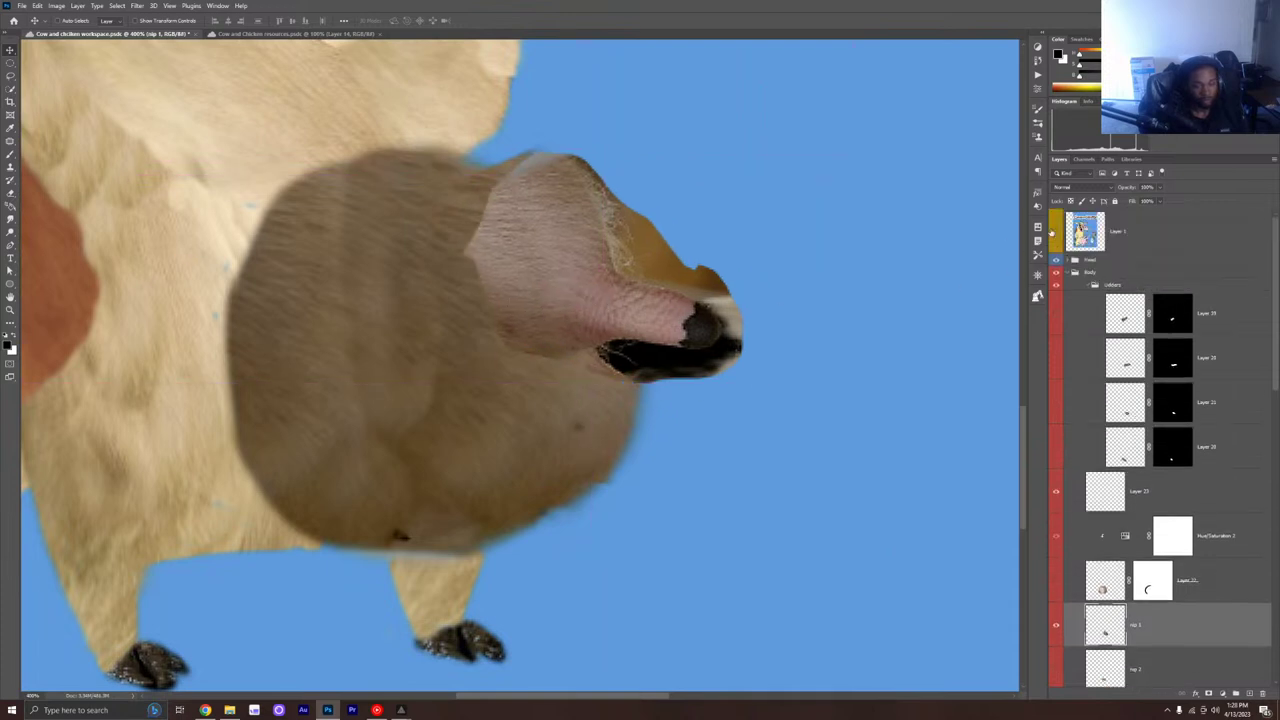
{"action": "left_click", "coordinate": [1055, 231]}
{"action": "left_click_drag", "start_coordinate": [589, 302], "coordinate": [431, 268]}
Step: Rotate the nip 1 teat about 62° counter-clockwise, scale it to about 141%, and position it over the udder's upper edge
{"action": "key", "text": "ctrl+t"}
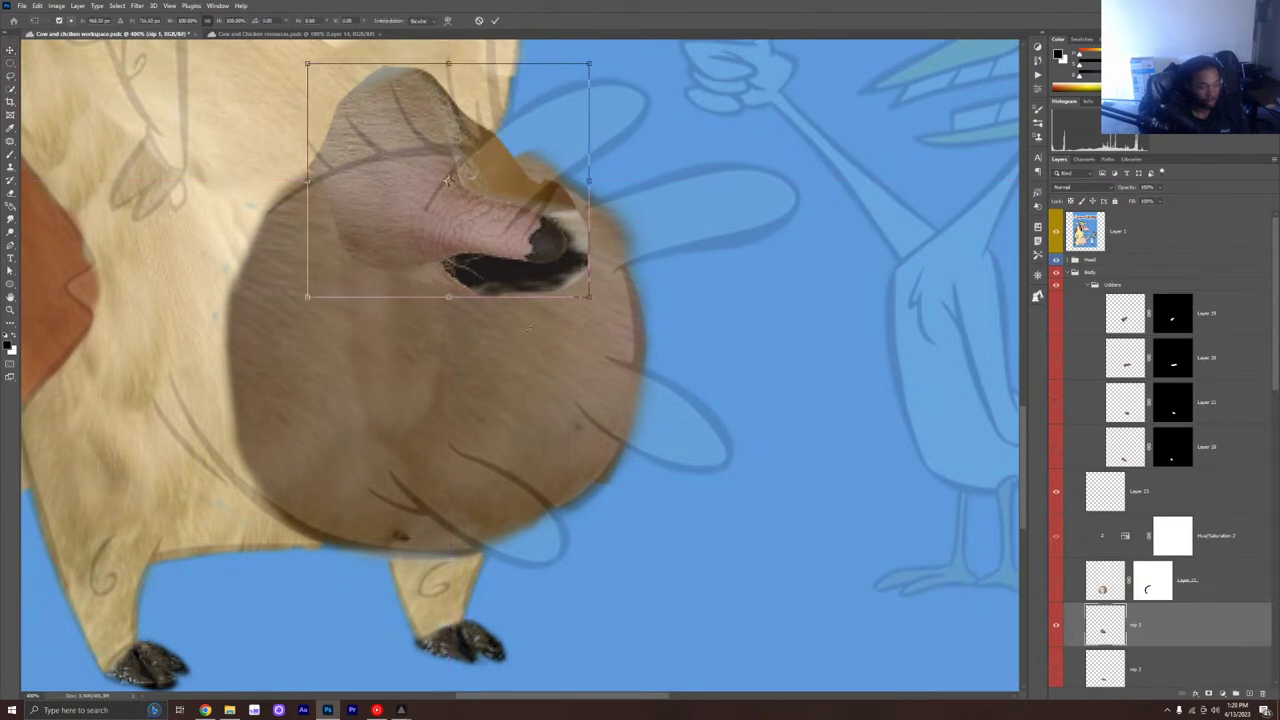
{"action": "left_click_drag", "start_coordinate": [290, 296], "coordinate": [505, 352]}
{"action": "mouse_move", "coordinate": [447, 253]}
{"action": "left_mouse_down"}
{"action": "mouse_move", "coordinate": [529, 293]}
{"action": "mouse_move", "coordinate": [502, 243]}
{"action": "mouse_move", "coordinate": [514, 294]}
{"action": "mouse_move", "coordinate": [471, 343]}
{"action": "mouse_move", "coordinate": [471, 257]}
{"action": "mouse_move", "coordinate": [446, 242]}
{"action": "mouse_move", "coordinate": [406, 311]}
{"action": "mouse_move", "coordinate": [451, 246]}
{"action": "left_mouse_up"}
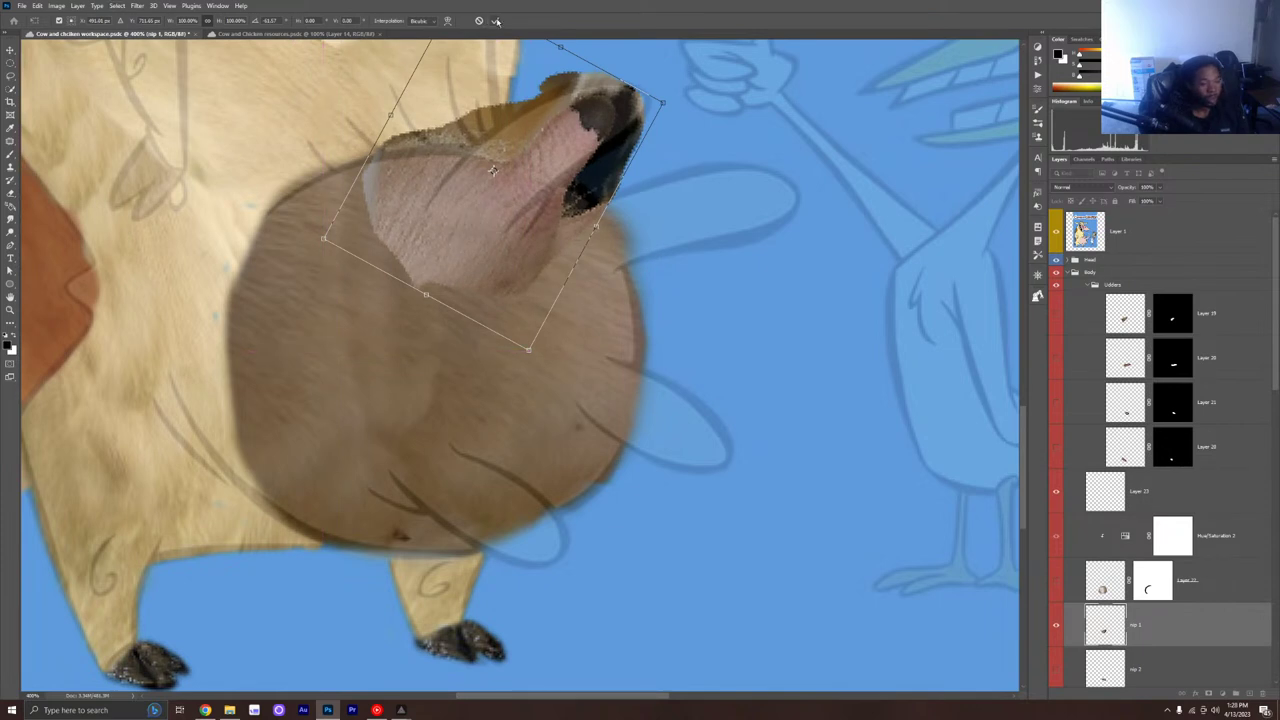
{"action": "mouse_move", "coordinate": [513, 283]}
{"action": "left_mouse_down"}
{"action": "mouse_move", "coordinate": [380, 329]}
{"action": "mouse_move", "coordinate": [471, 303]}
{"action": "mouse_move", "coordinate": [500, 277]}
{"action": "mouse_move", "coordinate": [492, 290]}
{"action": "mouse_move", "coordinate": [585, 300]}
{"action": "mouse_move", "coordinate": [540, 305]}
{"action": "mouse_move", "coordinate": [665, 440]}
{"action": "mouse_move", "coordinate": [538, 287]}
{"action": "mouse_move", "coordinate": [490, 272]}
{"action": "mouse_move", "coordinate": [507, 281]}
{"action": "mouse_move", "coordinate": [565, 256]}
{"action": "mouse_move", "coordinate": [506, 281]}
{"action": "left_mouse_up"}
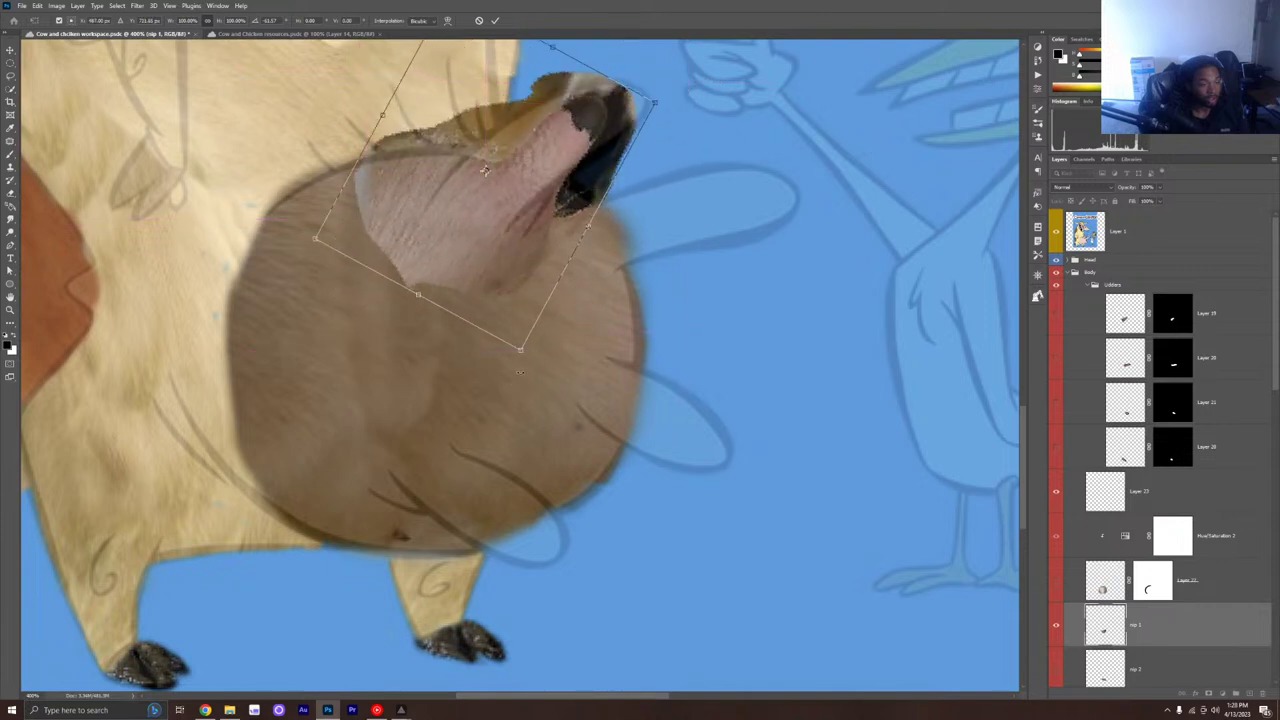
{"action": "scroll", "coordinate": [532, 343], "scroll_direction": "down", "scroll_amount": 3}
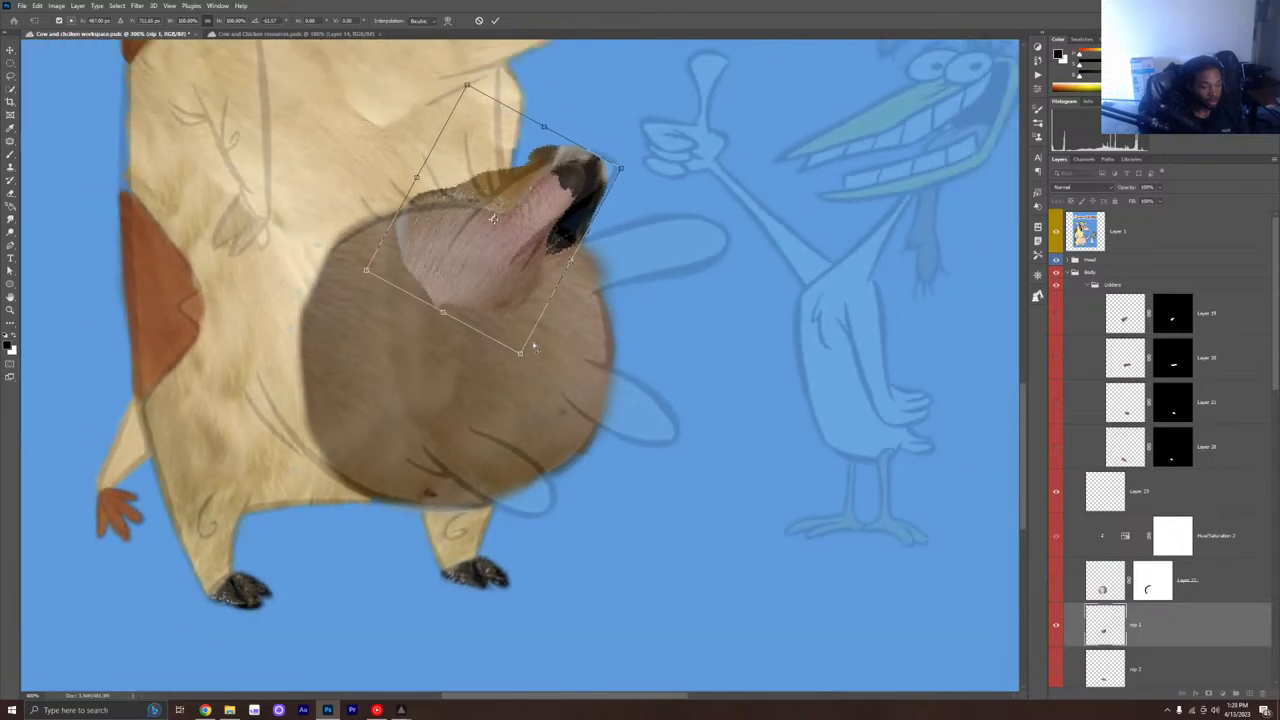
{"action": "scroll", "coordinate": [534, 346], "scroll_direction": "up", "scroll_amount": 2}
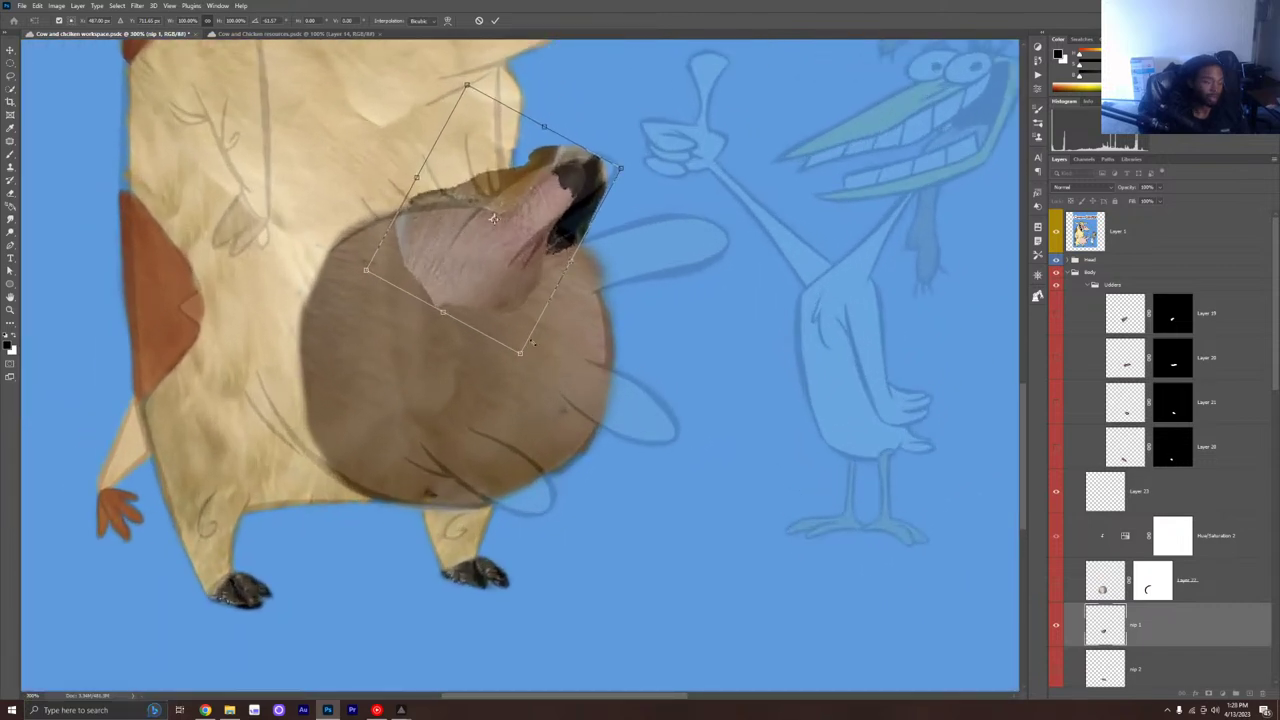
{"action": "scroll", "coordinate": [600, 407], "scroll_direction": "up", "scroll_amount": 2}
{"action": "left_click_drag", "start_coordinate": [538, 457], "coordinate": [548, 426]}
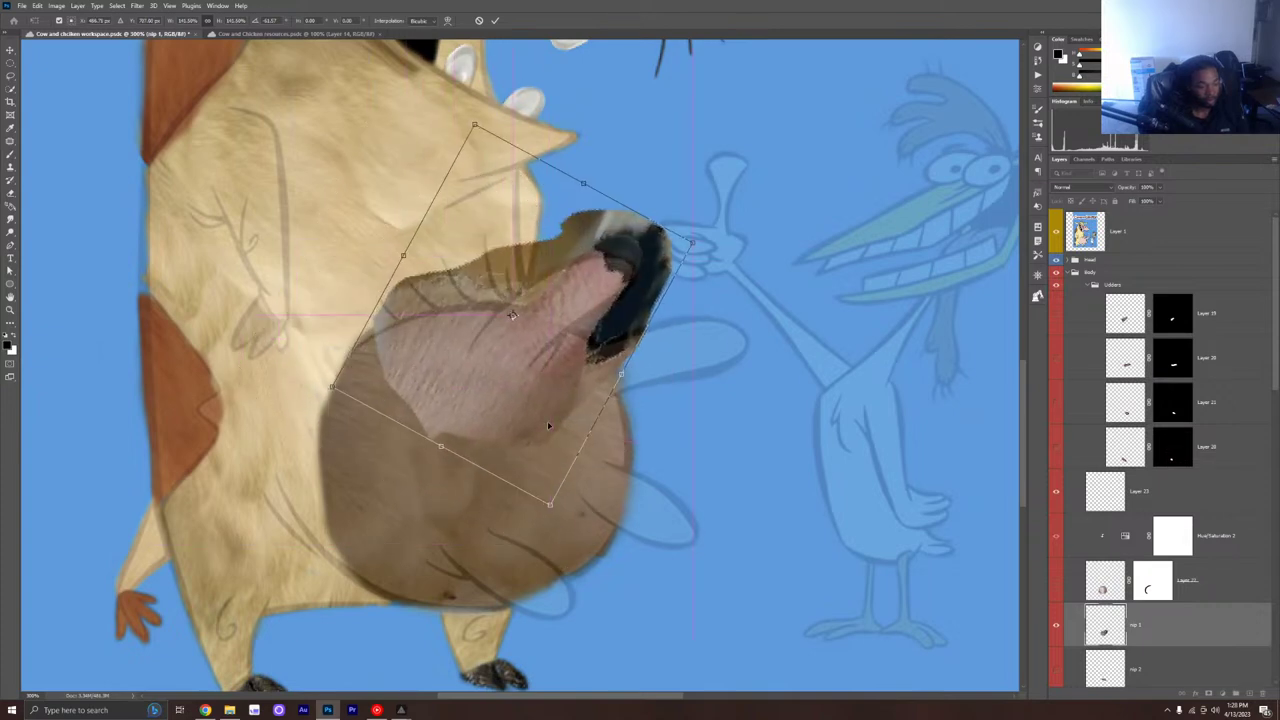
{"action": "left_click", "coordinate": [494, 20]}
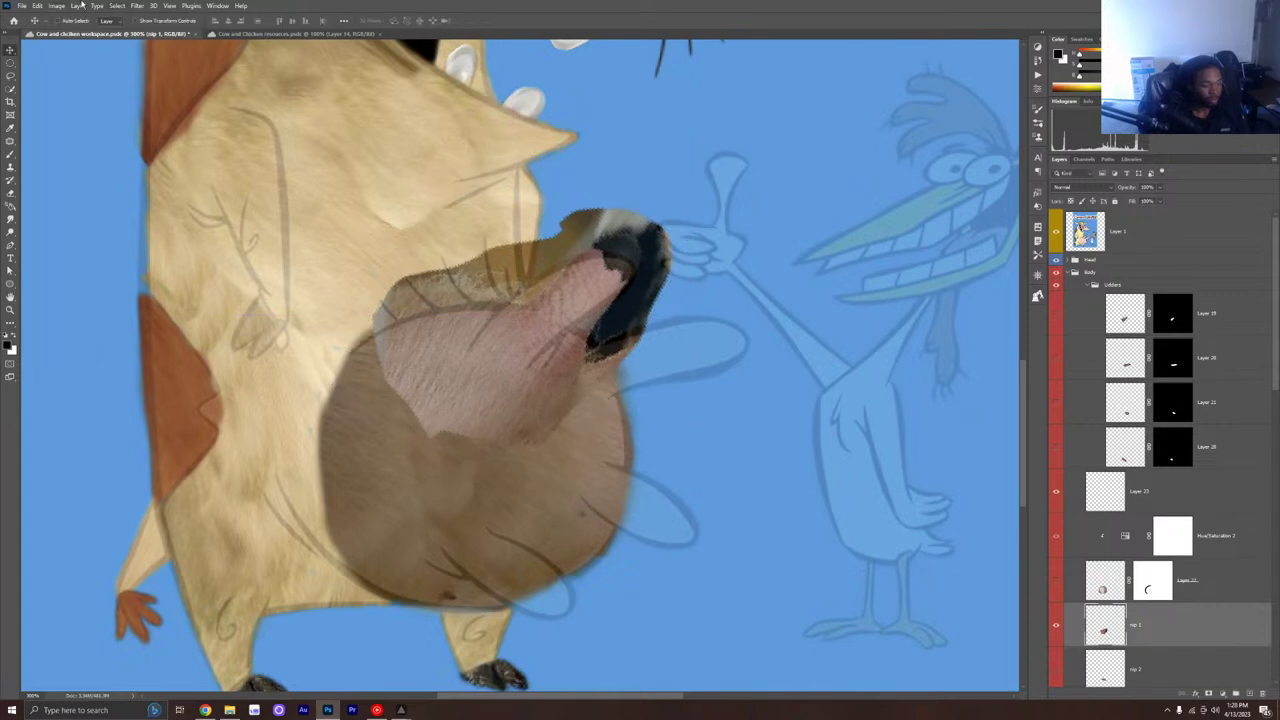
Step: Bend the nip 1 teat slightly with Puppet Warp, pinning its tip and base and pulling the middle upward
{"action": "left_click", "coordinate": [21, 6]}
{"action": "left_click", "coordinate": [21, 6]}
{"action": "left_click", "coordinate": [37, 6]}
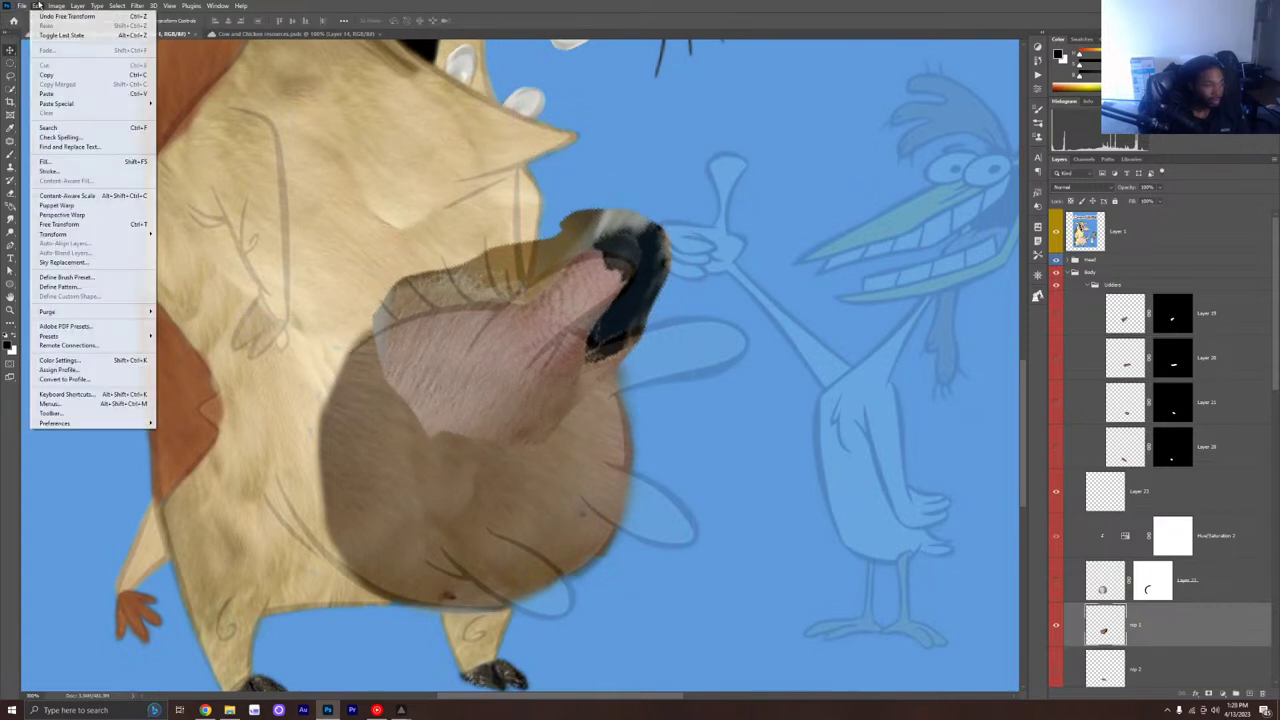
{"action": "left_click", "coordinate": [60, 205]}
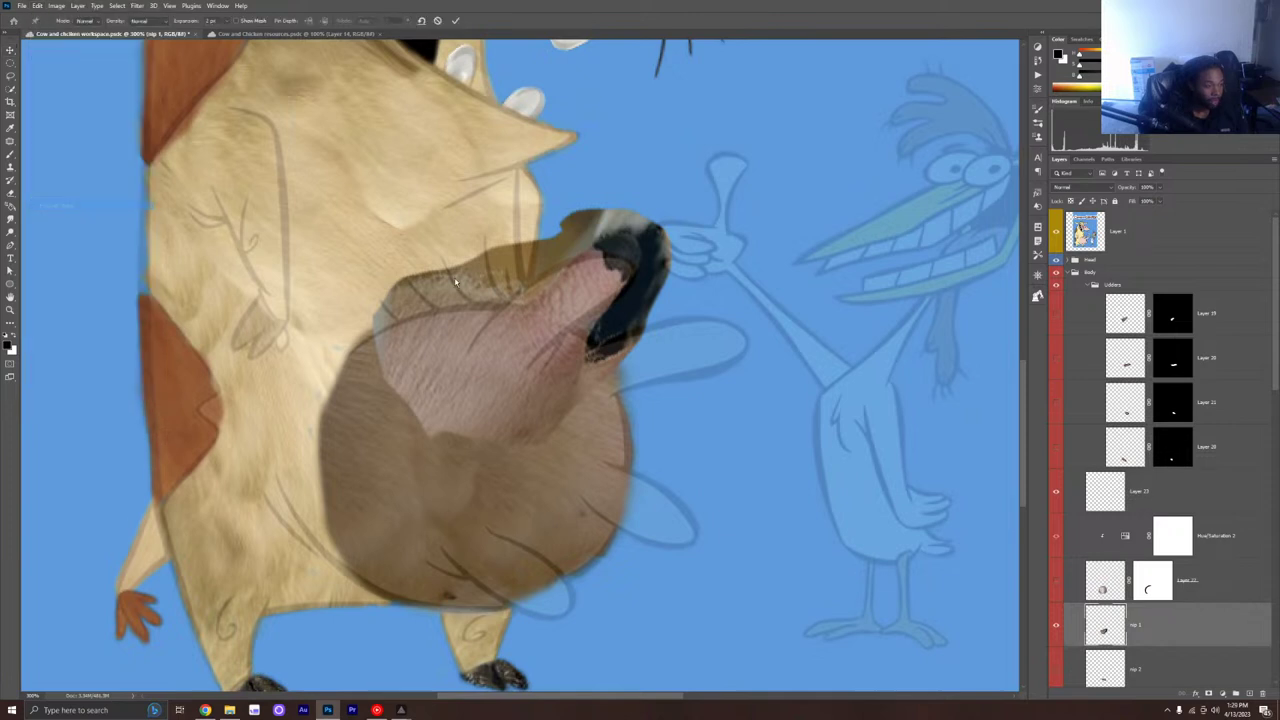
{"action": "left_click", "coordinate": [620, 273]}
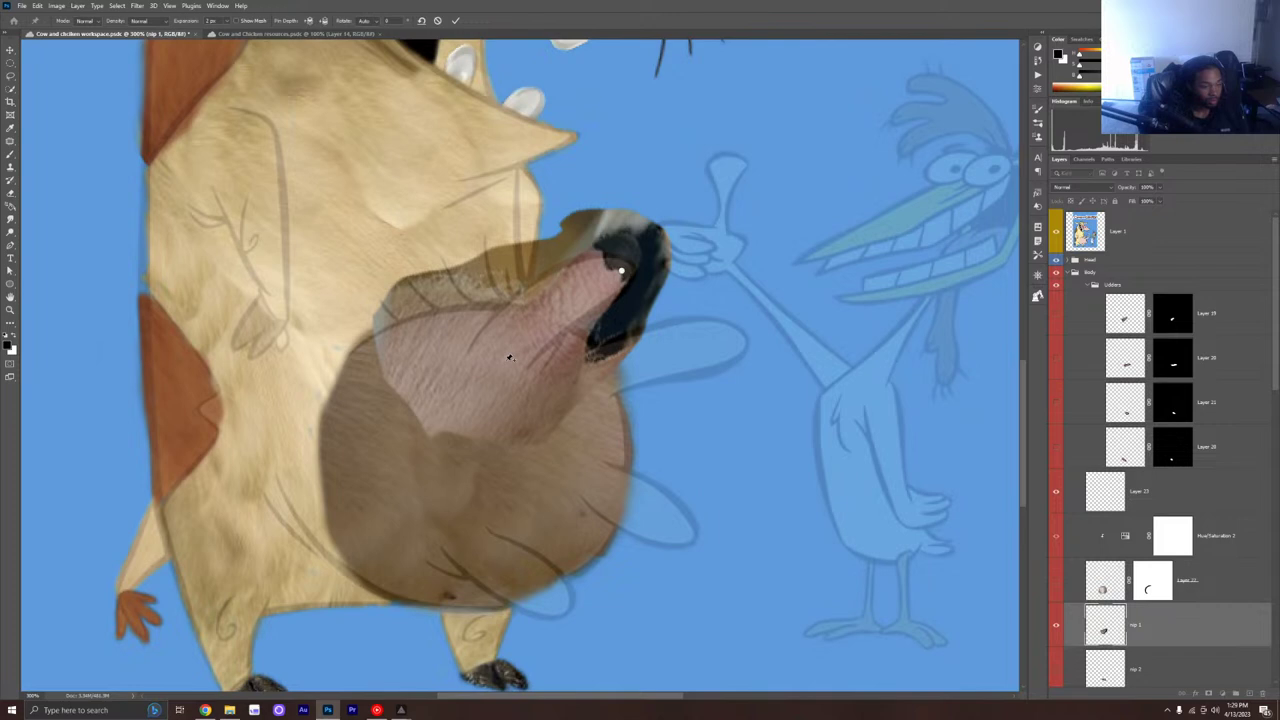
{"action": "left_click_drag", "start_coordinate": [557, 318], "coordinate": [546, 300]}
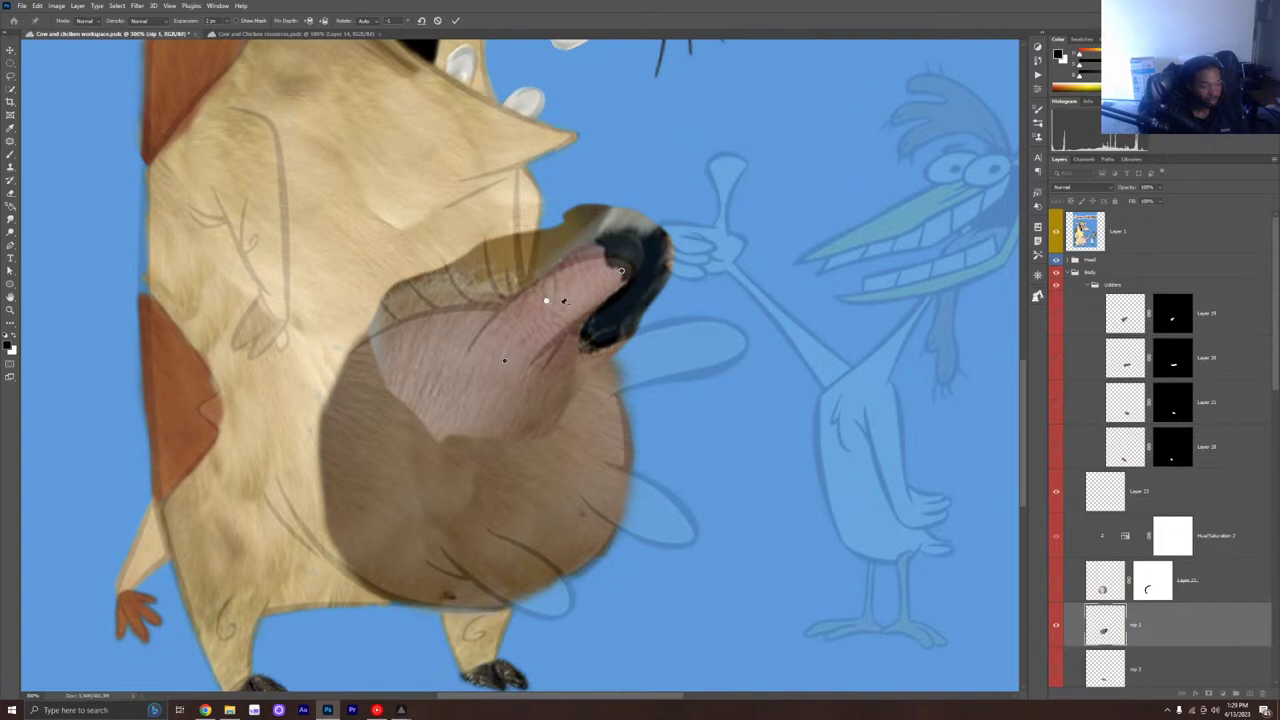
{"action": "left_click", "coordinate": [455, 21]}
Step: Apply the Puppet Warp and warp the nip 1 teat further, pulling its tip and upper end outward to match the sketched outline
{"action": "right_click", "coordinate": [541, 322]}
{"action": "left_click", "coordinate": [553, 335]}
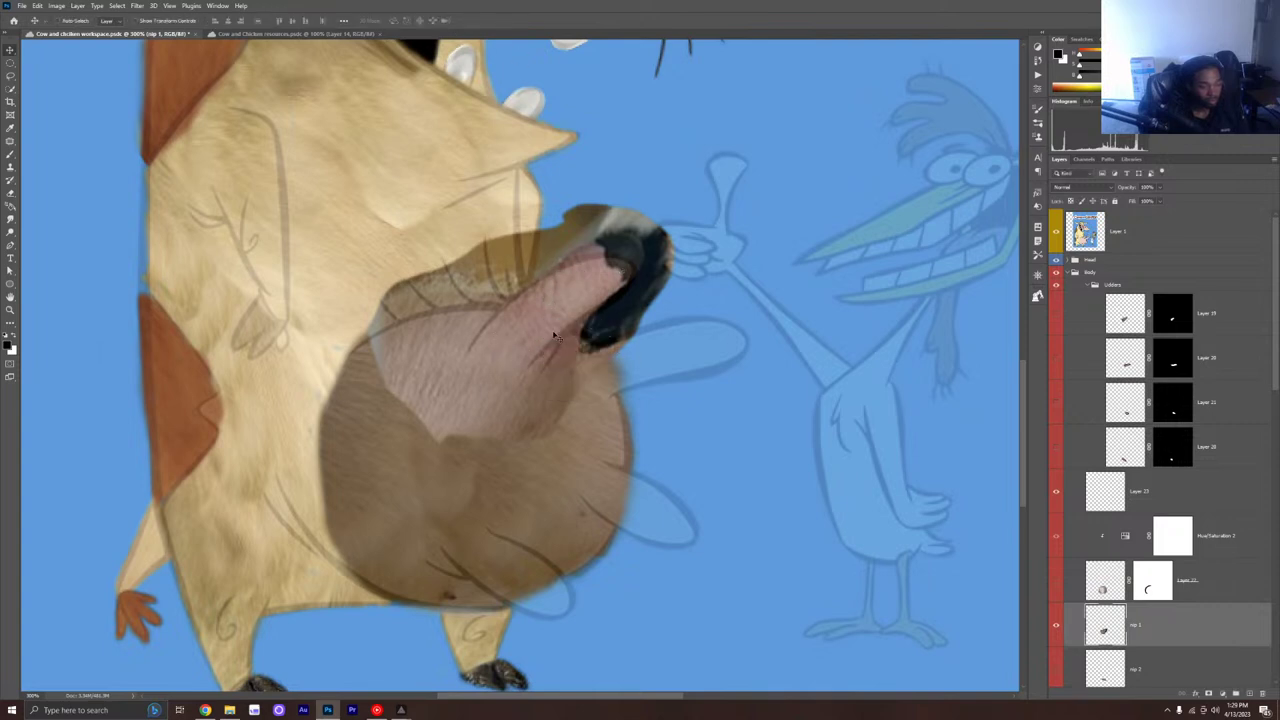
{"action": "key", "text": "ctrl+t"}
{"action": "right_click", "coordinate": [572, 304]}
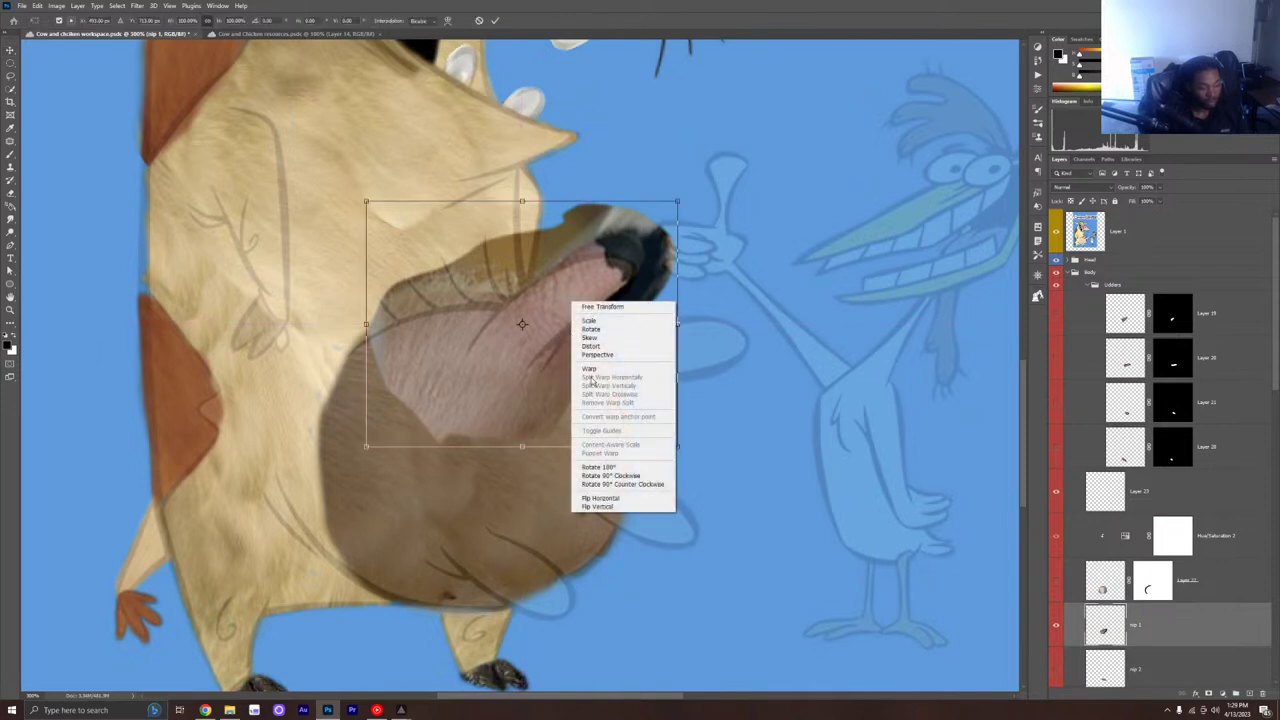
{"action": "left_click", "coordinate": [590, 369]}
{"action": "left_click_drag", "start_coordinate": [609, 326], "coordinate": [616, 328]}
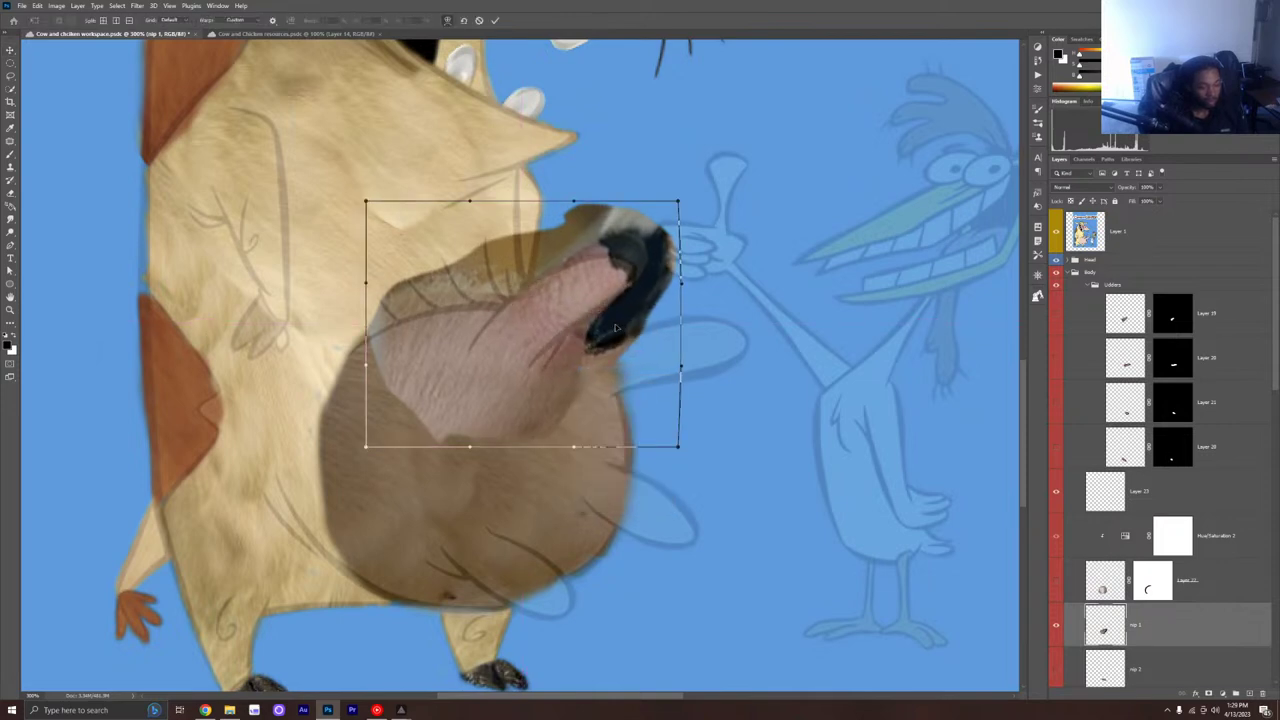
{"action": "left_click_drag", "start_coordinate": [581, 393], "coordinate": [586, 393]}
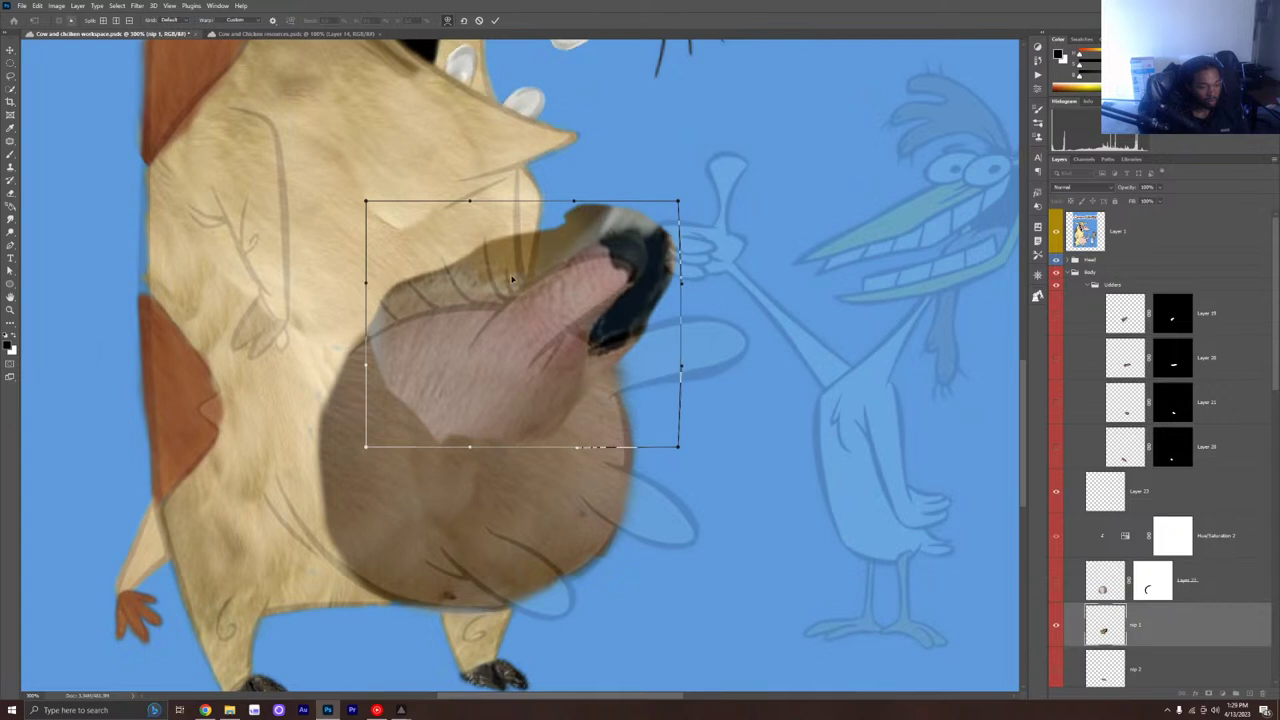
{"action": "left_click_drag", "start_coordinate": [509, 279], "coordinate": [507, 278]}
{"action": "mouse_move", "coordinate": [629, 263]}
{"action": "left_mouse_down"}
{"action": "mouse_move", "coordinate": [644, 258]}
{"action": "mouse_move", "coordinate": [630, 240]}
{"action": "left_mouse_up"}
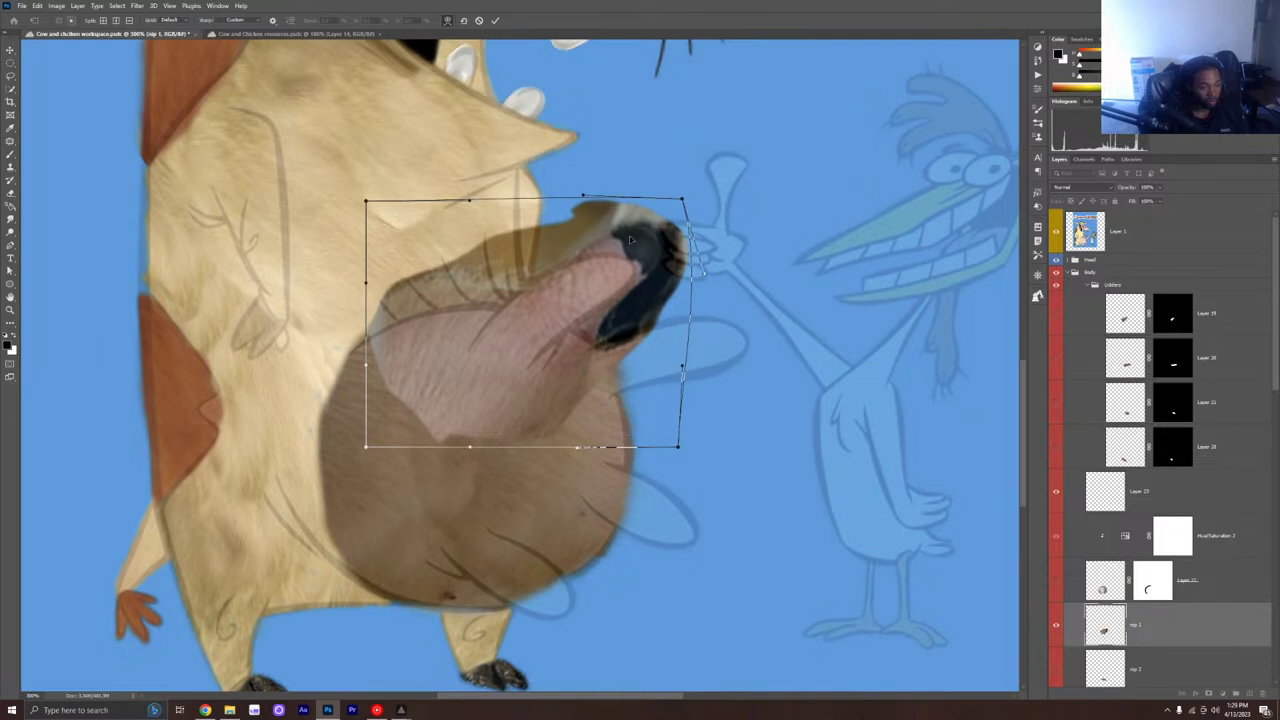
{"action": "left_click", "coordinate": [495, 21]}
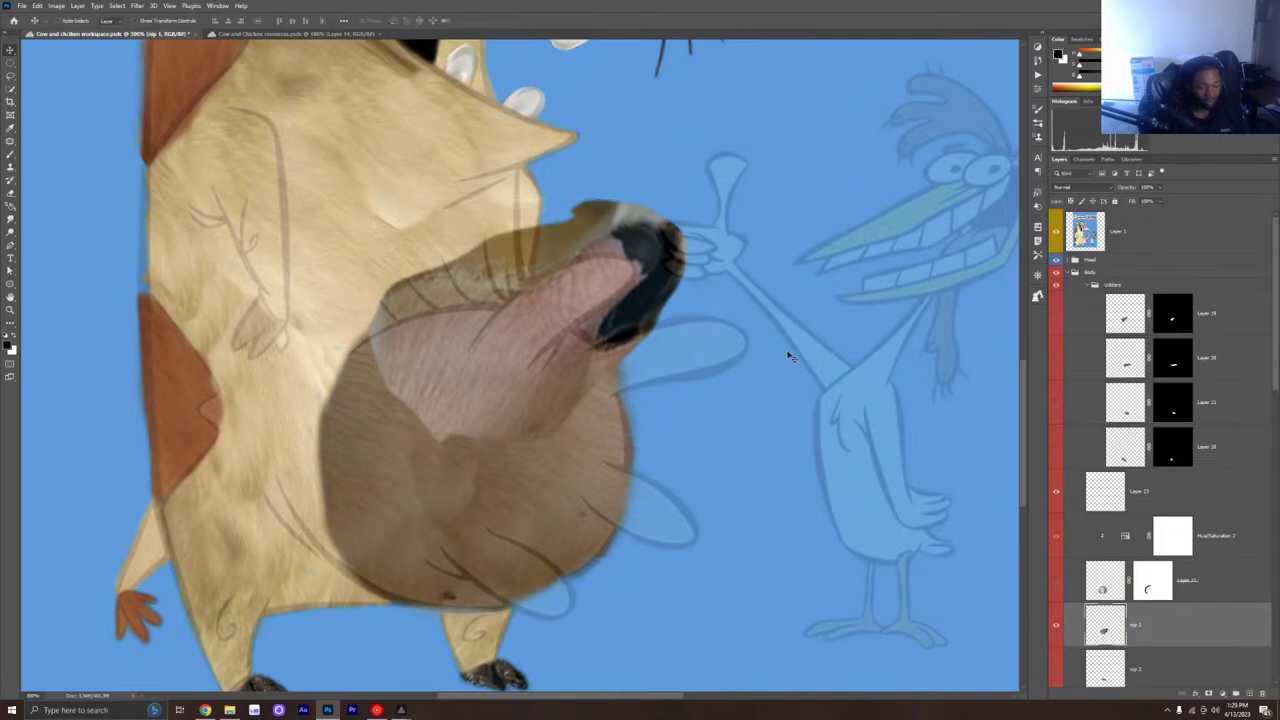
Step: Add a layer mask to nip 1 and fill it with black to hide the teat, keeping the Layer 1 sketch as guide
{"action": "left_click", "coordinate": [1209, 695]}
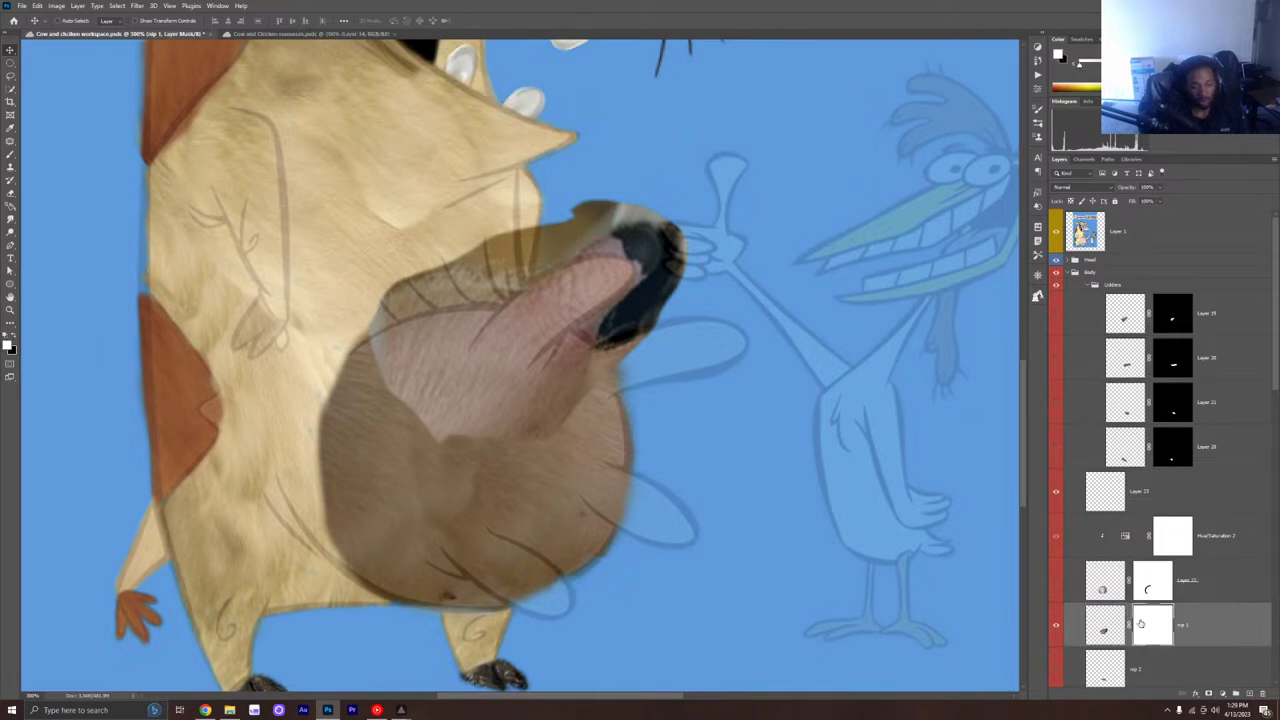
{"action": "key", "text": "x"}
{"action": "key", "text": "alt+BackSpace"}
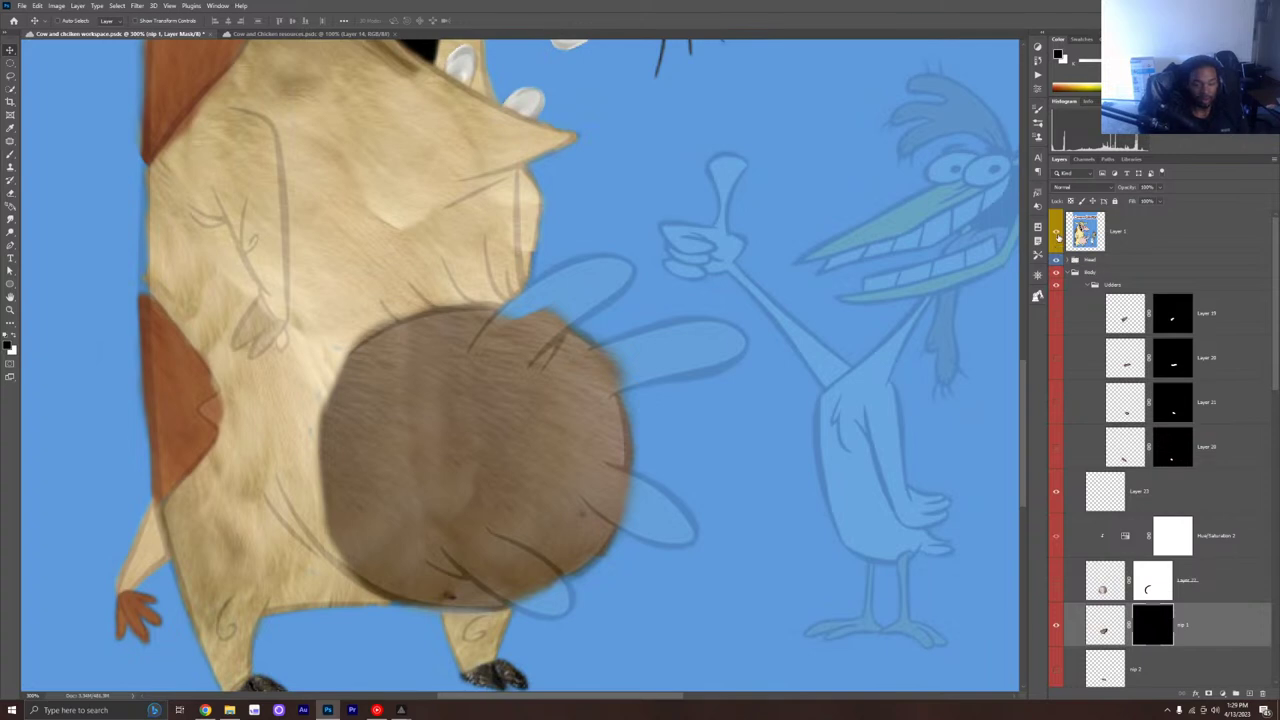
{"action": "left_click", "coordinate": [1057, 233]}
{"action": "left_click", "coordinate": [1057, 234]}
Step: Set up a white Brush at 100% opacity with a higher flow for painting the nip 1 mask, undoing the faint trial stroke
{"action": "key", "text": "x"}
{"action": "key", "text": "b"}
{"action": "left_click_drag", "start_coordinate": [540, 298], "coordinate": [553, 314]}
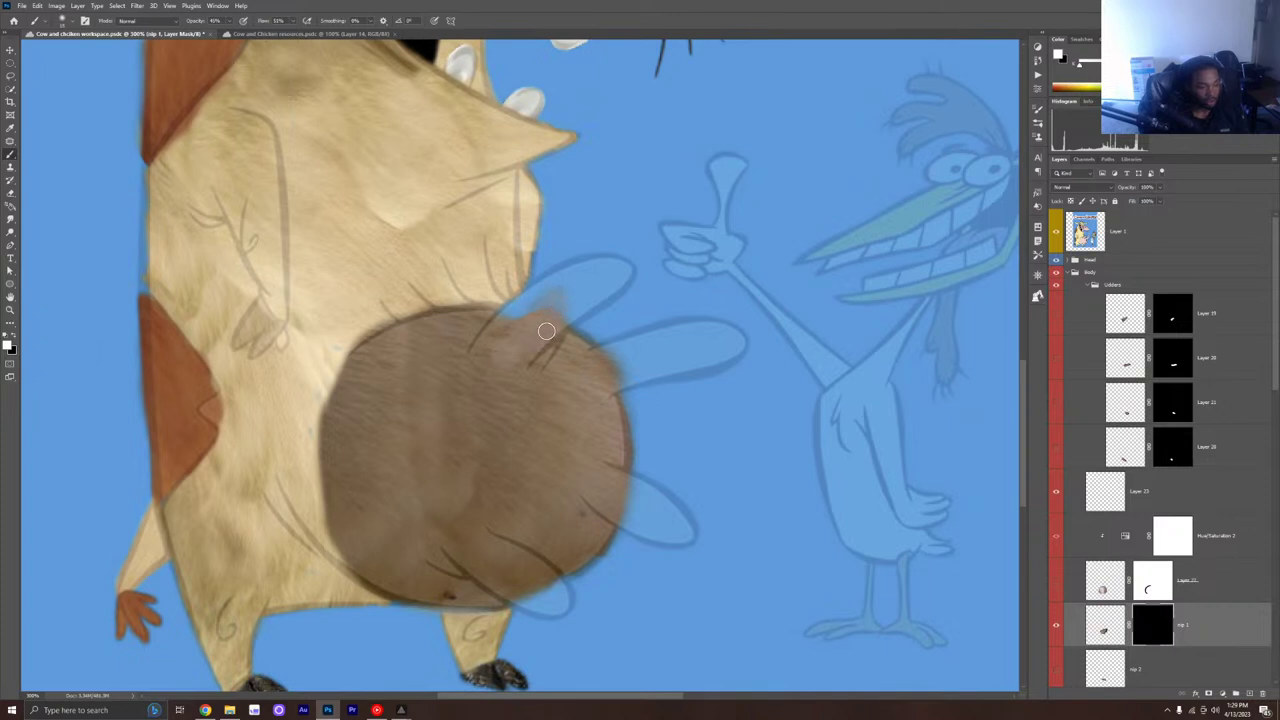
{"action": "key", "text": "ctrl+z"}
{"action": "left_click", "coordinate": [294, 20]}
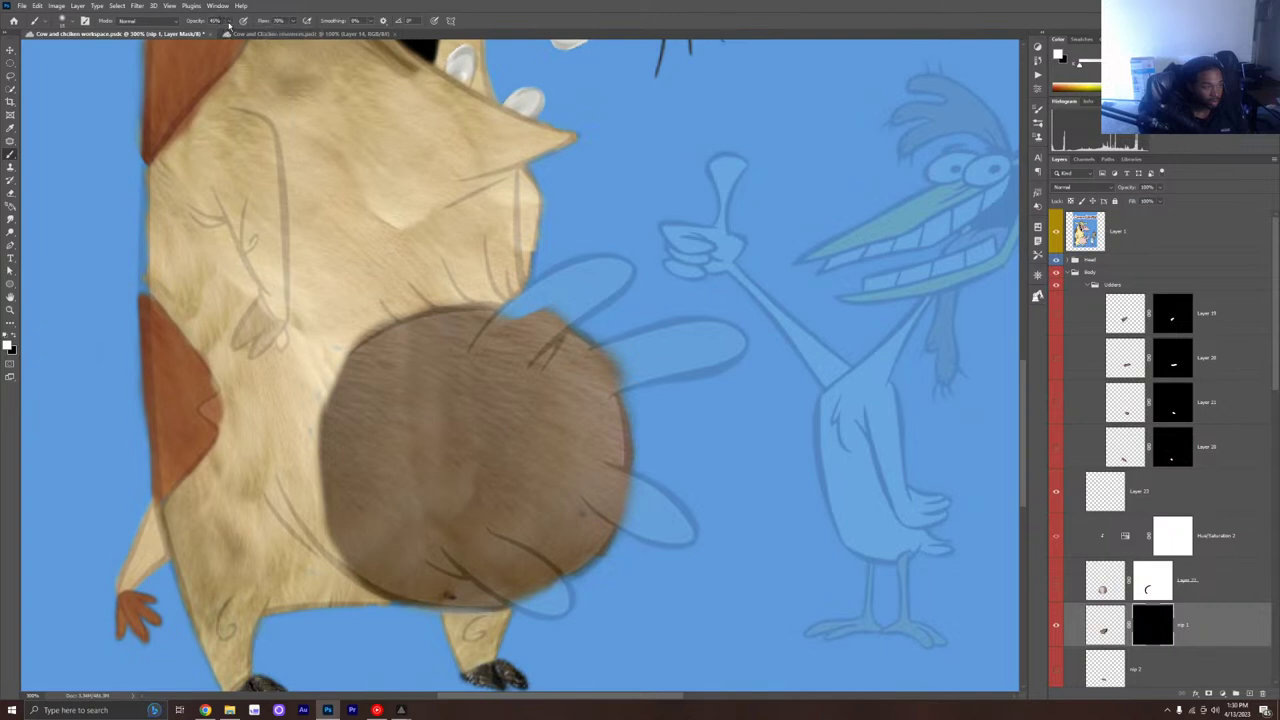
{"action": "key", "text": "0"}
{"action": "left_click", "coordinate": [74, 21]}
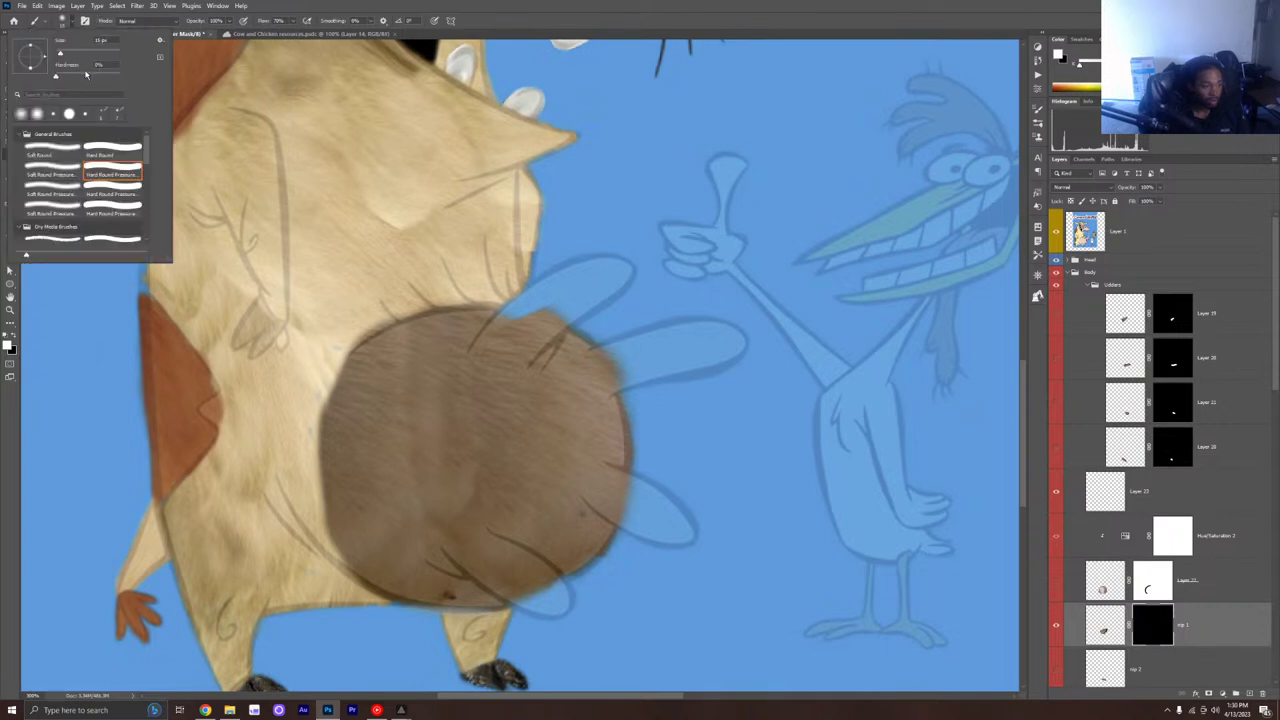
{"action": "key", "text": "Return"}
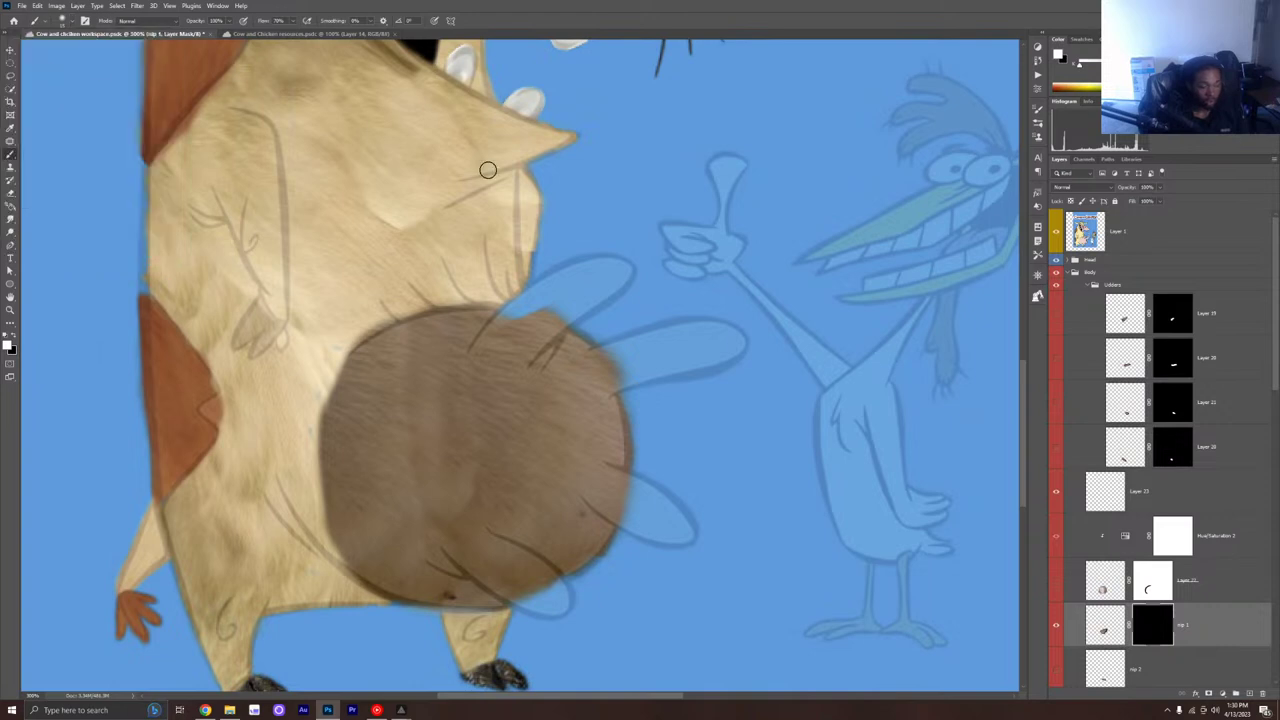
Step: Paint the nip 1 mask with an enlarged brush to reveal the teat inside the sketch's uppermost teat outline, refining with a smaller brush
{"action": "key", "text": "bracketright"}
{"action": "key", "text": "bracketright"}
{"action": "key", "text": "bracketright"}
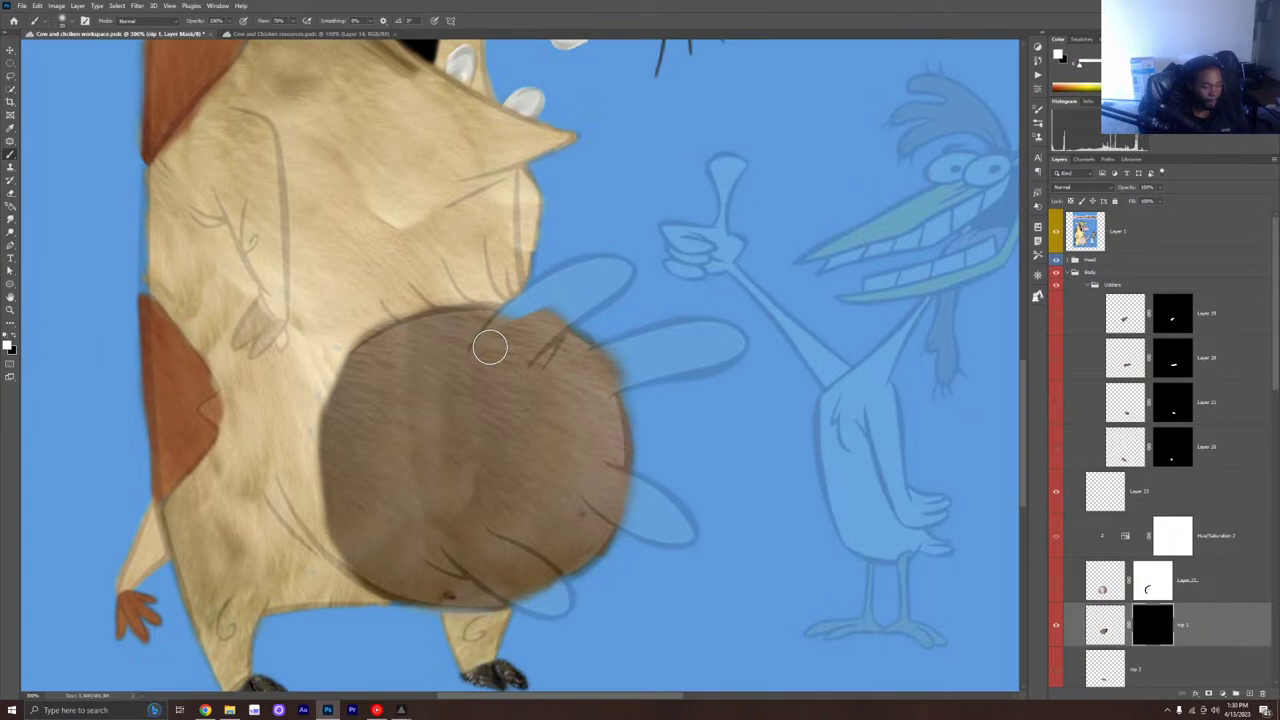
{"action": "mouse_move", "coordinate": [517, 346]}
{"action": "left_mouse_down"}
{"action": "mouse_move", "coordinate": [555, 307]}
{"action": "mouse_move", "coordinate": [536, 341]}
{"action": "mouse_move", "coordinate": [509, 354]}
{"action": "mouse_move", "coordinate": [547, 310]}
{"action": "mouse_move", "coordinate": [498, 356]}
{"action": "mouse_move", "coordinate": [546, 301]}
{"action": "mouse_move", "coordinate": [612, 279]}
{"action": "mouse_move", "coordinate": [512, 348]}
{"action": "mouse_move", "coordinate": [566, 292]}
{"action": "mouse_move", "coordinate": [620, 275]}
{"action": "mouse_move", "coordinate": [597, 266]}
{"action": "mouse_move", "coordinate": [535, 315]}
{"action": "mouse_move", "coordinate": [549, 286]}
{"action": "mouse_move", "coordinate": [610, 300]}
{"action": "left_mouse_up"}
{"action": "key", "text": "bracketleft"}
{"action": "key", "text": "bracketleft"}
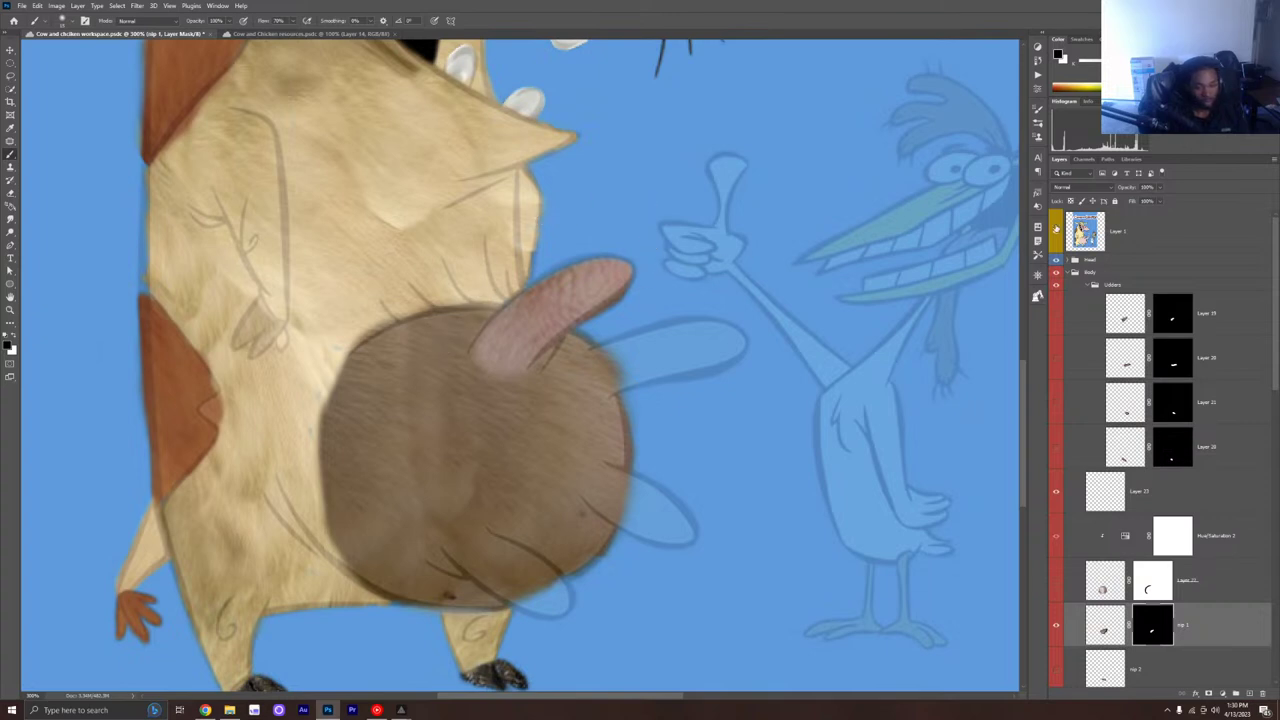
Step: Compare the masked nip 1 teat with and without the Layer 1 sketch overlay
{"action": "left_click", "coordinate": [1056, 229]}
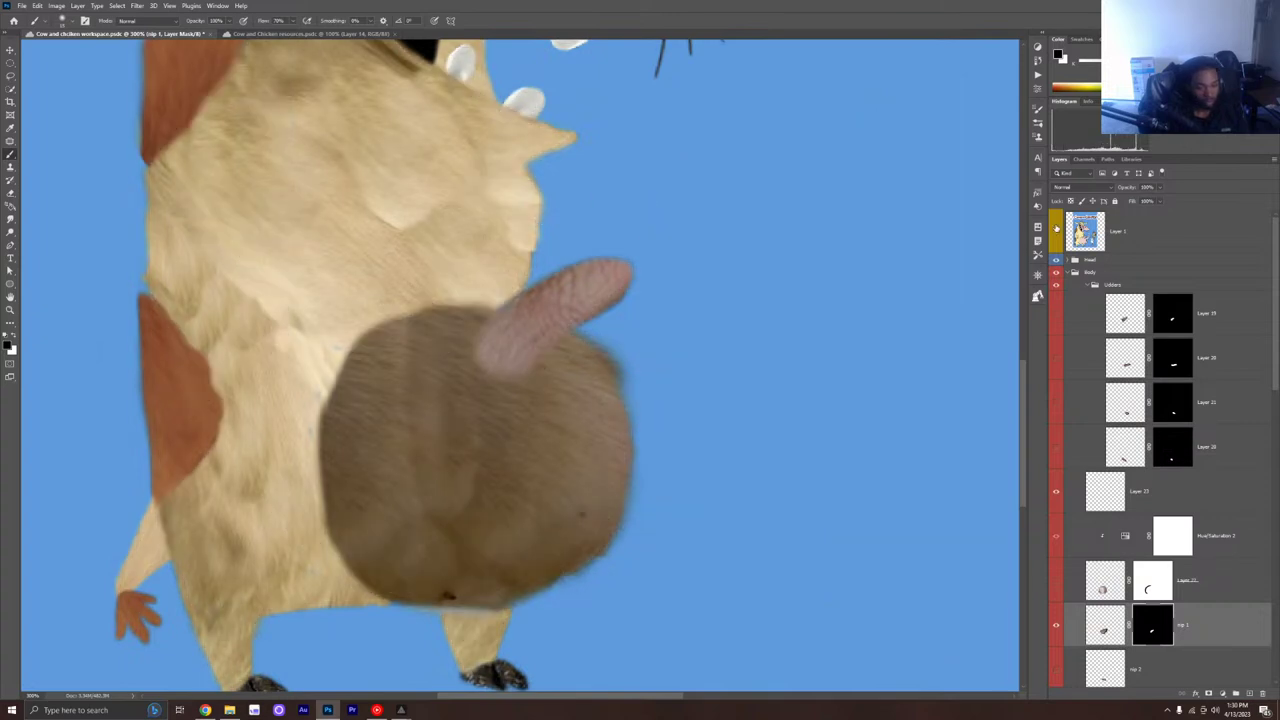
{"action": "left_click", "coordinate": [1056, 229]}
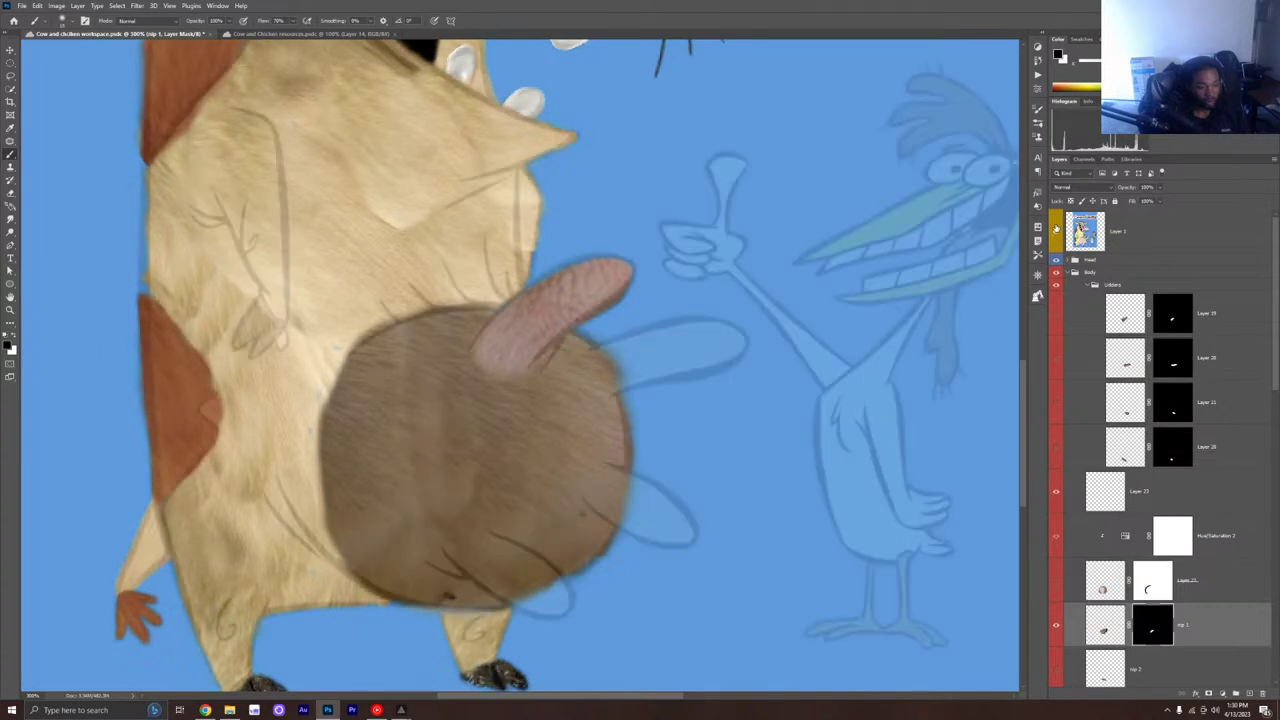
{"action": "left_click", "coordinate": [1056, 229]}
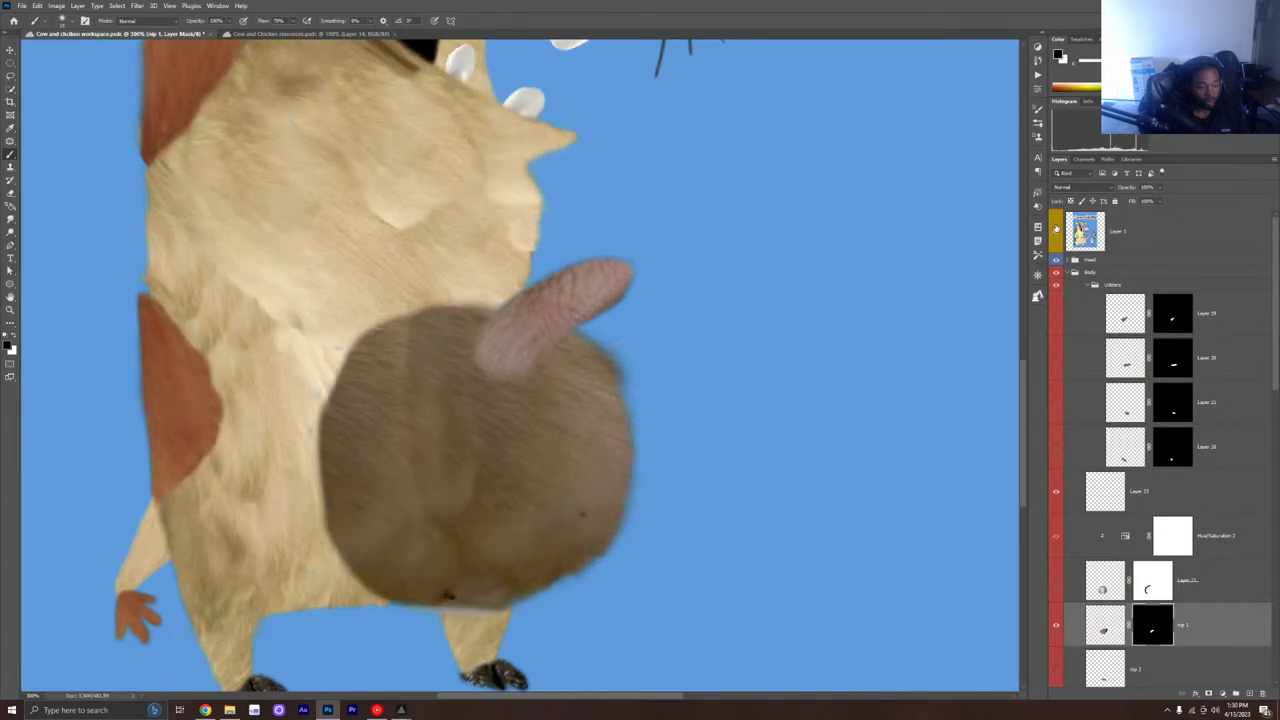
{"action": "left_click", "coordinate": [1056, 229]}
{"action": "left_click", "coordinate": [1056, 229]}
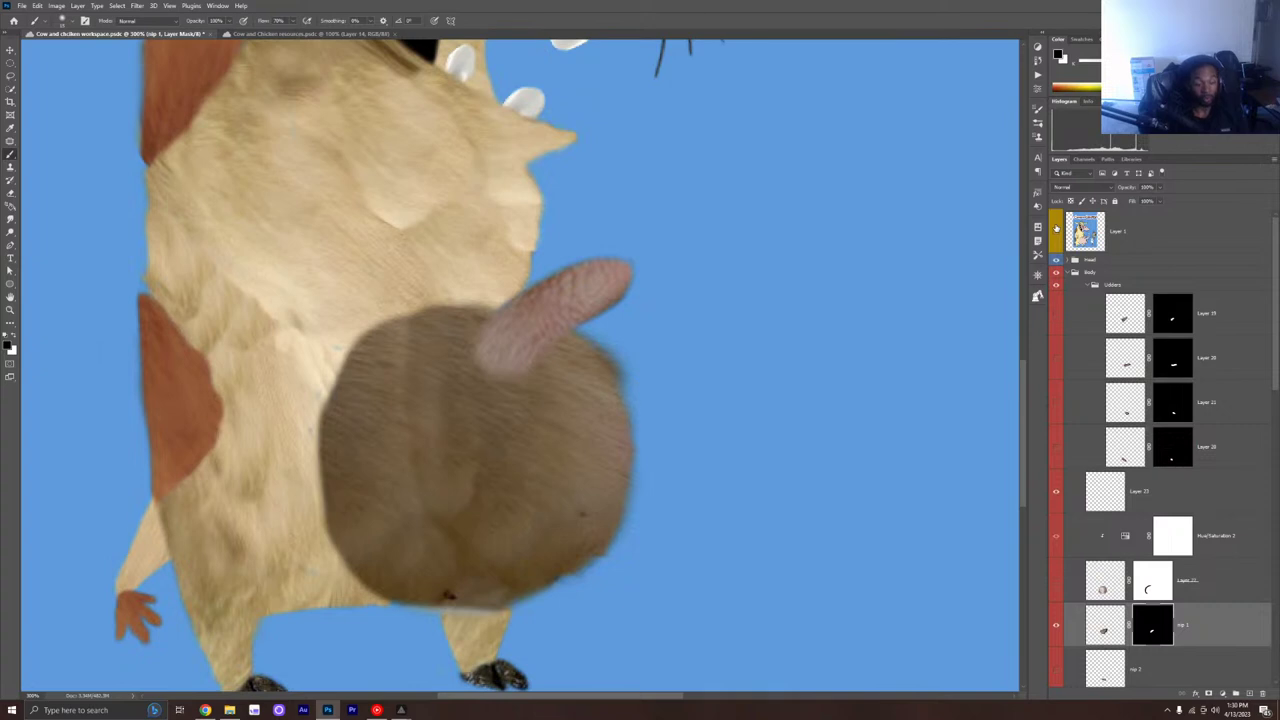
{"action": "left_click", "coordinate": [1056, 229]}
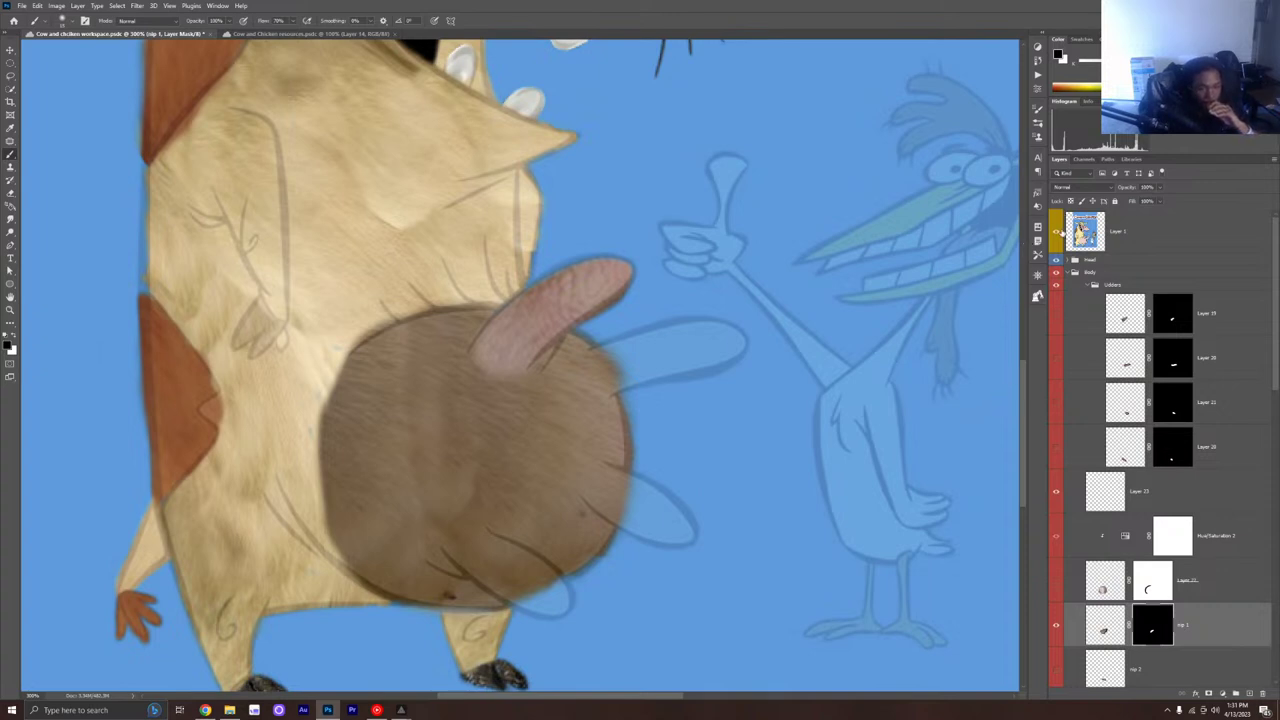
{"action": "left_click", "coordinate": [1060, 232]}
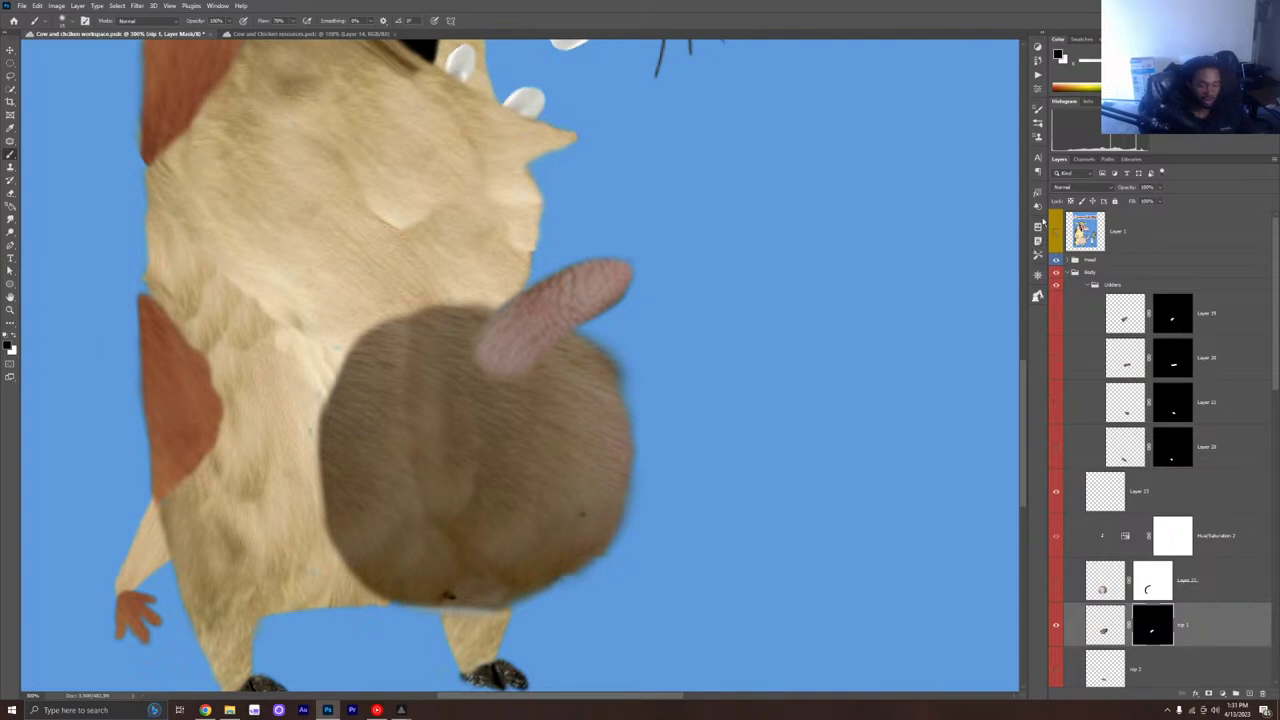
Step: Show the nip 2 teat layer and turn the Layer 1 sketch guide back on
{"action": "scroll", "coordinate": [1144, 571], "scroll_direction": "down", "scroll_amount": 2}
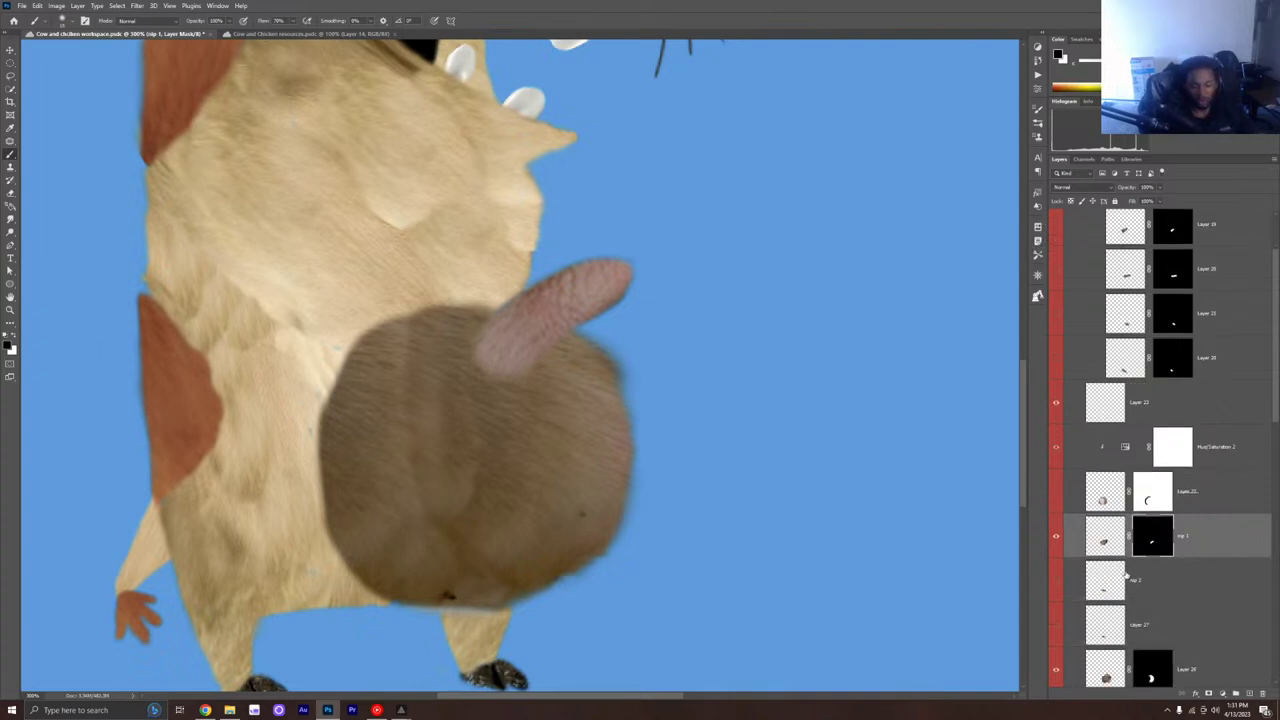
{"action": "left_click", "coordinate": [1057, 581]}
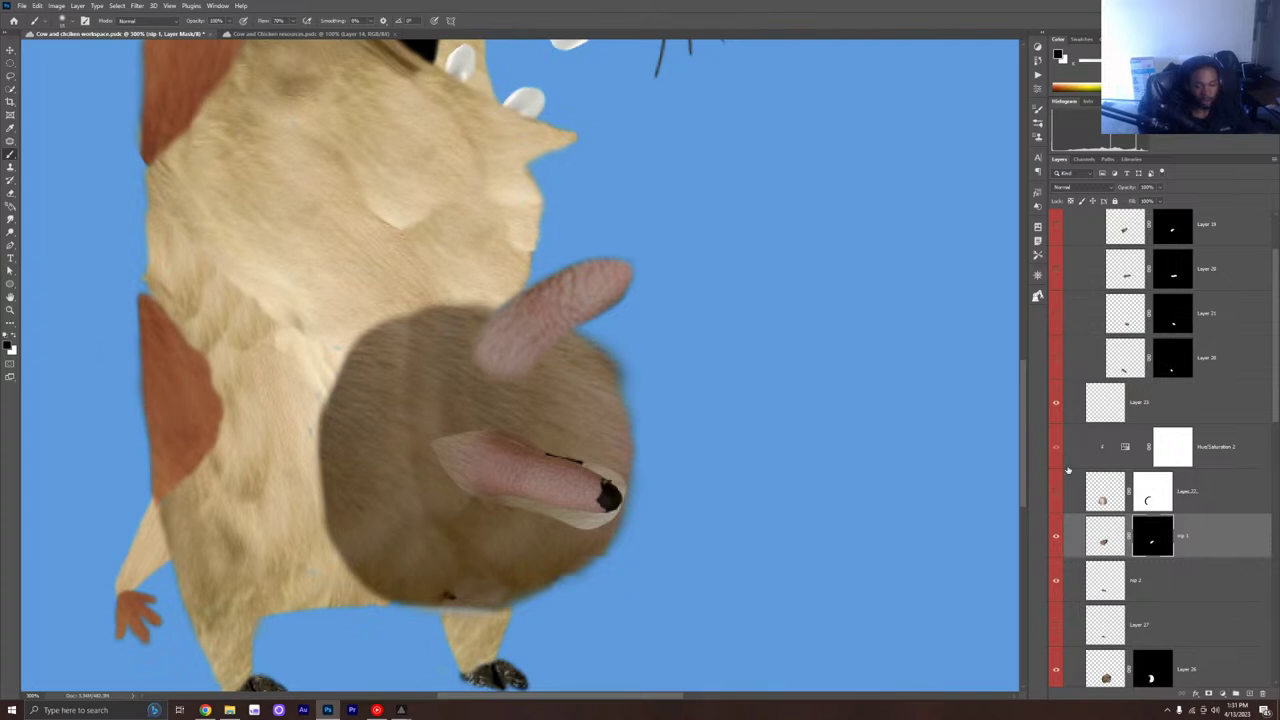
{"action": "scroll", "coordinate": [1114, 265], "scroll_direction": "up", "scroll_amount": 2}
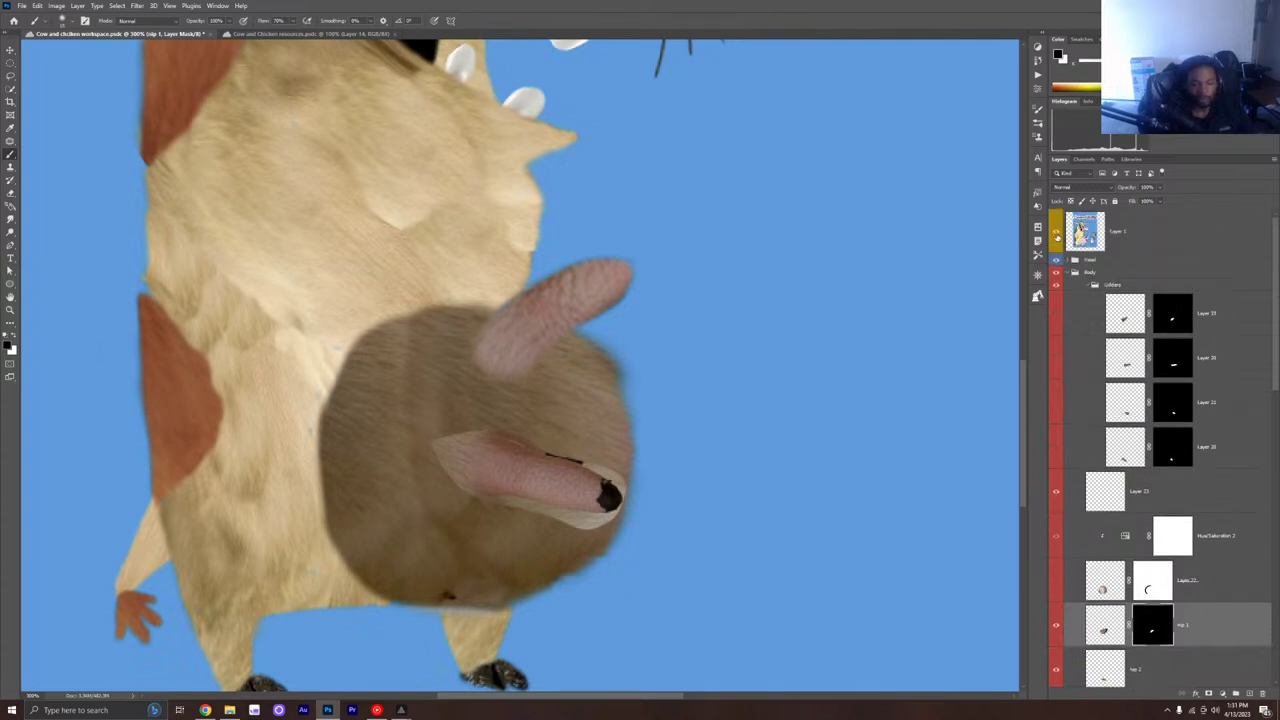
{"action": "left_click", "coordinate": [1056, 233]}
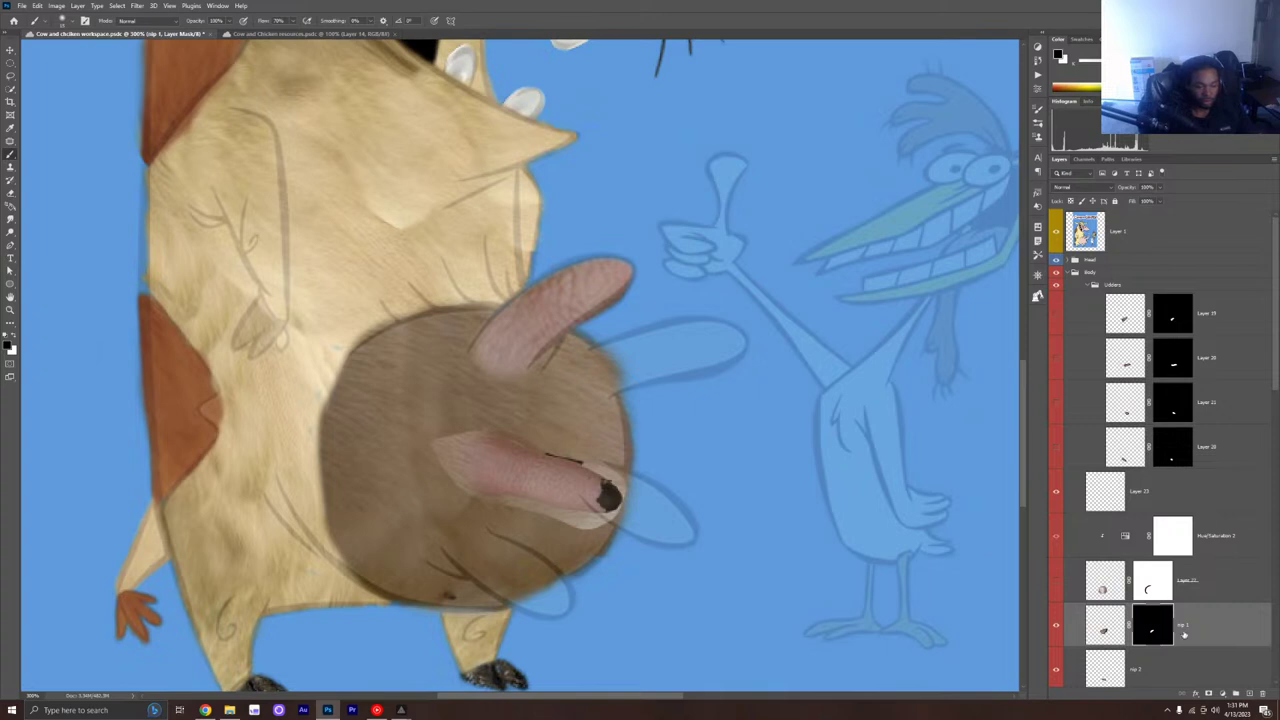
Step: Save the document and move the nip 2 teat onto the third teat outline, at the udder's lower right
{"action": "scroll", "coordinate": [1163, 620], "scroll_direction": "down", "scroll_amount": 4}
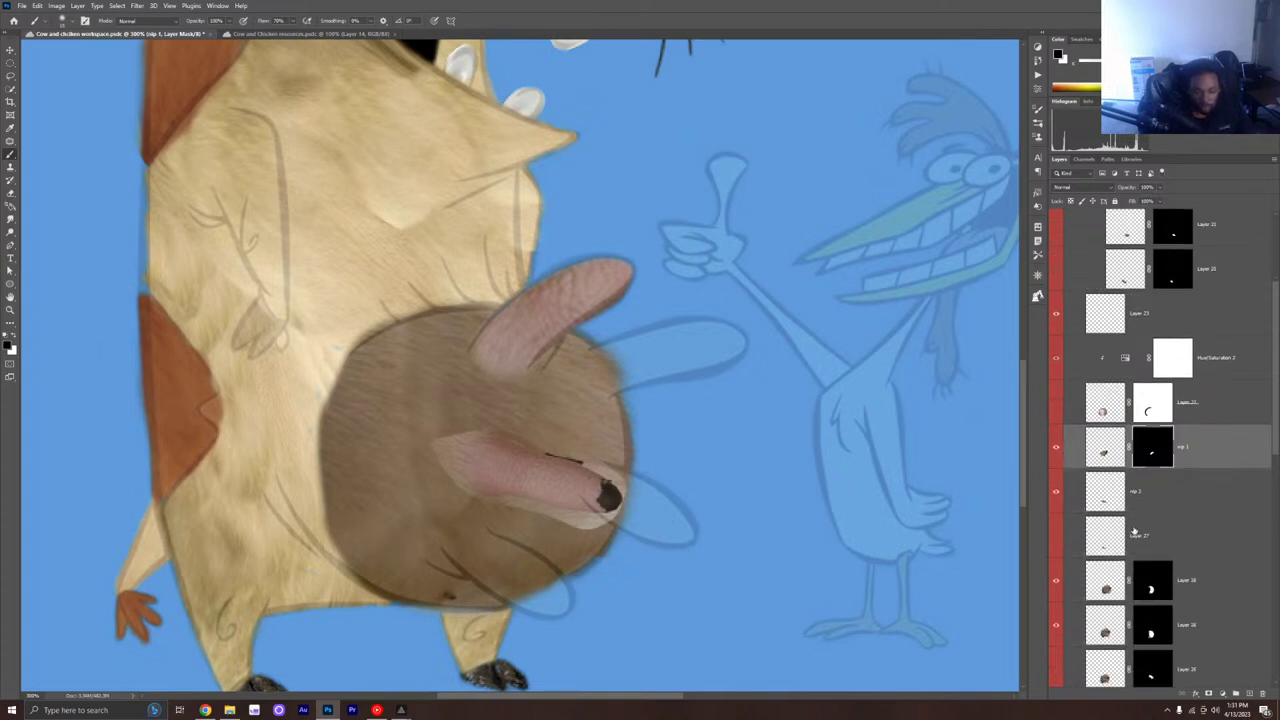
{"action": "left_click", "coordinate": [1177, 494]}
{"action": "key", "text": "v"}
{"action": "key", "text": "ctrl+s"}
{"action": "left_click_drag", "start_coordinate": [542, 502], "coordinate": [620, 534]}
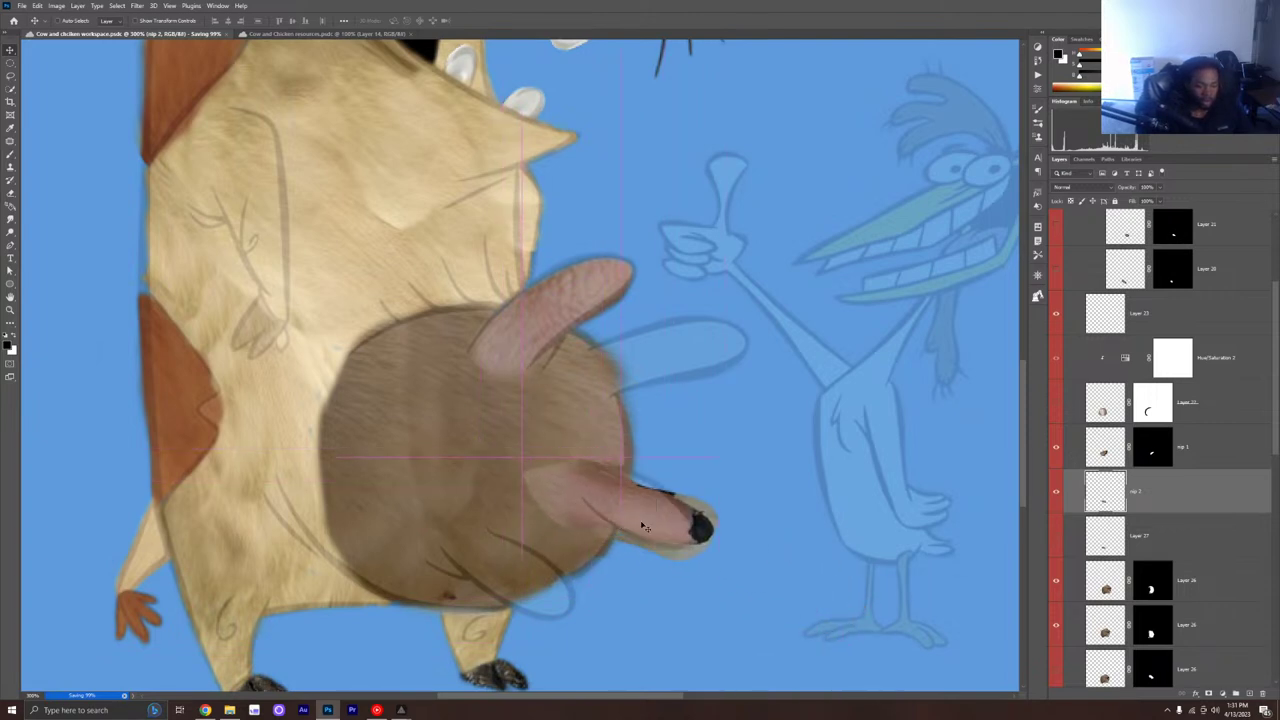
Step: Show the Layer 27 teat and place it over the sketch's lowest teat outline
{"action": "left_click", "coordinate": [1057, 537]}
{"action": "left_click", "coordinate": [1224, 532]}
{"action": "mouse_move", "coordinate": [557, 572]}
{"action": "left_mouse_down"}
{"action": "mouse_move", "coordinate": [572, 586]}
{"action": "mouse_move", "coordinate": [550, 548]}
{"action": "mouse_move", "coordinate": [467, 488]}
{"action": "mouse_move", "coordinate": [560, 523]}
{"action": "mouse_move", "coordinate": [546, 594]}
{"action": "mouse_move", "coordinate": [440, 546]}
{"action": "mouse_move", "coordinate": [521, 609]}
{"action": "mouse_move", "coordinate": [571, 571]}
{"action": "mouse_move", "coordinate": [549, 584]}
{"action": "left_mouse_up"}
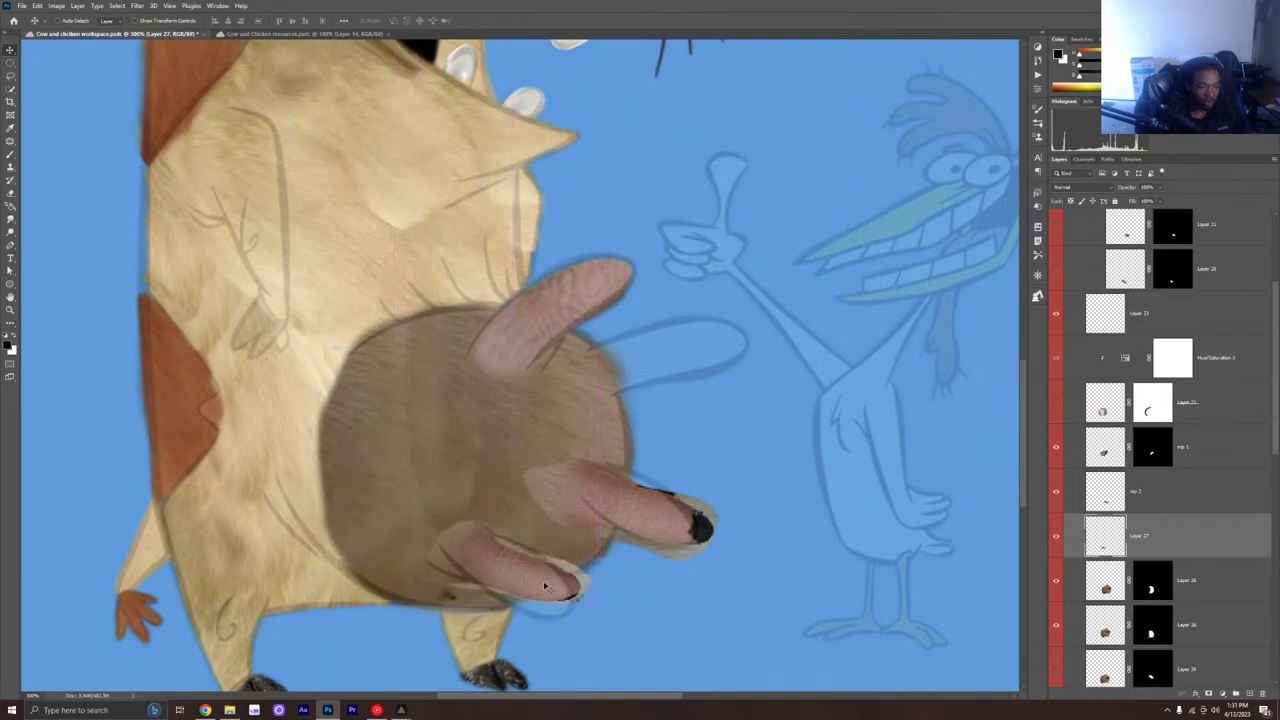
Step: Try the Layer 27 teat on the sketch's second teat outline, compare it with nip 2 hidden and shown, and return it to the lowest outline
{"action": "left_click_drag", "start_coordinate": [537, 531], "coordinate": [670, 398]}
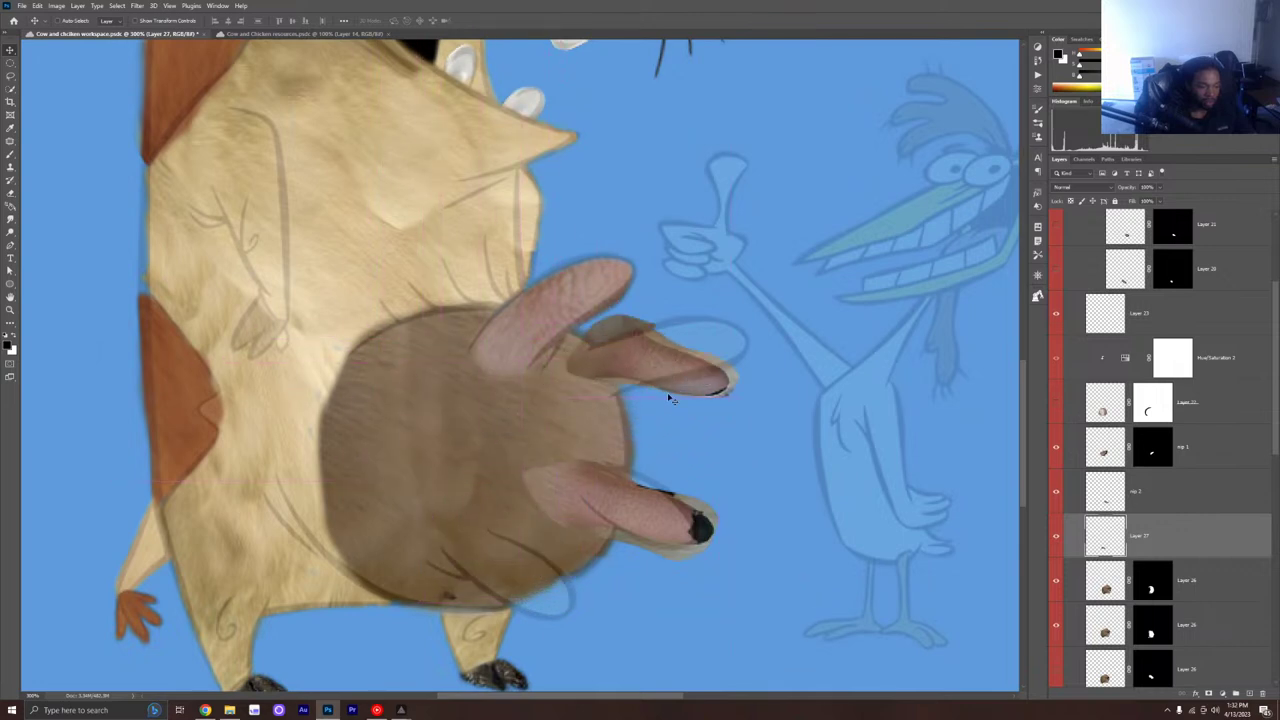
{"action": "left_click", "coordinate": [1058, 493]}
{"action": "left_click", "coordinate": [1058, 493]}
{"action": "left_click", "coordinate": [1058, 493]}
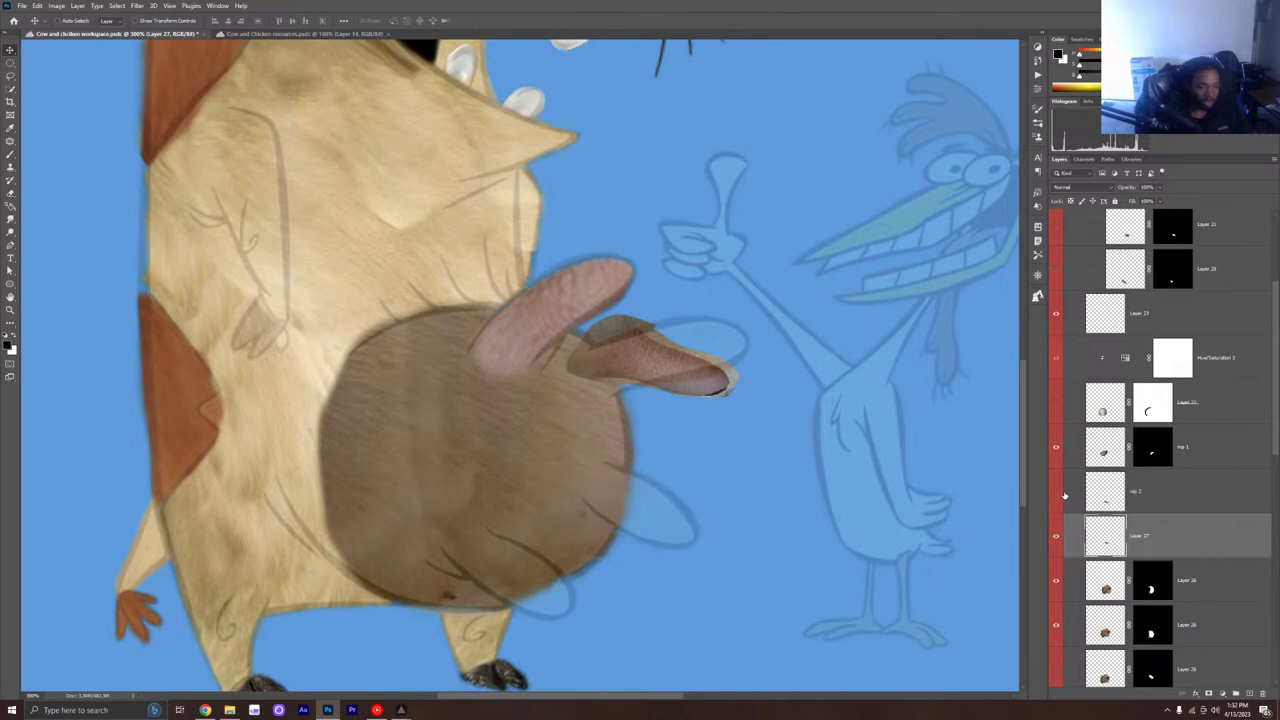
{"action": "double_click", "coordinate": [1065, 495]}
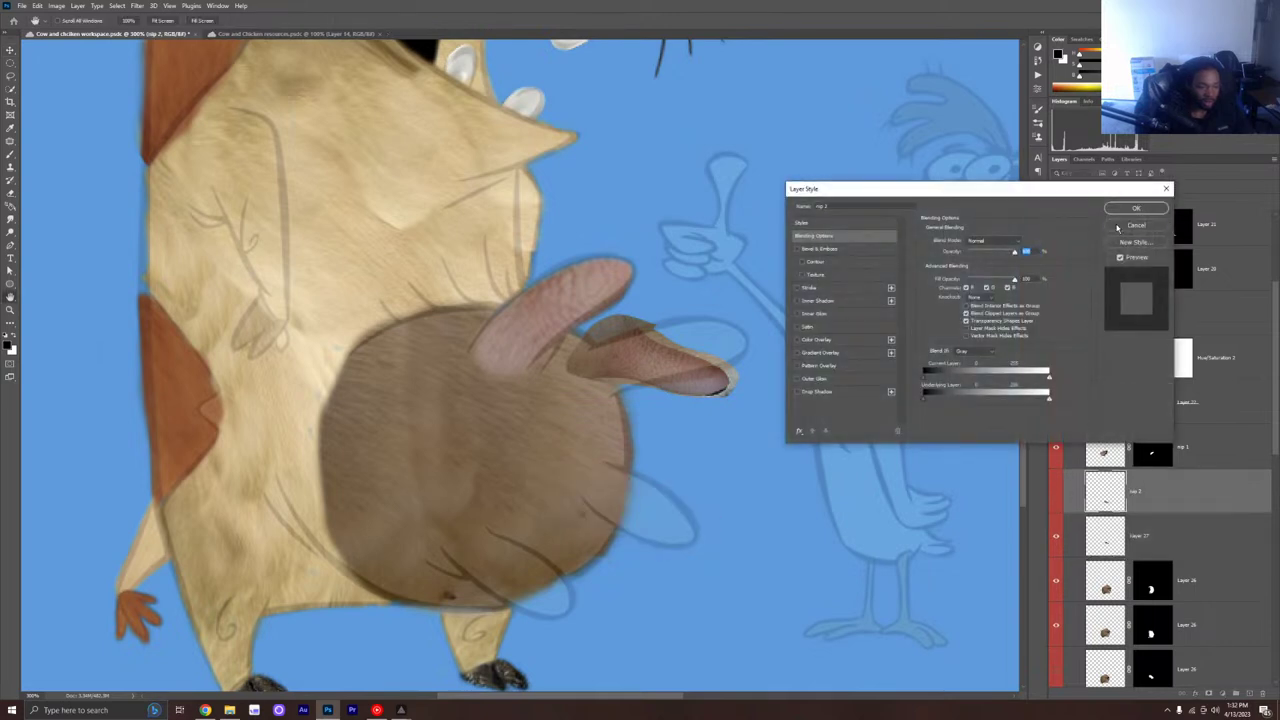
{"action": "left_click", "coordinate": [1120, 226]}
{"action": "left_click", "coordinate": [1055, 490]}
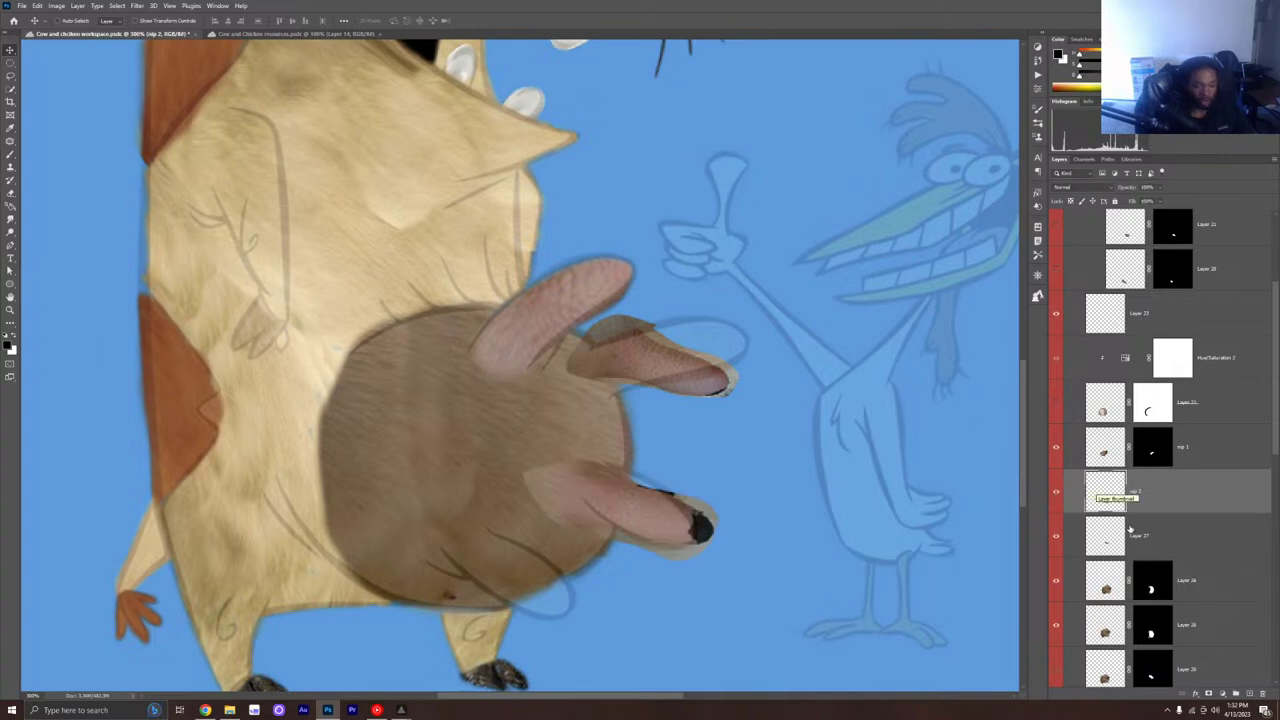
{"action": "left_click", "coordinate": [1168, 534]}
{"action": "left_click_drag", "start_coordinate": [676, 377], "coordinate": [519, 576]}
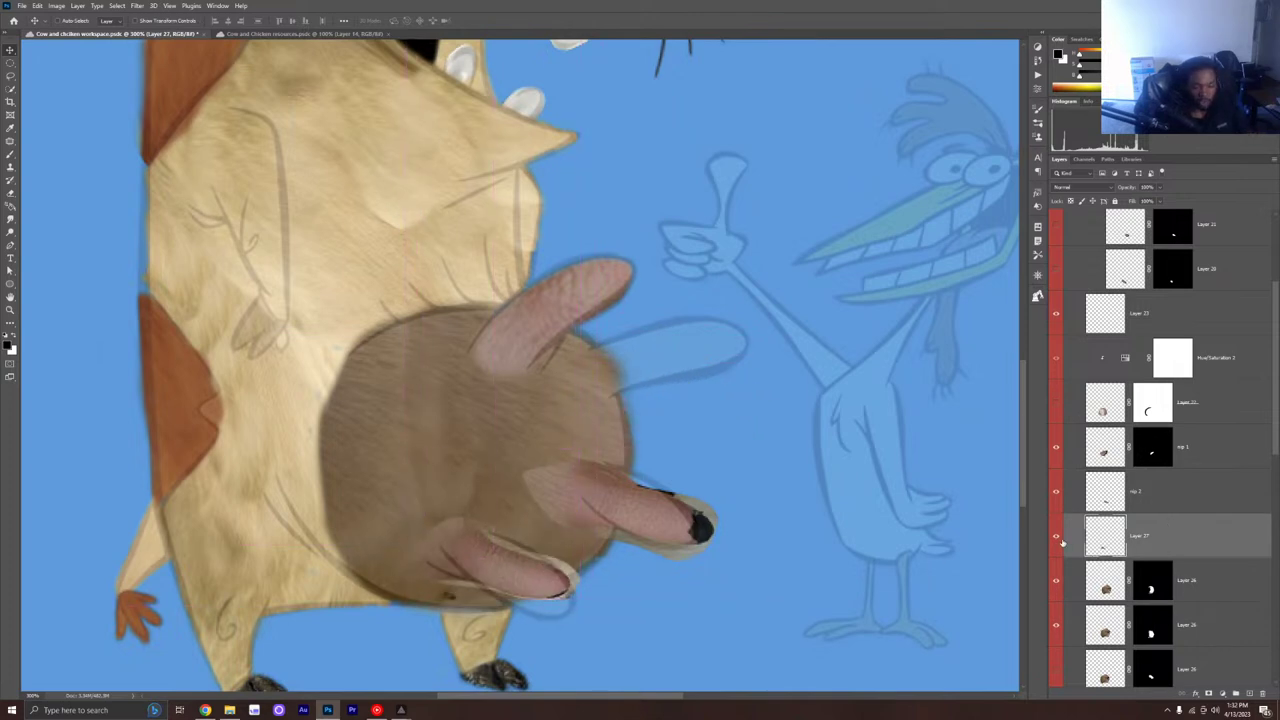
Step: Move the nip 2 teat over the sketch's third teat outline, rotate it about 15 degrees clockwise and enlarge it to about 109%
{"action": "left_click", "coordinate": [1181, 508]}
{"action": "mouse_move", "coordinate": [600, 525]}
{"action": "left_mouse_down"}
{"action": "mouse_move", "coordinate": [585, 505]}
{"action": "mouse_move", "coordinate": [602, 497]}
{"action": "mouse_move", "coordinate": [618, 532]}
{"action": "left_mouse_up"}
{"action": "key", "text": "ctrl+plus"}
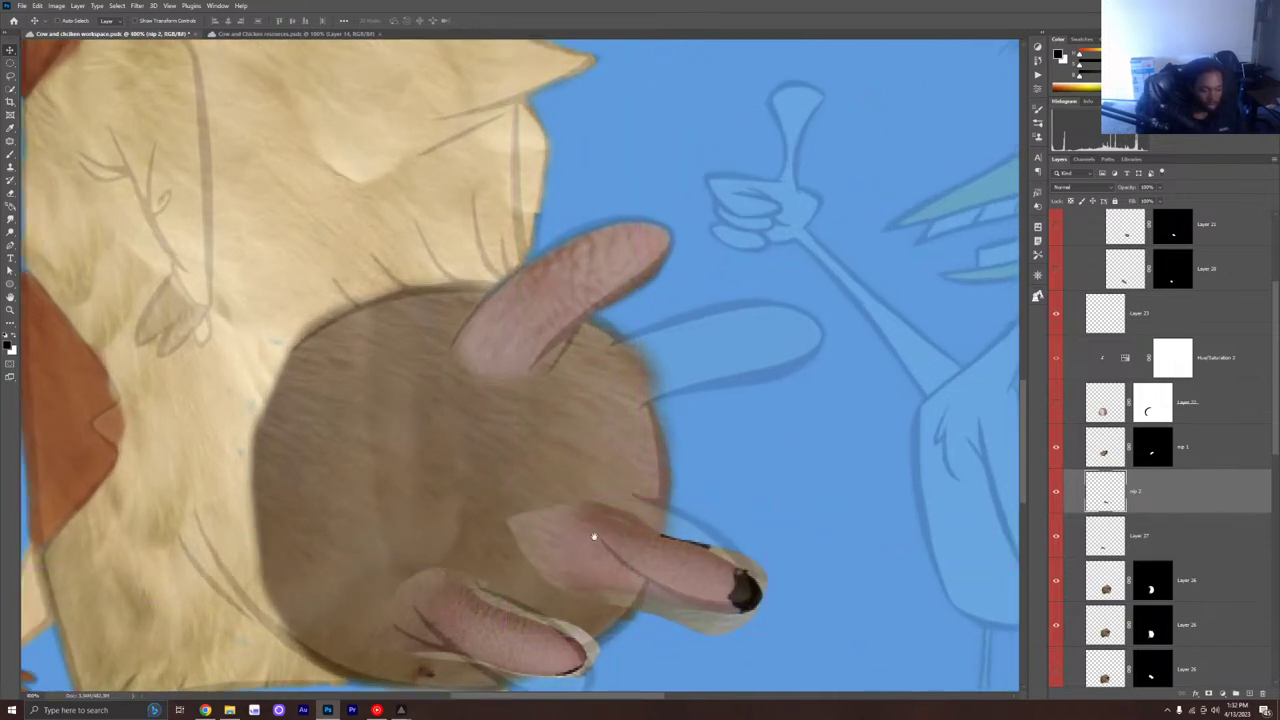
{"action": "scroll", "coordinate": [575, 420], "scroll_direction": "down", "scroll_amount": 3}
{"action": "scroll", "coordinate": [601, 418], "scroll_direction": "up", "scroll_amount": 1}
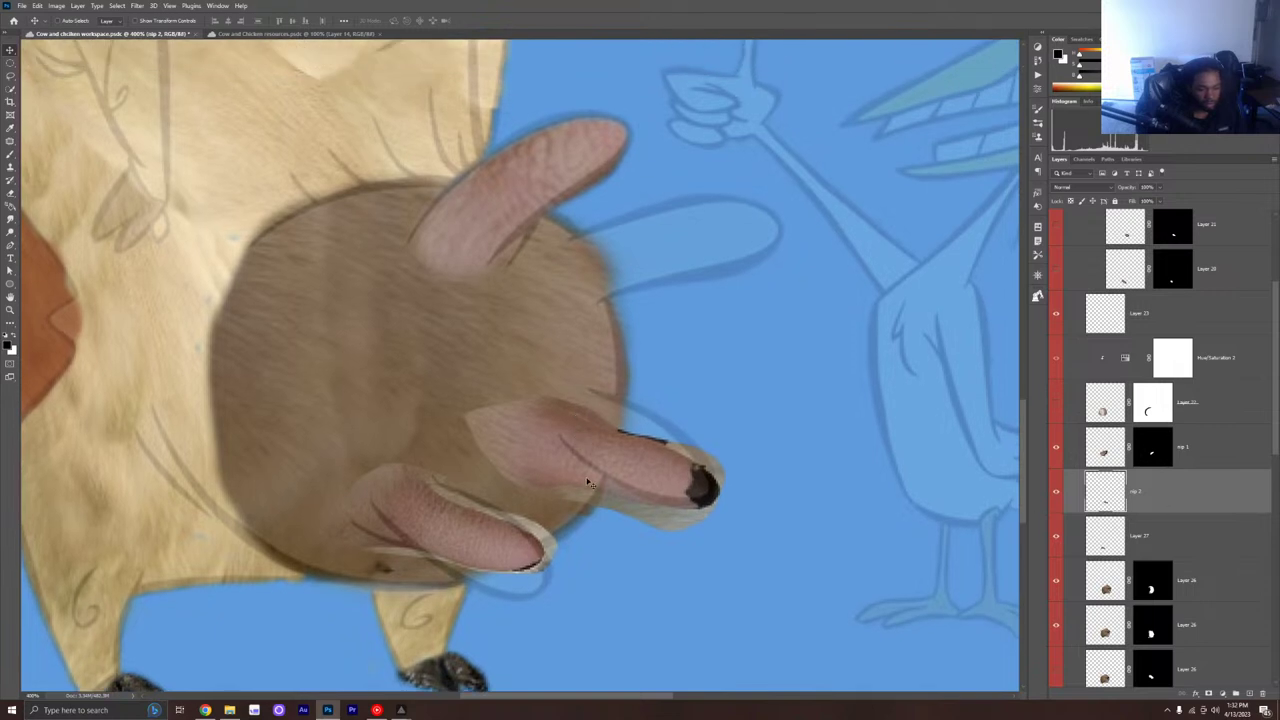
{"action": "left_click_drag", "start_coordinate": [587, 482], "coordinate": [606, 449]}
{"action": "key", "text": "ctrl+t"}
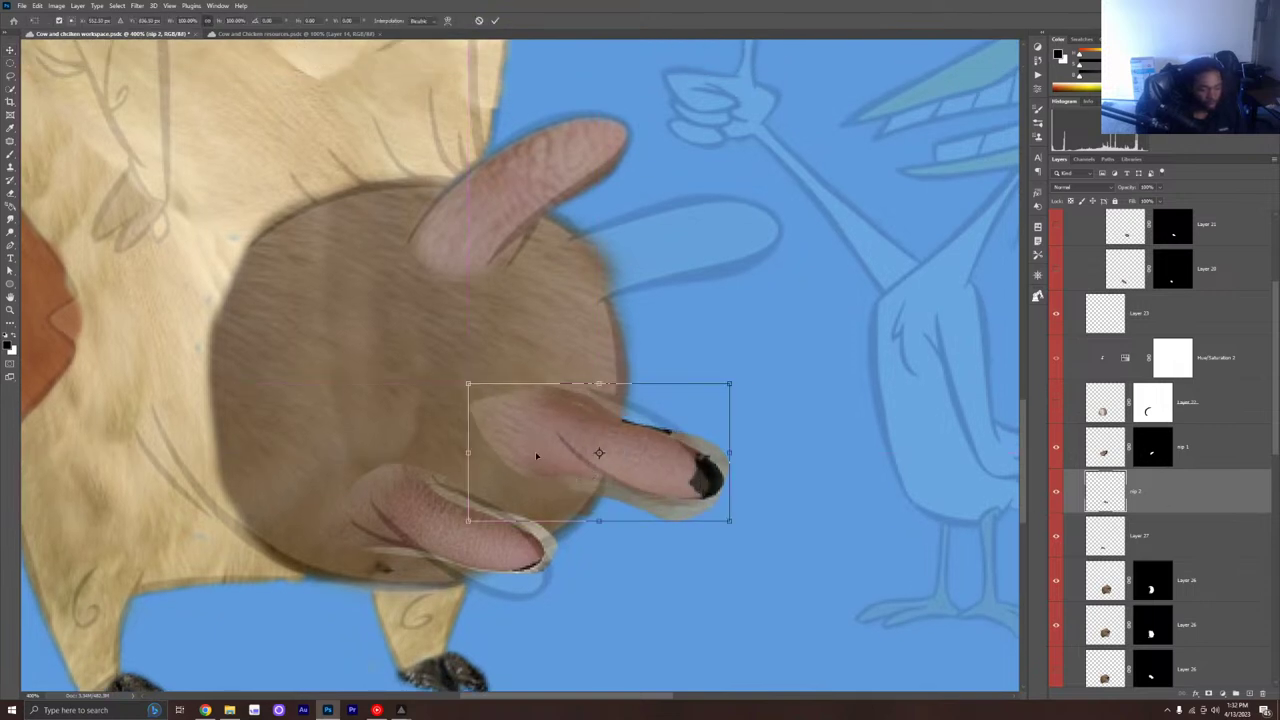
{"action": "left_click_drag", "start_coordinate": [460, 360], "coordinate": [488, 327]}
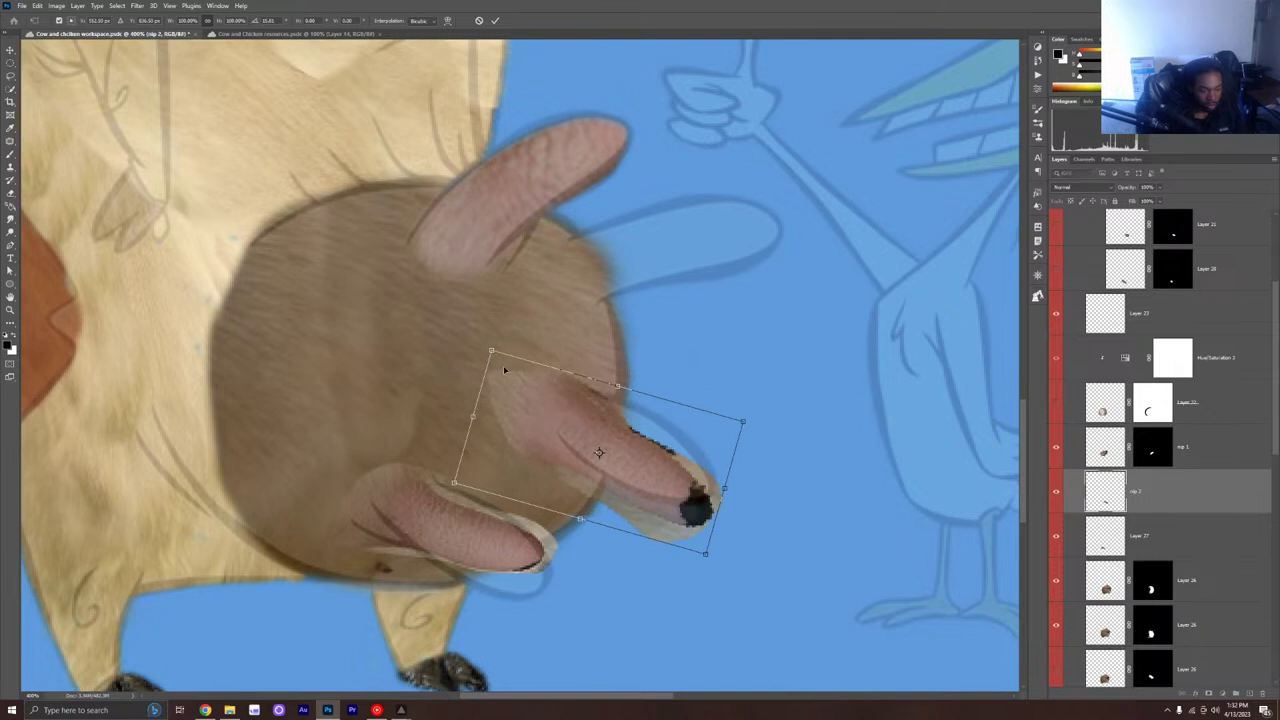
{"action": "left_click_drag", "start_coordinate": [570, 427], "coordinate": [581, 412]}
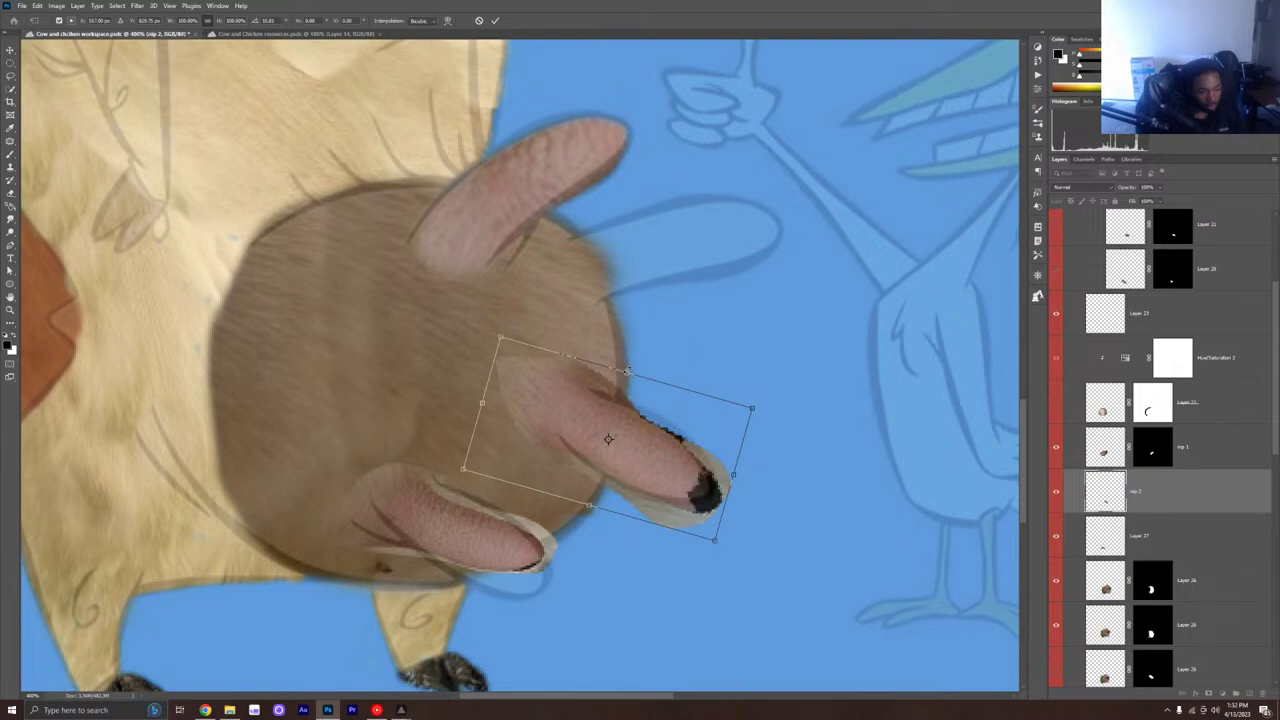
{"action": "left_click_drag", "start_coordinate": [626, 372], "coordinate": [634, 362]}
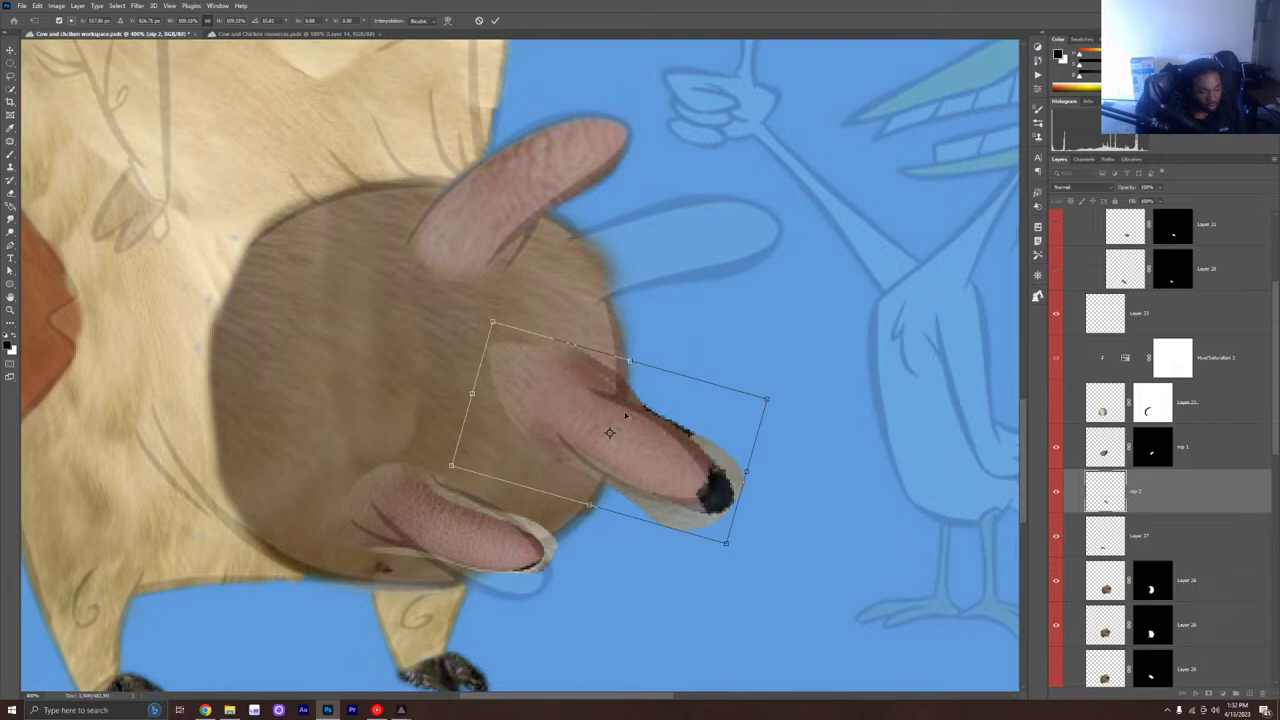
Step: Warp the nip 2 teat so its tip and edges fill the sketch's third teat outline, and apply the transform
{"action": "right_click", "coordinate": [550, 356]}
{"action": "left_click", "coordinate": [566, 423]}
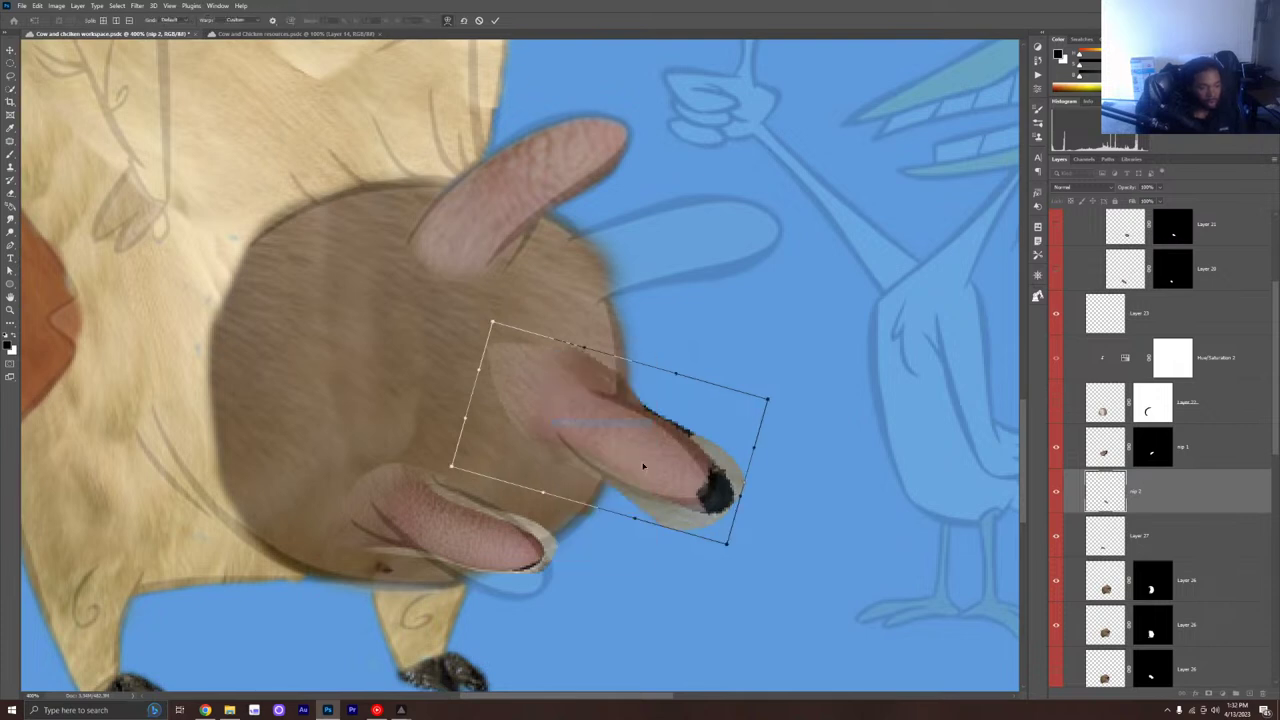
{"action": "left_click_drag", "start_coordinate": [584, 492], "coordinate": [577, 500]}
{"action": "left_click_drag", "start_coordinate": [727, 496], "coordinate": [745, 500]}
{"action": "left_click_drag", "start_coordinate": [676, 422], "coordinate": [681, 417]}
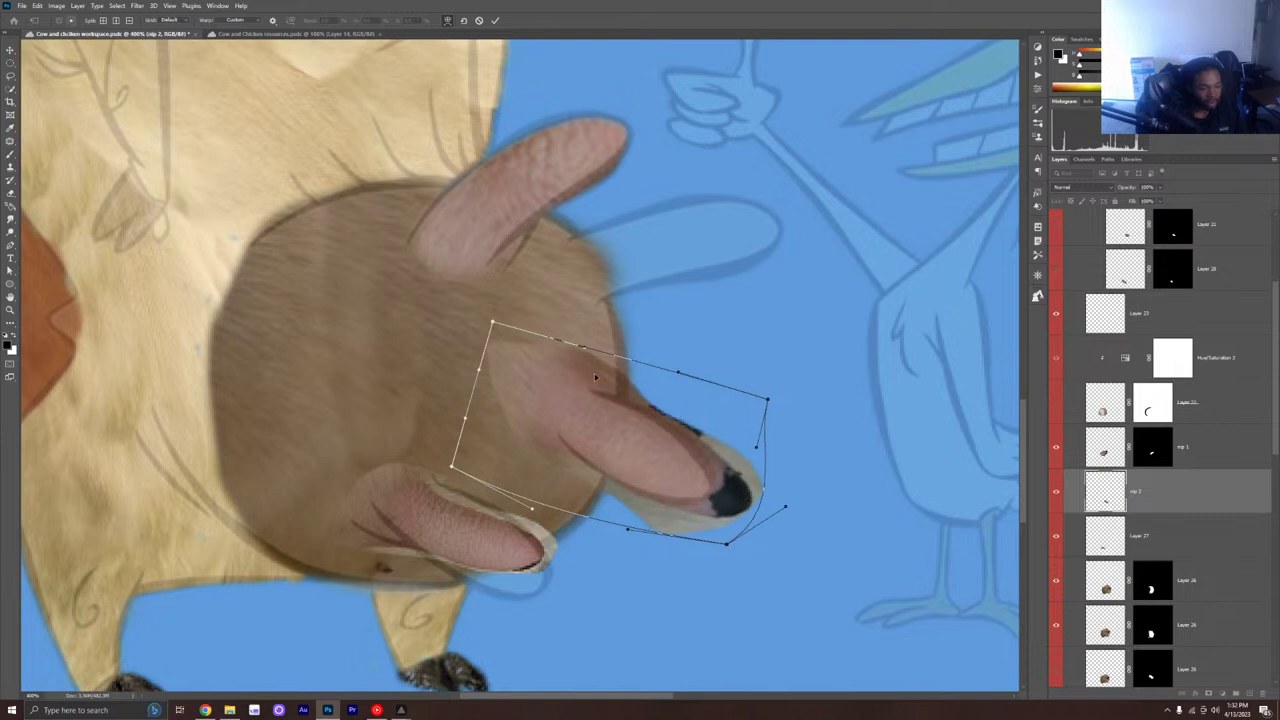
{"action": "left_click_drag", "start_coordinate": [596, 363], "coordinate": [602, 360]}
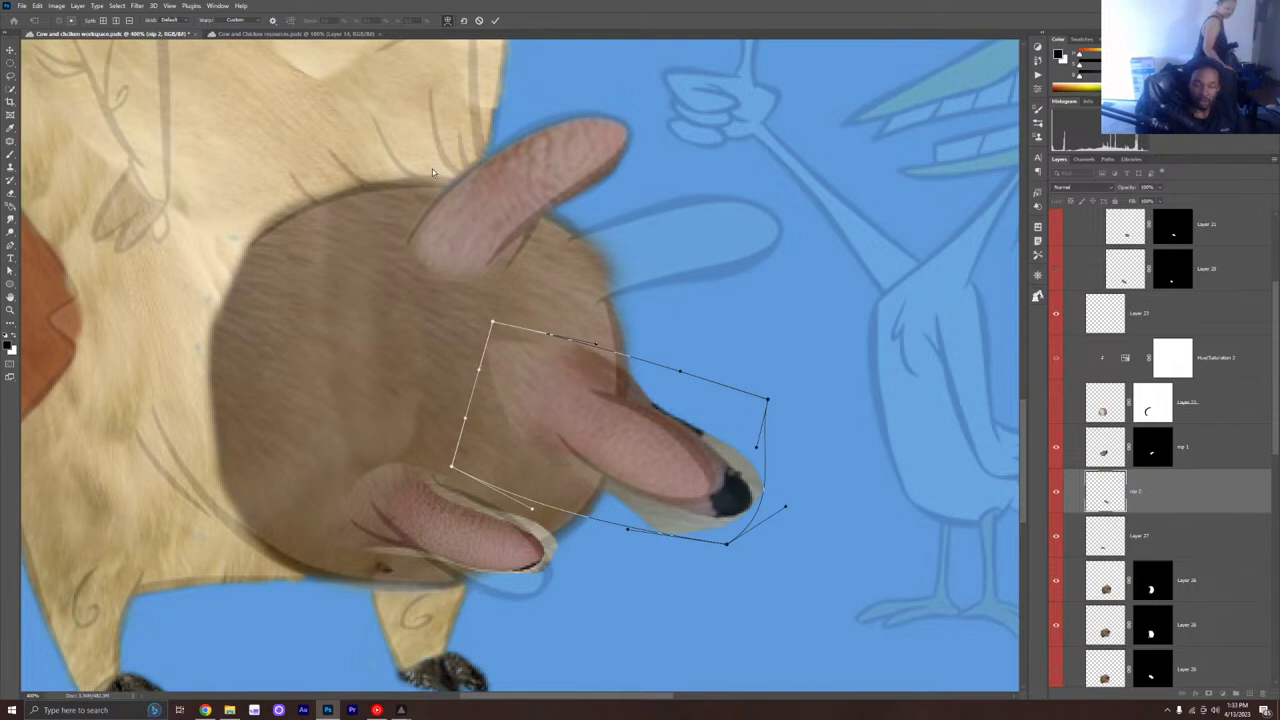
{"action": "left_click", "coordinate": [495, 21]}
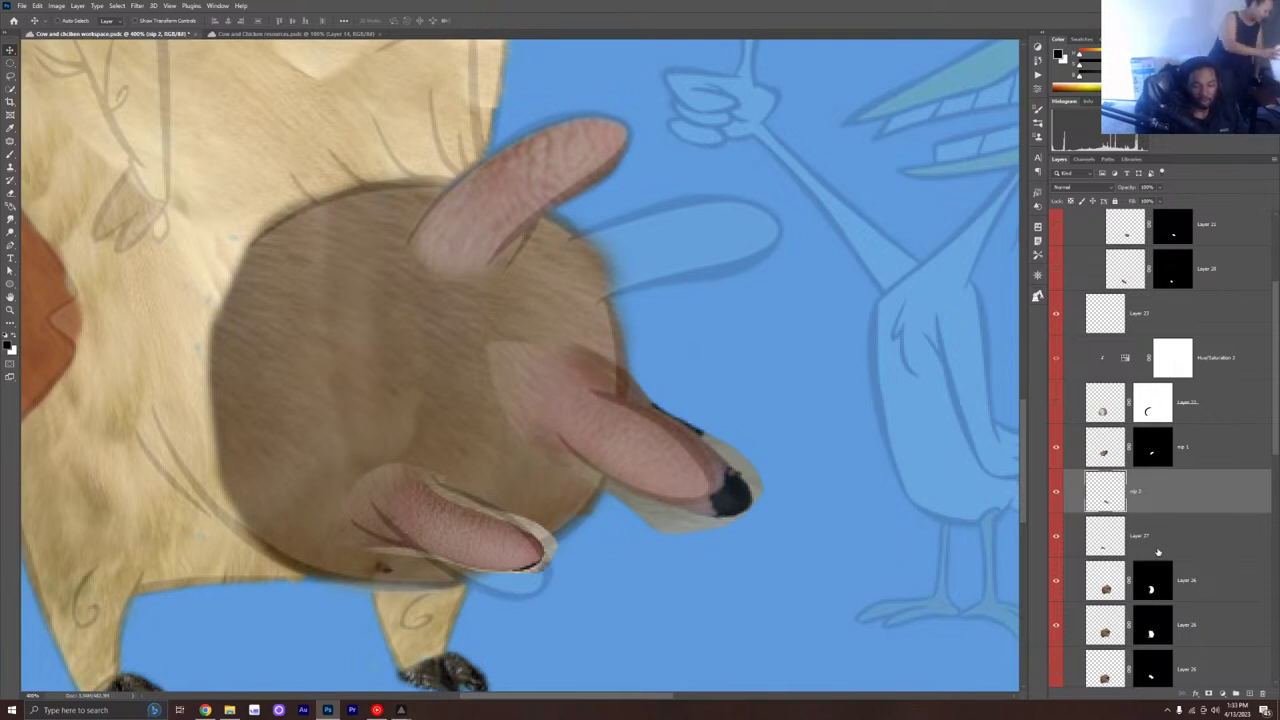
Step: Add an inverted black mask to nip 2 and paint in white and black so the teat shows only within its sketch outline
{"action": "left_click", "coordinate": [1209, 694]}
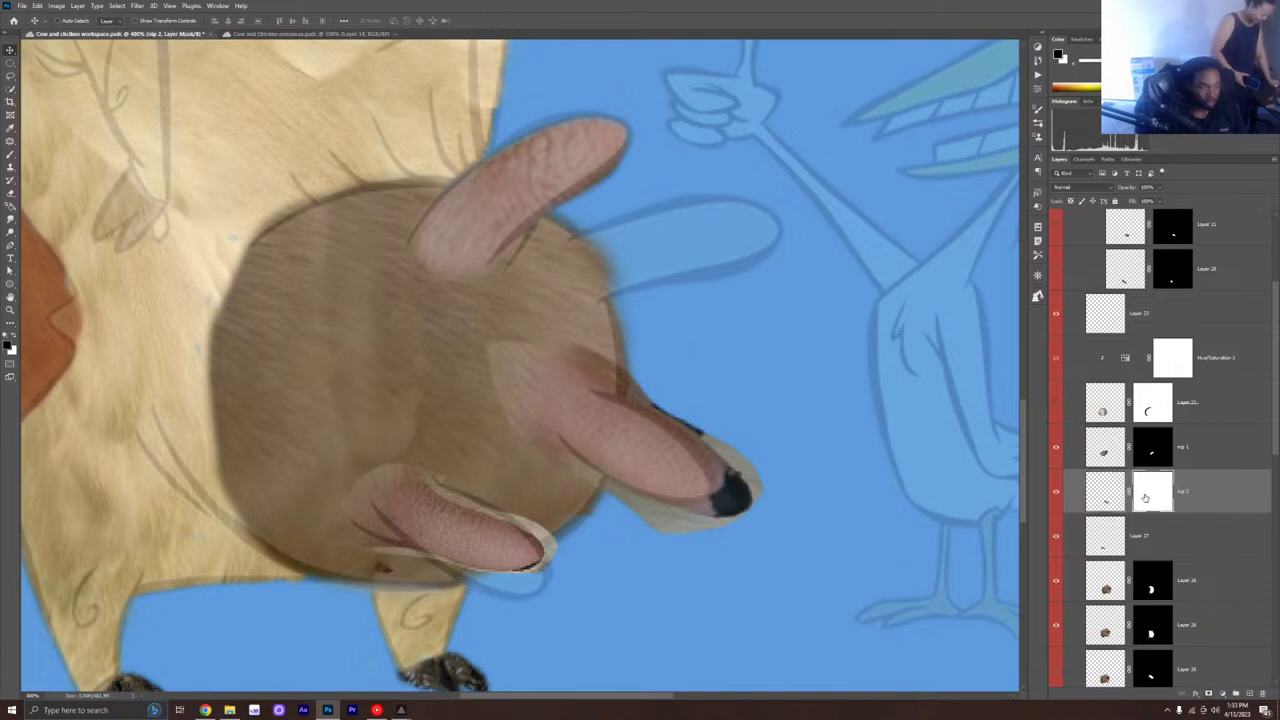
{"action": "key", "text": "ctrl+i"}
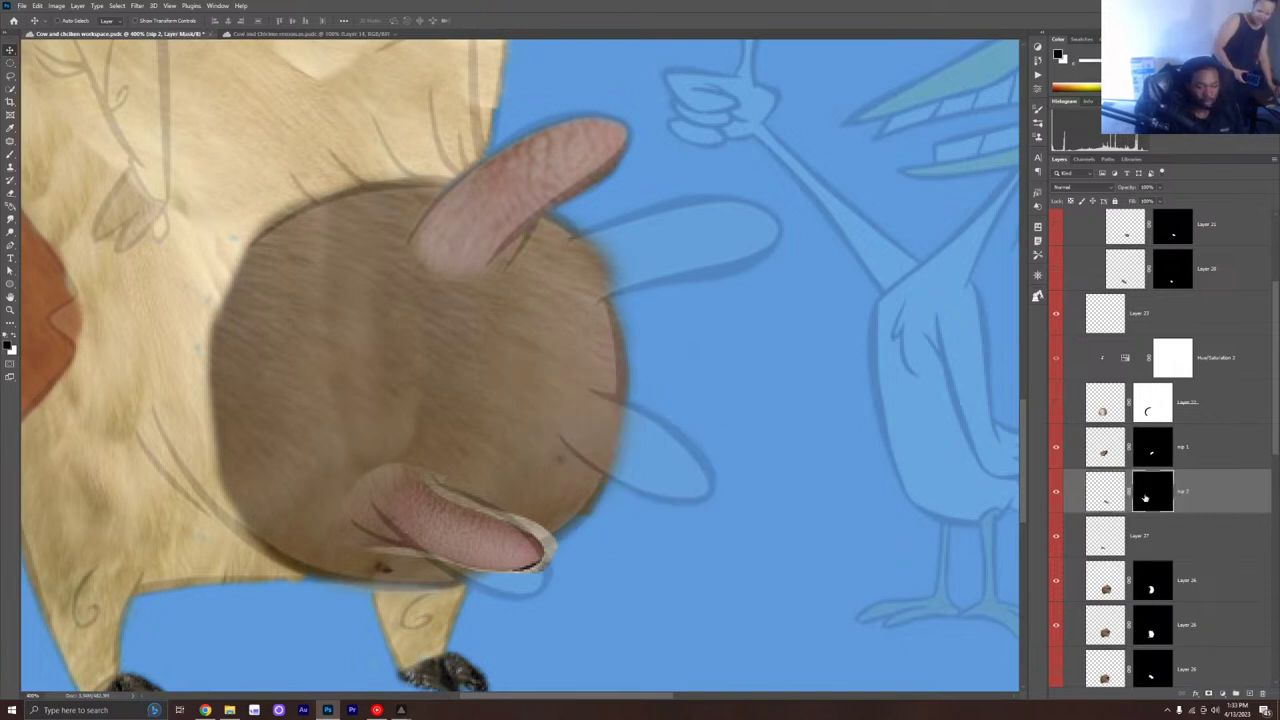
{"action": "key", "text": "x"}
{"action": "key", "text": "b"}
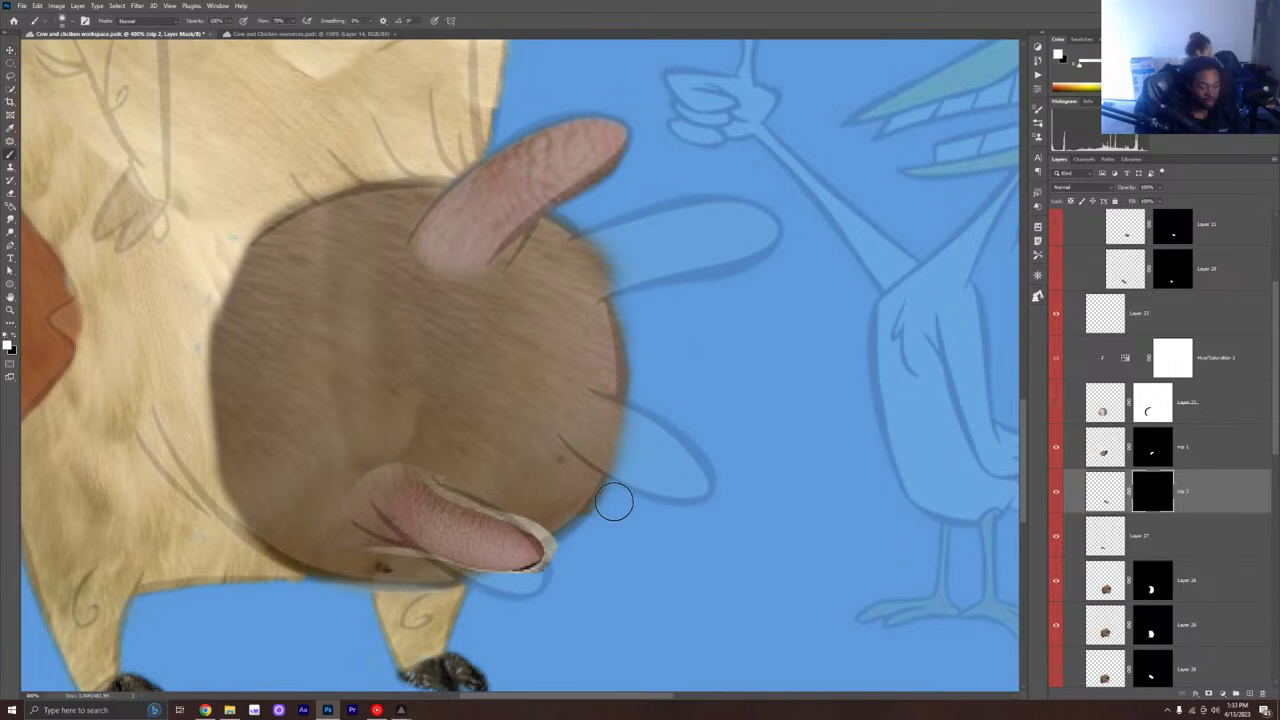
{"action": "mouse_move", "coordinate": [610, 454]}
{"action": "left_mouse_down"}
{"action": "mouse_move", "coordinate": [655, 458]}
{"action": "mouse_move", "coordinate": [626, 420]}
{"action": "mouse_move", "coordinate": [576, 400]}
{"action": "mouse_move", "coordinate": [586, 409]}
{"action": "mouse_move", "coordinate": [563, 423]}
{"action": "mouse_move", "coordinate": [592, 448]}
{"action": "mouse_move", "coordinate": [690, 489]}
{"action": "mouse_move", "coordinate": [697, 480]}
{"action": "mouse_move", "coordinate": [655, 434]}
{"action": "mouse_move", "coordinate": [574, 397]}
{"action": "mouse_move", "coordinate": [637, 420]}
{"action": "mouse_move", "coordinate": [698, 475]}
{"action": "mouse_move", "coordinate": [606, 411]}
{"action": "mouse_move", "coordinate": [691, 469]}
{"action": "left_mouse_up"}
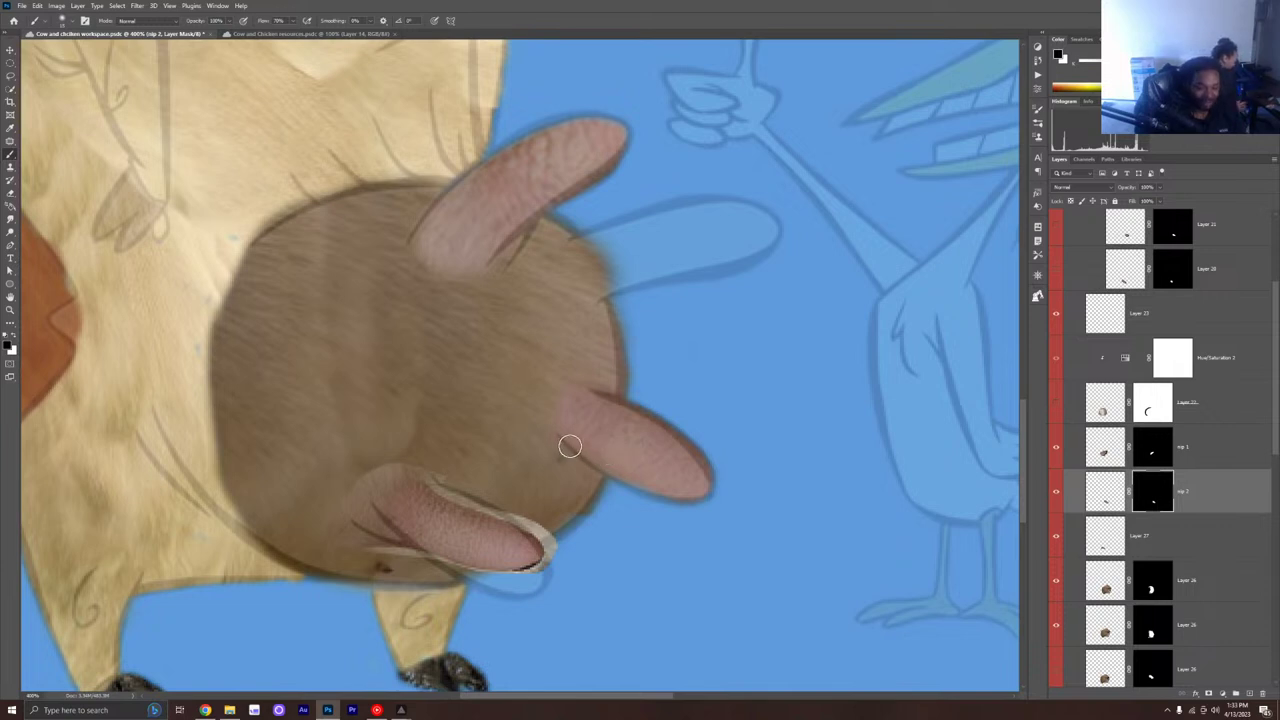
{"action": "key", "text": "x"}
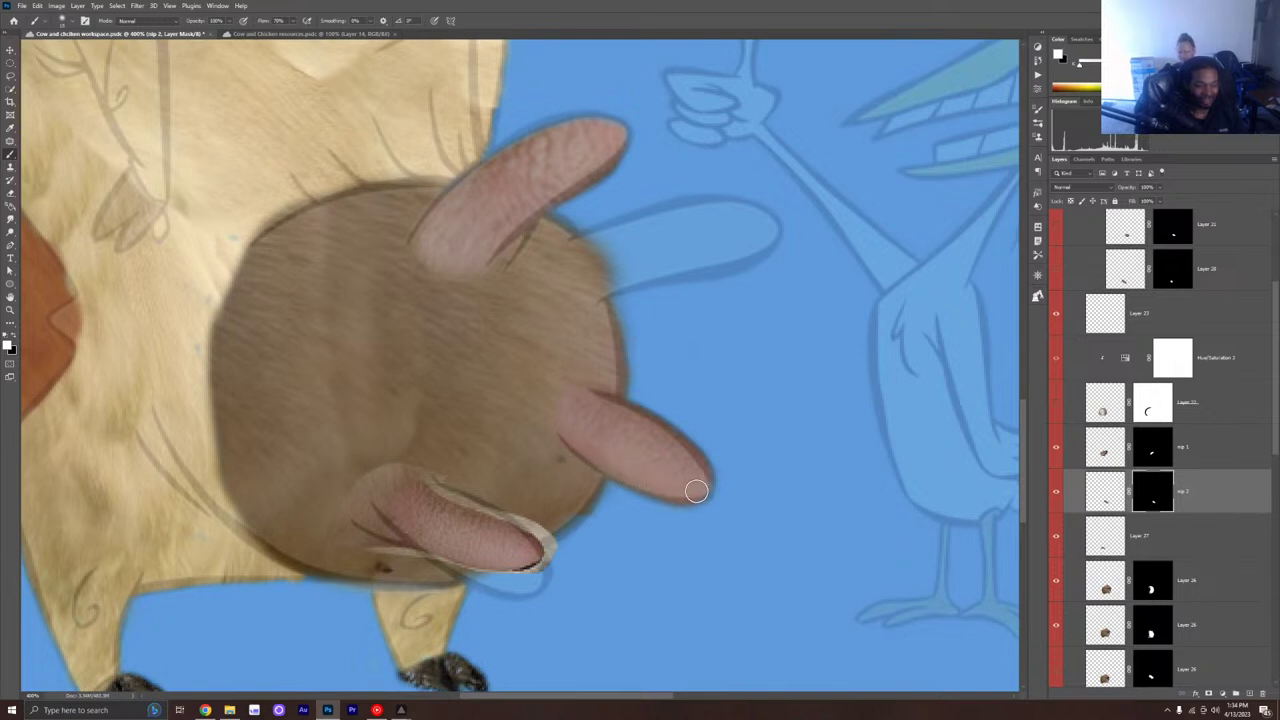
{"action": "key", "text": "x"}
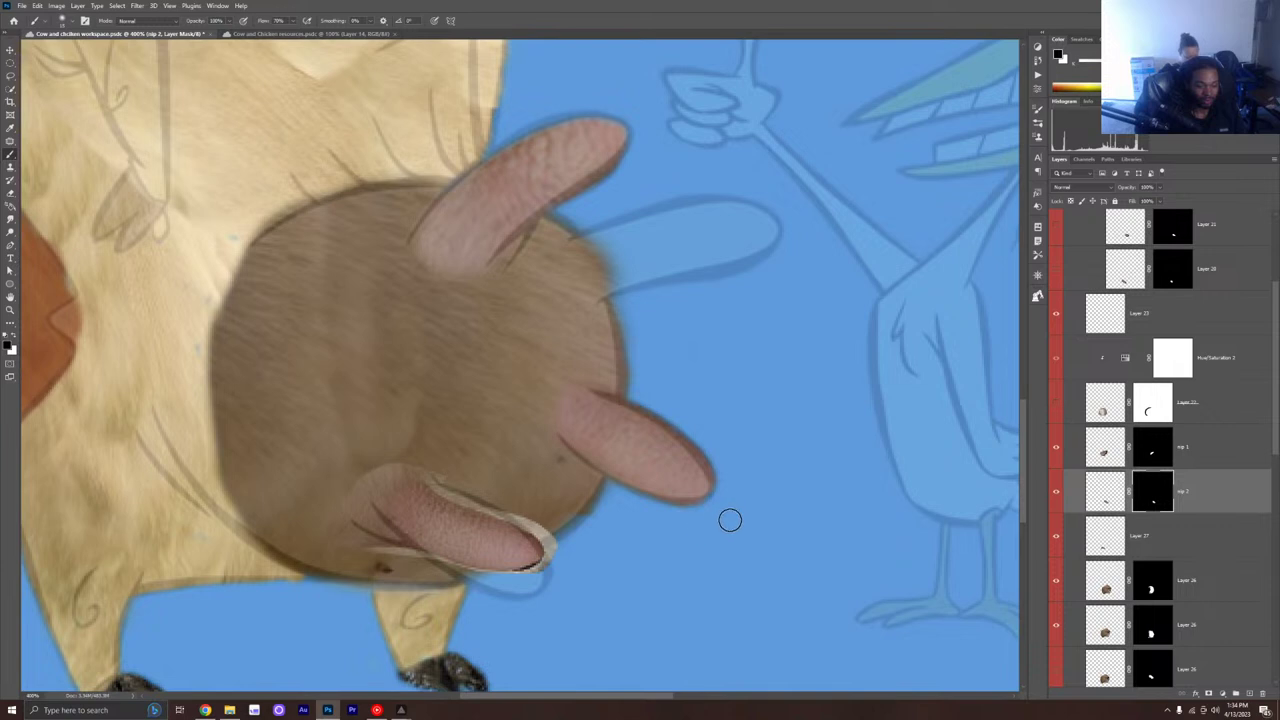
Step: Toggle the Layer 1 sketch guide off and on to examine the masked nip 2 teat, leaving the guide on
{"action": "scroll", "coordinate": [1166, 397], "scroll_direction": "up", "scroll_amount": 4}
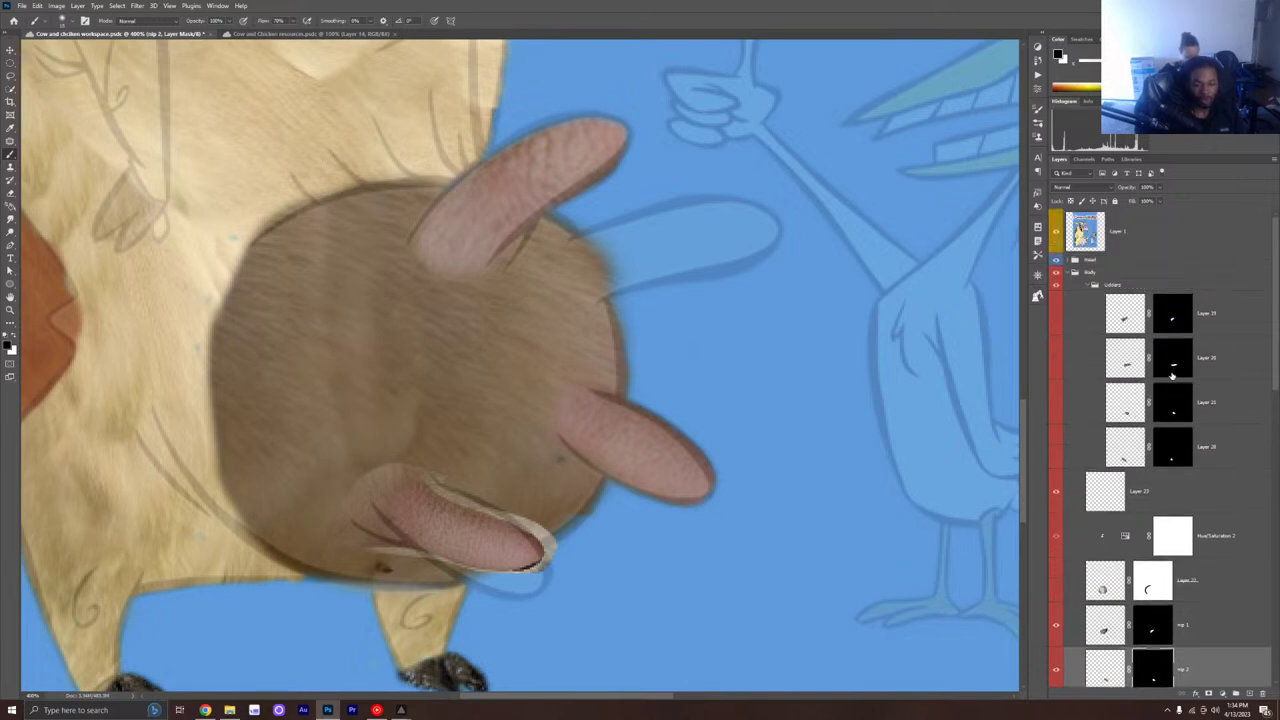
{"action": "left_click", "coordinate": [1056, 234]}
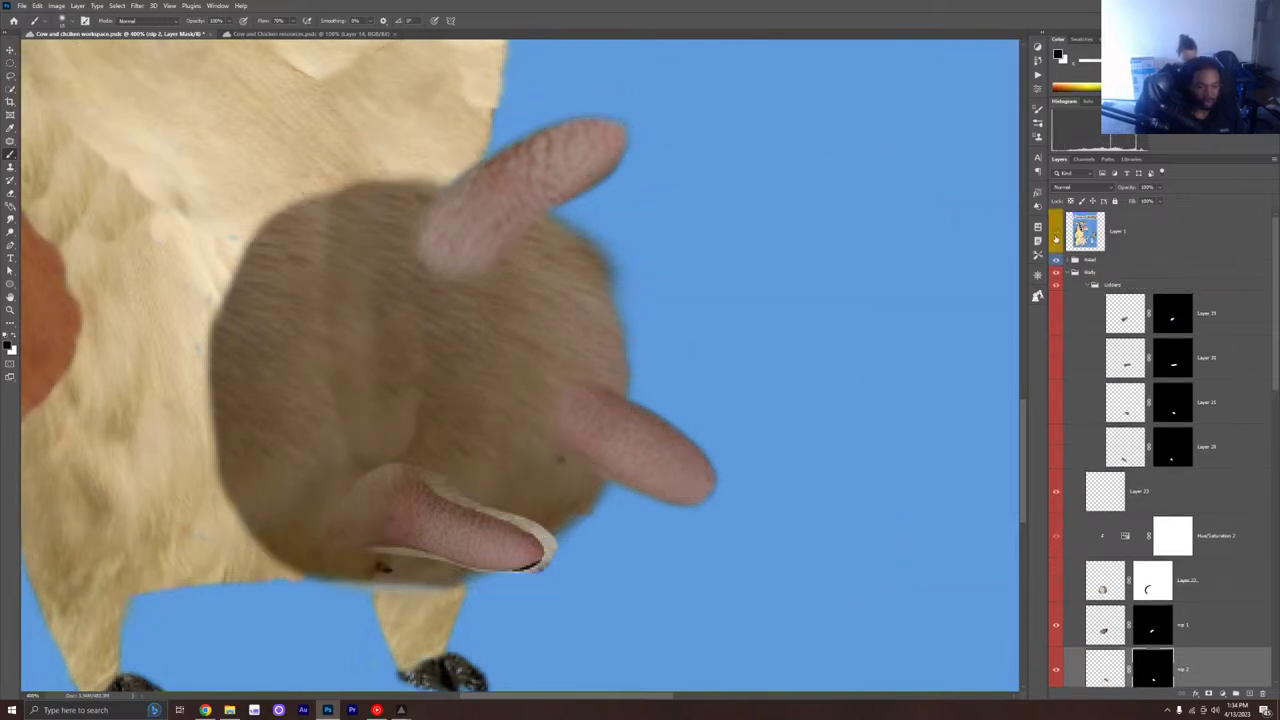
{"action": "left_click", "coordinate": [1056, 235]}
{"action": "left_click", "coordinate": [1056, 235]}
{"action": "left_click", "coordinate": [1056, 235]}
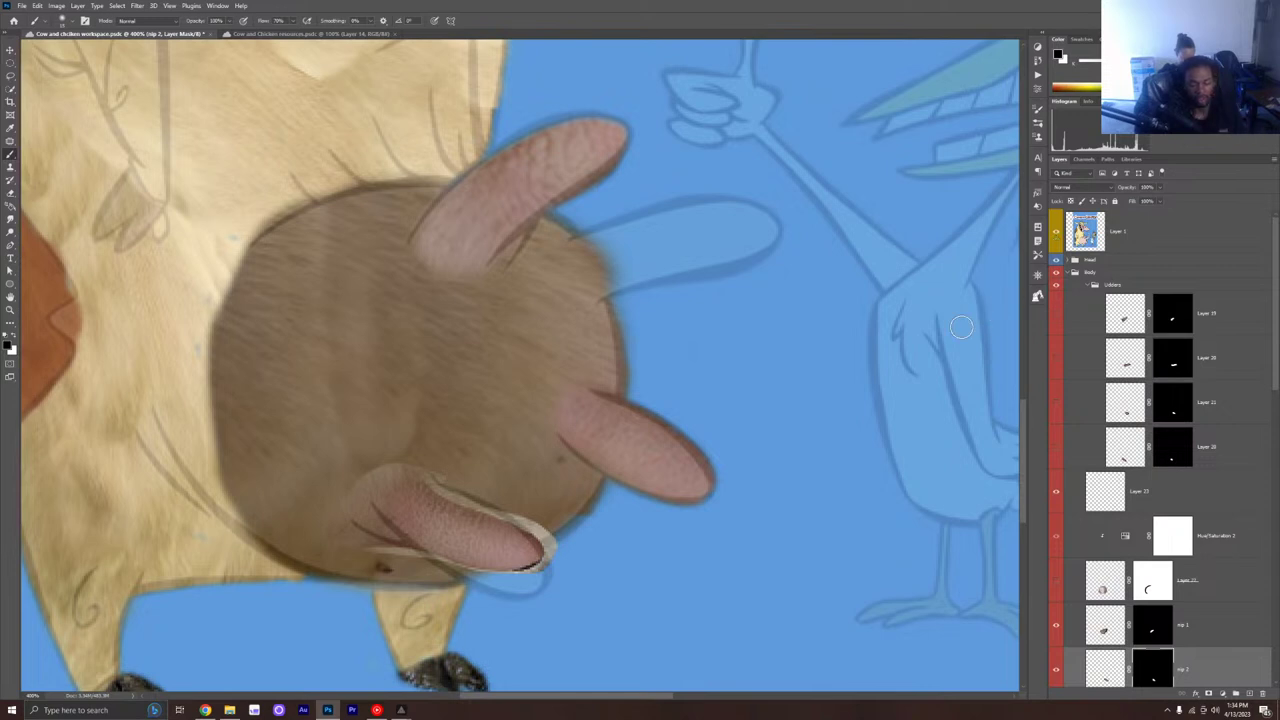
Step: Select the Layer 27 teat, rotate it about 15 degrees clockwise, and move and enlarge it to cover the sketch's lowest teat outline
{"action": "scroll", "coordinate": [1126, 566], "scroll_direction": "down", "scroll_amount": 2}
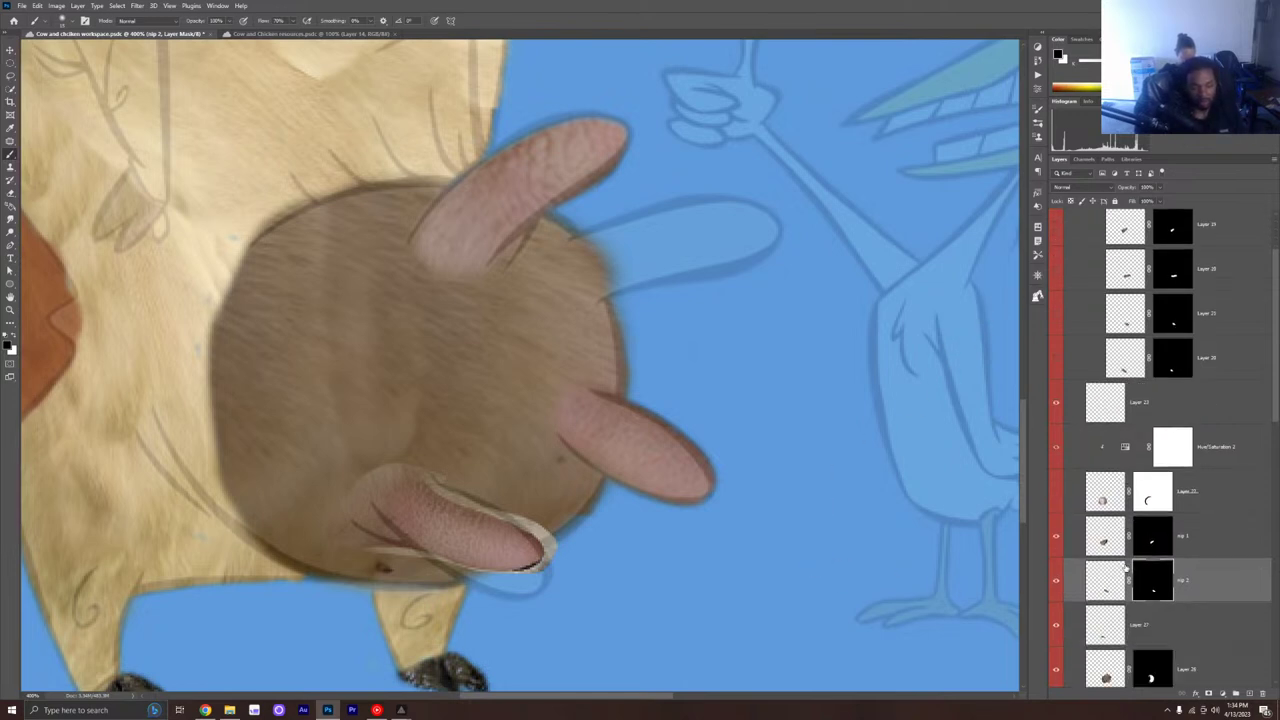
{"action": "scroll", "coordinate": [1110, 571], "scroll_direction": "down", "scroll_amount": 1}
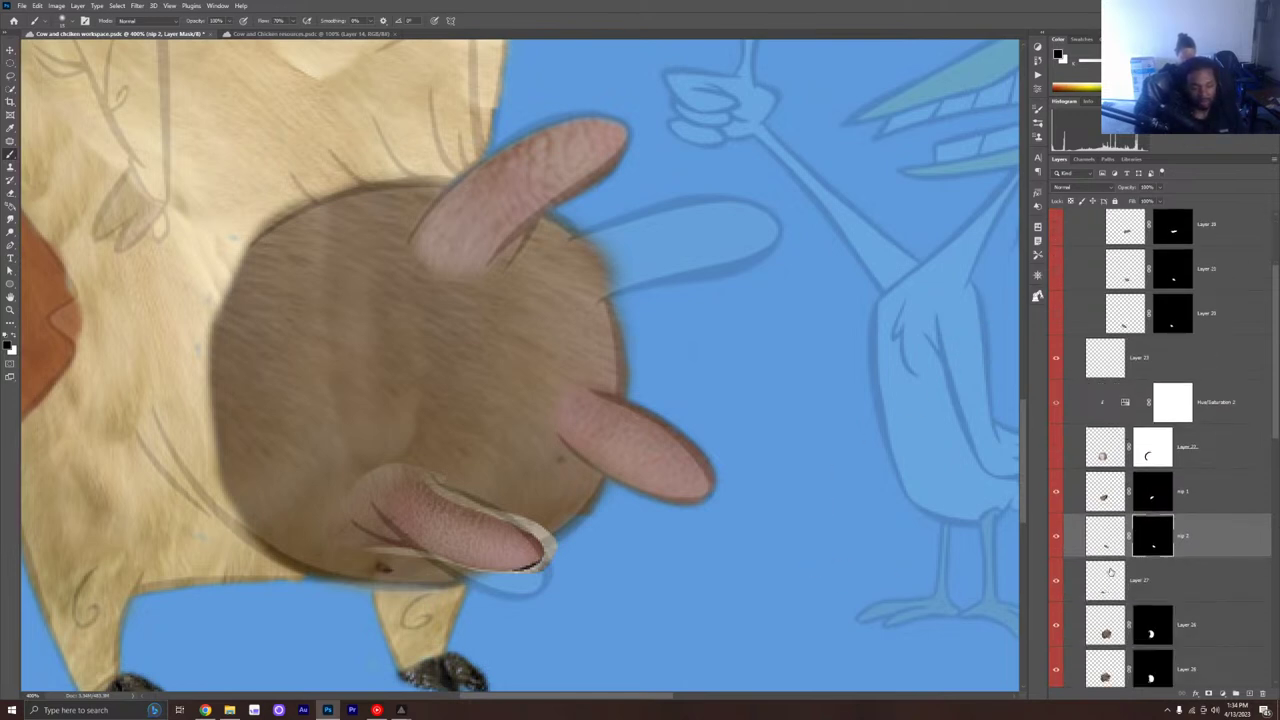
{"action": "left_click", "coordinate": [1058, 581]}
{"action": "left_click", "coordinate": [1058, 581]}
{"action": "left_click", "coordinate": [1147, 593]}
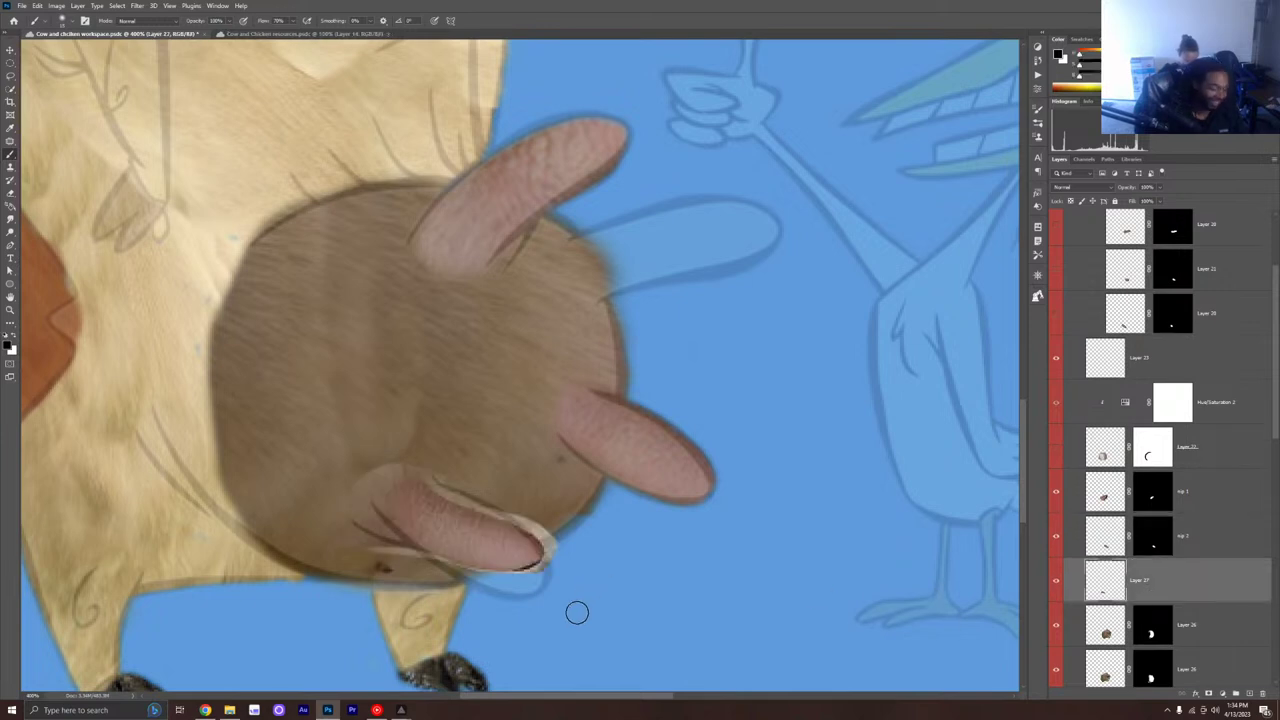
{"action": "key", "text": "ctrl+t"}
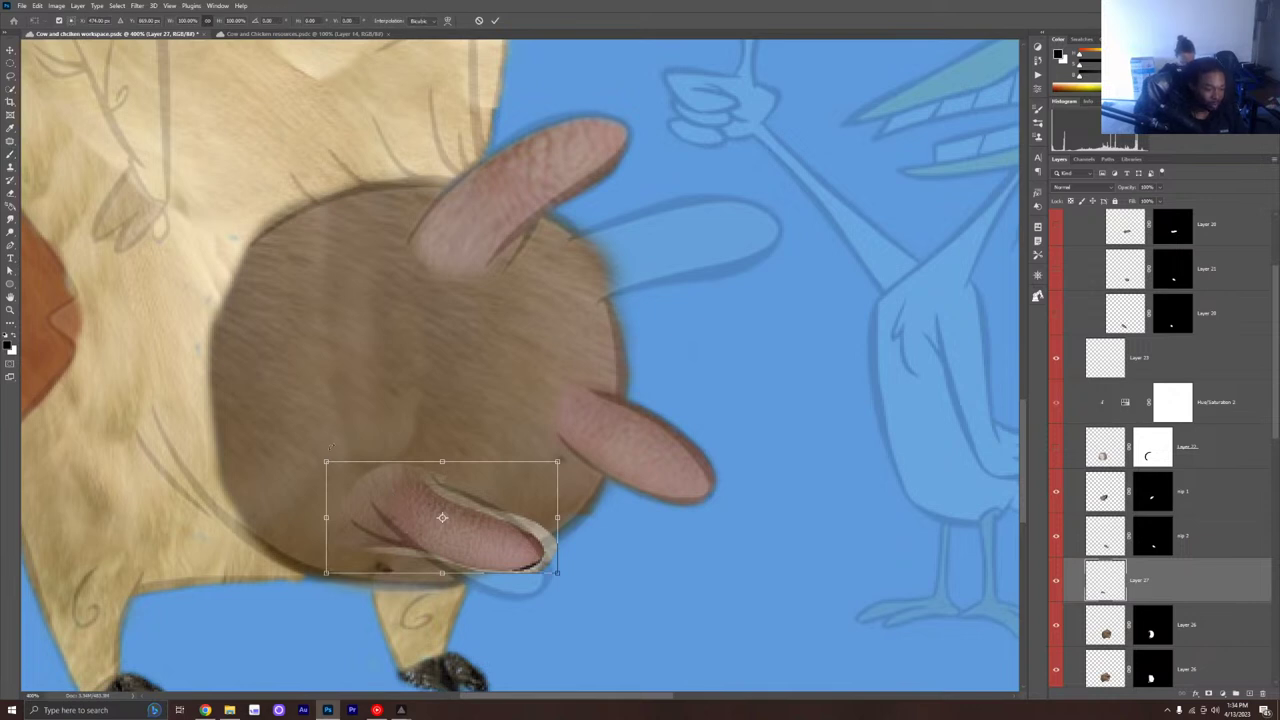
{"action": "left_click_drag", "start_coordinate": [324, 448], "coordinate": [347, 428]}
{"action": "mouse_move", "coordinate": [370, 493]}
{"action": "left_mouse_down"}
{"action": "mouse_move", "coordinate": [448, 485]}
{"action": "mouse_move", "coordinate": [391, 498]}
{"action": "left_mouse_up"}
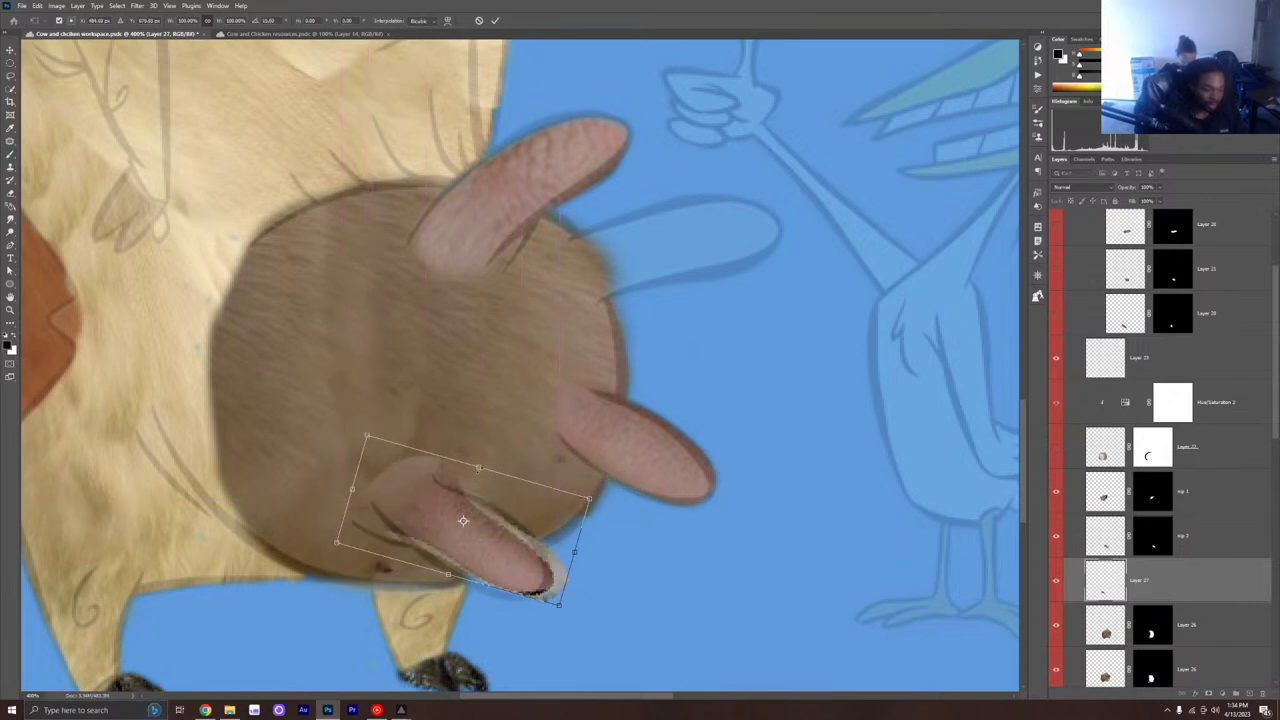
{"action": "left_click_drag", "start_coordinate": [479, 467], "coordinate": [490, 565]}
{"action": "left_click_drag", "start_coordinate": [479, 462], "coordinate": [482, 458]}
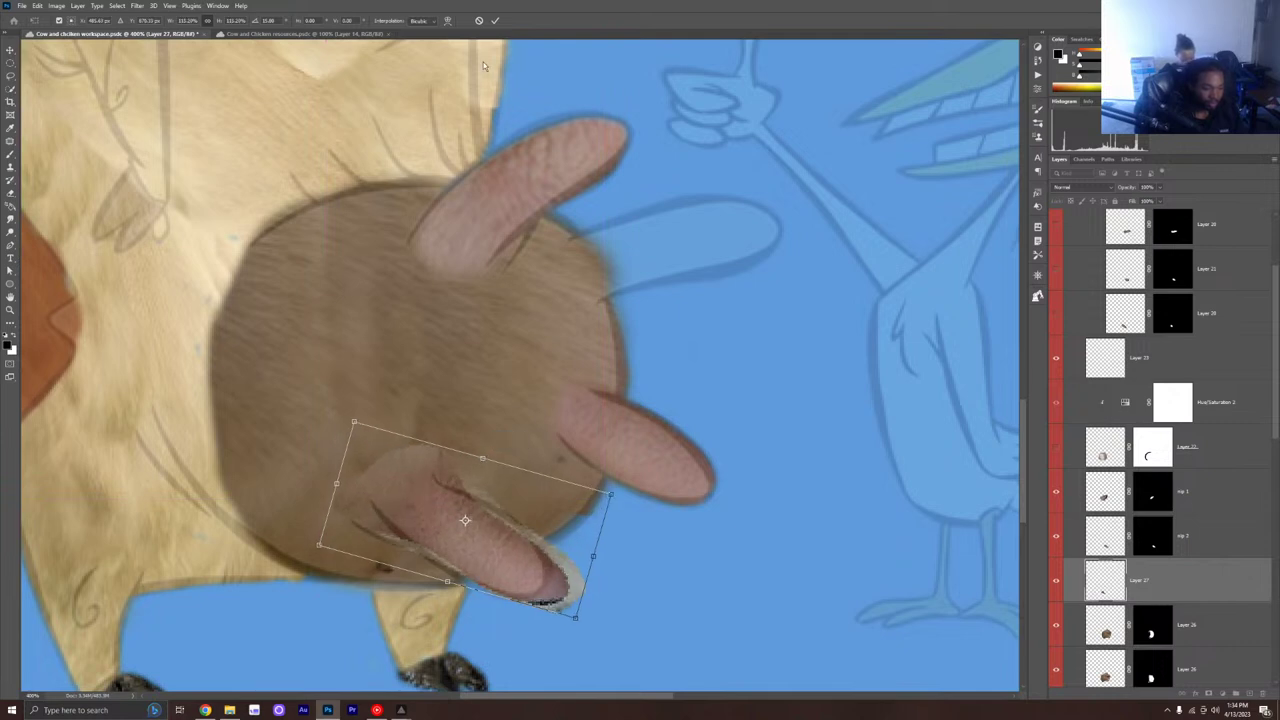
{"action": "left_click", "coordinate": [497, 22]}
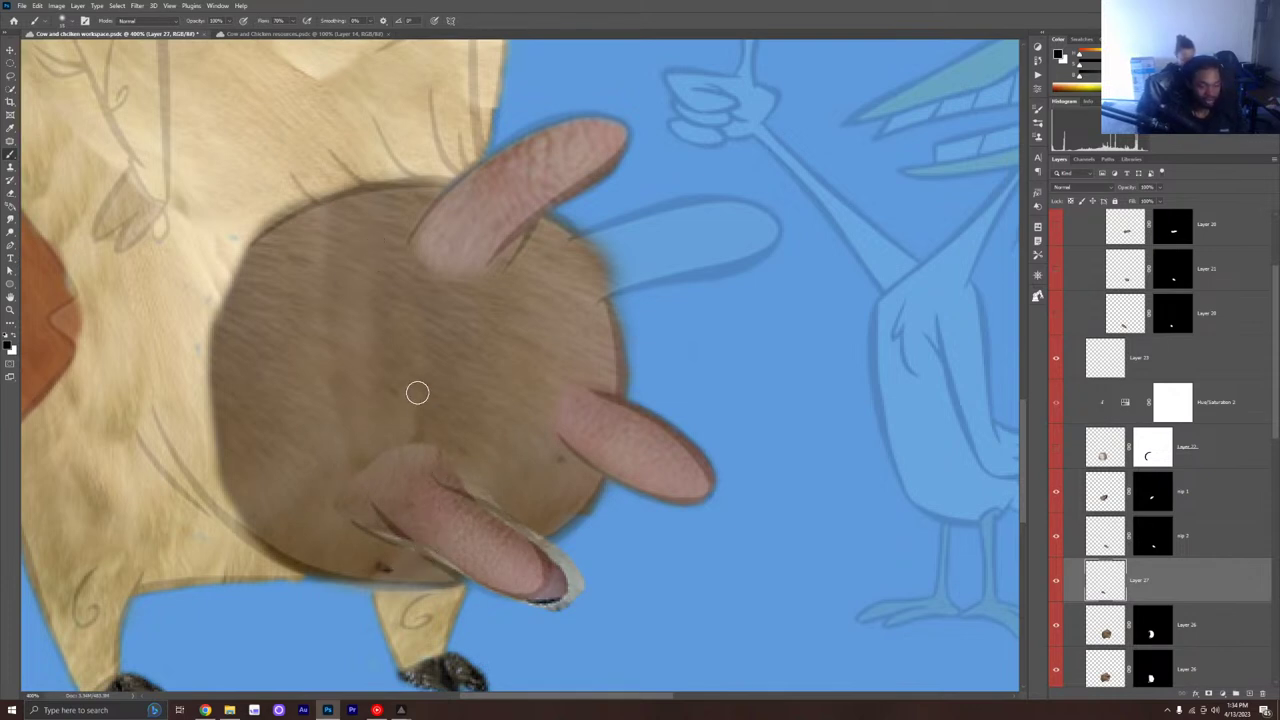
Step: Warp the Layer 27 teat so its edges and tip fill the sketch's lowest teat outline, and apply the transform
{"action": "key", "text": "ctrl+t"}
{"action": "right_click", "coordinate": [488, 535]}
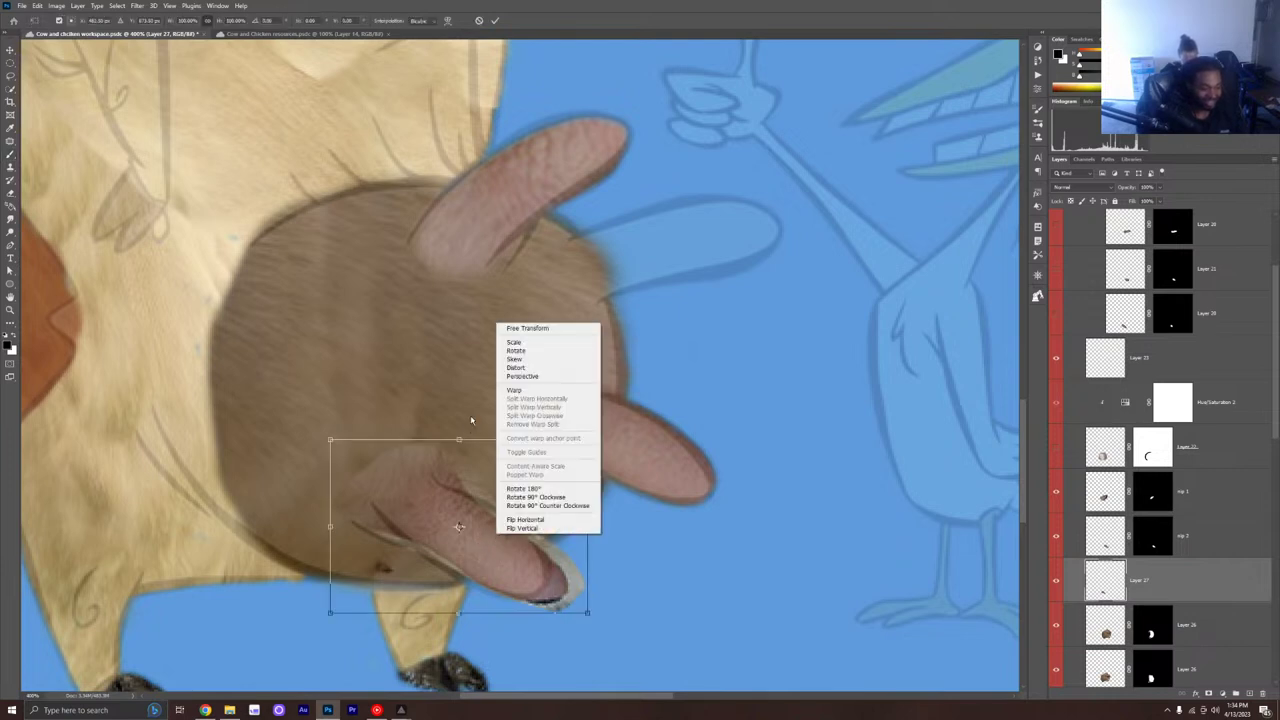
{"action": "left_click", "coordinate": [510, 392]}
{"action": "left_click_drag", "start_coordinate": [530, 509], "coordinate": [537, 505]}
{"action": "left_click_drag", "start_coordinate": [436, 590], "coordinate": [422, 600]}
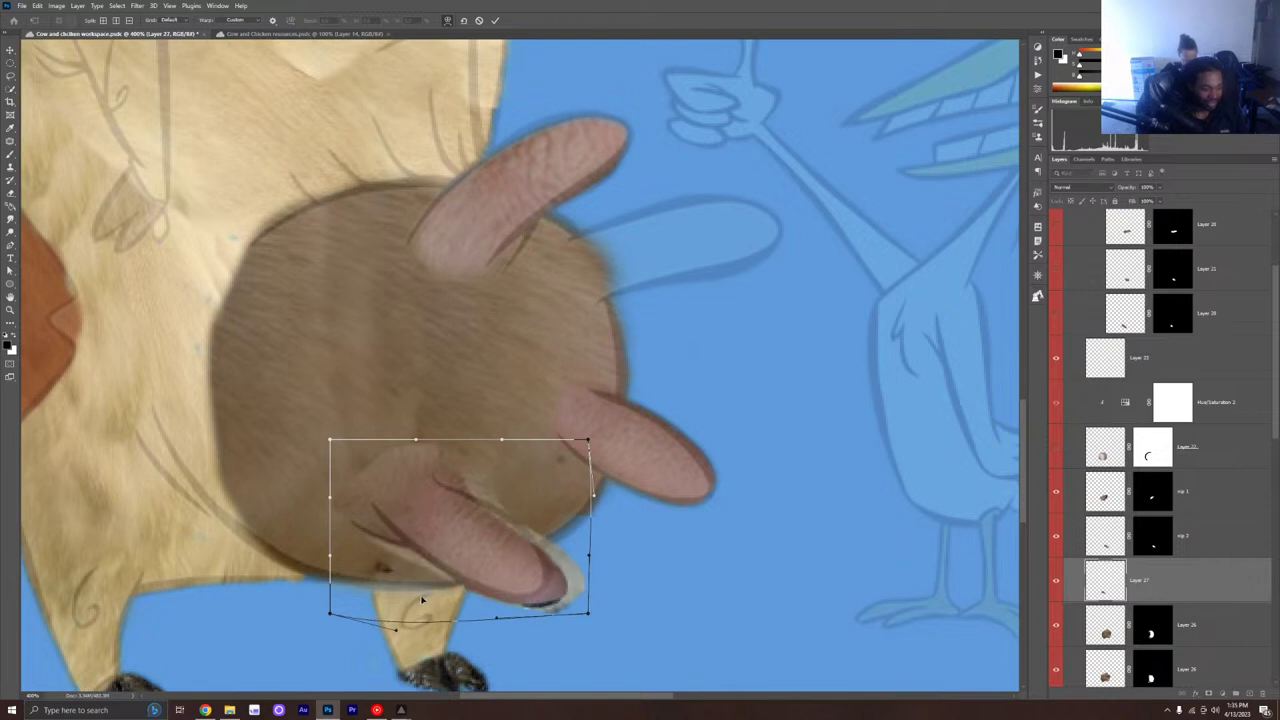
{"action": "mouse_move", "coordinate": [558, 600]}
{"action": "left_mouse_down"}
{"action": "mouse_move", "coordinate": [556, 555]}
{"action": "mouse_move", "coordinate": [568, 599]}
{"action": "left_mouse_up"}
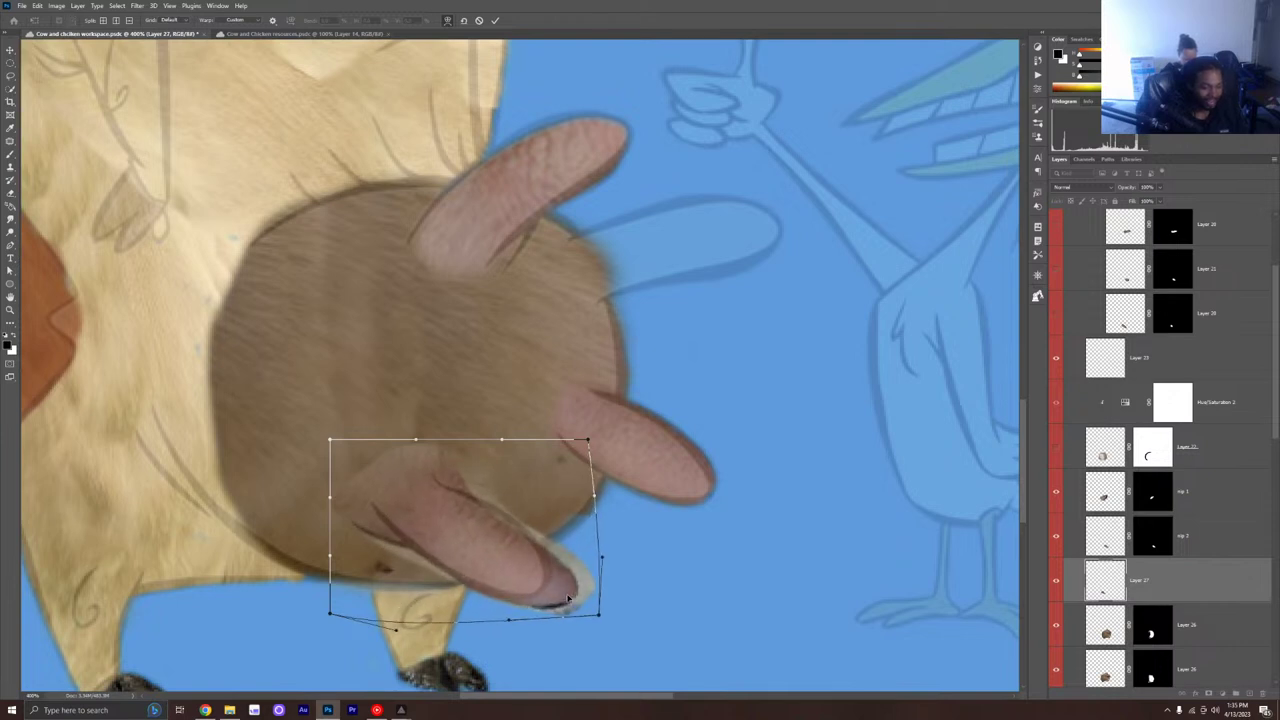
{"action": "left_click_drag", "start_coordinate": [517, 510], "coordinate": [513, 507]}
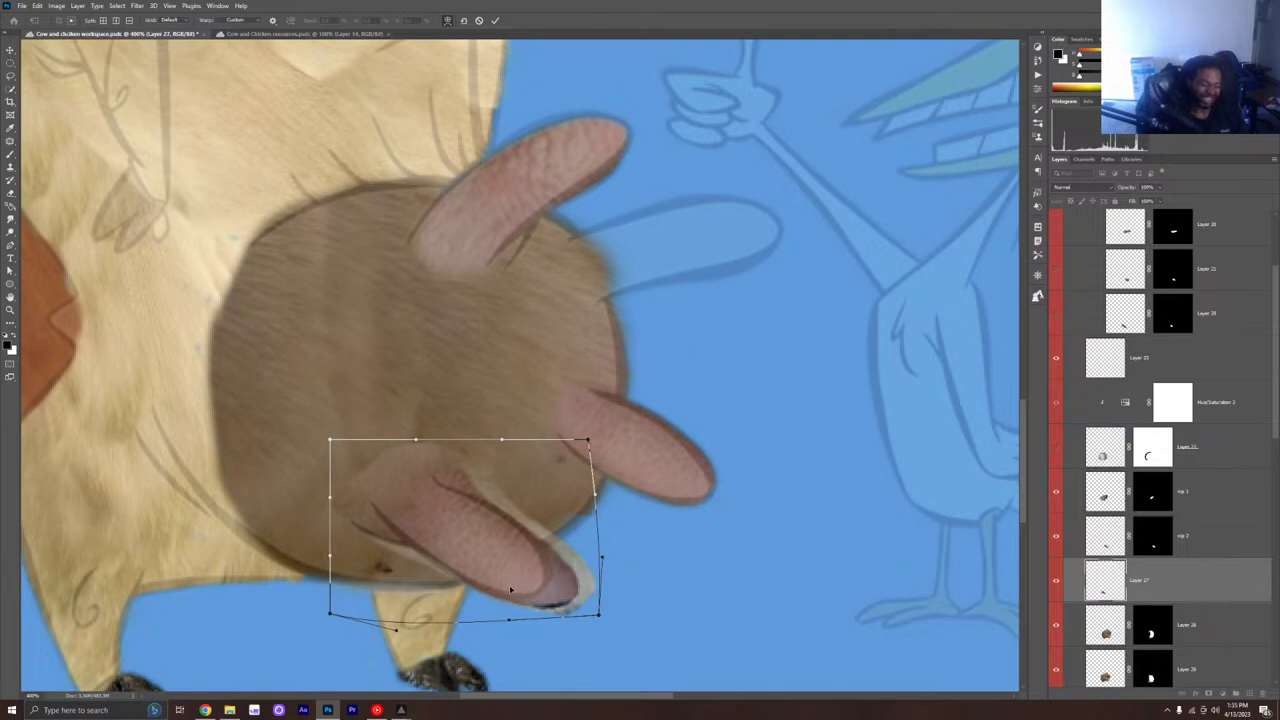
{"action": "left_click_drag", "start_coordinate": [551, 556], "coordinate": [551, 555]}
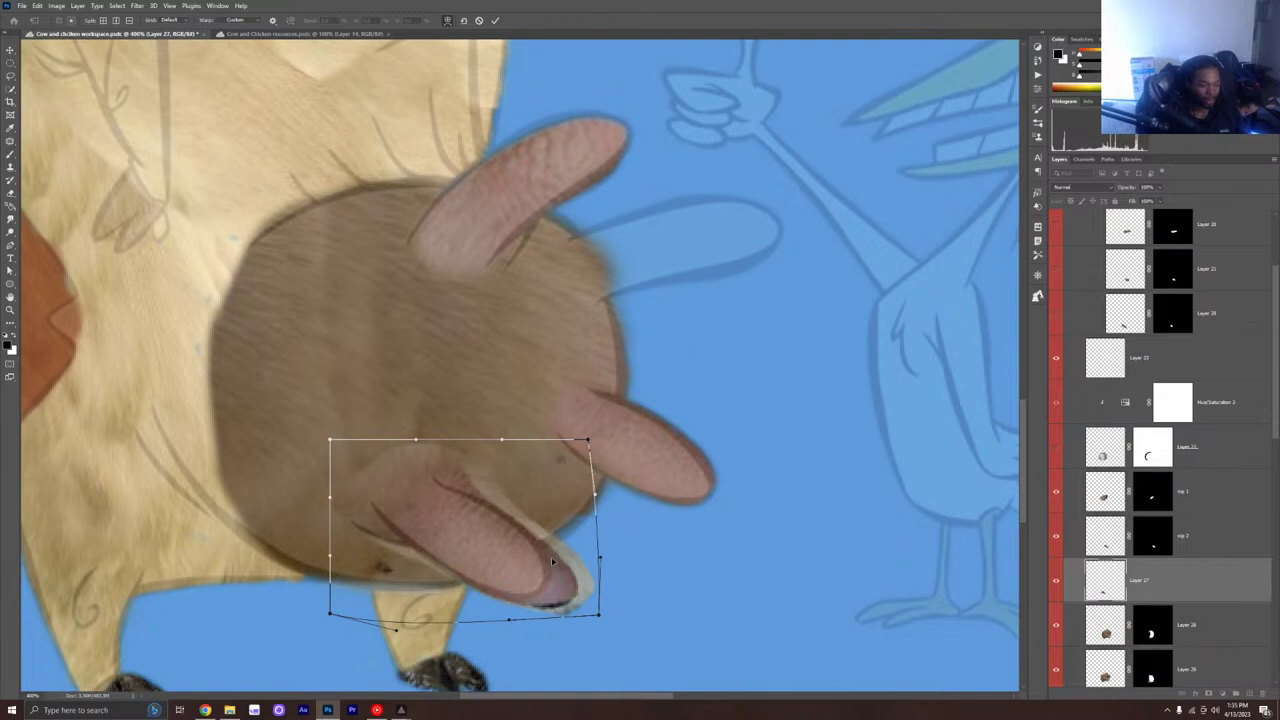
{"action": "left_click", "coordinate": [497, 20]}
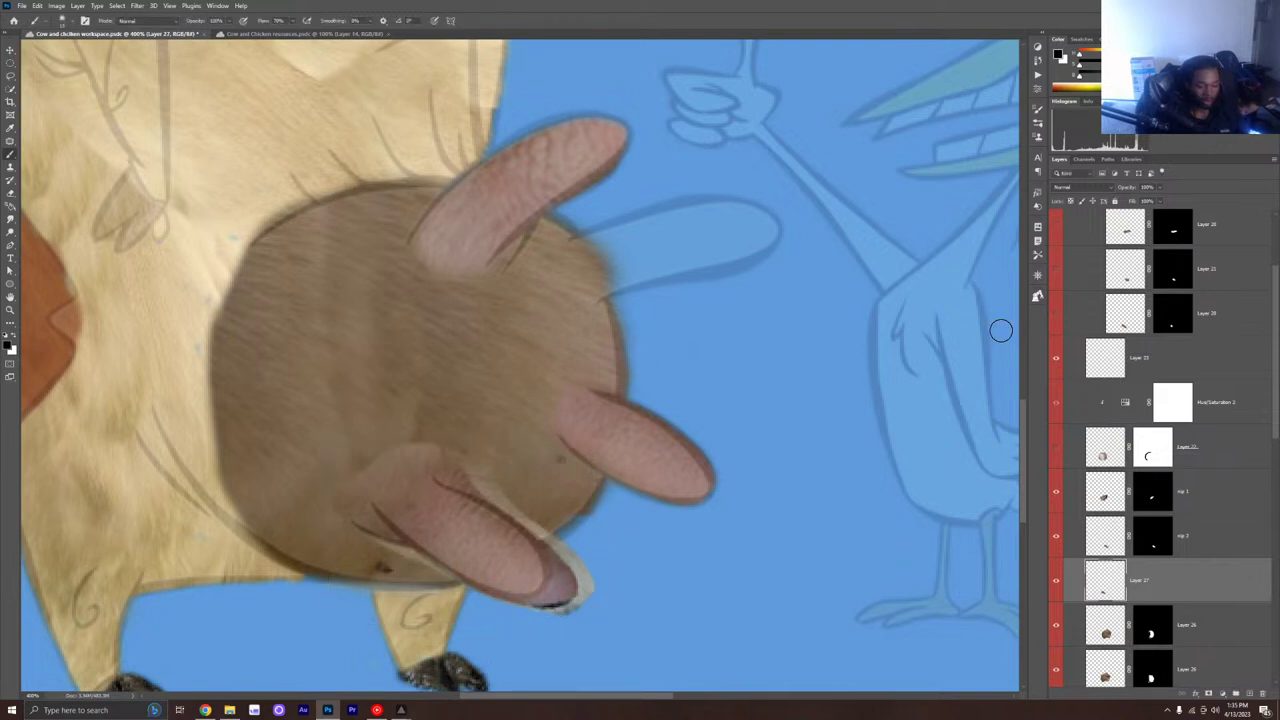
Step: Add an inverted black mask to Layer 27 and paint it white so the teat shows only within the sketch's lowest teat outline
{"action": "left_click", "coordinate": [1208, 692]}
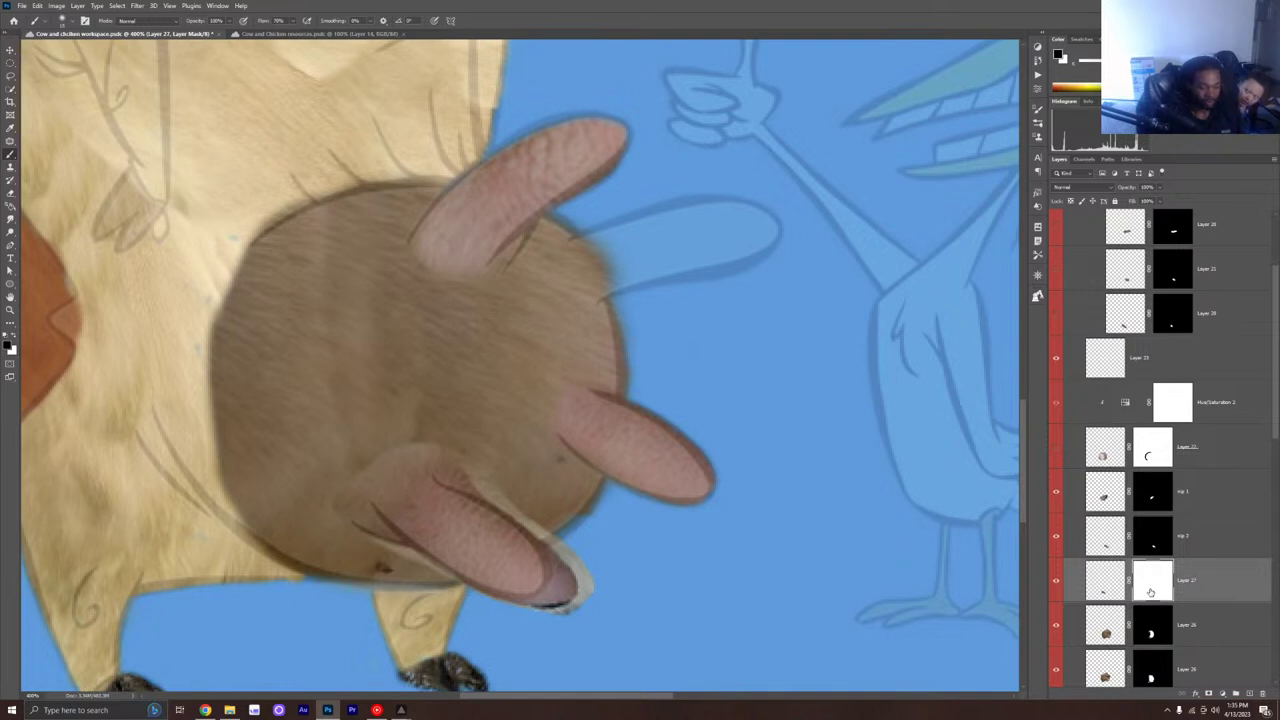
{"action": "key", "text": "ctrl+i"}
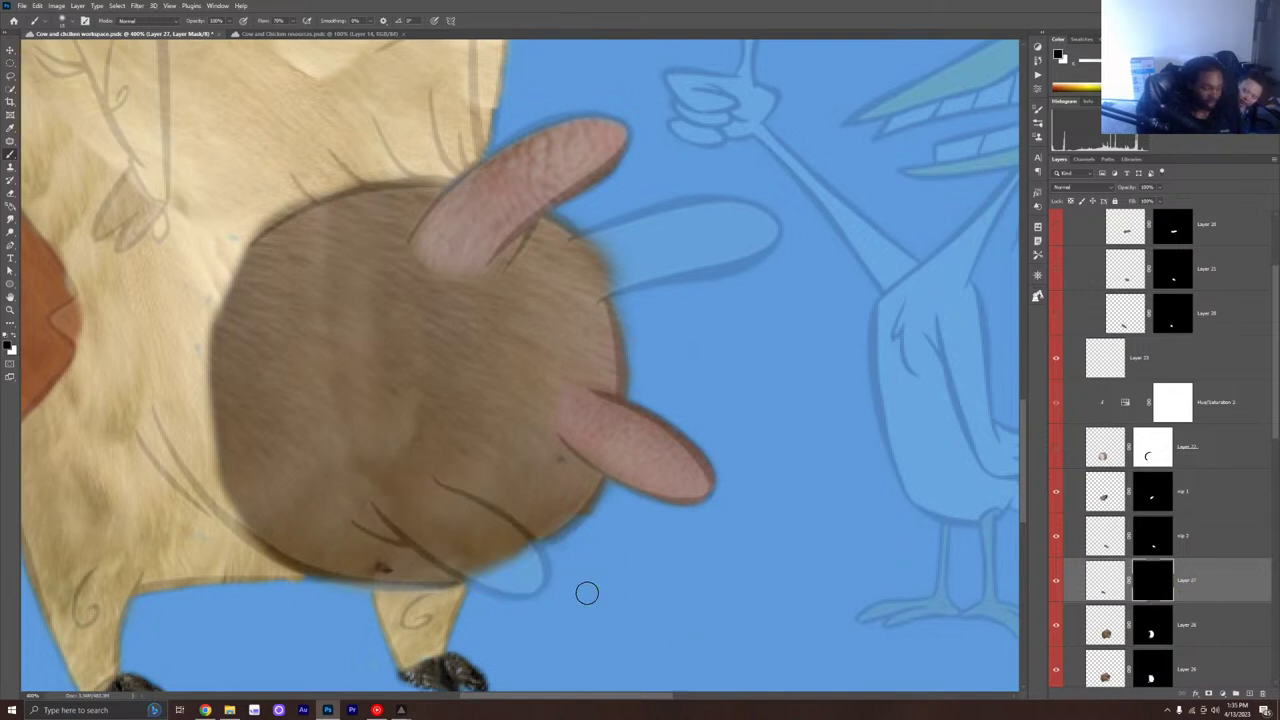
{"action": "key", "text": "x"}
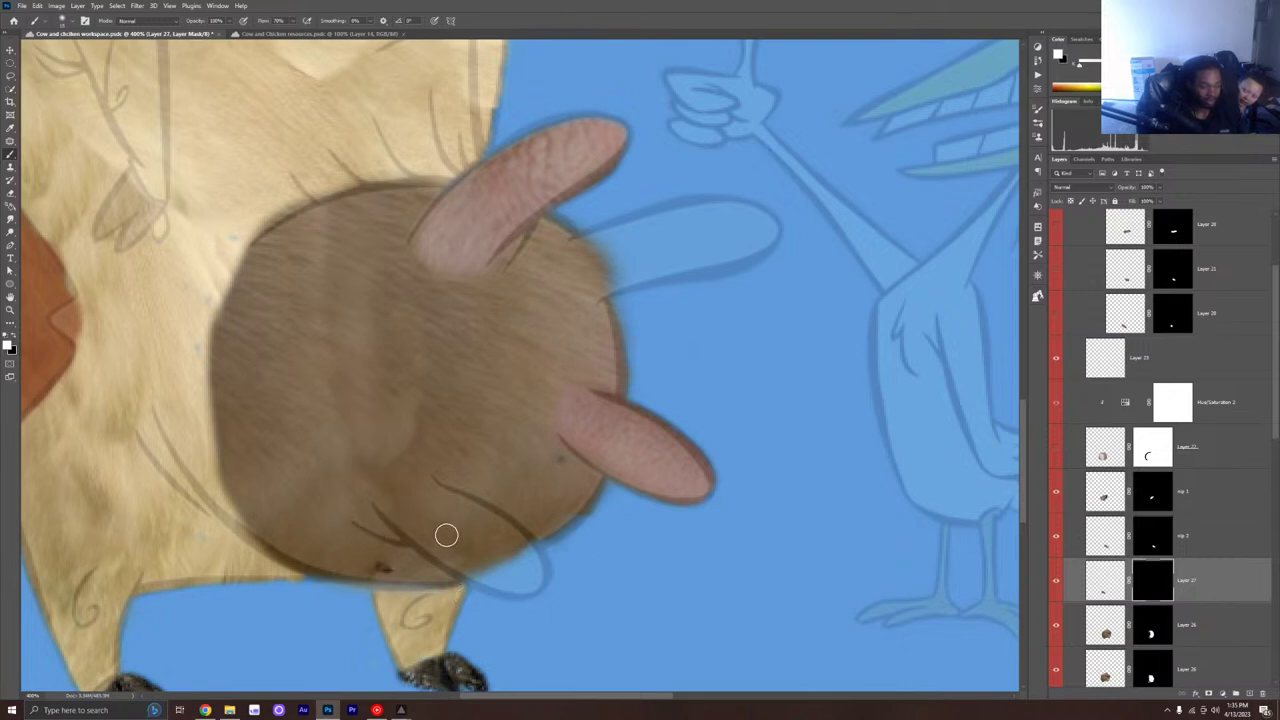
{"action": "mouse_move", "coordinate": [445, 536]}
{"action": "left_mouse_down"}
{"action": "mouse_move", "coordinate": [404, 509]}
{"action": "mouse_move", "coordinate": [431, 531]}
{"action": "mouse_move", "coordinate": [386, 502]}
{"action": "mouse_move", "coordinate": [487, 583]}
{"action": "mouse_move", "coordinate": [527, 586]}
{"action": "mouse_move", "coordinate": [535, 574]}
{"action": "mouse_move", "coordinate": [497, 518]}
{"action": "mouse_move", "coordinate": [427, 487]}
{"action": "mouse_move", "coordinate": [484, 531]}
{"action": "mouse_move", "coordinate": [462, 519]}
{"action": "mouse_move", "coordinate": [480, 549]}
{"action": "mouse_move", "coordinate": [441, 537]}
{"action": "mouse_move", "coordinate": [505, 579]}
{"action": "mouse_move", "coordinate": [494, 549]}
{"action": "left_mouse_up"}
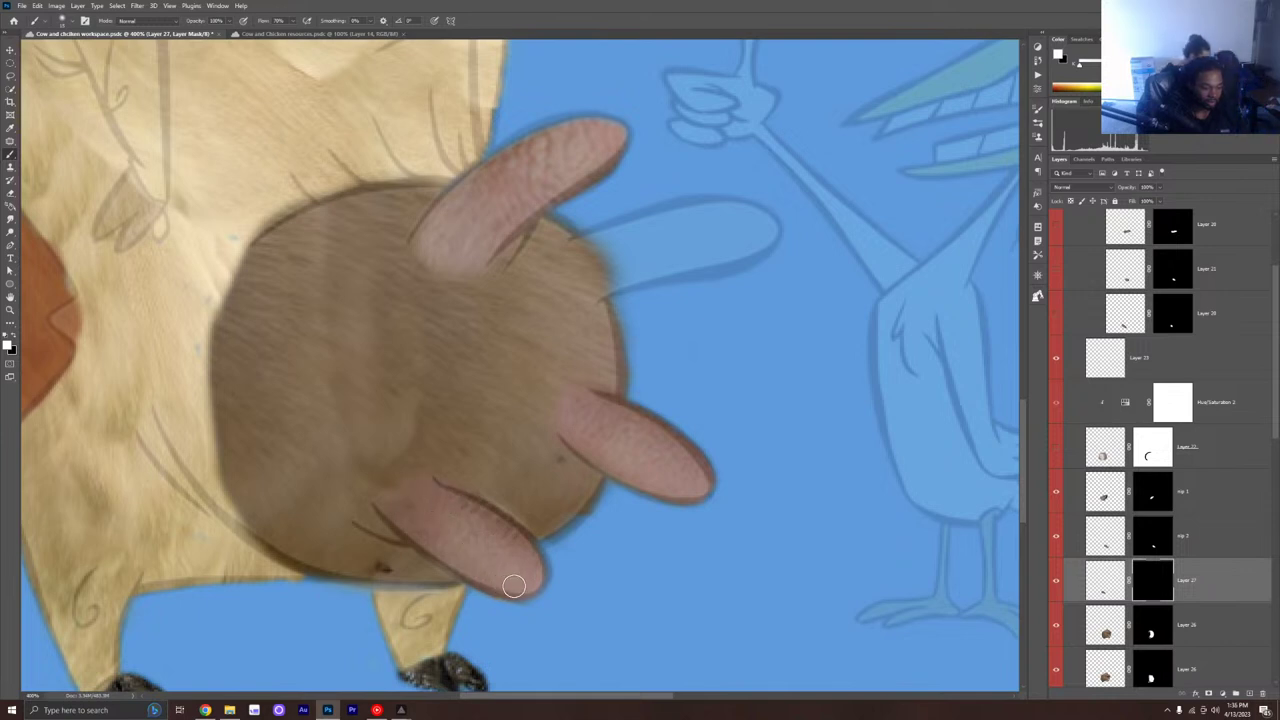
{"action": "mouse_move", "coordinate": [520, 550]}
{"action": "left_mouse_down"}
{"action": "mouse_move", "coordinate": [451, 510]}
{"action": "mouse_move", "coordinate": [477, 568]}
{"action": "mouse_move", "coordinate": [392, 513]}
{"action": "left_mouse_up"}
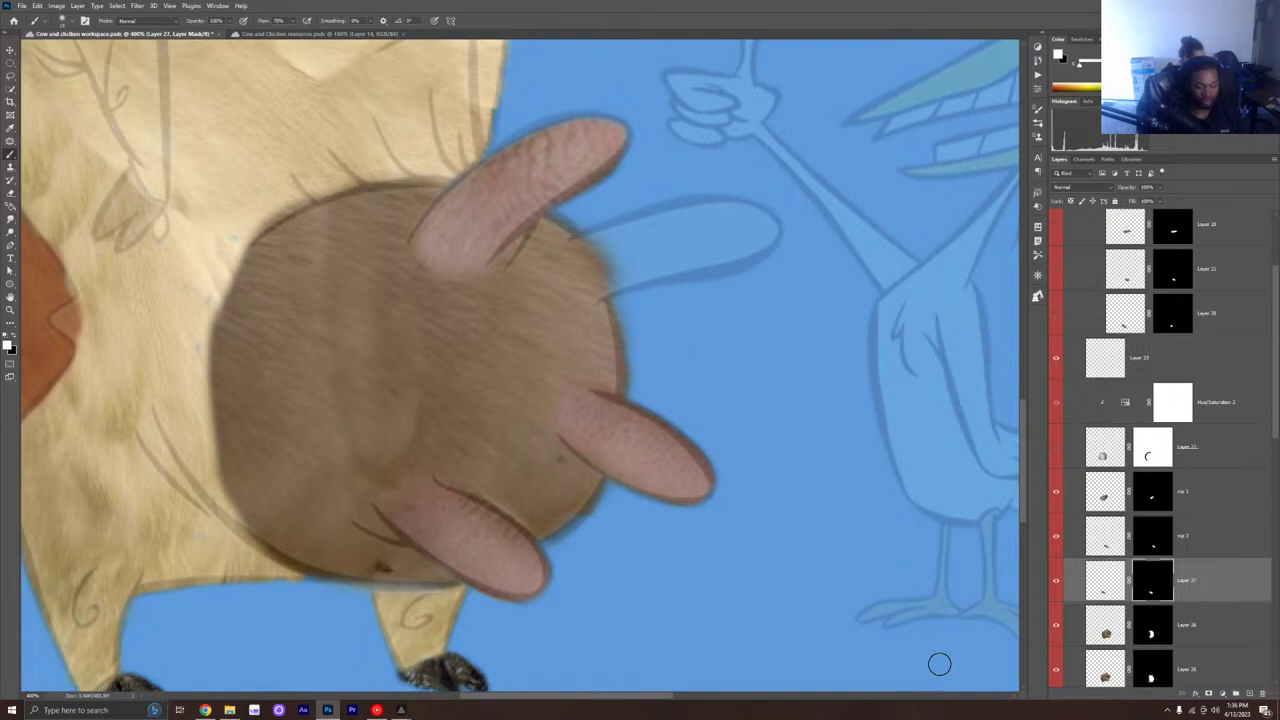
Step: Hide the Layer 1 sketch guide and examine the cow composite as a whole and around the udder
{"action": "scroll", "coordinate": [1120, 300], "scroll_direction": "up", "scroll_amount": 3}
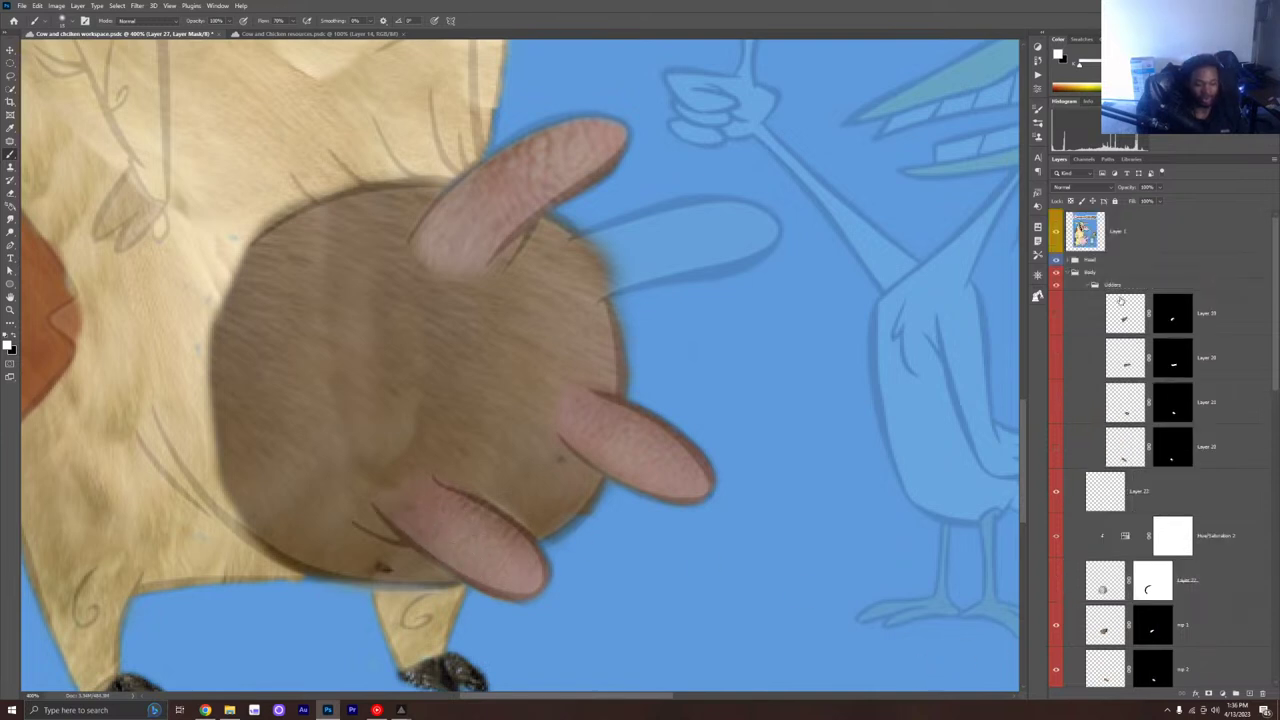
{"action": "left_click", "coordinate": [1058, 230]}
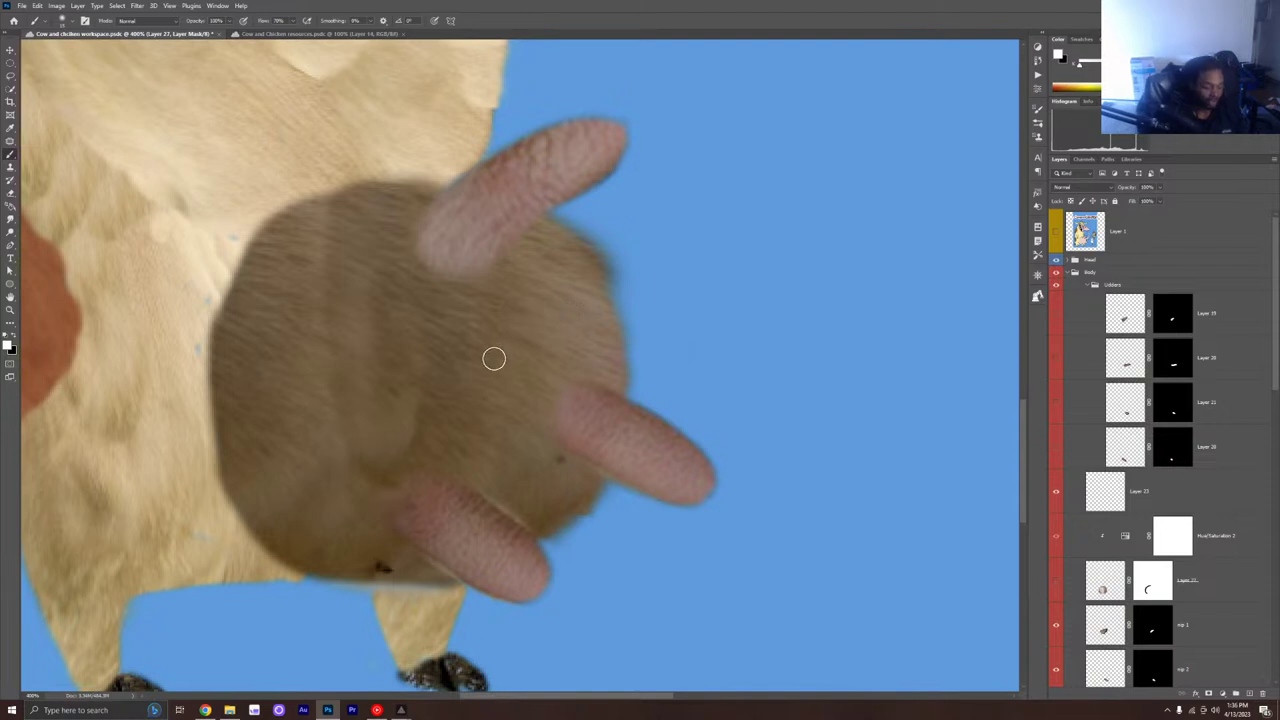
{"action": "scroll", "coordinate": [493, 357], "scroll_direction": "down", "scroll_amount": 6}
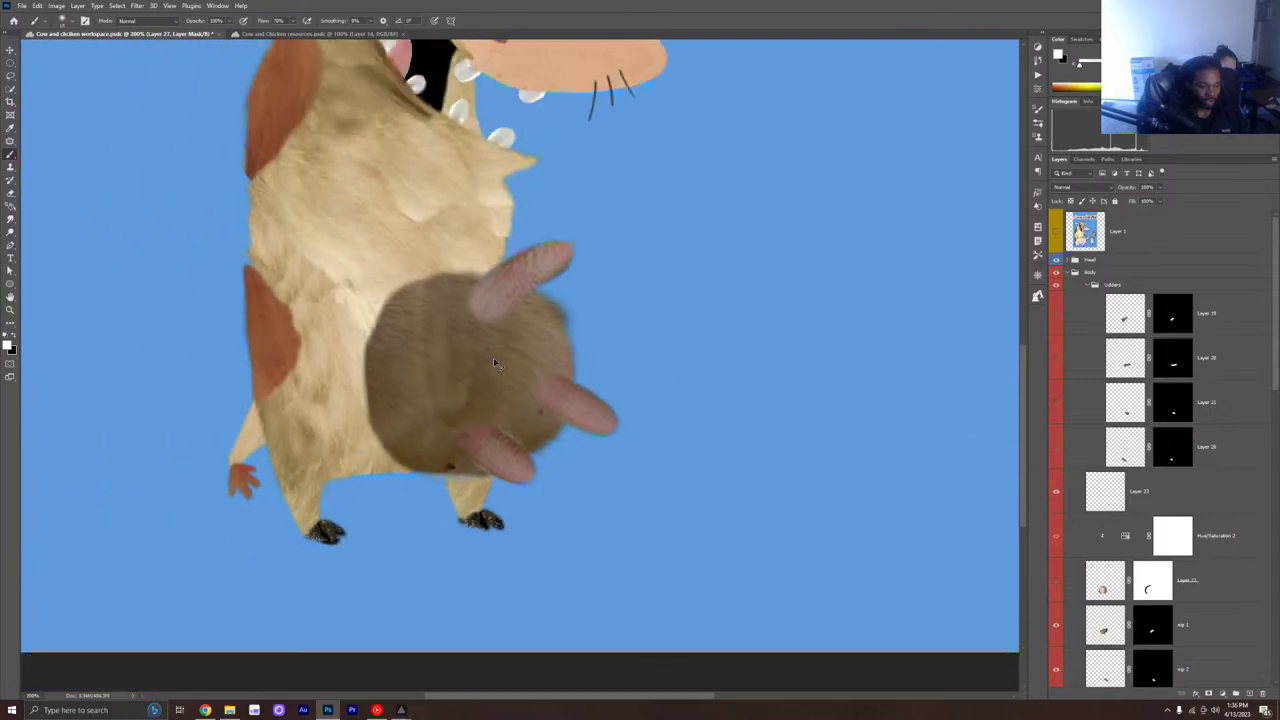
{"action": "scroll", "coordinate": [495, 362], "scroll_direction": "down", "scroll_amount": 1}
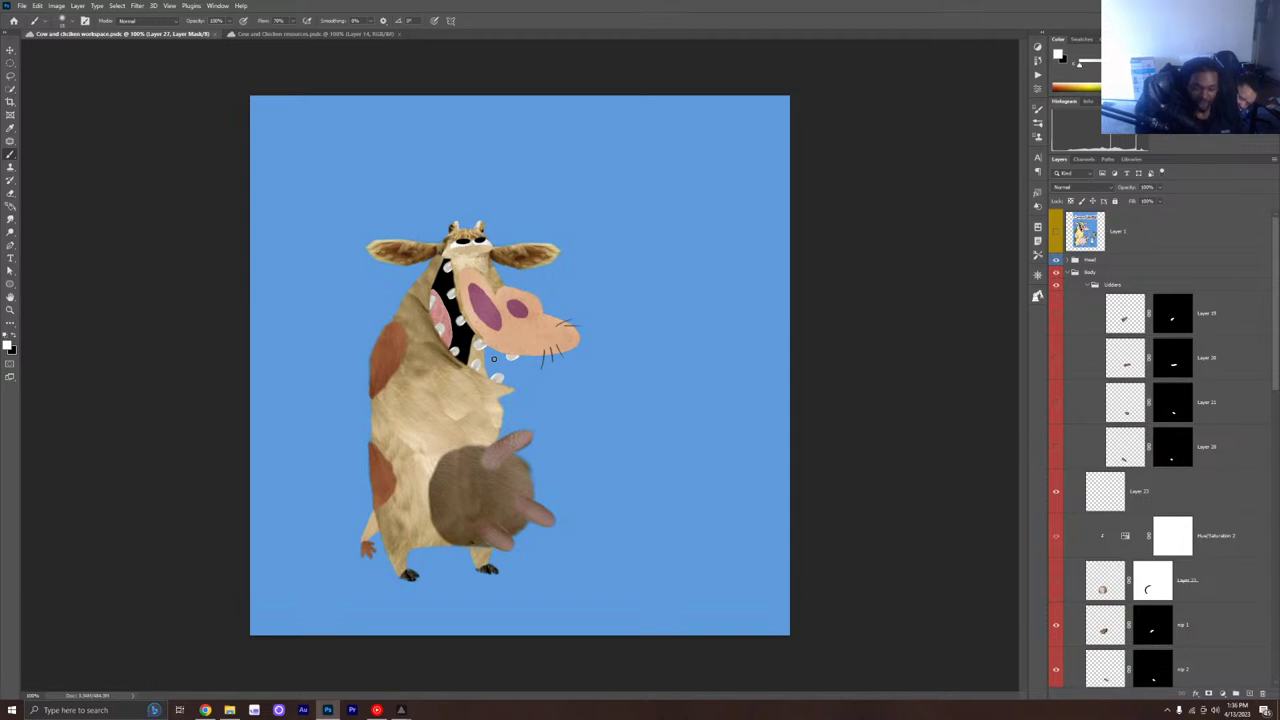
{"action": "scroll", "coordinate": [493, 358], "scroll_direction": "up", "scroll_amount": 5}
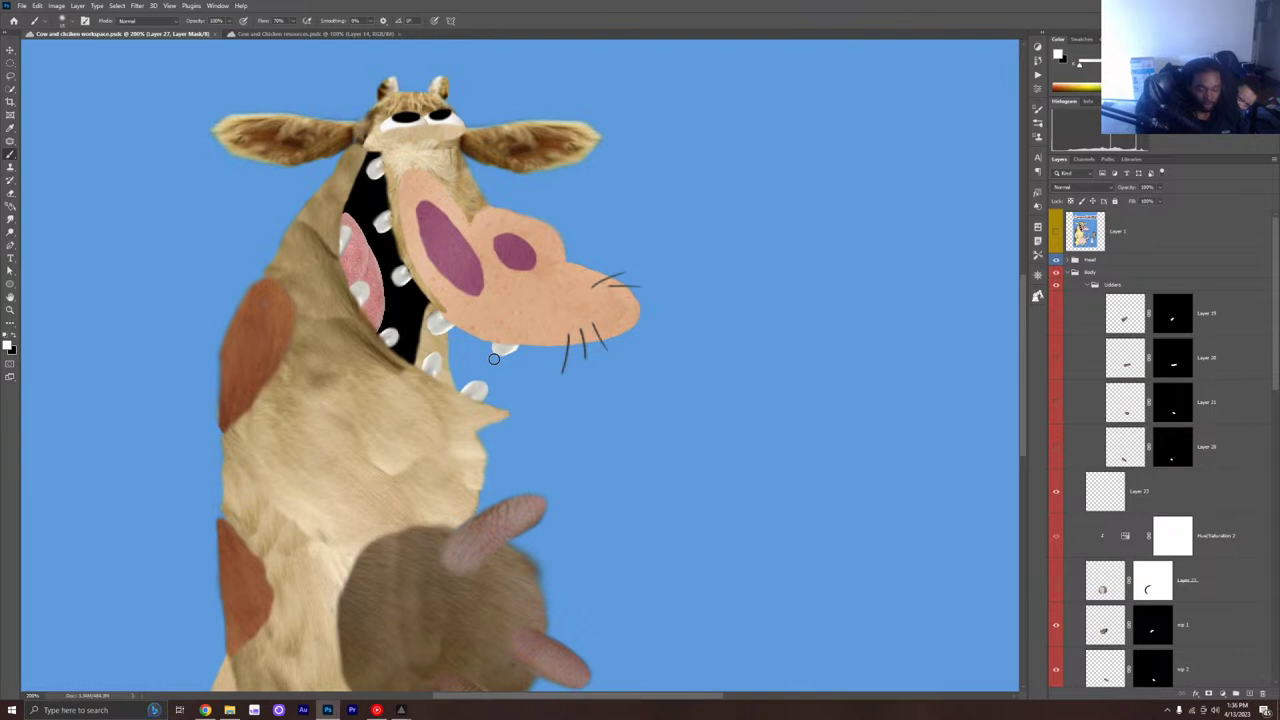
{"action": "scroll", "coordinate": [379, 431], "scroll_direction": "down", "scroll_amount": 3}
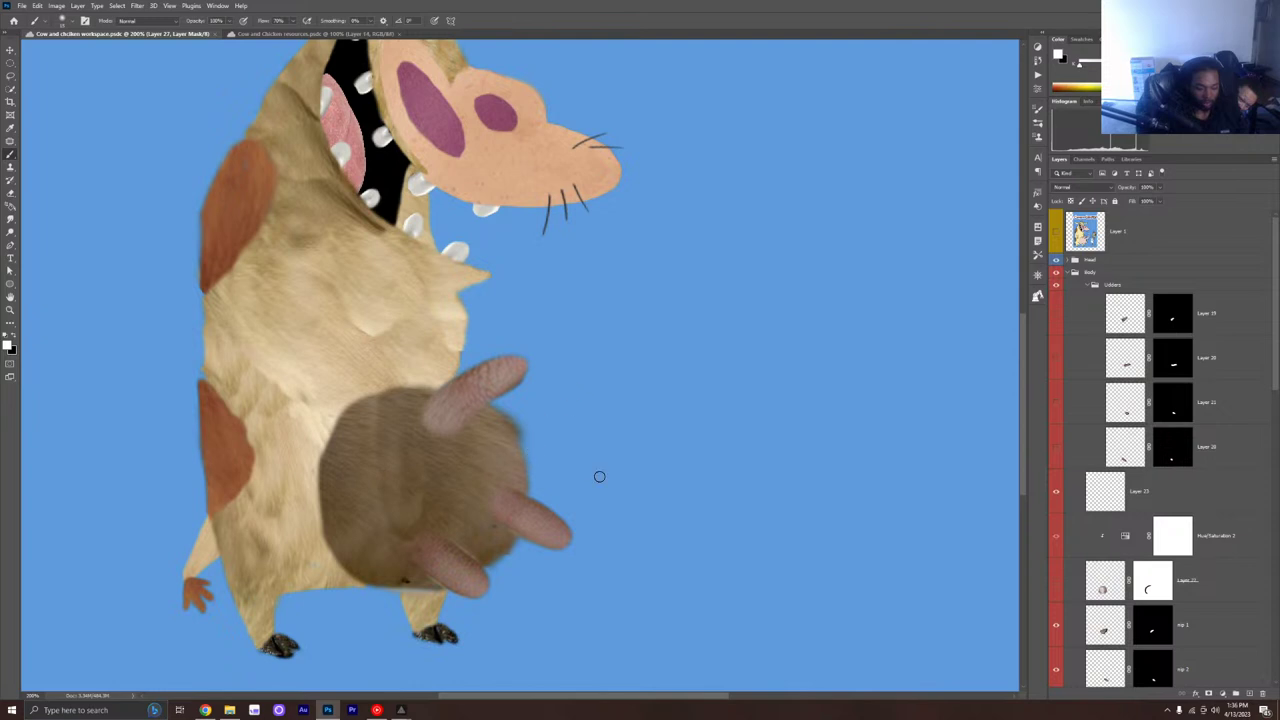
Step: Toggle the nip 2 and nip 1 layers off and on to check which teat each one holds
{"action": "scroll", "coordinate": [1082, 598], "scroll_direction": "down", "scroll_amount": 1}
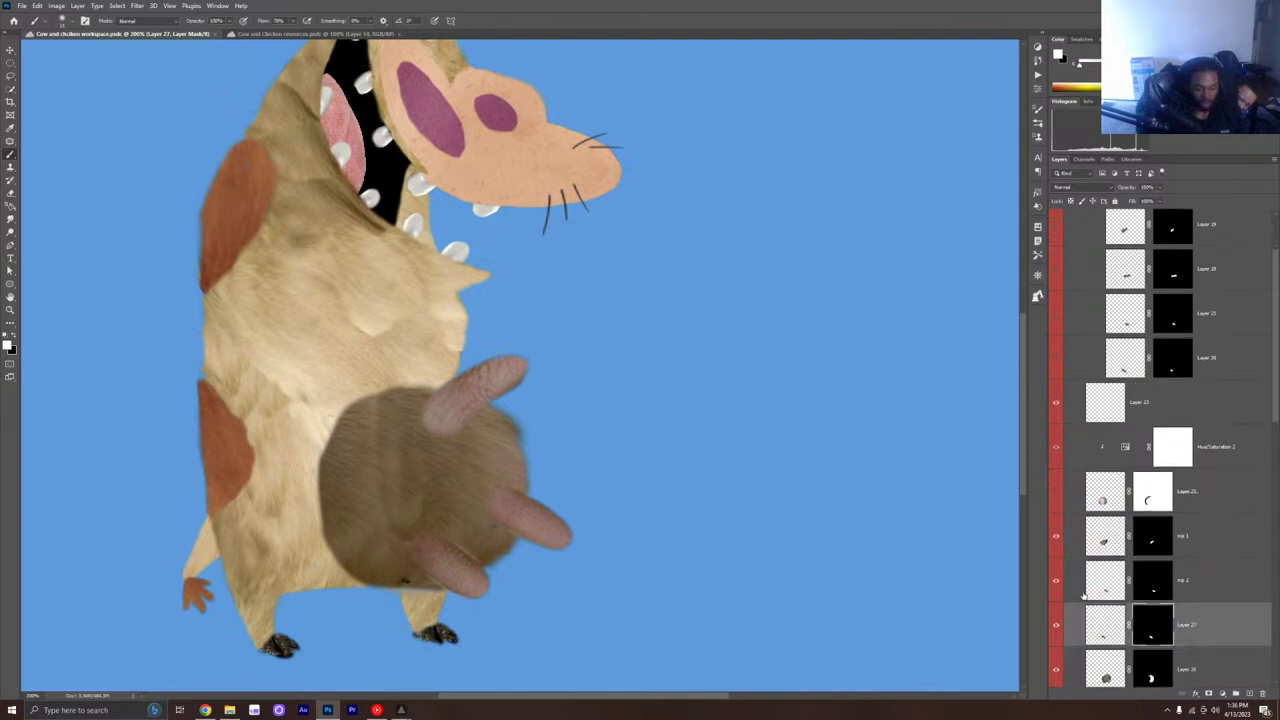
{"action": "scroll", "coordinate": [1082, 598], "scroll_direction": "down", "scroll_amount": 1}
{"action": "scroll", "coordinate": [1082, 598], "scroll_direction": "up", "scroll_amount": 1}
{"action": "scroll", "coordinate": [1081, 599], "scroll_direction": "down", "scroll_amount": 2}
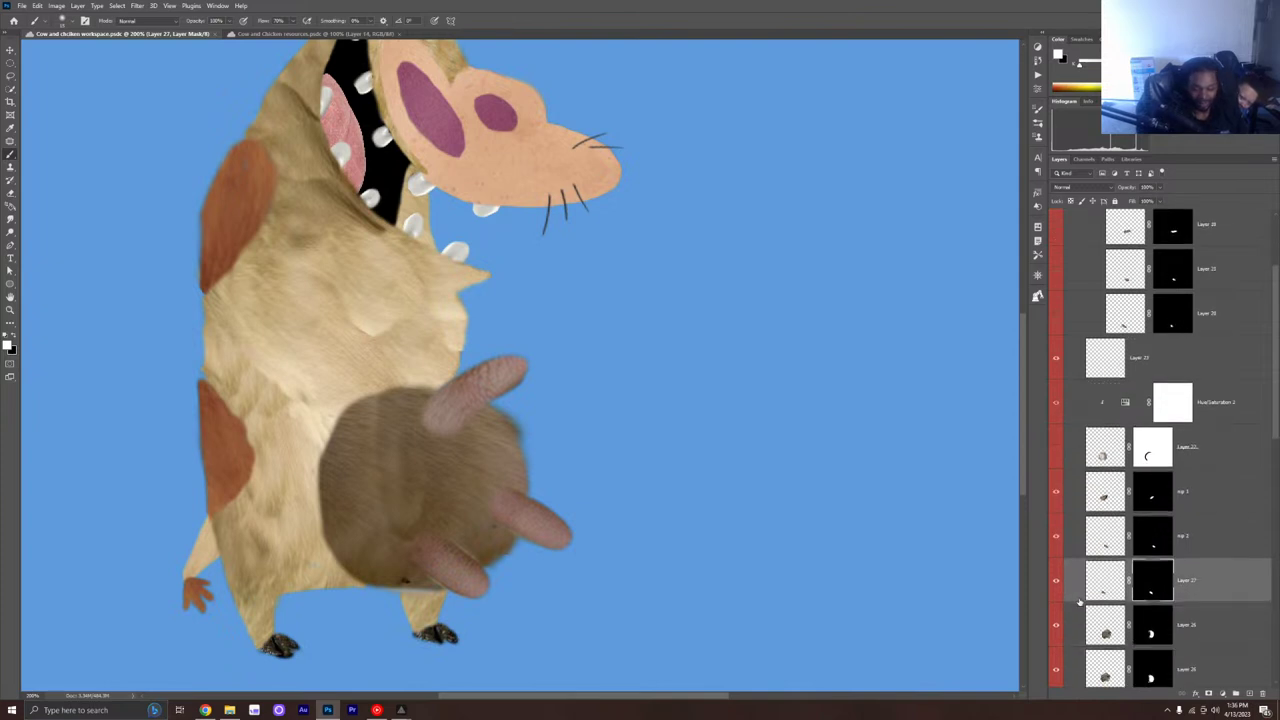
{"action": "left_click", "coordinate": [1058, 549]}
{"action": "left_click", "coordinate": [1058, 549]}
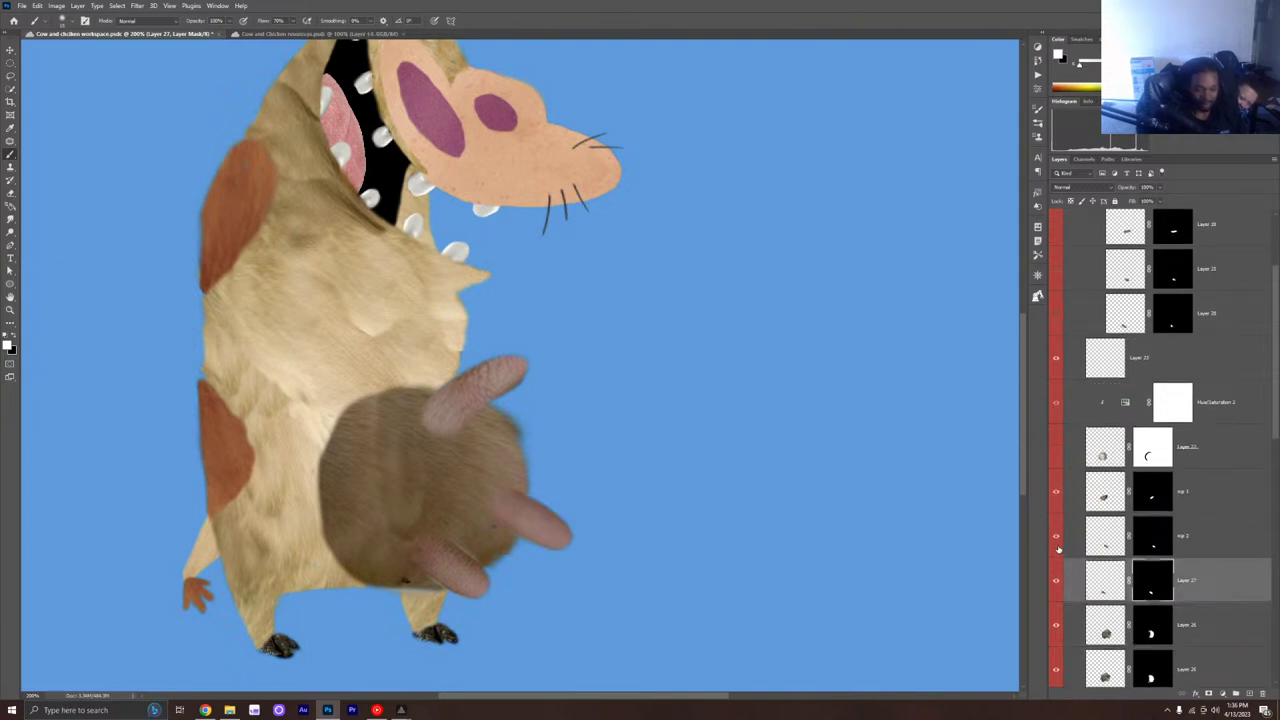
{"action": "left_click", "coordinate": [1062, 498]}
{"action": "left_click", "coordinate": [1062, 498]}
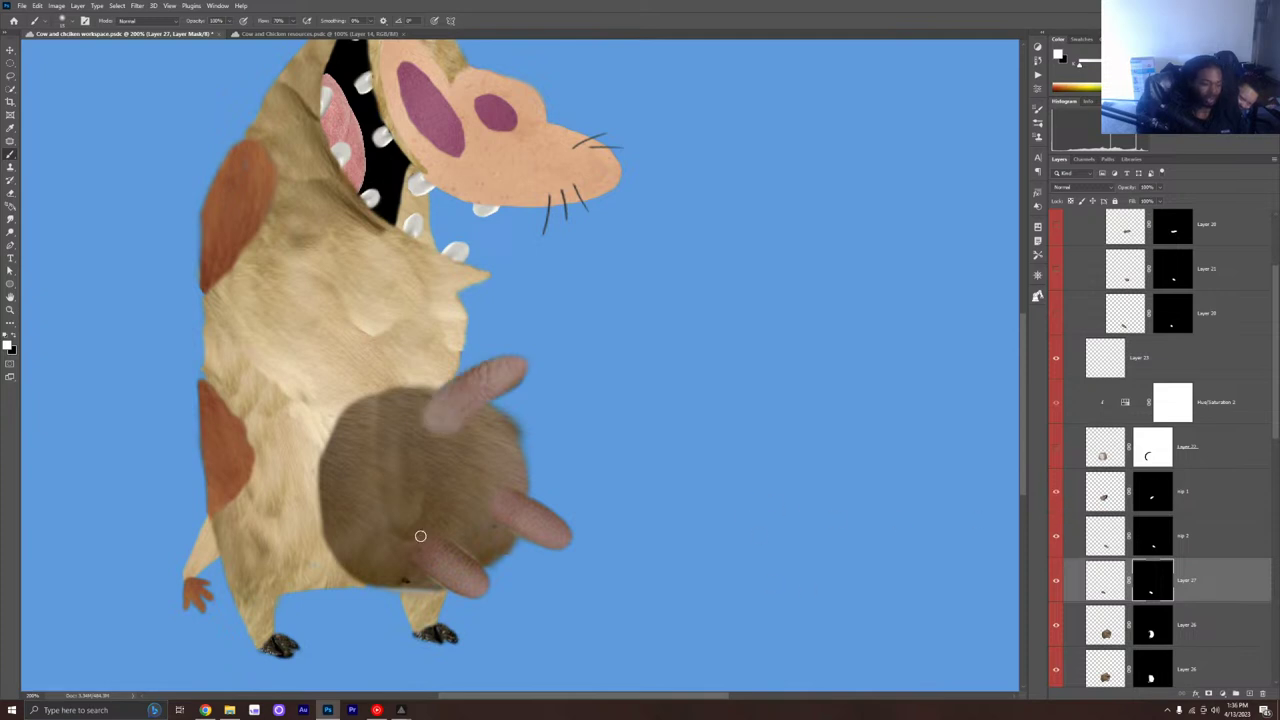
Step: Compare the composite's teats with the udder photos in the Cow and Chicken resources document, toggling nip 1 off and on
{"action": "left_click", "coordinate": [300, 33]}
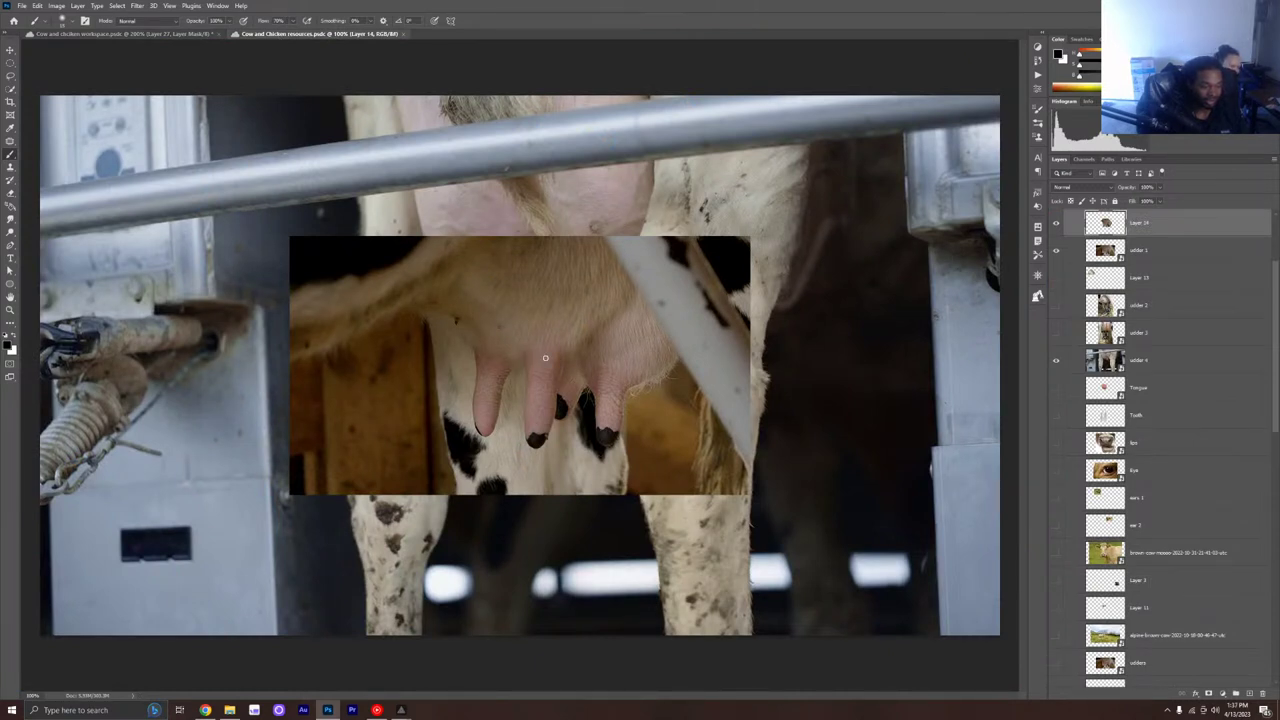
{"action": "left_click", "coordinate": [167, 33]}
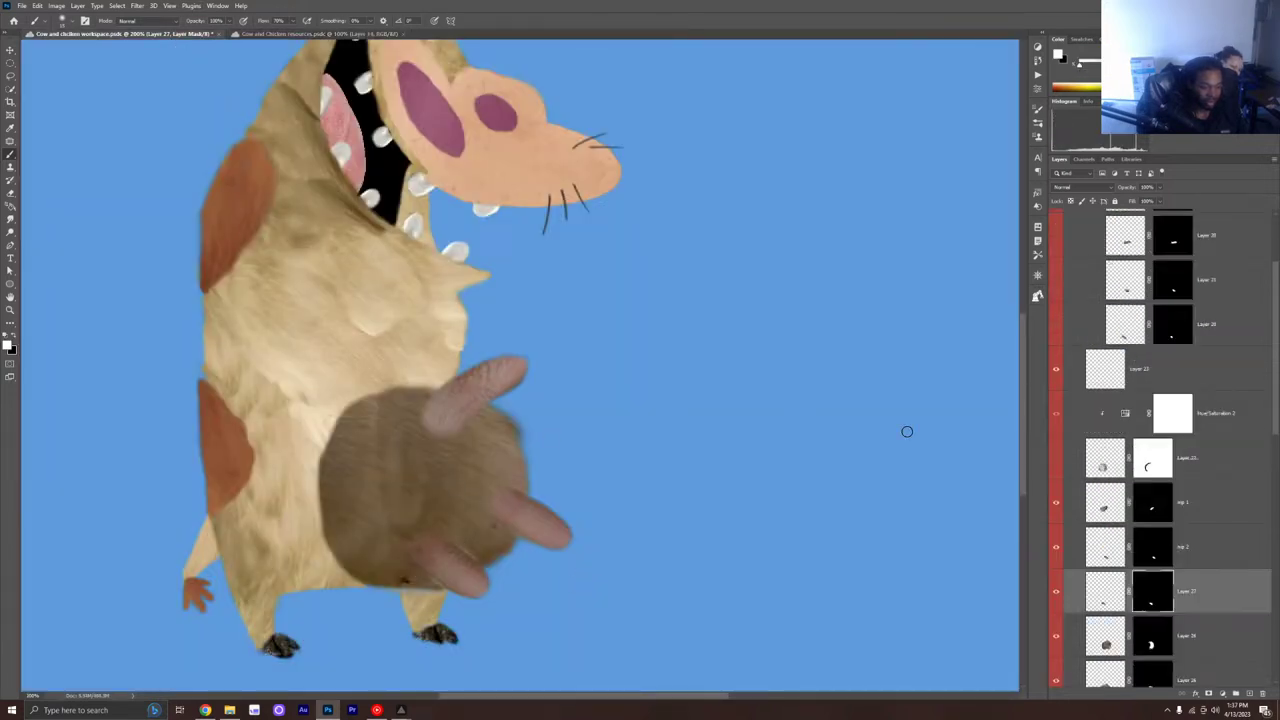
{"action": "left_click", "coordinate": [1056, 504]}
{"action": "left_click", "coordinate": [1056, 504]}
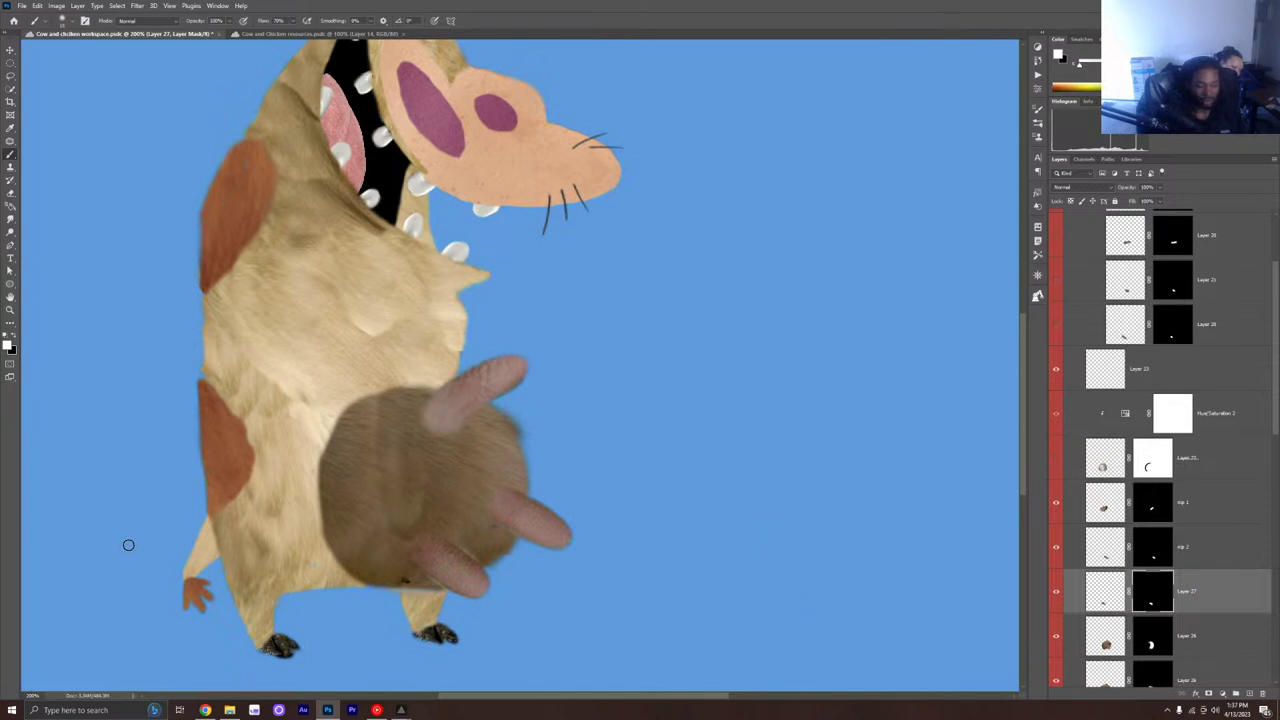
{"action": "key", "text": "ctrl+Tab"}
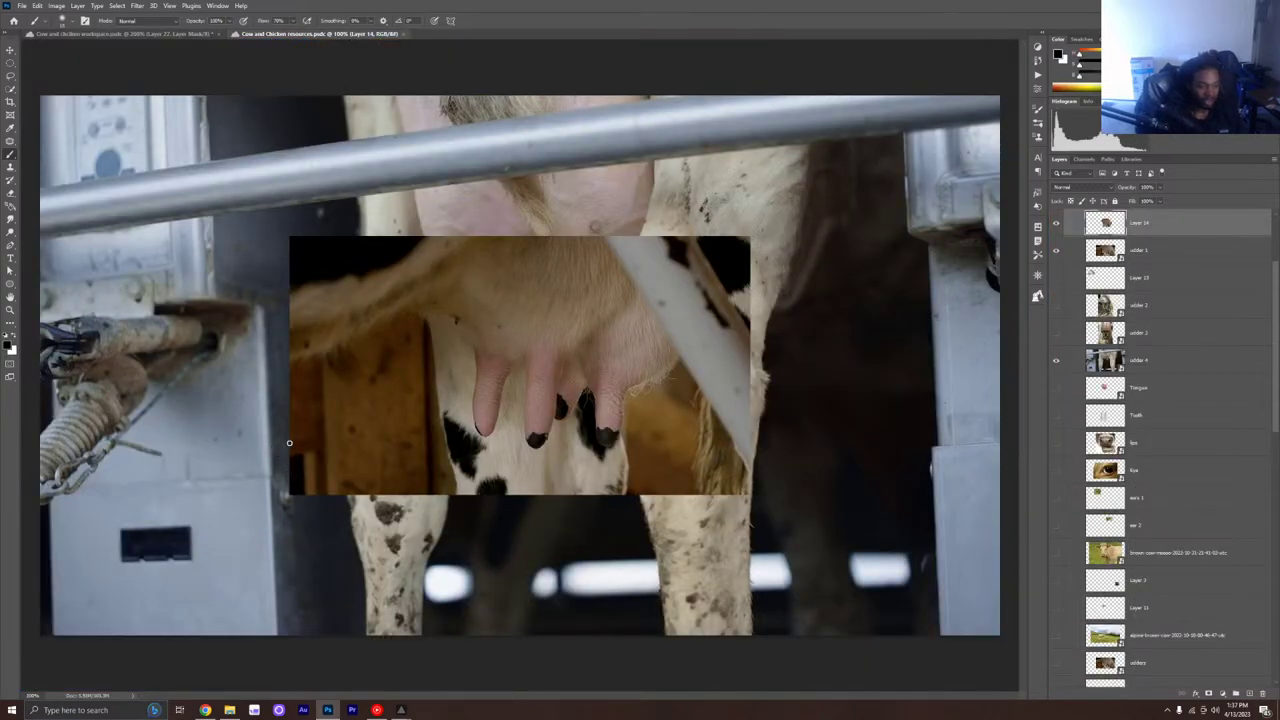
{"action": "left_click", "coordinate": [150, 34]}
{"action": "scroll", "coordinate": [1144, 570], "scroll_direction": "down", "scroll_amount": 3}
{"action": "left_click", "coordinate": [1057, 503]}
{"action": "left_click", "coordinate": [1057, 503]}
Step: Make the Hoof Hand layer visible on the cow's body
{"action": "scroll", "coordinate": [1080, 549], "scroll_direction": "down", "scroll_amount": 1}
{"action": "scroll", "coordinate": [1079, 549], "scroll_direction": "down", "scroll_amount": 3}
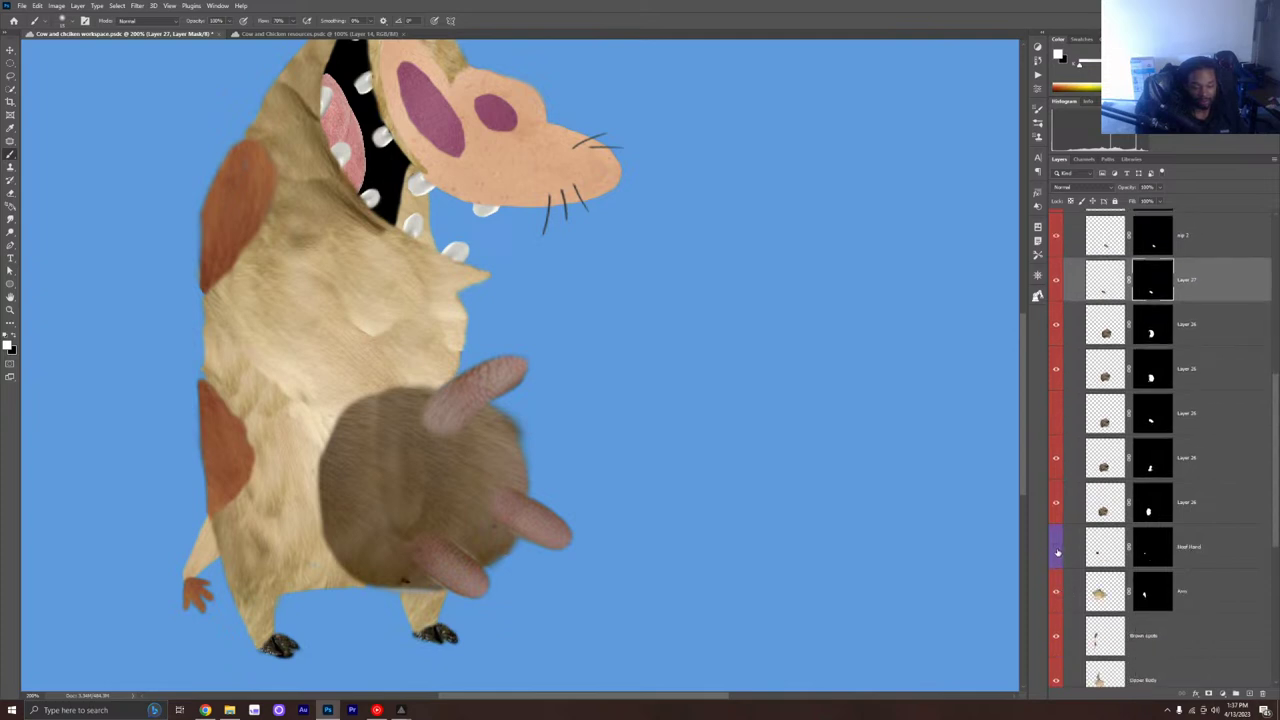
{"action": "left_click", "coordinate": [1056, 548]}
{"action": "left_click", "coordinate": [1056, 548]}
{"action": "left_click", "coordinate": [1056, 548]}
{"action": "left_click", "coordinate": [1056, 548]}
{"action": "left_click", "coordinate": [1056, 548]}
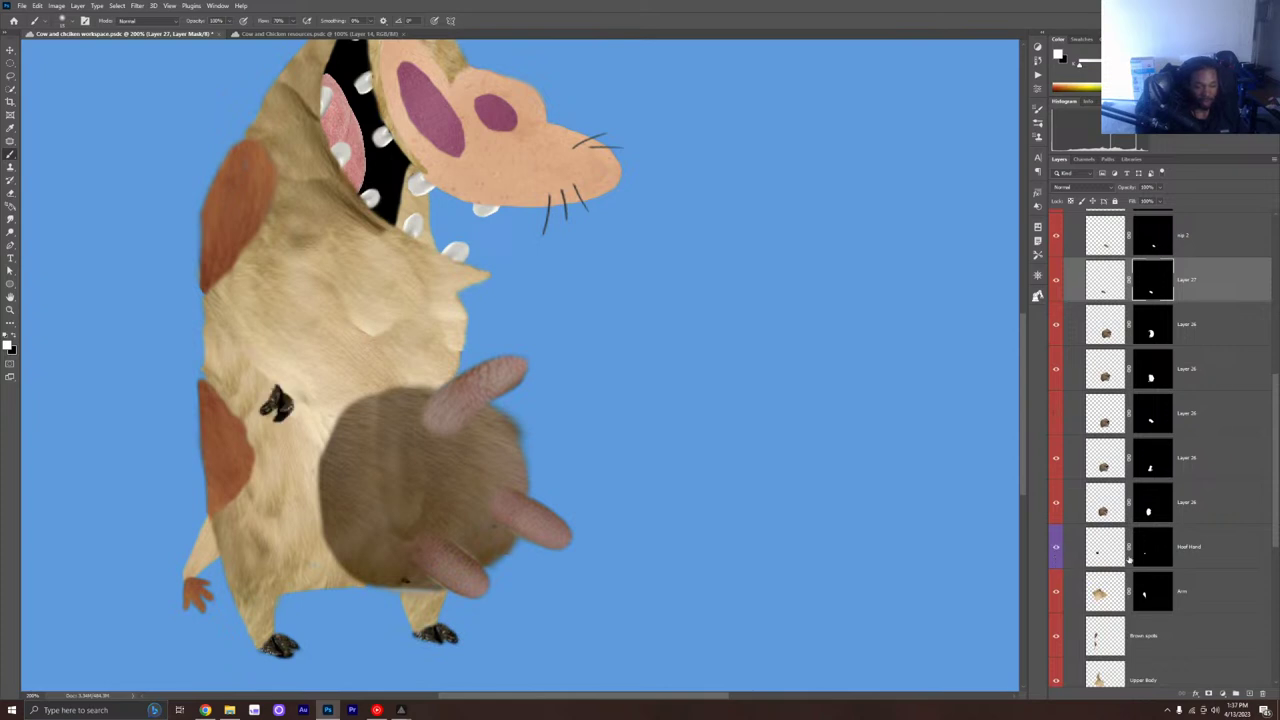
Step: Examine the udder layers by toggling Layer 27 and the pink udder layer directly above nip 1, leaving their visibility as it was
{"action": "scroll", "coordinate": [1089, 515], "scroll_direction": "up", "scroll_amount": 3}
{"action": "scroll", "coordinate": [1089, 515], "scroll_direction": "up", "scroll_amount": 2}
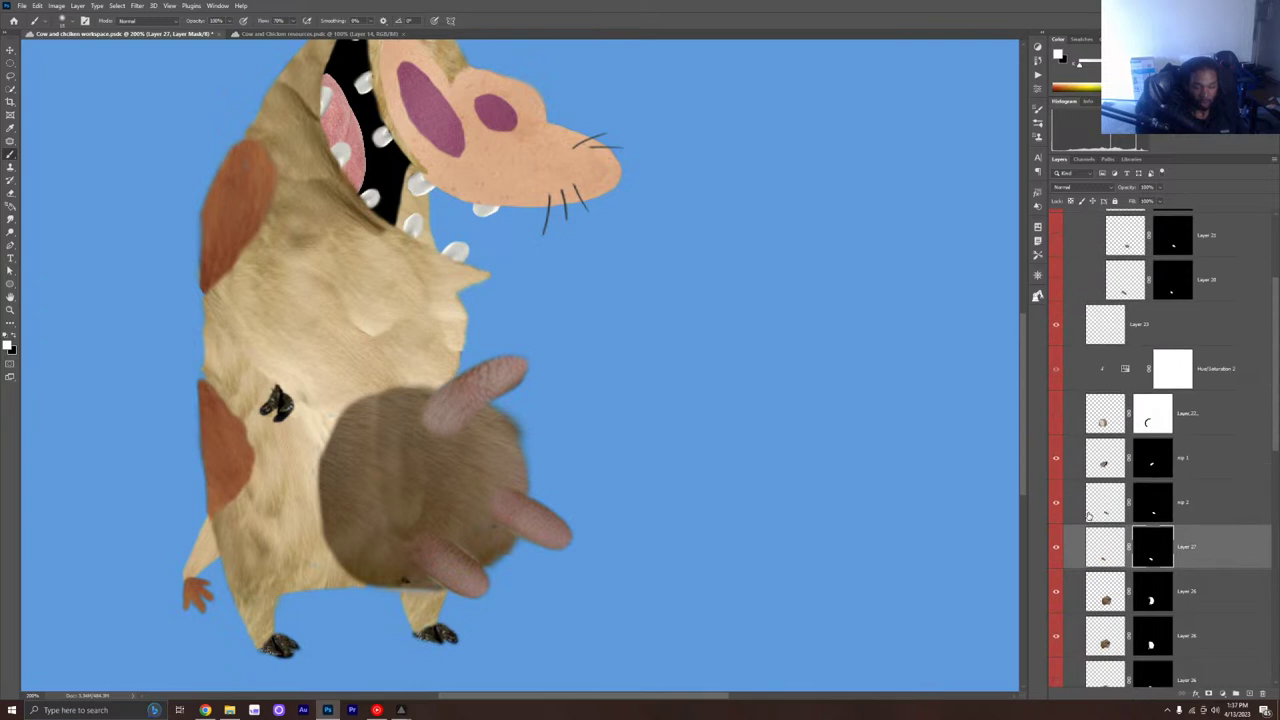
{"action": "scroll", "coordinate": [1089, 515], "scroll_direction": "down", "scroll_amount": 2}
{"action": "scroll", "coordinate": [1089, 515], "scroll_direction": "up", "scroll_amount": 1}
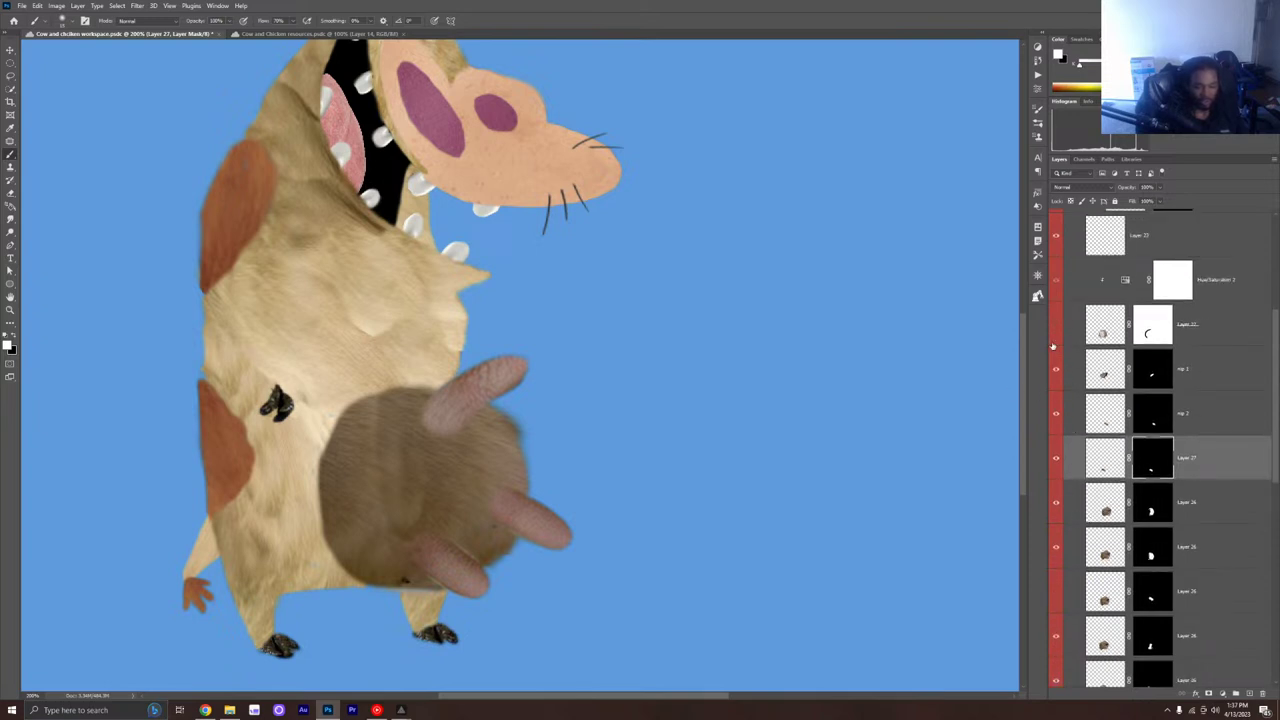
{"action": "scroll", "coordinate": [1120, 383], "scroll_direction": "up", "scroll_amount": 1}
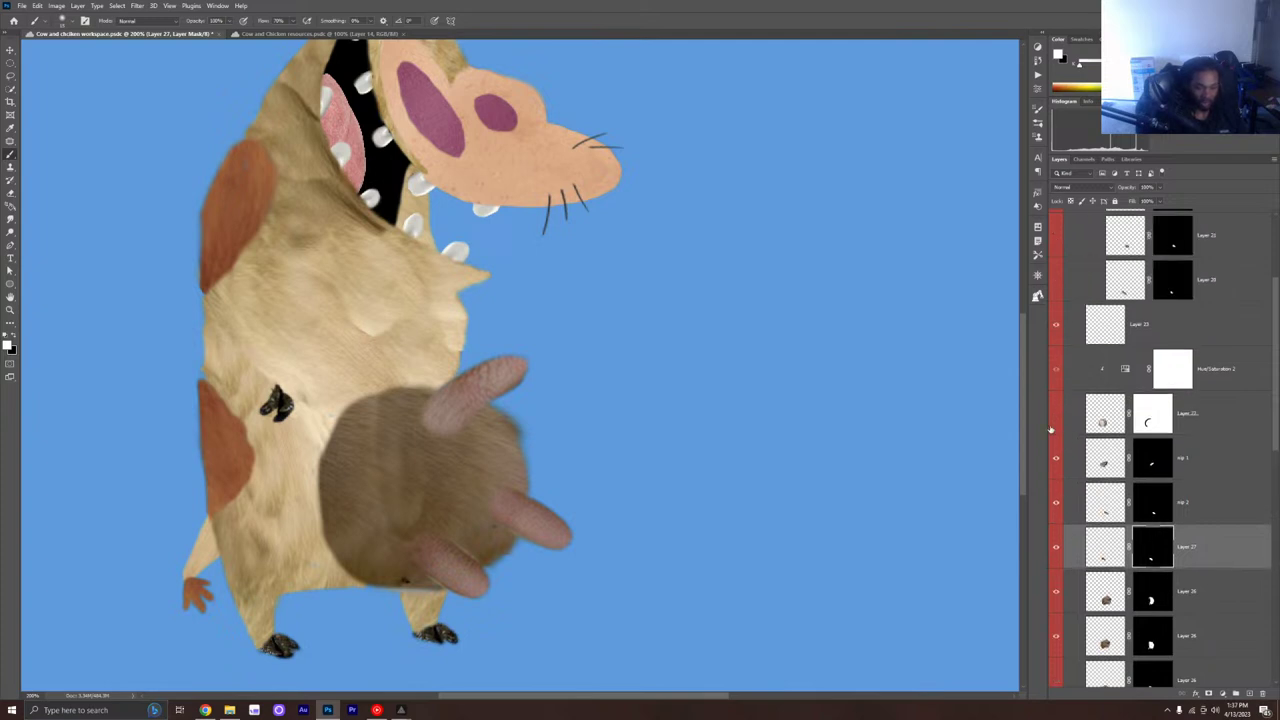
{"action": "scroll", "coordinate": [1051, 440], "scroll_direction": "down", "scroll_amount": 1}
{"action": "scroll", "coordinate": [1051, 465], "scroll_direction": "down", "scroll_amount": 2}
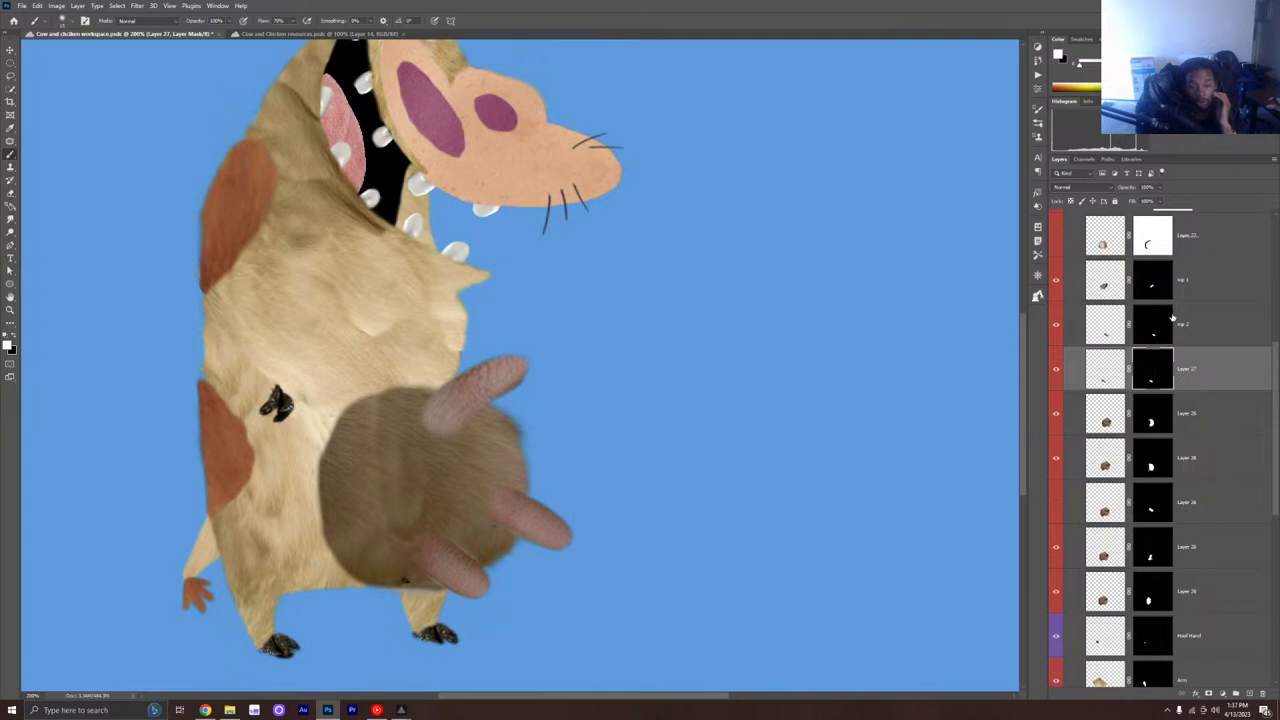
{"action": "left_click", "coordinate": [1055, 369]}
{"action": "left_click", "coordinate": [1055, 369]}
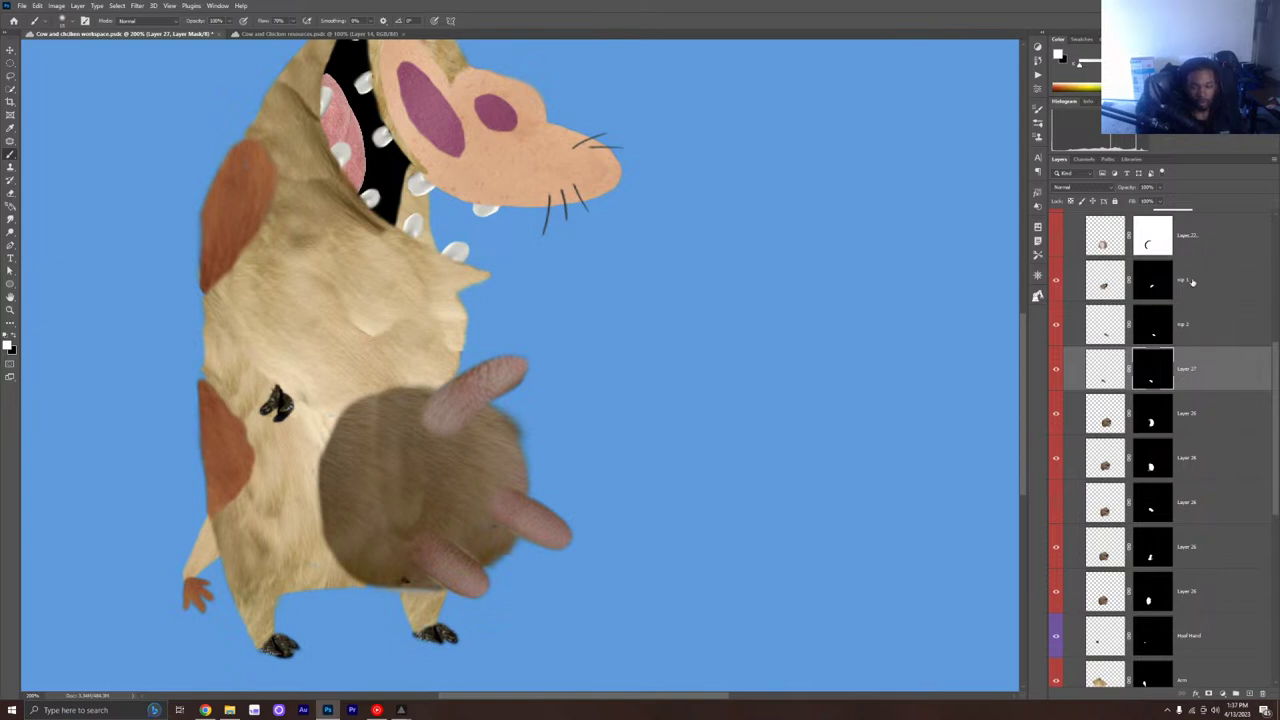
{"action": "scroll", "coordinate": [1128, 281], "scroll_direction": "up", "scroll_amount": 1}
{"action": "left_click", "coordinate": [1054, 283]}
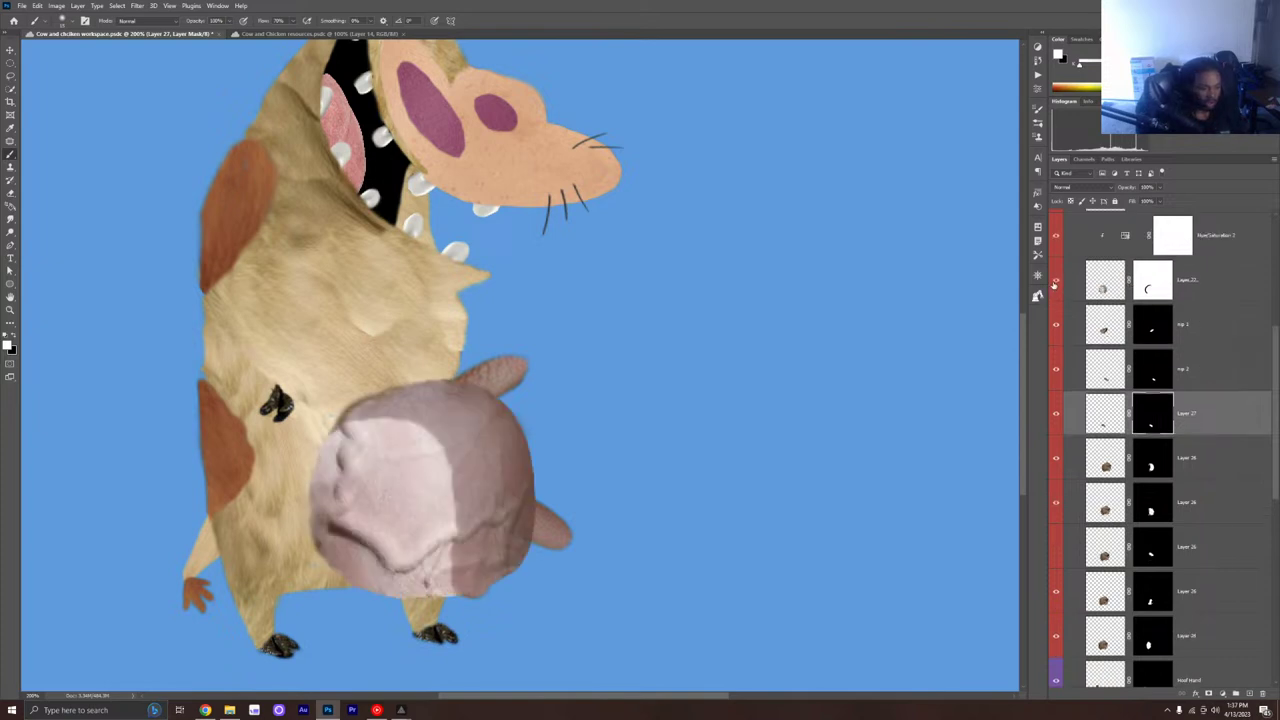
{"action": "left_click", "coordinate": [1054, 283]}
{"action": "scroll", "coordinate": [1199, 369], "scroll_direction": "up", "scroll_amount": 3}
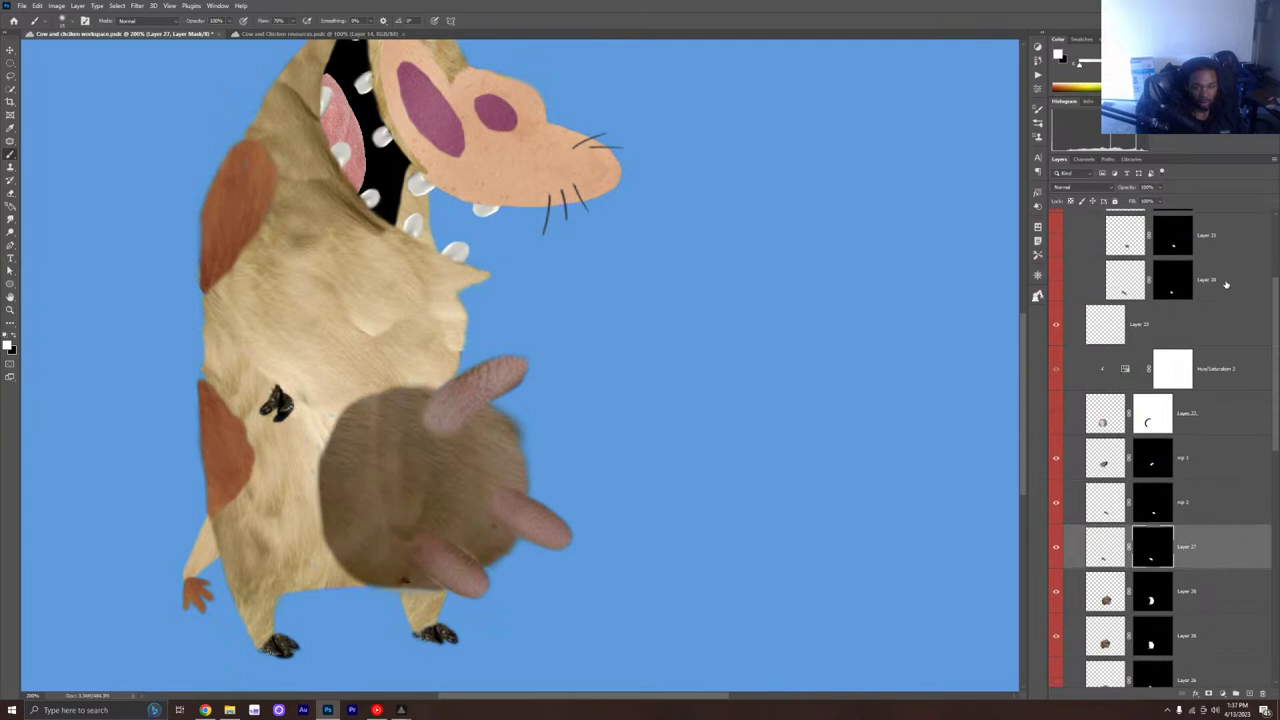
{"action": "scroll", "coordinate": [1203, 450], "scroll_direction": "down", "scroll_amount": 1}
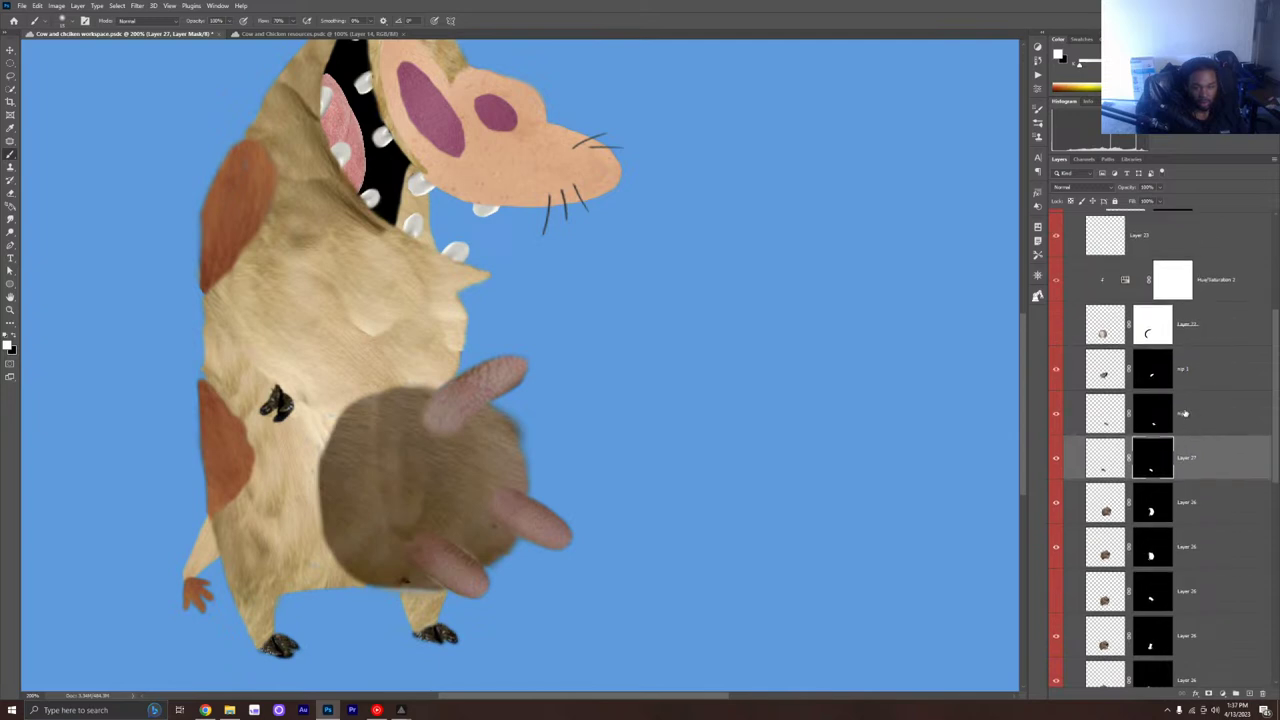
Step: Group the nip 1, nip 2 and Layer 27 teat layers and name the group Nips
{"action": "left_click", "coordinate": [1197, 372]}
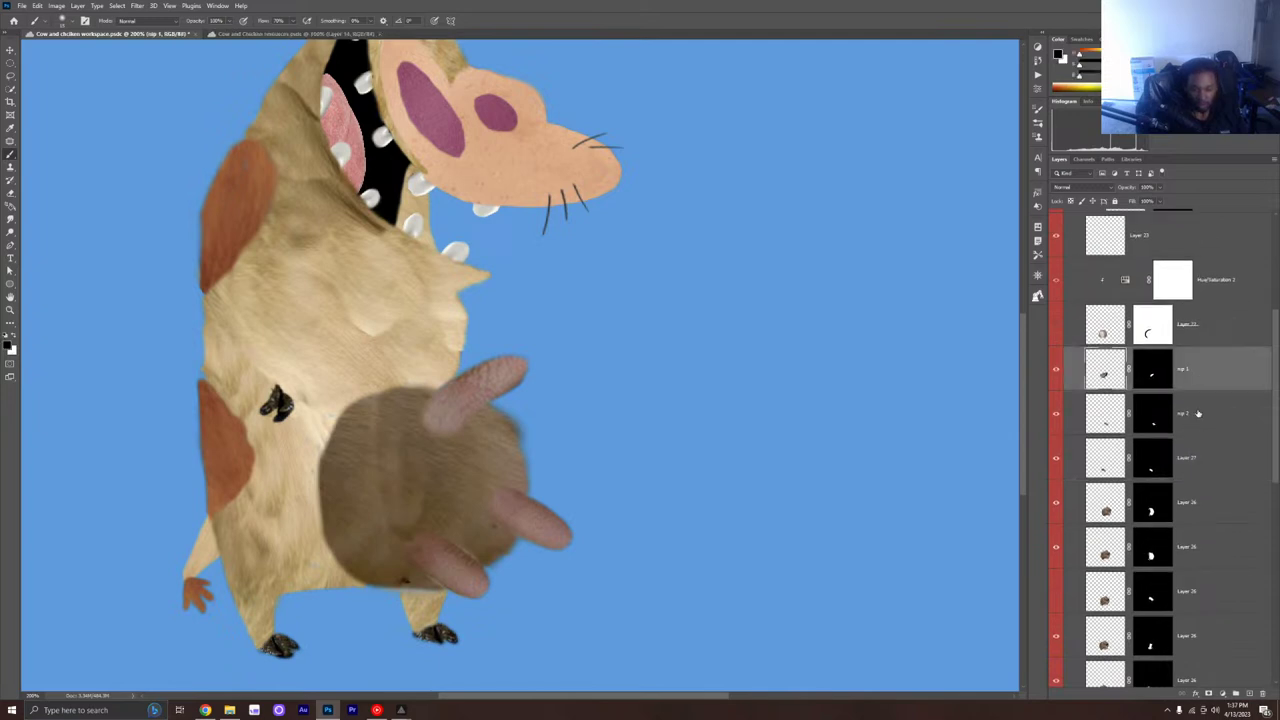
{"action": "left_click", "coordinate": [1218, 468], "text": "shift"}
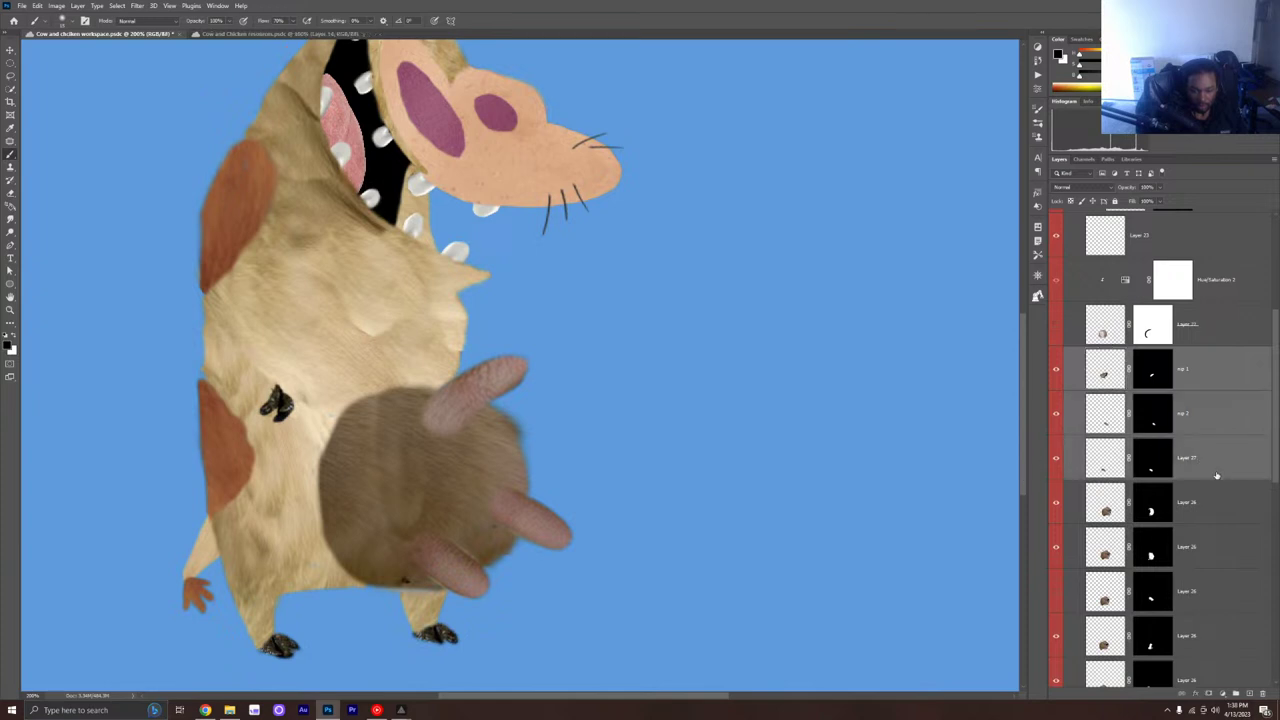
{"action": "left_click", "coordinate": [1235, 693]}
{"action": "double_click", "coordinate": [1118, 354]}
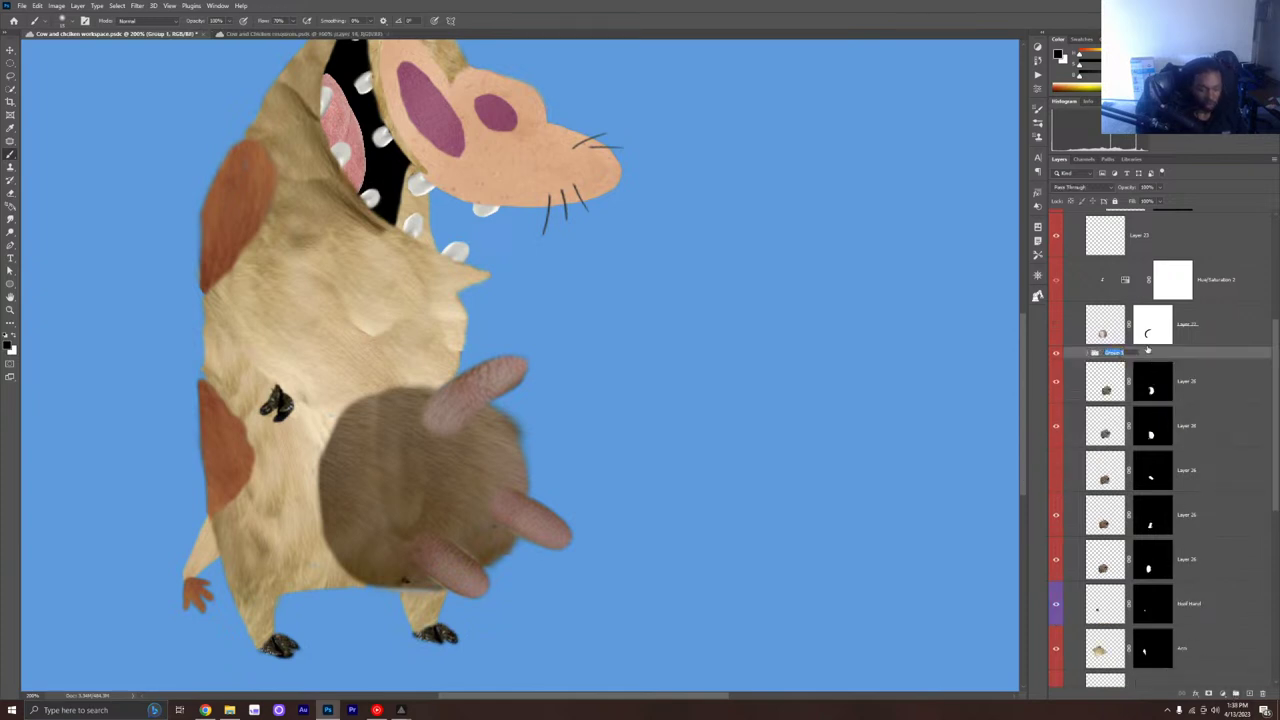
{"action": "type", "text": "Nips"}
{"action": "key", "text": "Return"}
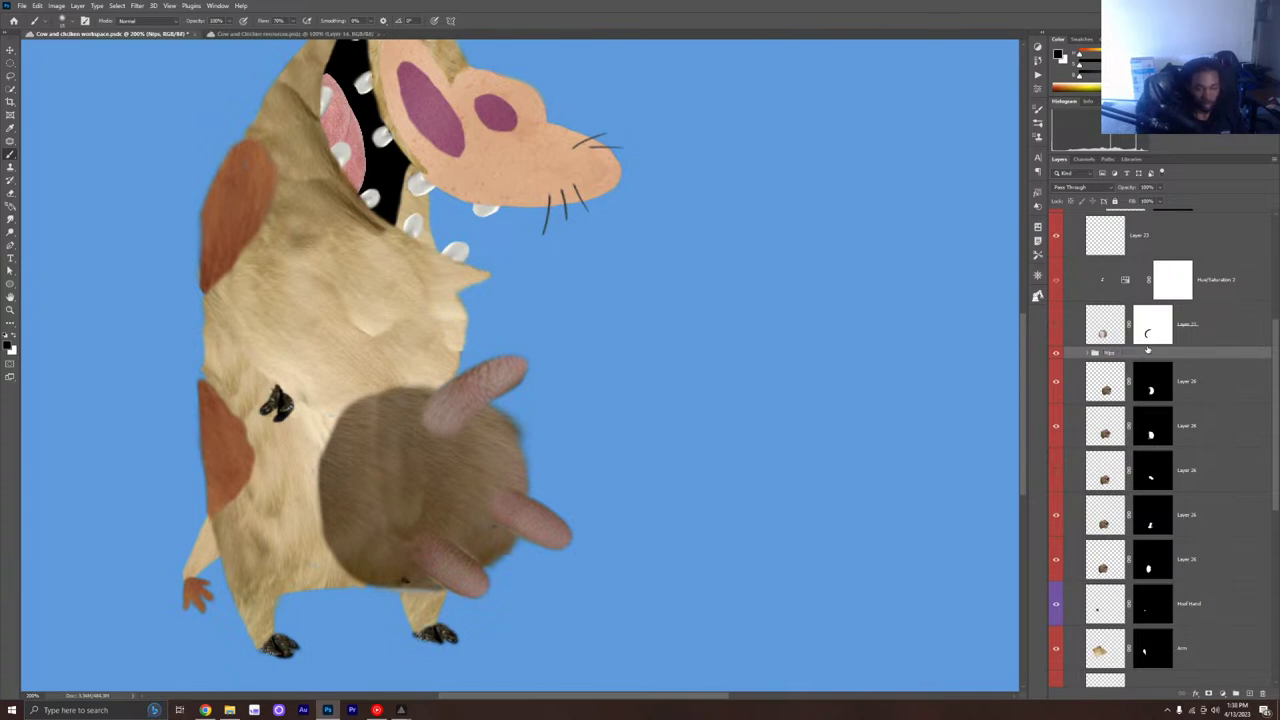
Step: Group the five furry Layer 26 udder layers below the Nips group and name the group Udders
{"action": "left_click", "coordinate": [1063, 393]}
{"action": "left_click", "coordinate": [1063, 393]}
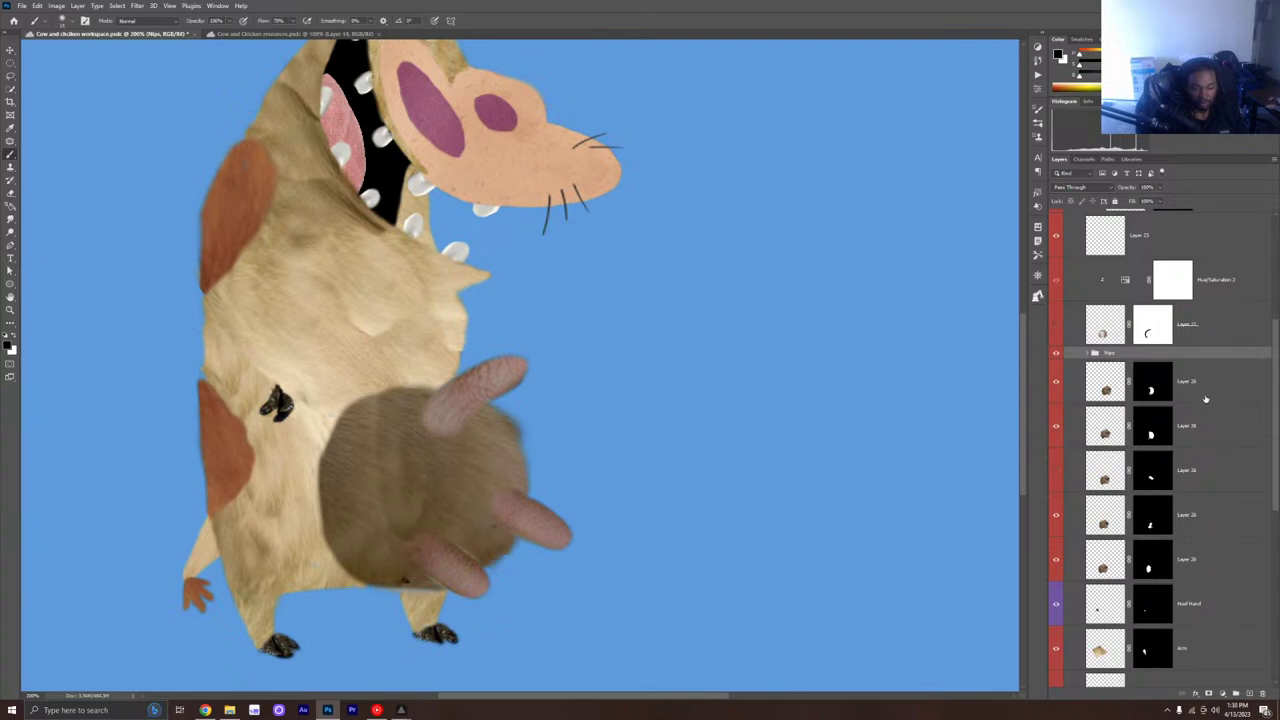
{"action": "left_click", "coordinate": [1207, 398]}
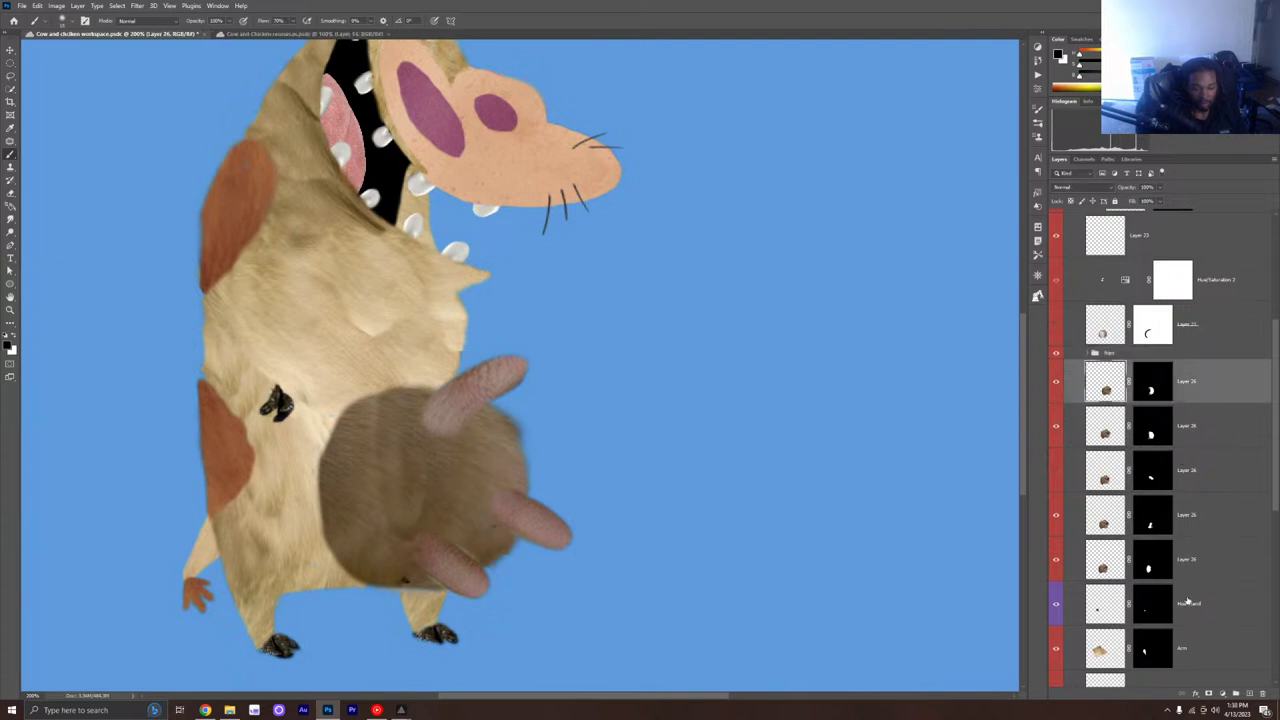
{"action": "left_click", "coordinate": [1211, 564], "text": "shift"}
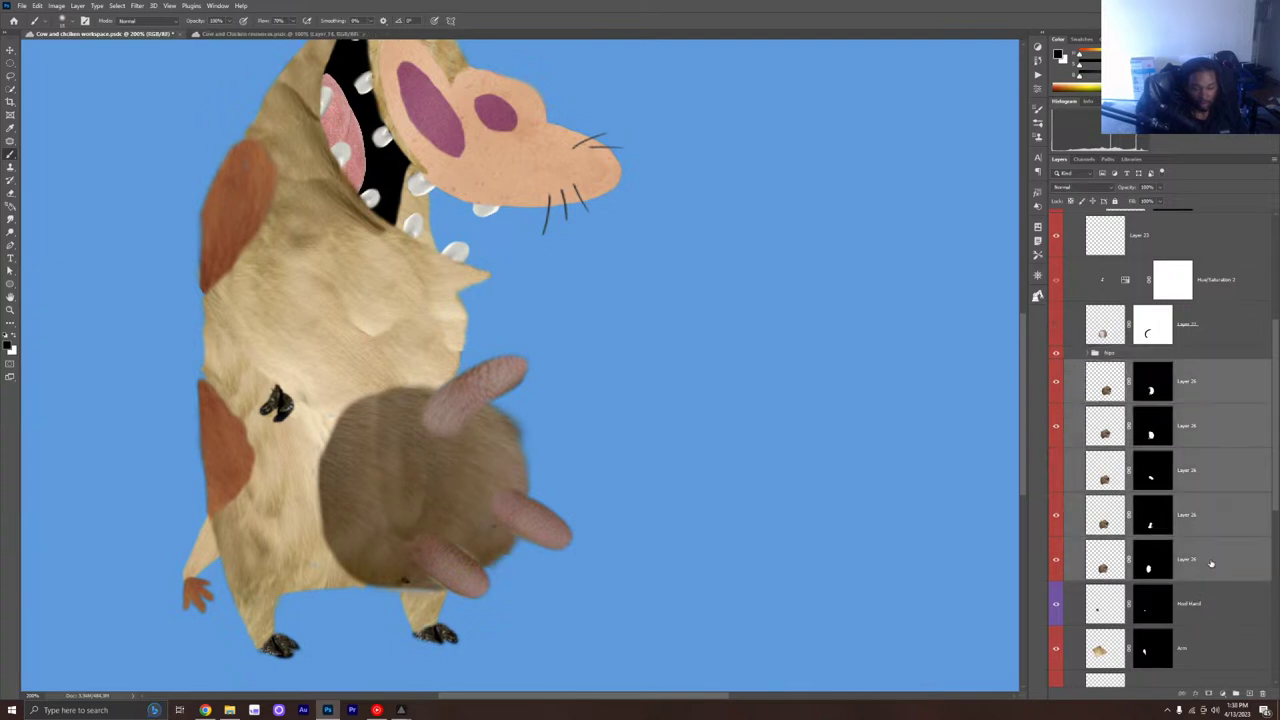
{"action": "left_click", "coordinate": [1235, 693]}
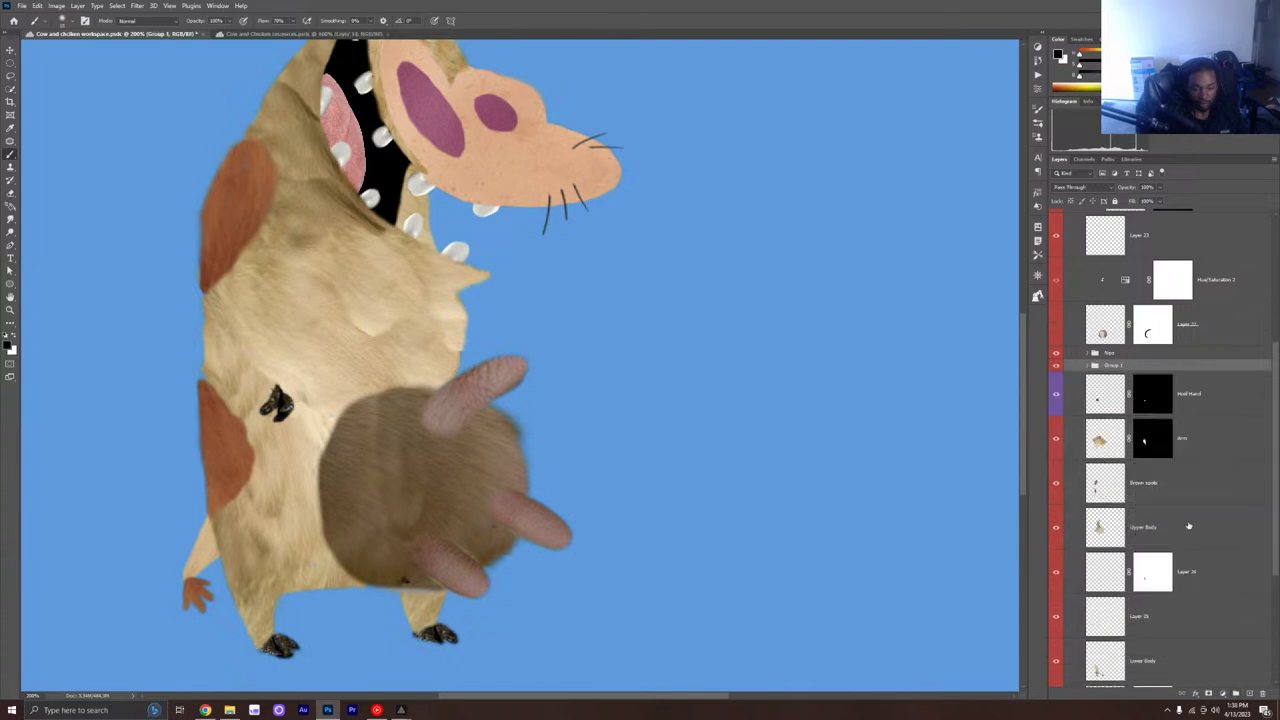
{"action": "double_click", "coordinate": [1113, 366]}
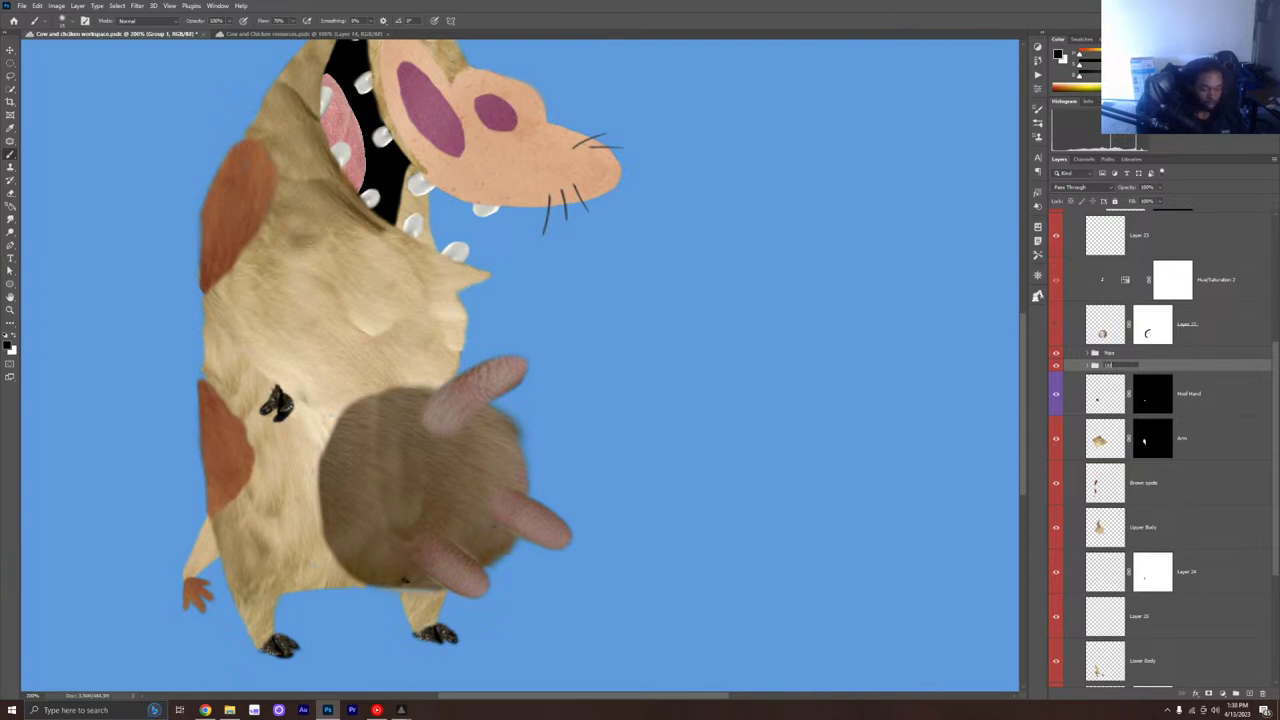
{"action": "type", "text": "Udders"}
{"action": "key", "text": "Return"}
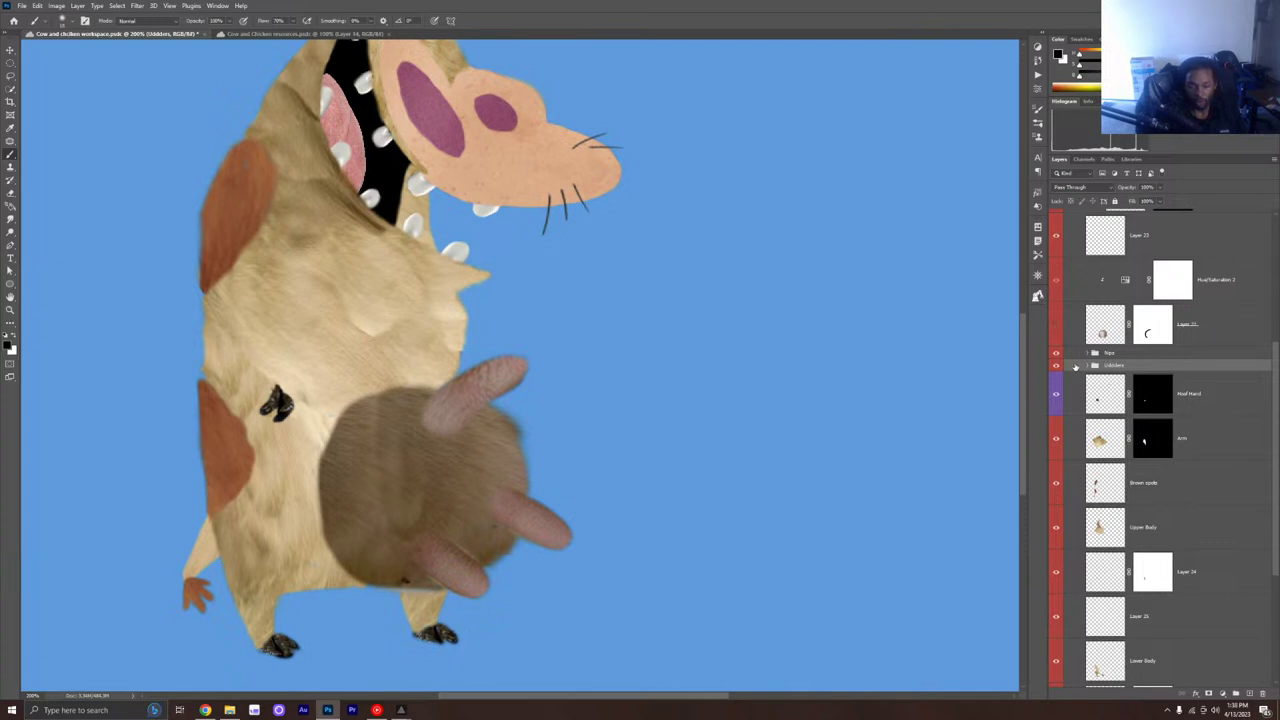
Step: Check the contents of the new Udders group, expand the Nips group and show the Layer 1 sketch overlay
{"action": "left_click", "coordinate": [1089, 366]}
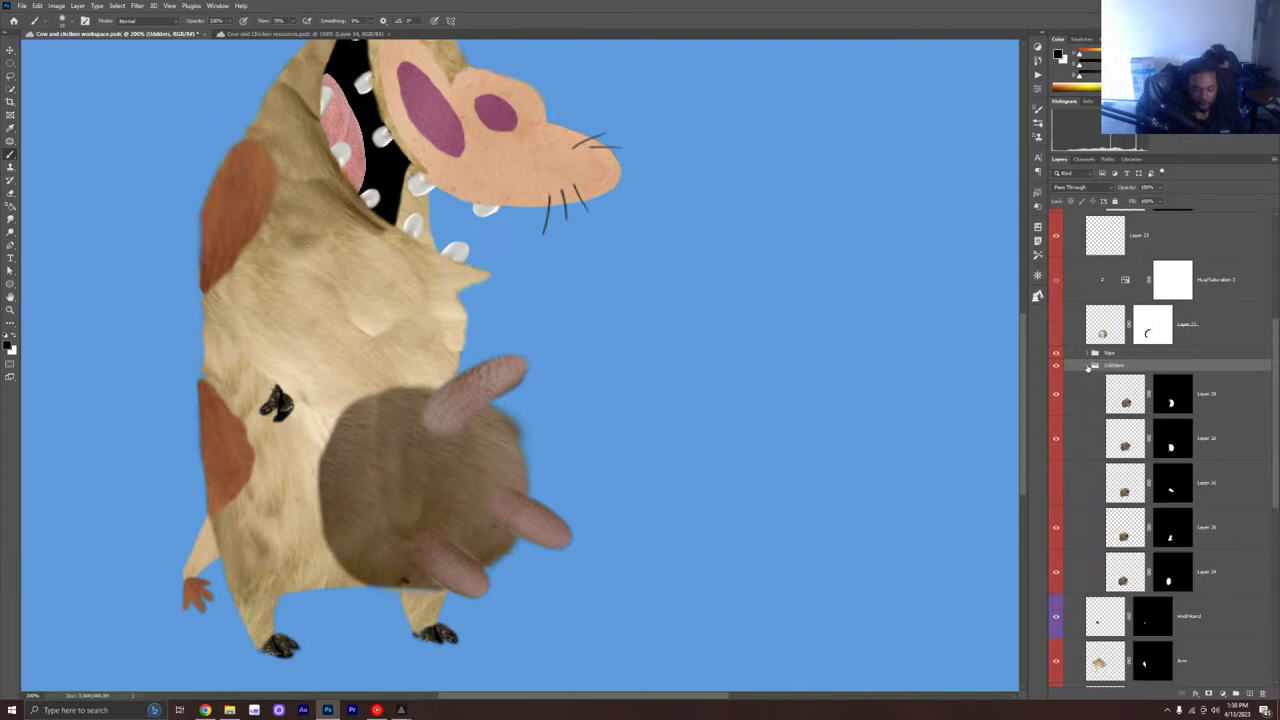
{"action": "left_click", "coordinate": [1089, 366]}
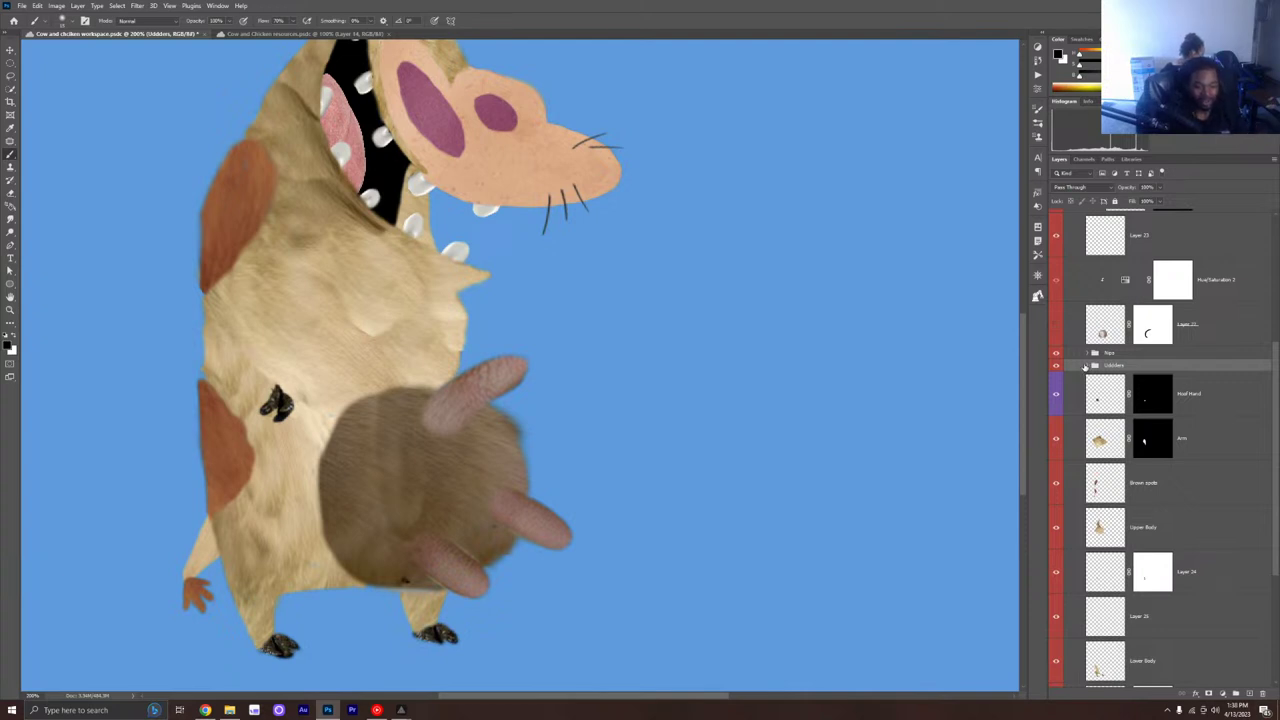
{"action": "left_click", "coordinate": [1093, 353]}
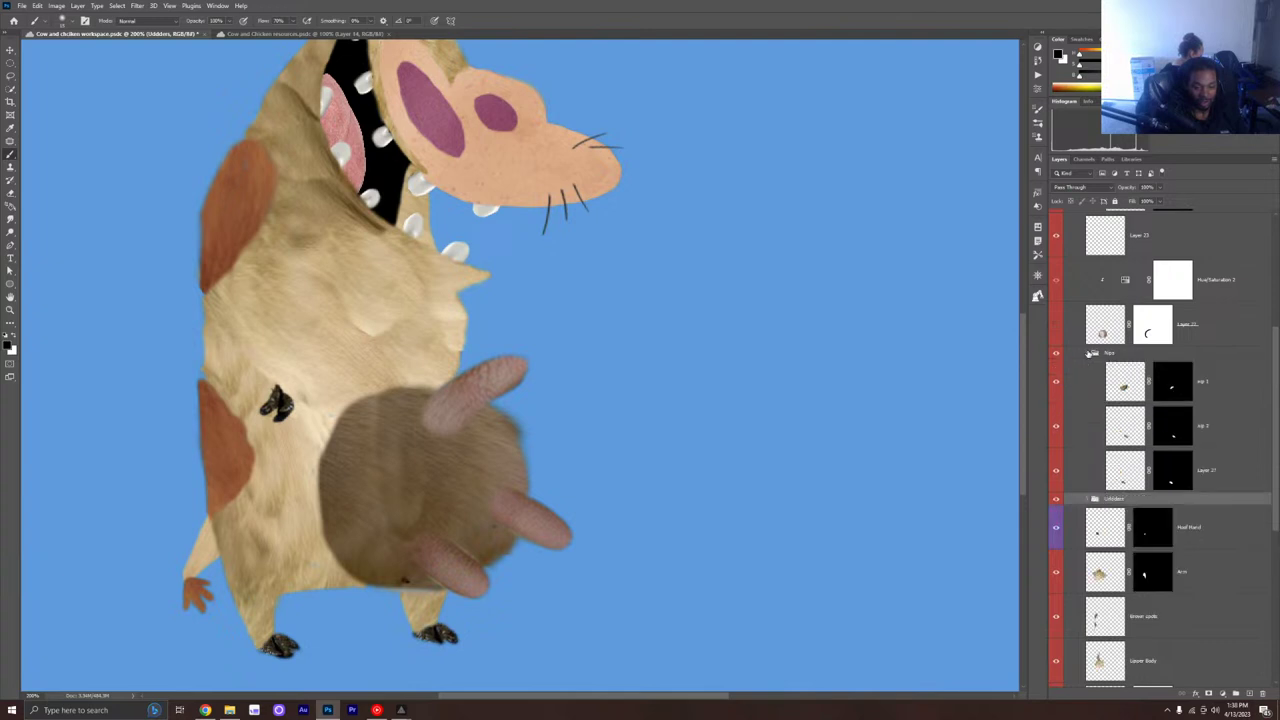
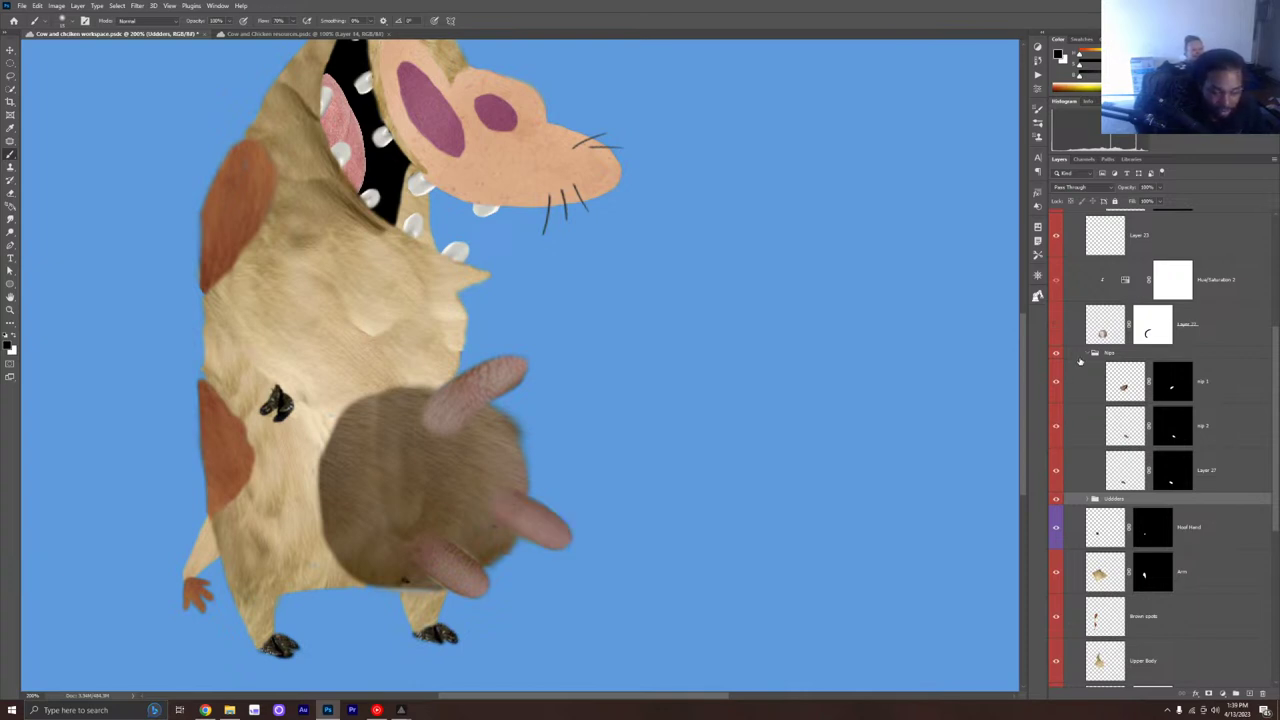
{"action": "scroll", "coordinate": [1162, 290], "scroll_direction": "up", "scroll_amount": 4}
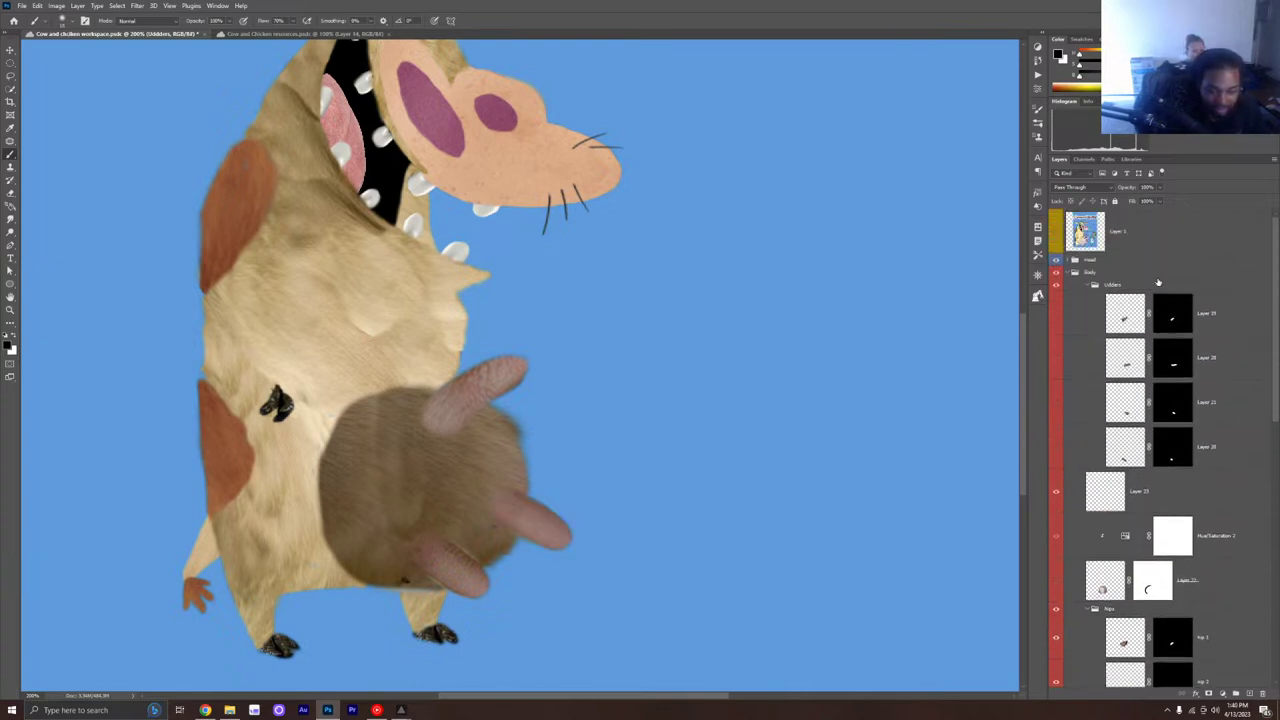
{"action": "left_click", "coordinate": [1057, 231]}
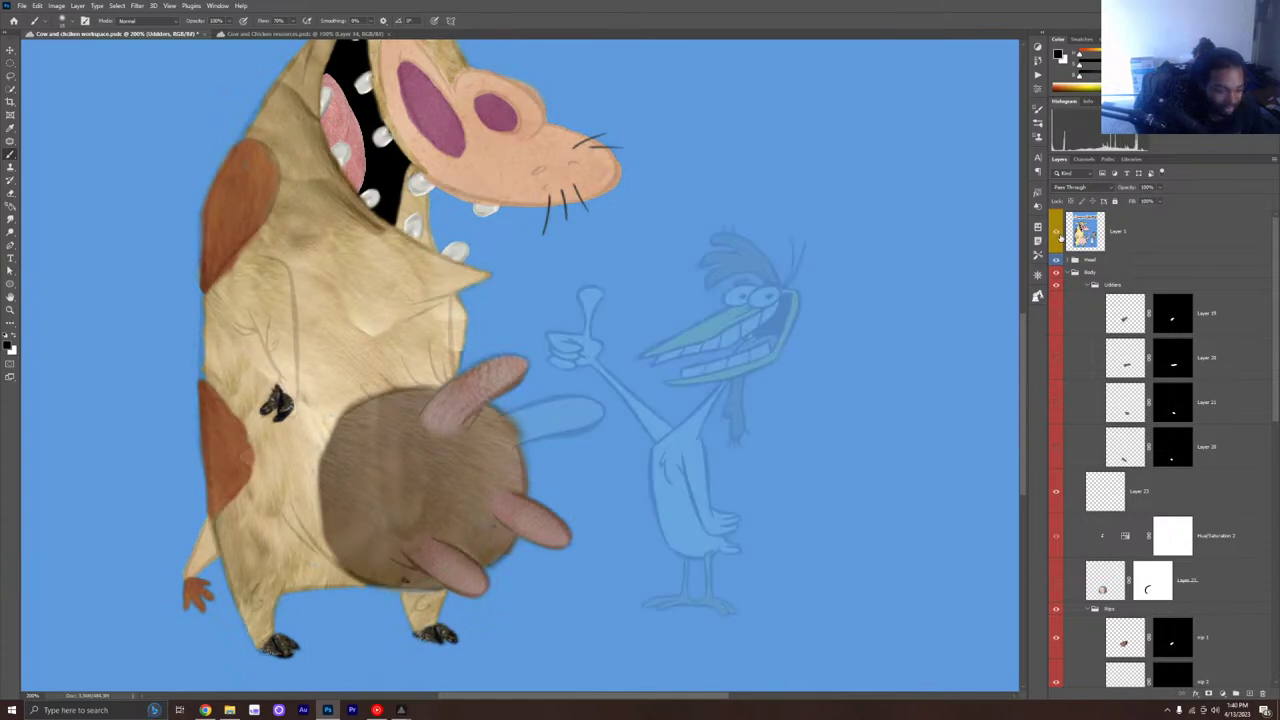
{"action": "scroll", "coordinate": [1144, 341], "scroll_direction": "down", "scroll_amount": 1}
{"action": "scroll", "coordinate": [1146, 505], "scroll_direction": "down", "scroll_amount": 1}
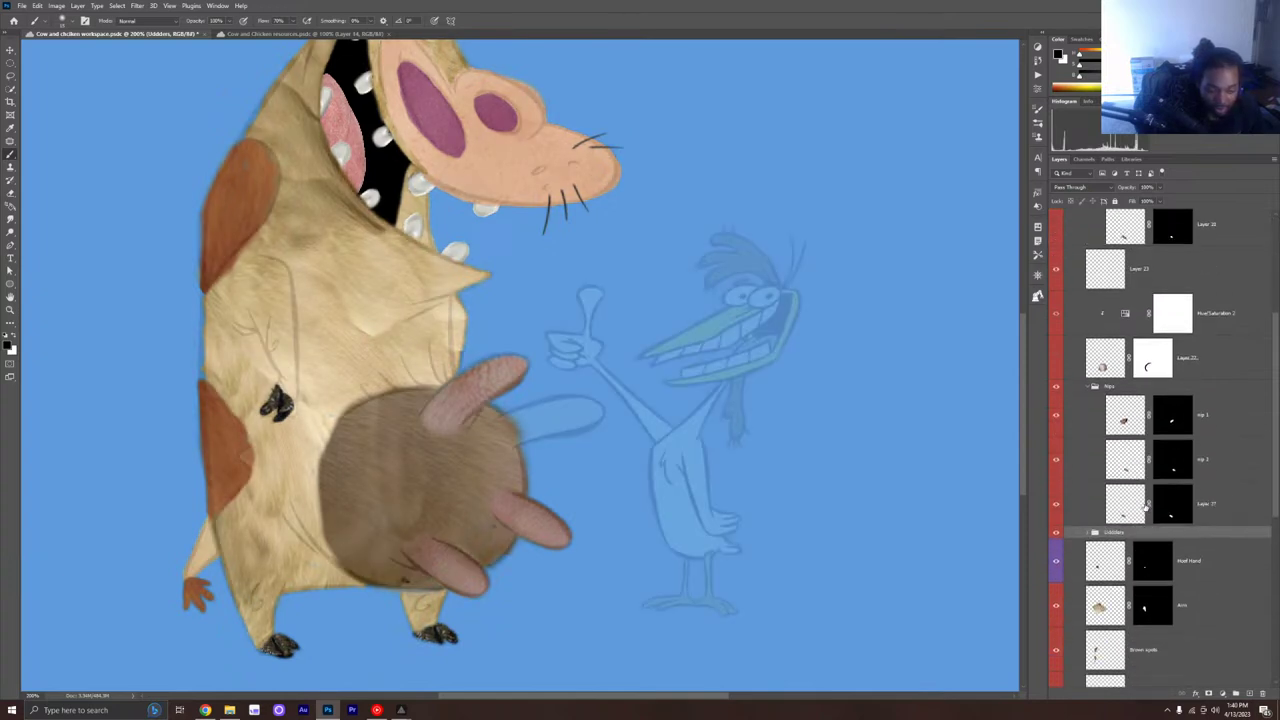
Step: Compare nip 1 and nip 2 with the sketched teats by toggling each layer off and on
{"action": "left_click", "coordinate": [1057, 416]}
{"action": "left_click", "coordinate": [1057, 416]}
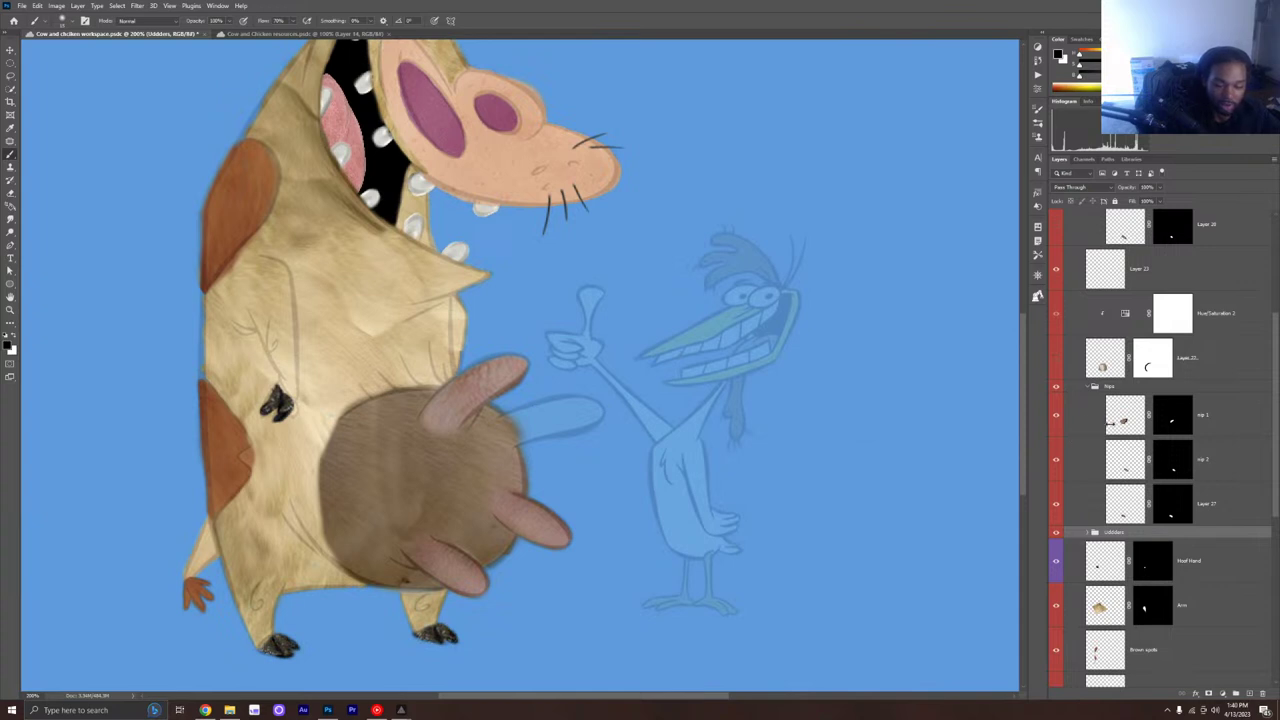
{"action": "left_click", "coordinate": [1056, 416]}
{"action": "left_click", "coordinate": [1056, 416]}
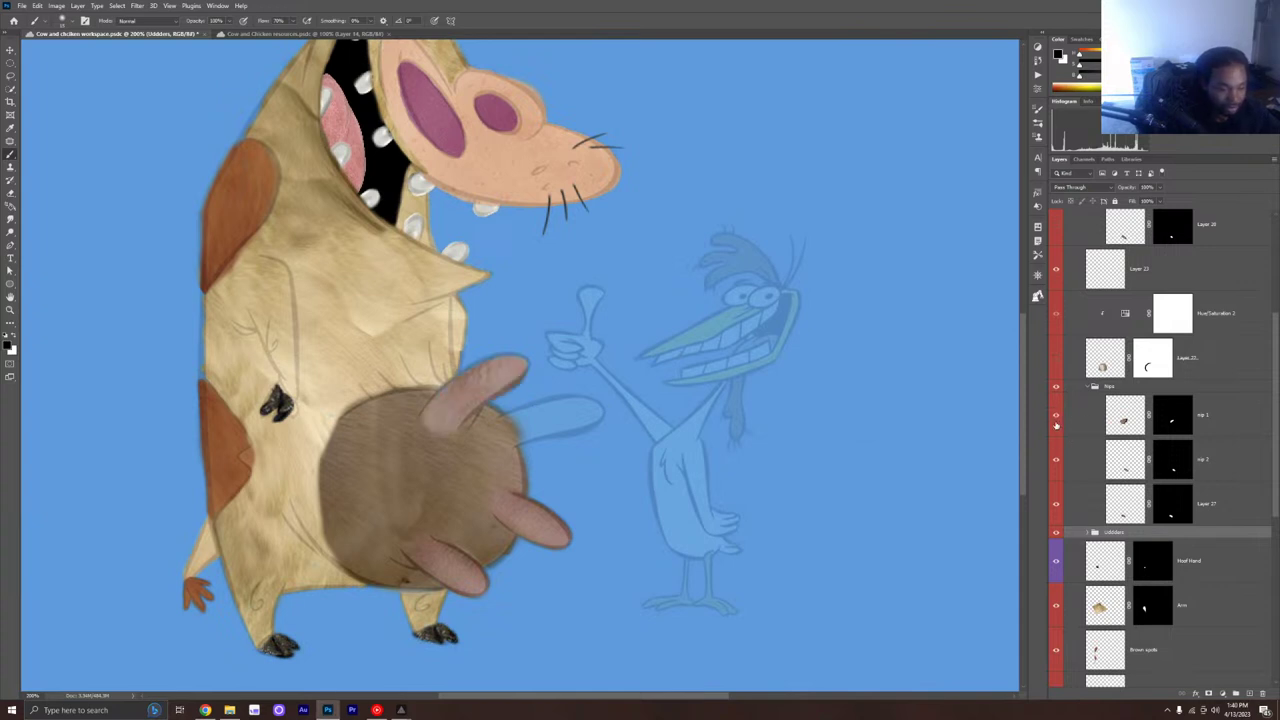
{"action": "left_click", "coordinate": [1055, 460]}
{"action": "left_click", "coordinate": [1055, 460]}
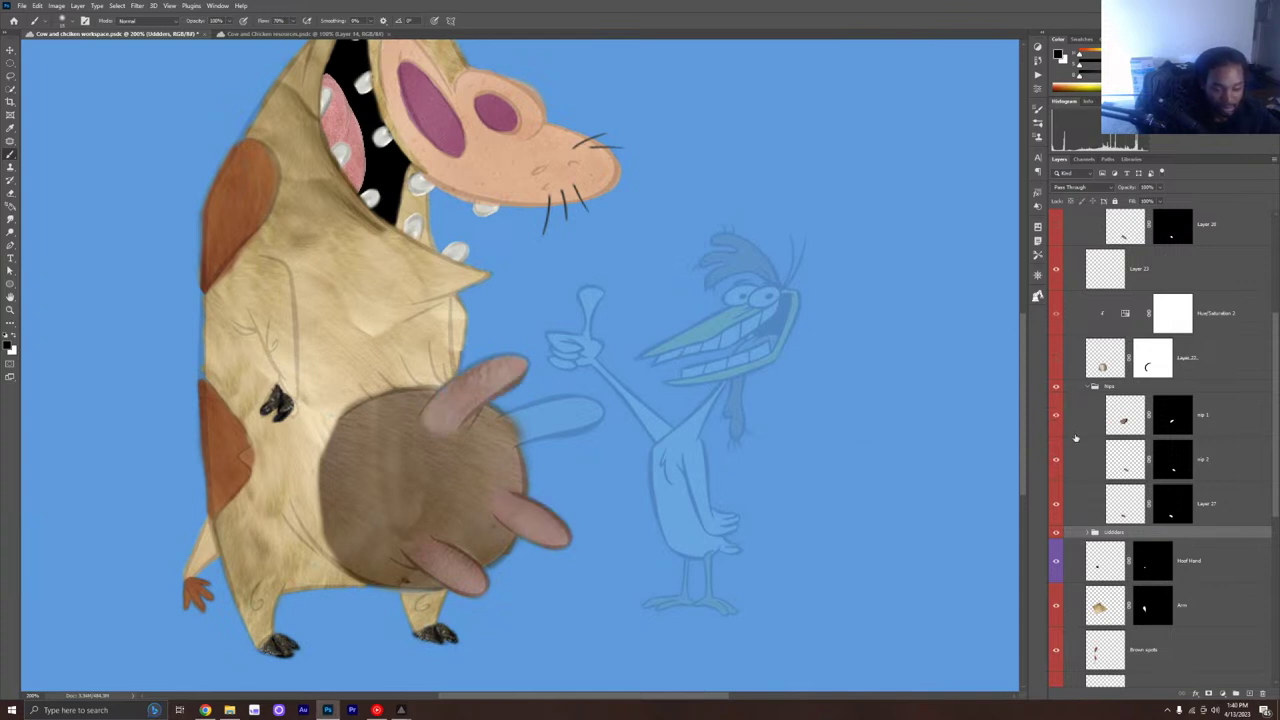
Step: Duplicate nip 1, then move and rotate the copy to fit the sketched teat directly below it
{"action": "left_click", "coordinate": [1238, 436]}
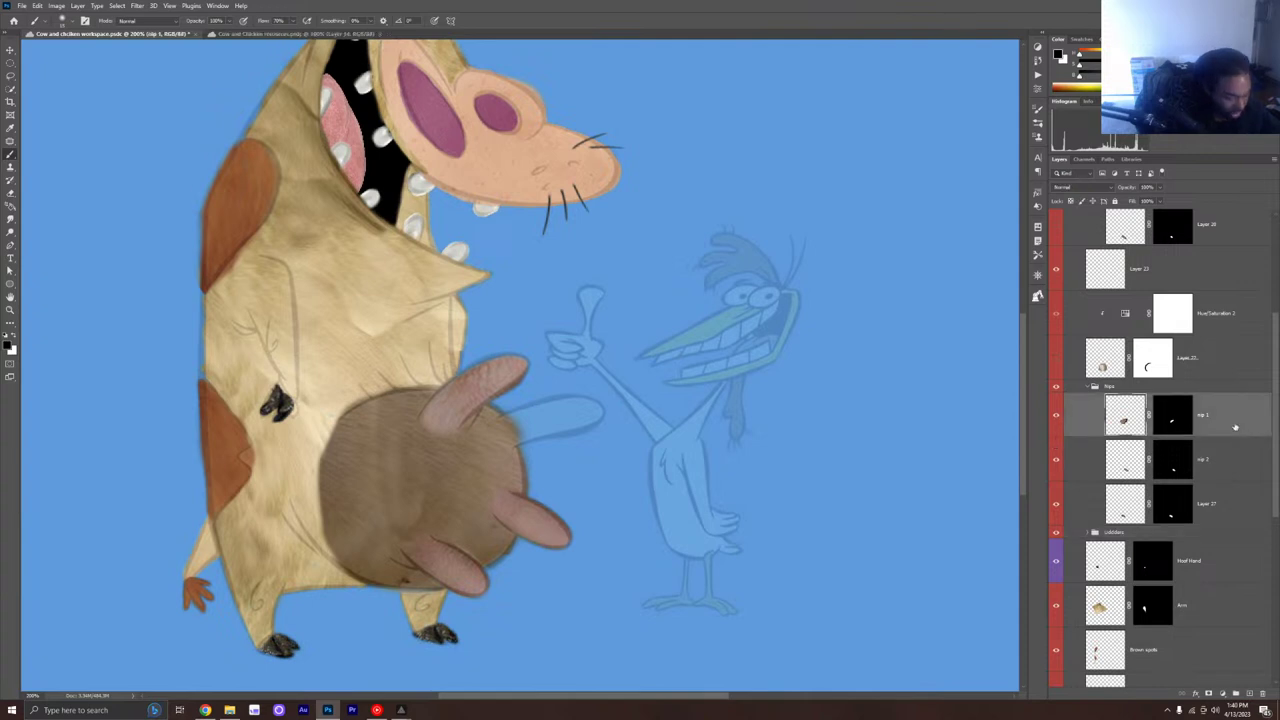
{"action": "key", "text": "ctrl+j"}
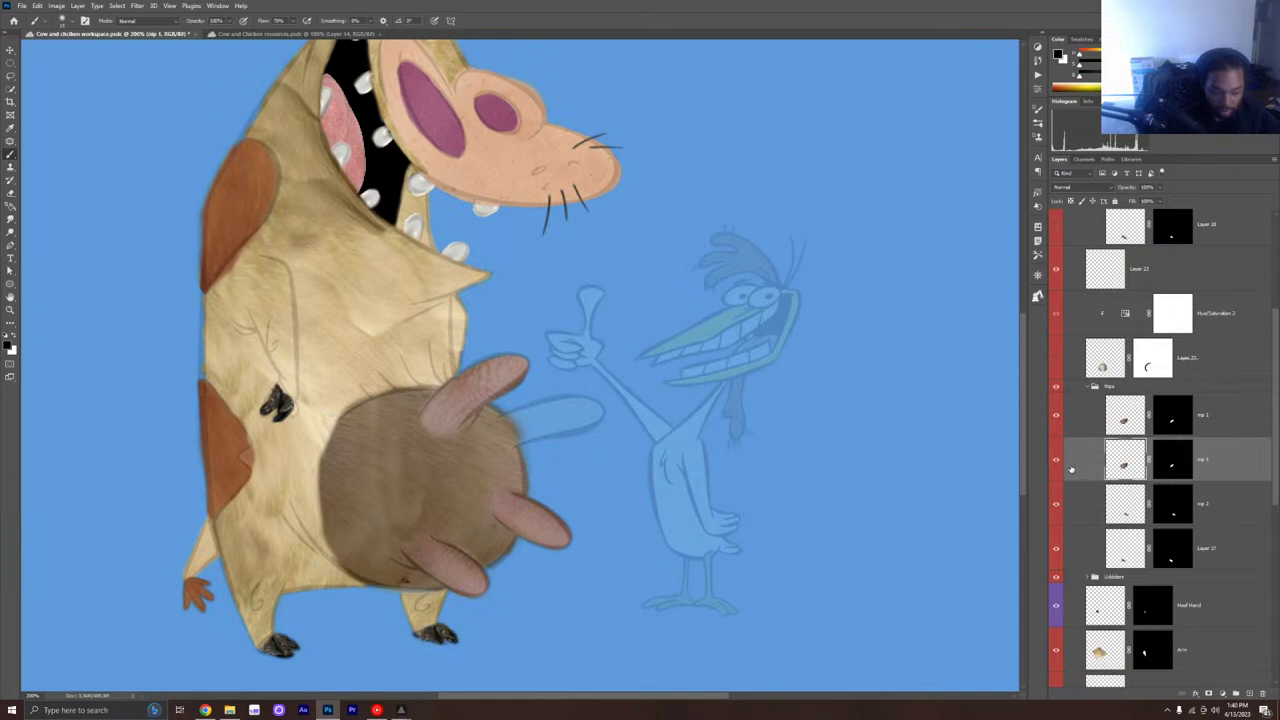
{"action": "key", "text": "v"}
{"action": "left_click_drag", "start_coordinate": [480, 403], "coordinate": [540, 432]}
{"action": "key", "text": "ctrl+t"}
{"action": "left_click_drag", "start_coordinate": [638, 346], "coordinate": [634, 386]}
{"action": "left_click_drag", "start_coordinate": [563, 428], "coordinate": [577, 421]}
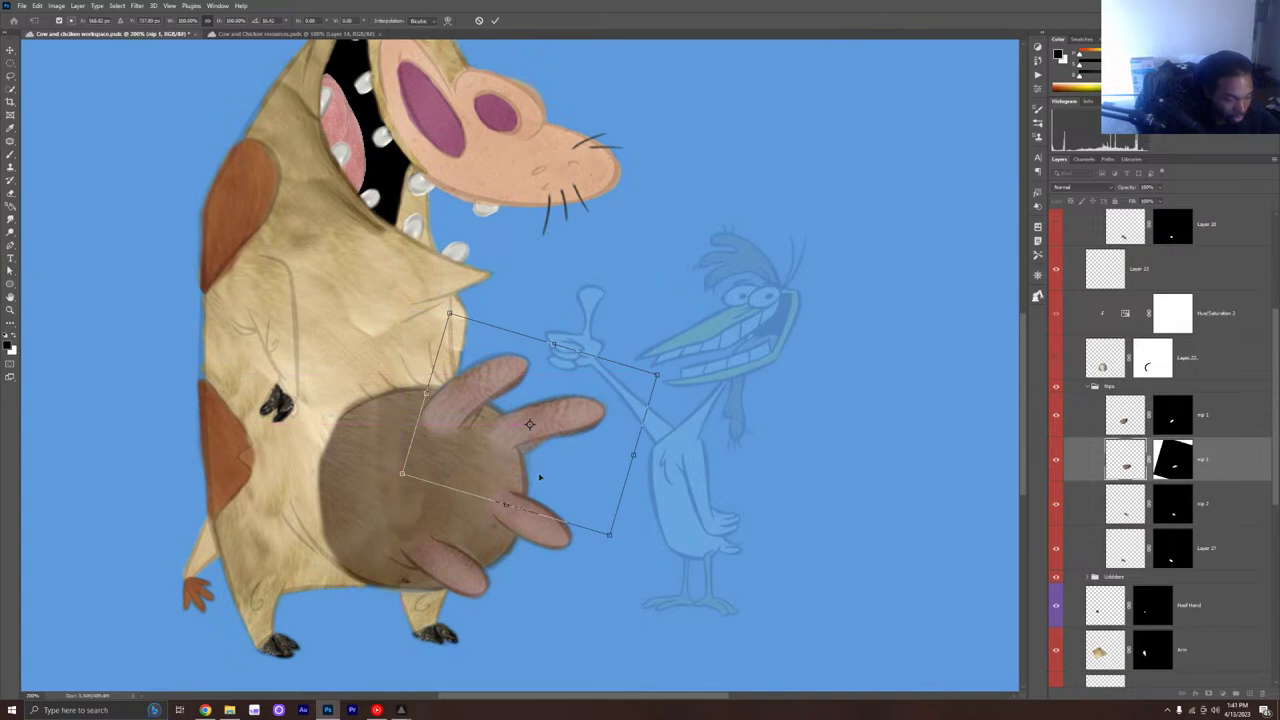
{"action": "left_click", "coordinate": [1165, 476]}
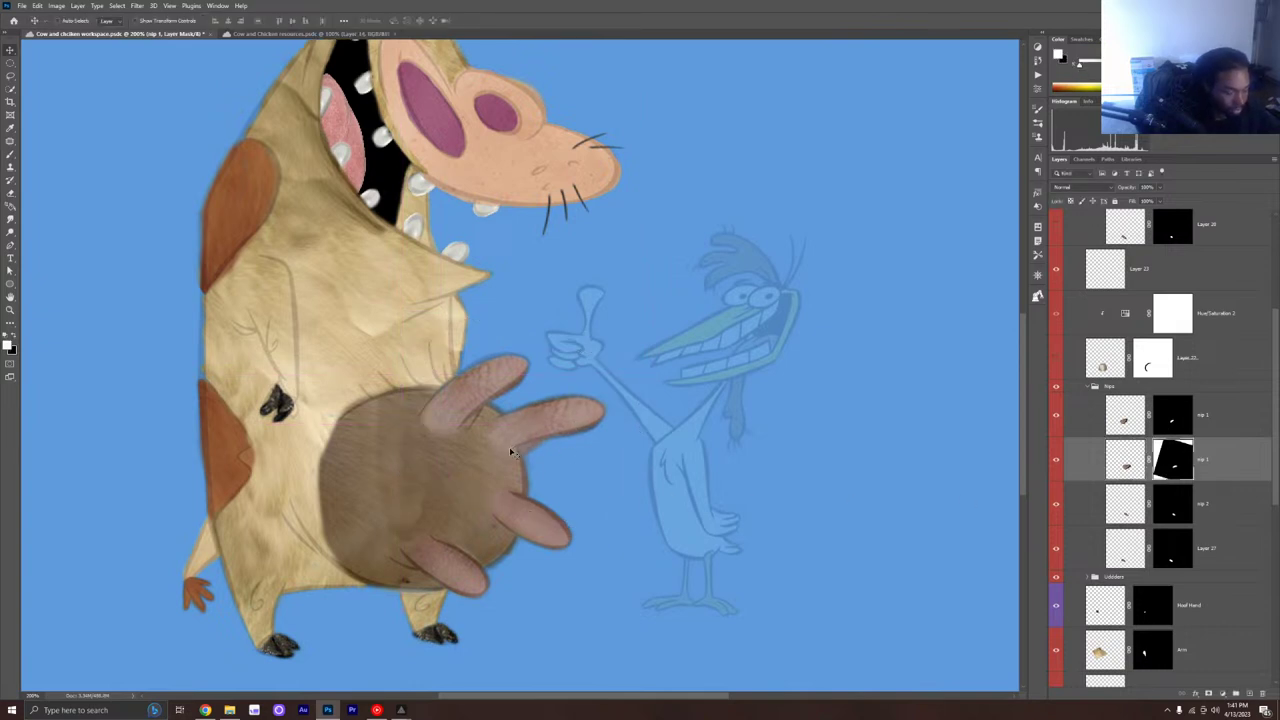
Step: Soften the copied teat's base with a black brush on its layer mask and hide the Layer 1 sketch
{"action": "key", "text": "x"}
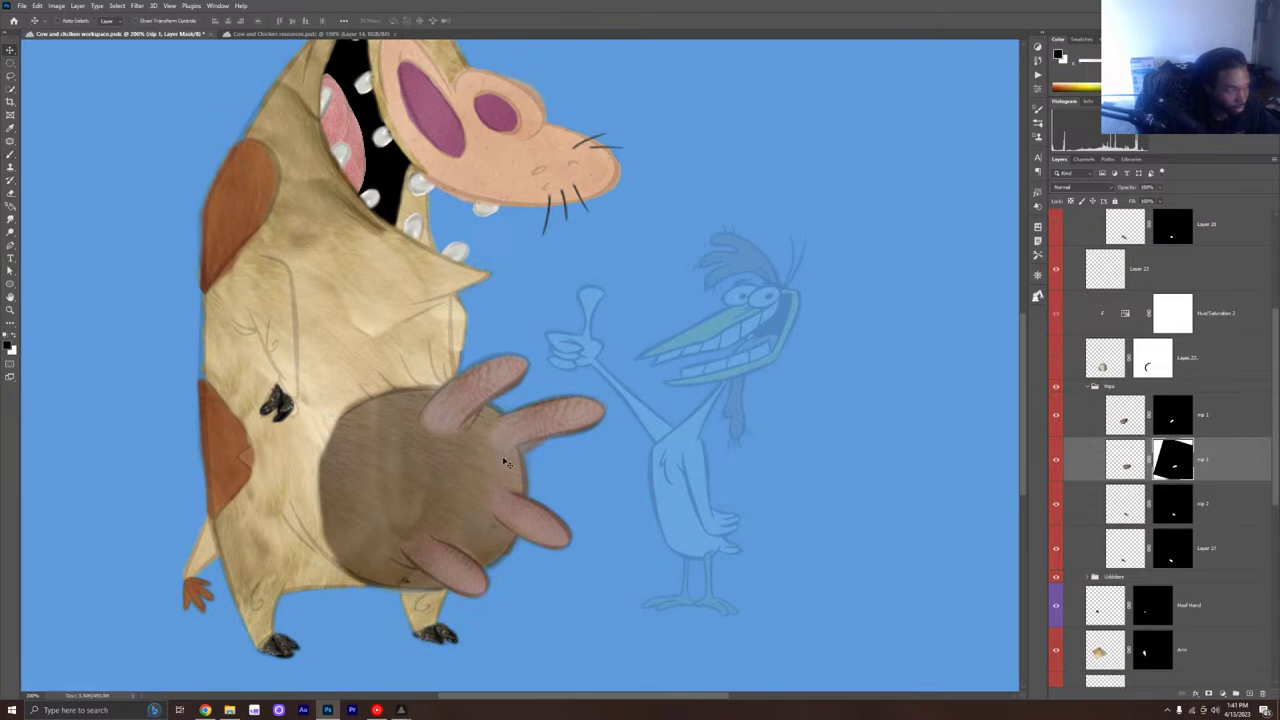
{"action": "key", "text": "b"}
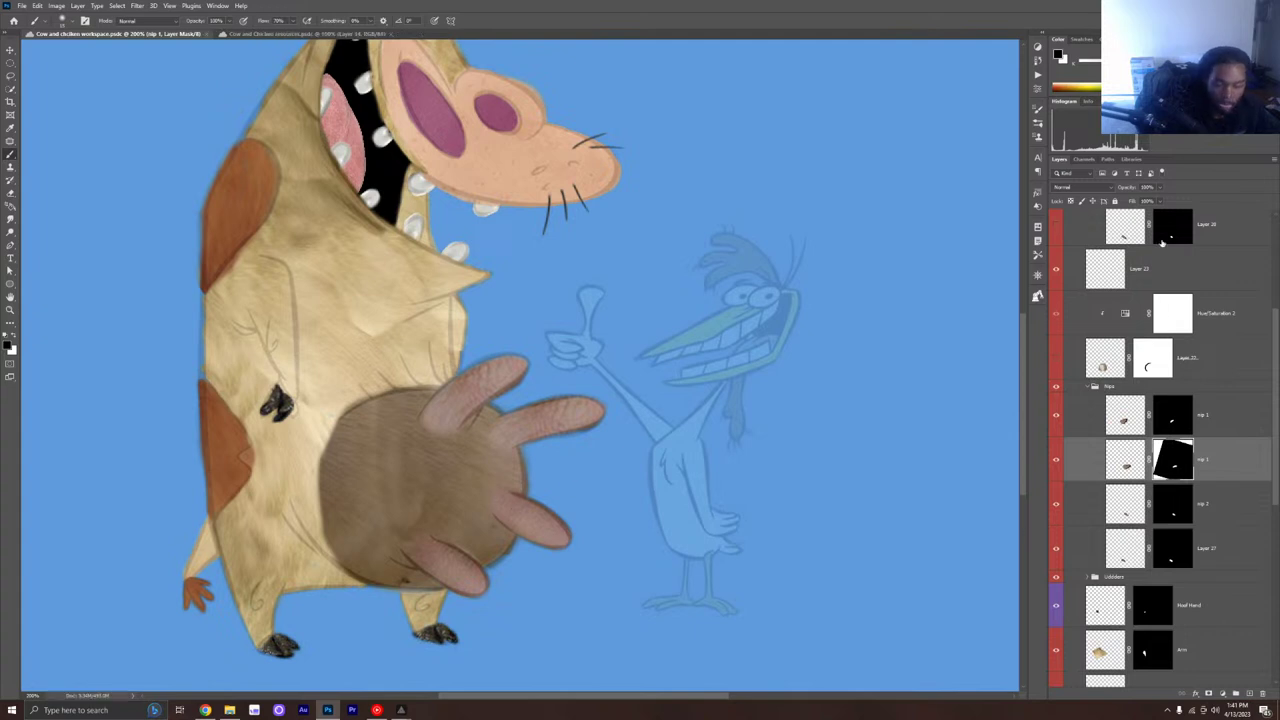
{"action": "scroll", "coordinate": [1117, 324], "scroll_direction": "up", "scroll_amount": 3}
{"action": "scroll", "coordinate": [1117, 322], "scroll_direction": "up", "scroll_amount": 2}
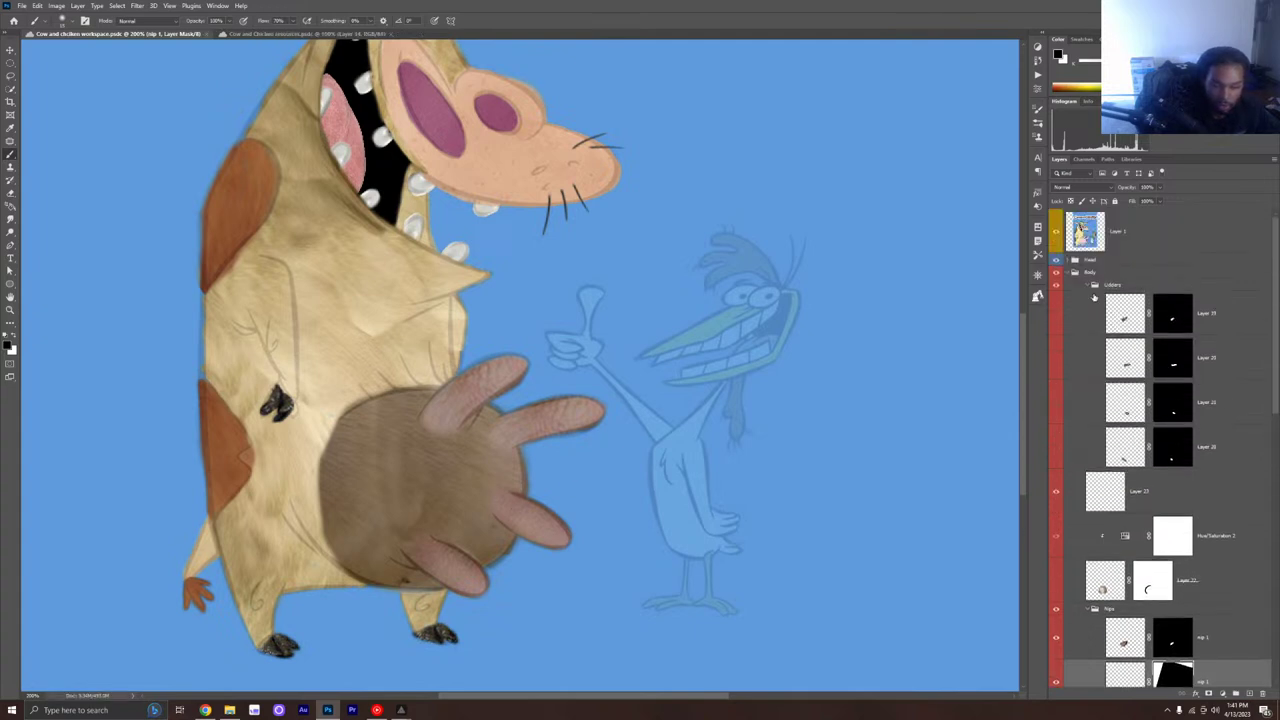
{"action": "left_click", "coordinate": [1056, 238]}
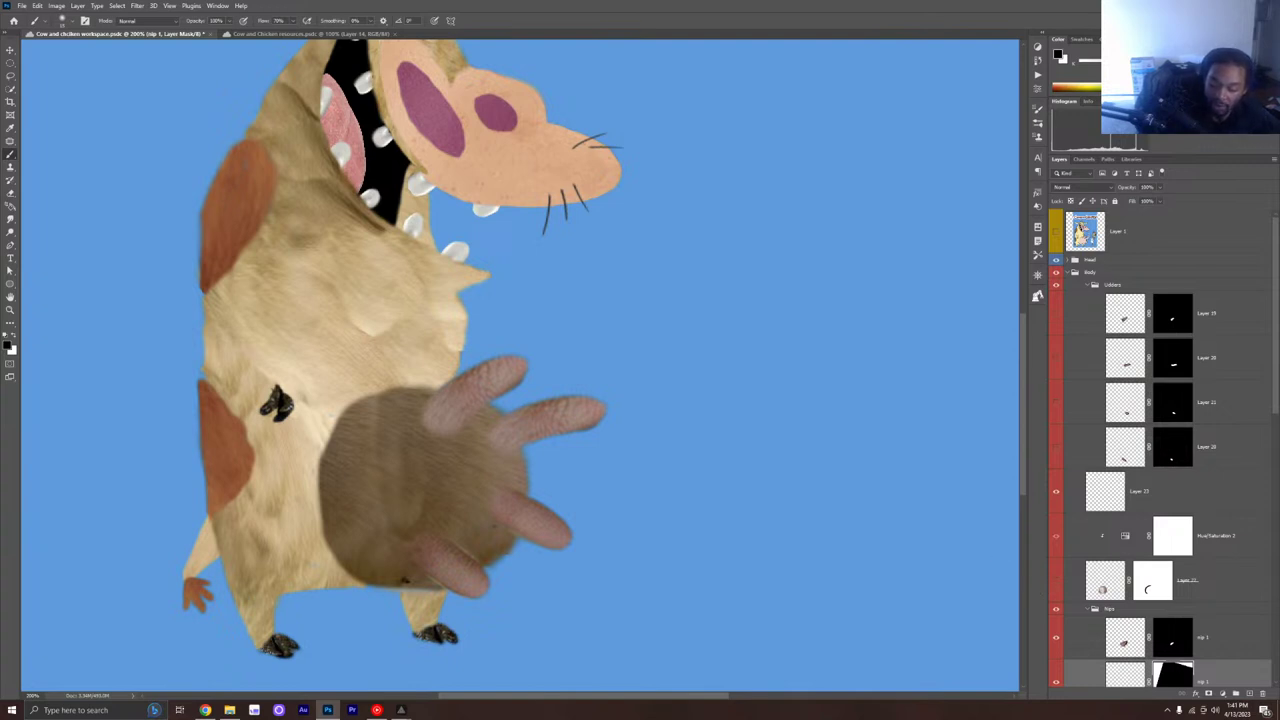
Step: Paint black on the masks of nip 1 and its copy to blend the teat bases into the udder
{"action": "key", "text": "alt+Tab"}
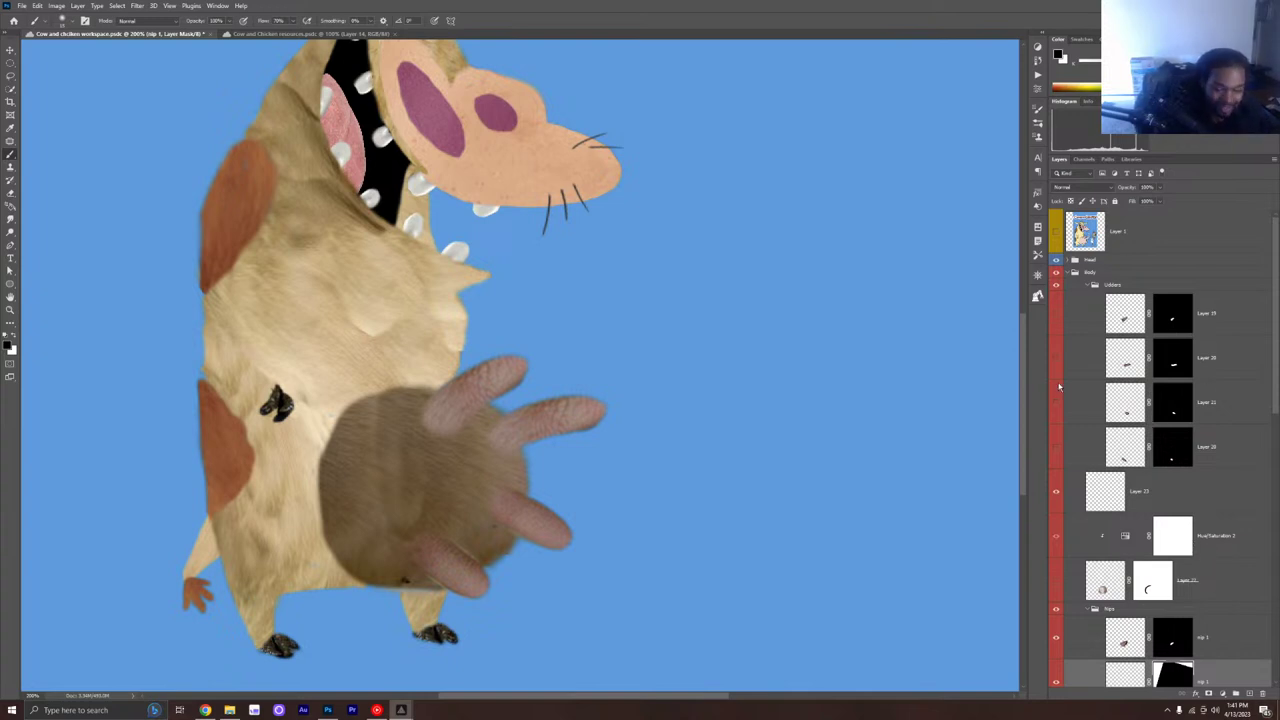
{"action": "scroll", "coordinate": [1140, 558], "scroll_direction": "down", "scroll_amount": 3}
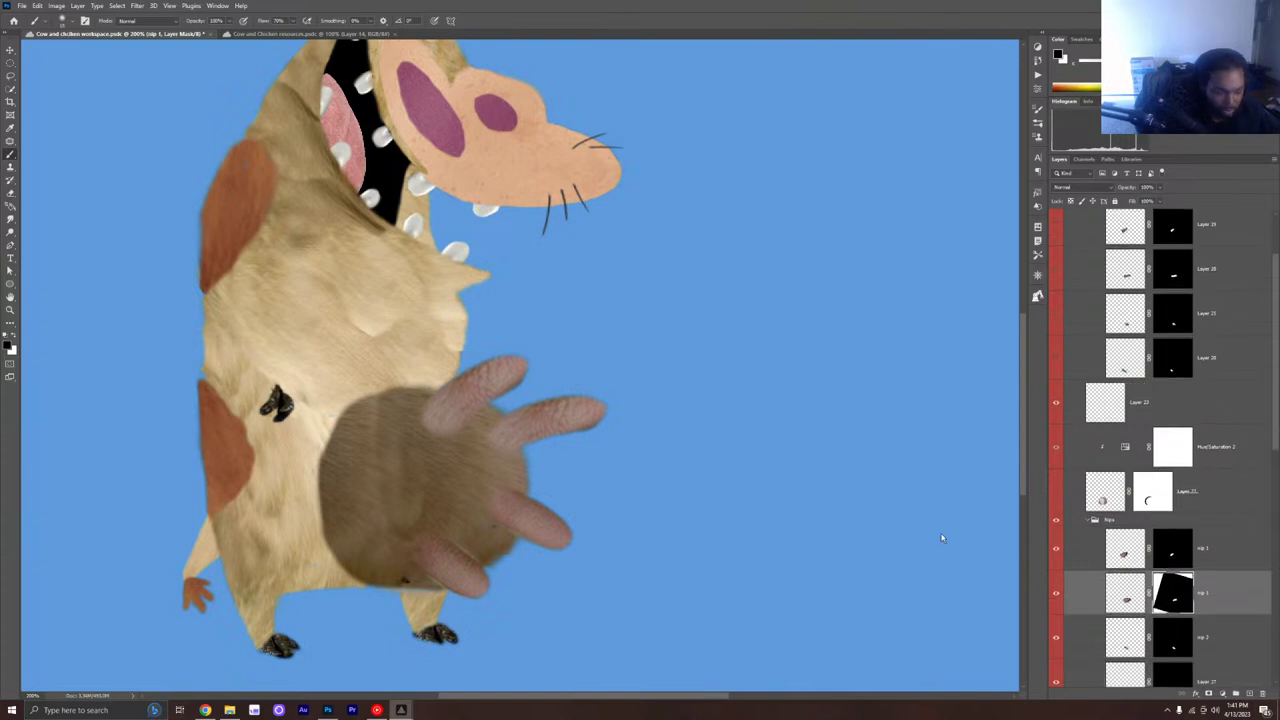
{"action": "left_click", "coordinate": [1176, 558]}
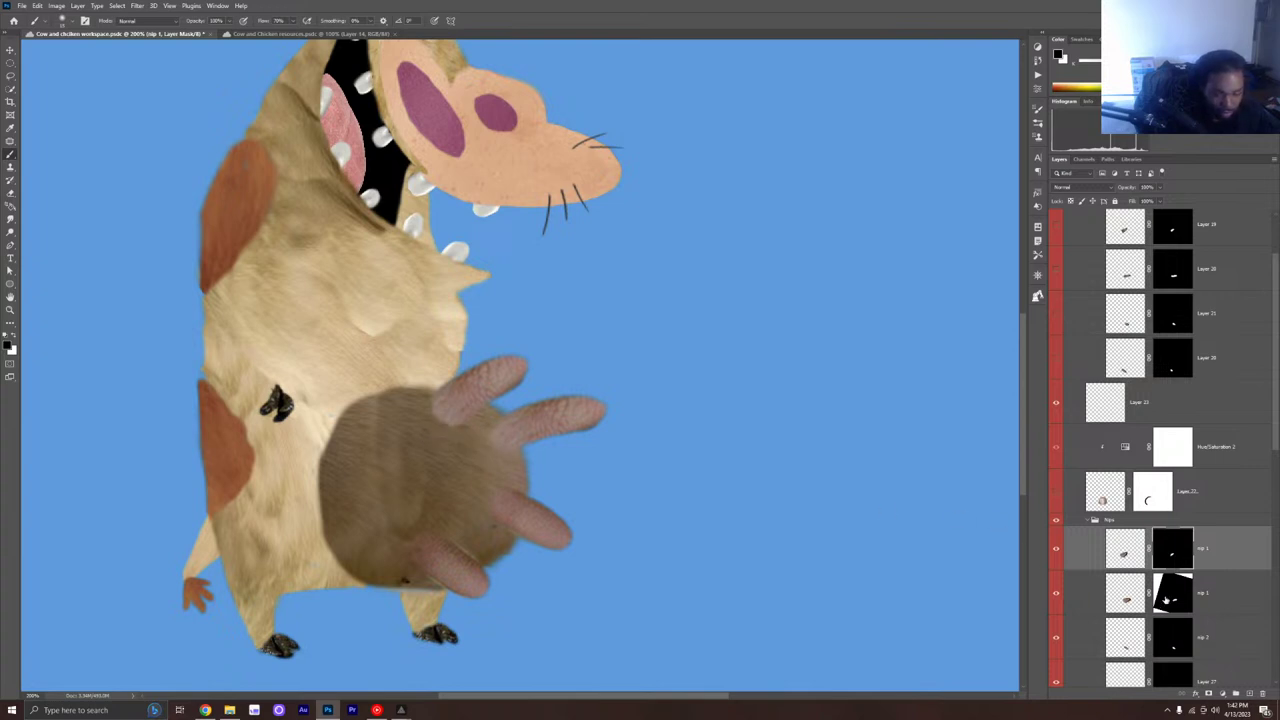
{"action": "left_click", "coordinate": [1165, 598]}
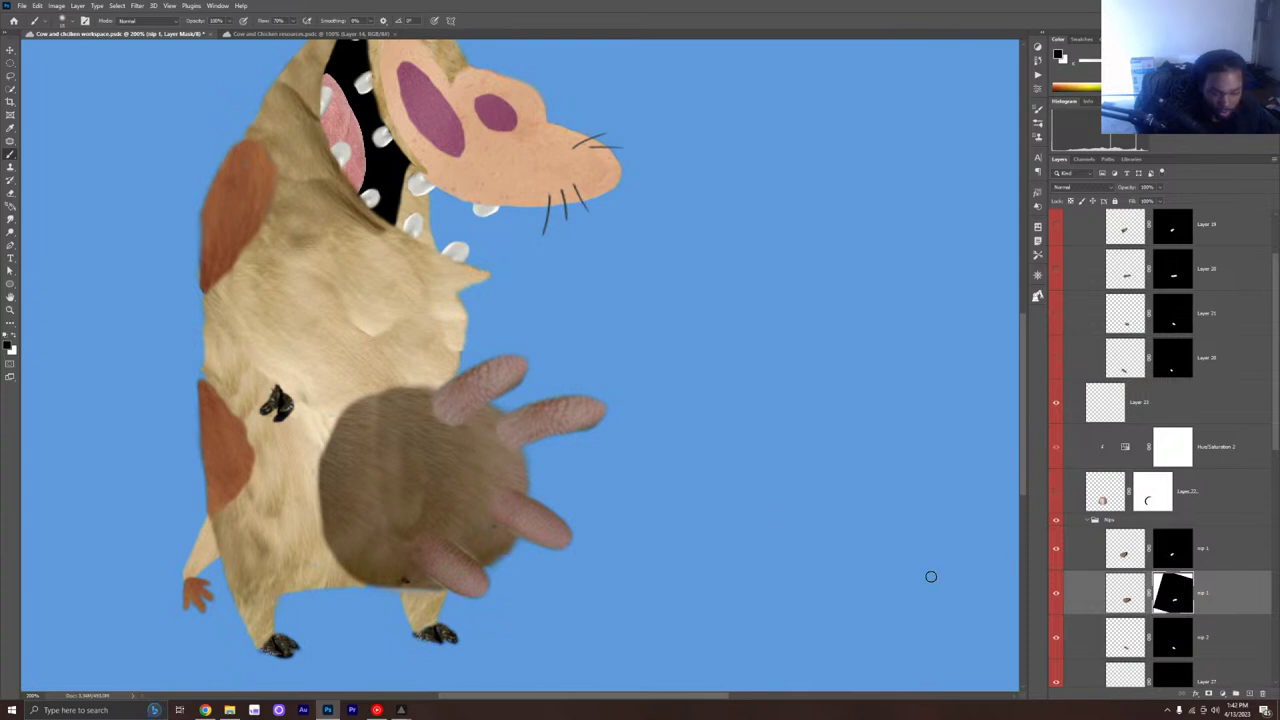
Step: Lower the brush to 43% flow and 67% opacity and blend nip 2's base into the udder on its mask
{"action": "left_click", "coordinate": [1173, 640]}
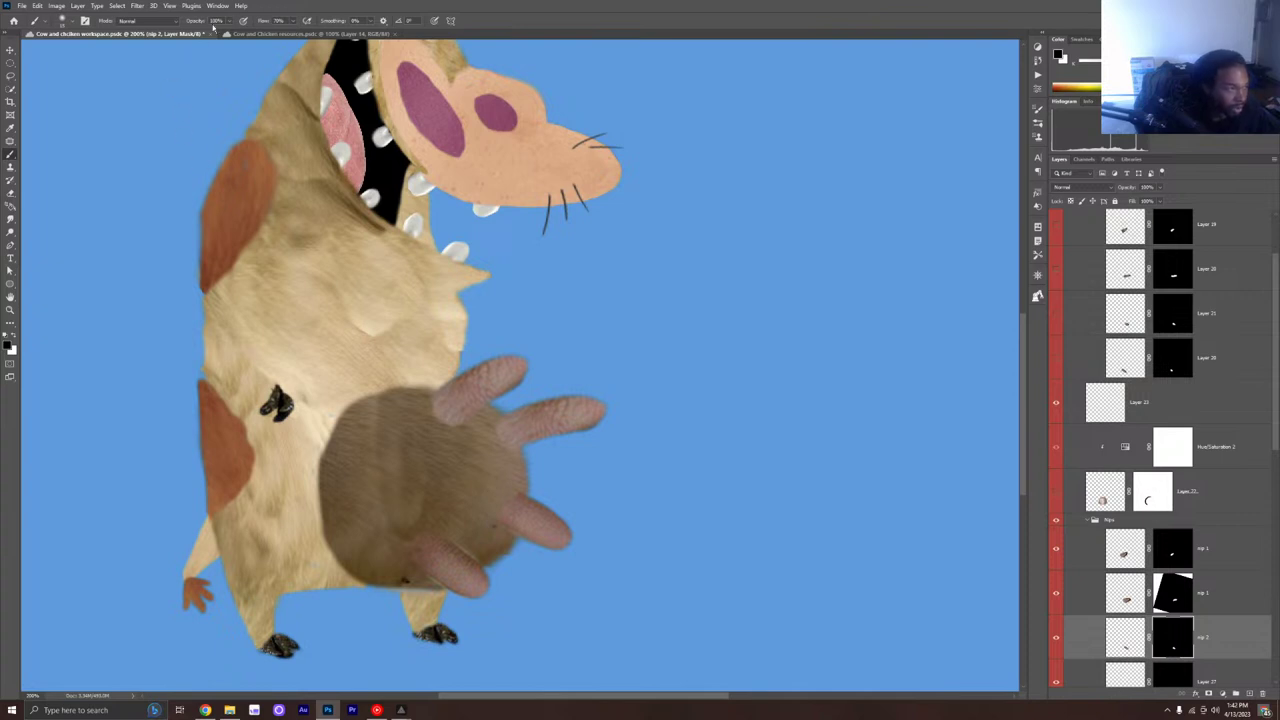
{"action": "left_click", "coordinate": [292, 21]}
{"action": "left_click_drag", "start_coordinate": [281, 33], "coordinate": [235, 31]}
{"action": "left_click", "coordinate": [229, 23]}
{"action": "left_click_drag", "start_coordinate": [229, 33], "coordinate": [215, 34]}
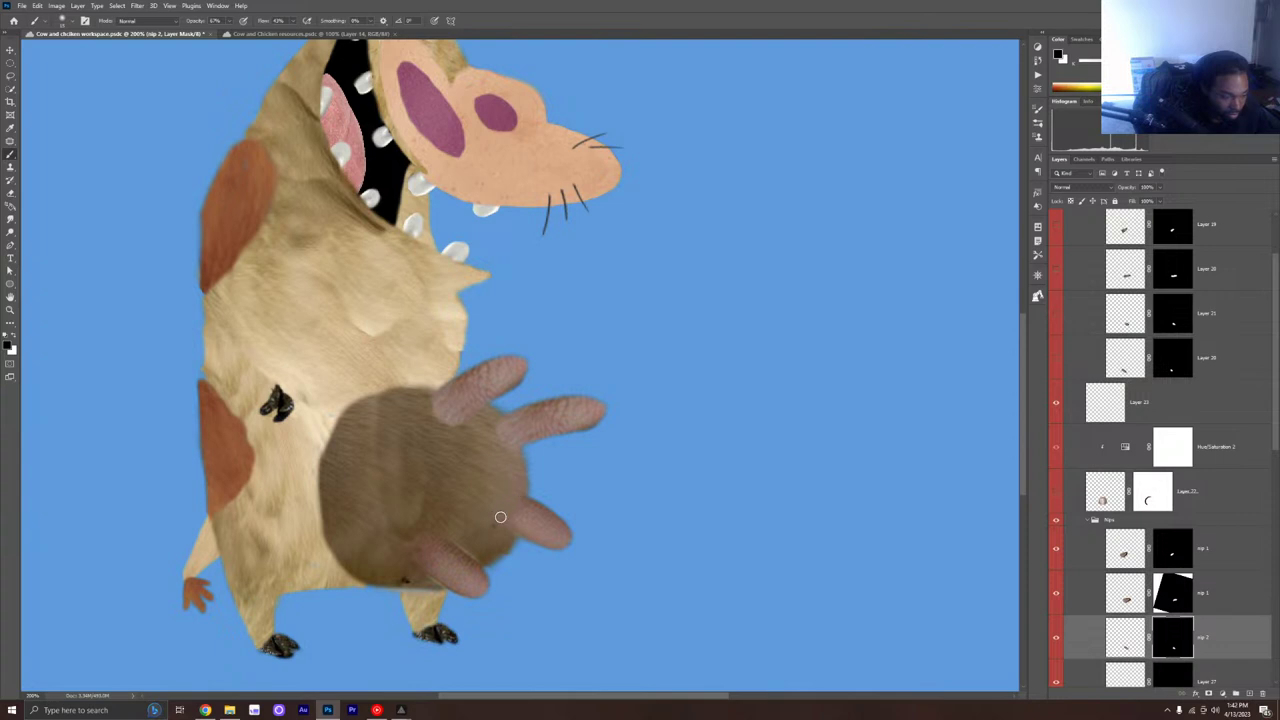
{"action": "key", "text": "x"}
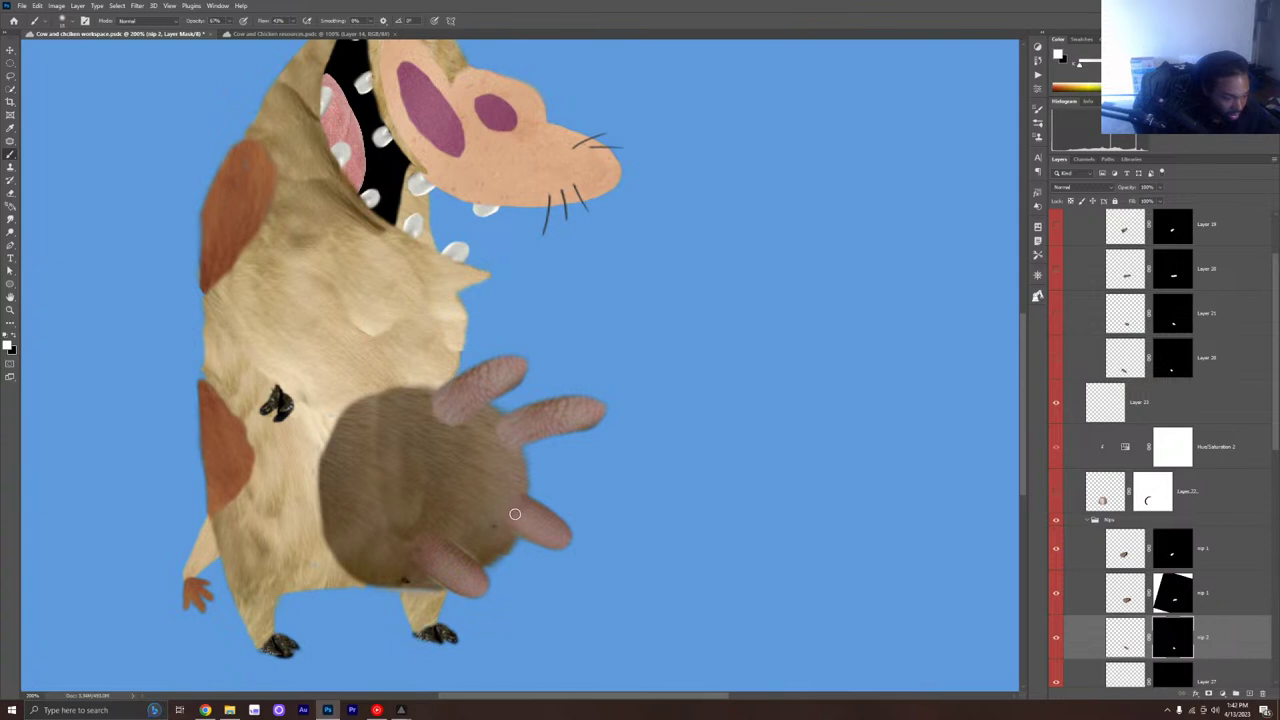
{"action": "key", "text": "x"}
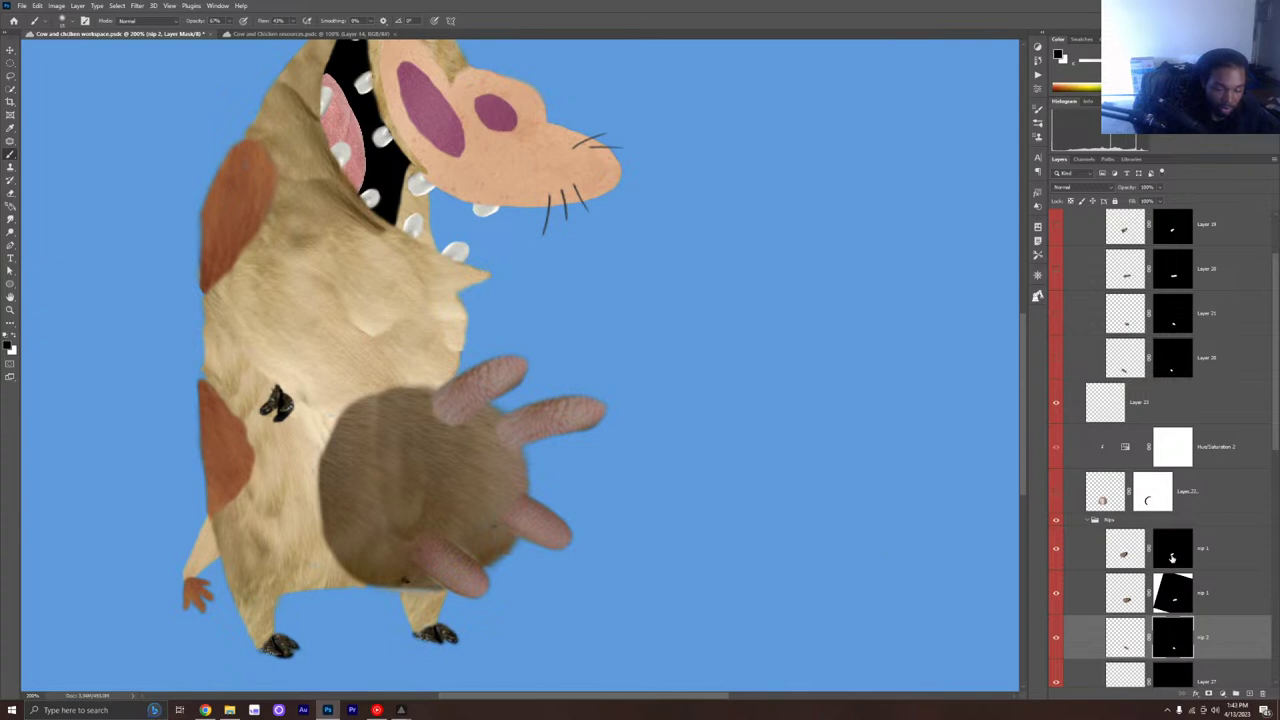
Step: Refine the layer masks of nip 1, its copy and Layer 27 to blend the teat bases into the udder
{"action": "left_click", "coordinate": [1172, 550]}
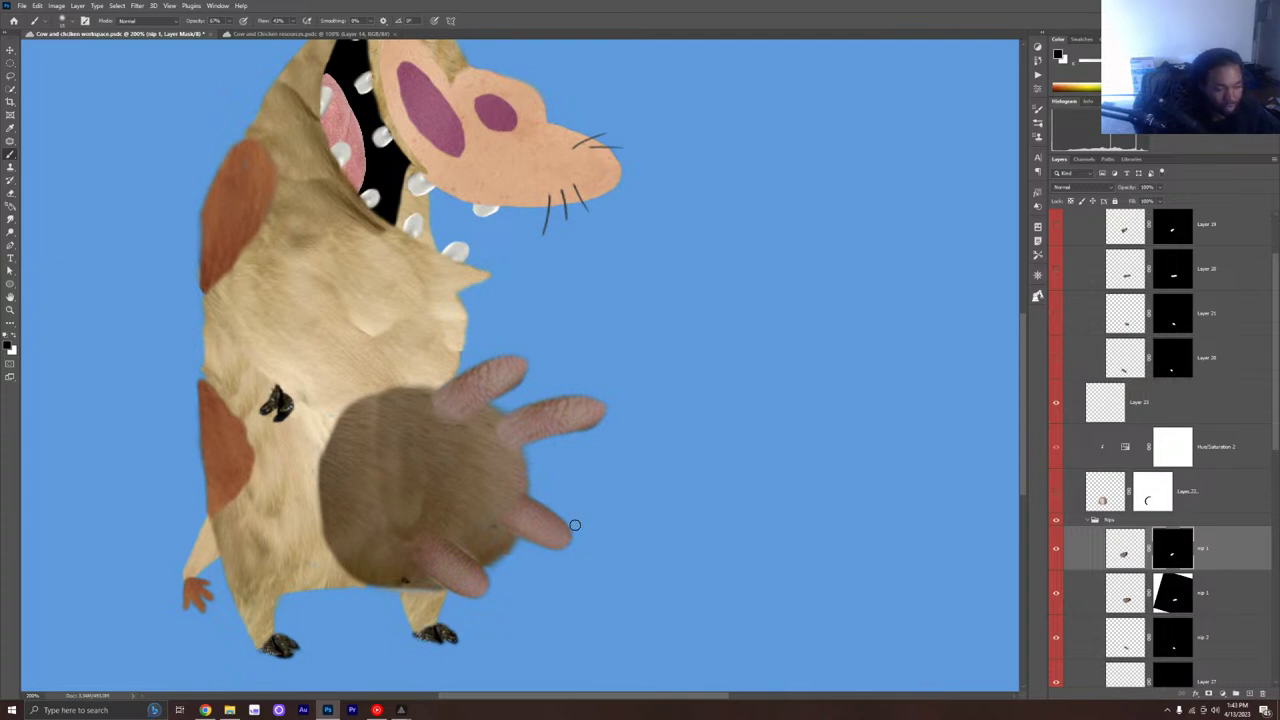
{"action": "key", "text": "alt+bracketleft"}
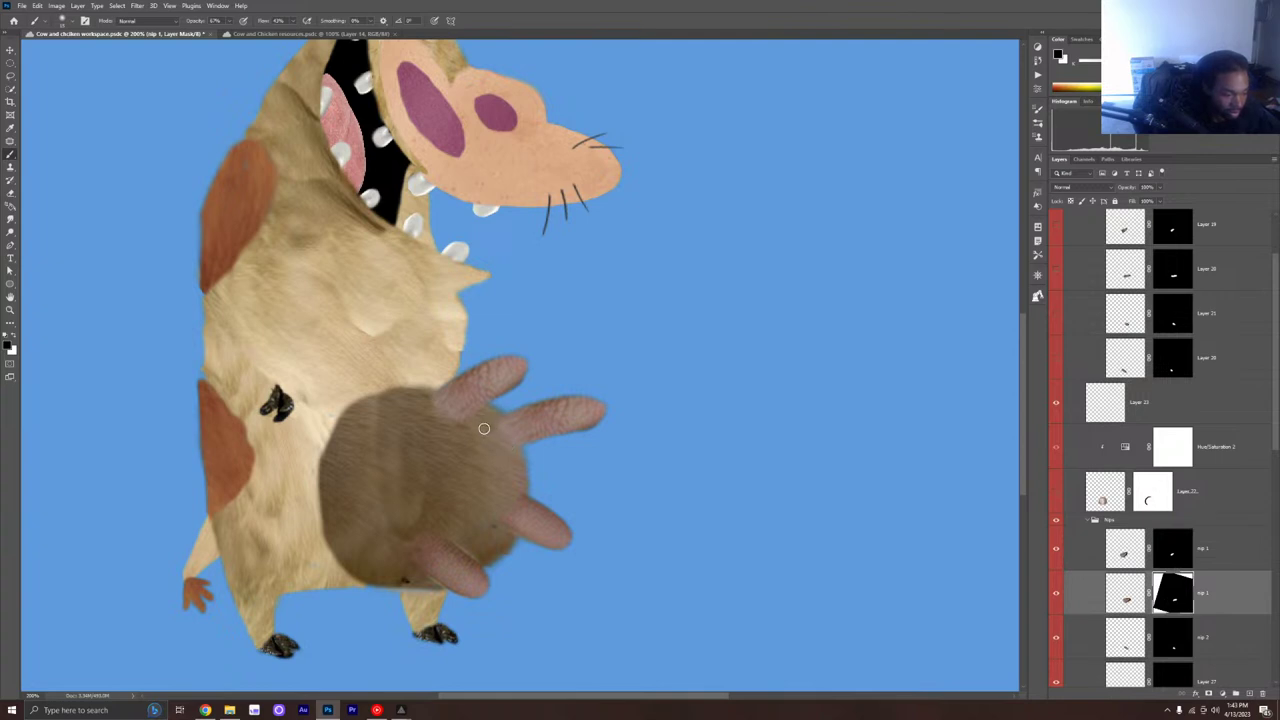
{"action": "scroll", "coordinate": [1200, 657], "scroll_direction": "down", "scroll_amount": 1}
{"action": "scroll", "coordinate": [1200, 657], "scroll_direction": "down", "scroll_amount": 1}
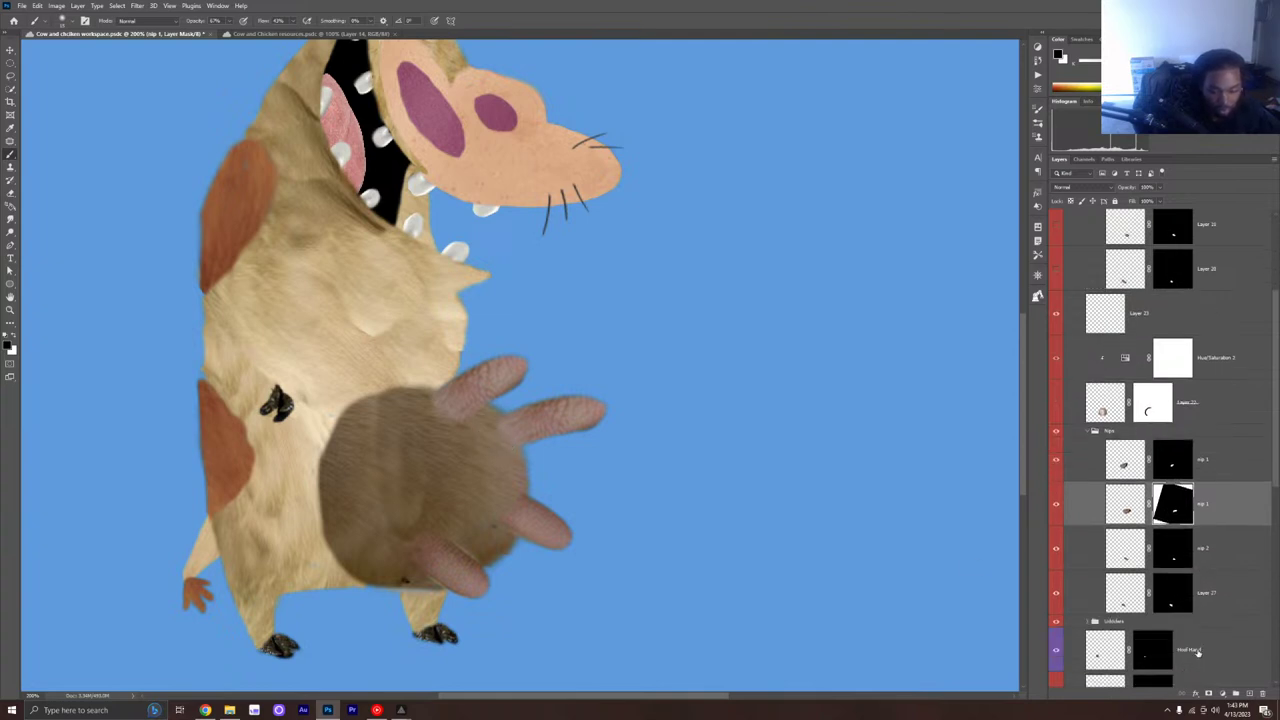
{"action": "left_click", "coordinate": [1190, 593]}
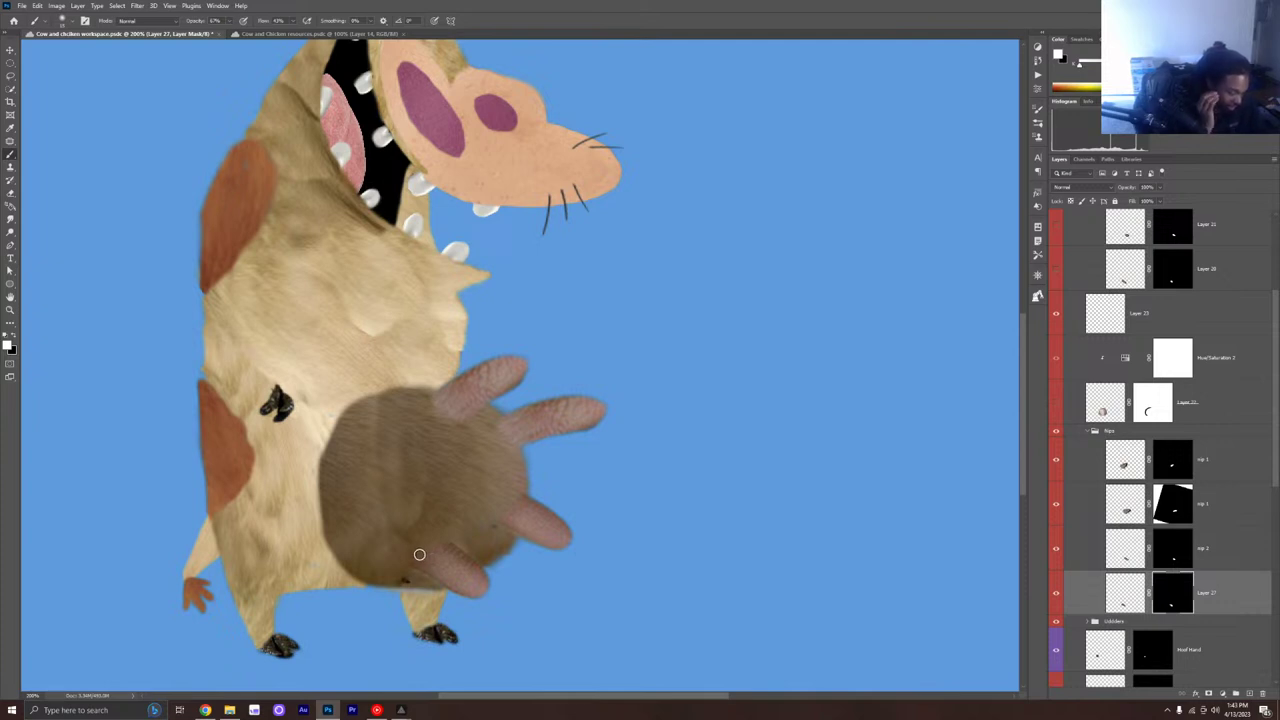
Step: Show the Layer 1 sketch and paint white on Layer 27's mask to extend the lowest teat's base along the sketched outline
{"action": "scroll", "coordinate": [960, 217], "scroll_direction": "up", "scroll_amount": 1}
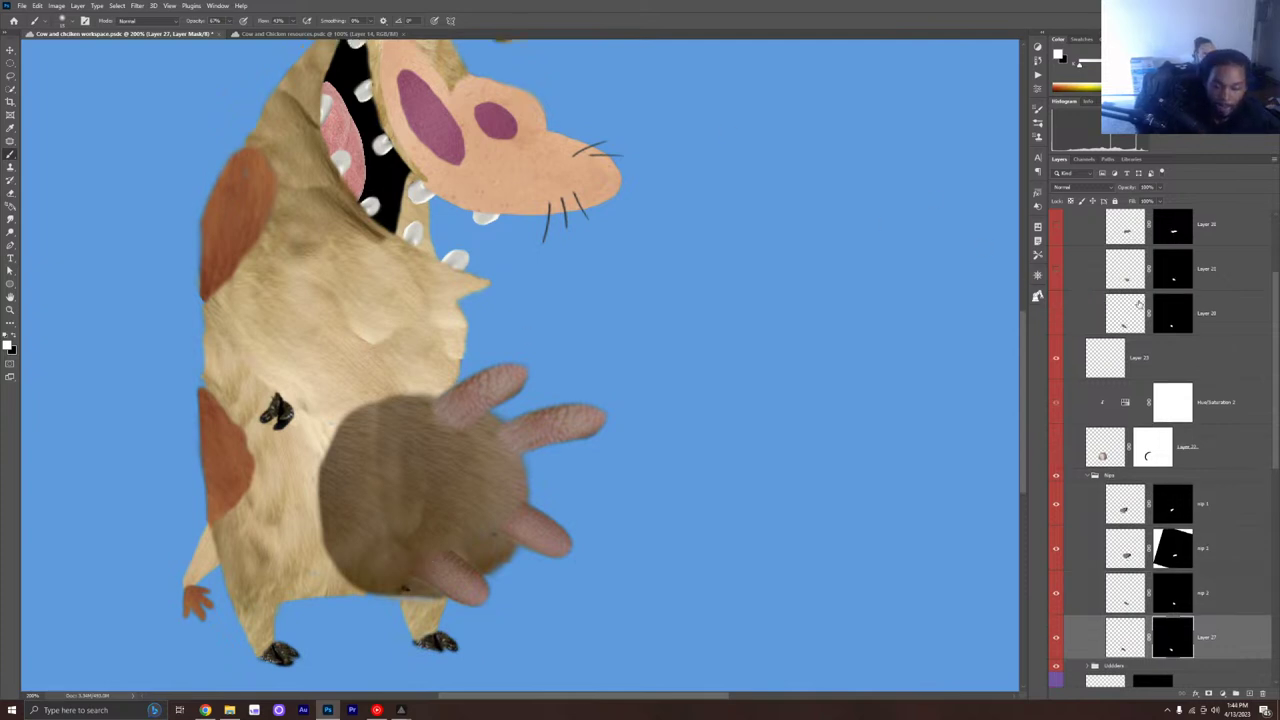
{"action": "scroll", "coordinate": [1128, 330], "scroll_direction": "up", "scroll_amount": 5}
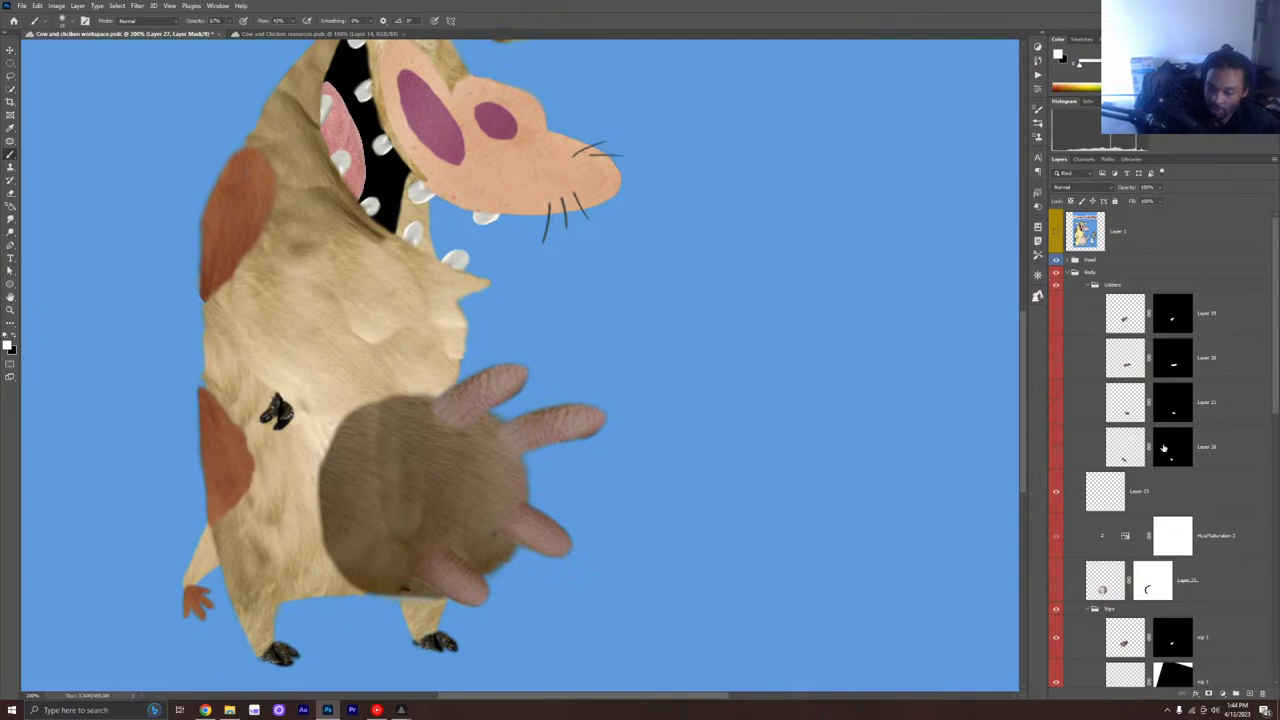
{"action": "left_click", "coordinate": [1056, 231]}
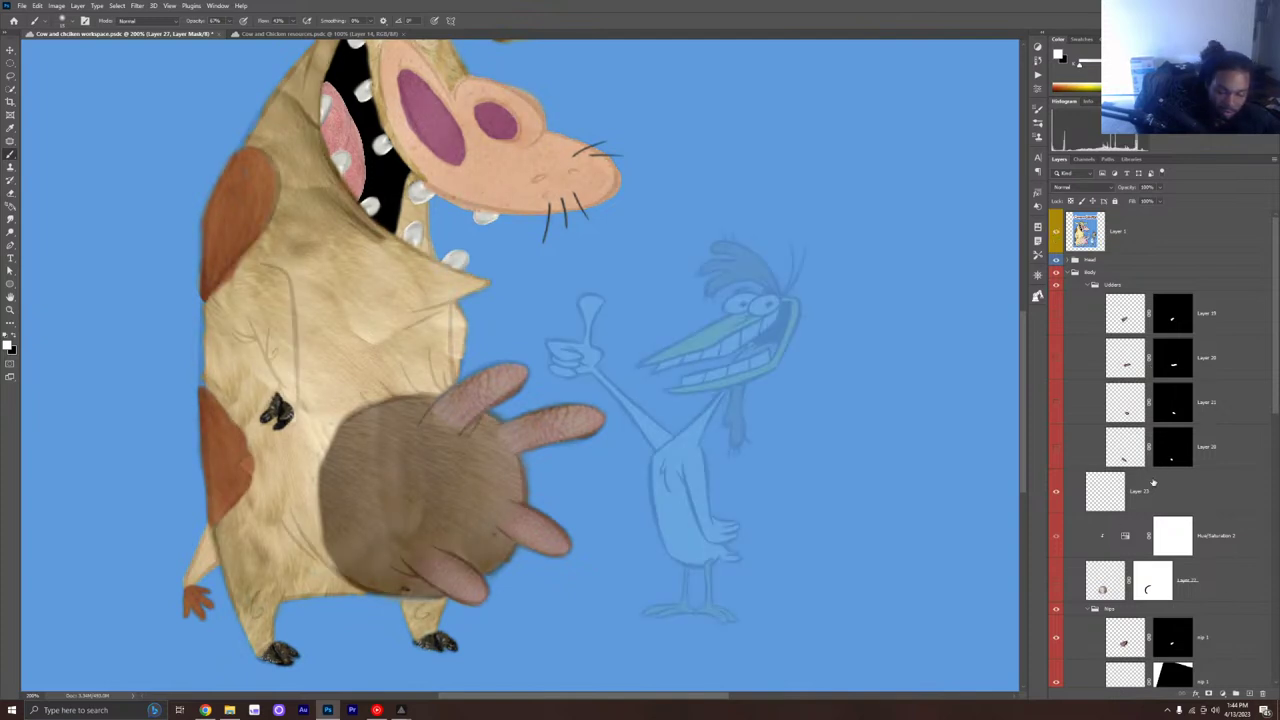
{"action": "scroll", "coordinate": [1128, 545], "scroll_direction": "down", "scroll_amount": 3}
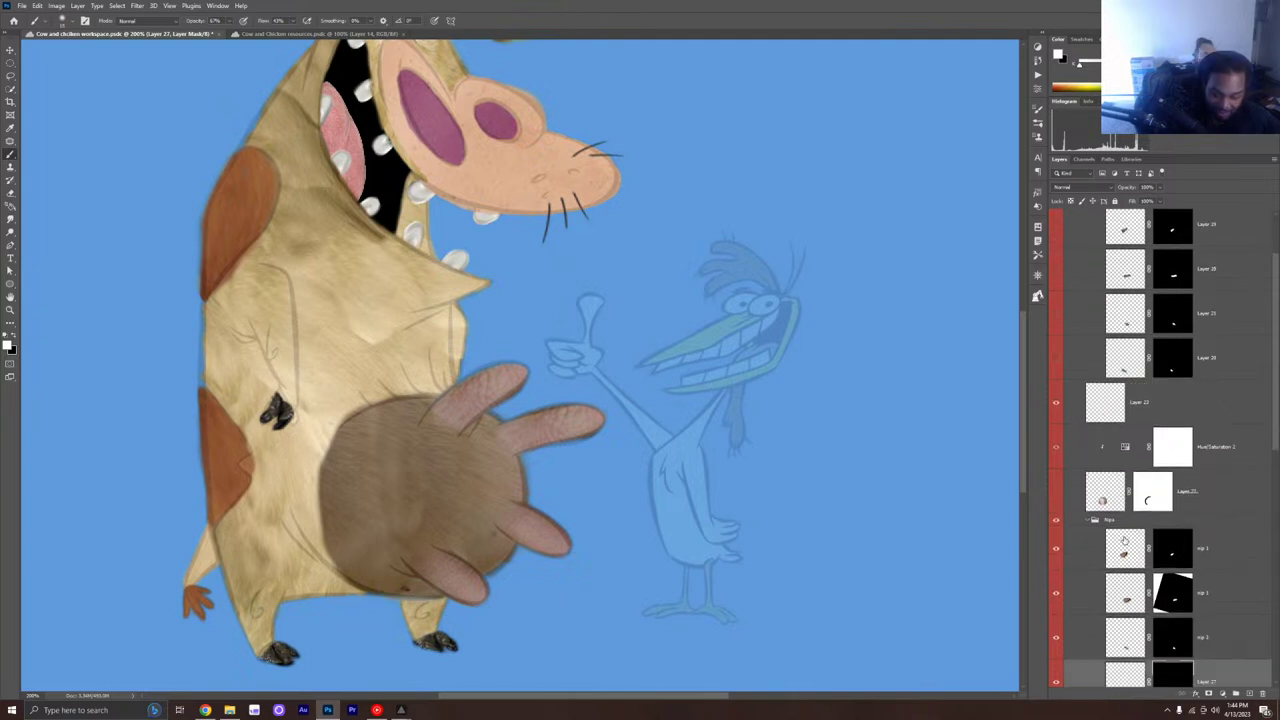
{"action": "scroll", "coordinate": [1147, 563], "scroll_direction": "down", "scroll_amount": 1}
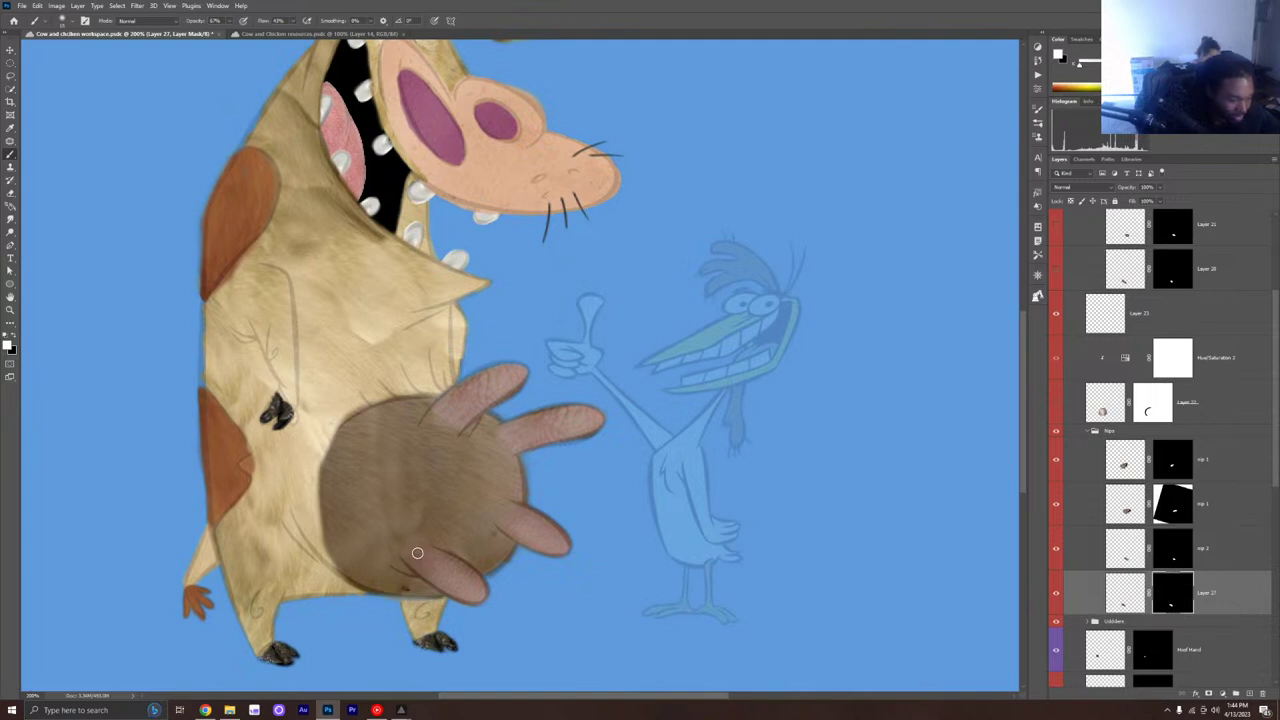
Step: Paint white and black on nip 1's mask to reshape the uppermost teat's base to the sketch
{"action": "left_click", "coordinate": [1166, 456]}
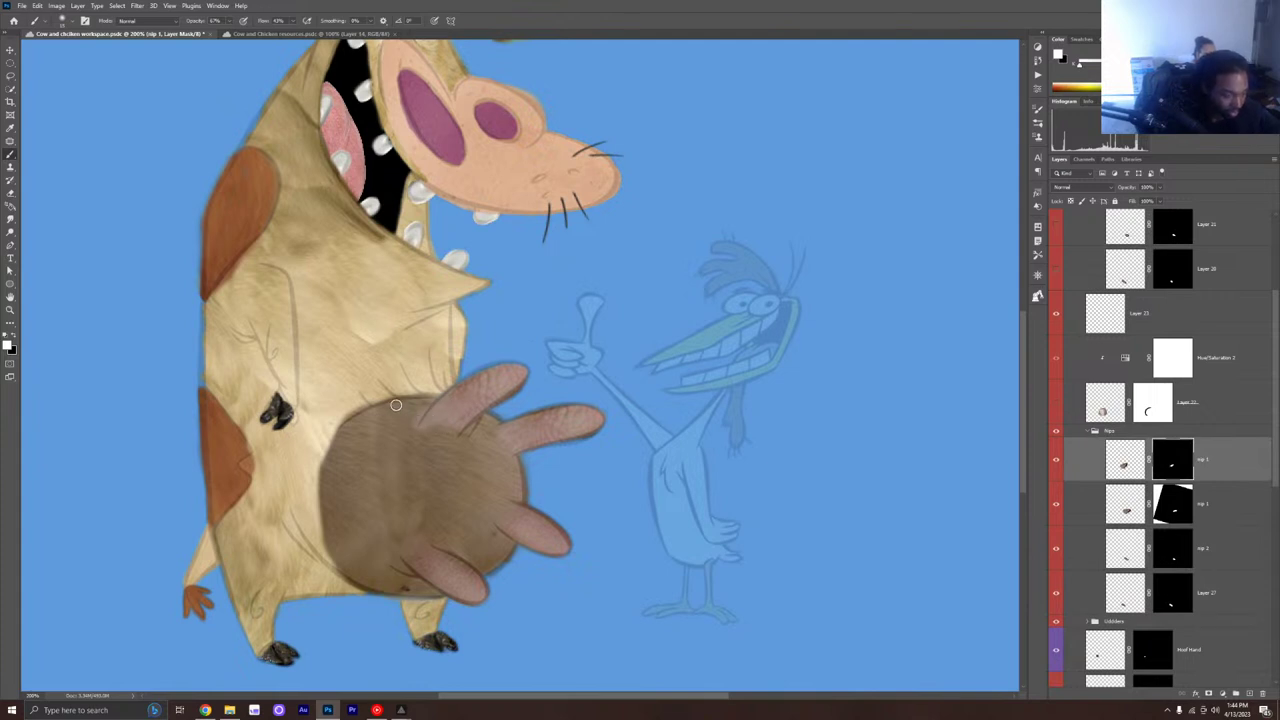
{"action": "key", "text": "x"}
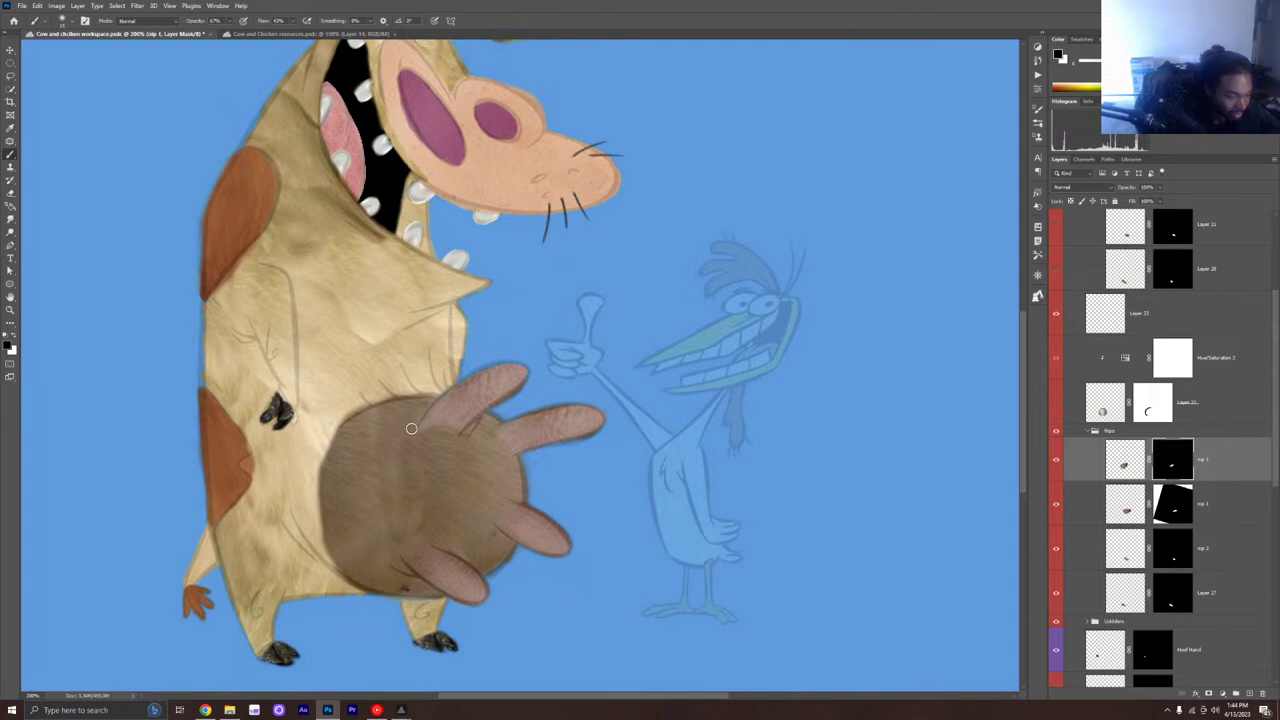
{"action": "key", "text": "x"}
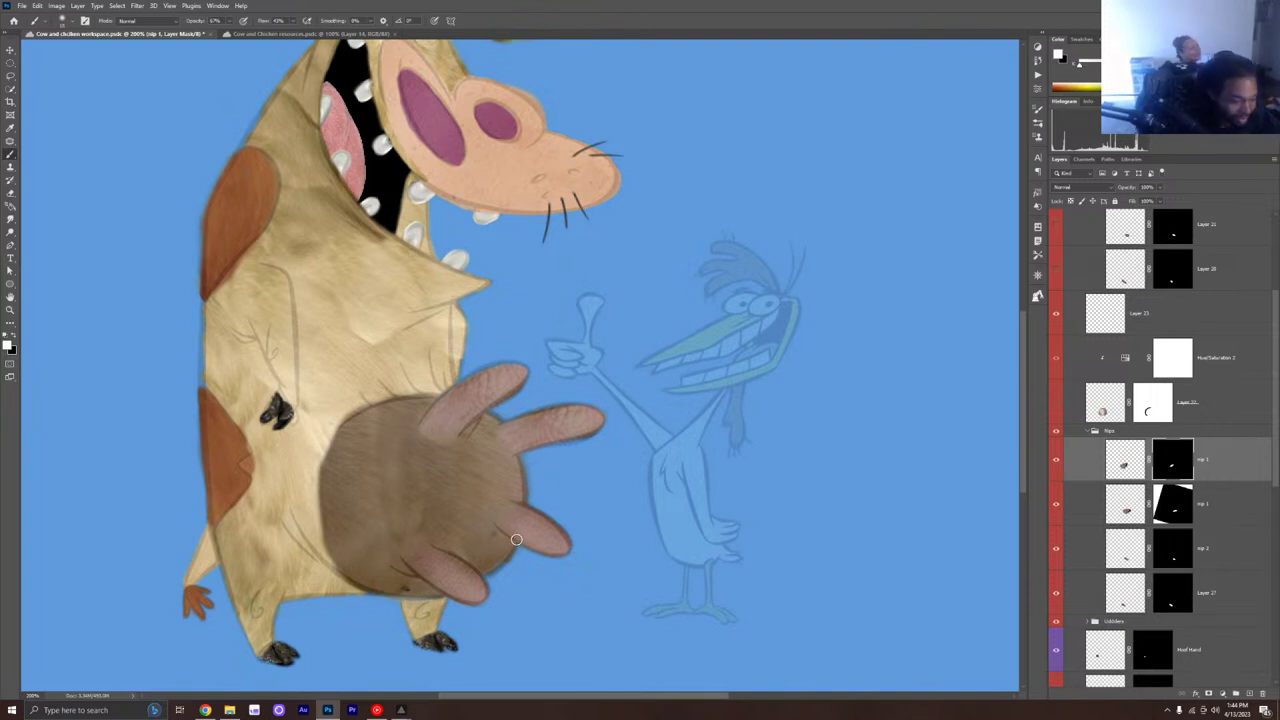
Step: Extend and soften nip 2's base on its layer mask to follow the sketch, and hide the Layer 1 sketch
{"action": "left_click", "coordinate": [1170, 565]}
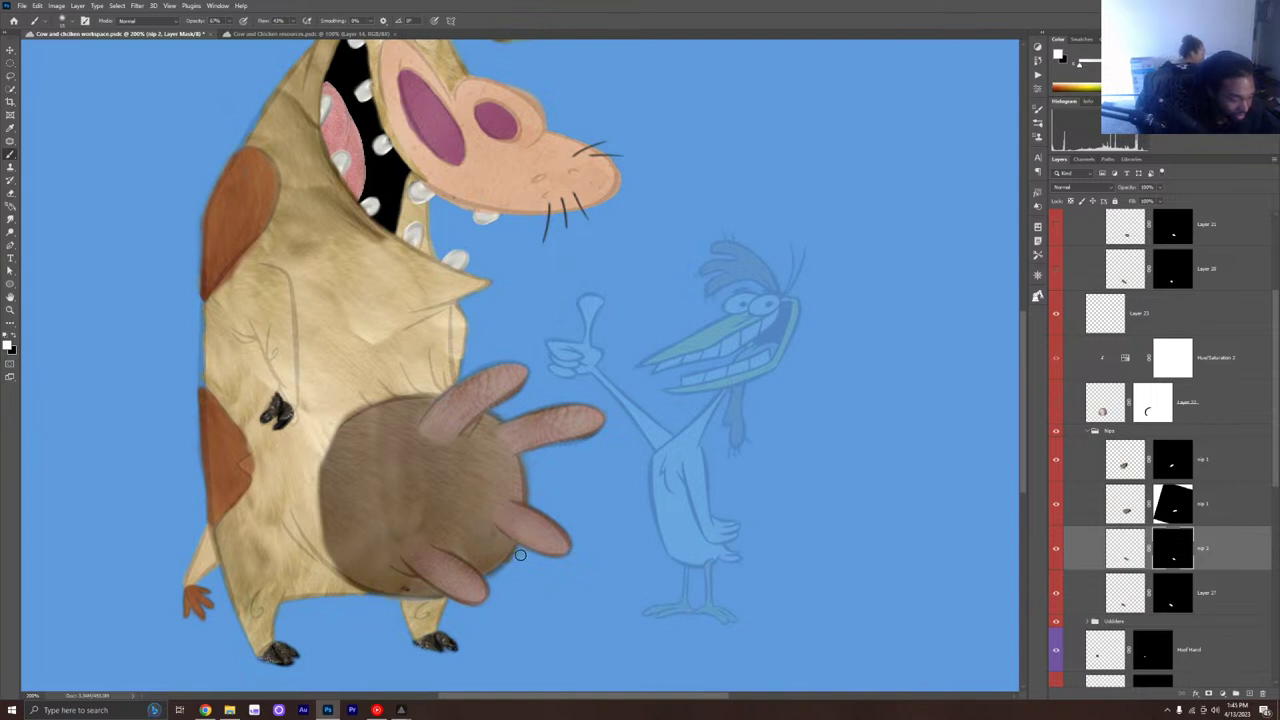
{"action": "key", "text": "x"}
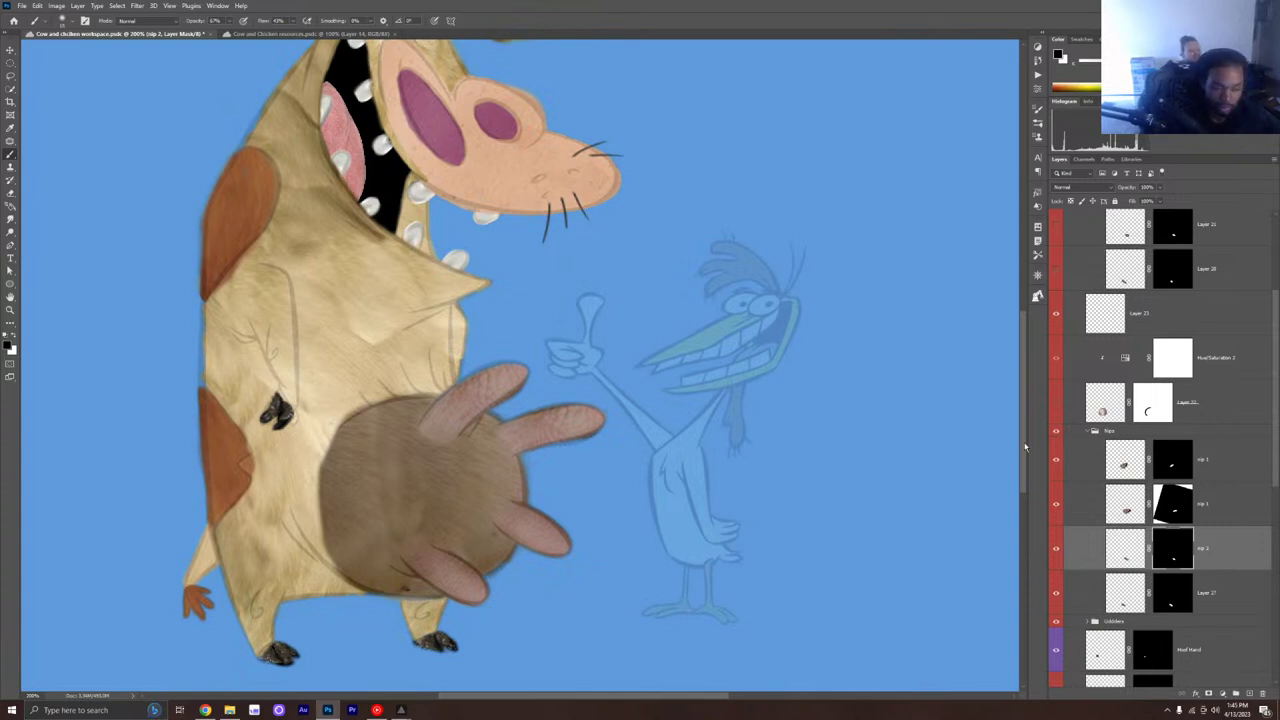
{"action": "scroll", "coordinate": [1142, 332], "scroll_direction": "up", "scroll_amount": 5}
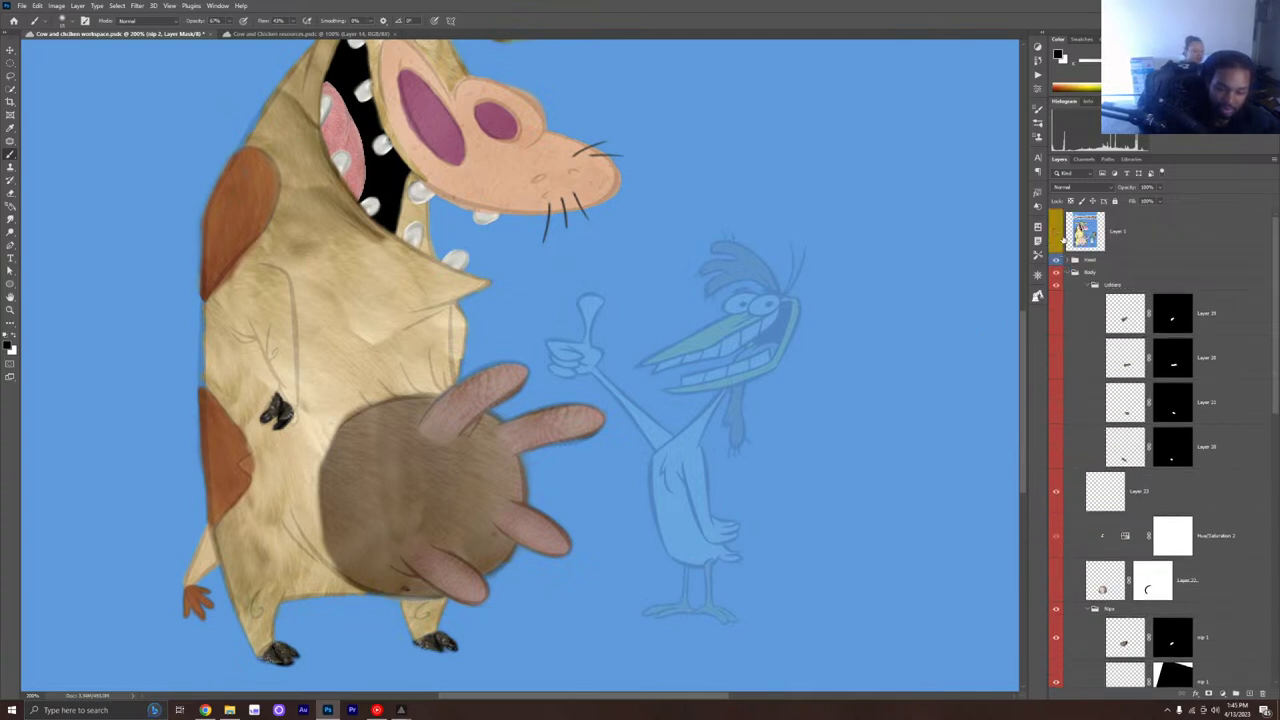
{"action": "left_click", "coordinate": [1057, 232]}
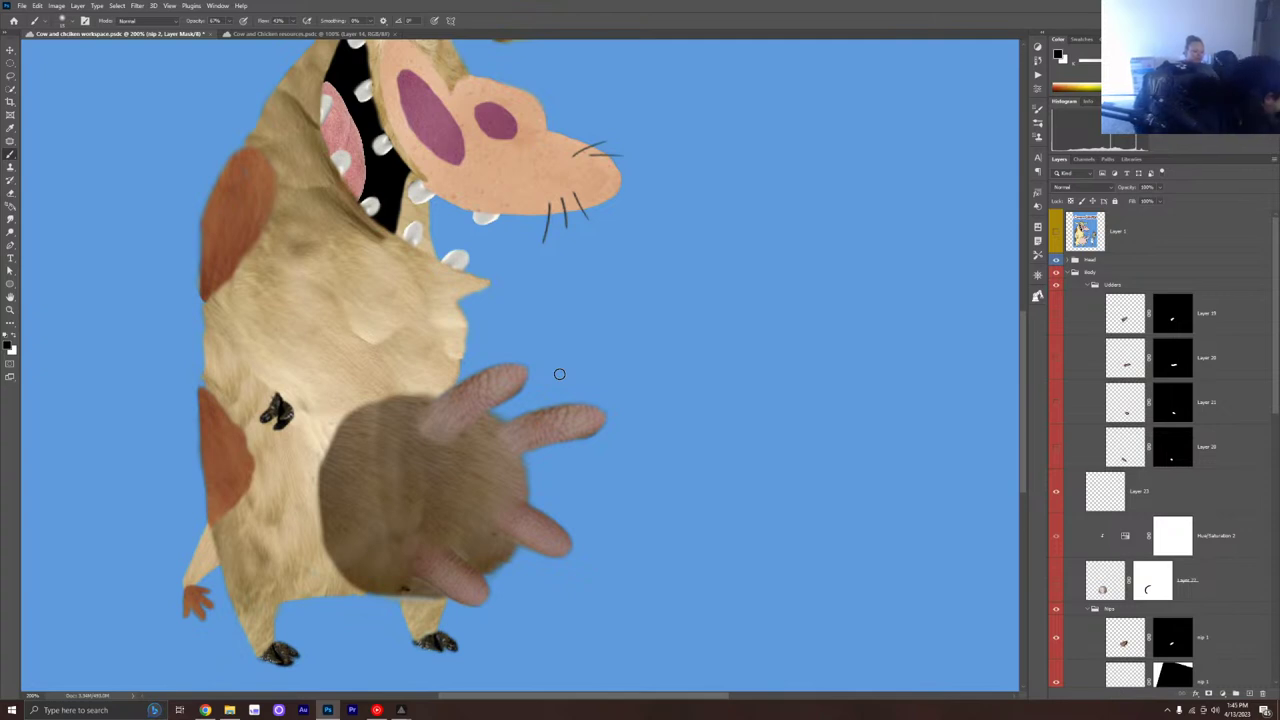
Step: Examine the whole cow and the blended udder at different zoom levels
{"action": "scroll", "coordinate": [559, 374], "scroll_direction": "down", "scroll_amount": 5}
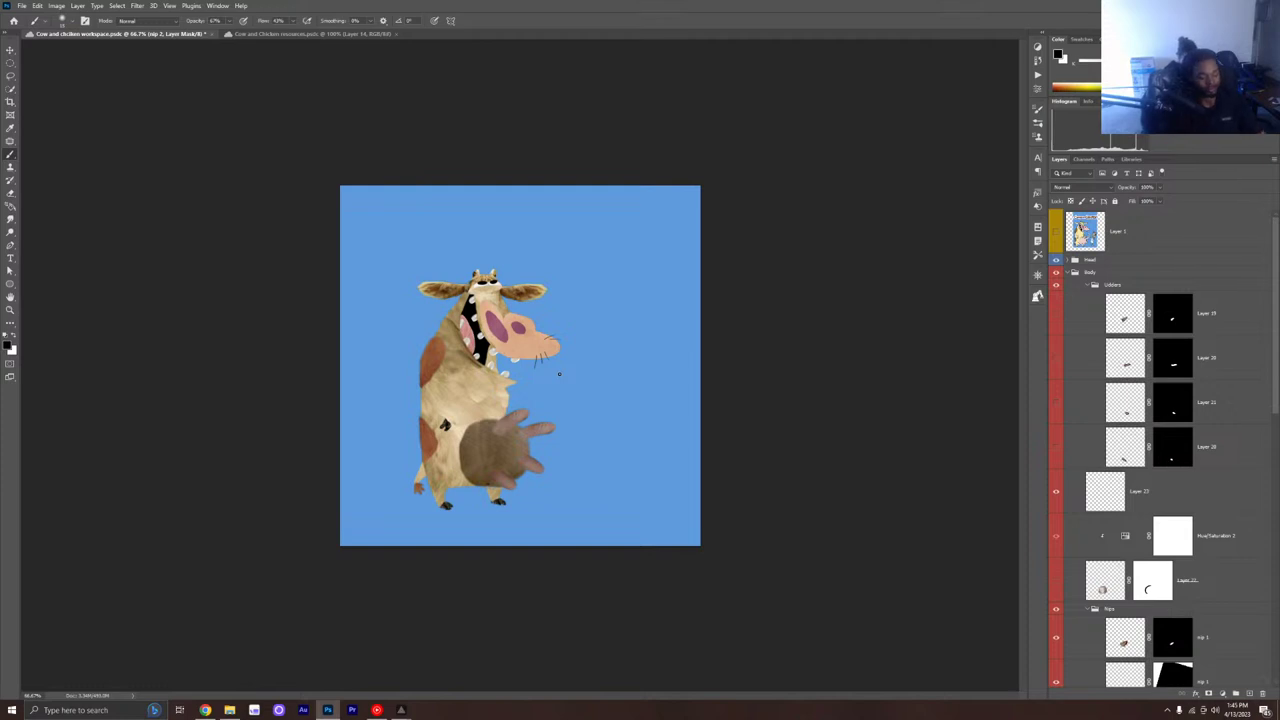
{"action": "scroll", "coordinate": [559, 374], "scroll_direction": "up", "scroll_amount": 2}
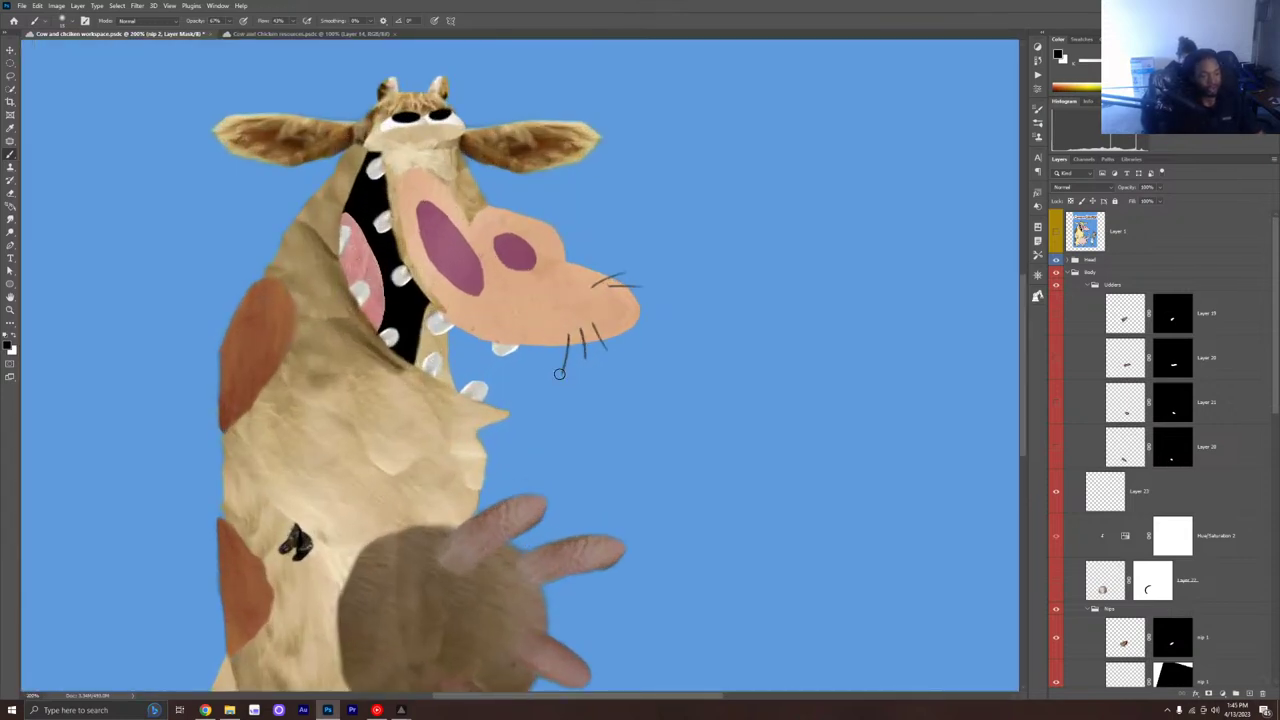
{"action": "scroll", "coordinate": [677, 343], "scroll_direction": "down", "scroll_amount": 5}
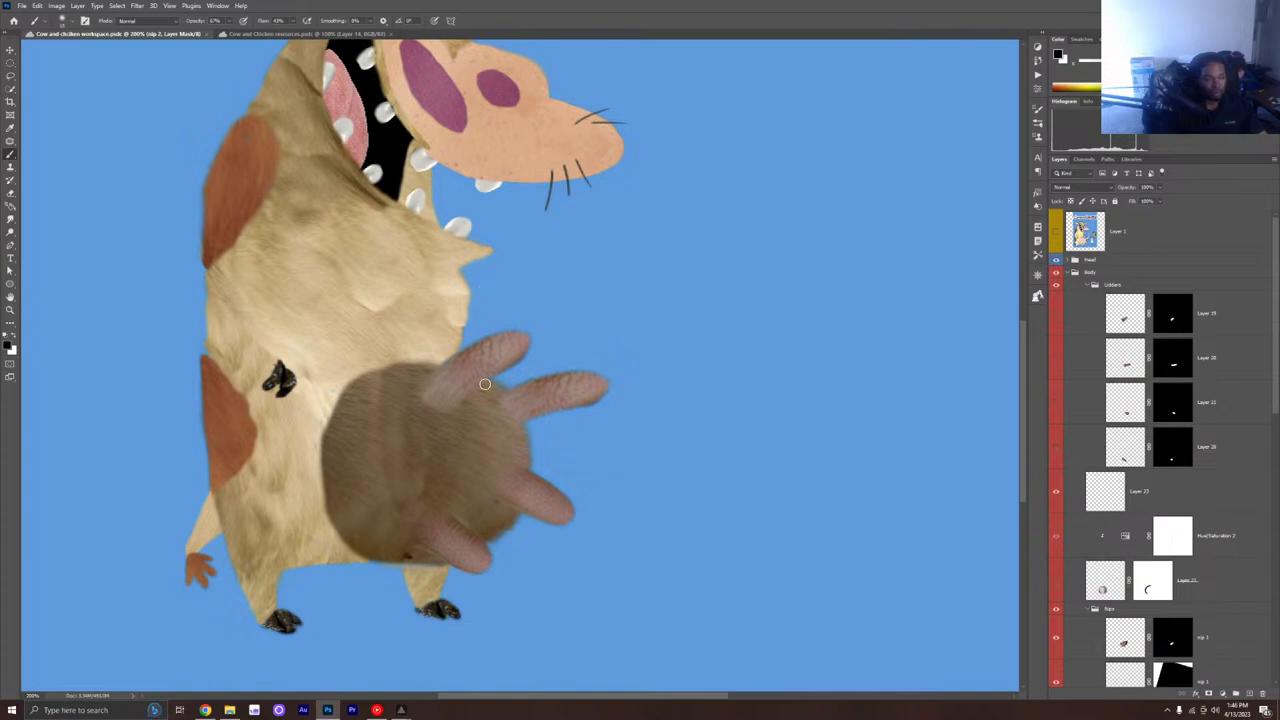
{"action": "scroll", "coordinate": [482, 397], "scroll_direction": "down", "scroll_amount": 1}
{"action": "scroll", "coordinate": [482, 397], "scroll_direction": "up", "scroll_amount": 2}
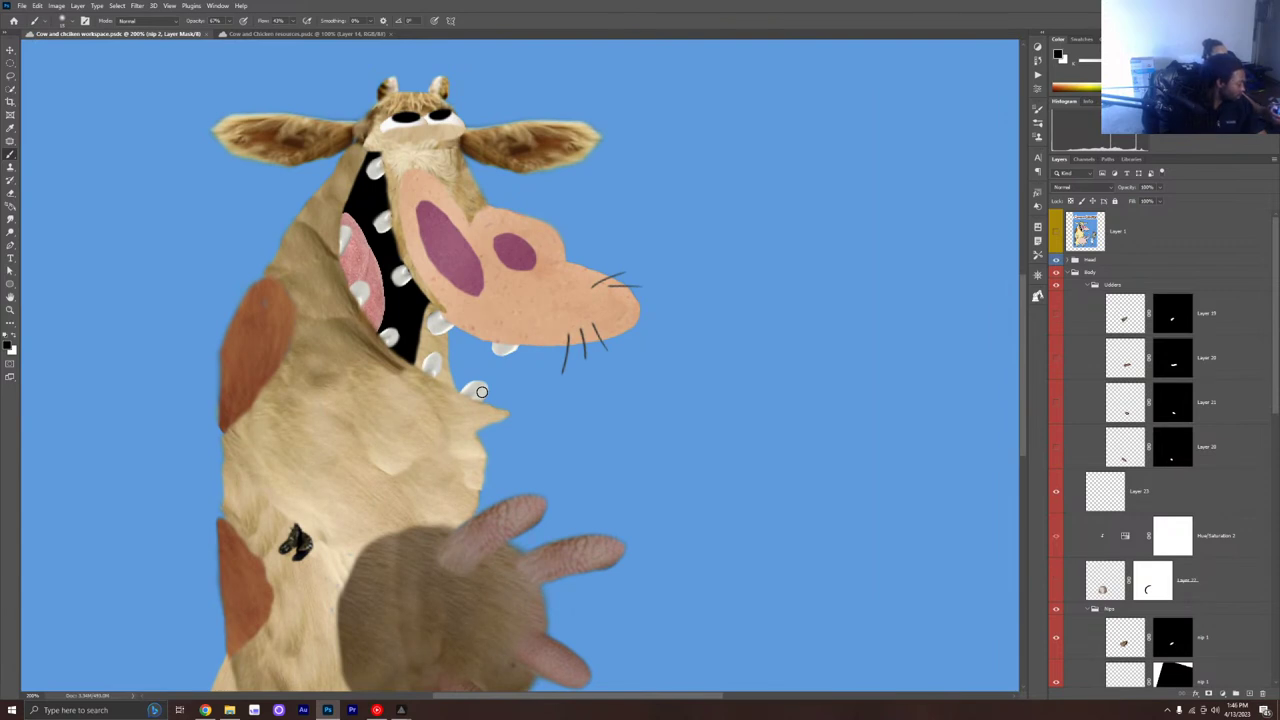
{"action": "scroll", "coordinate": [482, 394], "scroll_direction": "down", "scroll_amount": 1}
{"action": "scroll", "coordinate": [482, 397], "scroll_direction": "up", "scroll_amount": 1}
{"action": "scroll", "coordinate": [482, 397], "scroll_direction": "down", "scroll_amount": 3}
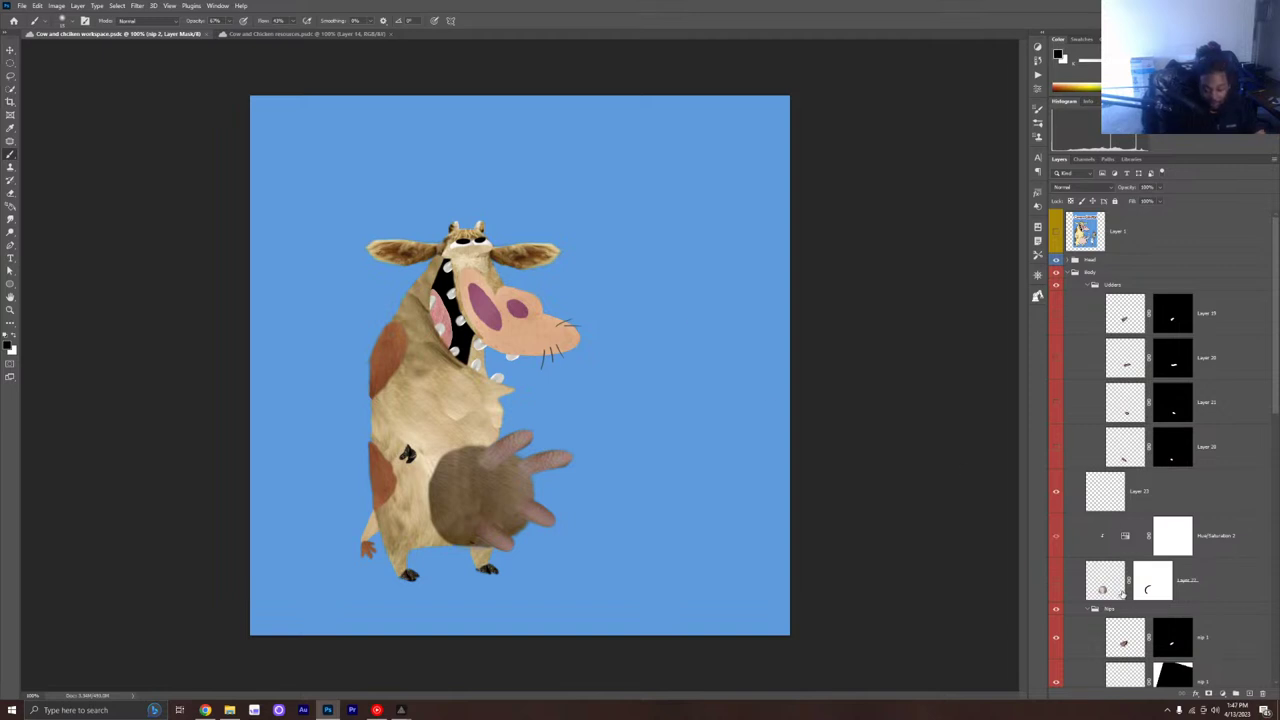
Step: Toggle the visibility of Layer 23 and the udder group to check what each one contributes to the cow
{"action": "scroll", "coordinate": [1116, 577], "scroll_direction": "down", "scroll_amount": 1}
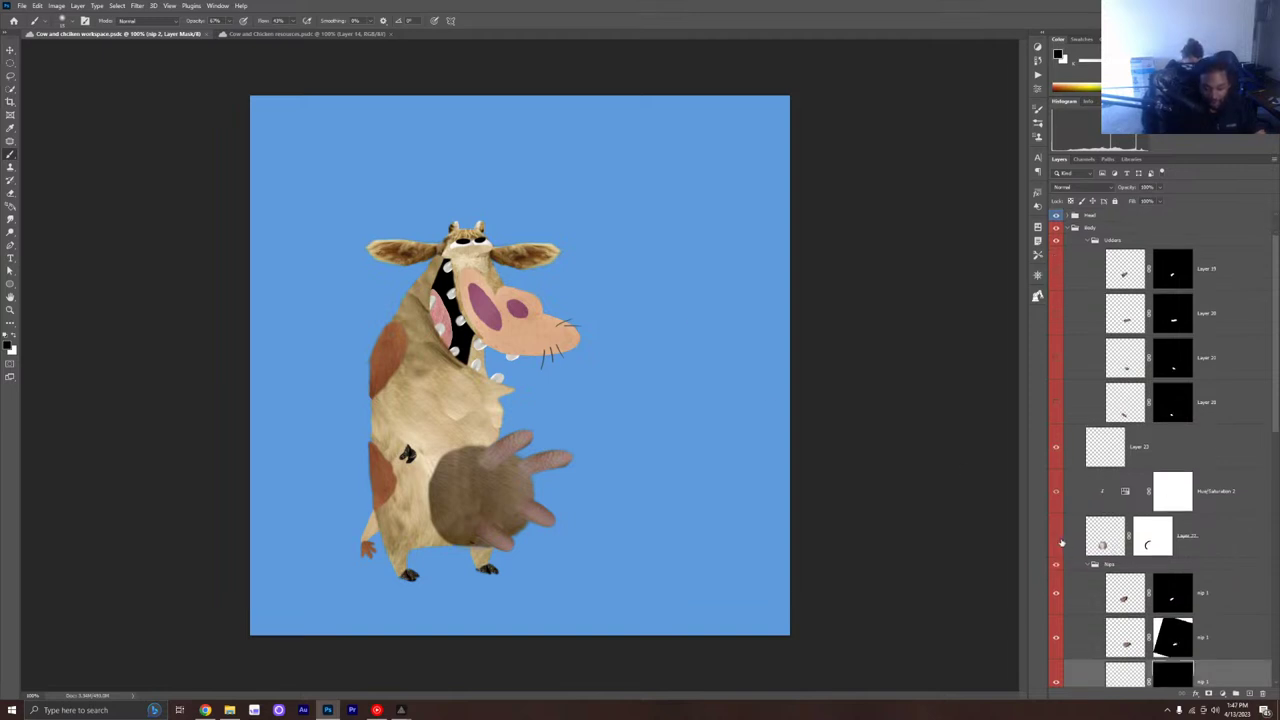
{"action": "scroll", "coordinate": [1112, 525], "scroll_direction": "up", "scroll_amount": 1}
{"action": "left_click", "coordinate": [1055, 495]}
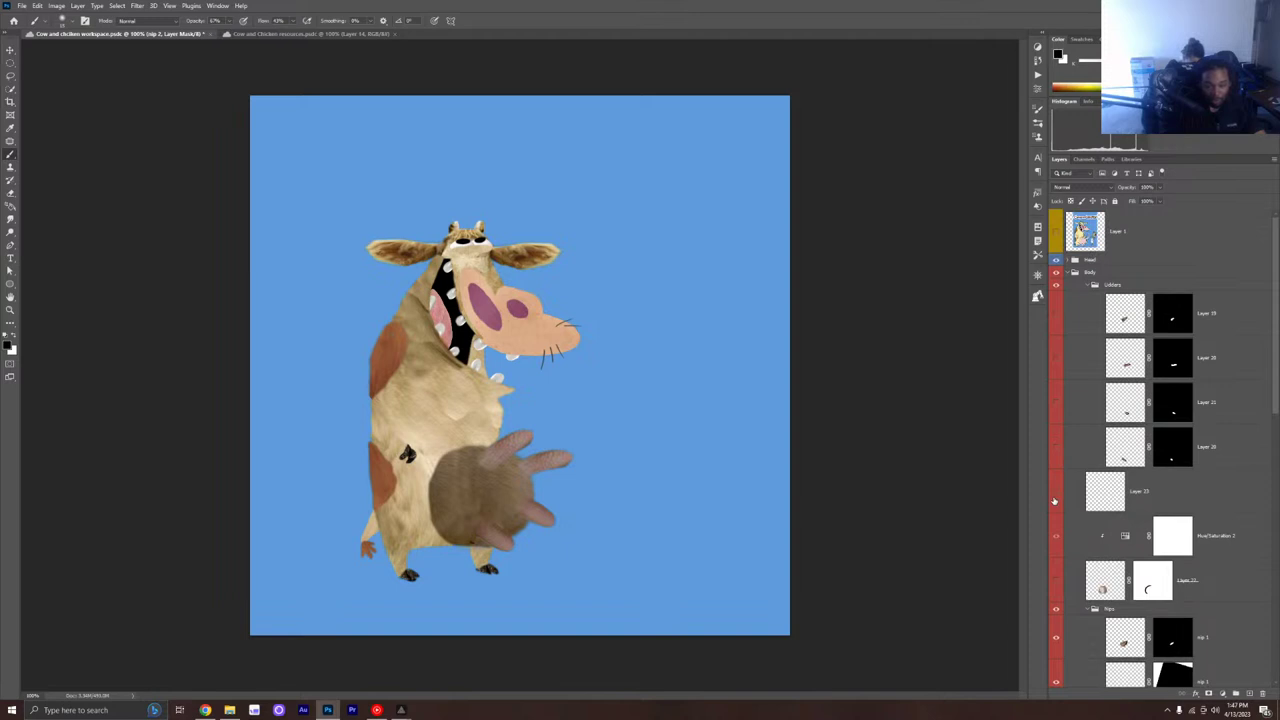
{"action": "scroll", "coordinate": [1067, 505], "scroll_direction": "down", "scroll_amount": 5}
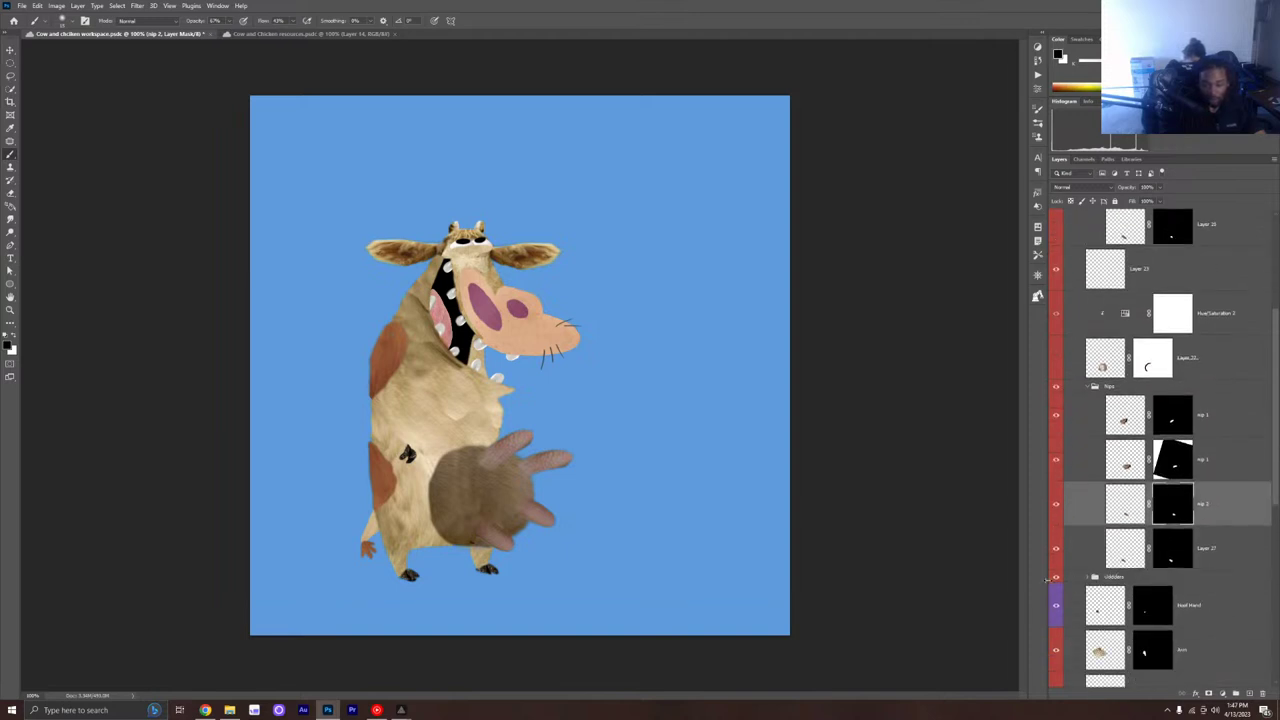
{"action": "left_click", "coordinate": [1056, 576]}
{"action": "left_click", "coordinate": [1056, 576]}
Step: Add a Solid Color fill layer in pale pink ffd0d0 directly above the udder group
{"action": "left_click", "coordinate": [1145, 584]}
{"action": "left_click", "coordinate": [1224, 694]}
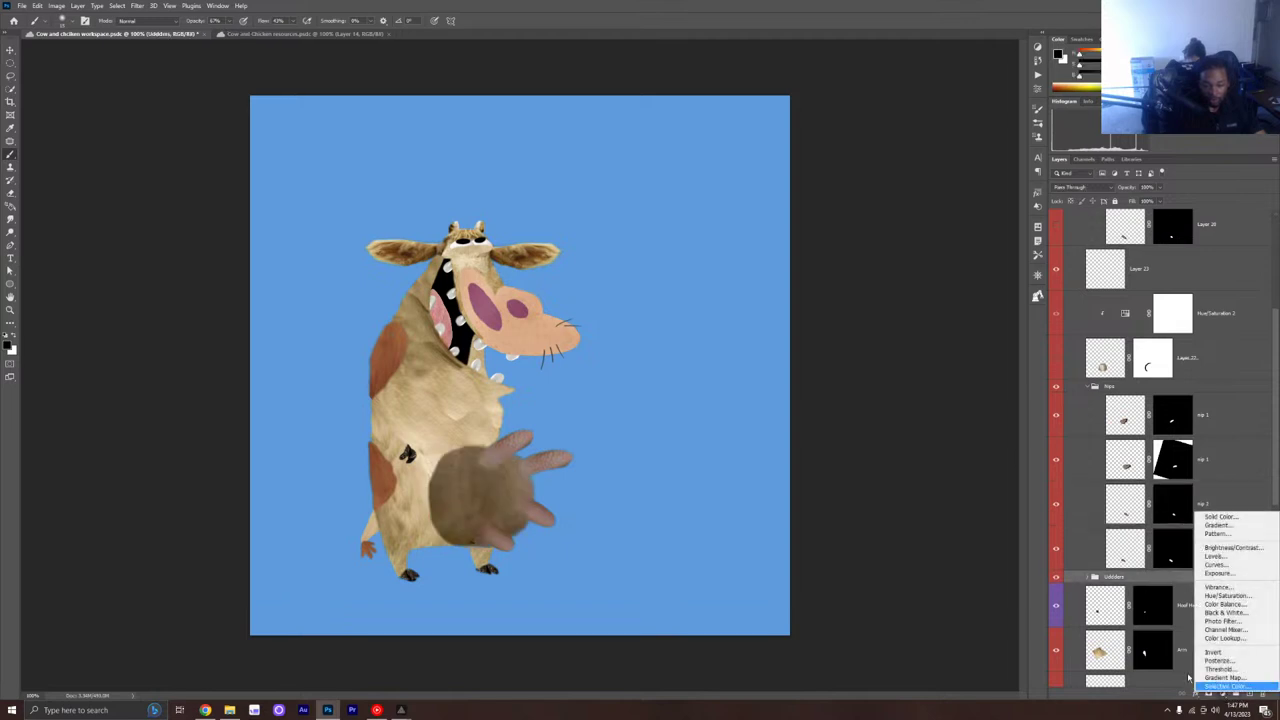
{"action": "left_click", "coordinate": [1222, 517]}
{"action": "left_click_drag", "start_coordinate": [721, 405], "coordinate": [732, 281]}
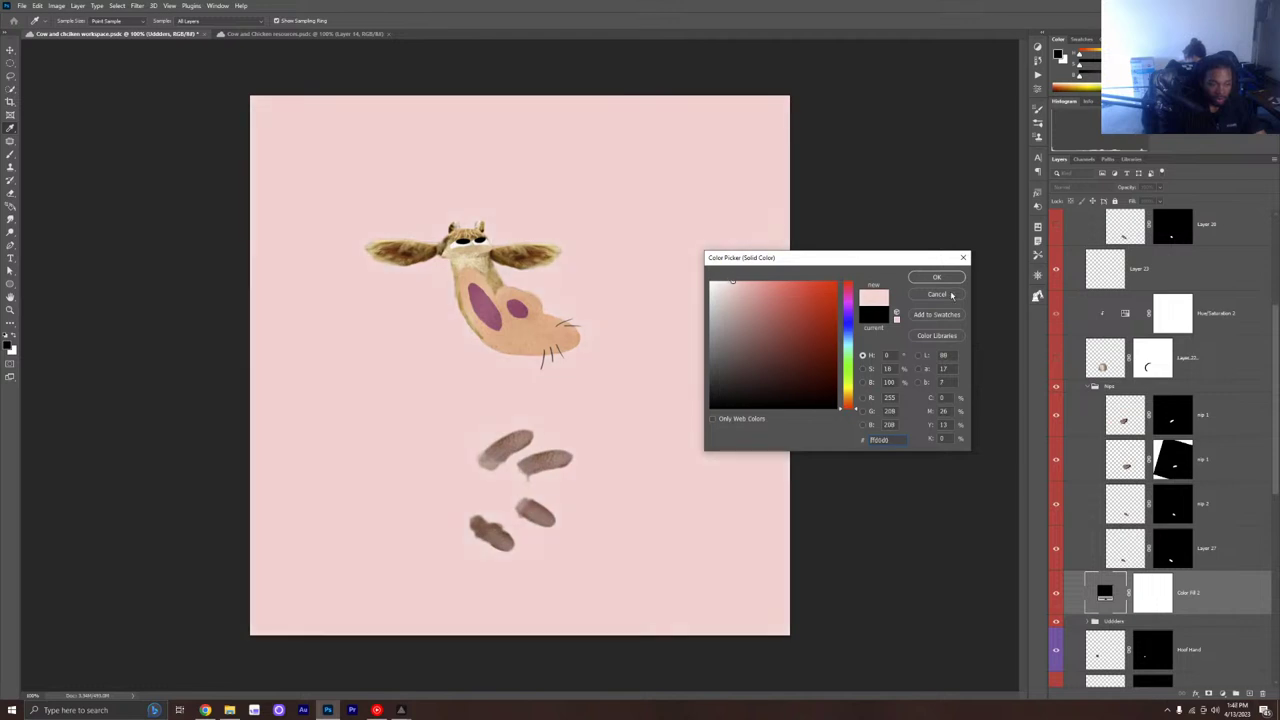
{"action": "left_click", "coordinate": [935, 281]}
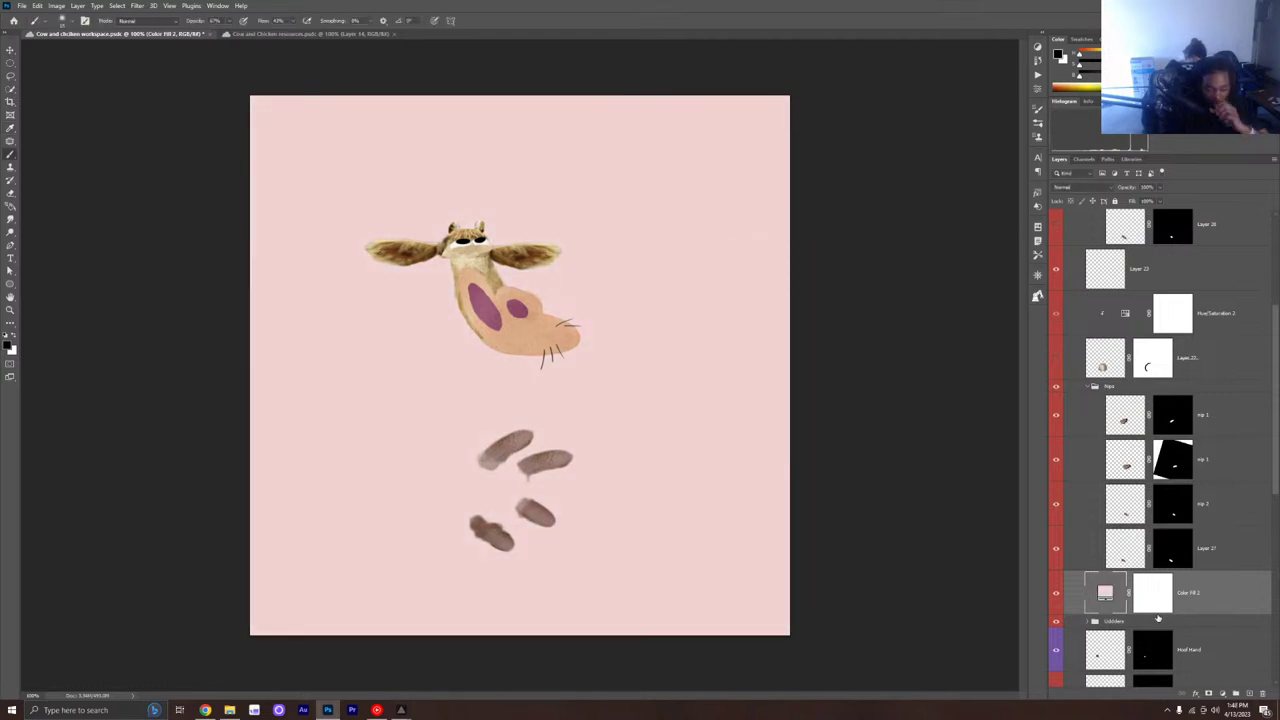
Step: Clip the pink fill layer to the udder group and set its blend mode to Color
{"action": "right_click", "coordinate": [1222, 590]}
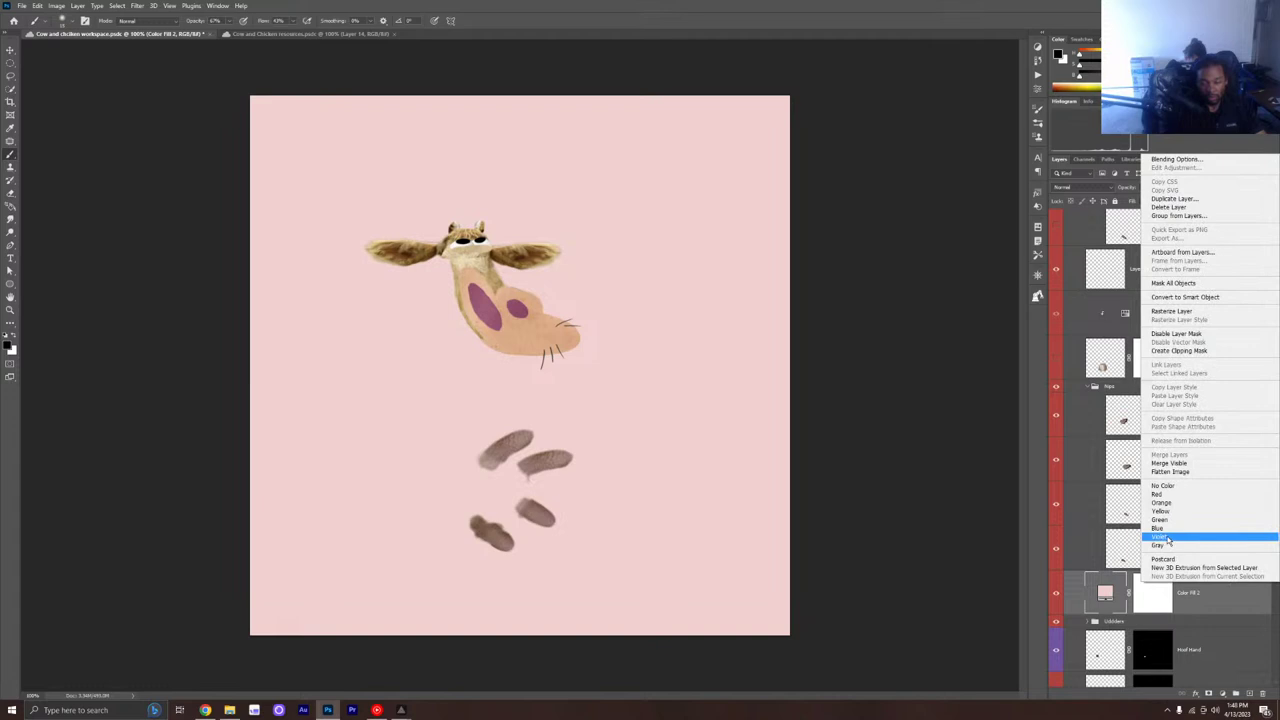
{"action": "left_click", "coordinate": [1179, 350]}
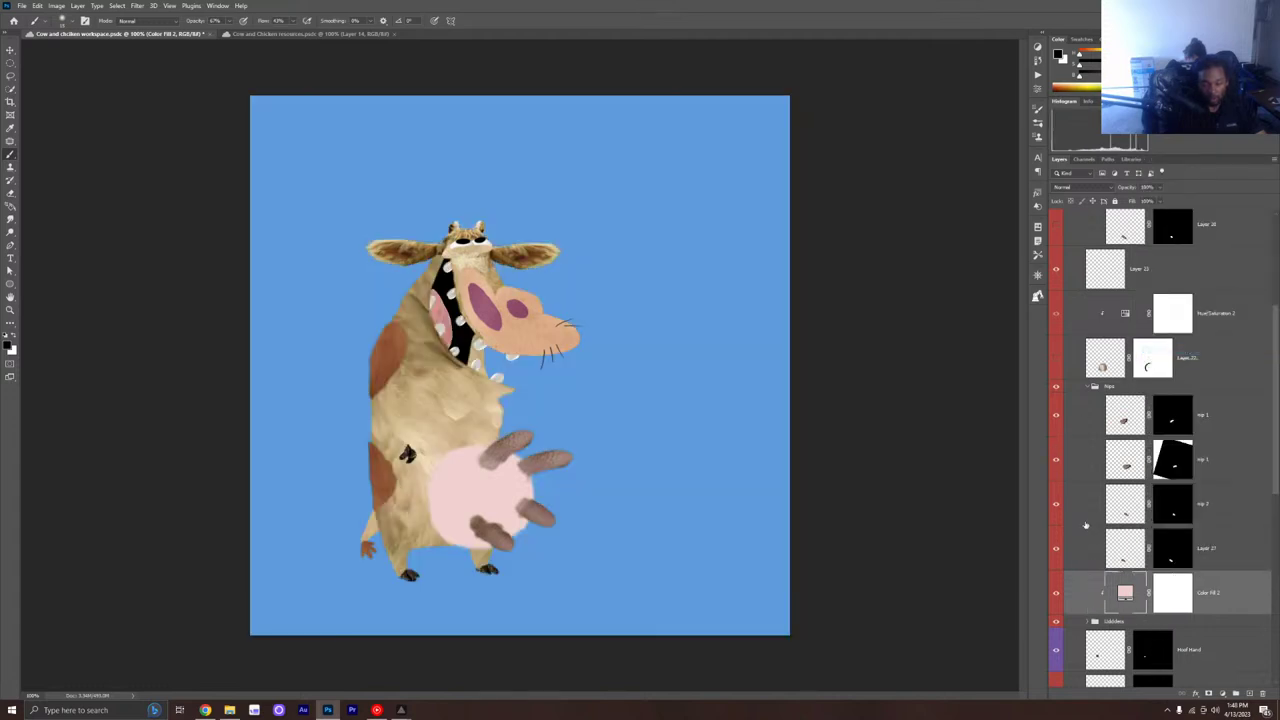
{"action": "left_click", "coordinate": [1072, 187]}
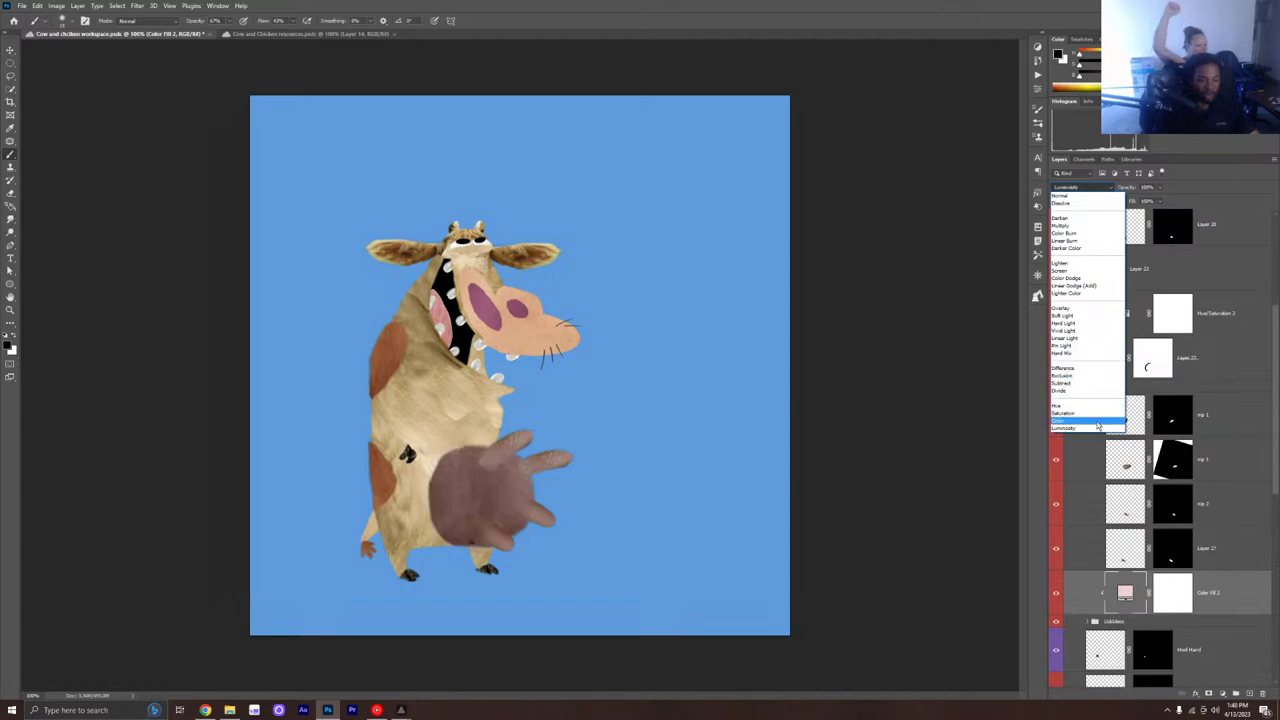
{"action": "left_click", "coordinate": [1097, 423]}
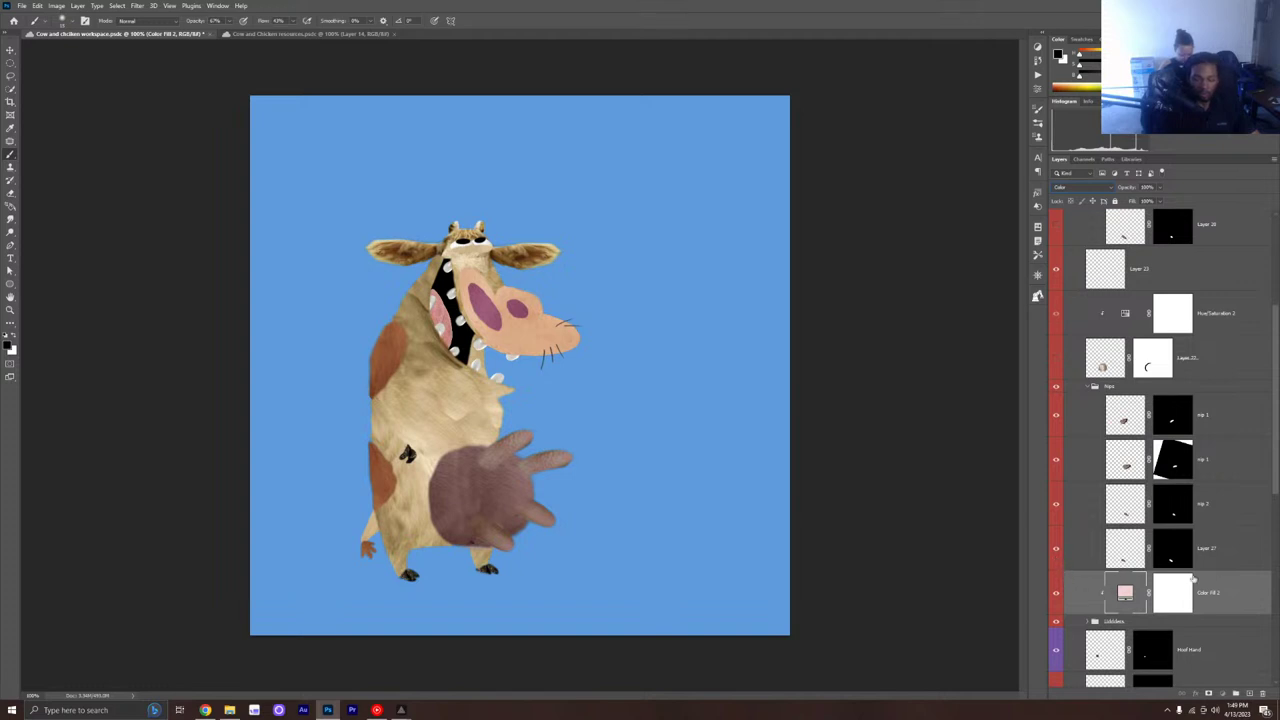
Step: Hide the clipped pink fill layer and examine the udder's original colouring up close
{"action": "scroll", "coordinate": [1150, 578], "scroll_direction": "down", "scroll_amount": 1}
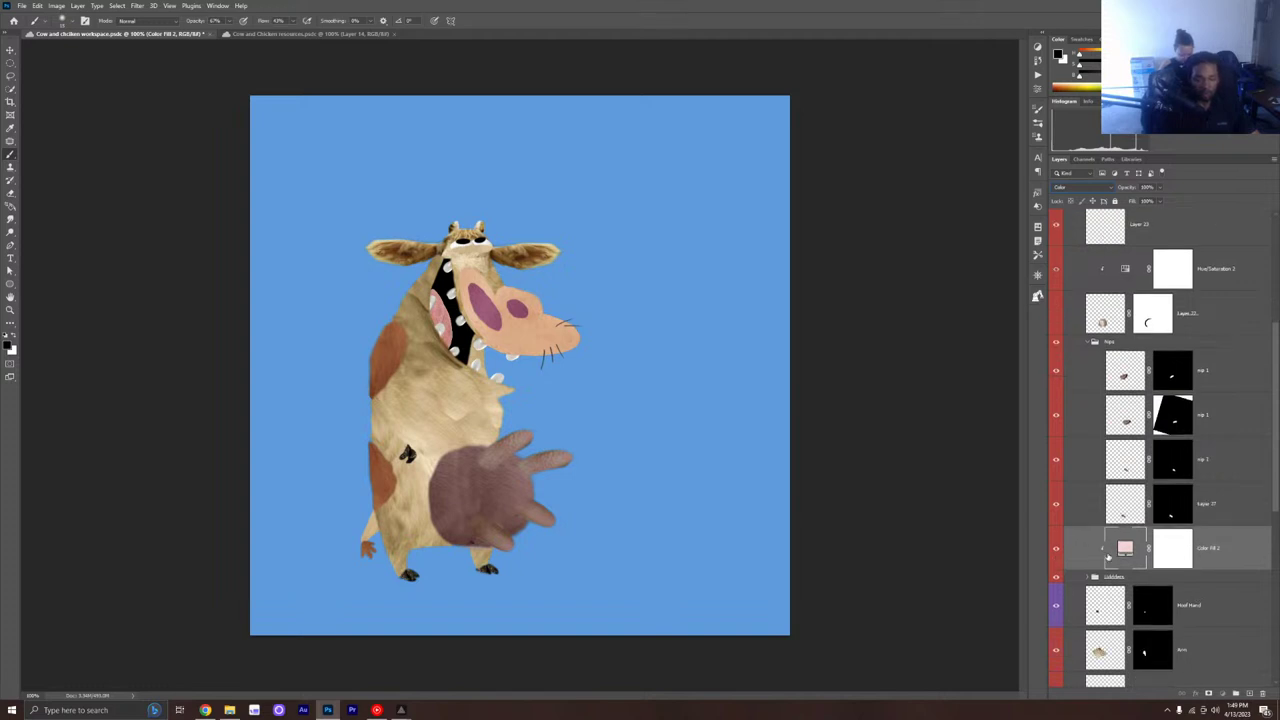
{"action": "left_click", "coordinate": [1057, 549]}
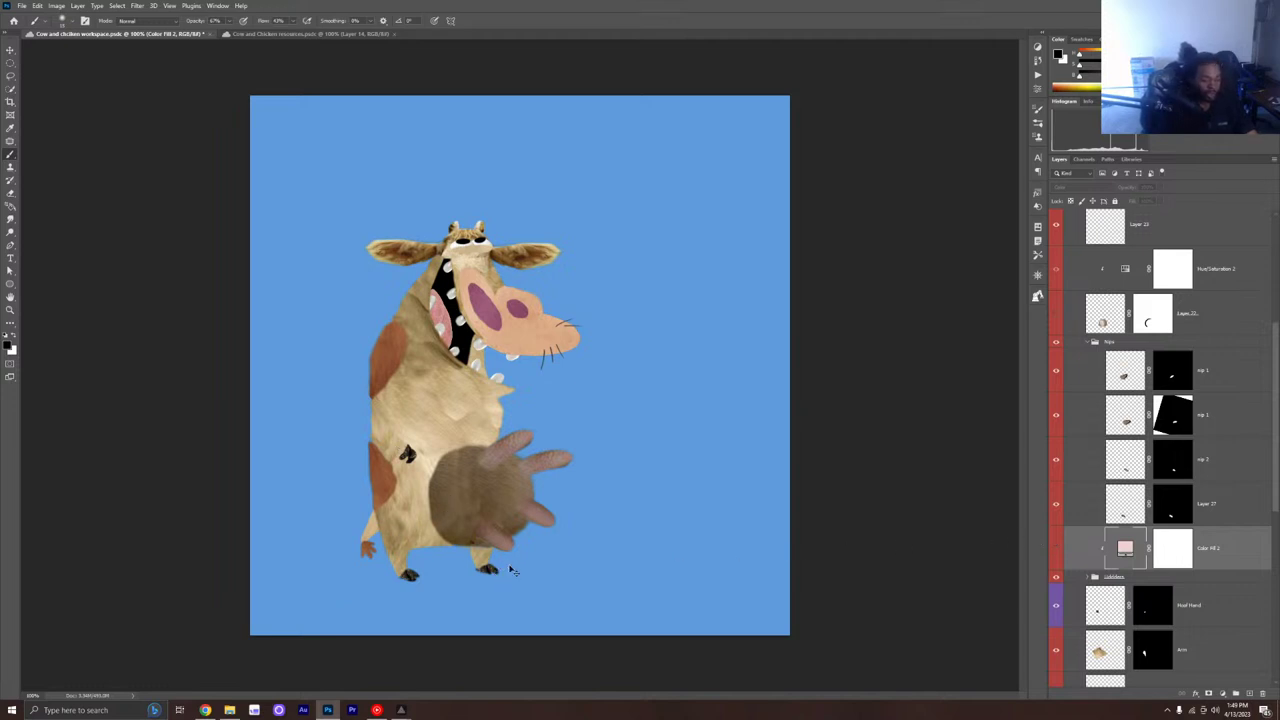
{"action": "key", "text": "ctrl+plus"}
{"action": "key", "text": "ctrl+0"}
{"action": "key", "text": "ctrl+plus"}
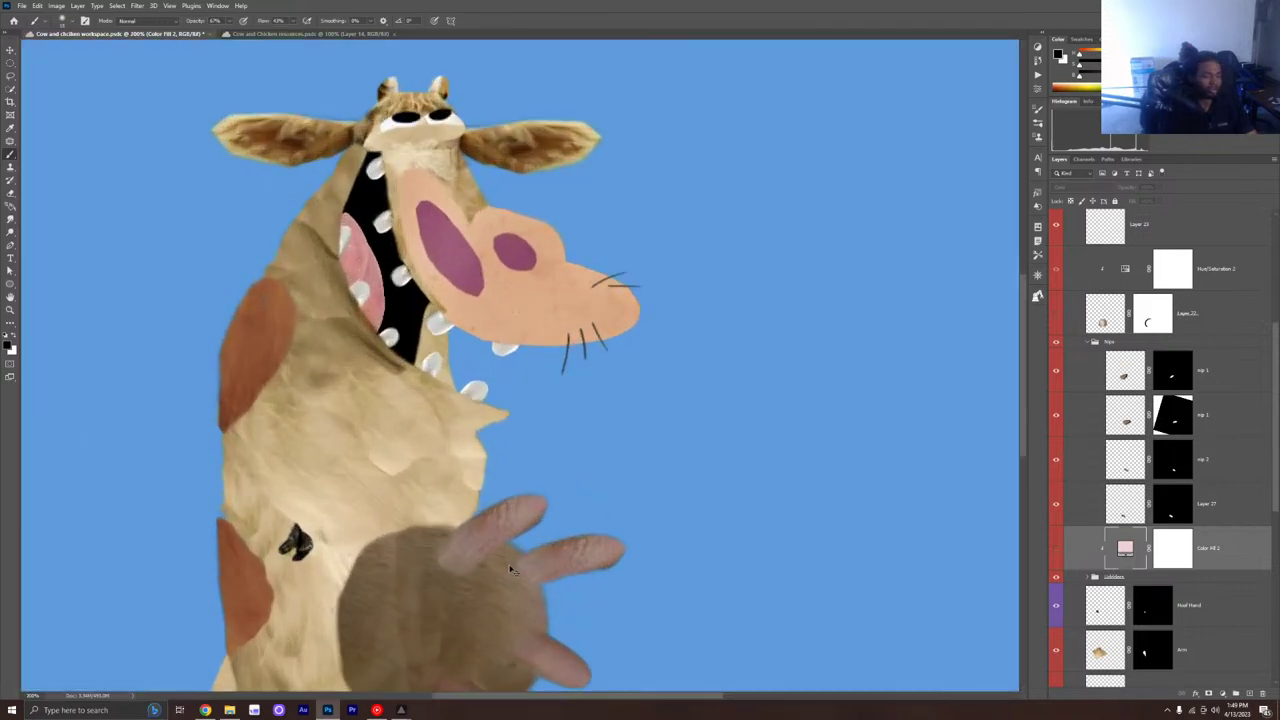
{"action": "mouse_move", "coordinate": [563, 479]}
{"action": "left_mouse_down"}
{"action": "mouse_move", "coordinate": [537, 309]}
{"action": "mouse_move", "coordinate": [506, 401]}
{"action": "left_mouse_up"}
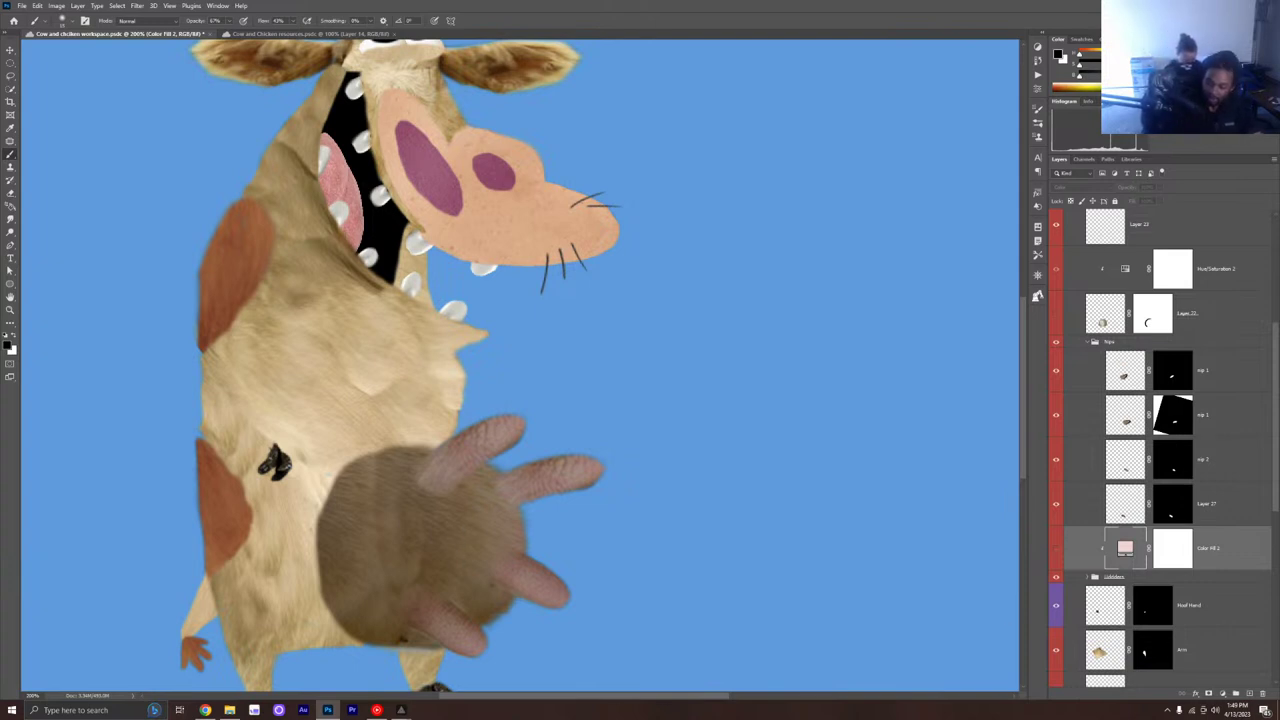
{"action": "key", "text": "alt+Tab"}
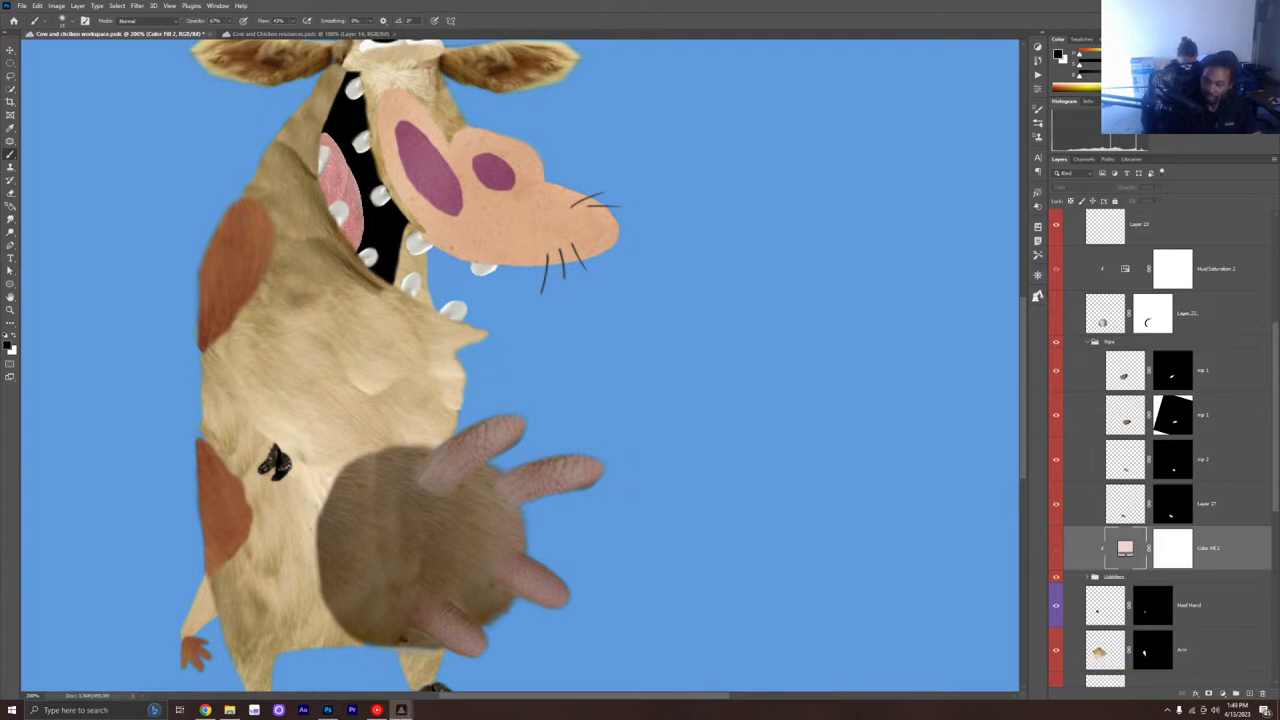